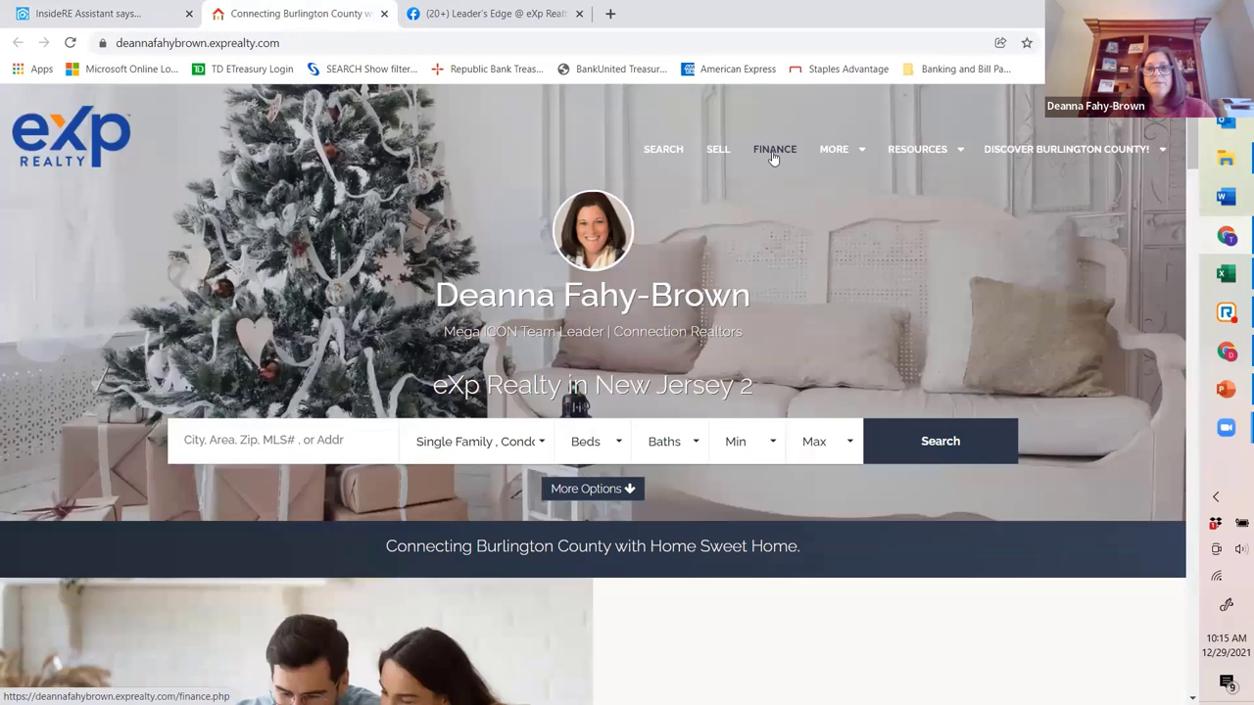
Step: Visit the site's Finance page, then the Search map listing 290 New Jersey properties
{"action": "left_click", "coordinate": [773, 154]}
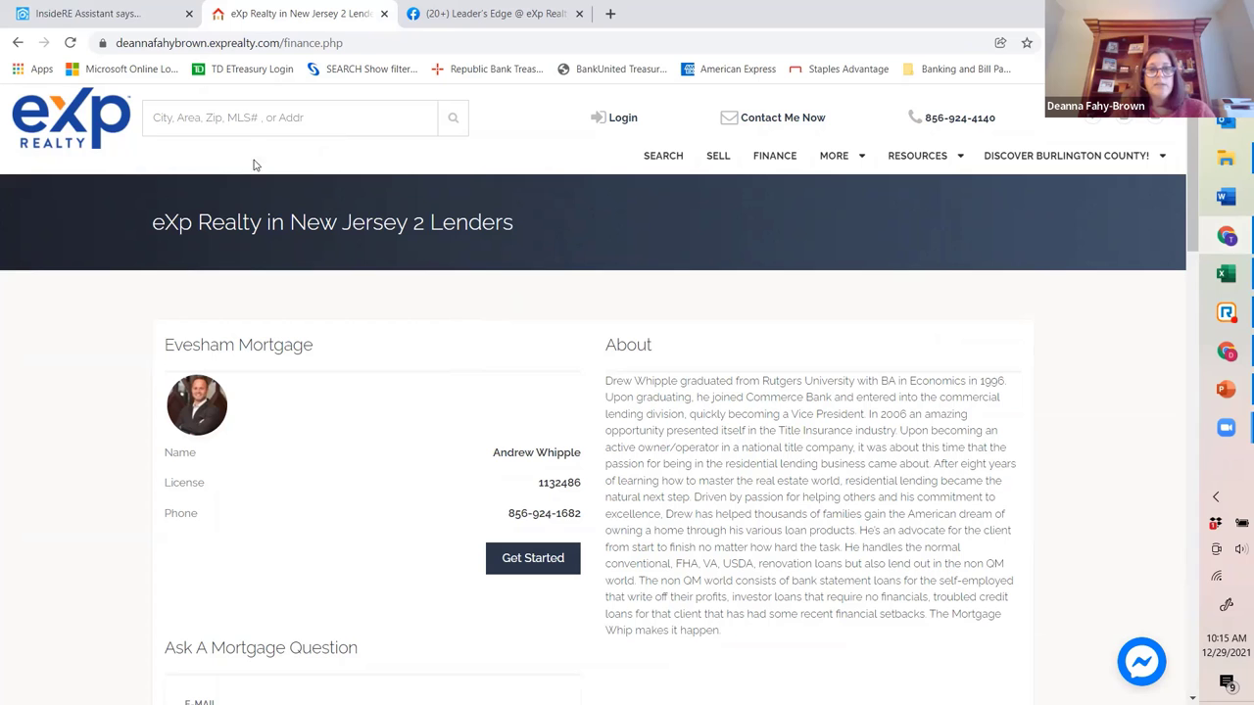
{"action": "left_click", "coordinate": [659, 159]}
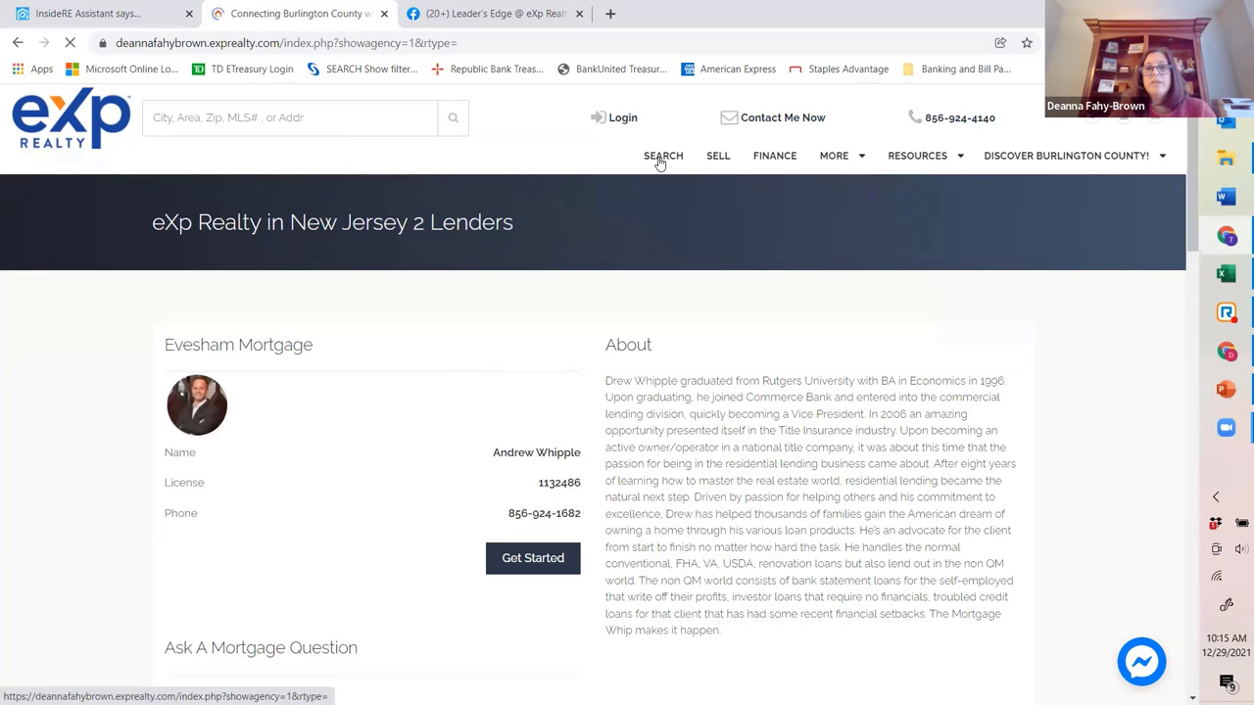
{"action": "mouse_move", "coordinate": [1092, 167]}
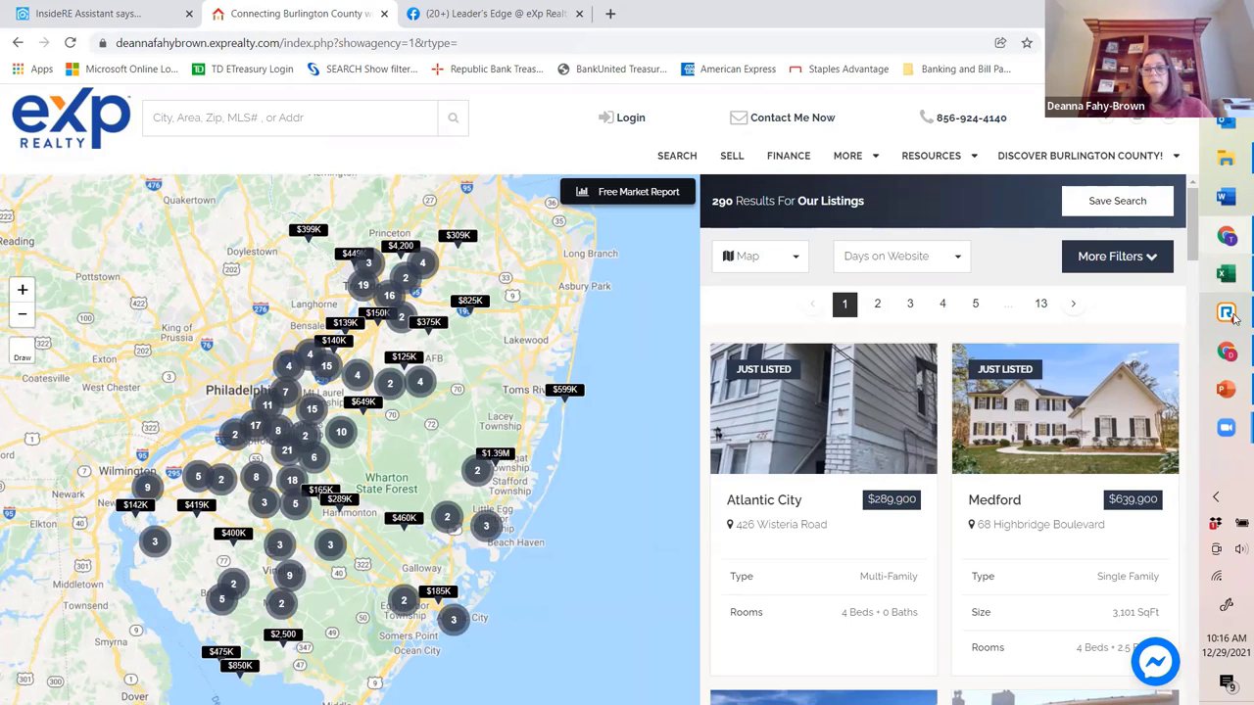
{"action": "key", "text": "alt+Tab"}
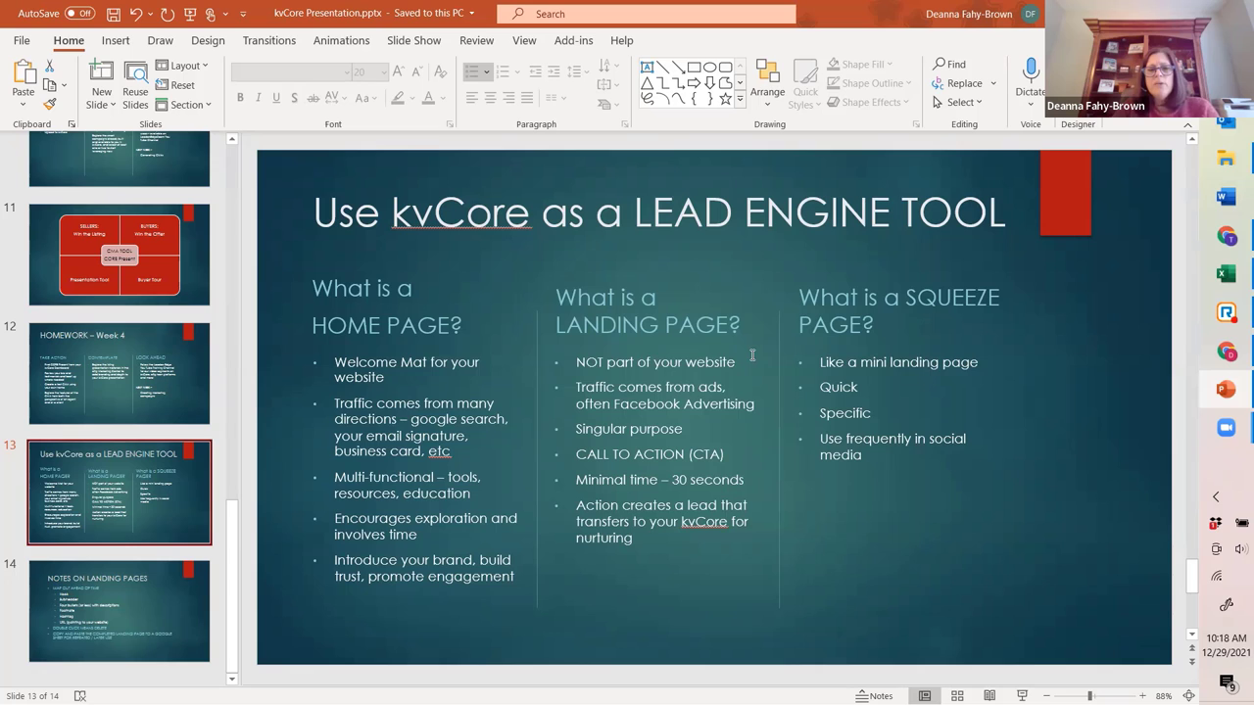
Step: Switch to the eXp Landing Page Tracking.xlsx workbook
{"action": "left_click", "coordinate": [1225, 274]}
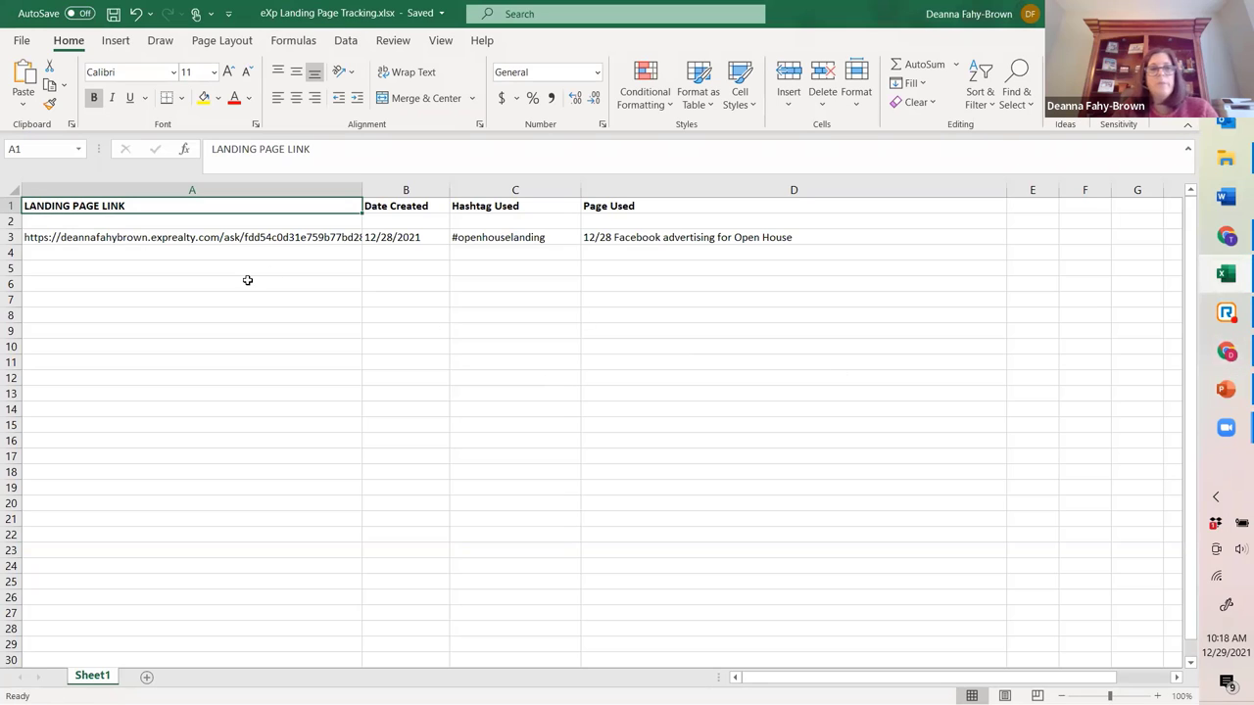
Step: Copy the landing page URL from cell A3's formula bar
{"action": "left_click", "coordinate": [343, 241]}
{"action": "left_click_drag", "start_coordinate": [613, 149], "coordinate": [197, 138]}
{"action": "right_click", "coordinate": [310, 152]}
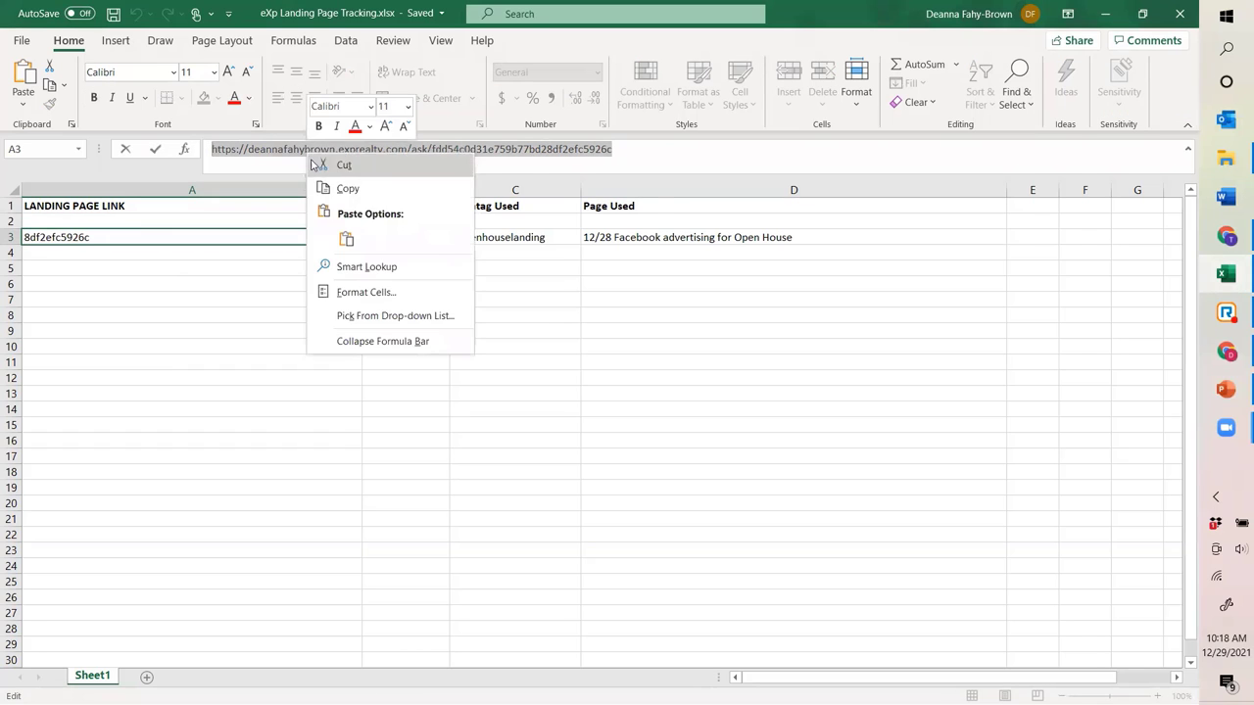
{"action": "left_click", "coordinate": [333, 187]}
Step: Bring up the agent website browser window in a new blank tab
{"action": "left_click", "coordinate": [1229, 350]}
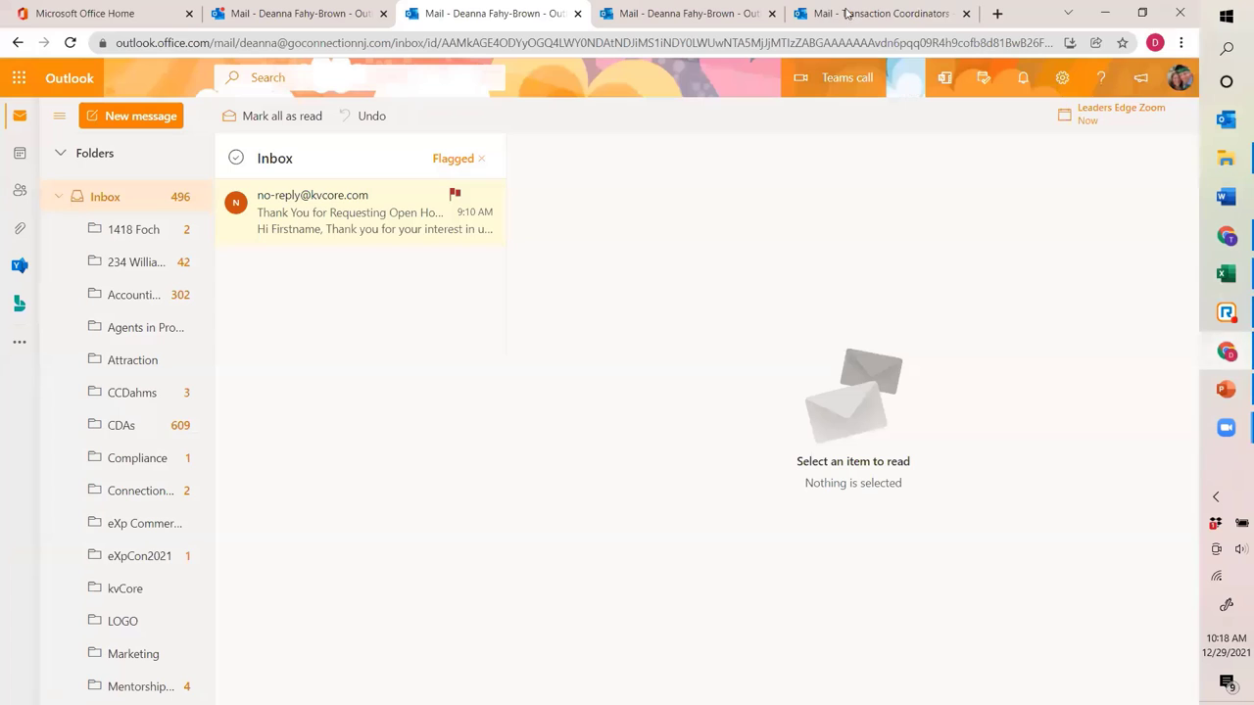
{"action": "left_click", "coordinate": [1225, 238]}
{"action": "left_click", "coordinate": [610, 12]}
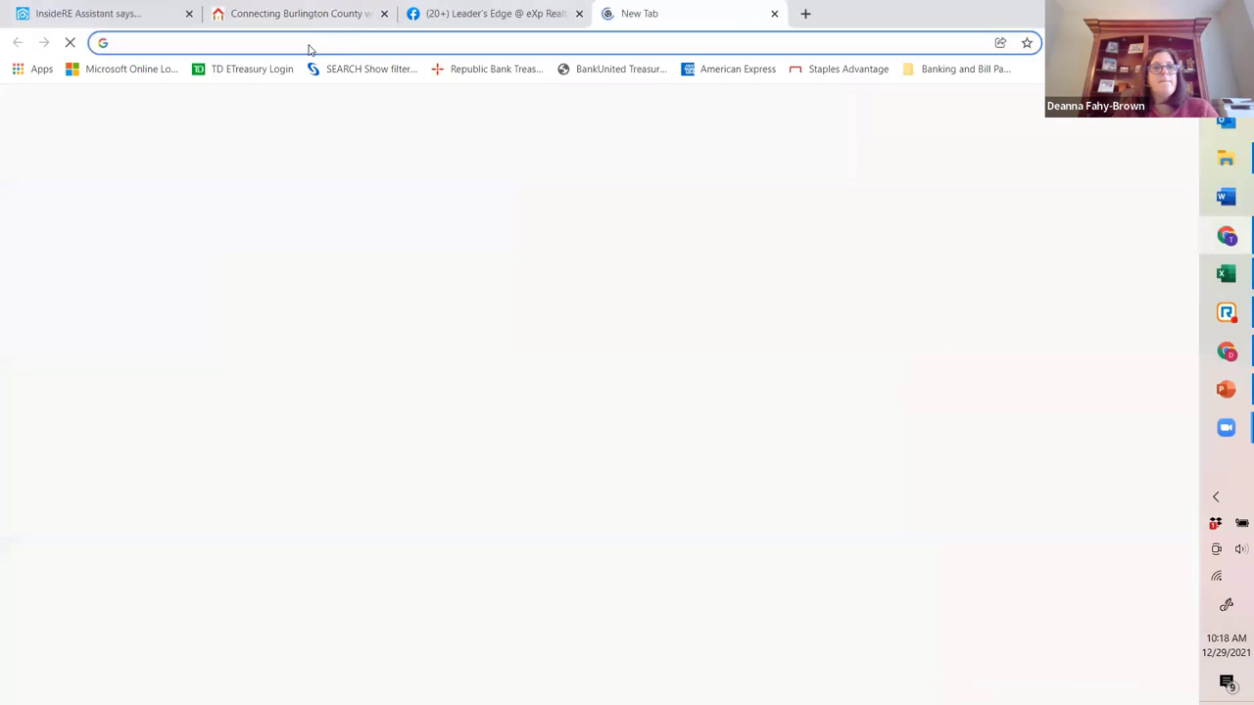
{"action": "right_click", "coordinate": [309, 43]}
Step: Load the pasted open-house landing page URL, then show slide 14, 'NOTES ON LANDING PAGES'
{"action": "left_click", "coordinate": [350, 155]}
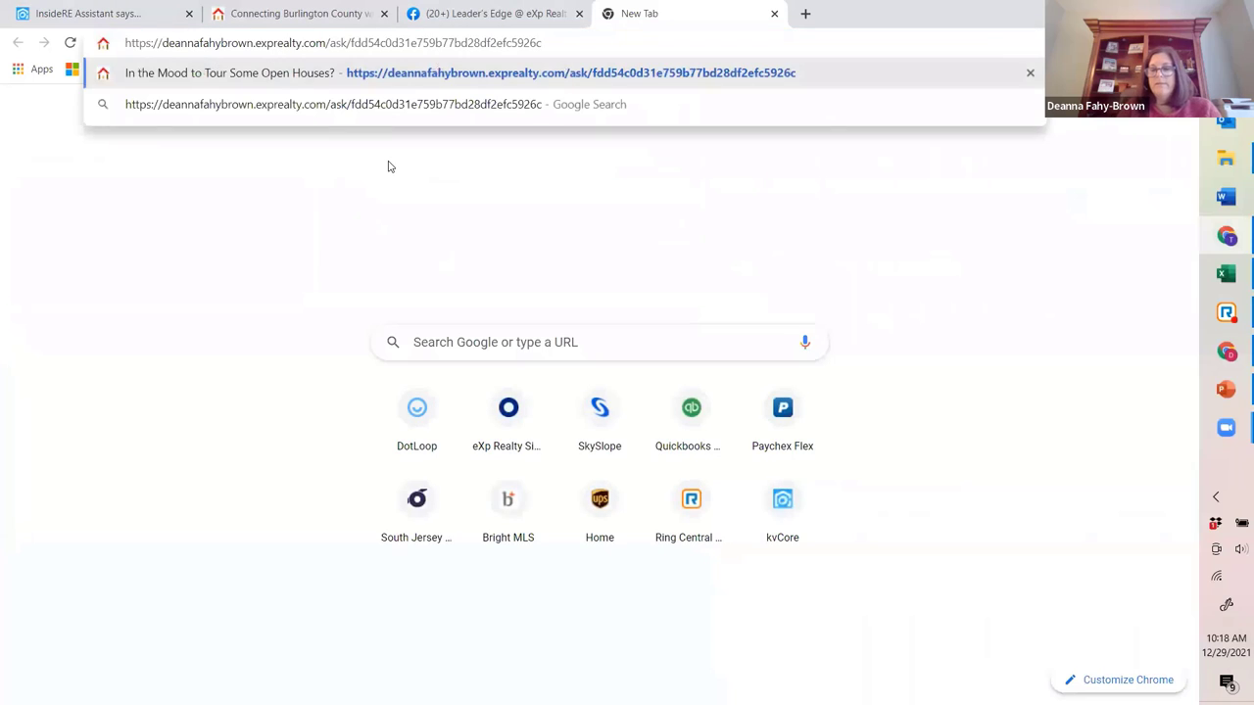
{"action": "key", "text": "Return"}
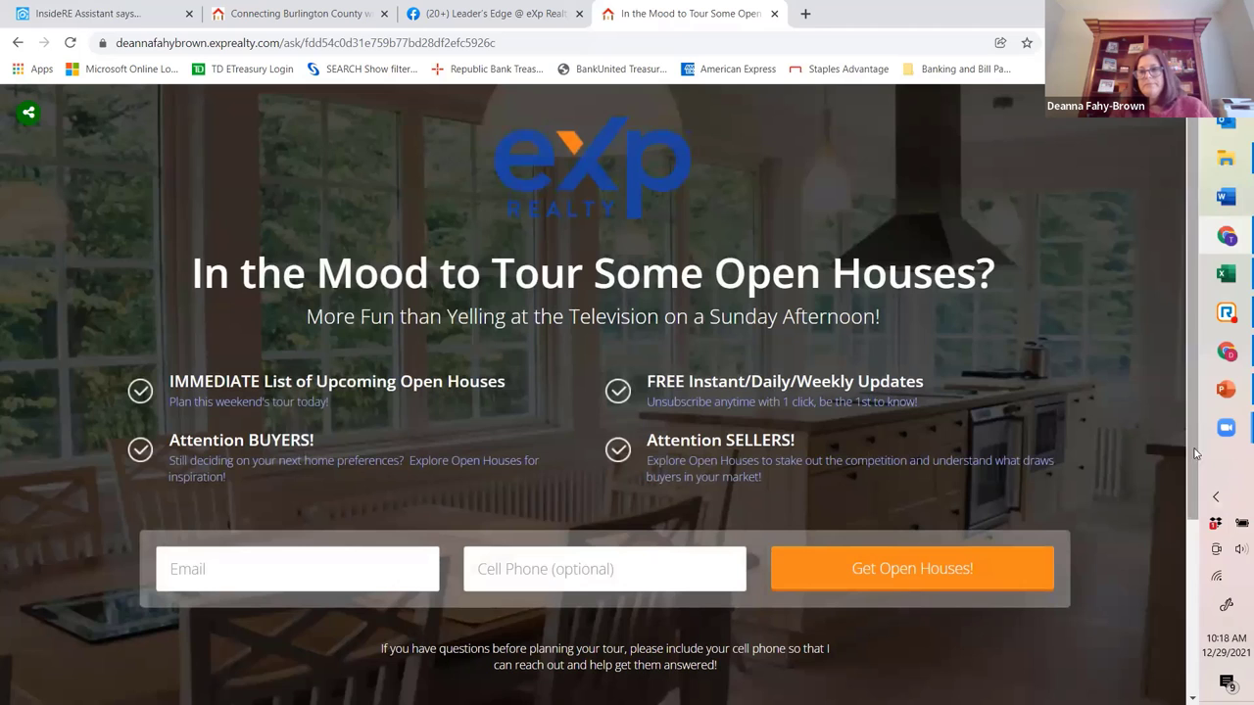
{"action": "left_click", "coordinate": [1226, 389]}
{"action": "left_click", "coordinate": [192, 585]}
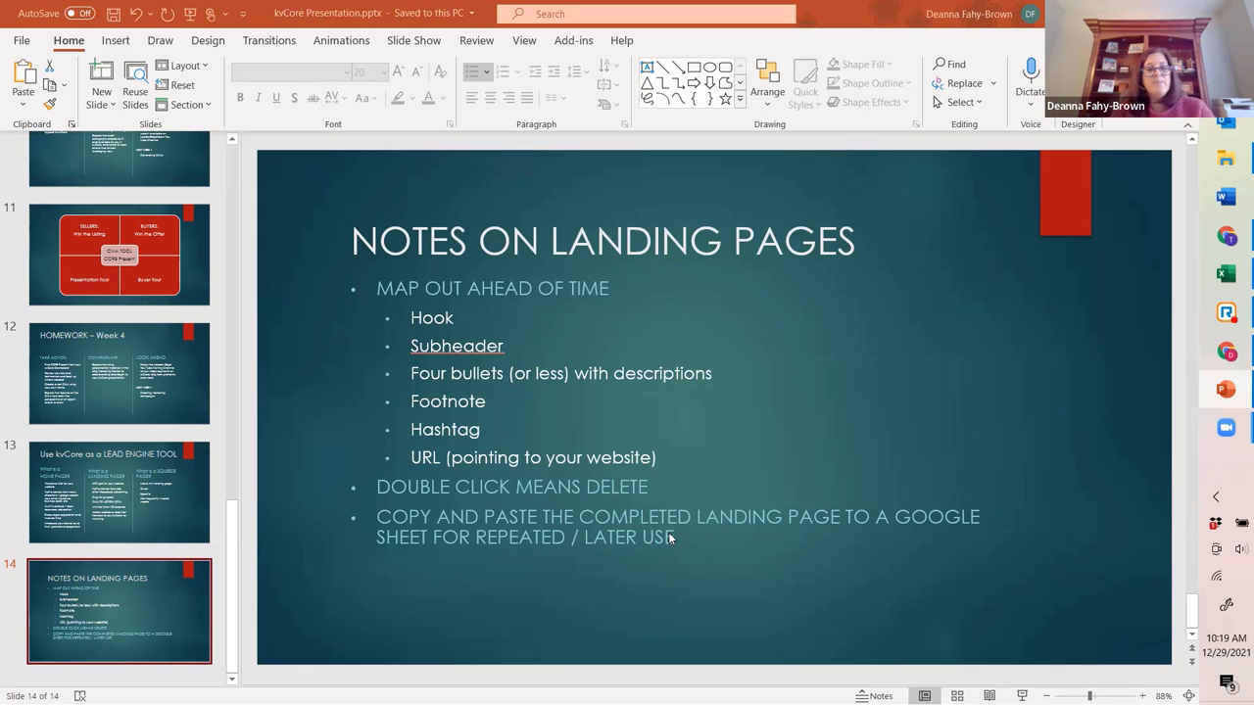
Step: Return to the eXp Landing Page Tracking.xlsx workbook
{"action": "left_click", "coordinate": [1225, 274]}
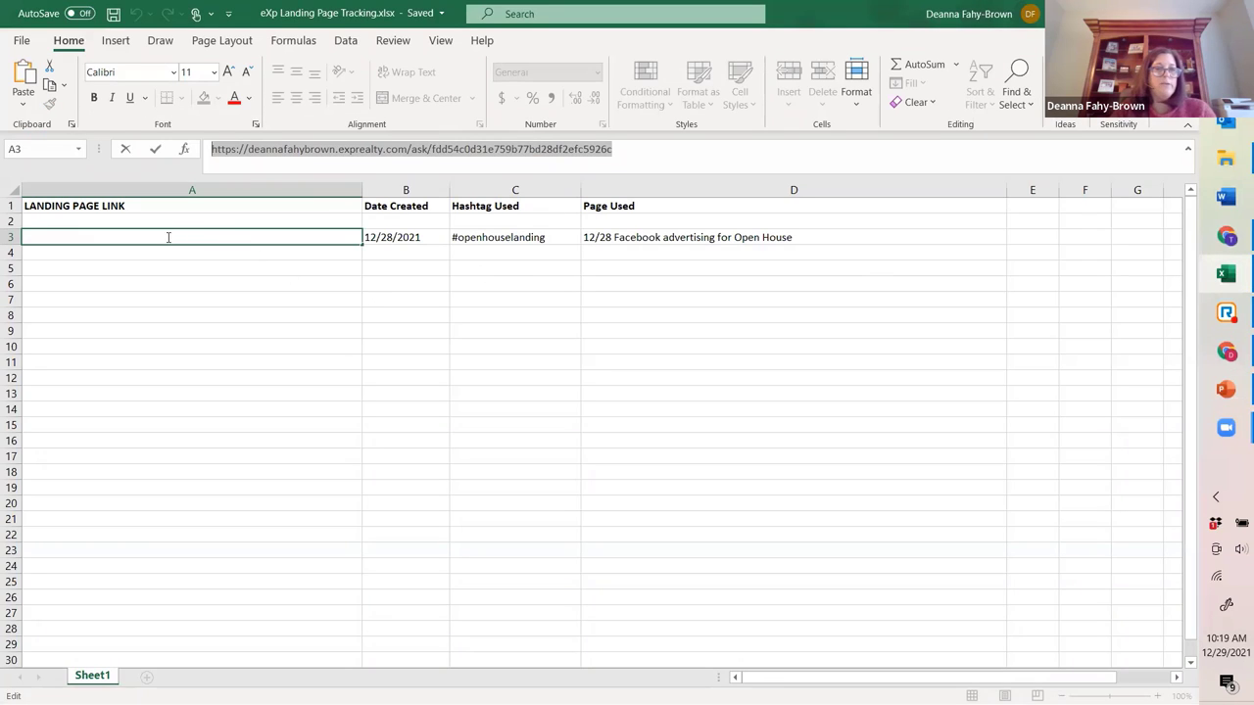
Step: Paste the landing page URL into A3, point out the #openhouselanding hashtag in C3, and return to the browser
{"action": "right_click", "coordinate": [162, 237]}
{"action": "left_click", "coordinate": [201, 330]}
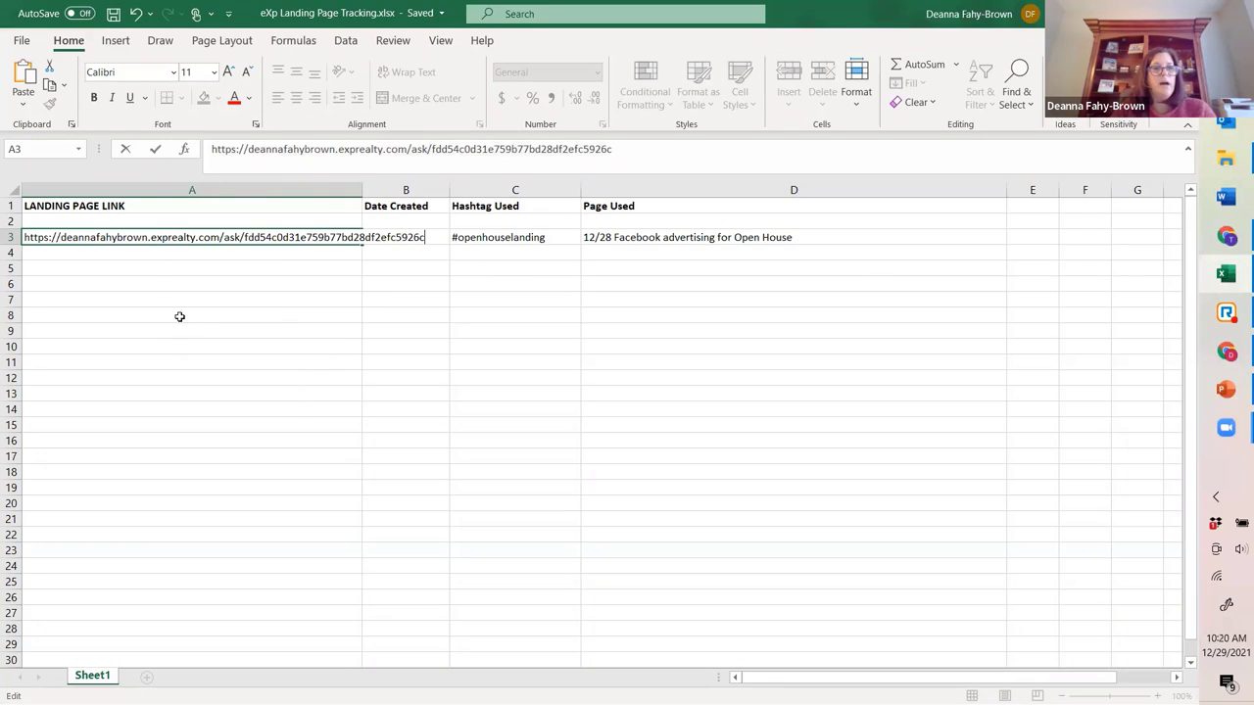
{"action": "left_click", "coordinate": [179, 315]}
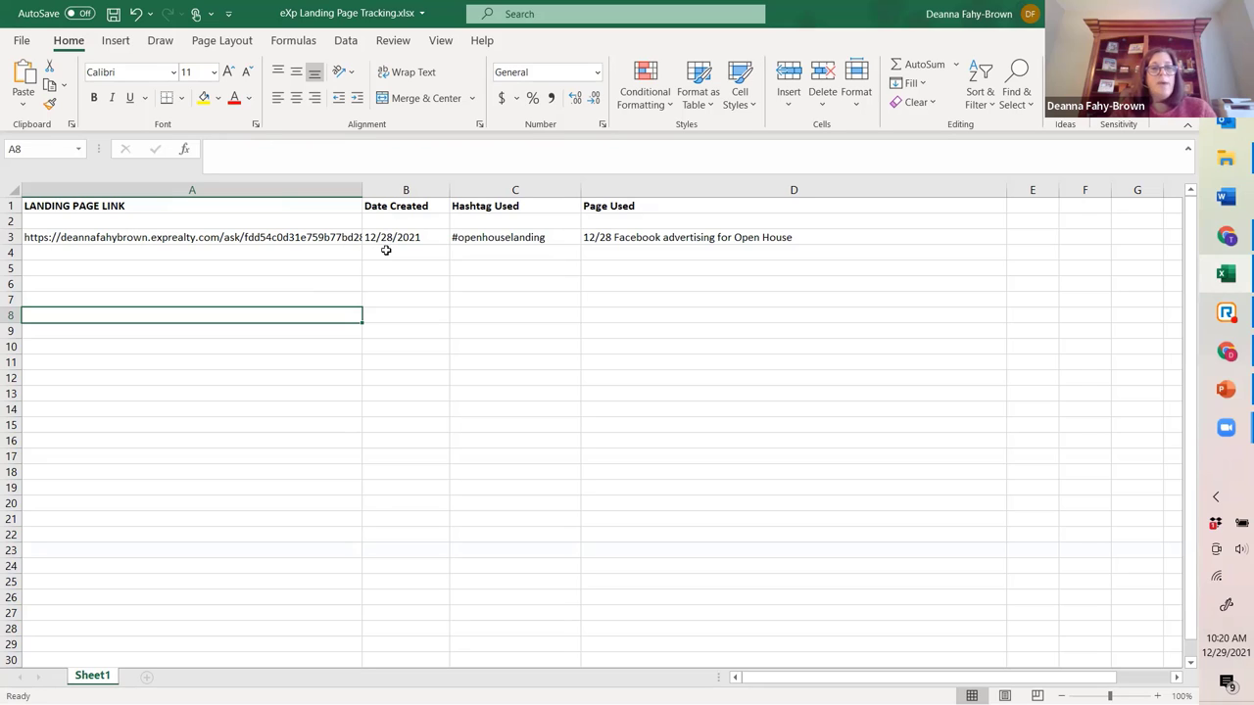
{"action": "left_click", "coordinate": [560, 237]}
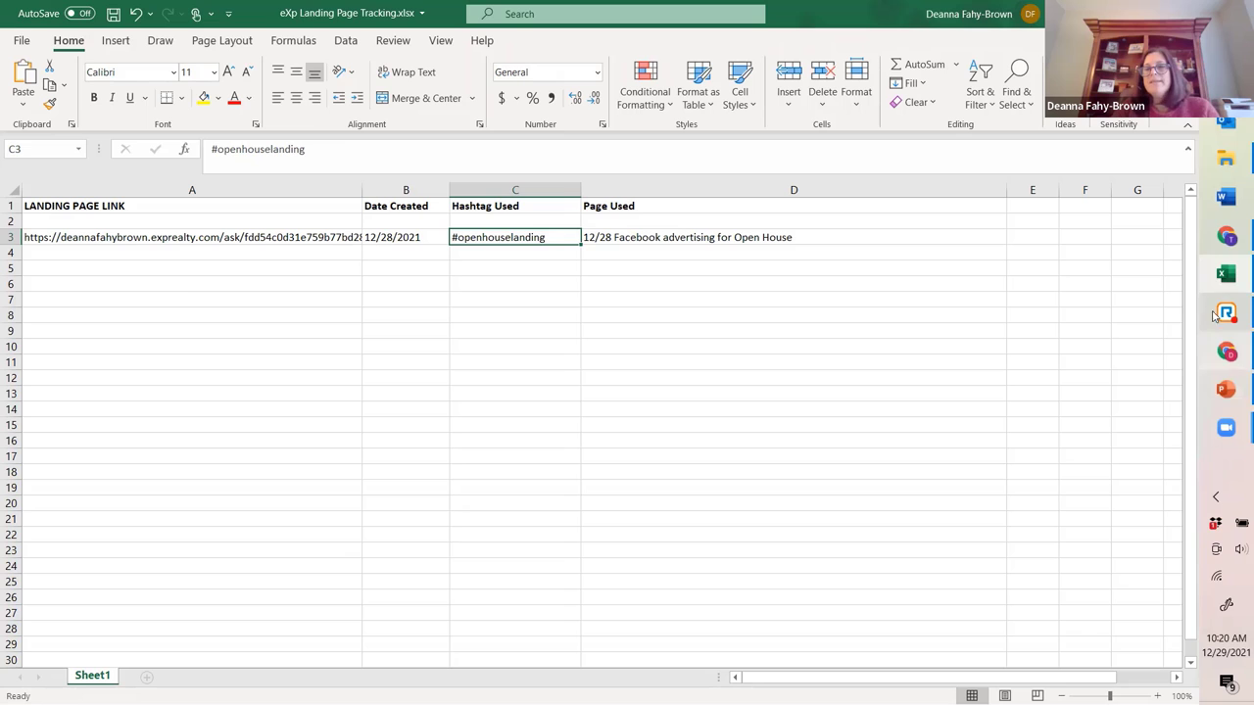
{"action": "key", "text": "alt+Tab"}
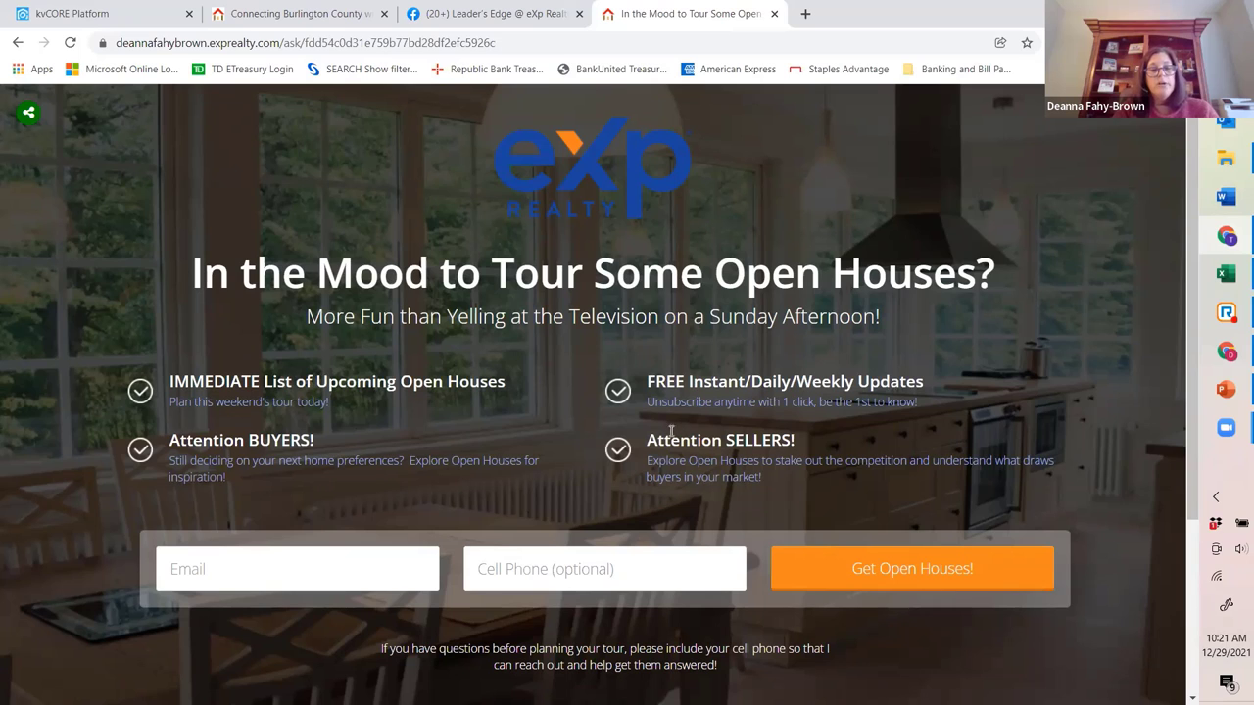
Step: Scroll through the open-house landing page, then go back to the kvCORE Platform tab
{"action": "scroll", "coordinate": [427, 401], "scroll_direction": "down", "scroll_amount": 1}
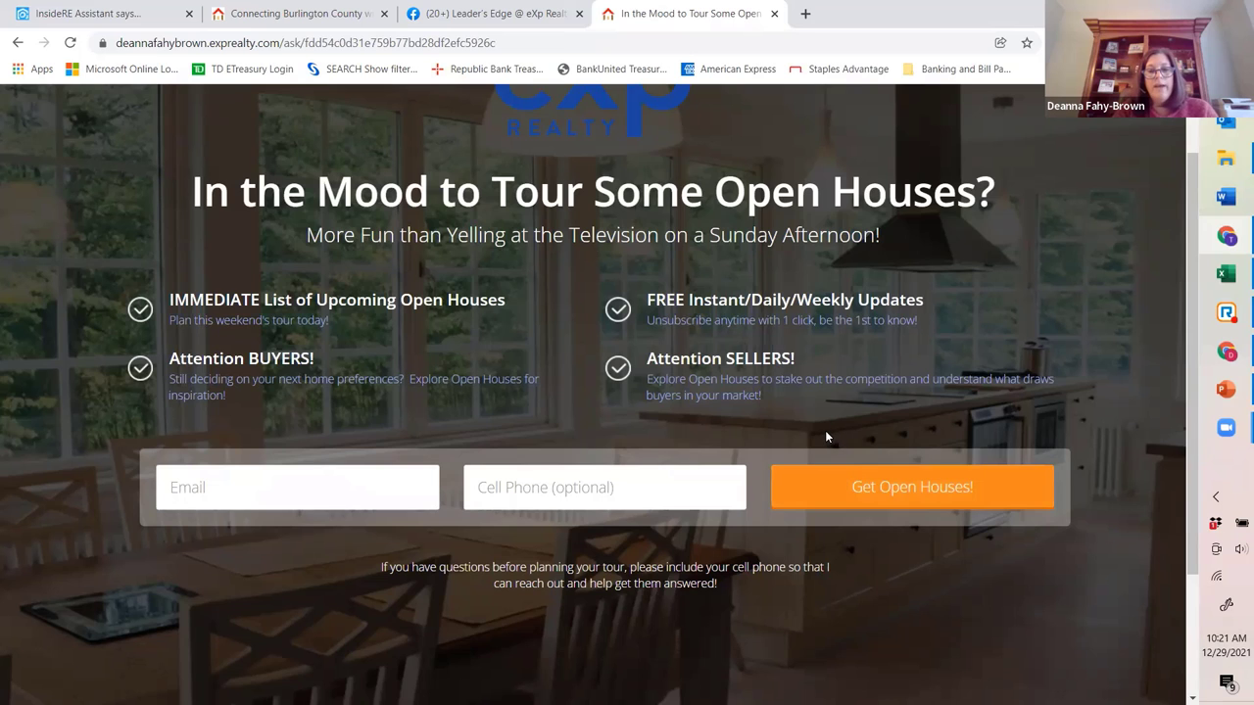
{"action": "scroll", "coordinate": [825, 437], "scroll_direction": "up", "scroll_amount": 1}
{"action": "scroll", "coordinate": [826, 435], "scroll_direction": "down", "scroll_amount": 2}
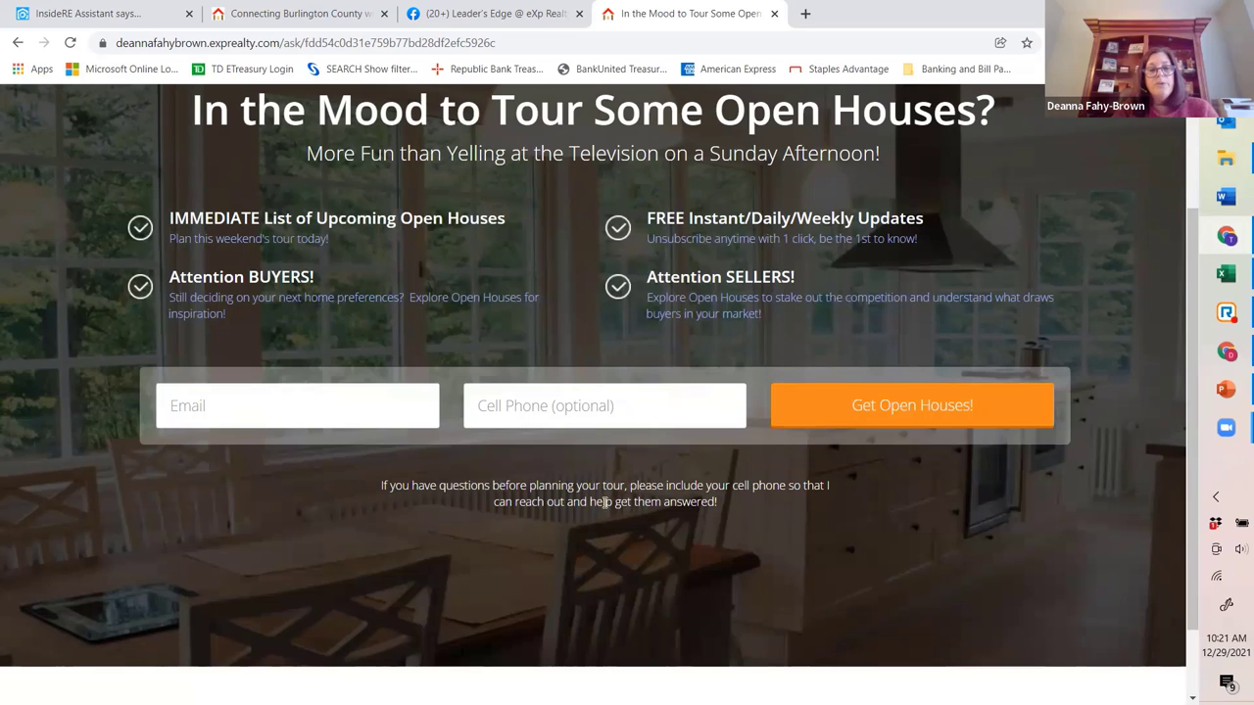
{"action": "scroll", "coordinate": [604, 509], "scroll_direction": "up", "scroll_amount": 3}
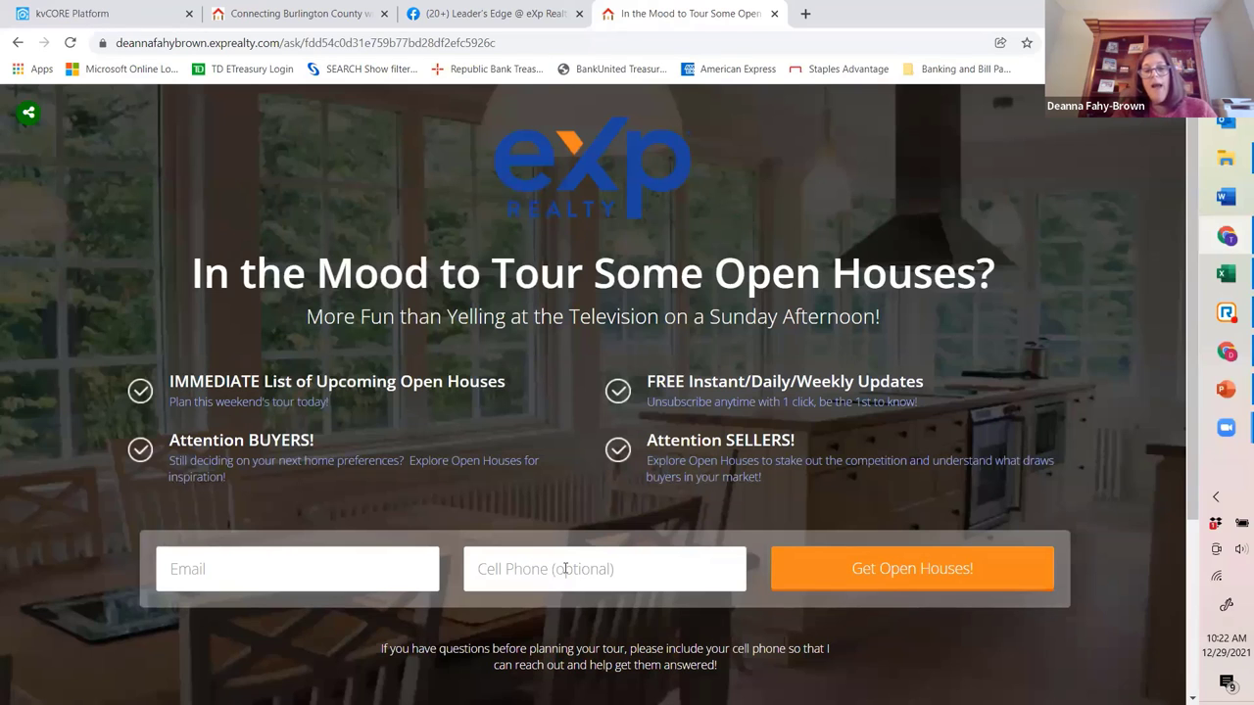
{"action": "scroll", "coordinate": [581, 552], "scroll_direction": "down", "scroll_amount": 2}
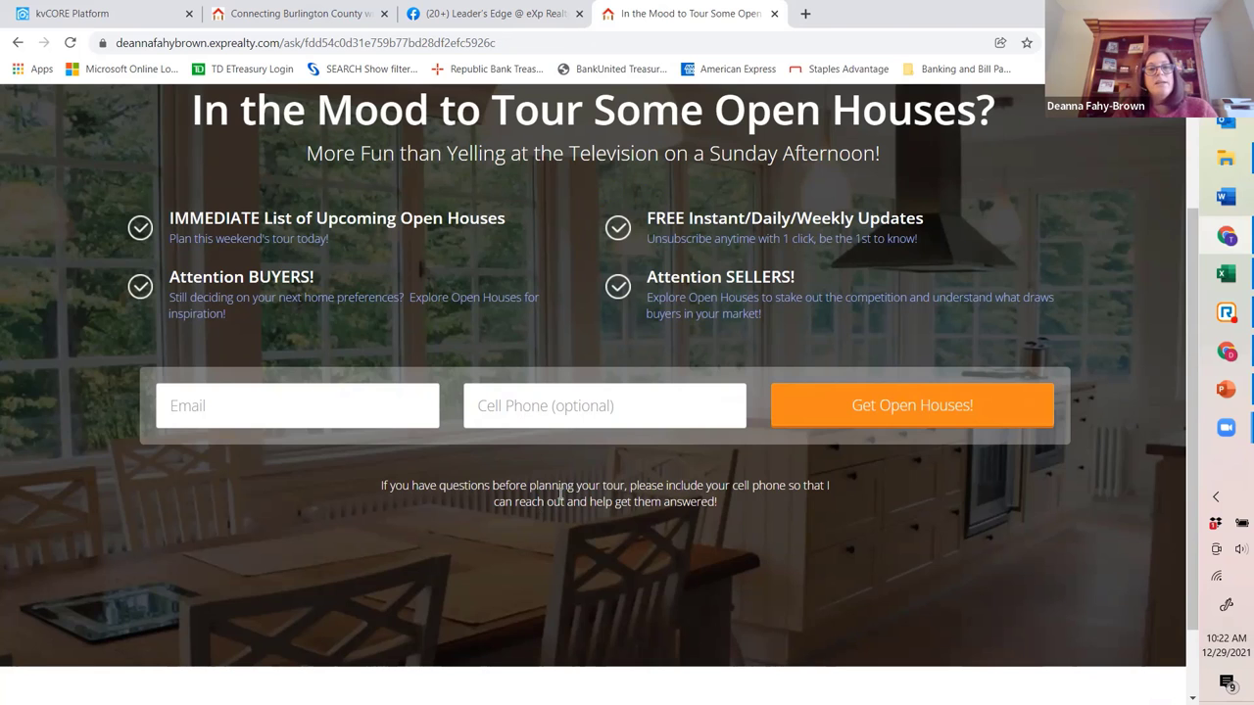
{"action": "scroll", "coordinate": [556, 495], "scroll_direction": "up", "scroll_amount": 1}
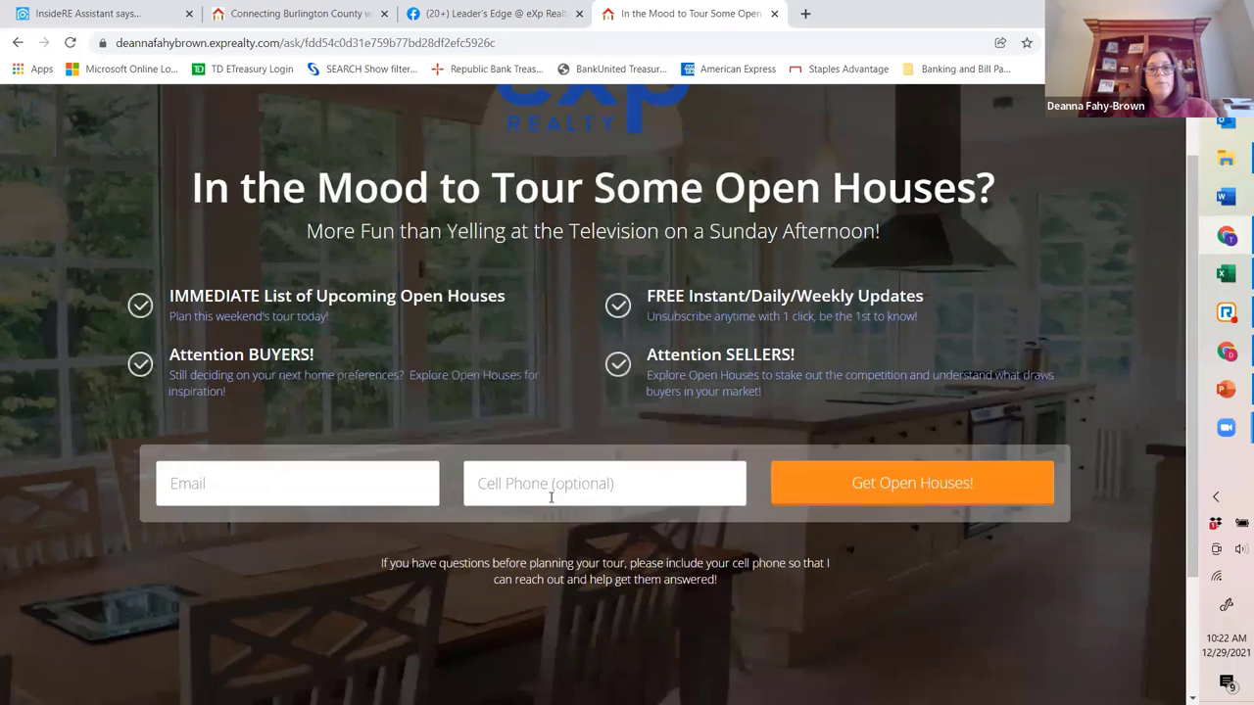
{"action": "scroll", "coordinate": [545, 499], "scroll_direction": "up", "scroll_amount": 1}
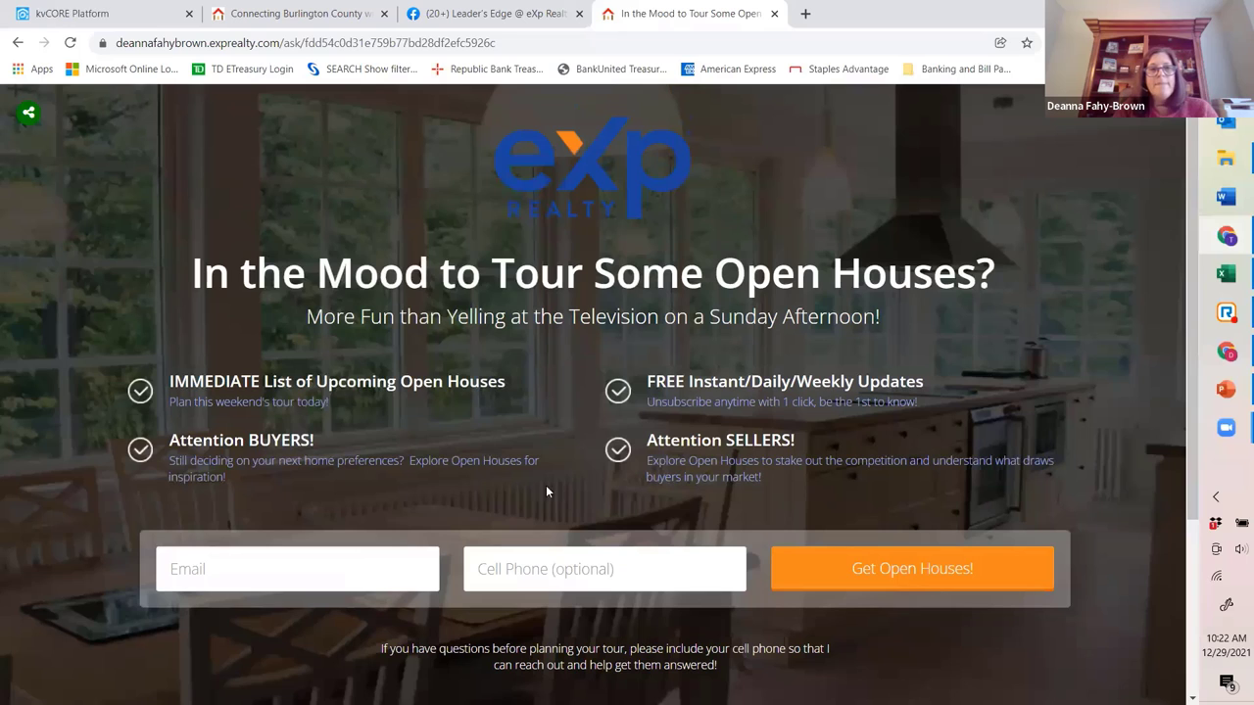
{"action": "left_click", "coordinate": [125, 14]}
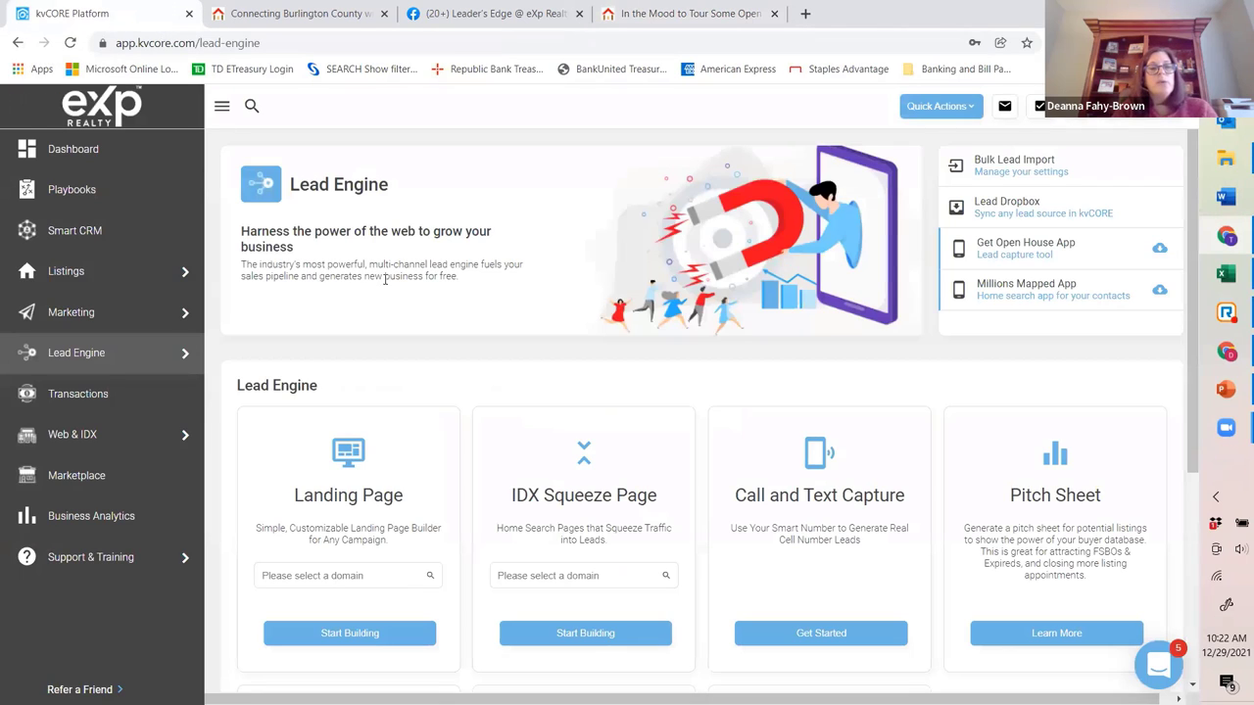
Step: Choose Build Landing Page under Lead Engine to load the YOUR TOWN Real Estate Deals template
{"action": "mouse_move", "coordinate": [169, 312]}
{"action": "scroll", "coordinate": [447, 412], "scroll_direction": "down", "scroll_amount": 1}
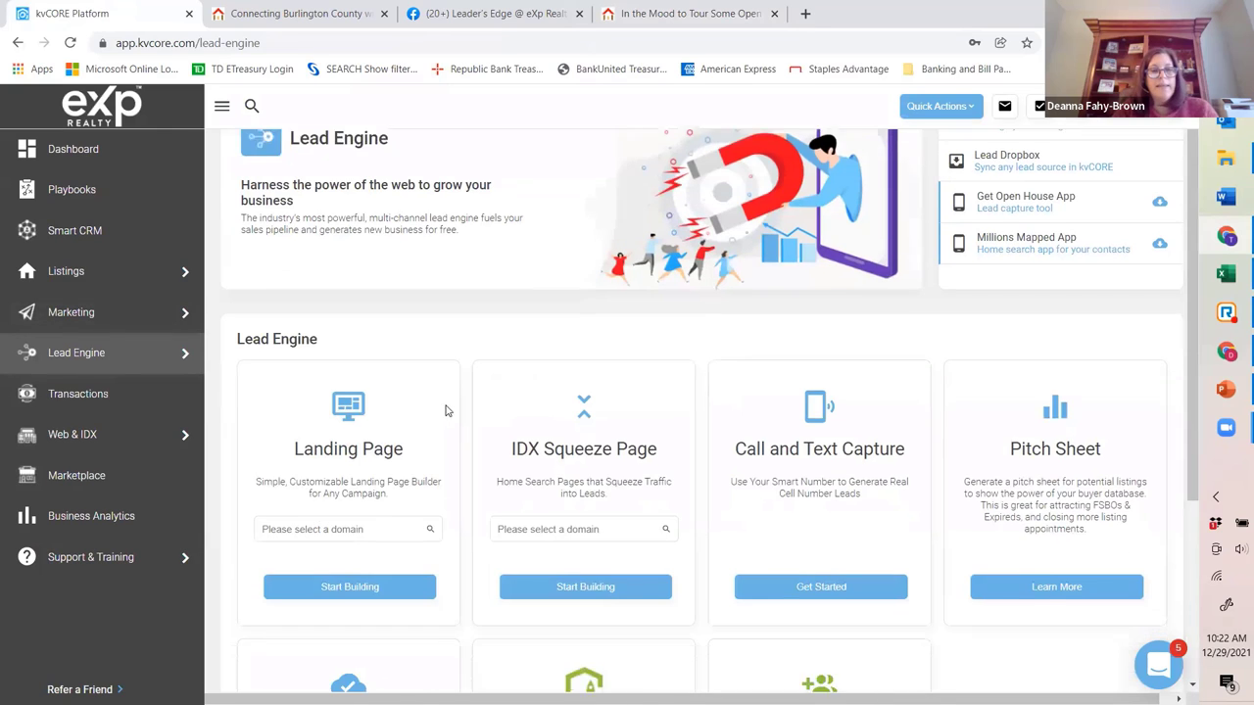
{"action": "mouse_move", "coordinate": [154, 374]}
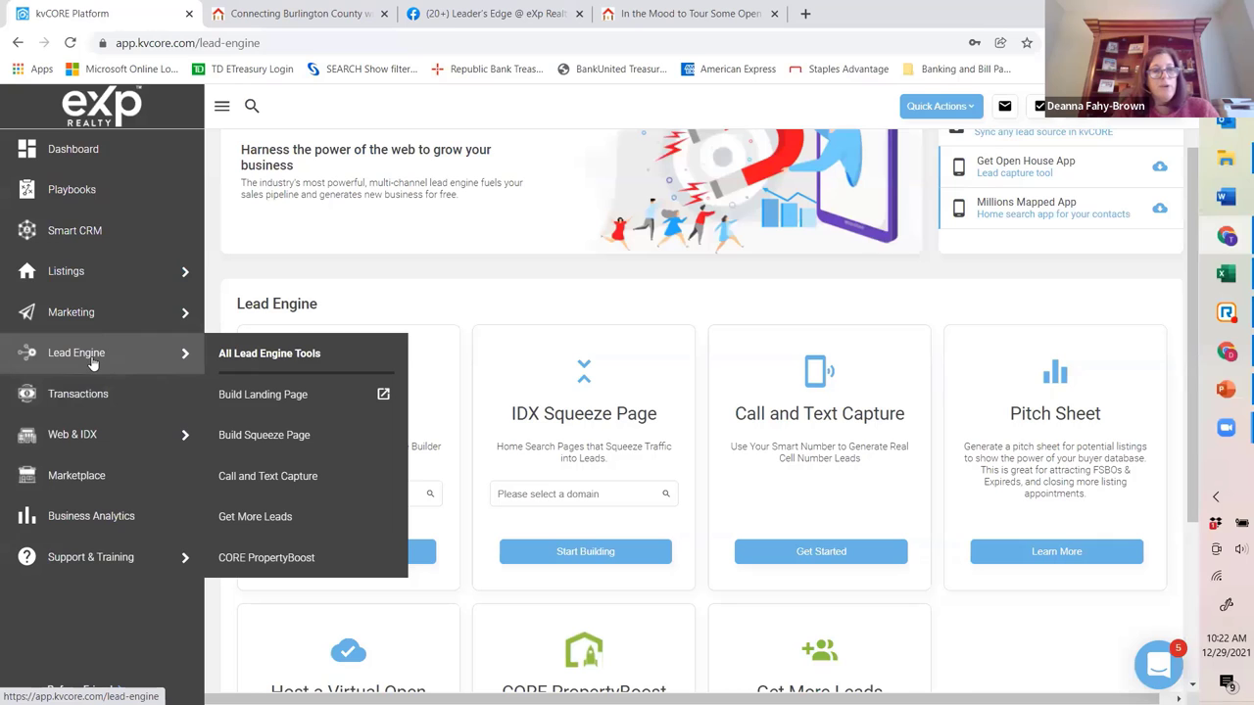
{"action": "left_click", "coordinate": [277, 408]}
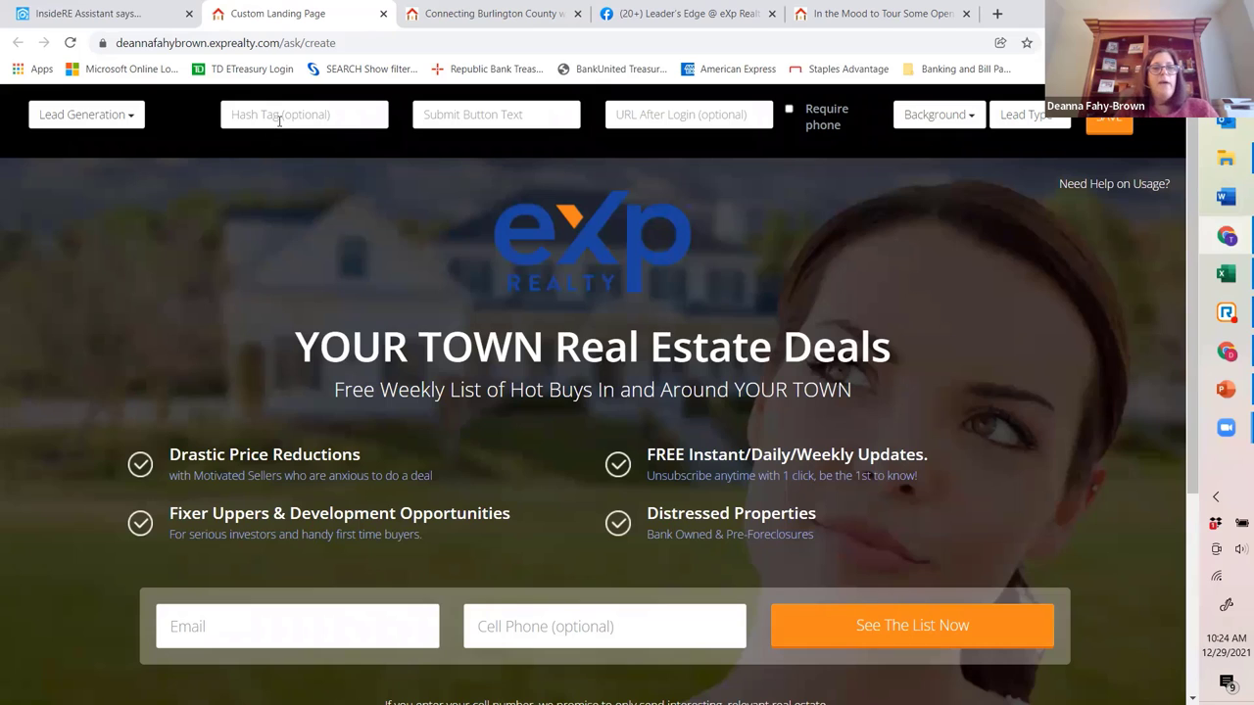
{"action": "left_click", "coordinate": [98, 14]}
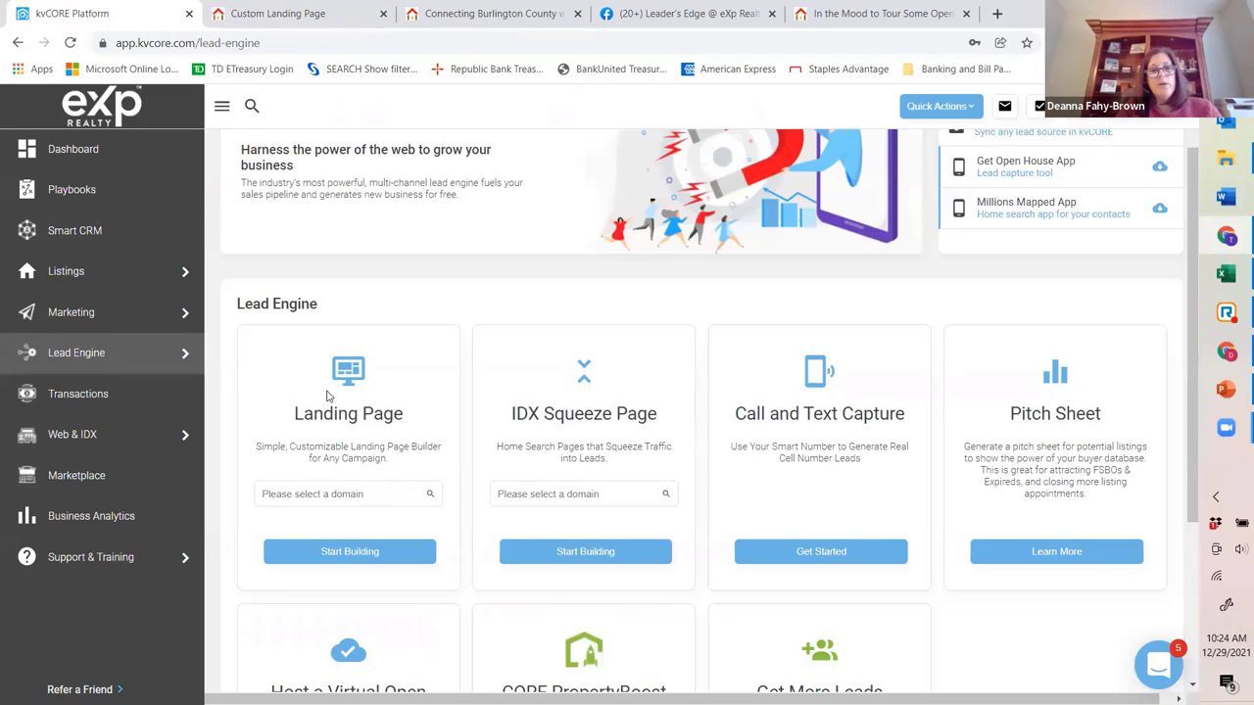
{"action": "left_click", "coordinate": [330, 495]}
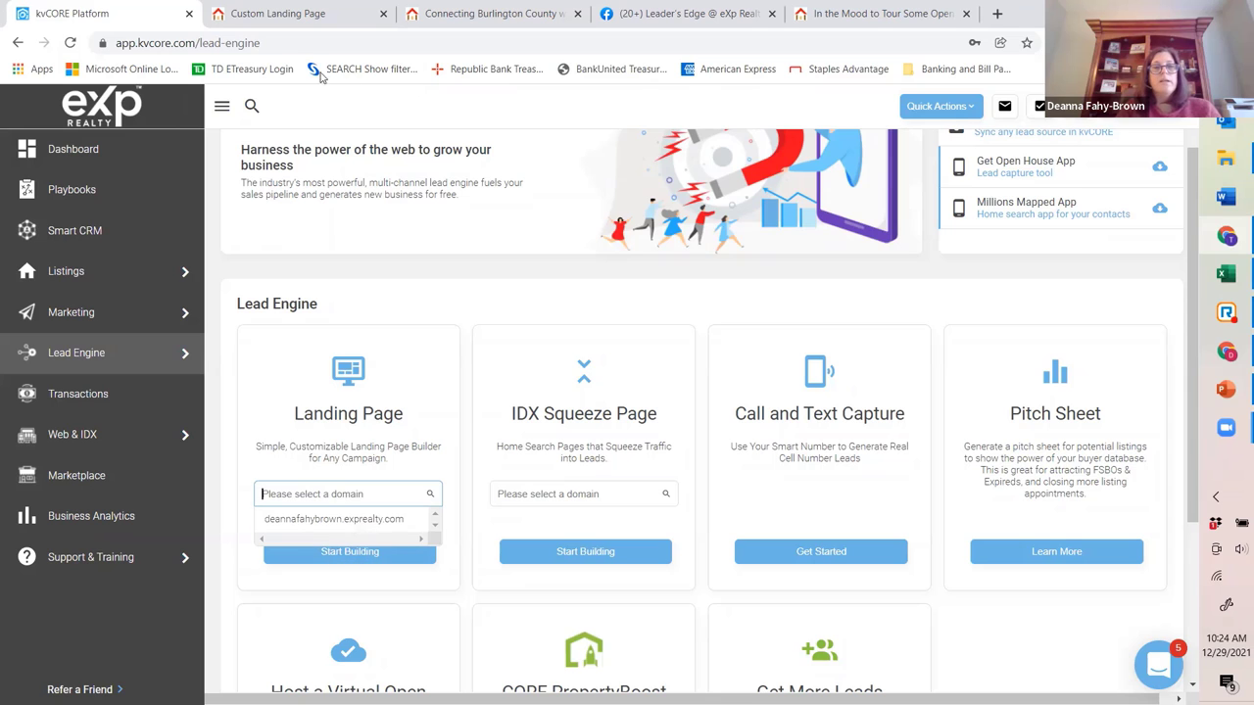
{"action": "left_click", "coordinate": [287, 19]}
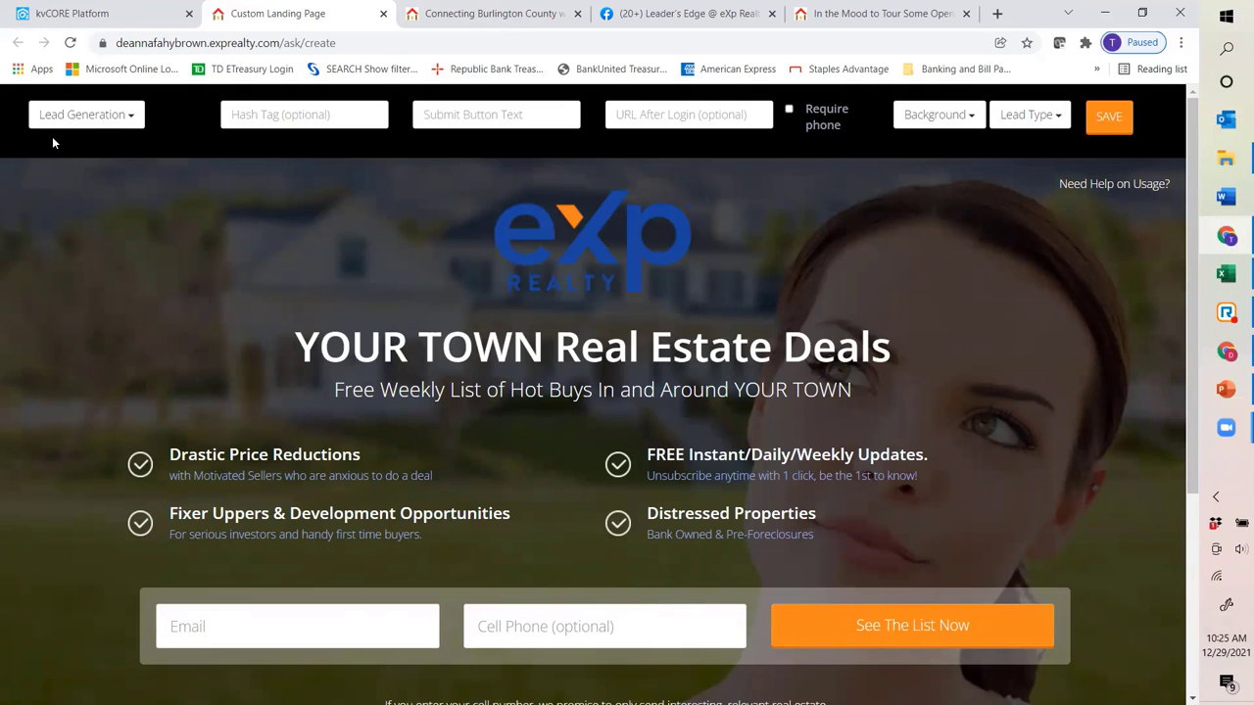
{"action": "left_click", "coordinate": [104, 118]}
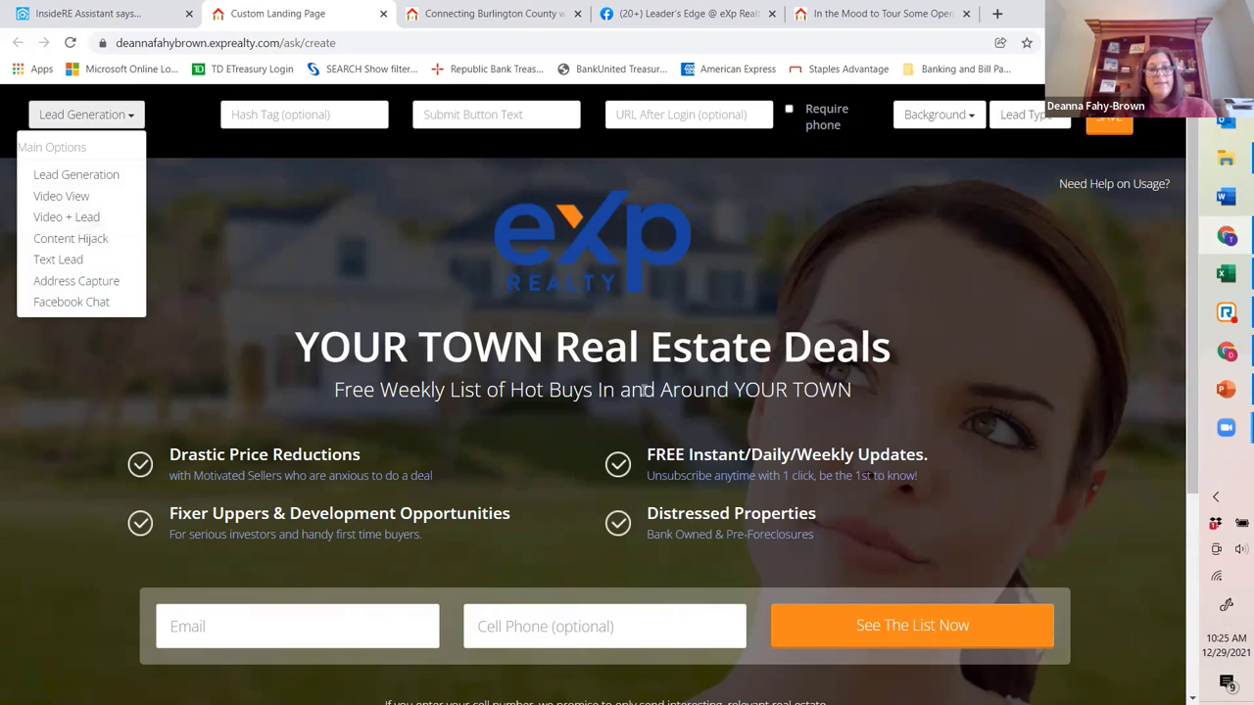
{"action": "left_click", "coordinate": [329, 275]}
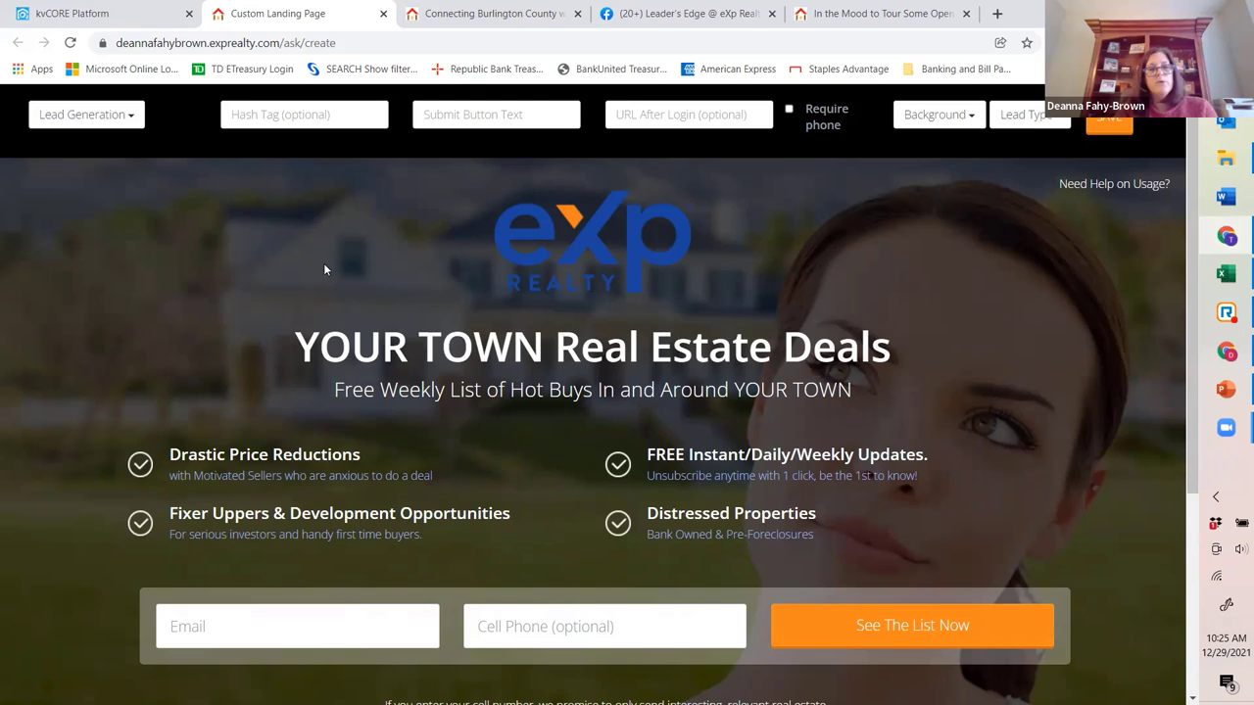
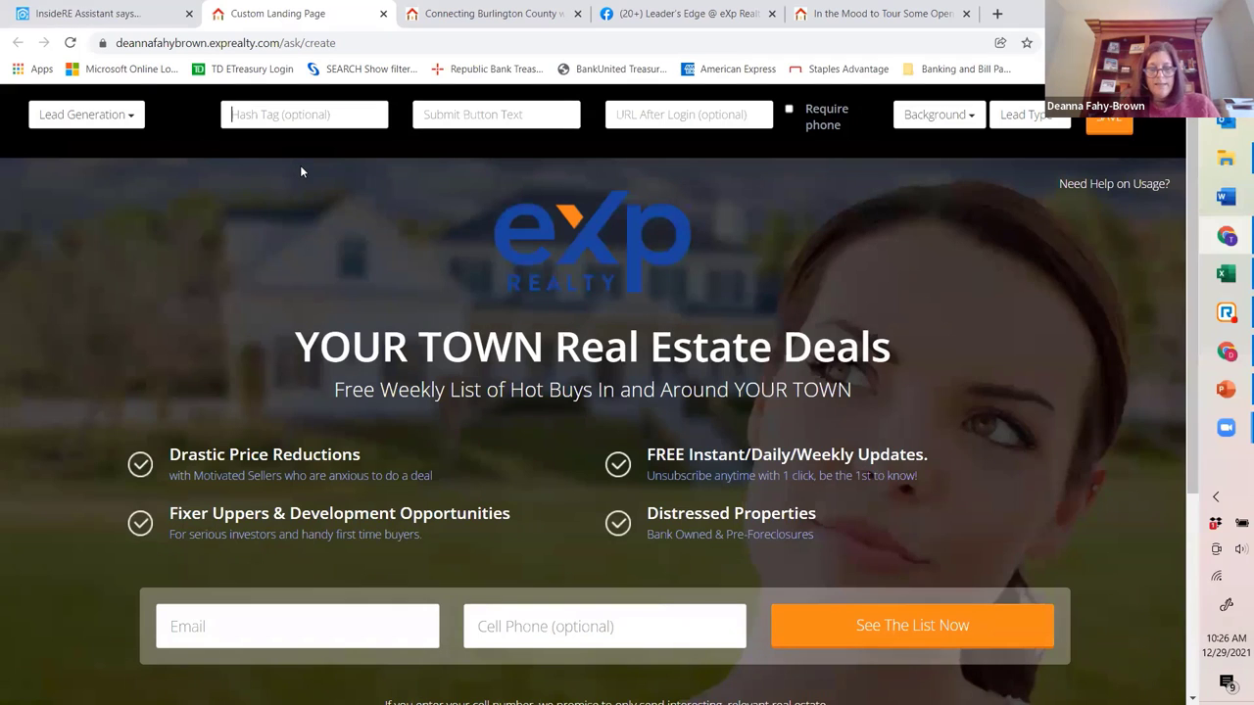
Step: Enter 'icecream' as the hashtag and 'Get a Free Cone!' as the submit button text
{"action": "type", "text": "icecream"}
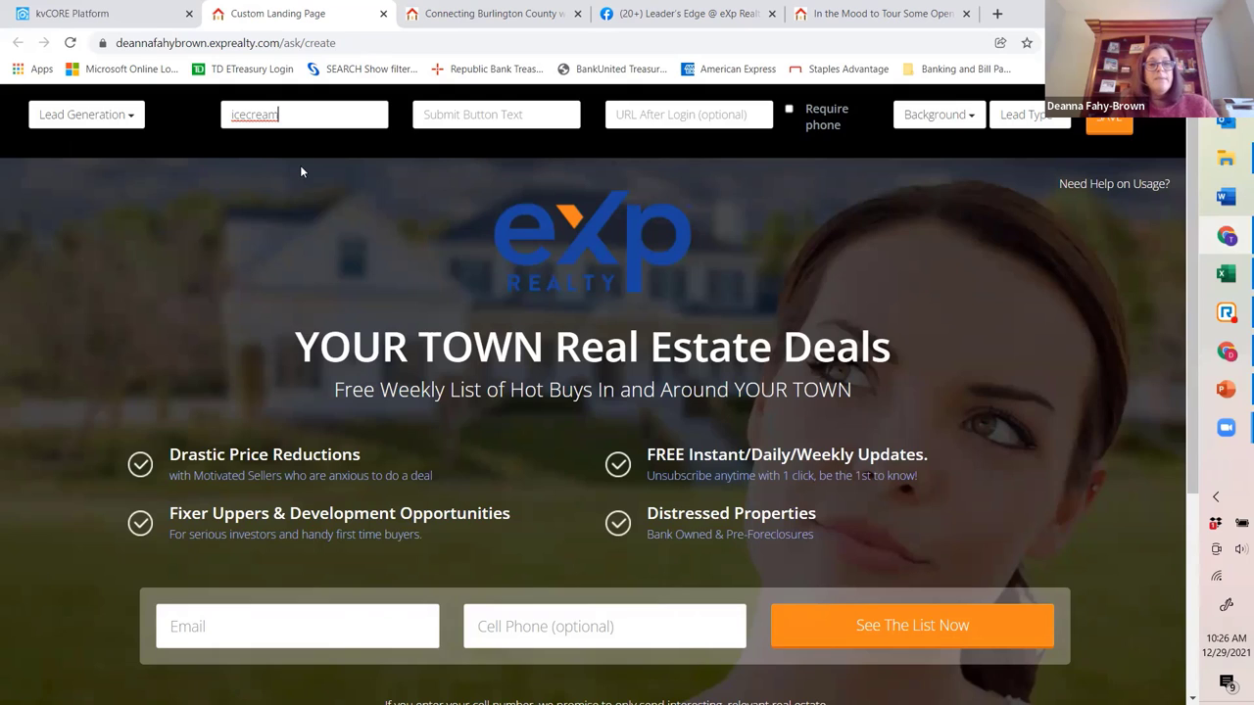
{"action": "left_click", "coordinate": [463, 123]}
{"action": "type", "text": "Get"}
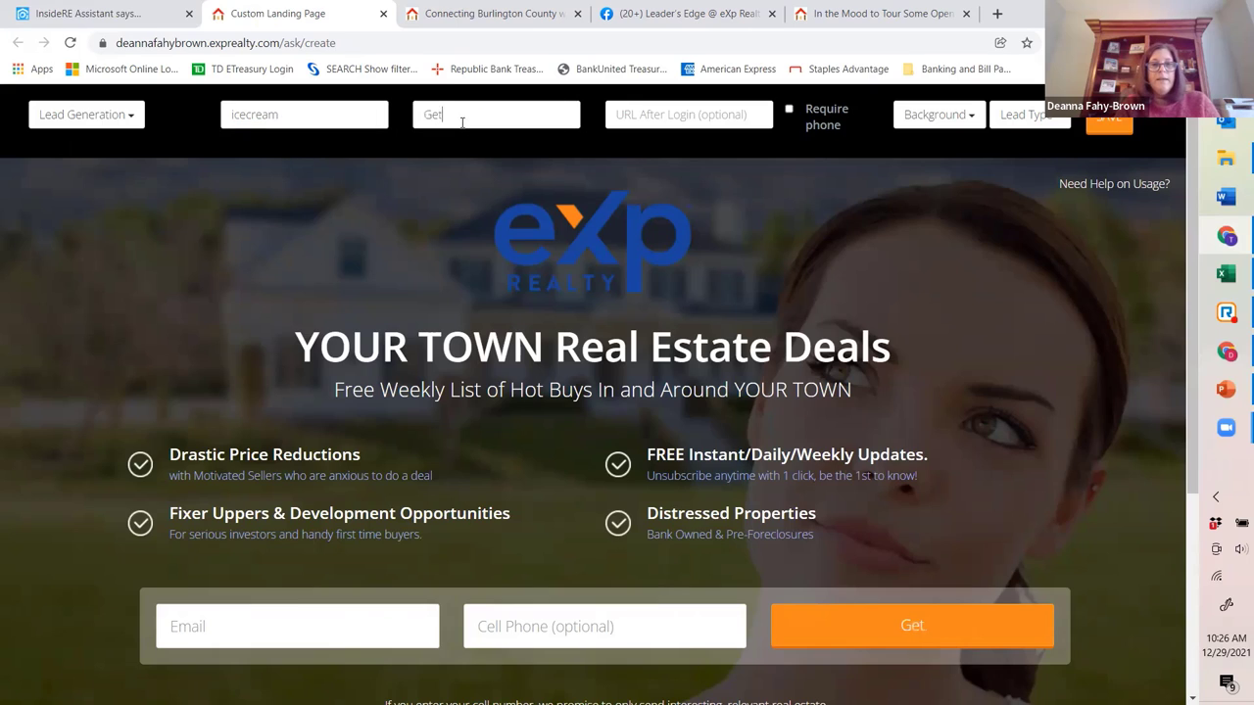
{"action": "type", "text": " a Free Cone"}
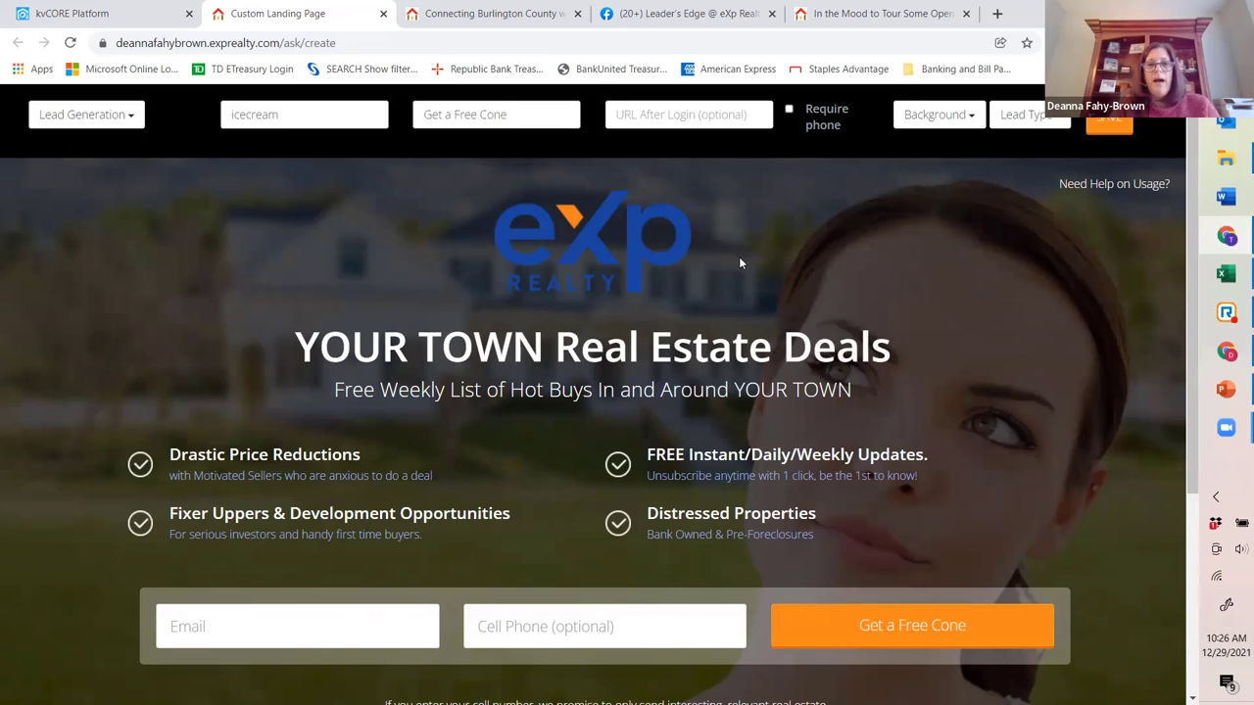
{"action": "scroll", "coordinate": [862, 421], "scroll_direction": "down", "scroll_amount": 1}
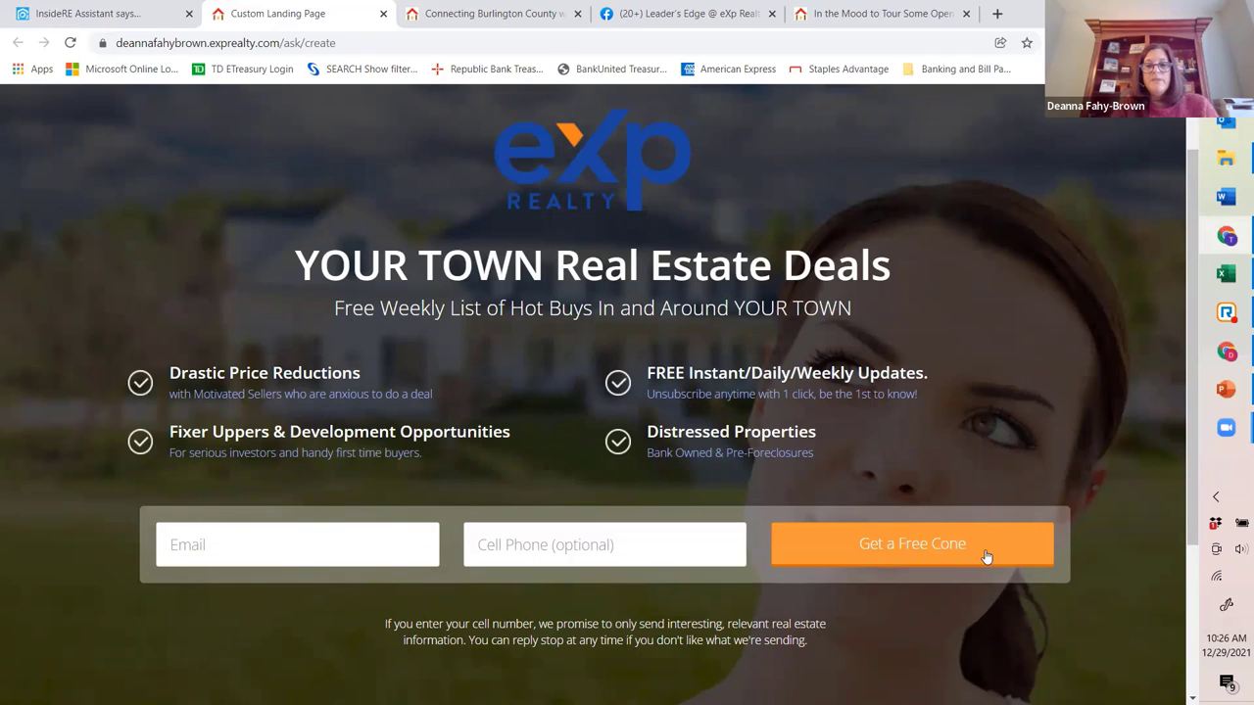
{"action": "scroll", "coordinate": [984, 557], "scroll_direction": "up", "scroll_amount": 1}
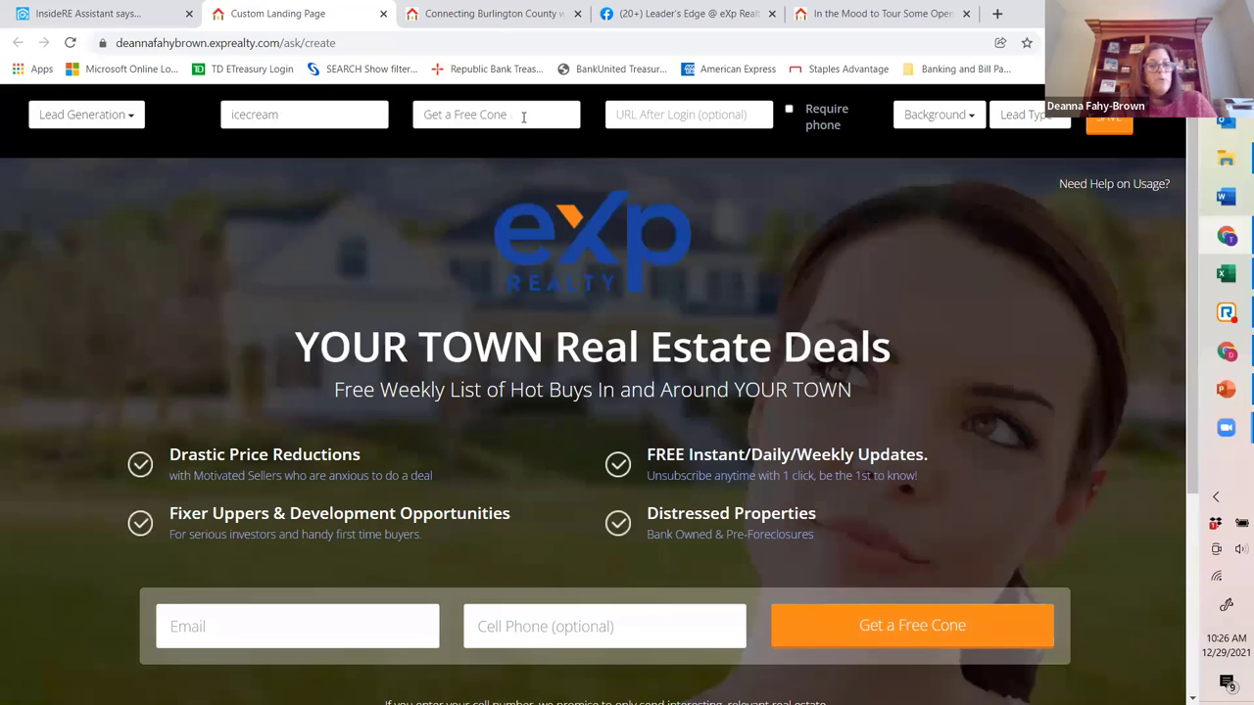
{"action": "type", "text": "!"}
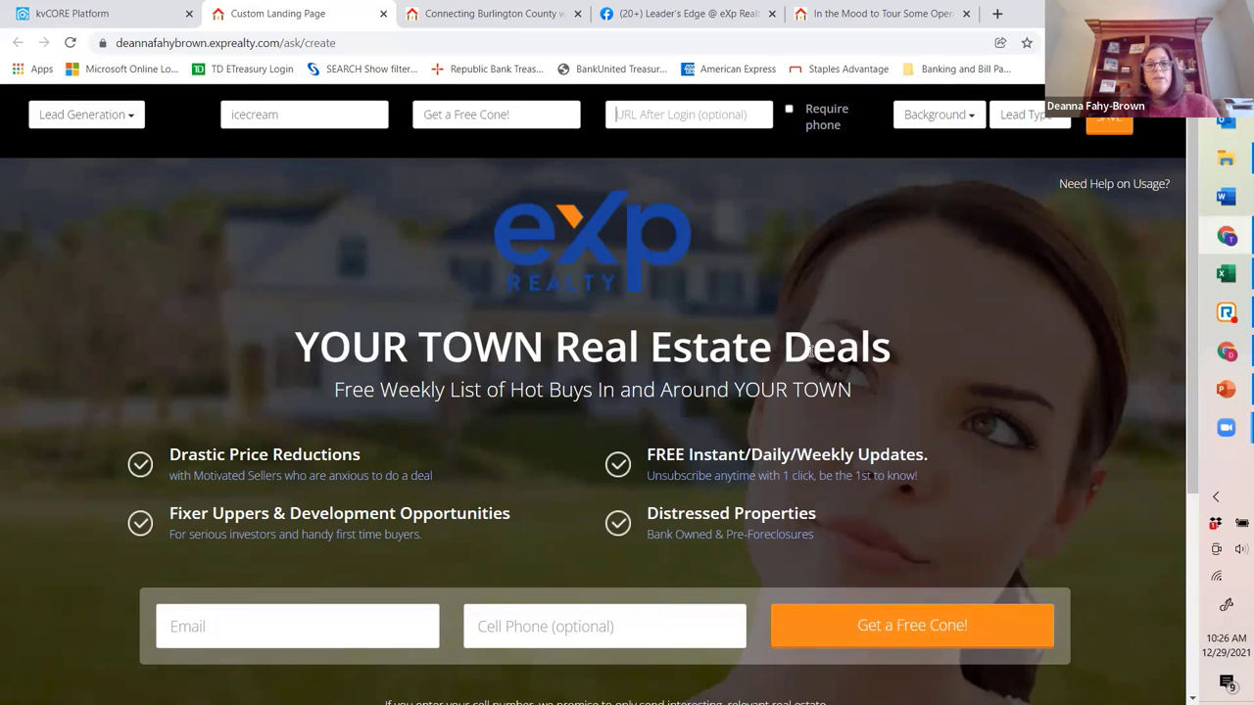
{"action": "scroll", "coordinate": [971, 560], "scroll_direction": "down", "scroll_amount": 1}
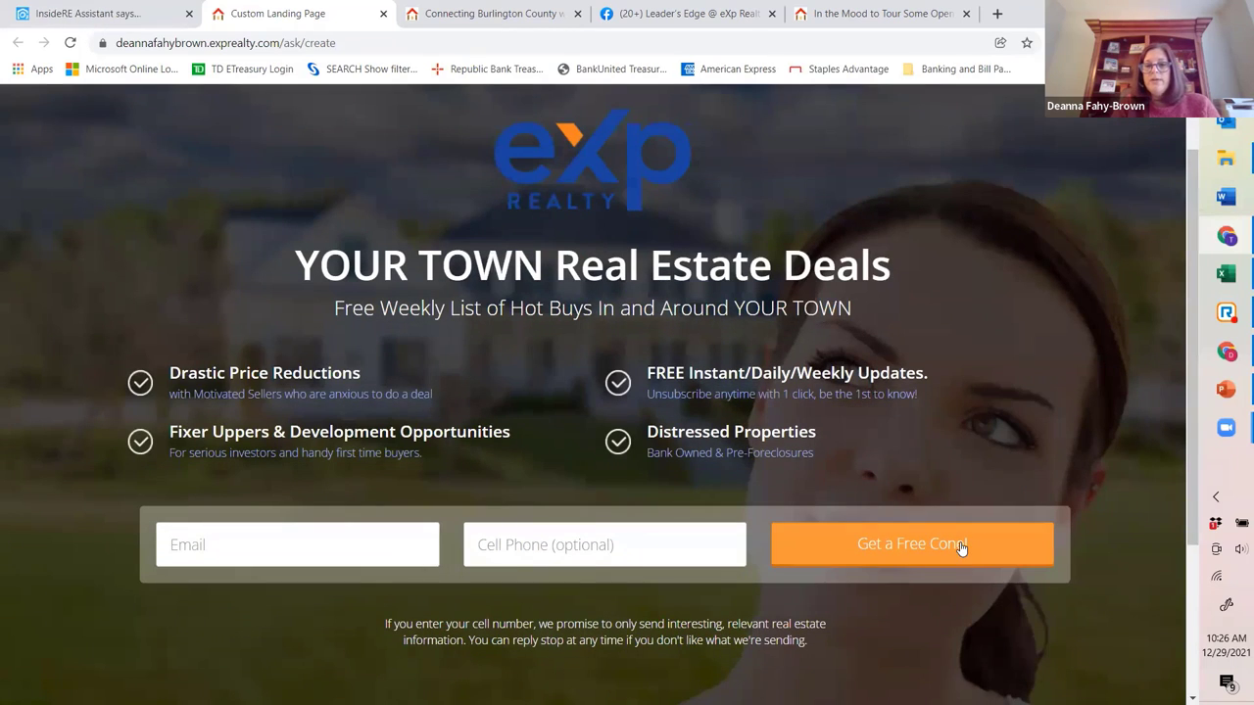
{"action": "scroll", "coordinate": [1018, 522], "scroll_direction": "up", "scroll_amount": 1}
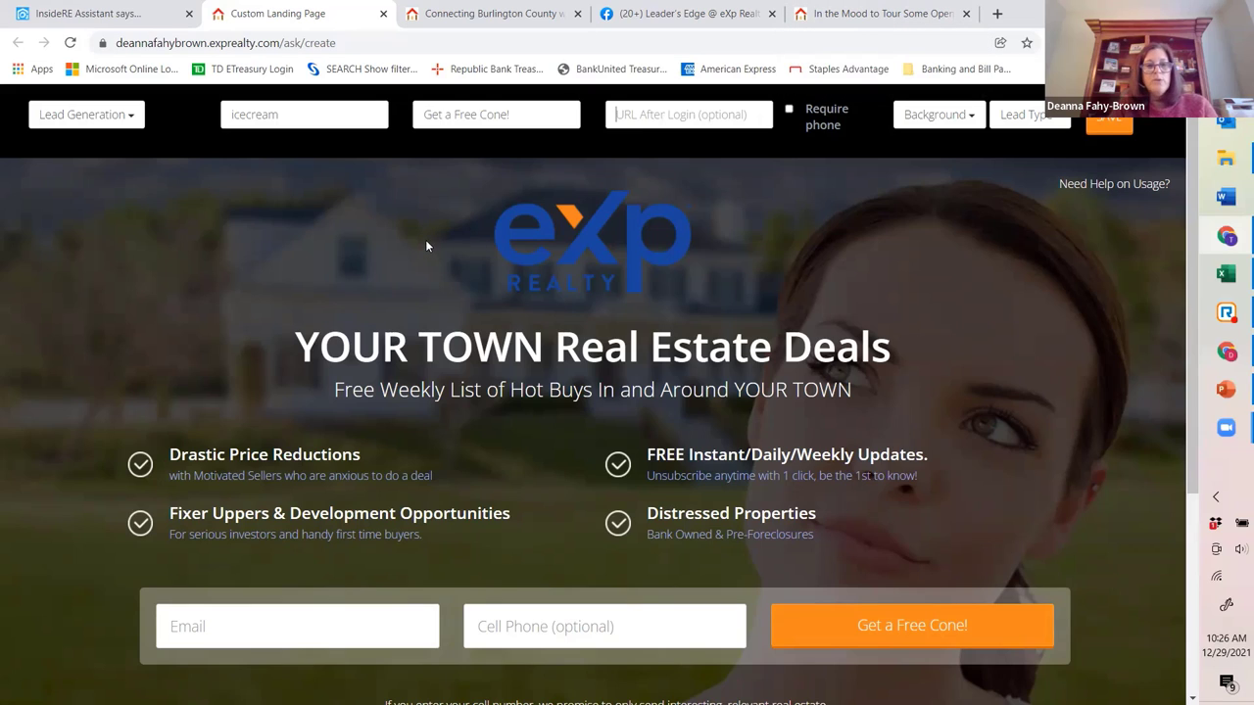
{"action": "scroll", "coordinate": [979, 424], "scroll_direction": "down", "scroll_amount": 2}
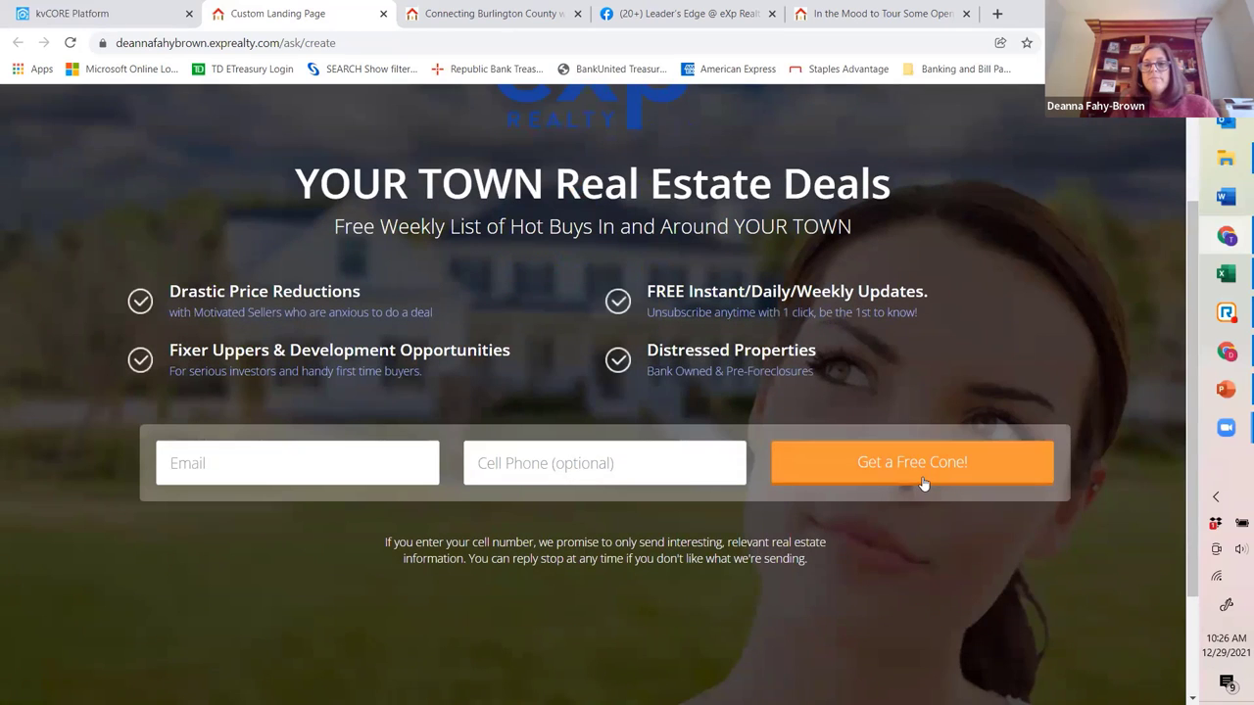
{"action": "scroll", "coordinate": [664, 302], "scroll_direction": "up", "scroll_amount": 2}
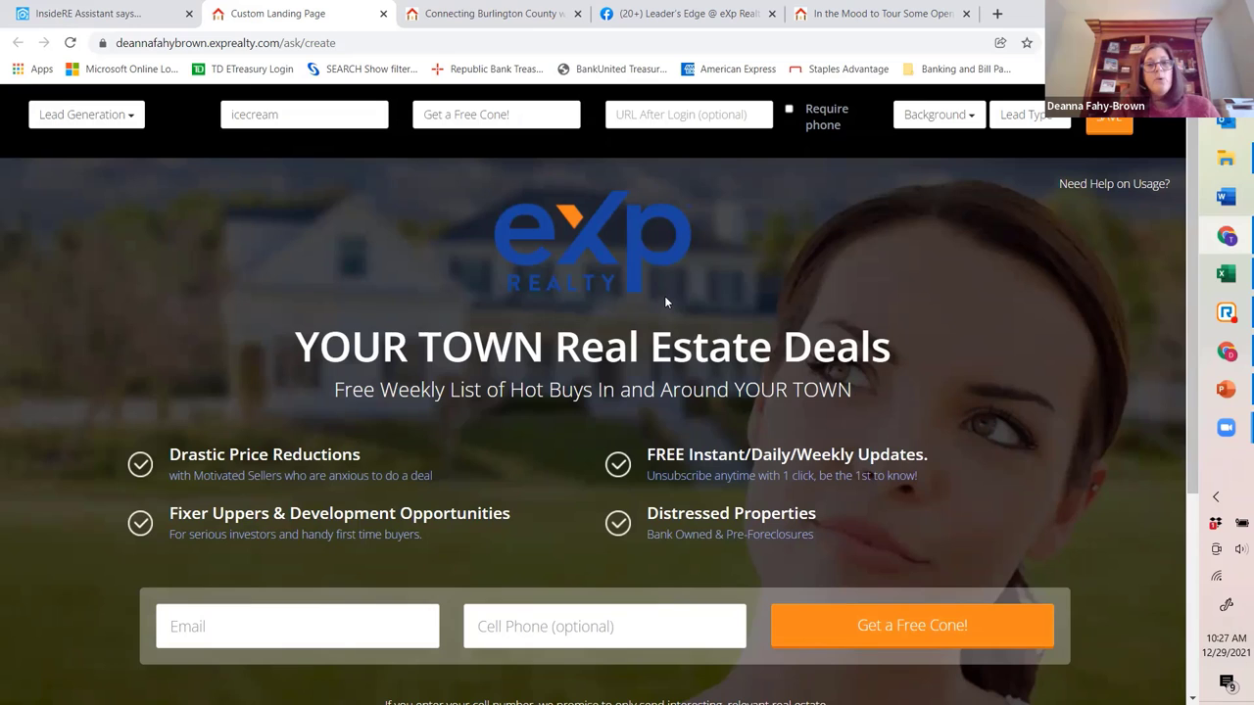
{"action": "left_click", "coordinate": [684, 116]}
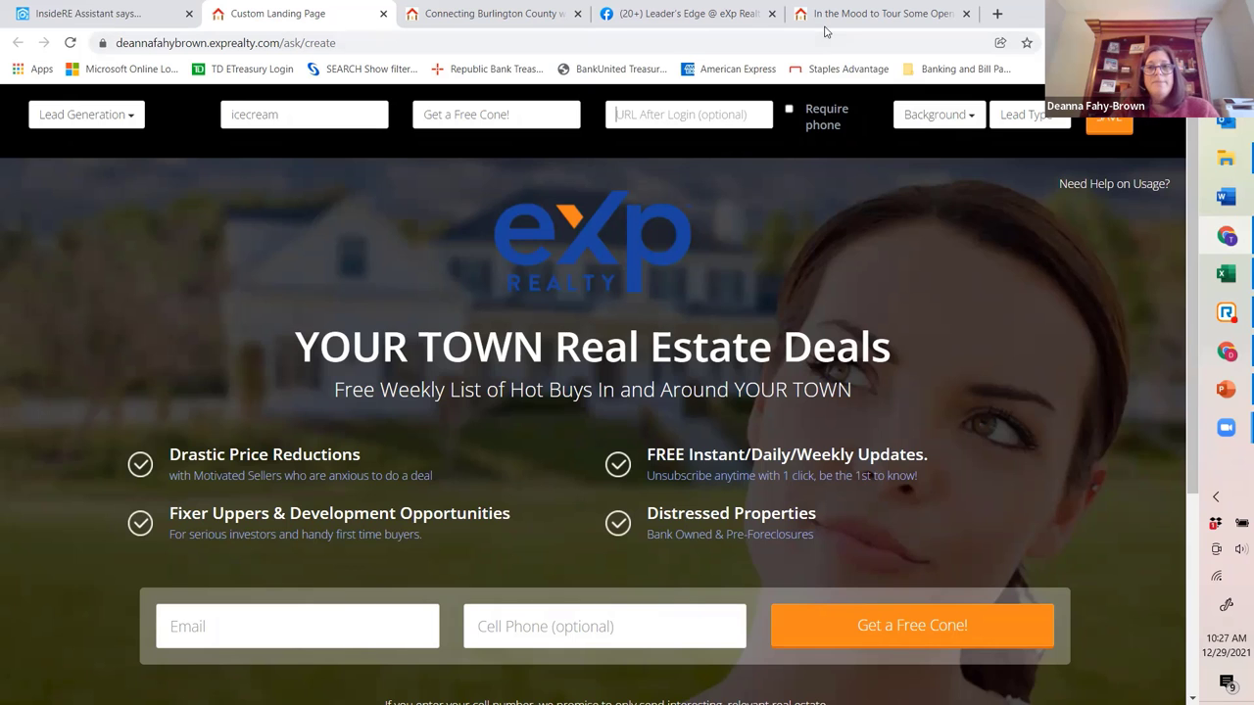
Step: View the 'In the Mood to Tour Some Open Houses?' landing page and its sign-up form
{"action": "left_click", "coordinate": [866, 14]}
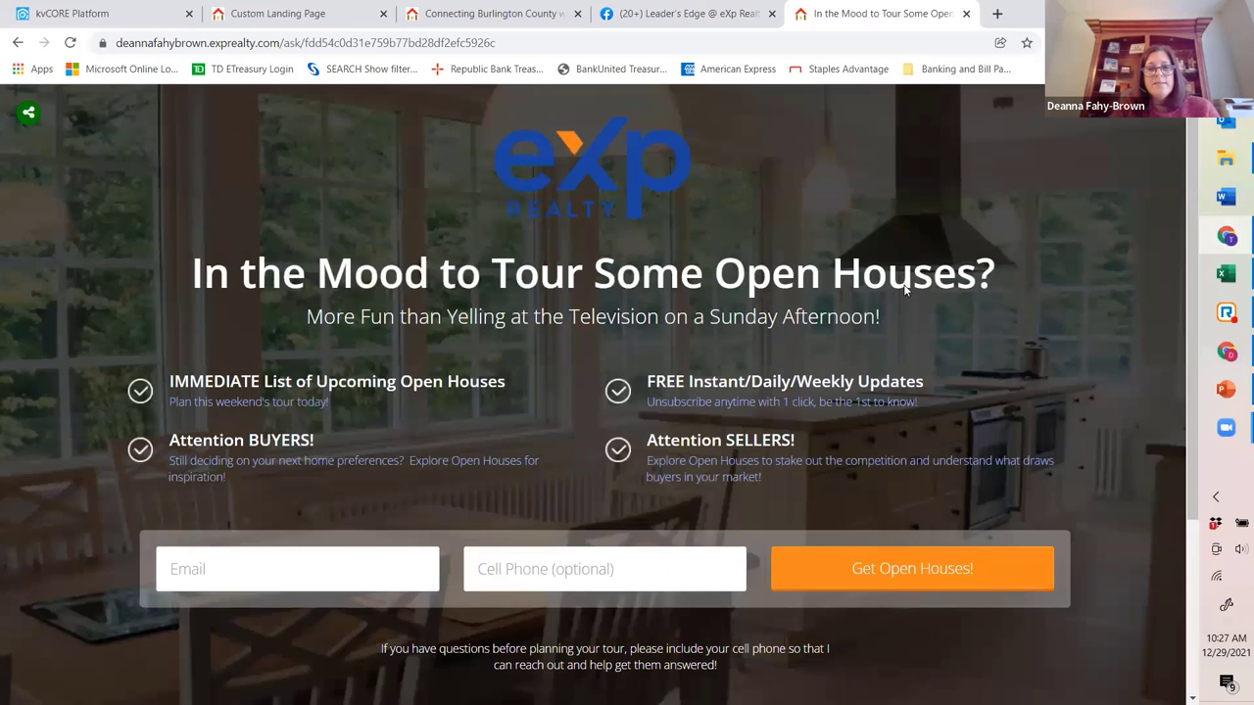
{"action": "scroll", "coordinate": [951, 490], "scroll_direction": "down", "scroll_amount": 1}
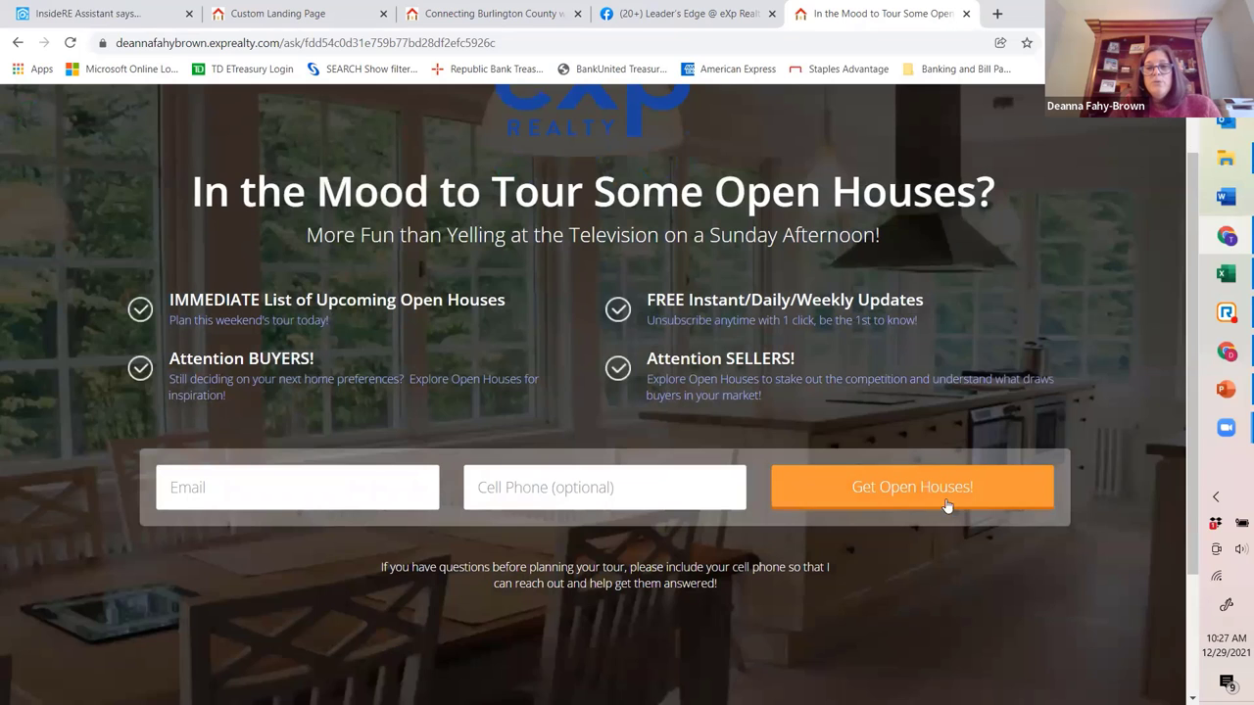
{"action": "scroll", "coordinate": [916, 489], "scroll_direction": "up", "scroll_amount": 1}
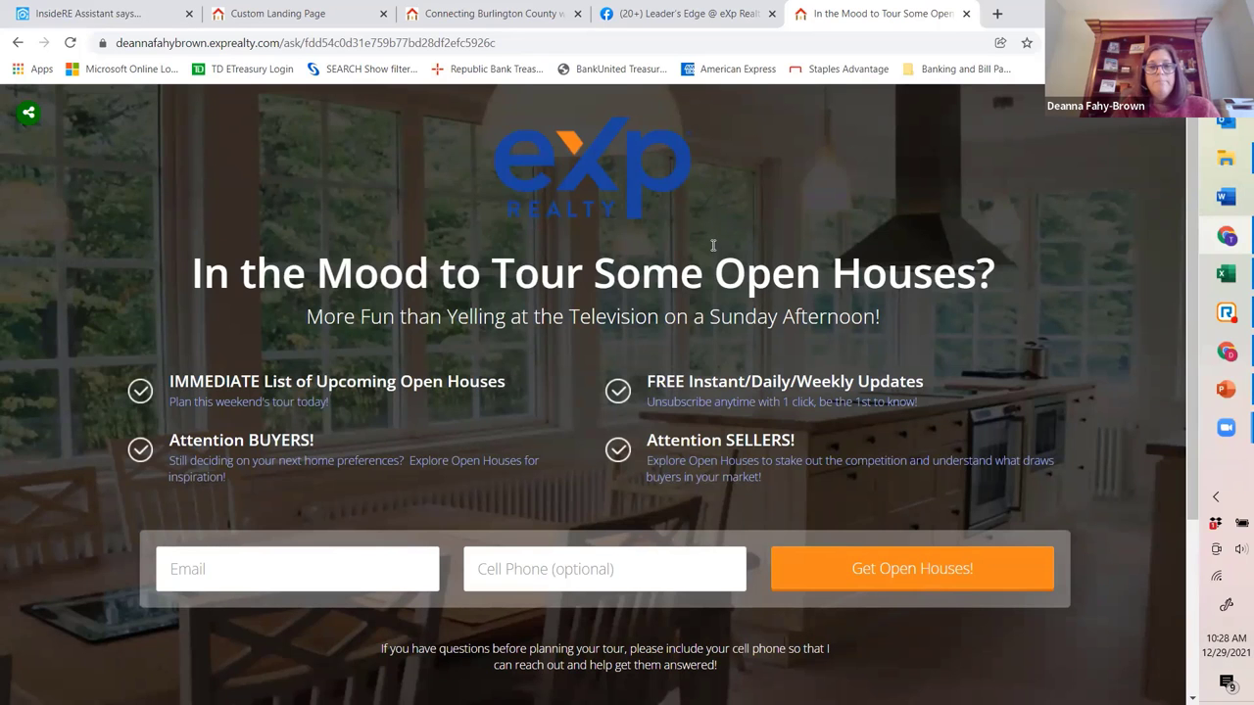
Step: Open the agent's IDX website from kvCORE and copy its full address
{"action": "left_click", "coordinate": [461, 15]}
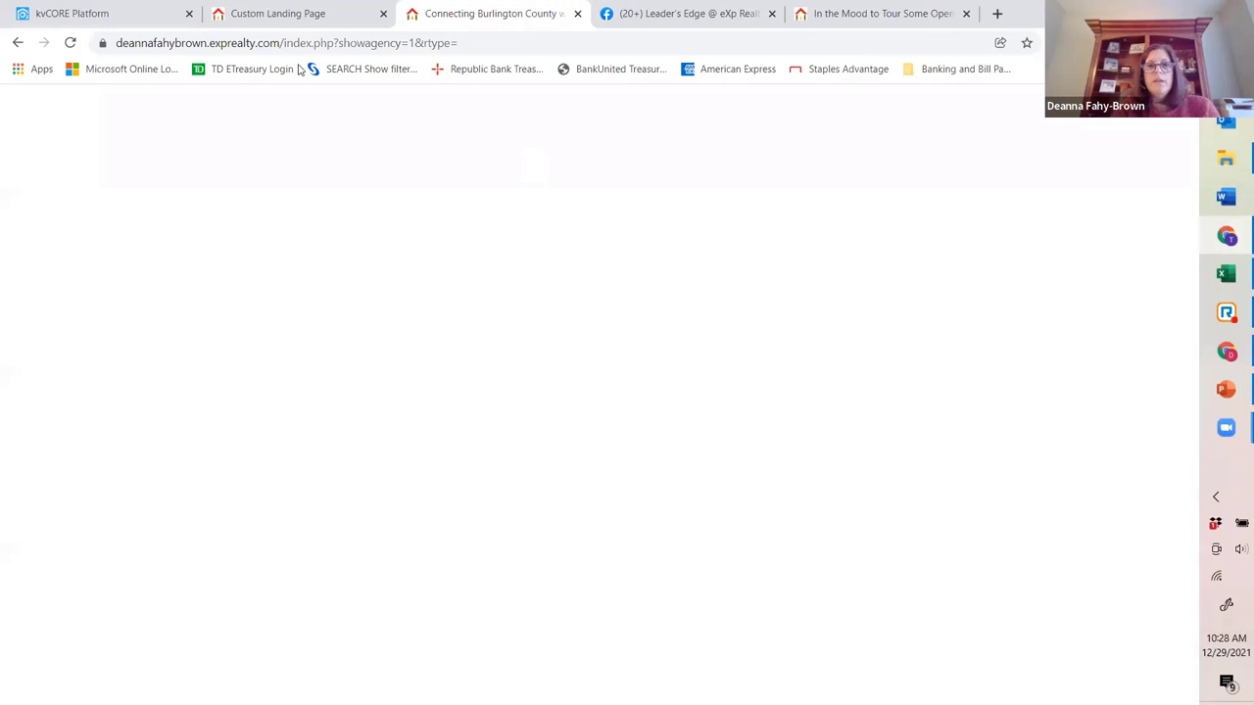
{"action": "left_click", "coordinate": [280, 18]}
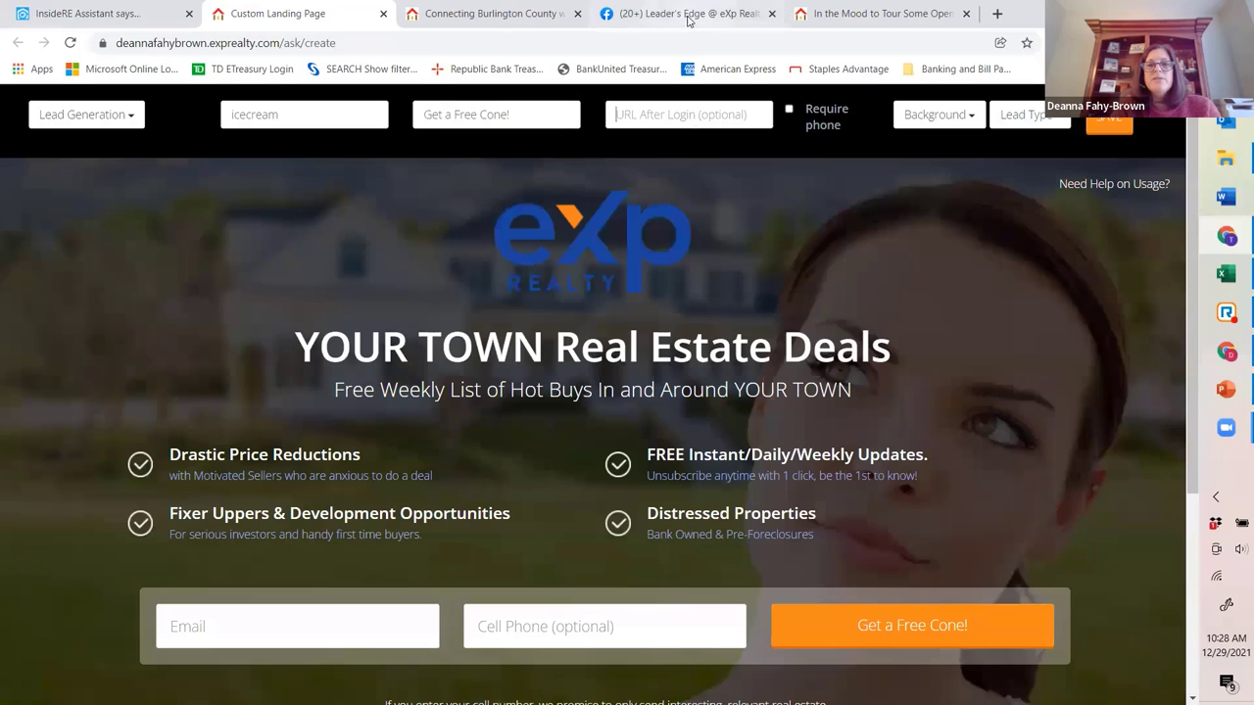
{"action": "left_click", "coordinate": [98, 14]}
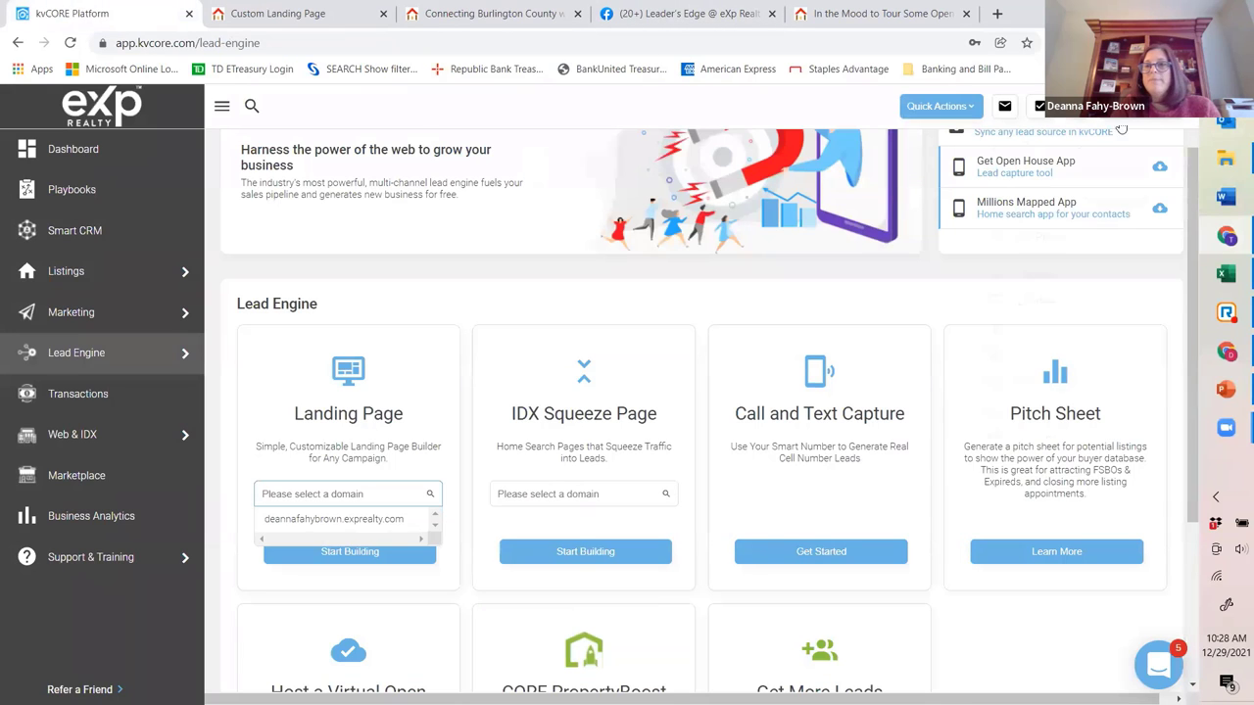
{"action": "left_click", "coordinate": [1121, 128]}
{"action": "left_click", "coordinate": [1083, 202]}
{"action": "left_click", "coordinate": [191, 44]}
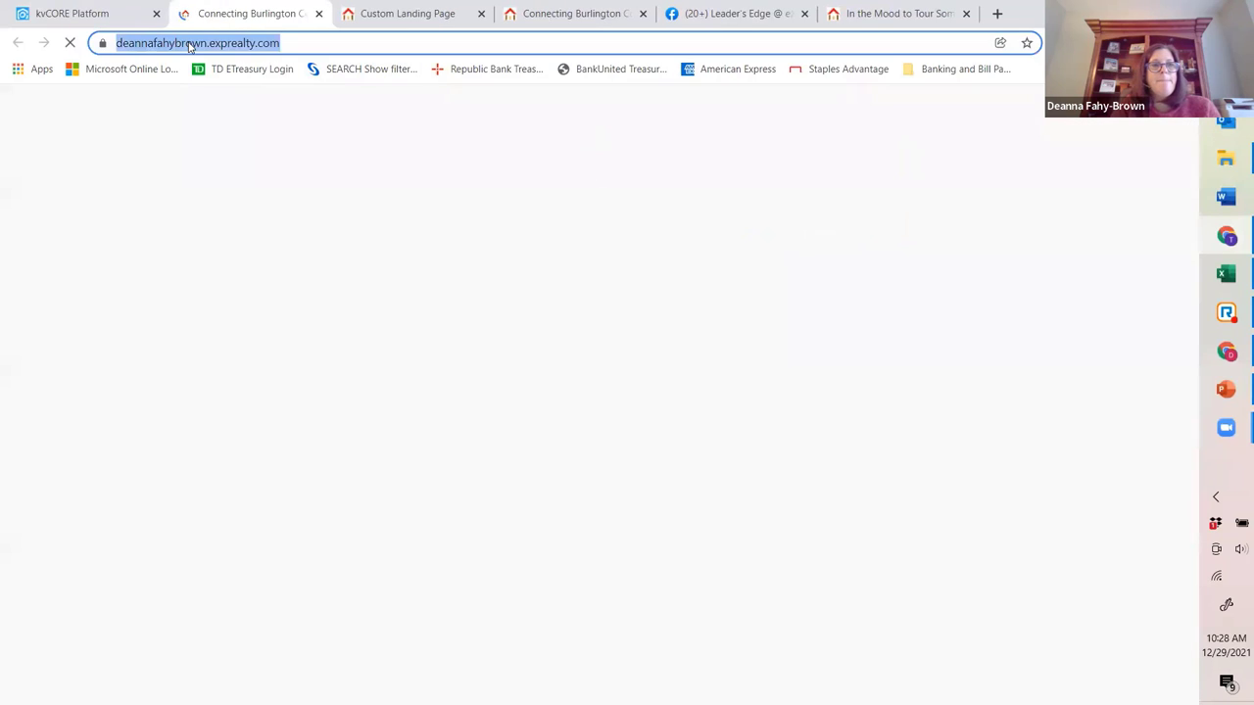
{"action": "right_click", "coordinate": [191, 44]}
{"action": "left_click", "coordinate": [236, 134]}
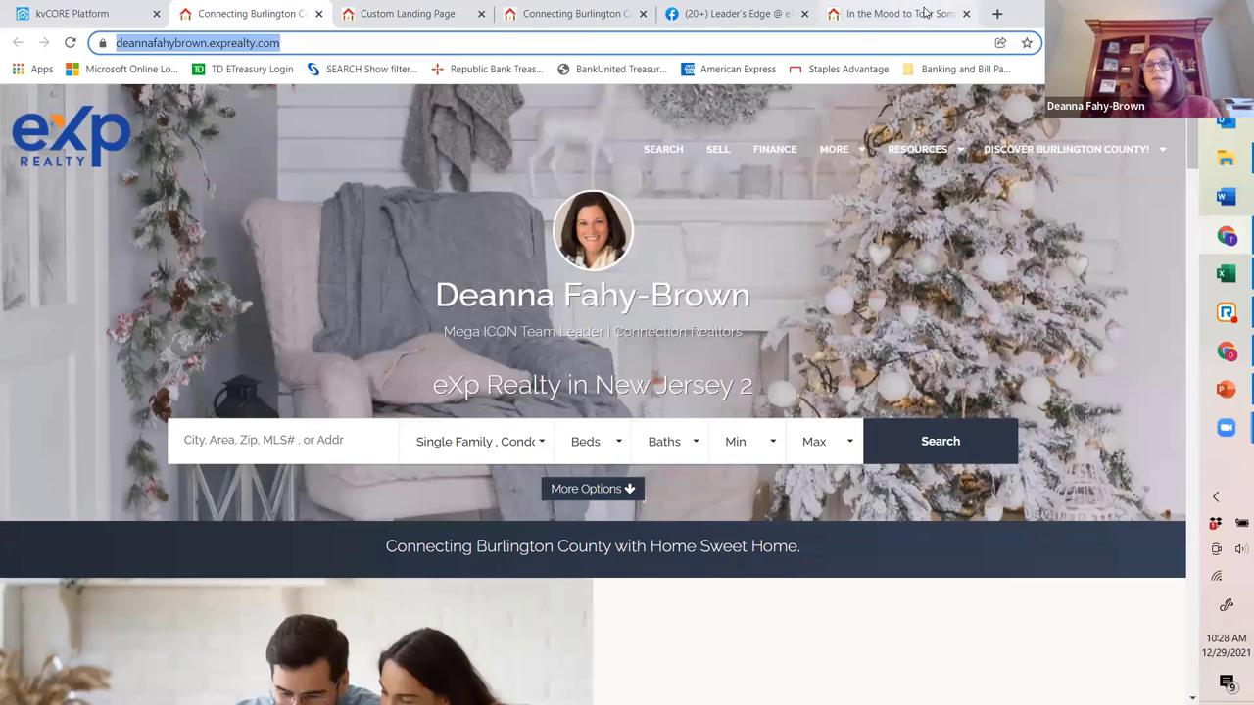
Step: Paste the website address into the landing page's URL After Login field
{"action": "left_click", "coordinate": [397, 16]}
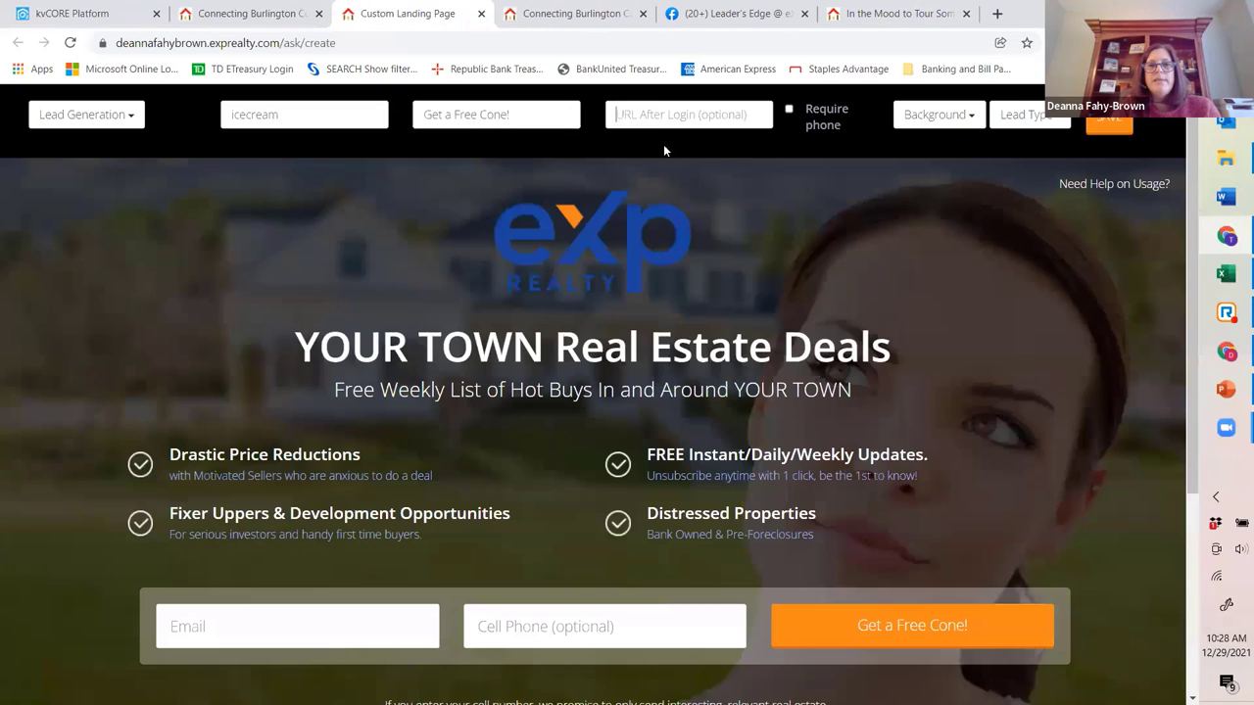
{"action": "right_click", "coordinate": [621, 108]}
{"action": "left_click", "coordinate": [676, 240]}
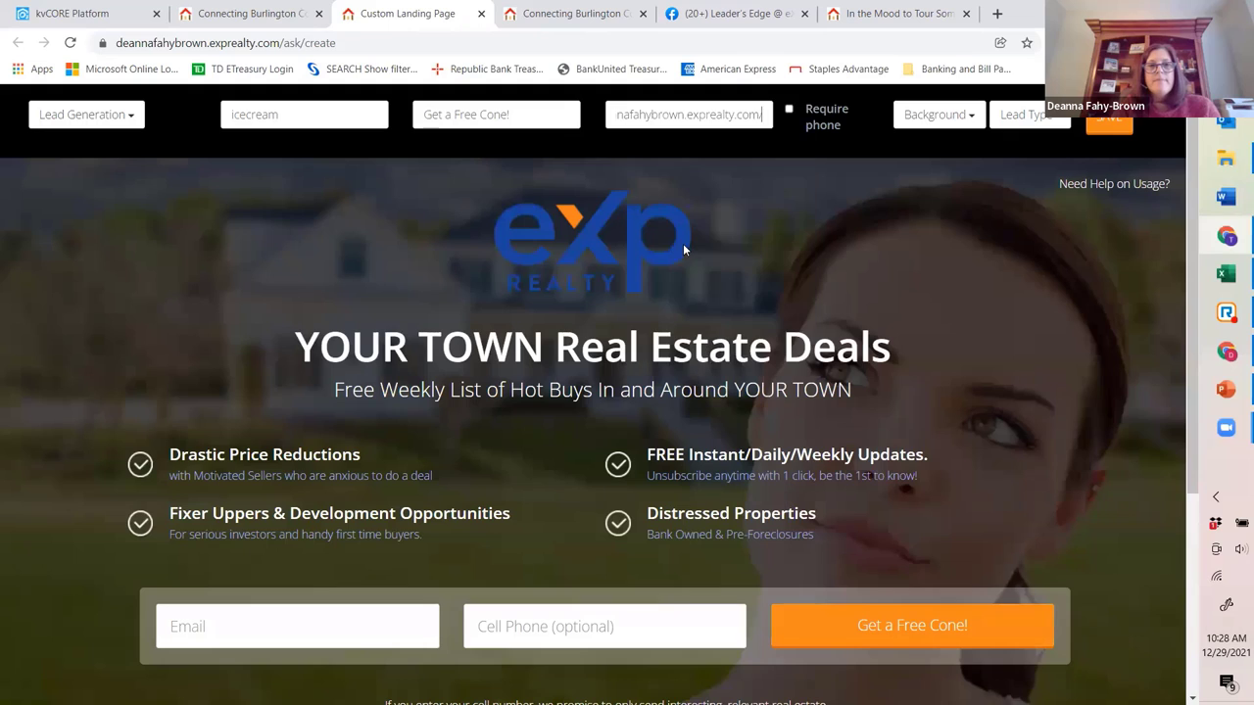
{"action": "key", "text": "Tab"}
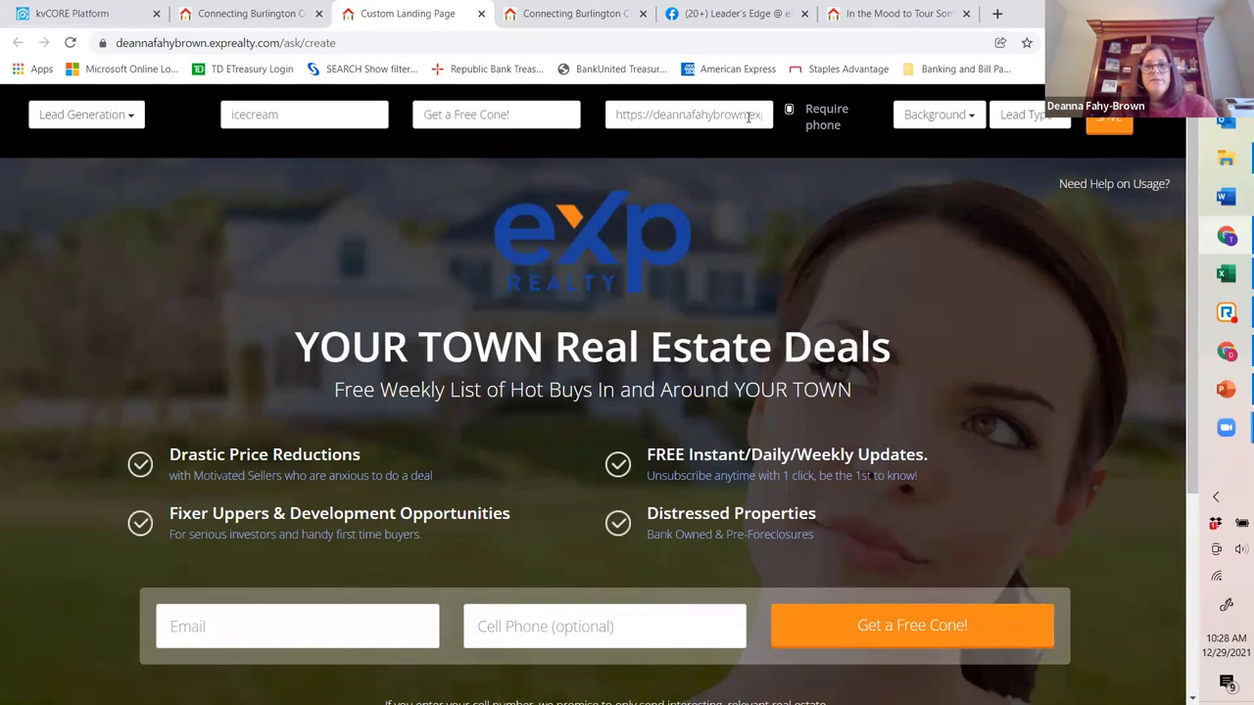
Step: Try the Eco and Farmhouse backgrounds, settle on Eco, and select the headline for editing
{"action": "left_click", "coordinate": [937, 118]}
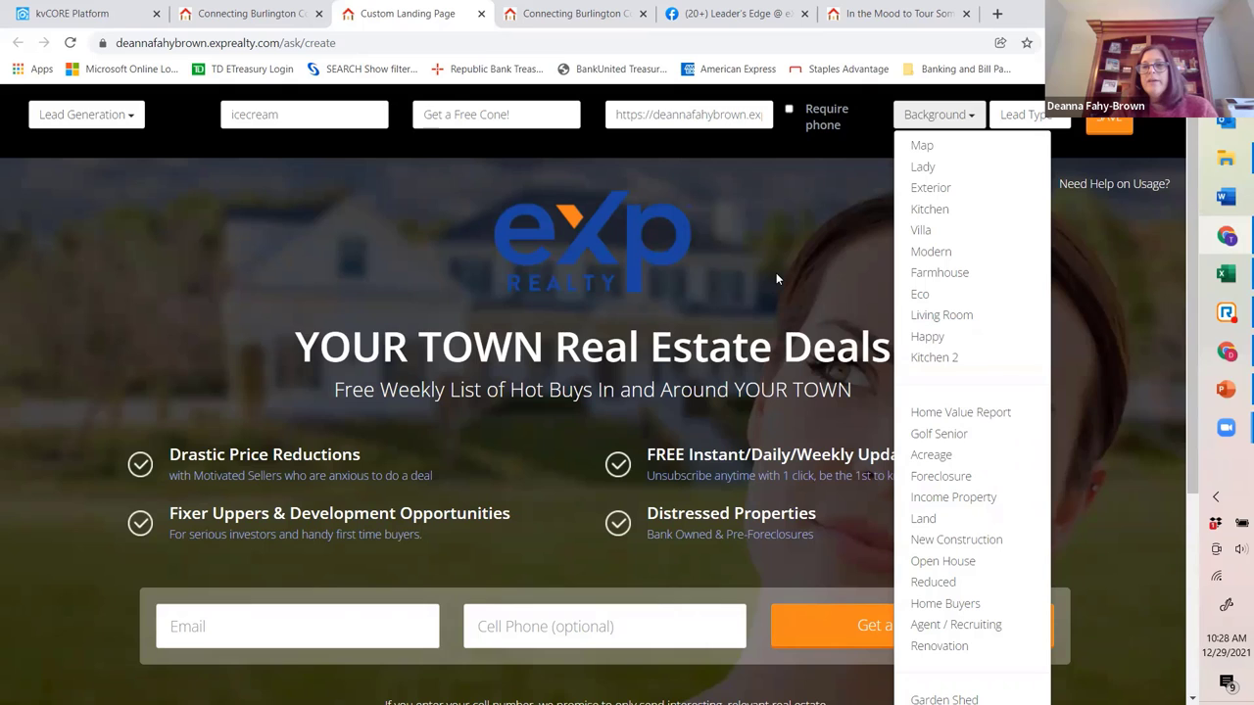
{"action": "left_click", "coordinate": [941, 296]}
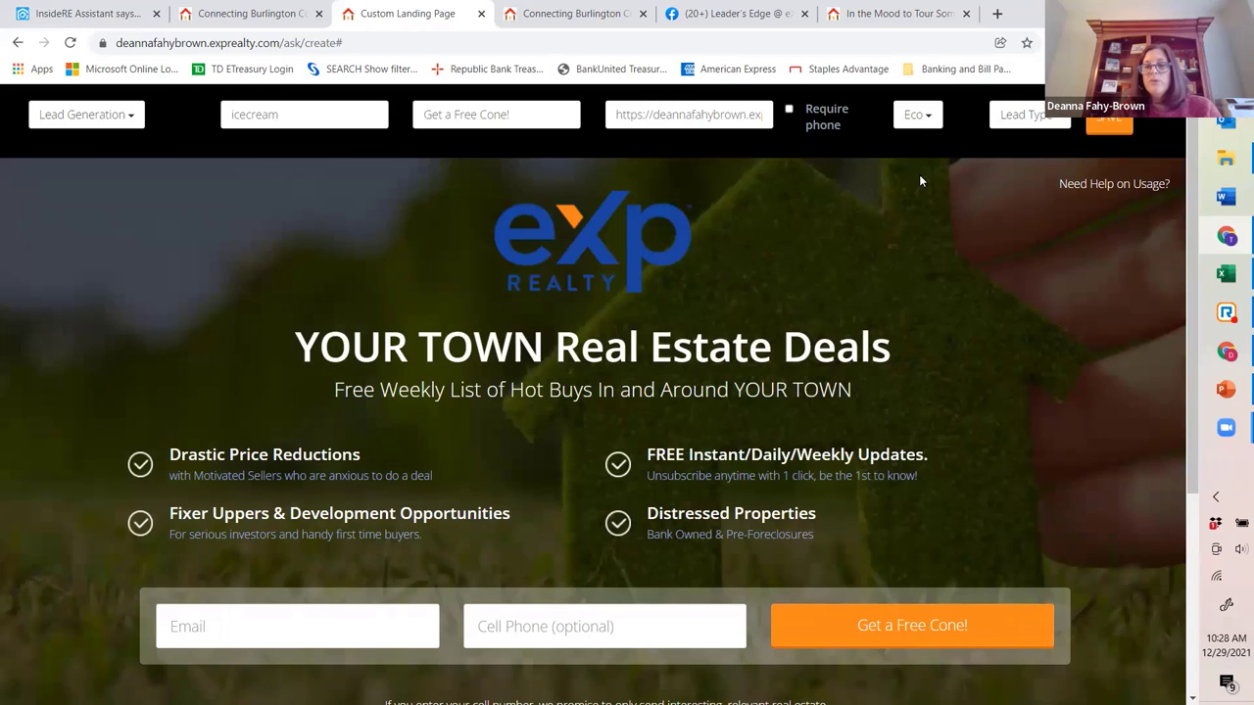
{"action": "left_click", "coordinate": [918, 115]}
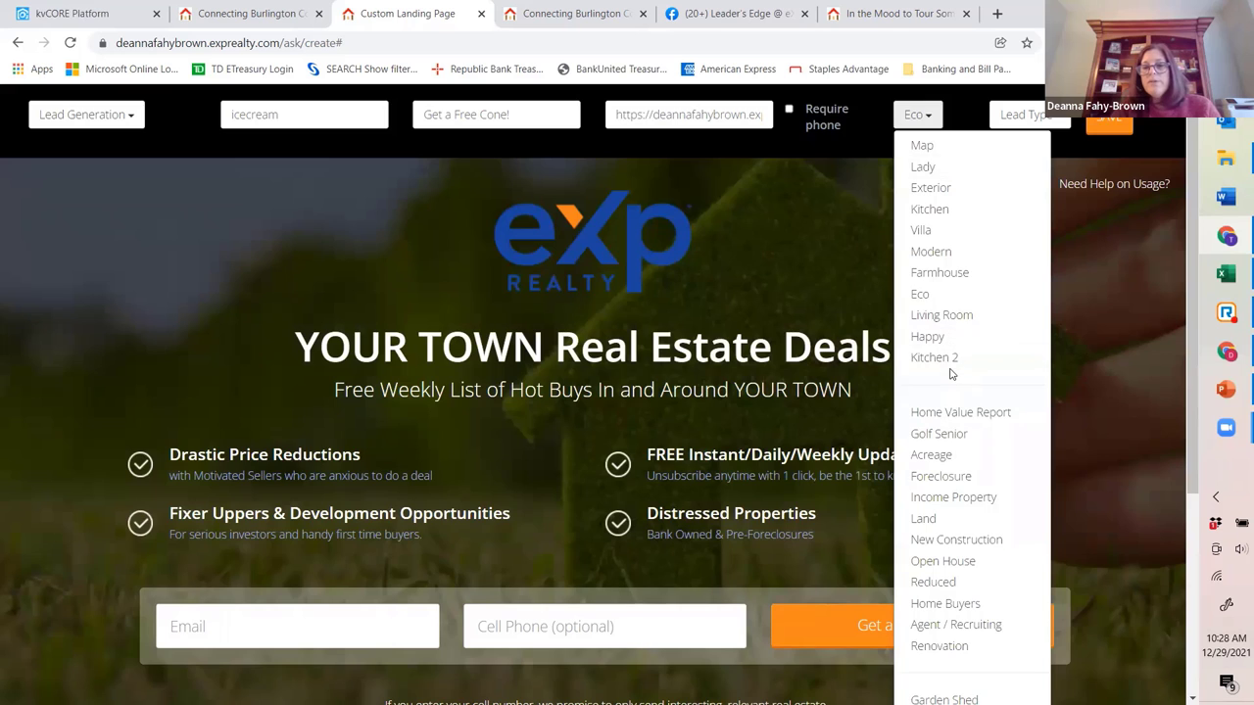
{"action": "scroll", "coordinate": [955, 382], "scroll_direction": "down", "scroll_amount": 3}
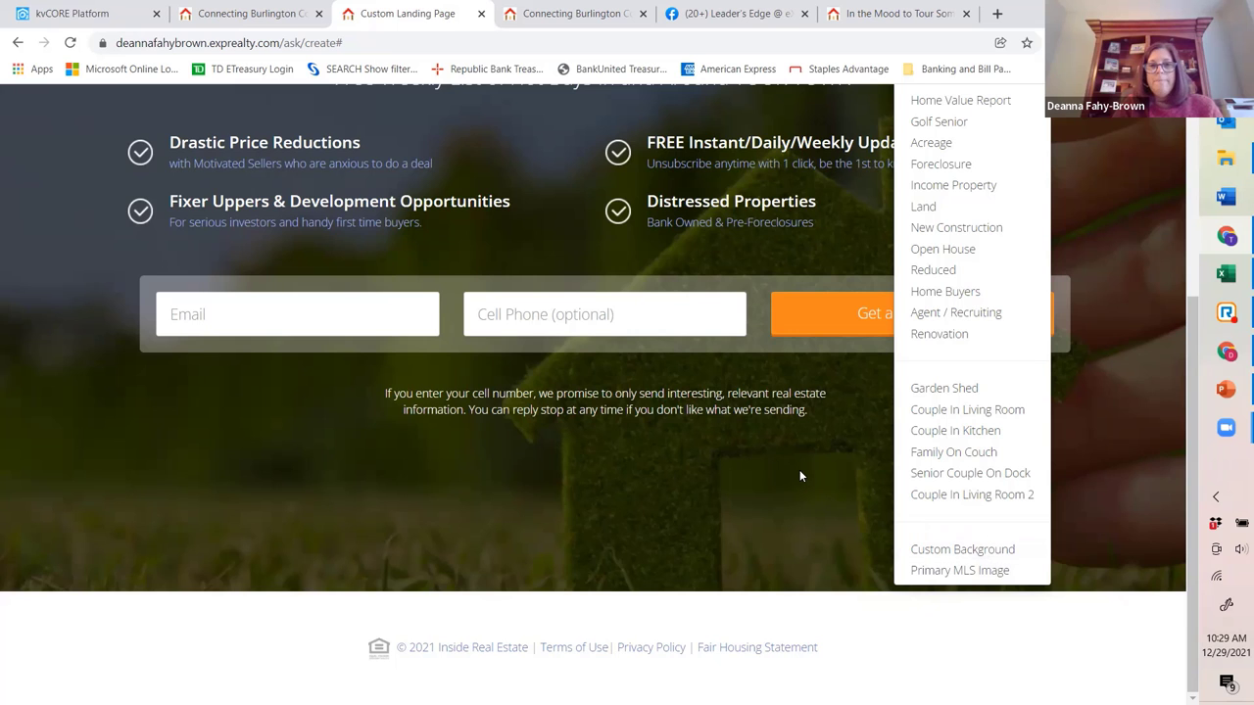
{"action": "scroll", "coordinate": [800, 470], "scroll_direction": "up", "scroll_amount": 2}
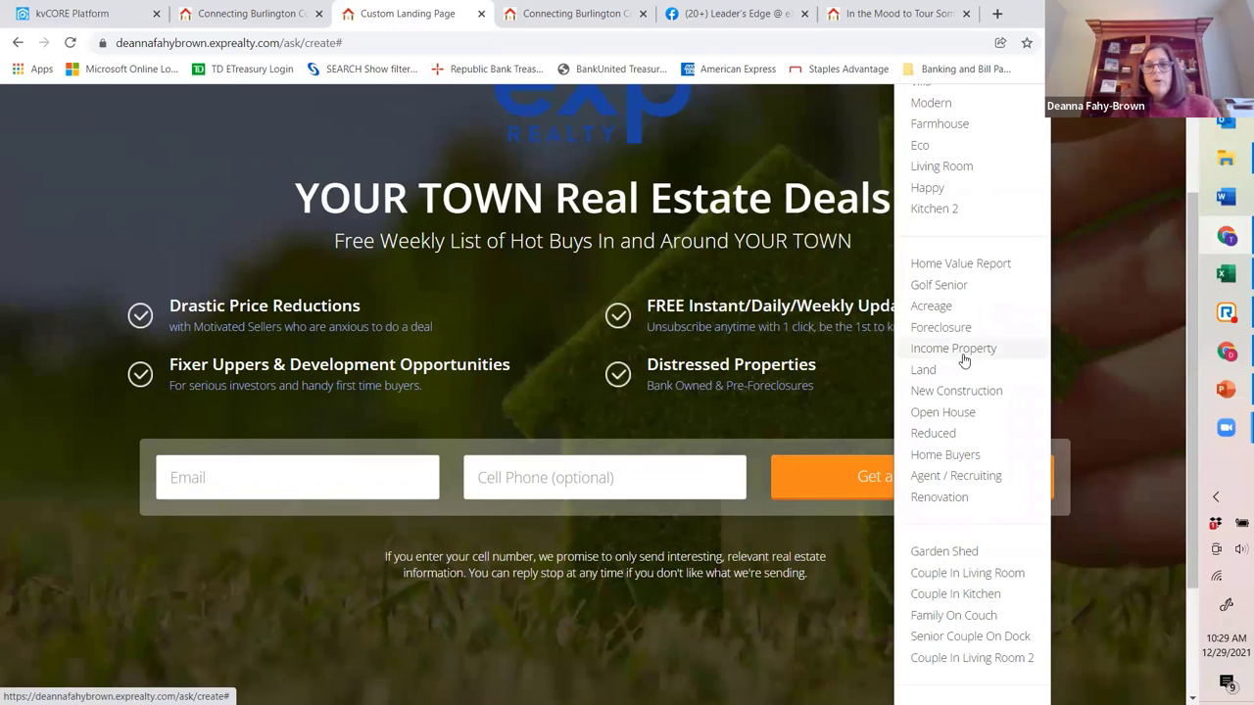
{"action": "scroll", "coordinate": [975, 230], "scroll_direction": "up", "scroll_amount": 2}
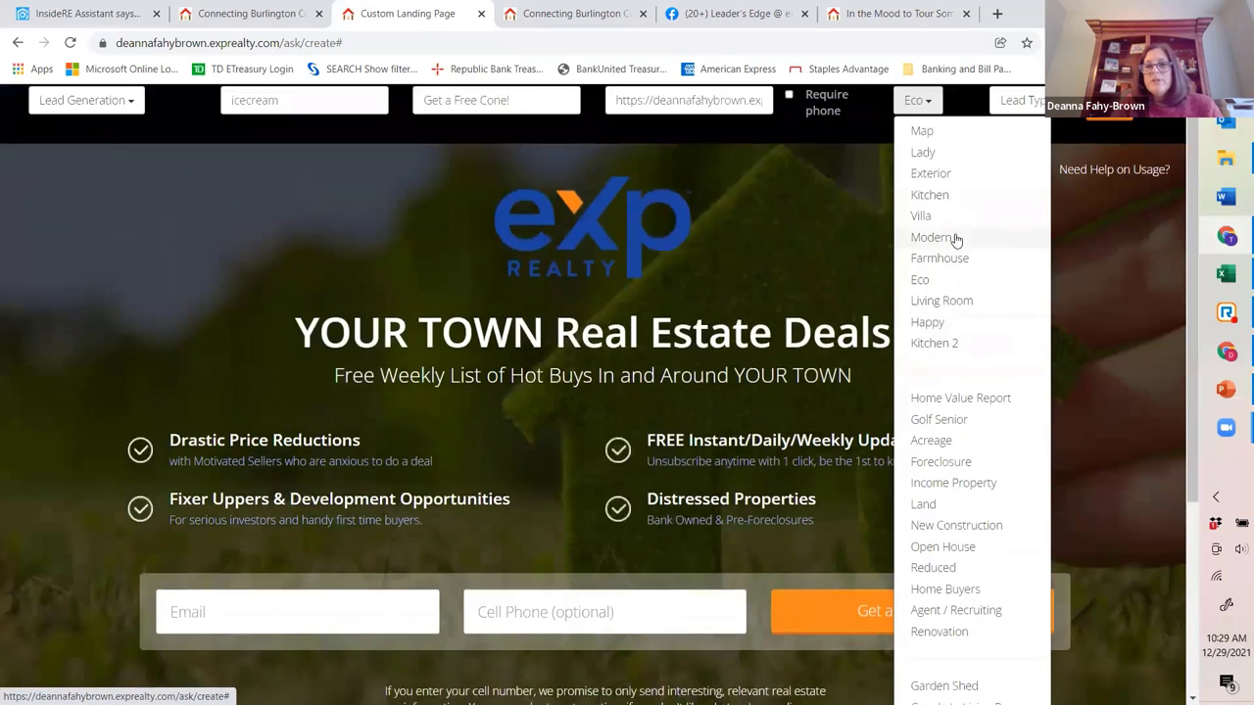
{"action": "left_click", "coordinate": [938, 271]}
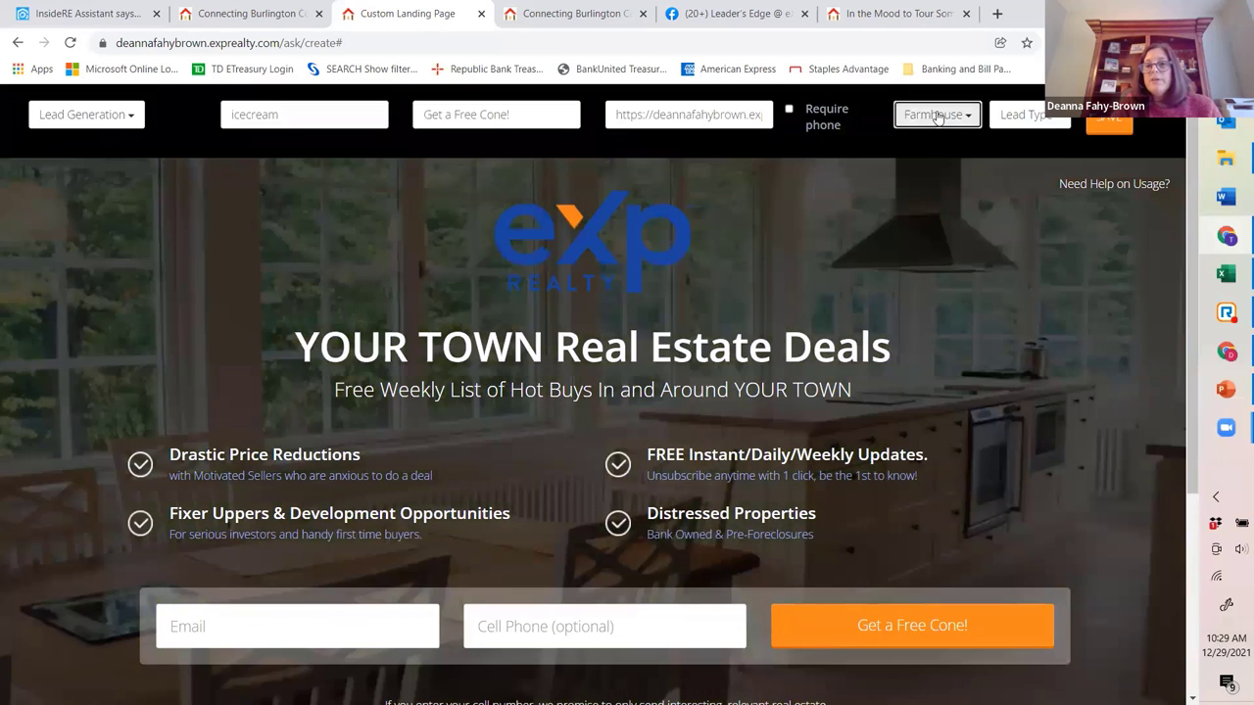
{"action": "left_click", "coordinate": [938, 116]}
{"action": "left_click", "coordinate": [930, 293]}
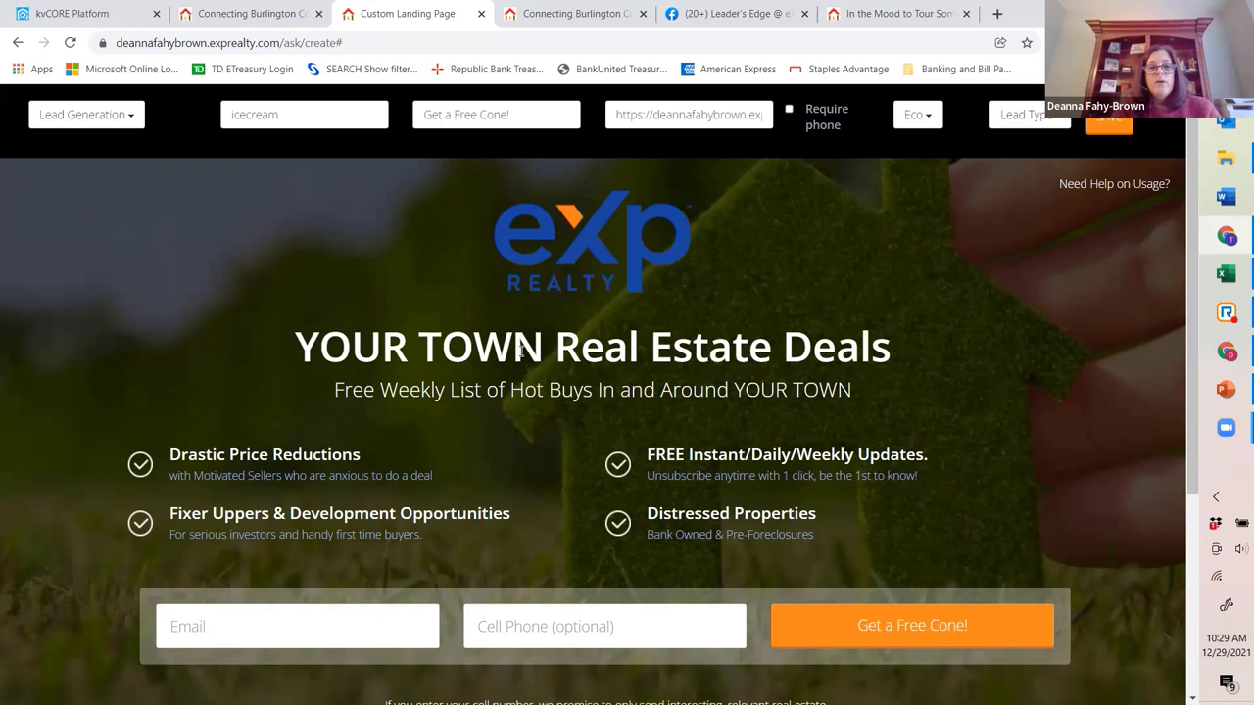
{"action": "left_click", "coordinate": [702, 350]}
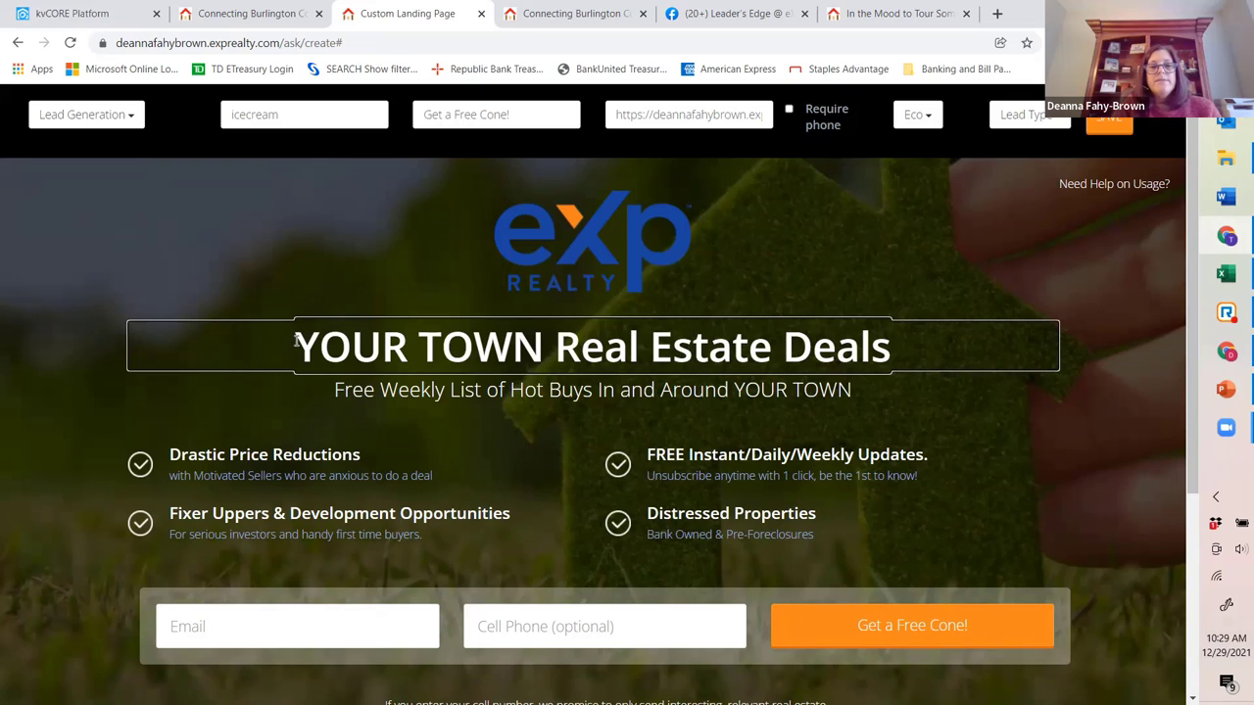
Step: Change the headline to 'Thank you for supporting Marlton Baseball!' and subheading to 'Let's celebrate a great season with some ice cream!'
{"action": "left_click_drag", "start_coordinate": [297, 340], "coordinate": [901, 353]}
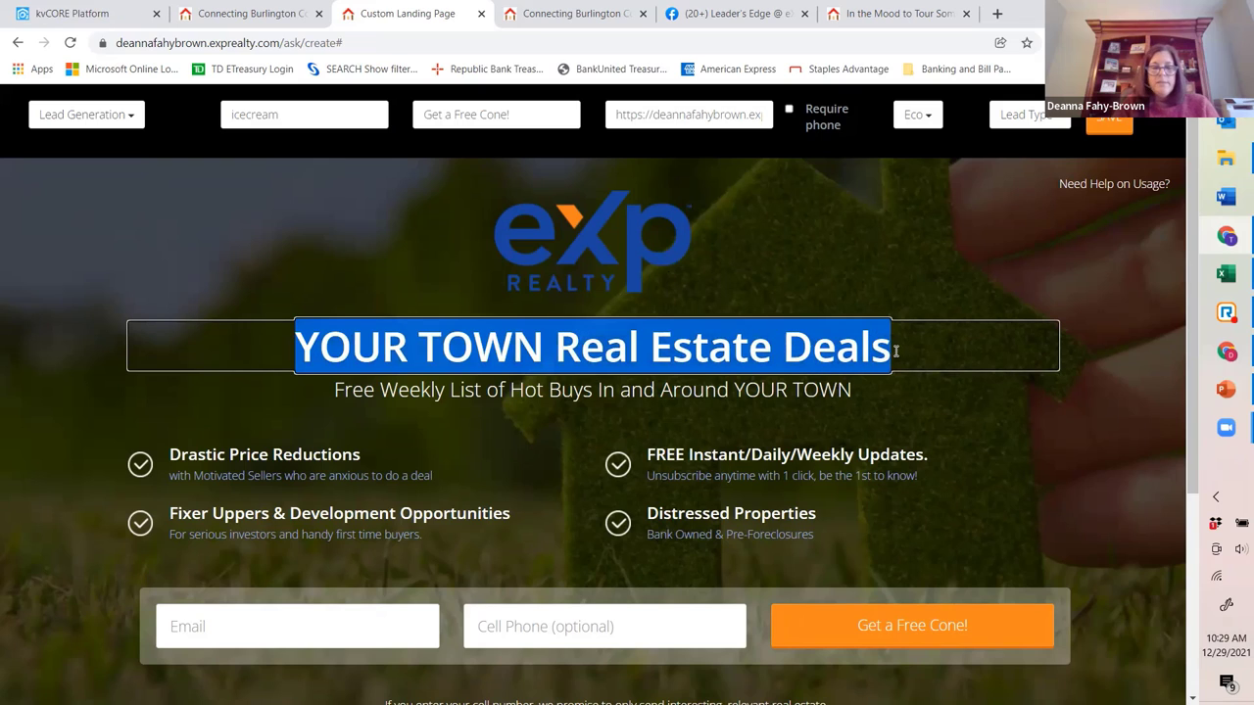
{"action": "type", "text": "Thank"}
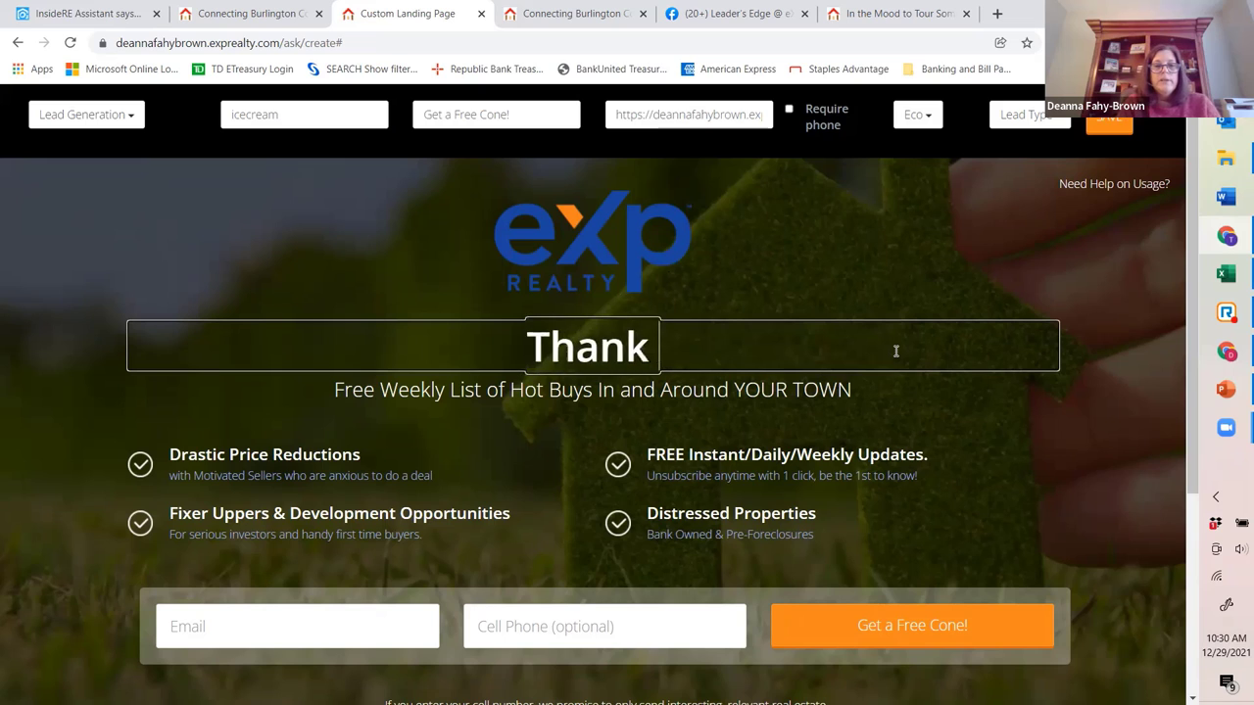
{"action": "type", "text": " you for supporting MAr"}
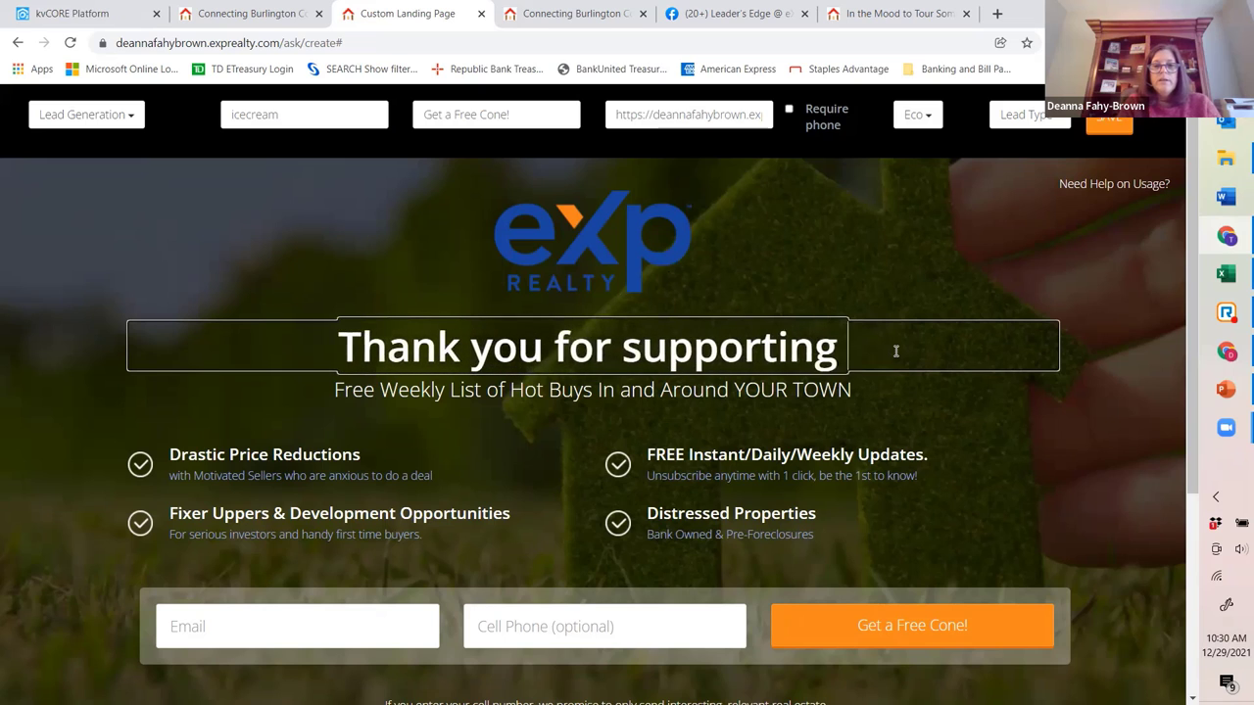
{"action": "key", "text": "BackSpace"}
{"action": "key", "text": "BackSpace"}
{"action": "type", "text": "arlt"}
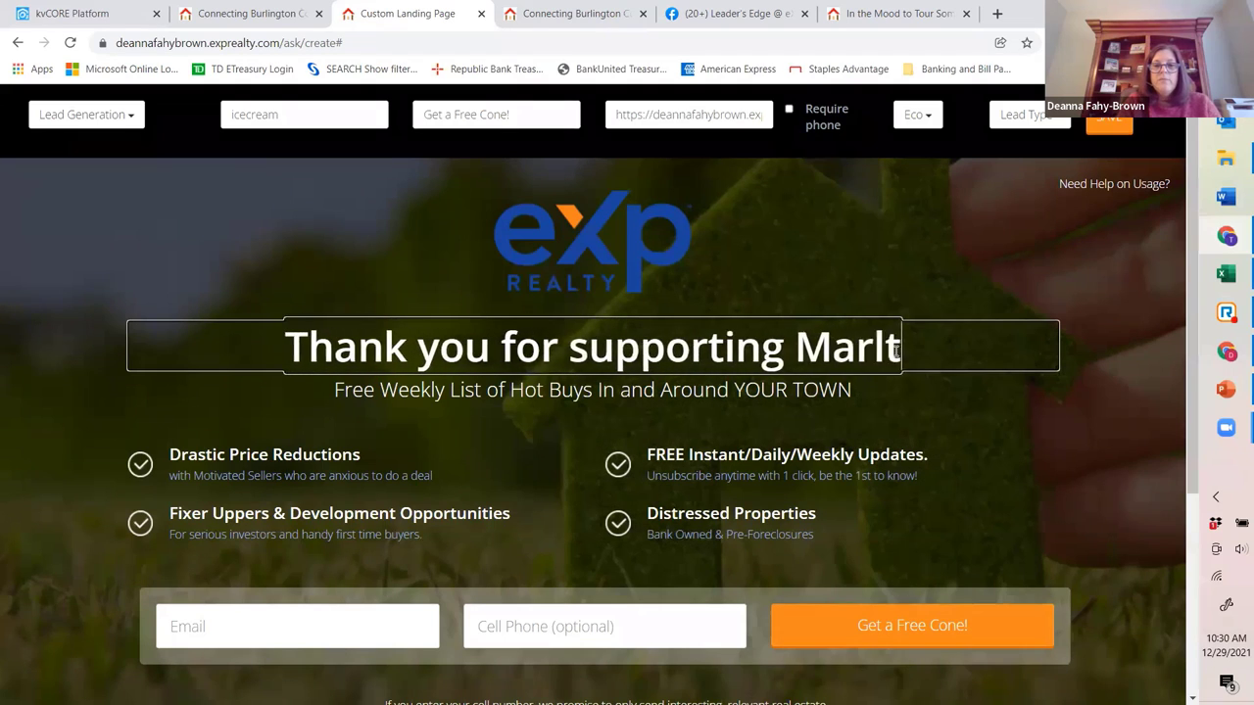
{"action": "type", "text": "on Baseball!"}
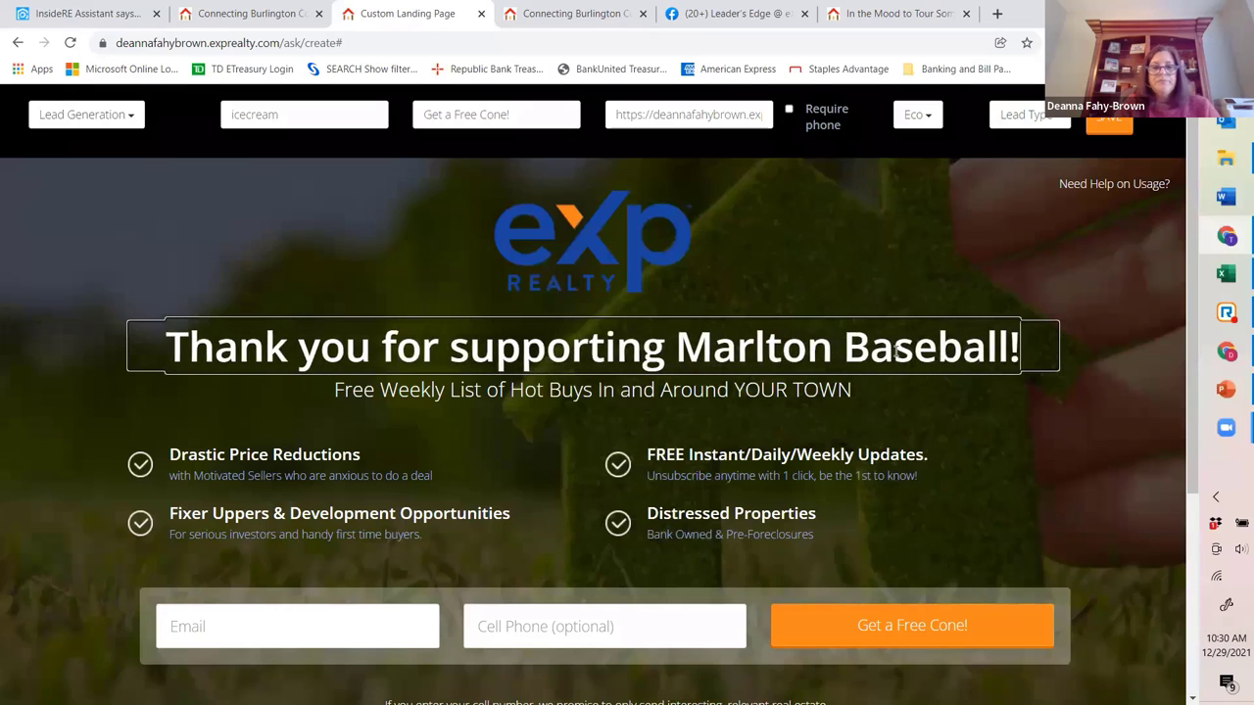
{"action": "left_click", "coordinate": [674, 389]}
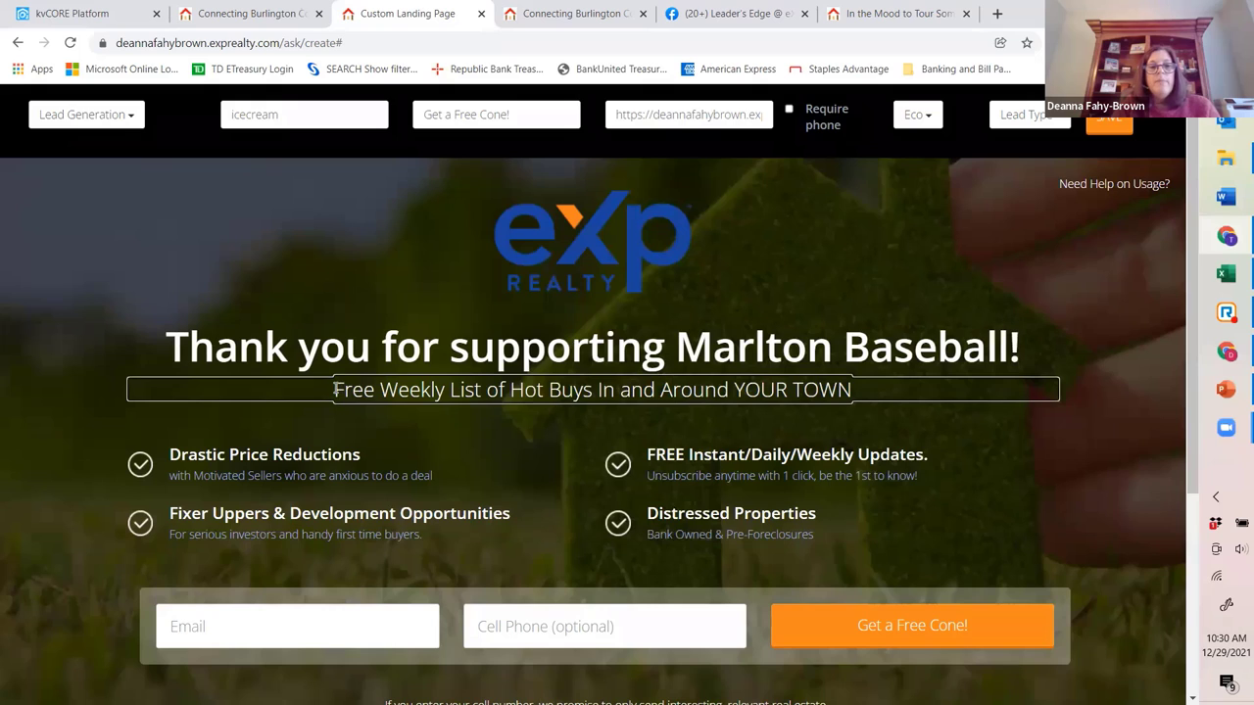
{"action": "left_click_drag", "start_coordinate": [334, 389], "coordinate": [852, 392]}
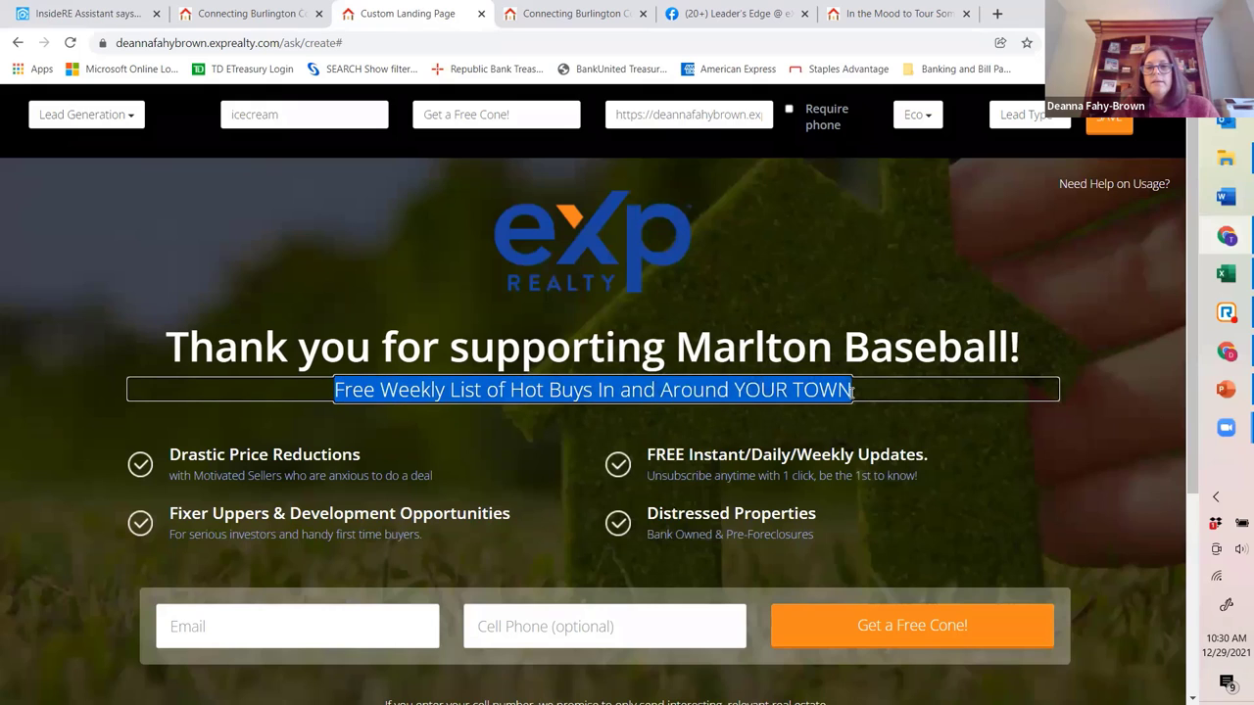
{"action": "type", "text": "Let's"}
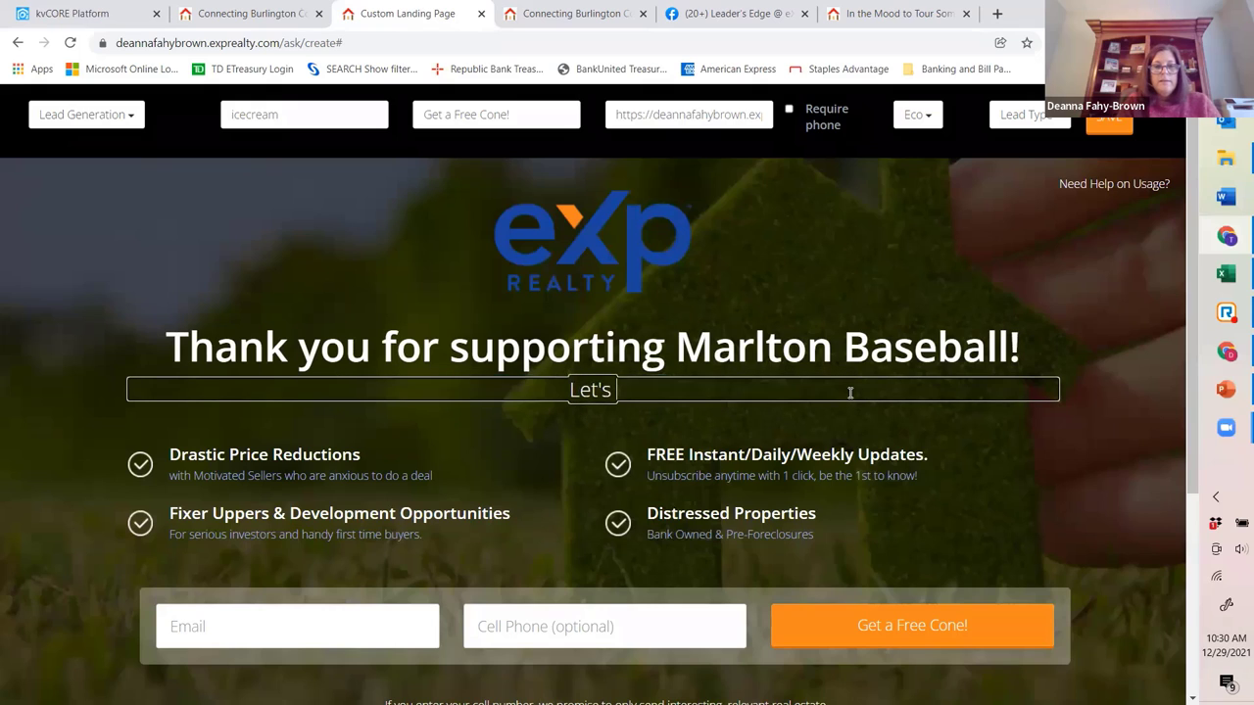
{"action": "type", "text": " celebrate a"}
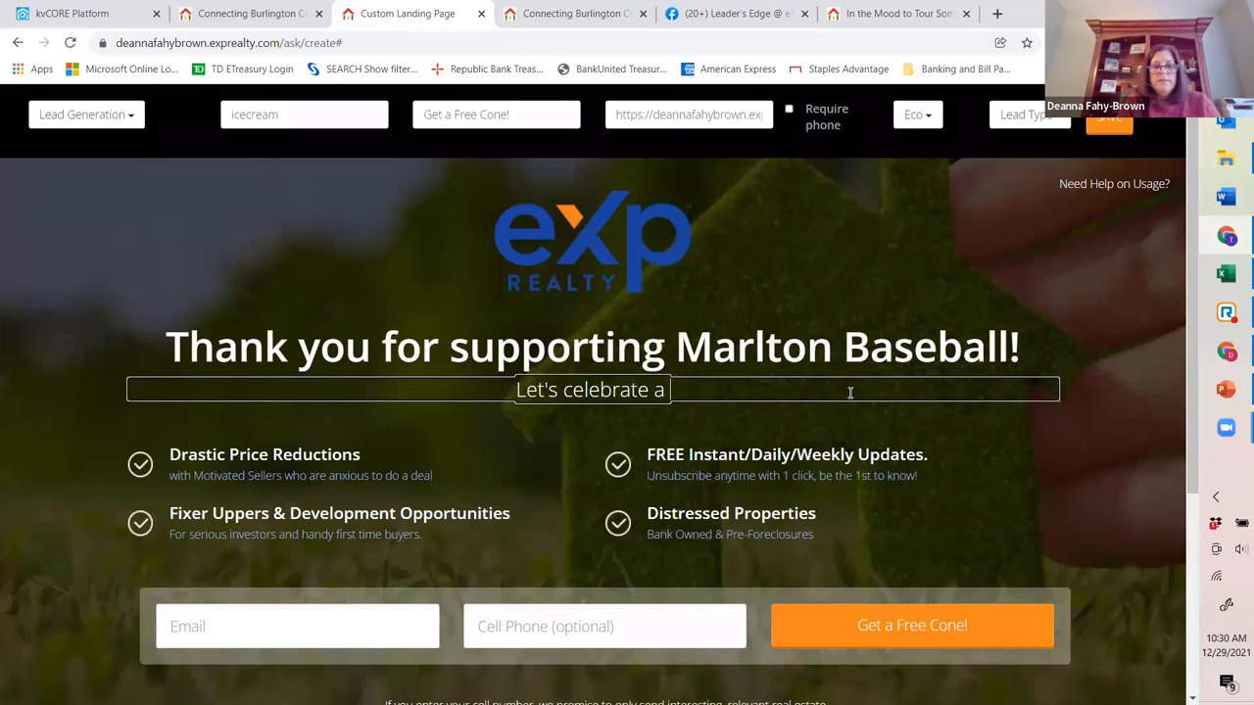
{"action": "type", "text": " great season w"}
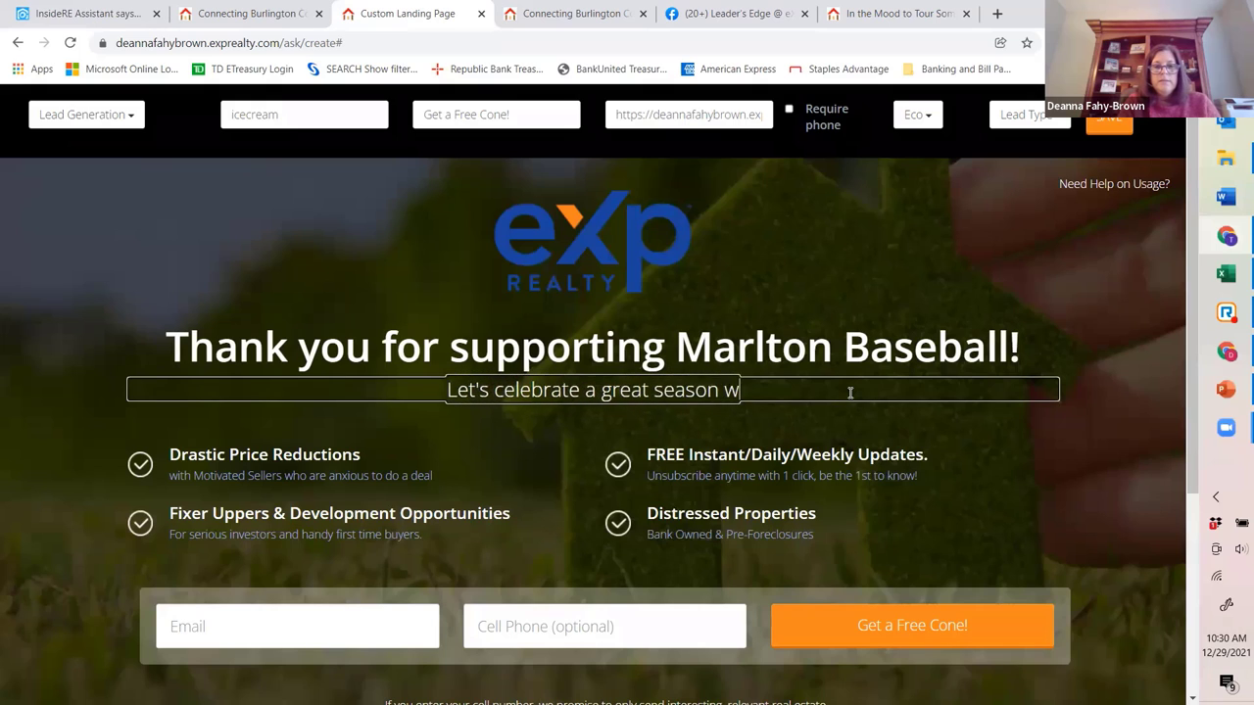
{"action": "type", "text": "ith some ice c"}
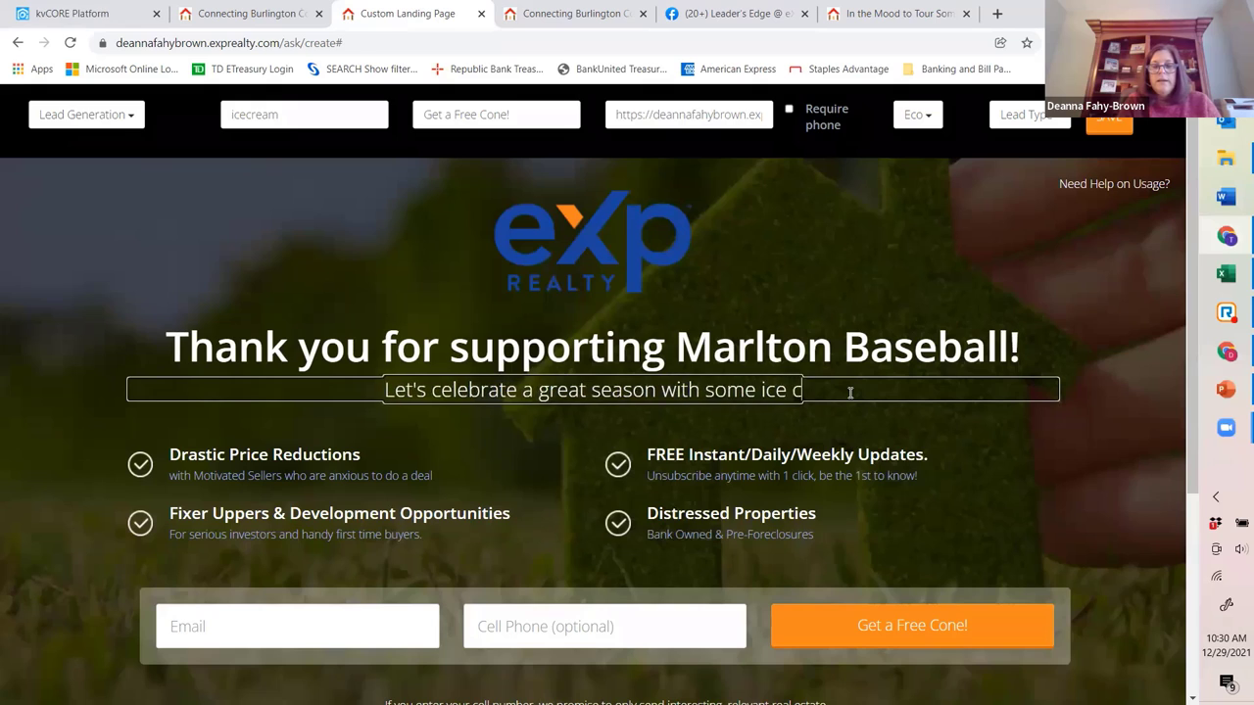
{"action": "type", "text": "ream!"}
Step: Retitle the first feature 'Mr Softee to visit following our last game!'
{"action": "left_click", "coordinate": [552, 454]}
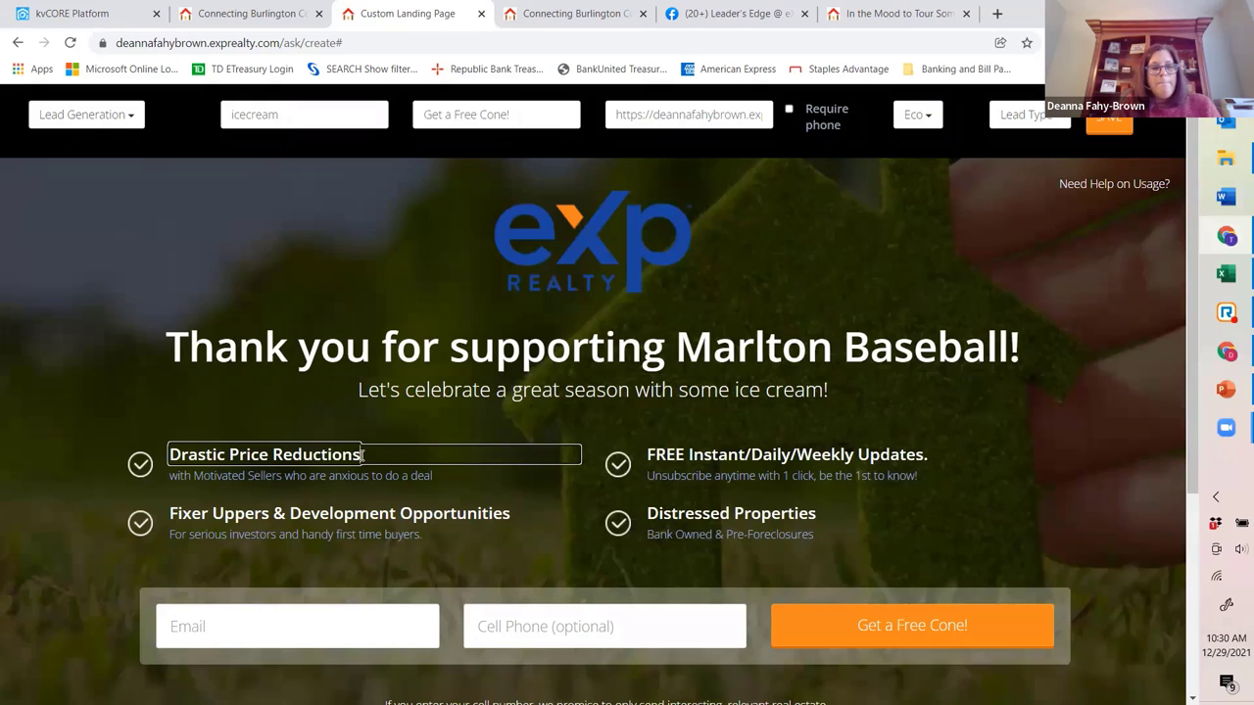
{"action": "left_click_drag", "start_coordinate": [362, 454], "coordinate": [172, 443]}
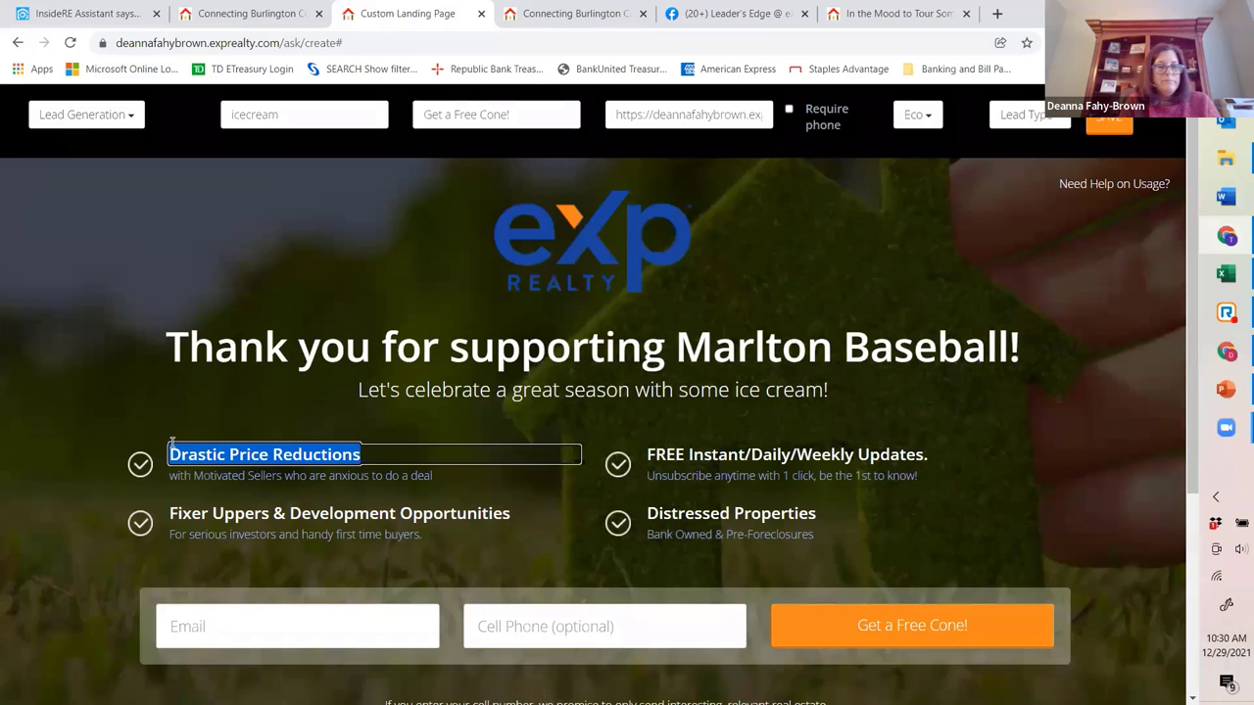
{"action": "type", "text": "Mr Softee t"}
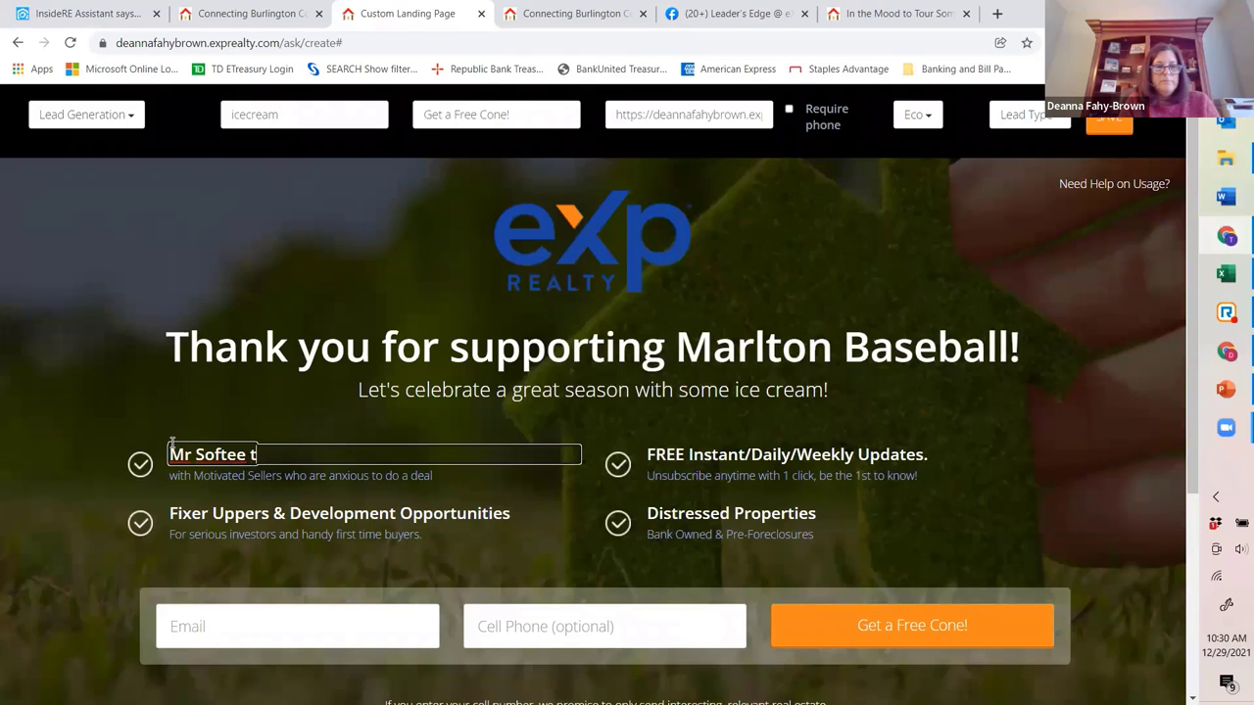
{"action": "type", "text": "o visit o"}
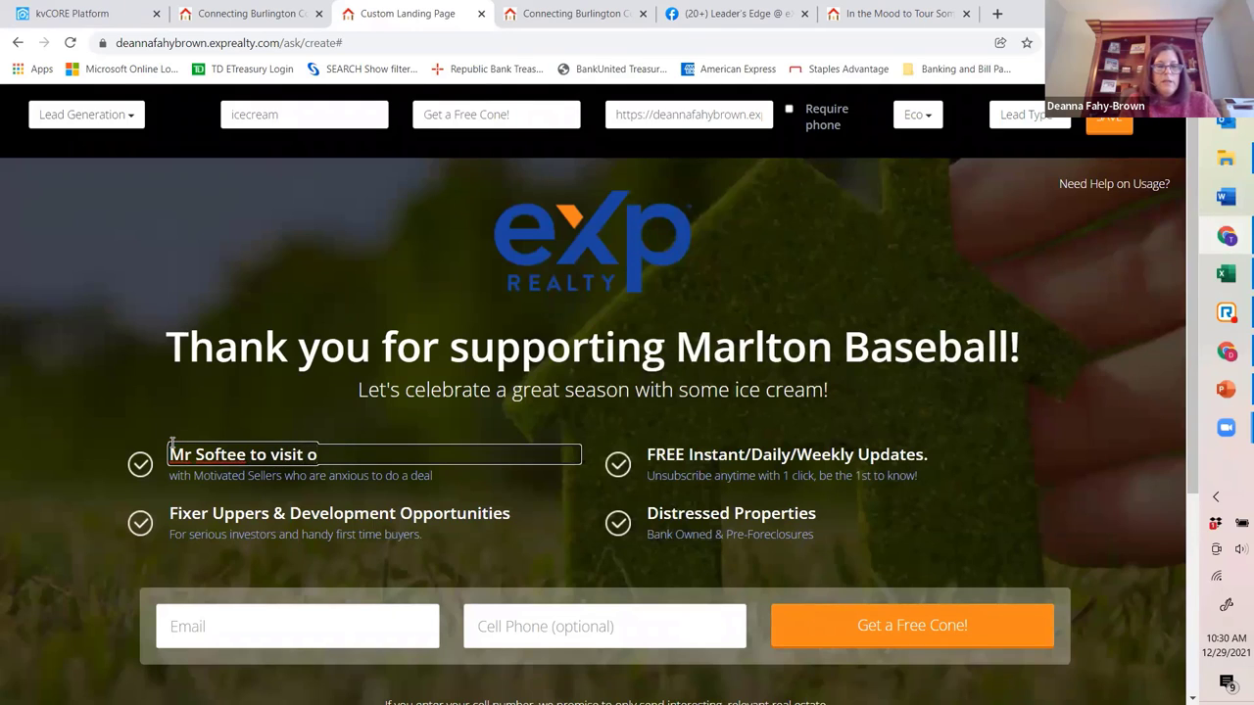
{"action": "type", "text": "n c"}
{"action": "key", "text": "BackSpace"}
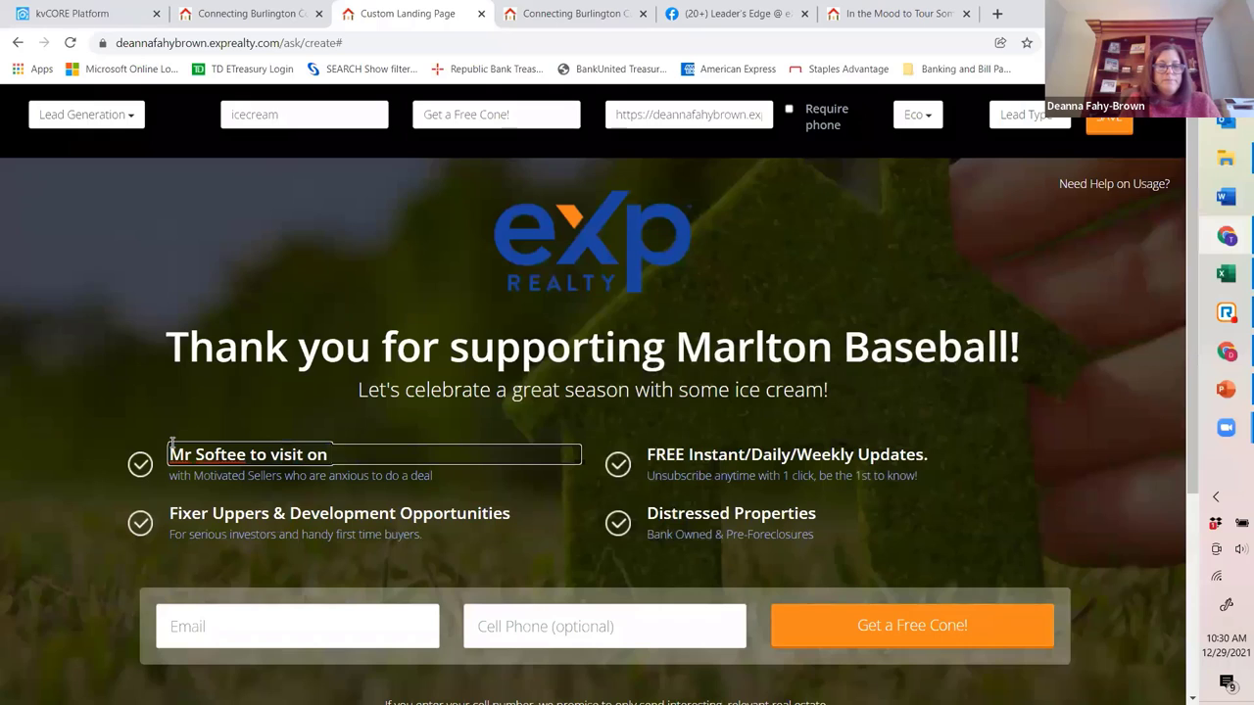
{"action": "key", "text": "BackSpace"}
{"action": "key", "text": "BackSpace"}
{"action": "key", "text": "BackSpace"}
{"action": "type", "text": "a"}
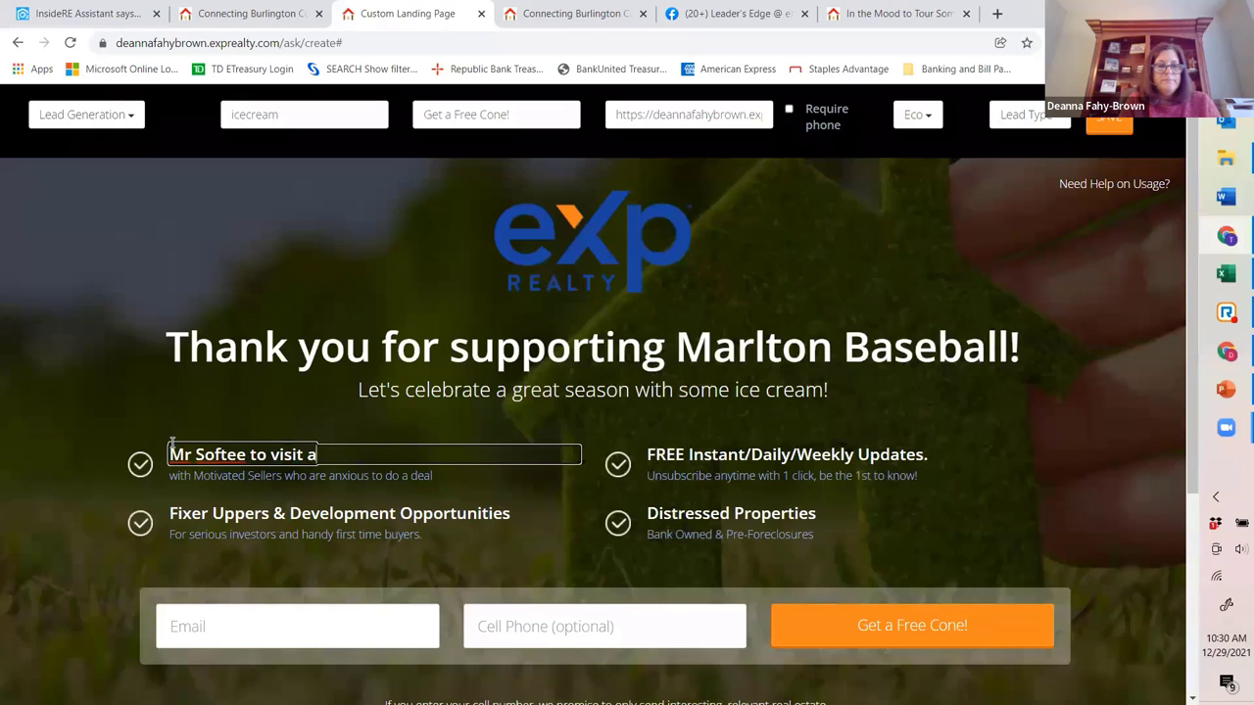
{"action": "type", "text": "foll"}
{"action": "key", "text": "BackSpace"}
{"action": "key", "text": "BackSpace"}
{"action": "key", "text": "BackSpace"}
{"action": "key", "text": "BackSpace"}
{"action": "key", "text": "BackSpace"}
{"action": "type", "text": "follo"}
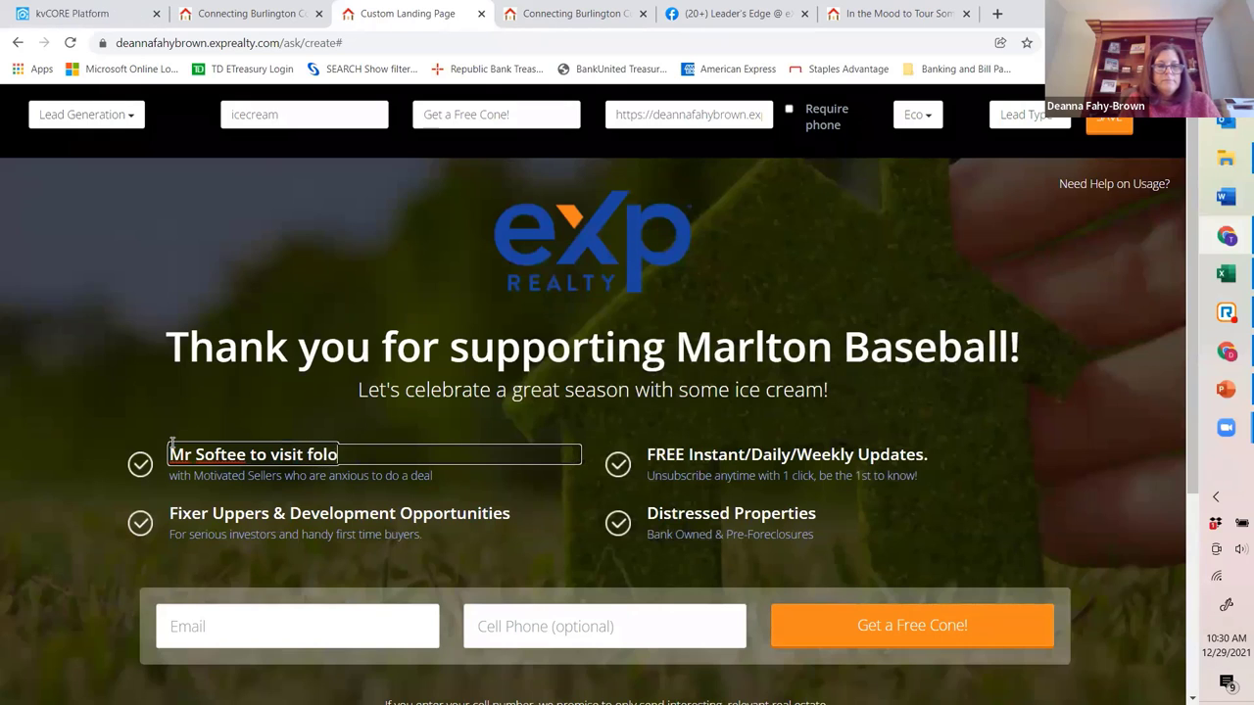
{"action": "type", "text": "wi"}
{"action": "key", "text": "BackSpace"}
{"action": "key", "text": "BackSpace"}
{"action": "key", "text": "BackSpace"}
{"action": "type", "text": "lowing o"}
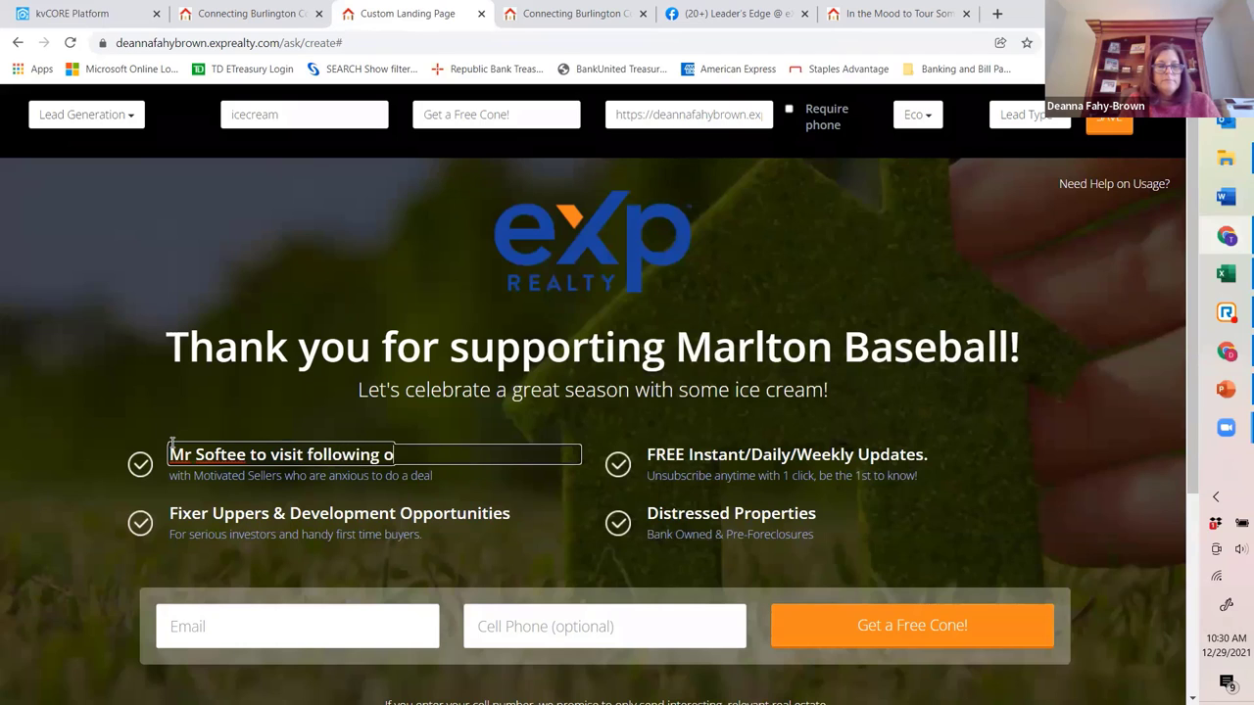
{"action": "type", "text": "ur last game!"}
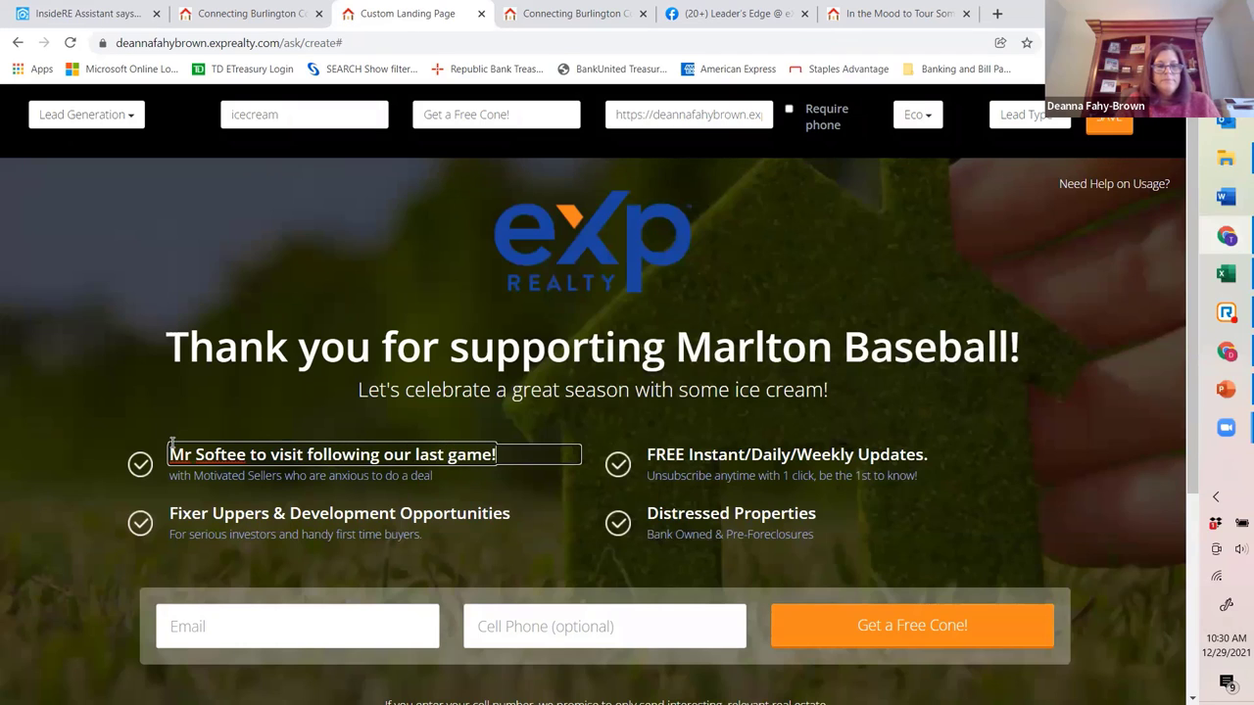
Step: Replace the first feature's description with 'Sign u get your fREE CONE COUPON!'
{"action": "left_click", "coordinate": [446, 479]}
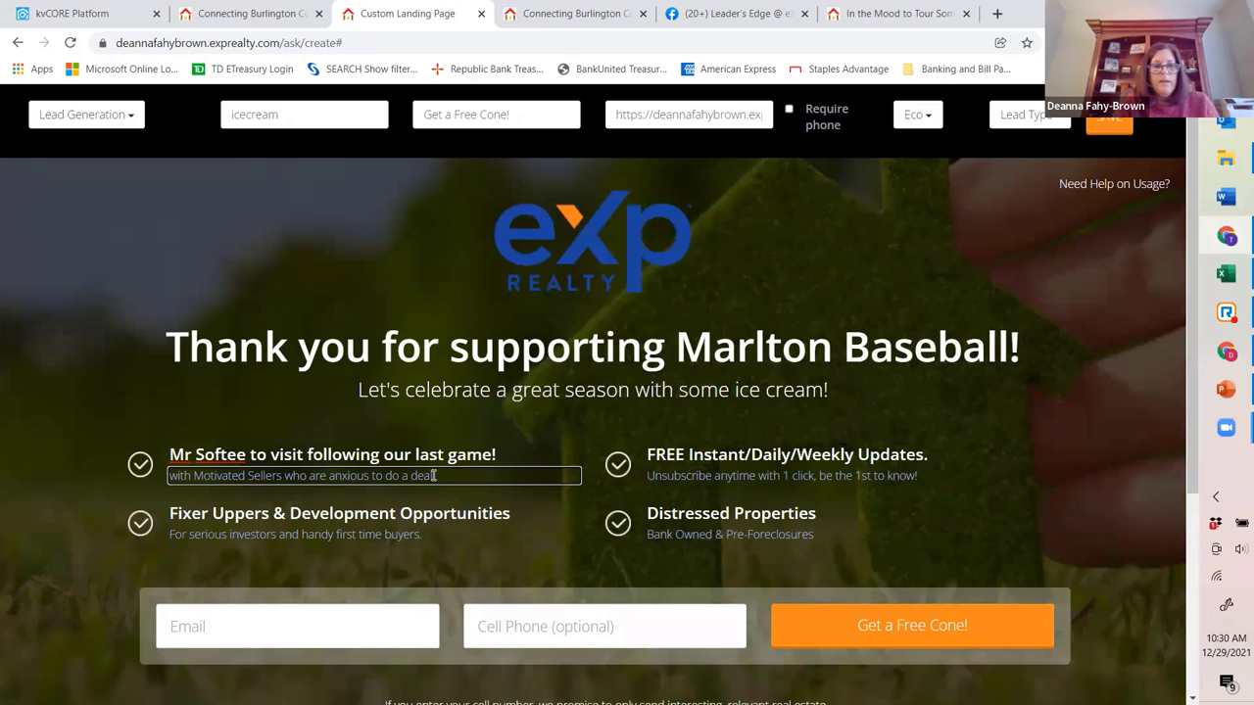
{"action": "left_click_drag", "start_coordinate": [434, 475], "coordinate": [145, 485]}
{"action": "type", "text": "Sign up below to"}
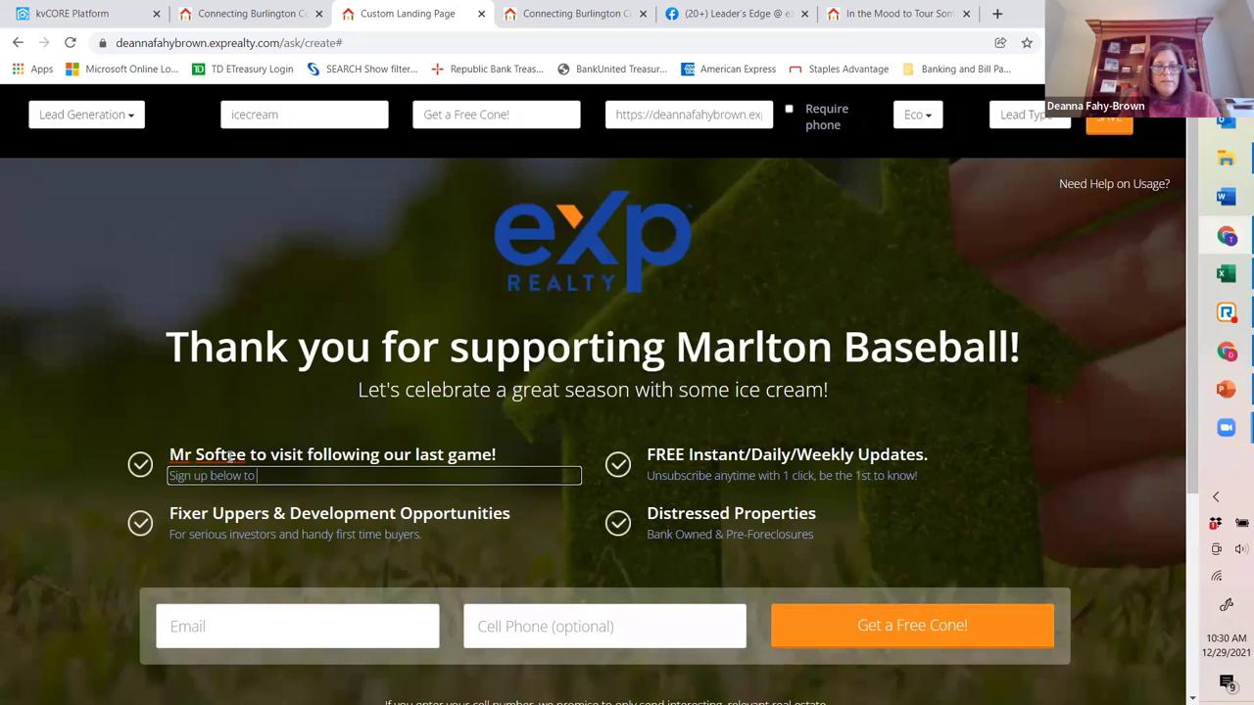
{"action": "type", "text": " get yo"}
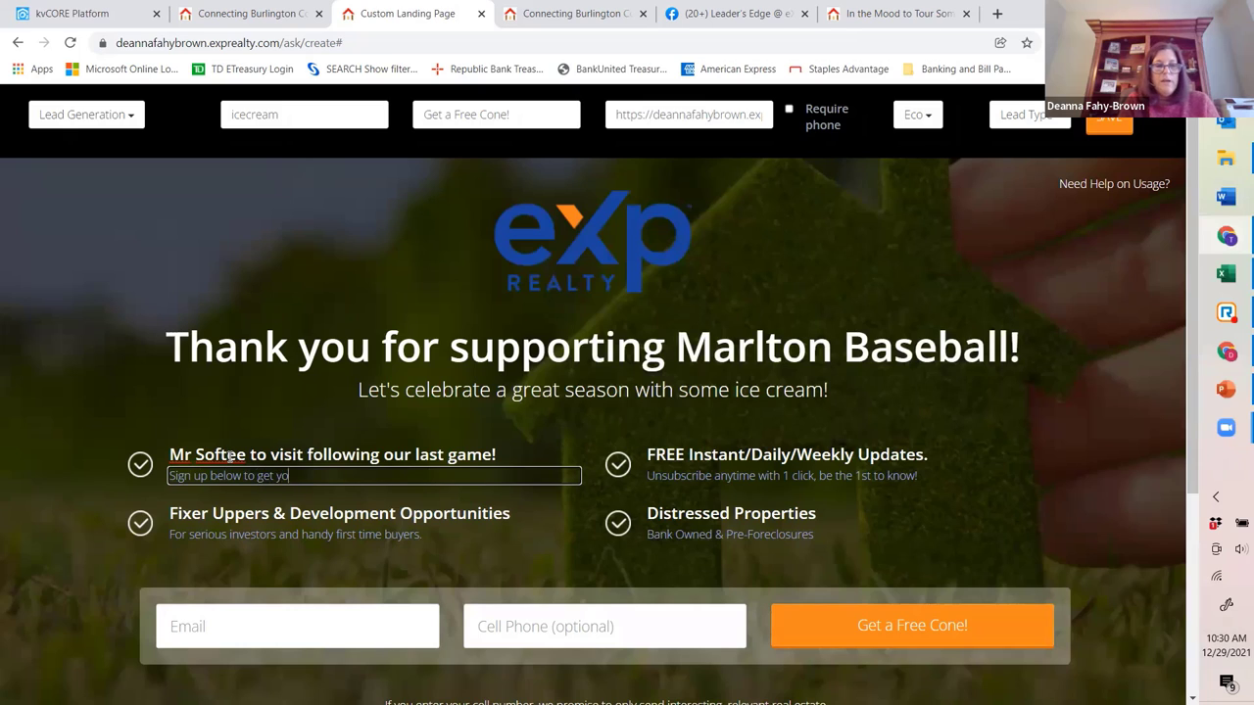
{"action": "type", "text": "ur "}
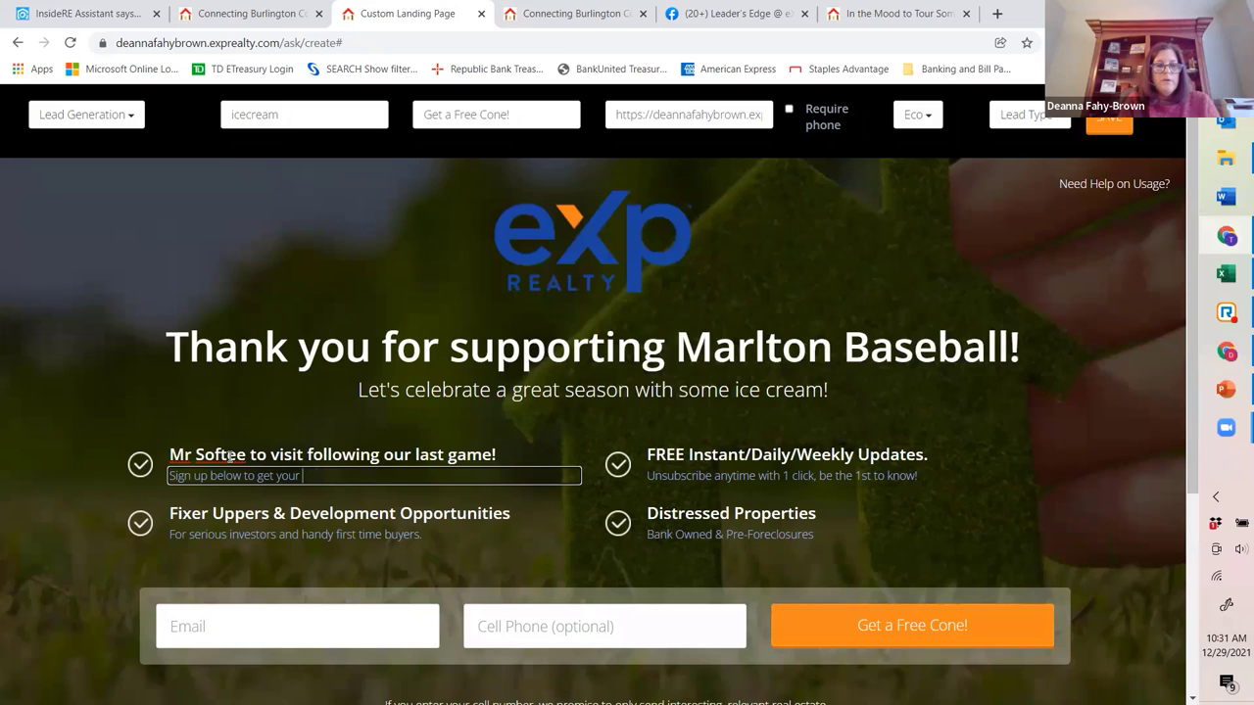
{"action": "type", "text": "fREE CONE COUPON!"}
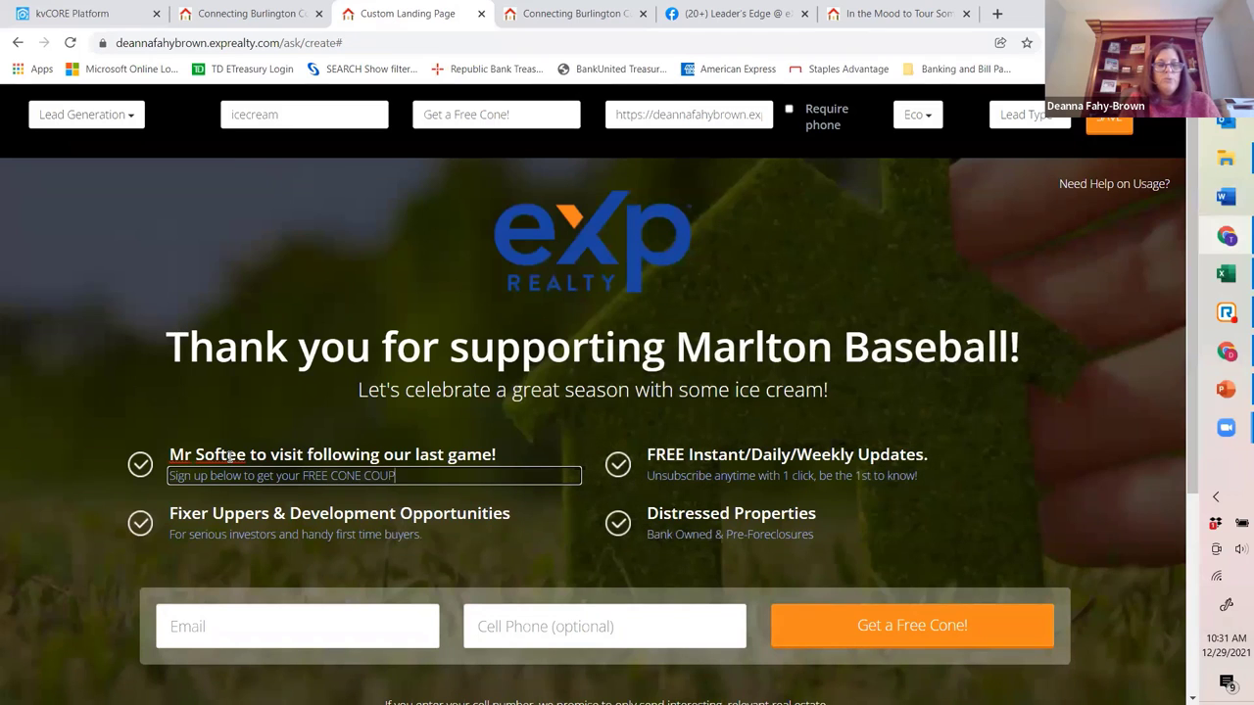
{"action": "left_click", "coordinate": [707, 475]}
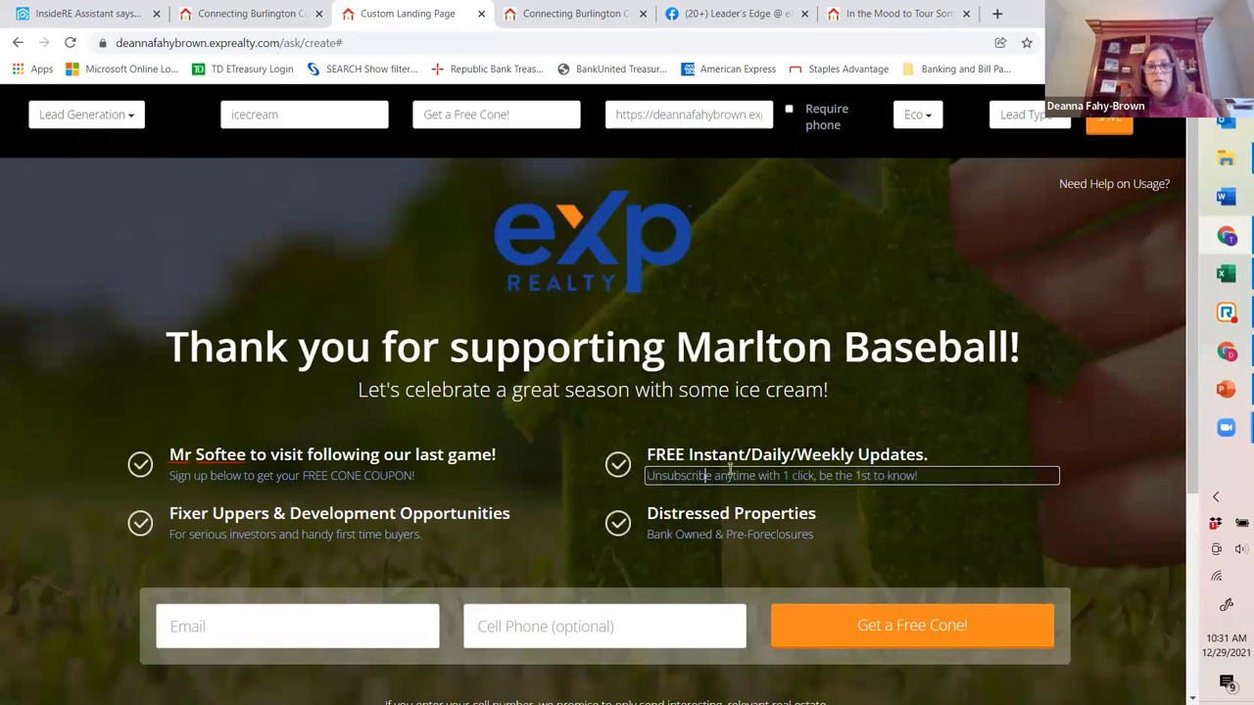
Step: Retitle the second feature 'Continue to support Marlton sports programs all year long' and delete its Unsubscribe subtitle
{"action": "left_click", "coordinate": [803, 457]}
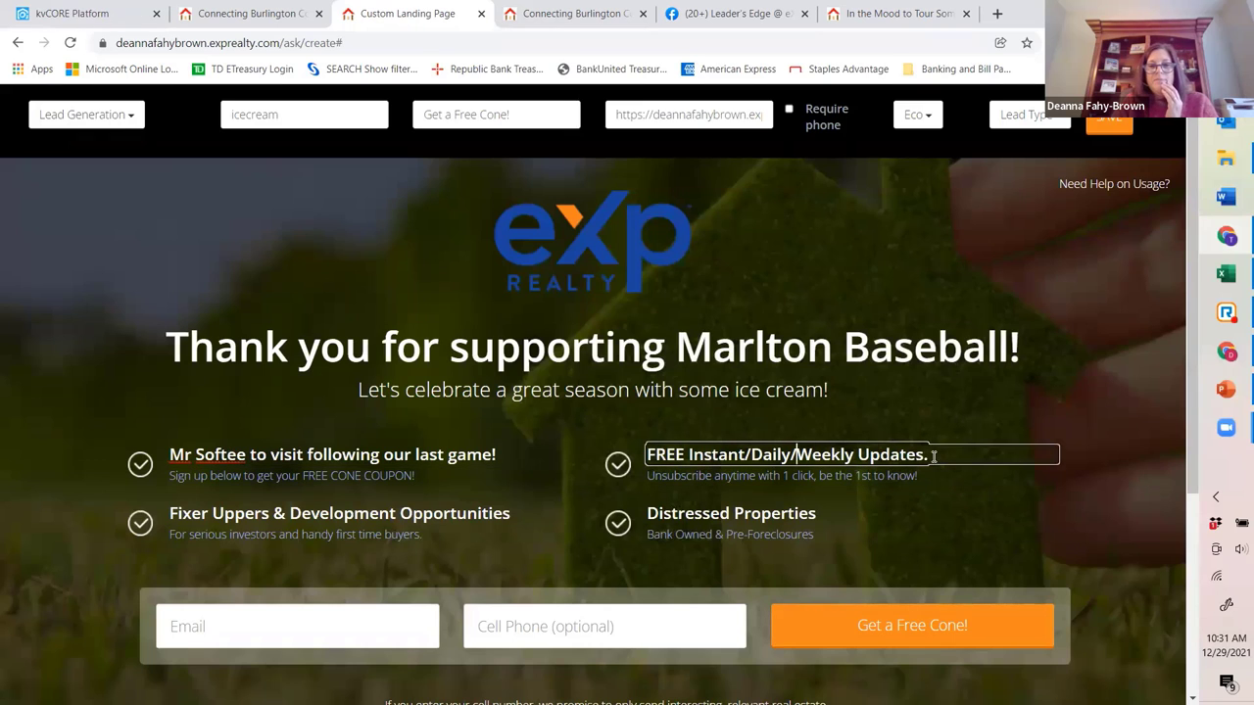
{"action": "left_click_drag", "start_coordinate": [931, 452], "coordinate": [649, 443]}
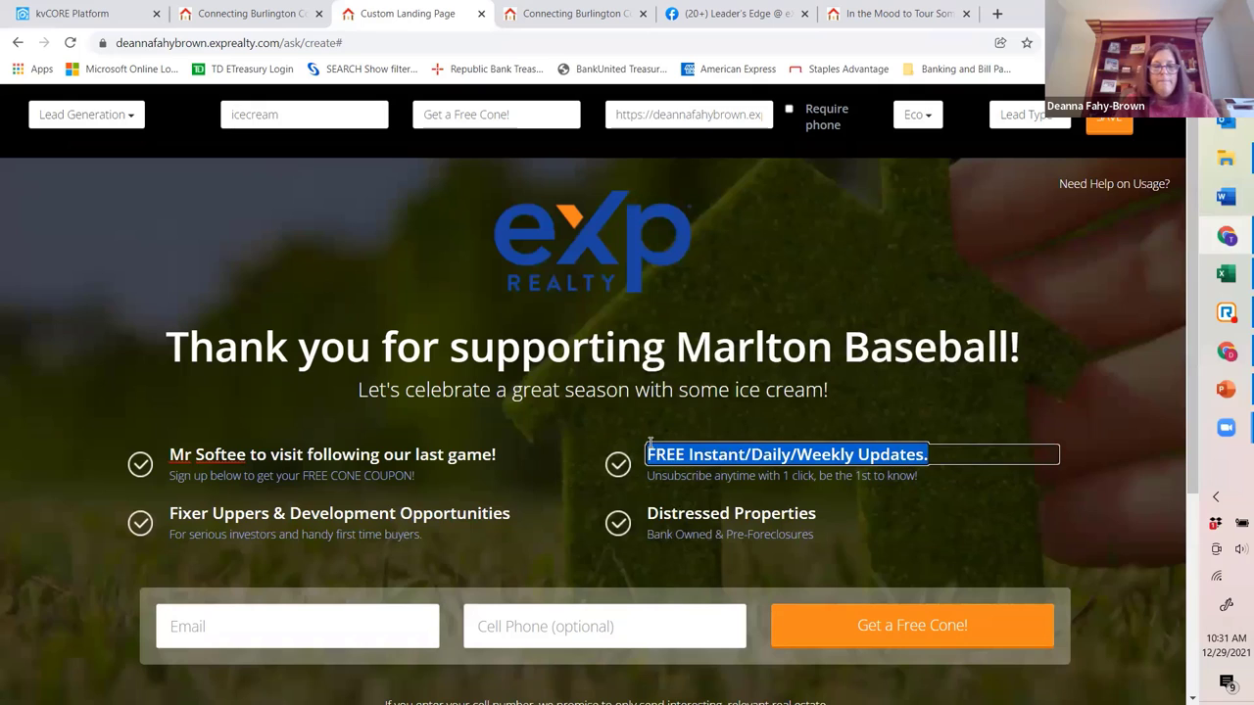
{"action": "key", "text": "BackSpace"}
{"action": "type", "text": "Contin"}
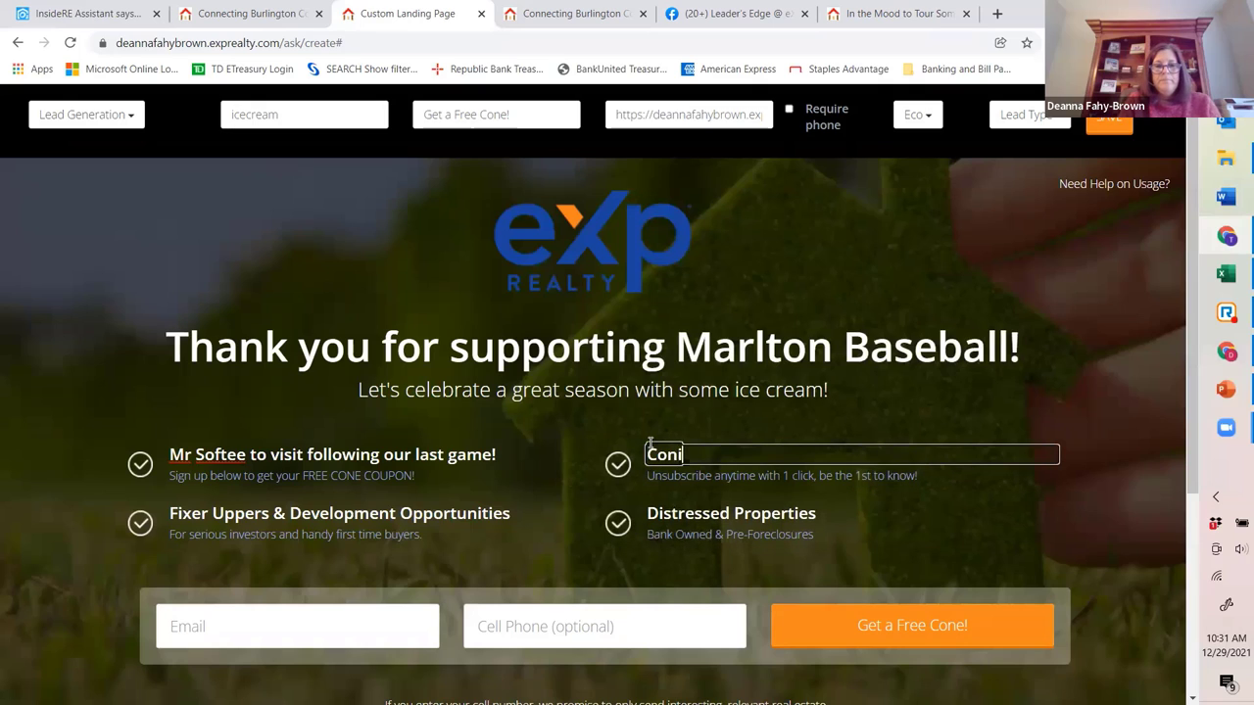
{"action": "key", "text": "BackSpace"}
{"action": "type", "text": "inue to s"}
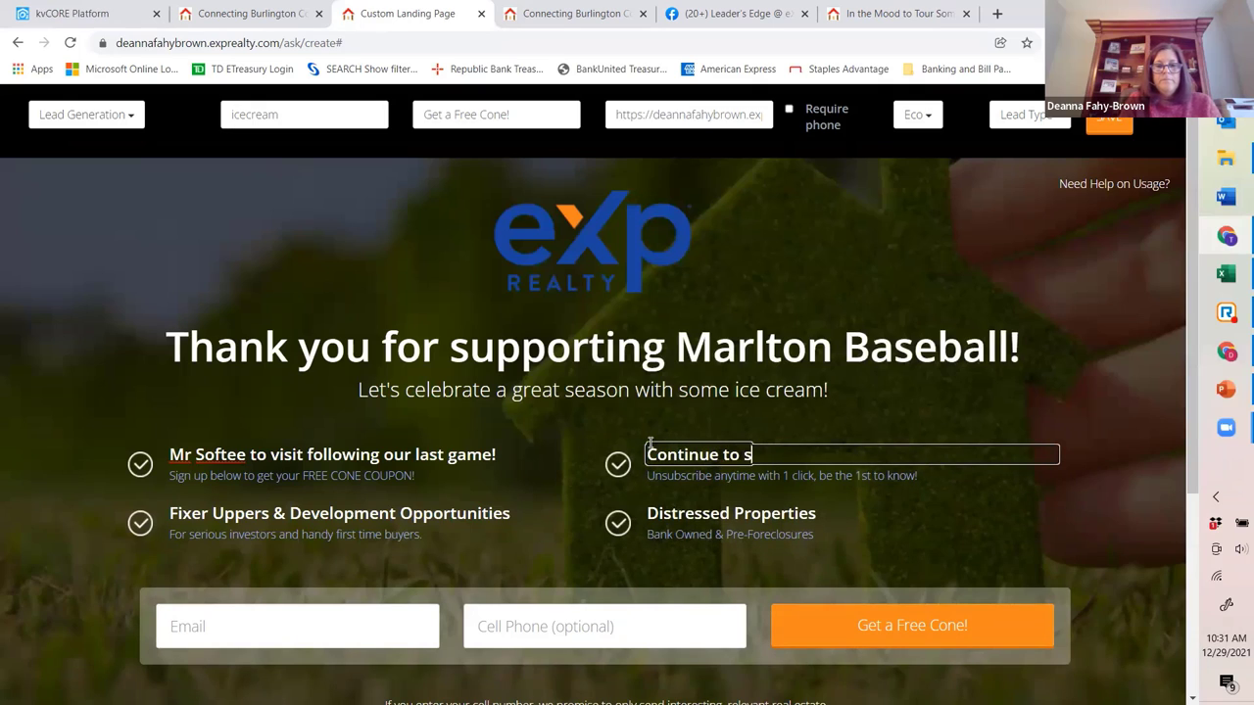
{"action": "type", "text": "upport Marlton"}
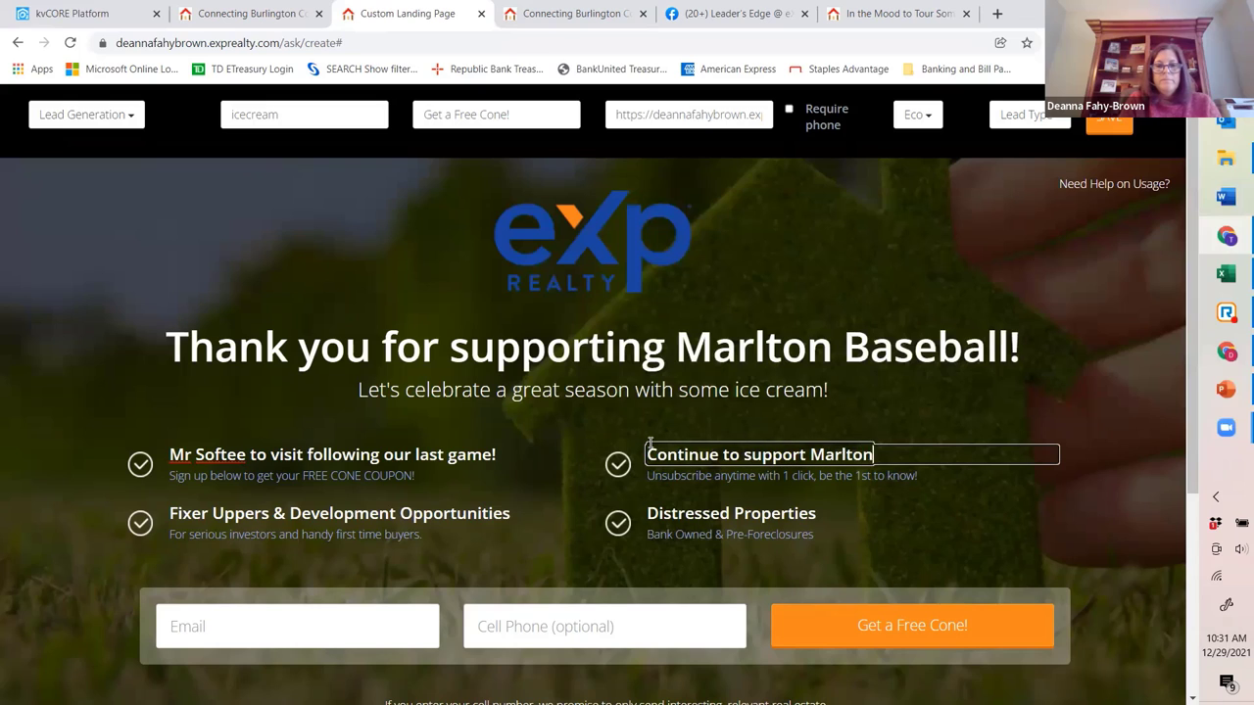
{"action": "type", "text": " sports programs"}
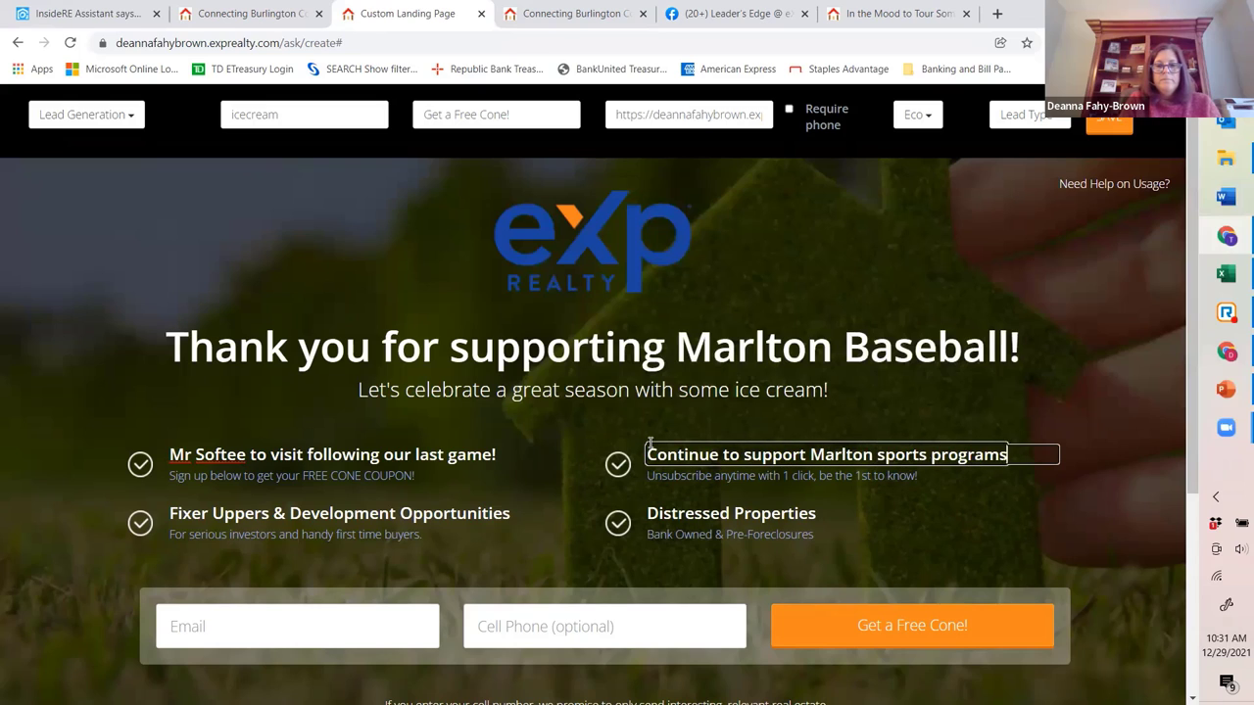
{"action": "type", "text": " all year long!"}
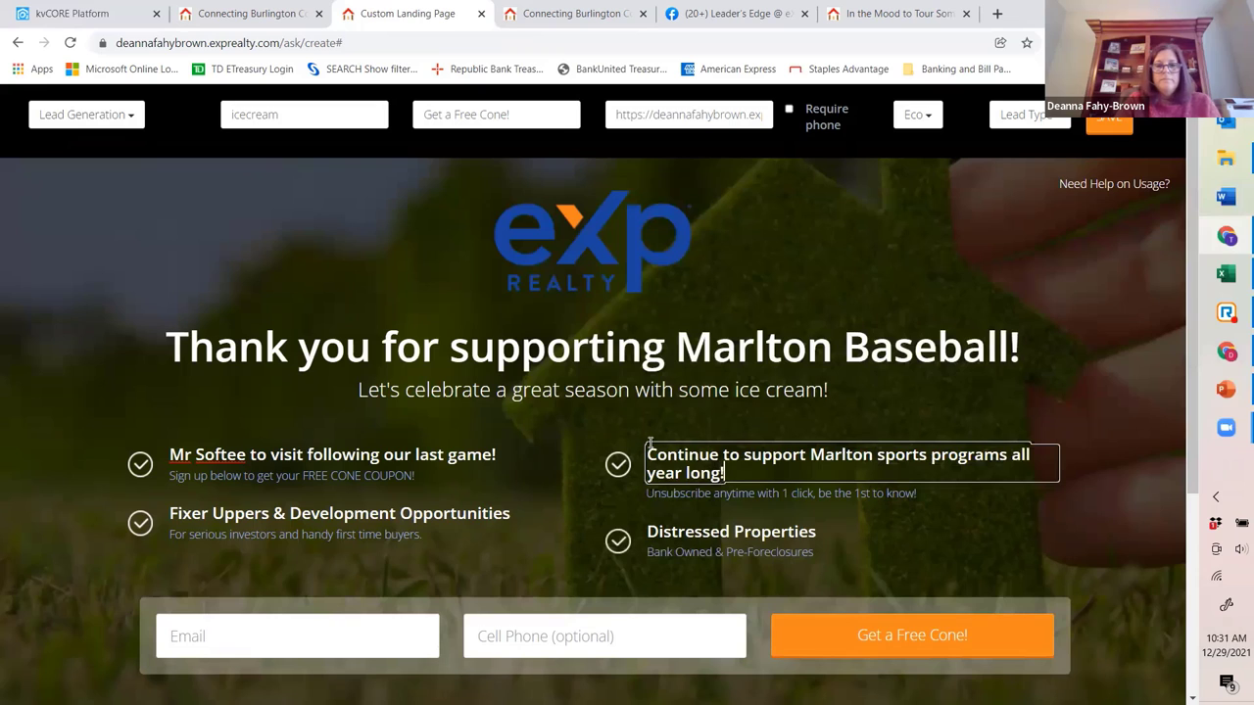
{"action": "left_click", "coordinate": [784, 493]}
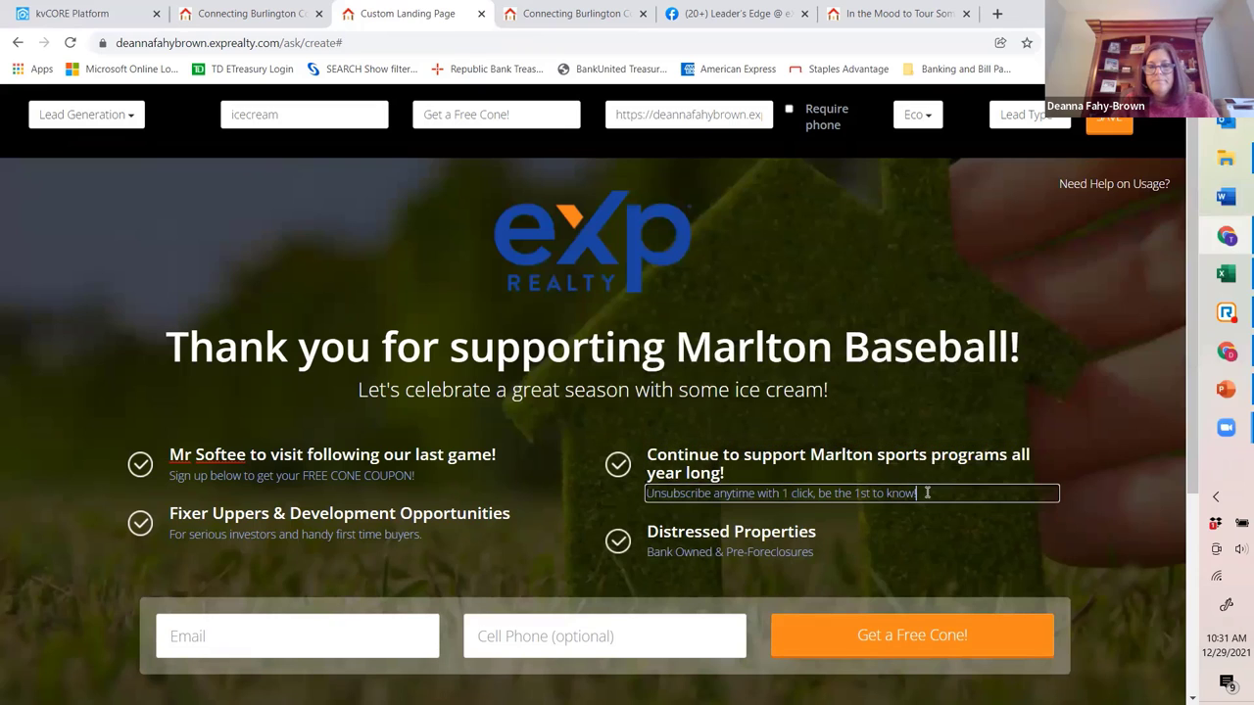
{"action": "left_click_drag", "start_coordinate": [921, 493], "coordinate": [646, 493]}
{"action": "key", "text": "BackSpace"}
{"action": "left_click", "coordinate": [735, 531]}
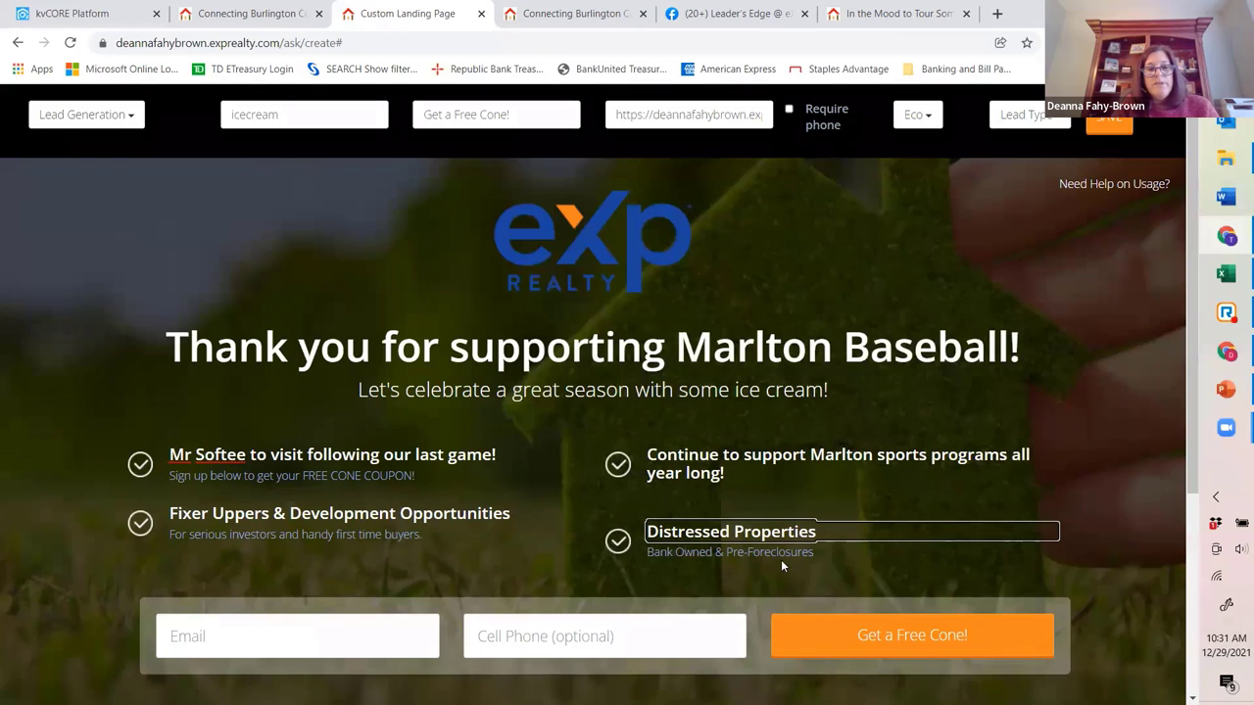
Step: Delete the Fixer Uppers and Distressed Properties feature items from the page
{"action": "left_click", "coordinate": [207, 531]}
{"action": "key", "text": "Delete"}
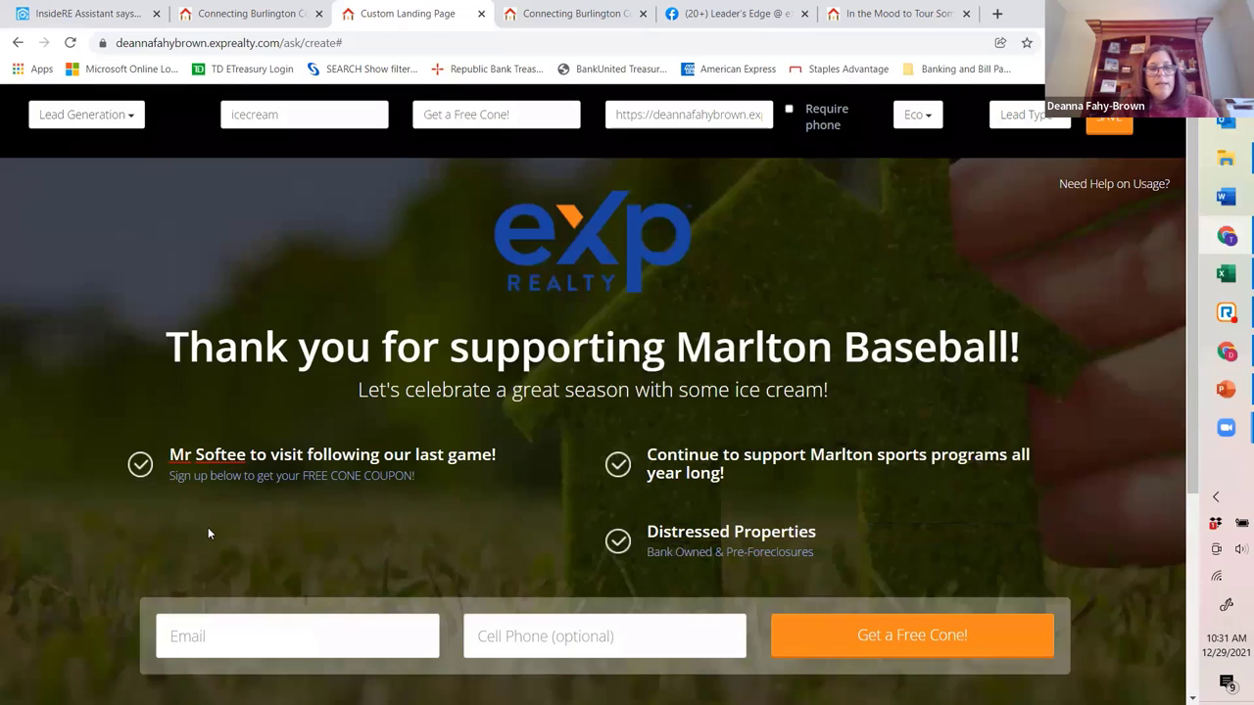
{"action": "left_click", "coordinate": [702, 541]}
{"action": "key", "text": "Delete"}
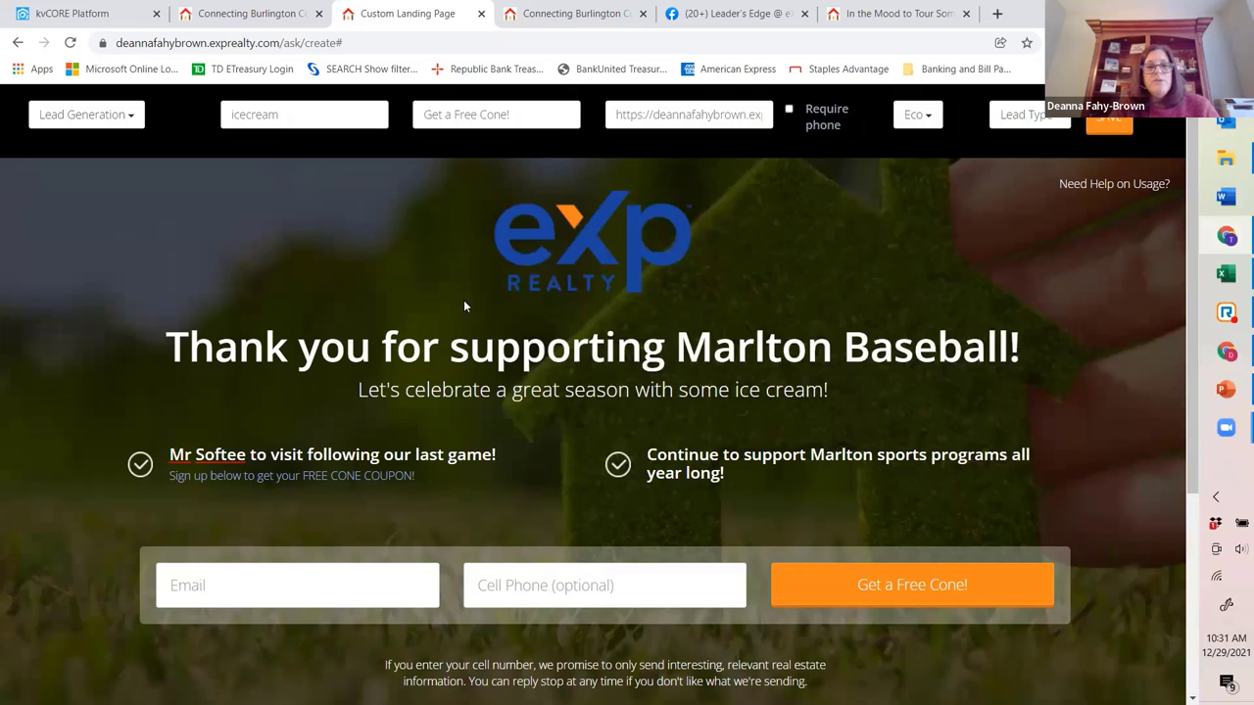
{"action": "scroll", "coordinate": [706, 442], "scroll_direction": "down", "scroll_amount": 2}
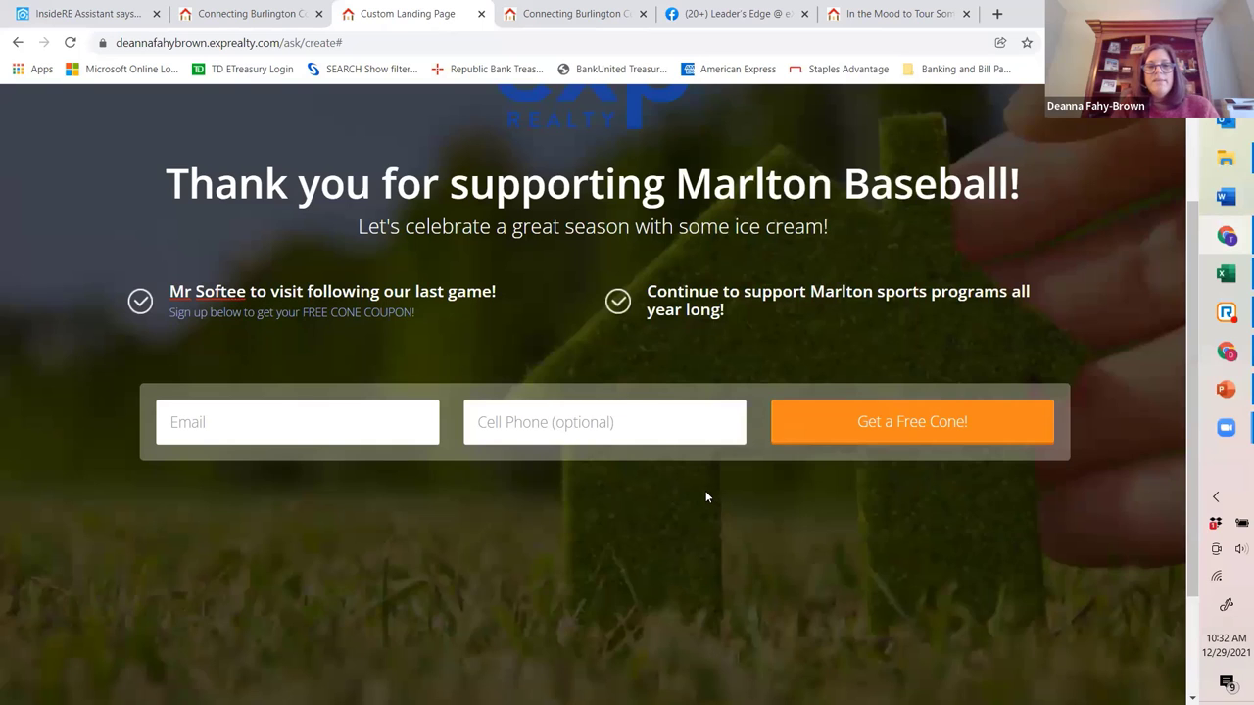
{"action": "scroll", "coordinate": [705, 490], "scroll_direction": "up", "scroll_amount": 2}
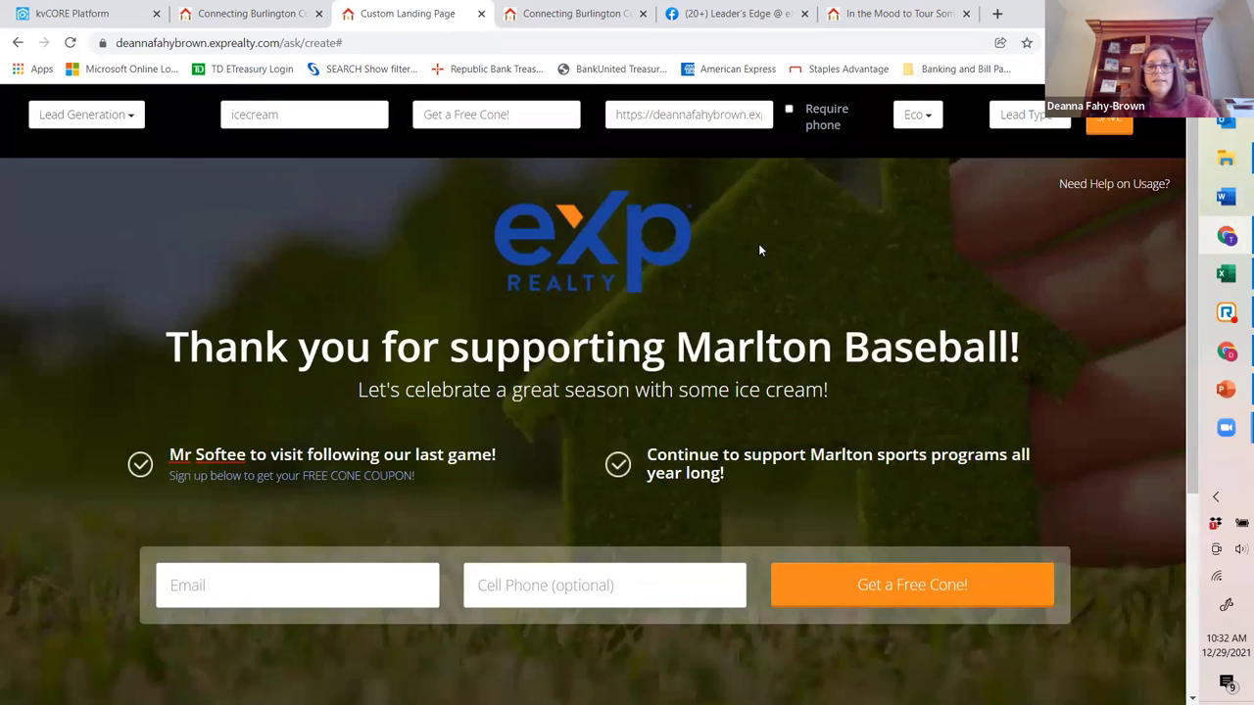
{"action": "left_click", "coordinate": [1014, 124]}
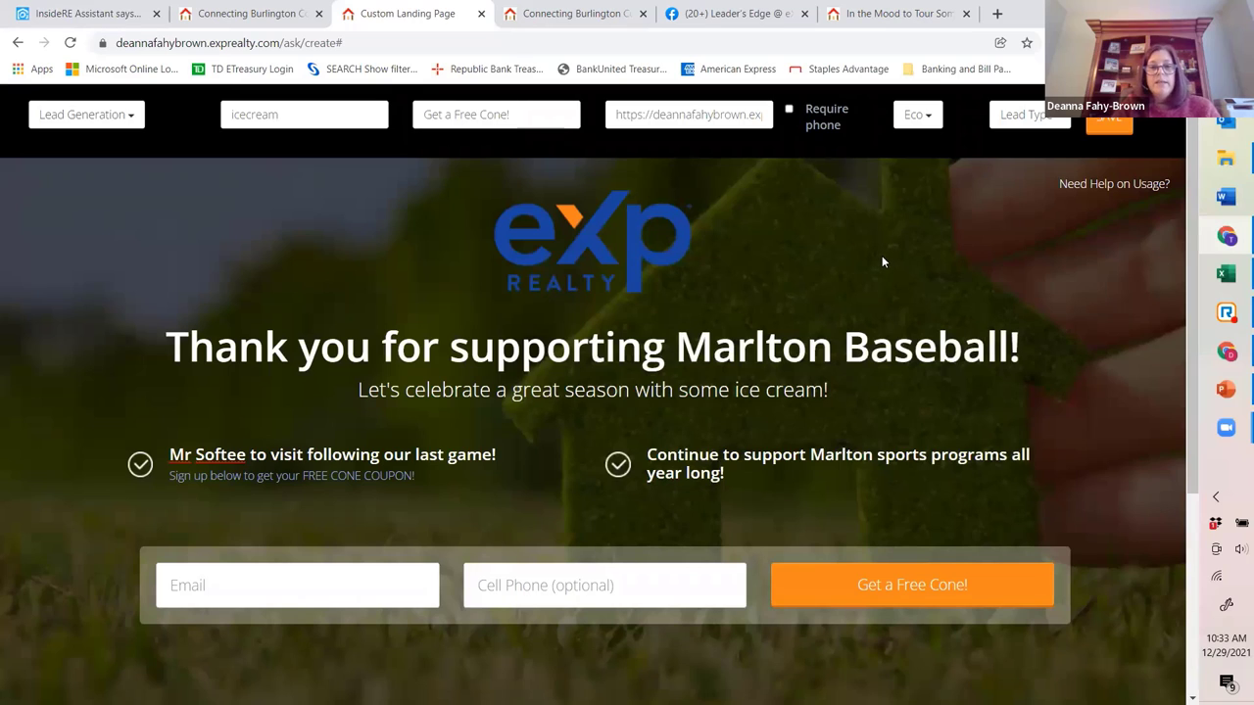
Step: Save the ice-cream landing page and confirm the warning to go to the final page
{"action": "left_click", "coordinate": [1110, 125]}
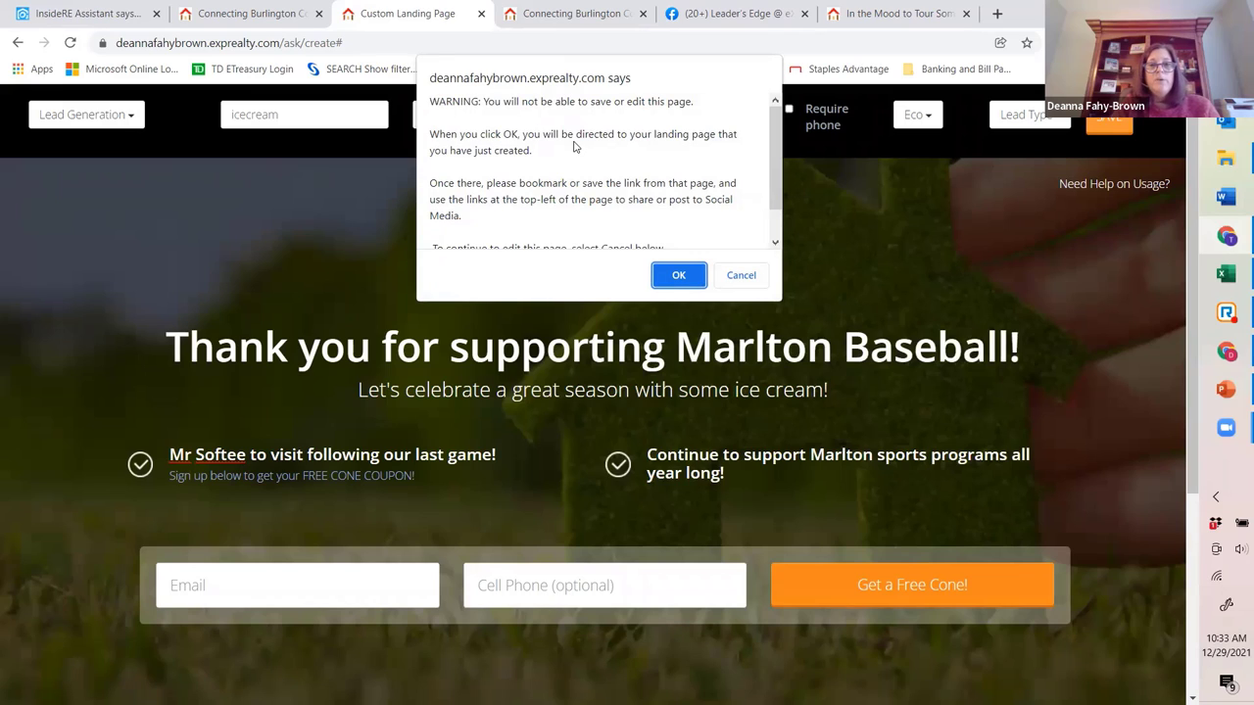
{"action": "scroll", "coordinate": [575, 147], "scroll_direction": "down", "scroll_amount": 2}
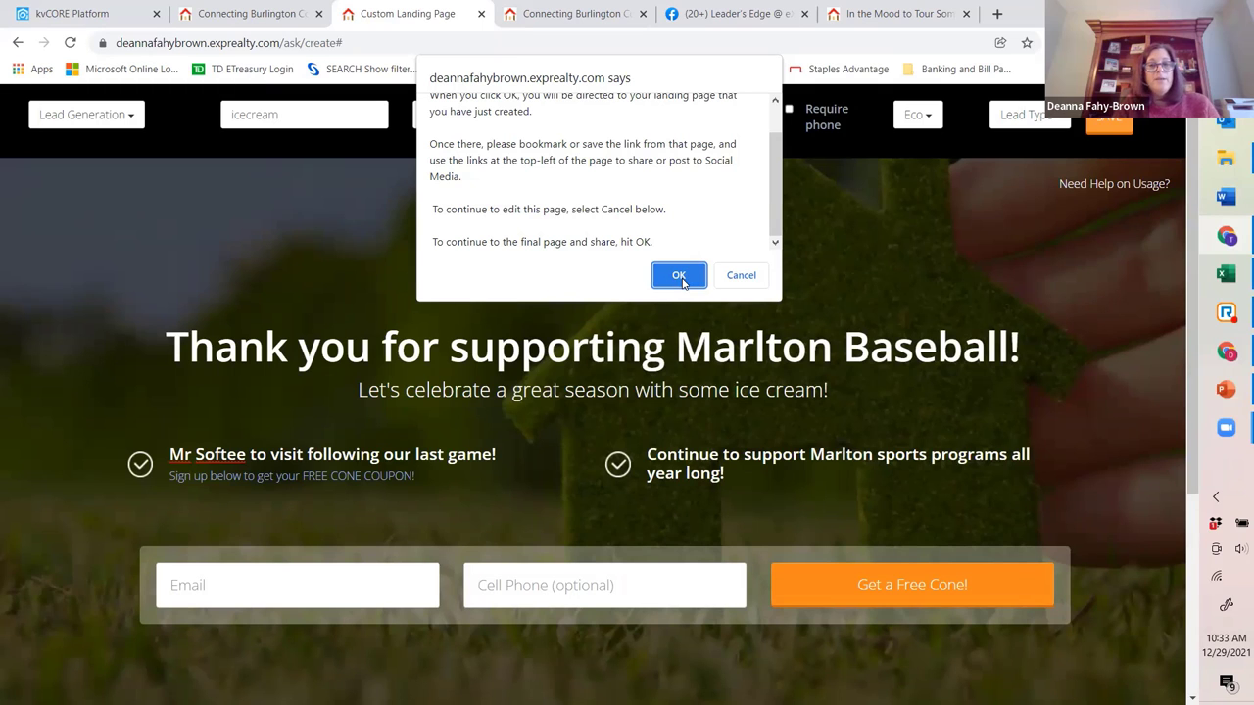
{"action": "left_click", "coordinate": [679, 275]}
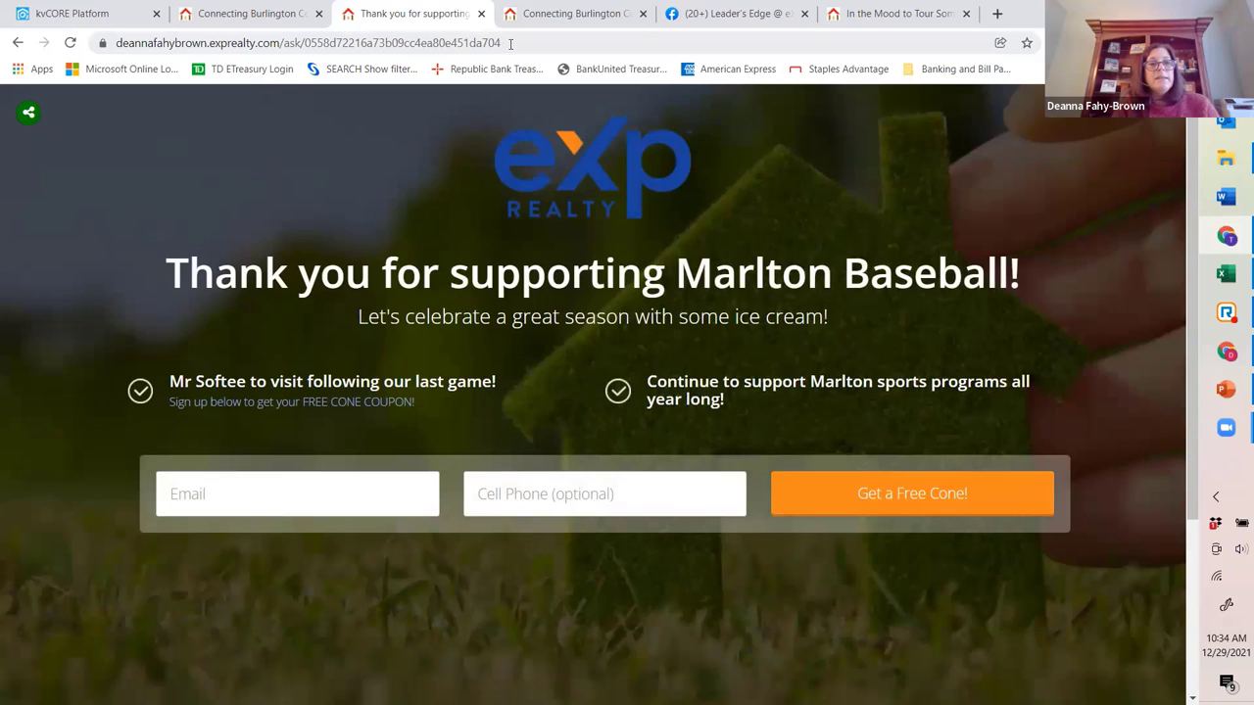
Step: Copy the published page's URL and switch to the eXp Landing Page Tracking workbook
{"action": "left_click_drag", "start_coordinate": [510, 43], "coordinate": [114, 49]}
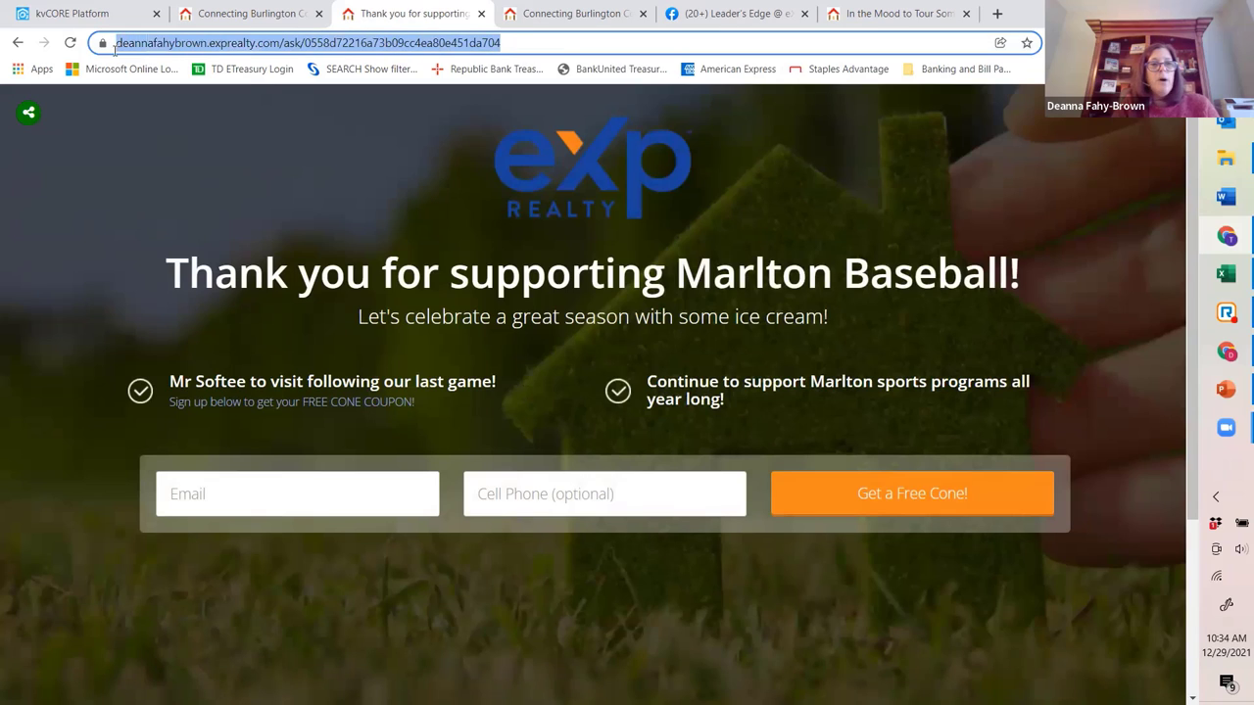
{"action": "right_click", "coordinate": [177, 49]}
{"action": "left_click", "coordinate": [216, 134]}
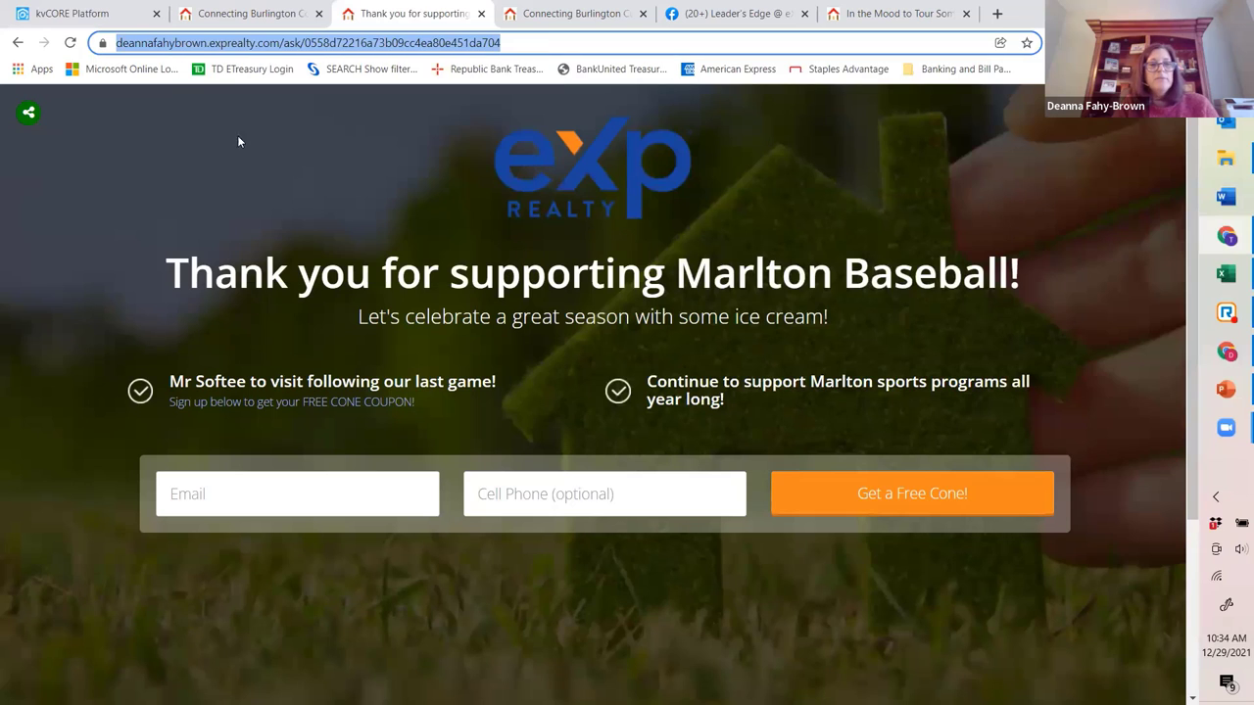
{"action": "left_click", "coordinate": [1228, 275]}
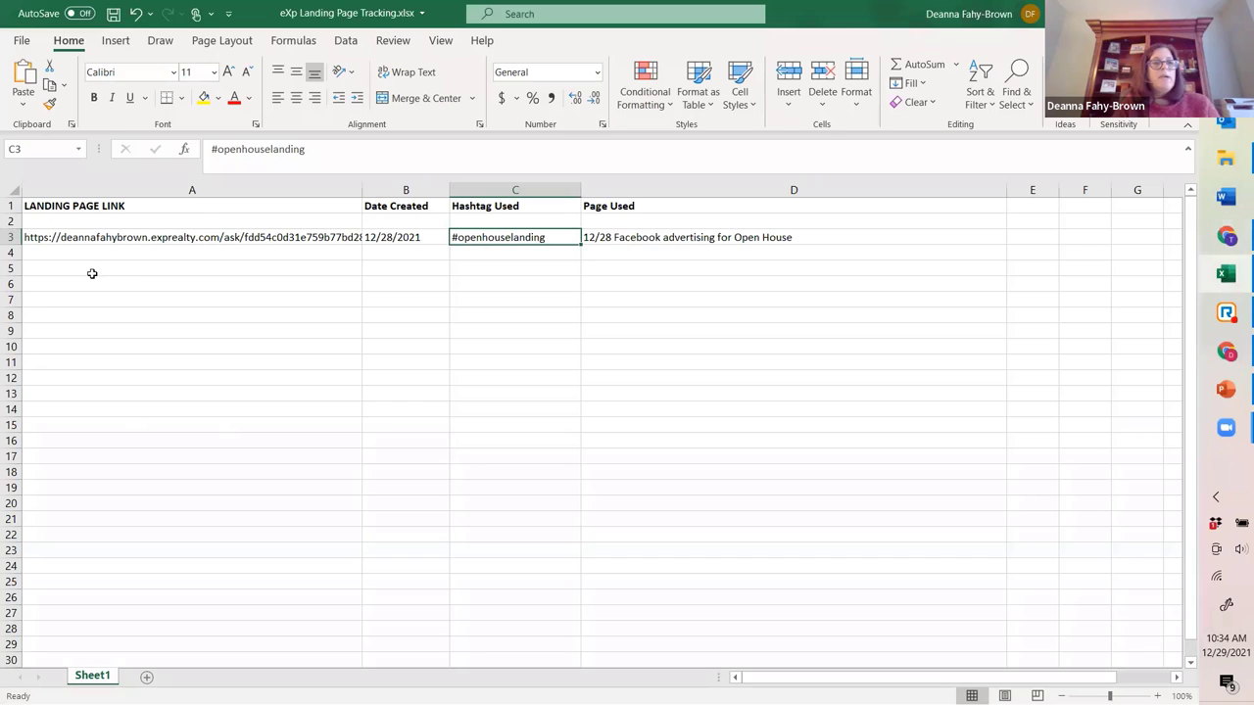
Step: Paste the landing page link into A5 and widen column A to fit it
{"action": "left_click", "coordinate": [92, 274]}
{"action": "right_click", "coordinate": [90, 276]}
{"action": "left_click", "coordinate": [124, 325]}
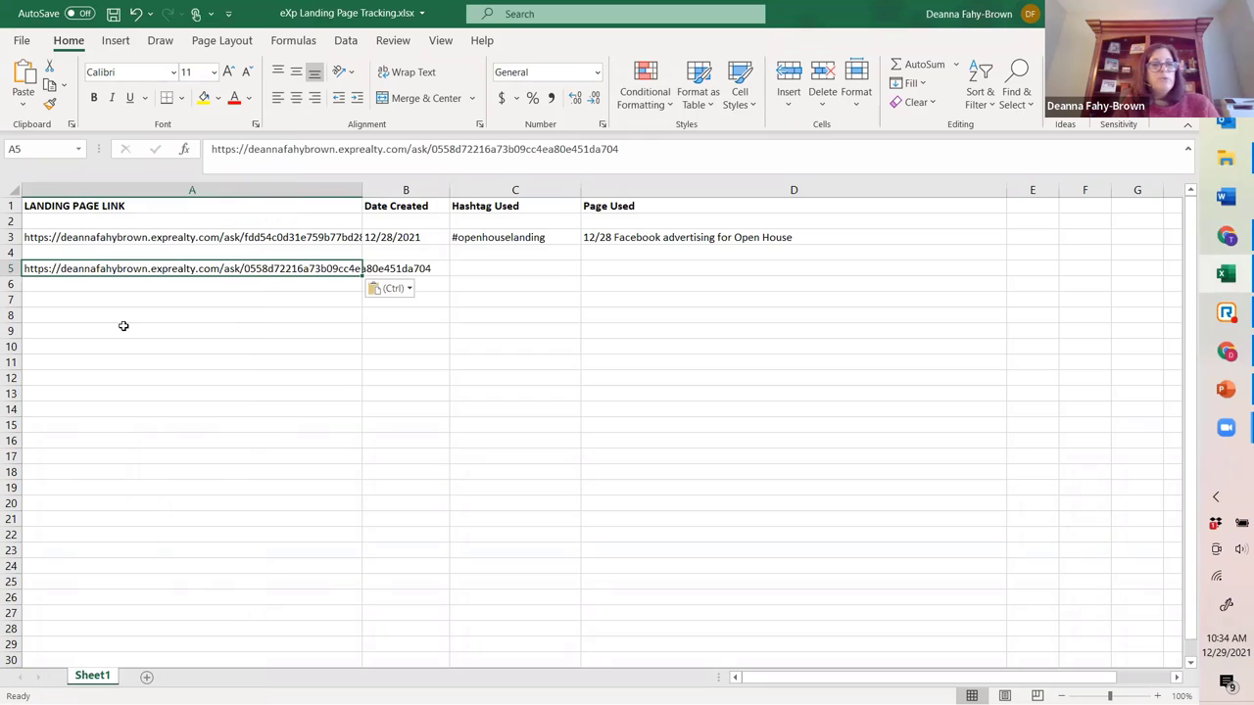
{"action": "left_click_drag", "start_coordinate": [363, 192], "coordinate": [441, 193]}
Step: Fill B5–D5 with 12/29, #icecream and '12/29 Ice Cream Thank You Emai', then return to the browser
{"action": "left_click", "coordinate": [487, 268]}
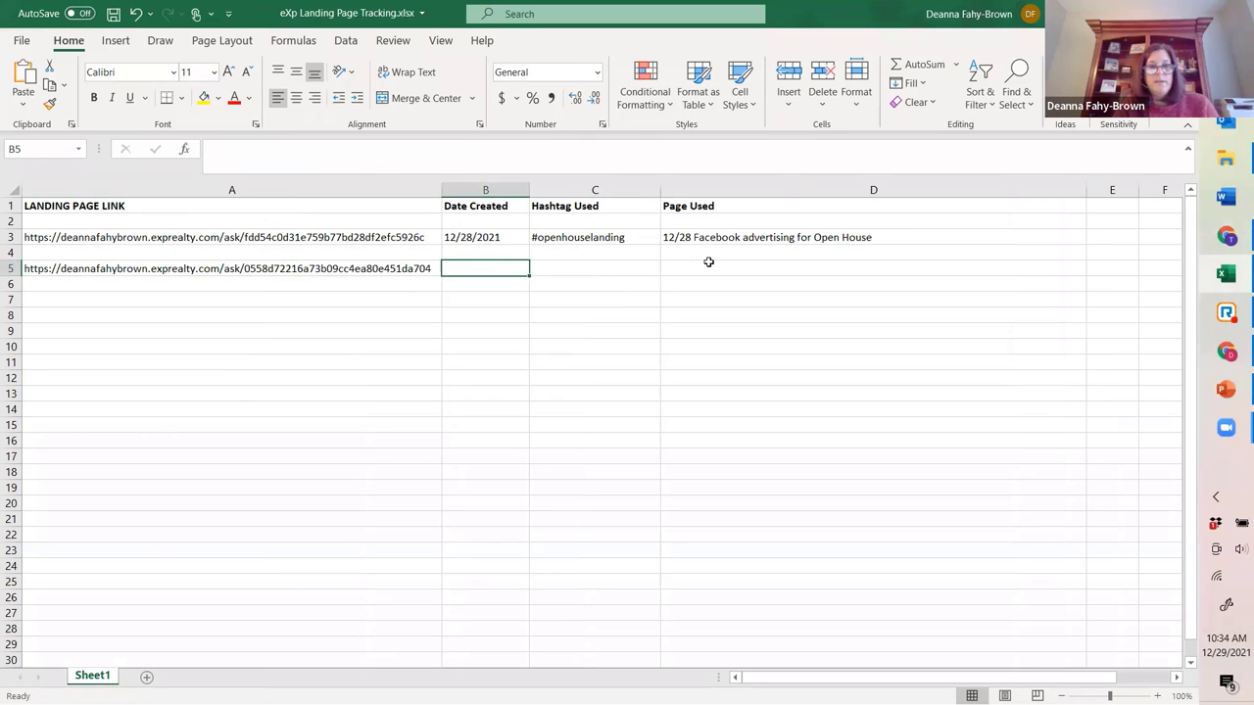
{"action": "type", "text": "12/29"}
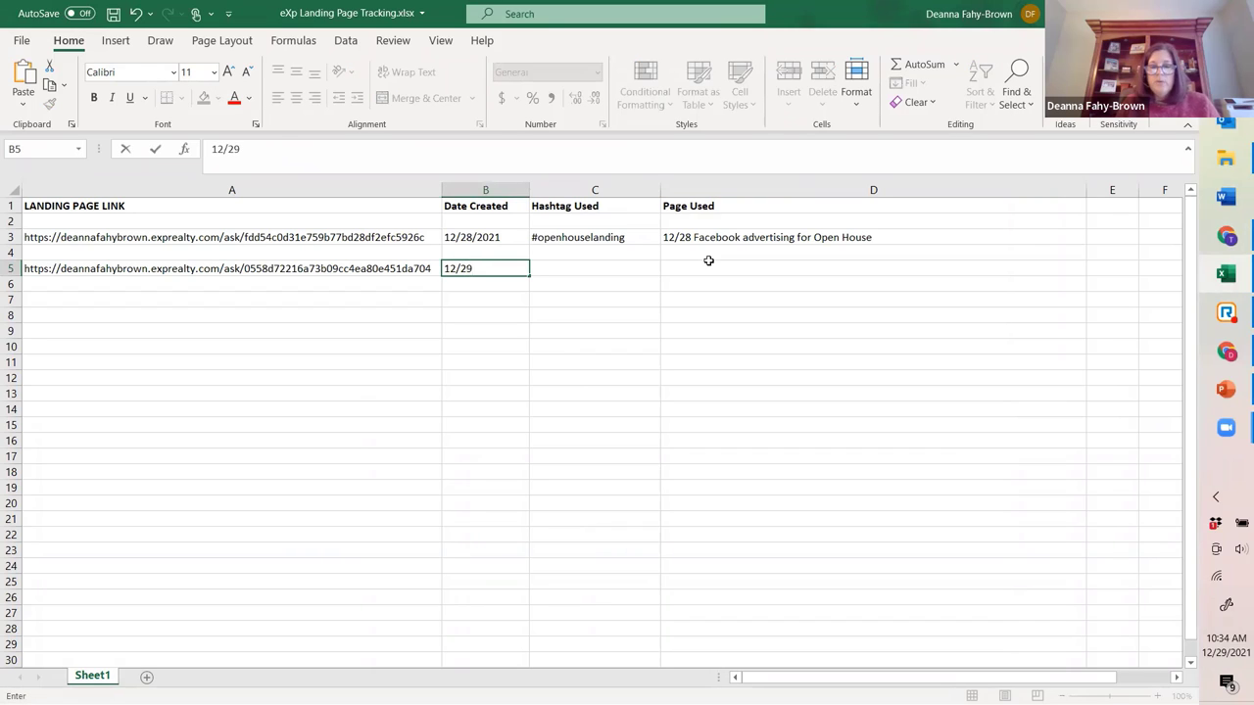
{"action": "key", "text": "Tab"}
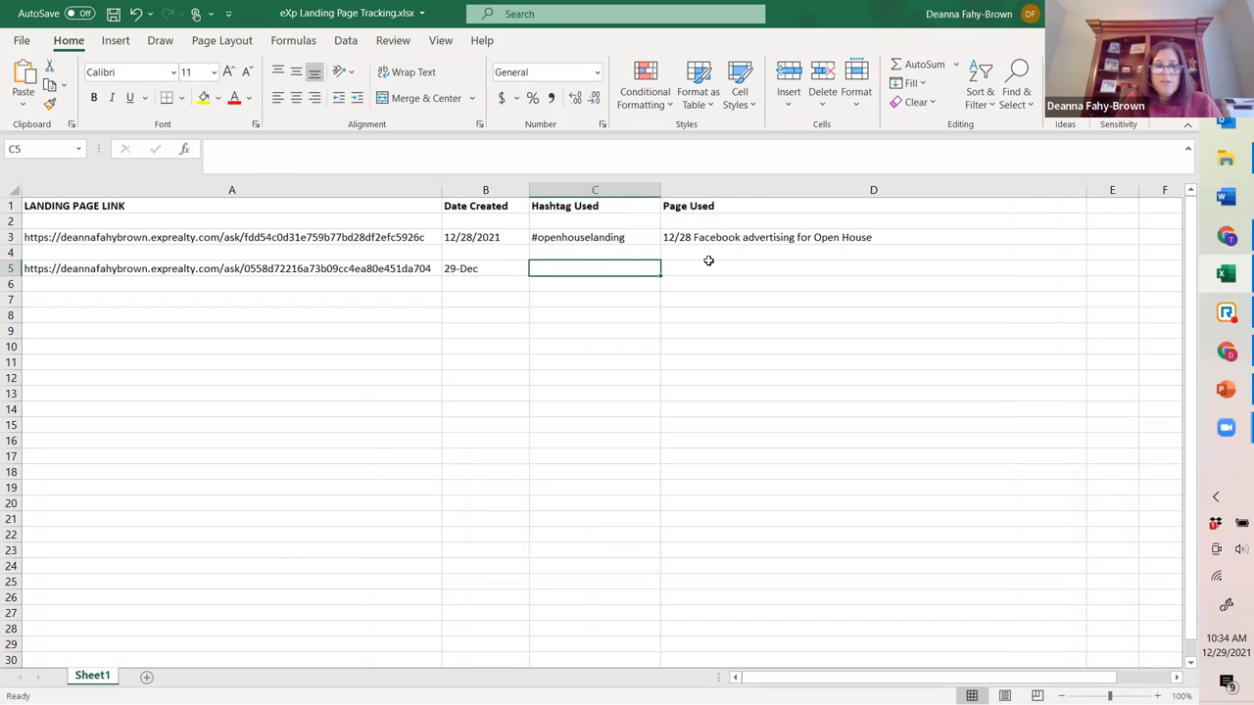
{"action": "type", "text": "#ice"}
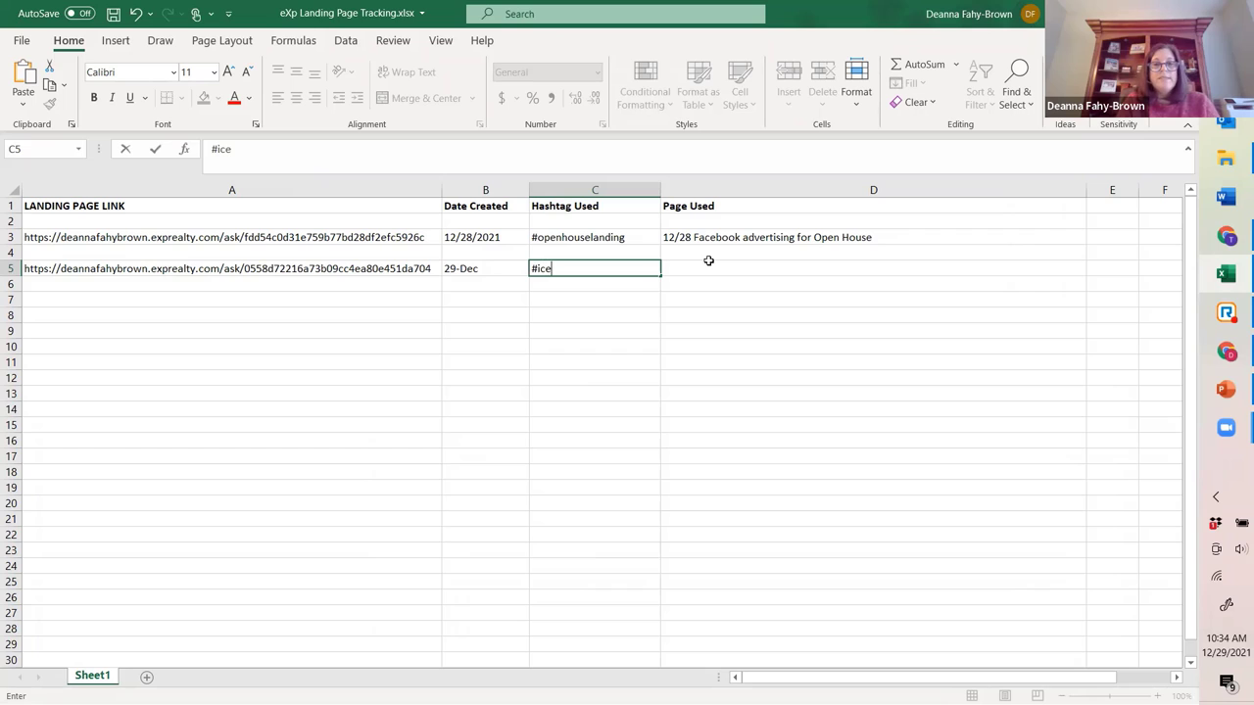
{"action": "type", "text": "cream"}
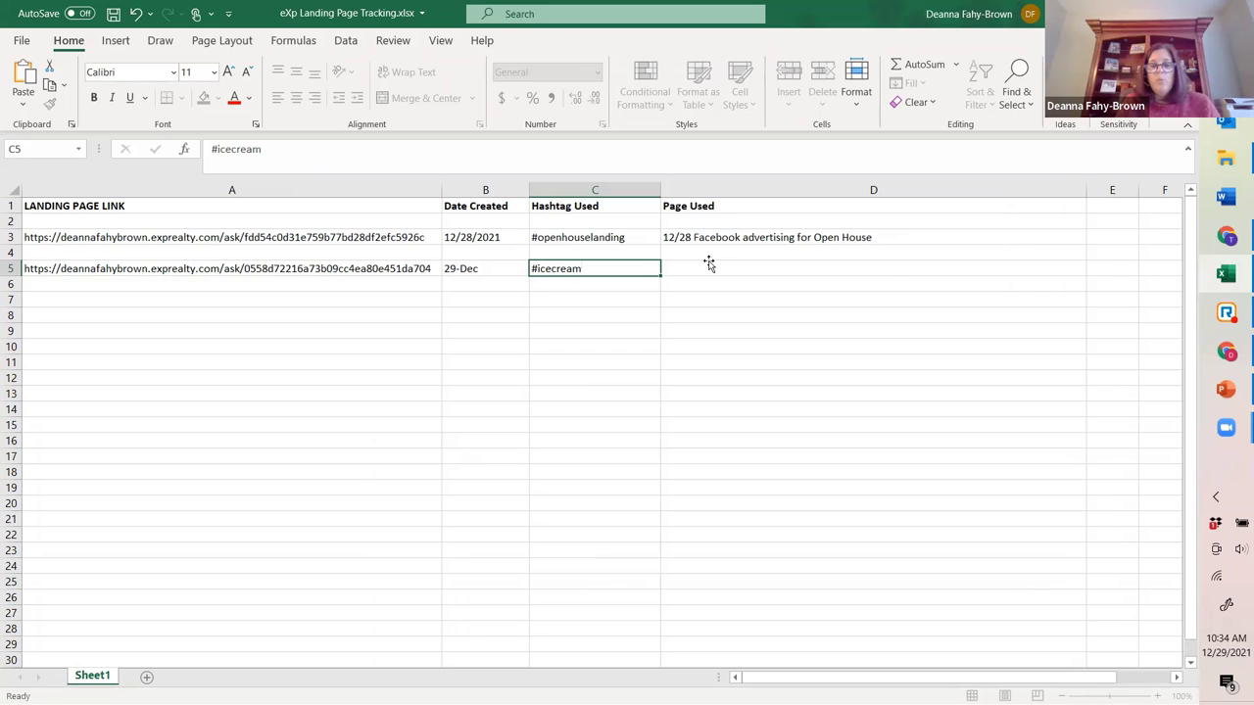
{"action": "key", "text": "Tab"}
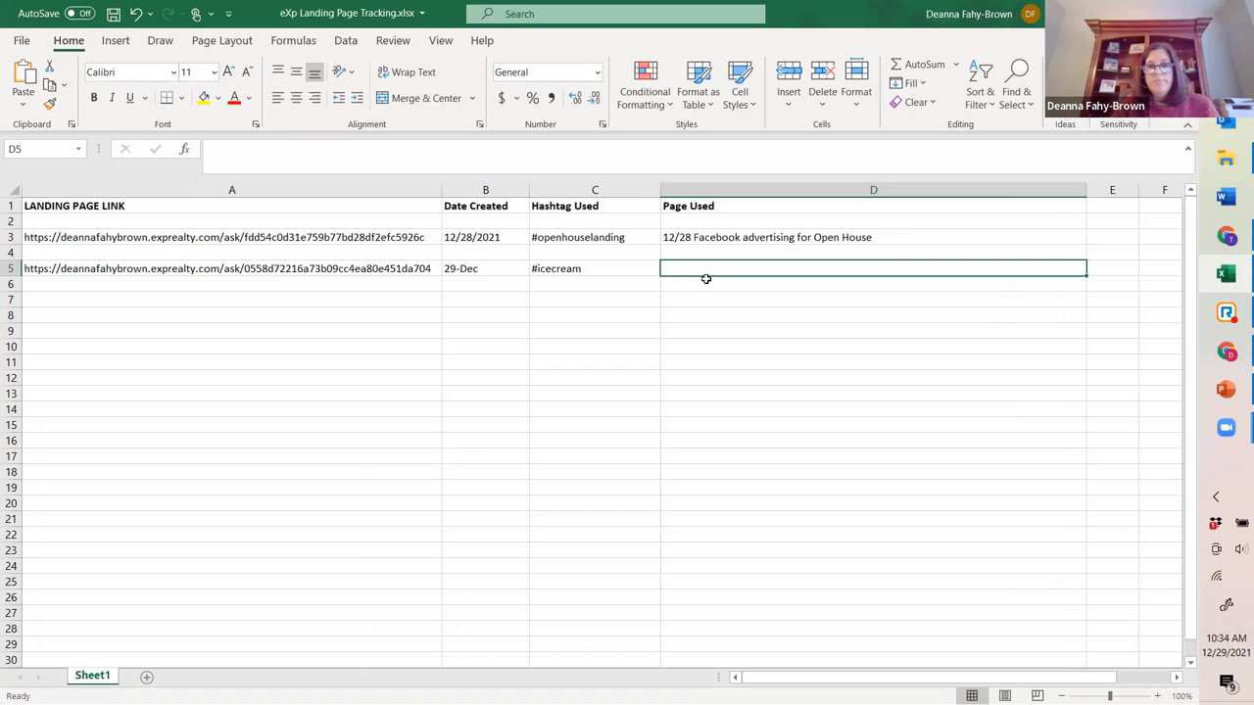
{"action": "type", "text": "12/29"}
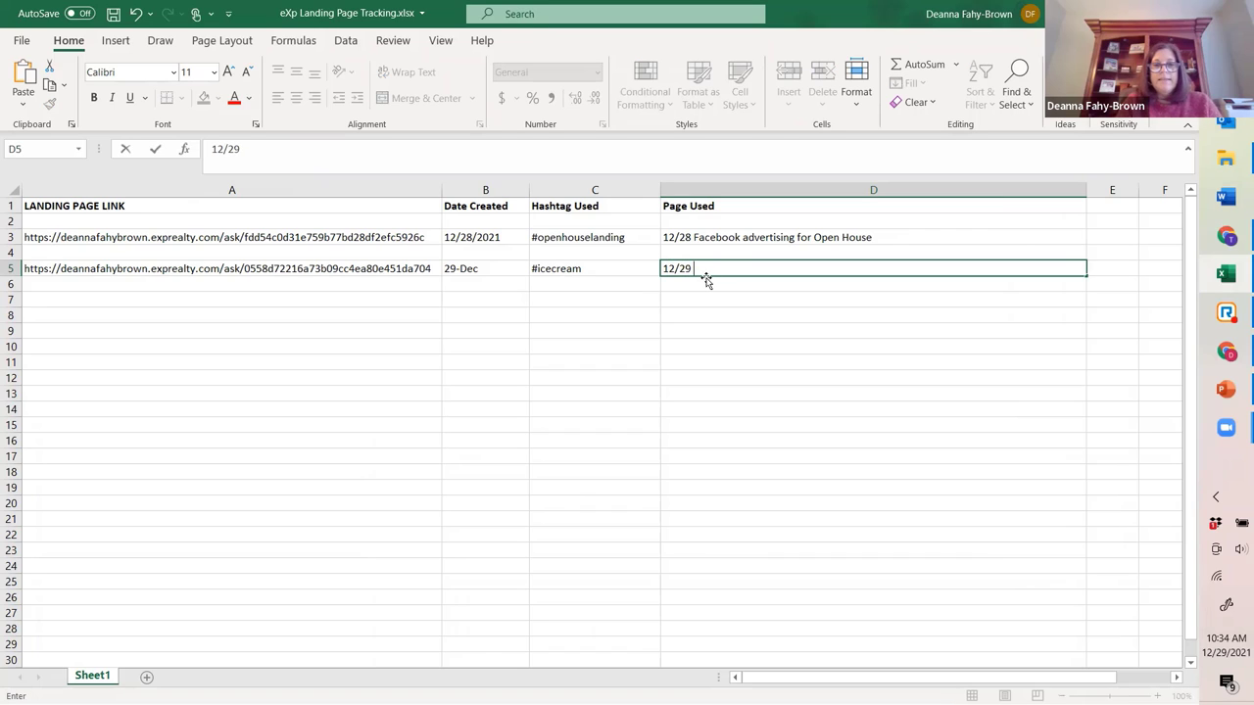
{"action": "type", "text": " Ic"}
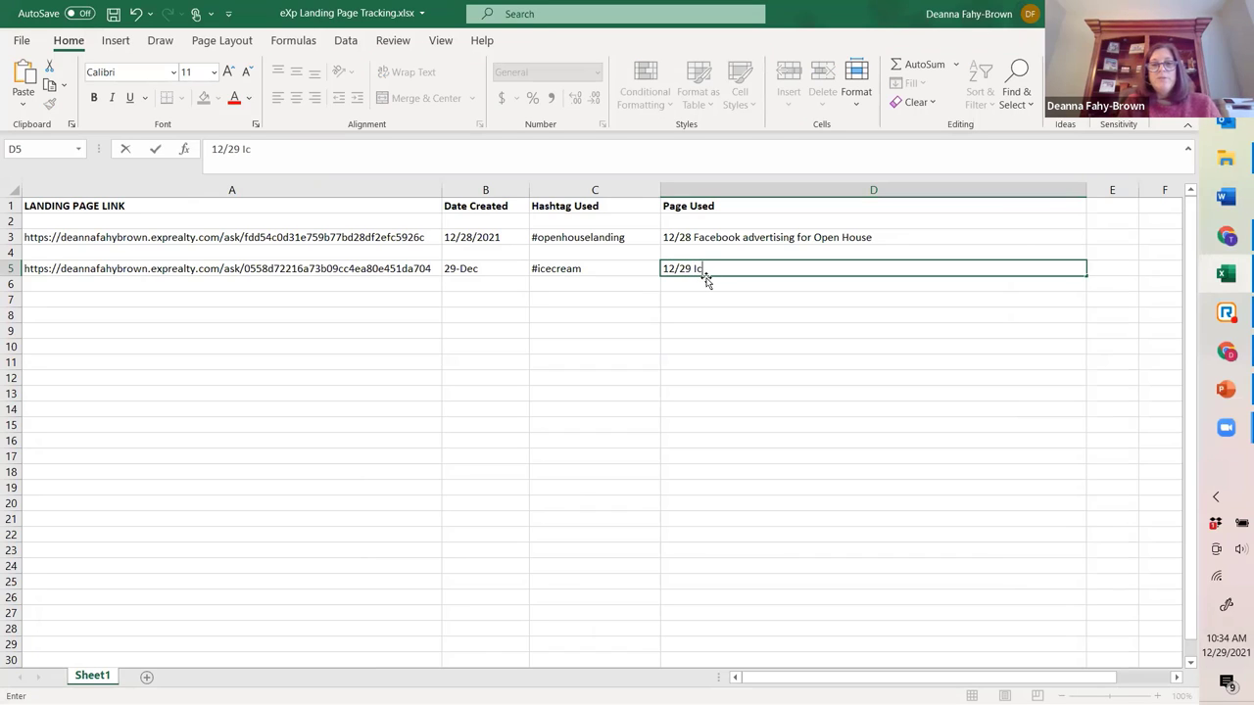
{"action": "type", "text": "e Cream Thank You Email"}
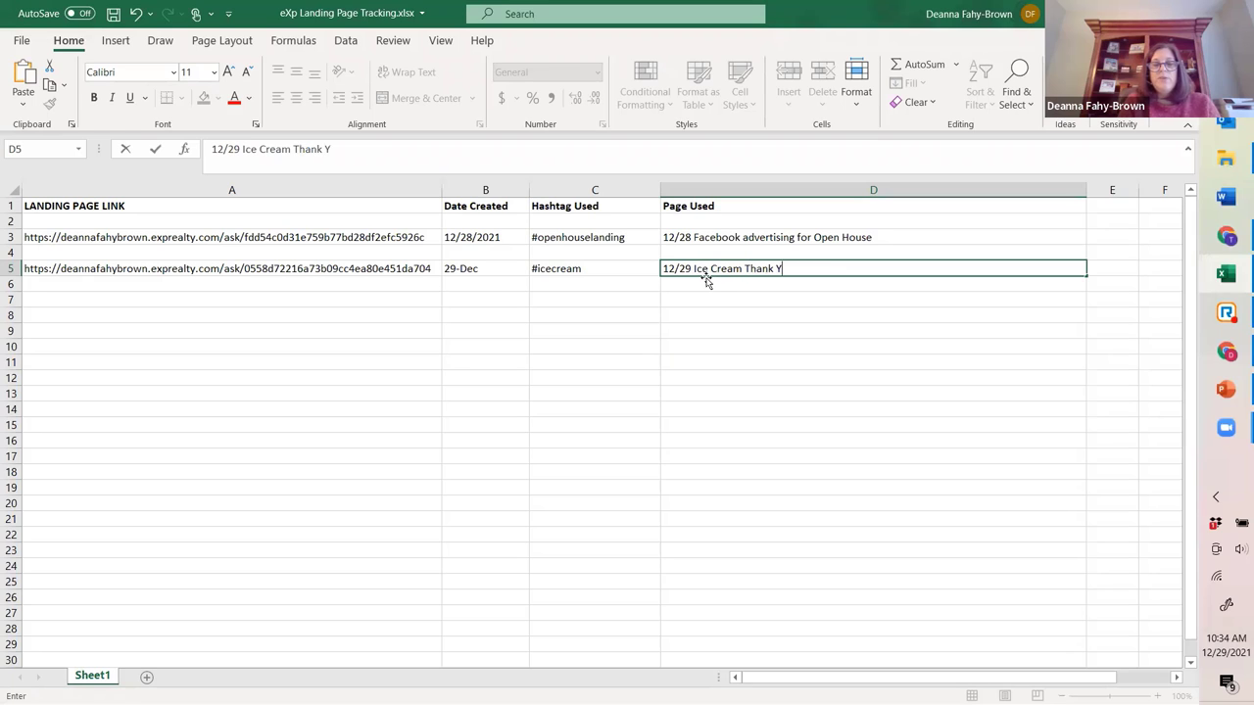
{"action": "scroll", "coordinate": [826, 310], "scroll_direction": "down", "scroll_amount": 2}
{"action": "left_click", "coordinate": [819, 317]}
{"action": "scroll", "coordinate": [820, 316], "scroll_direction": "up", "scroll_amount": 2}
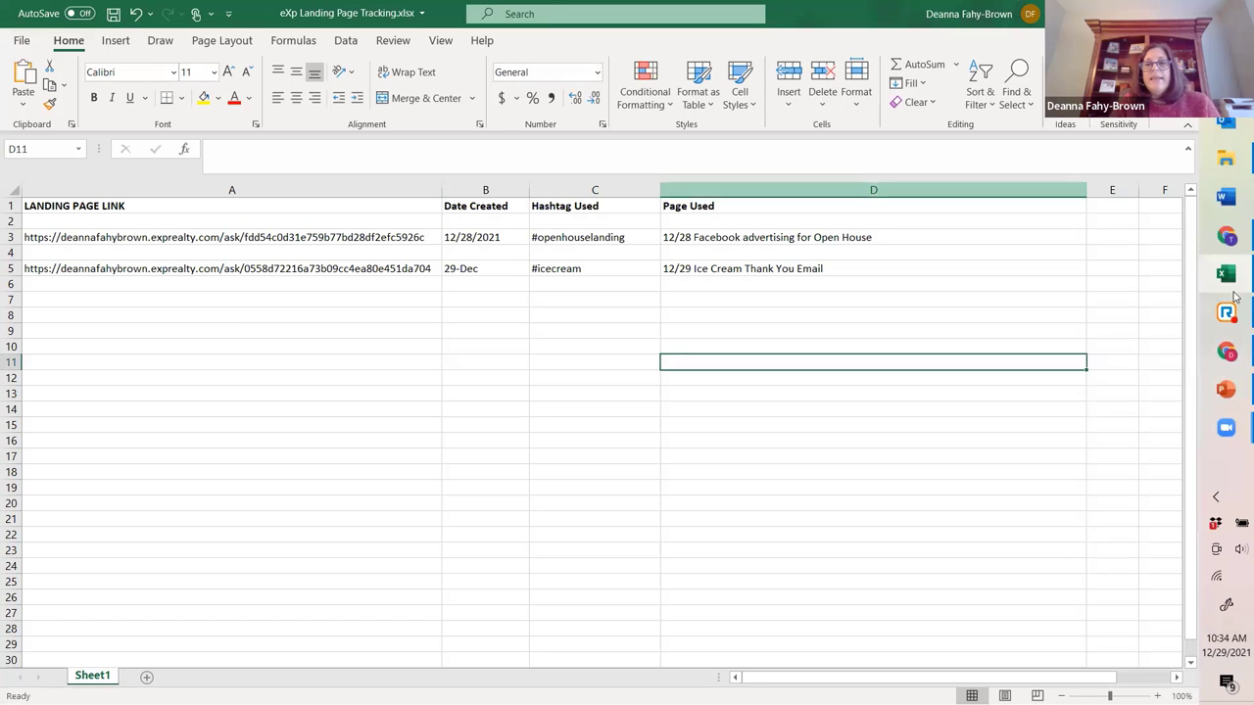
{"action": "left_click", "coordinate": [1225, 236]}
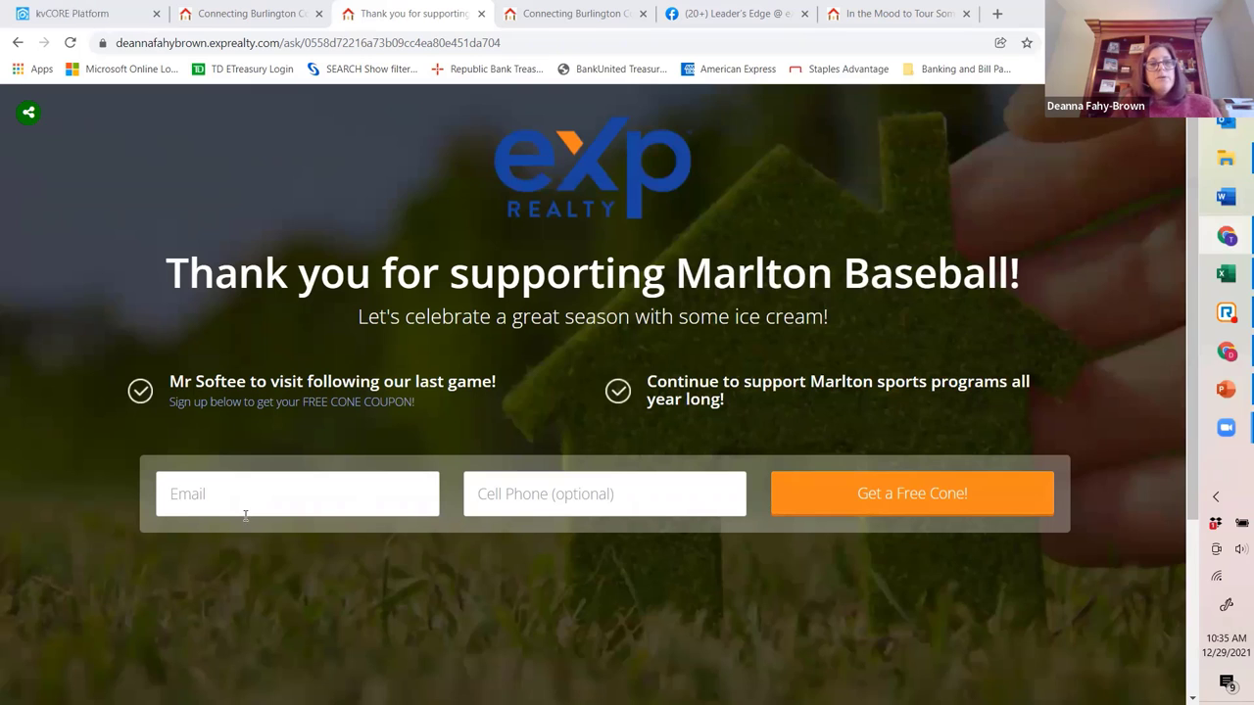
Step: Switch to kvCORE Platform and open the Smart Campaigns list under Marketing
{"action": "left_click", "coordinate": [80, 16]}
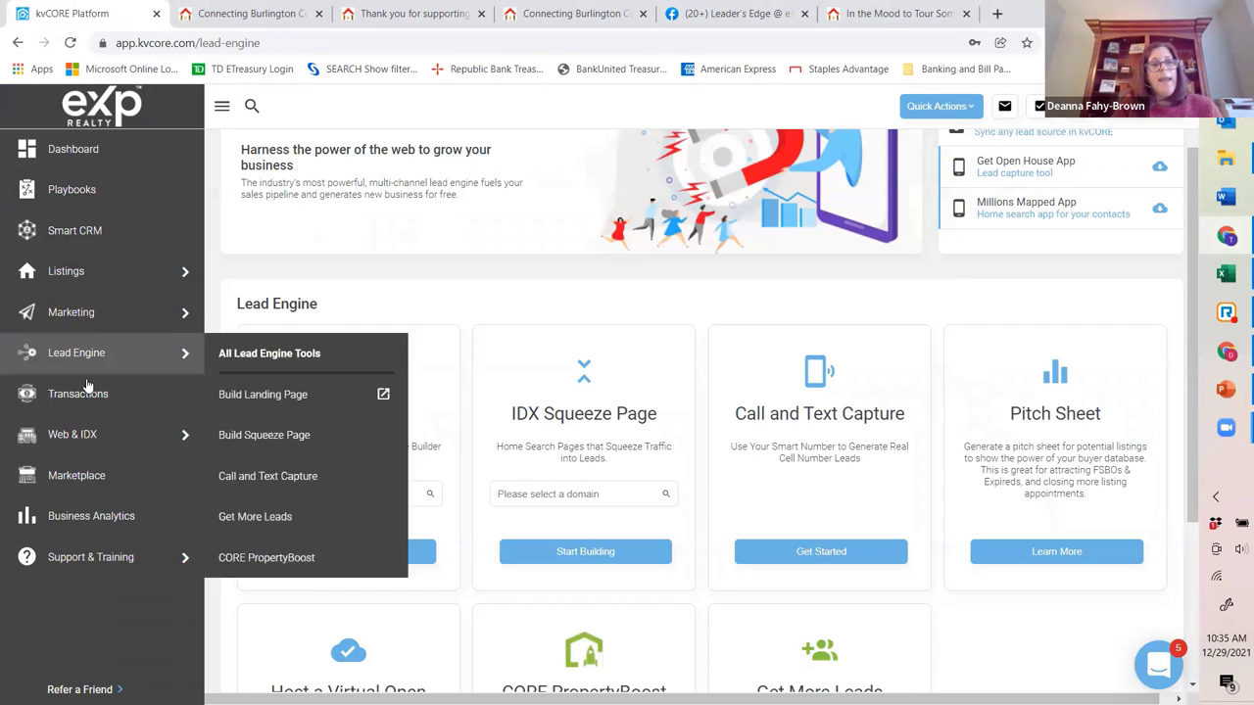
{"action": "left_click", "coordinate": [75, 314]}
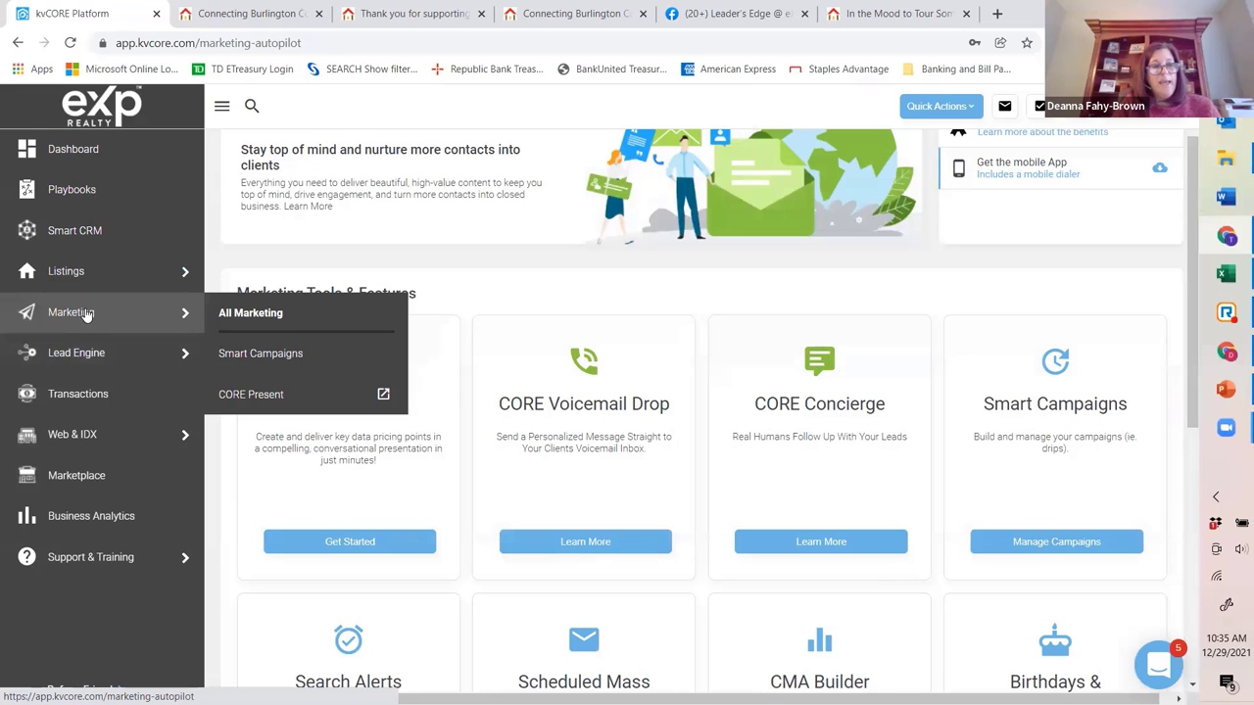
{"action": "left_click", "coordinate": [297, 360]}
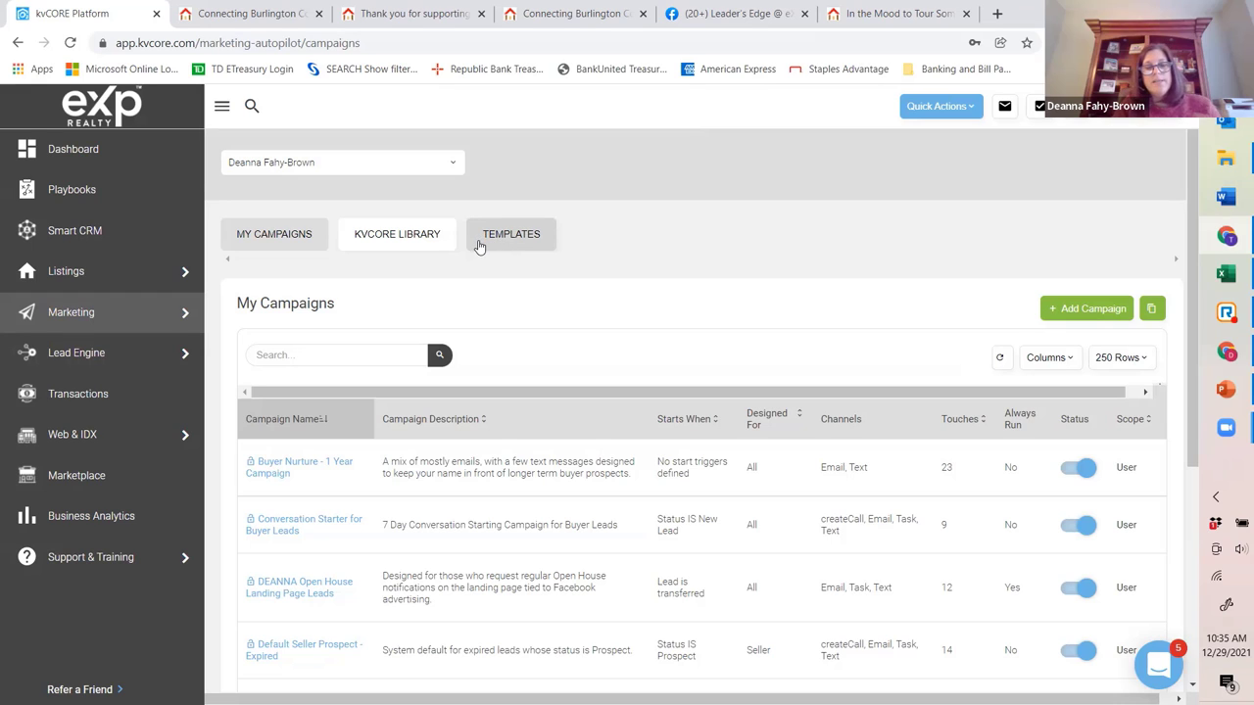
Step: Search the email templates for 'thank' and clone Conversation Starter - Initial Email
{"action": "left_click", "coordinate": [527, 235]}
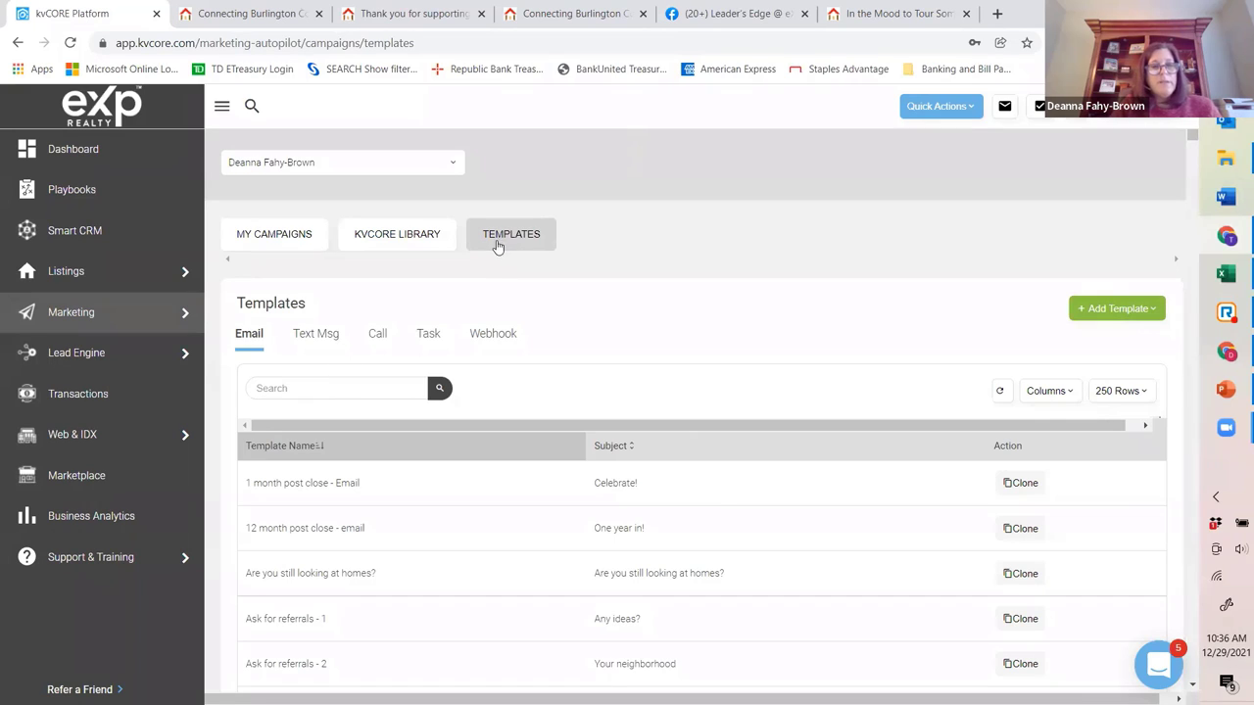
{"action": "left_click", "coordinate": [303, 389]}
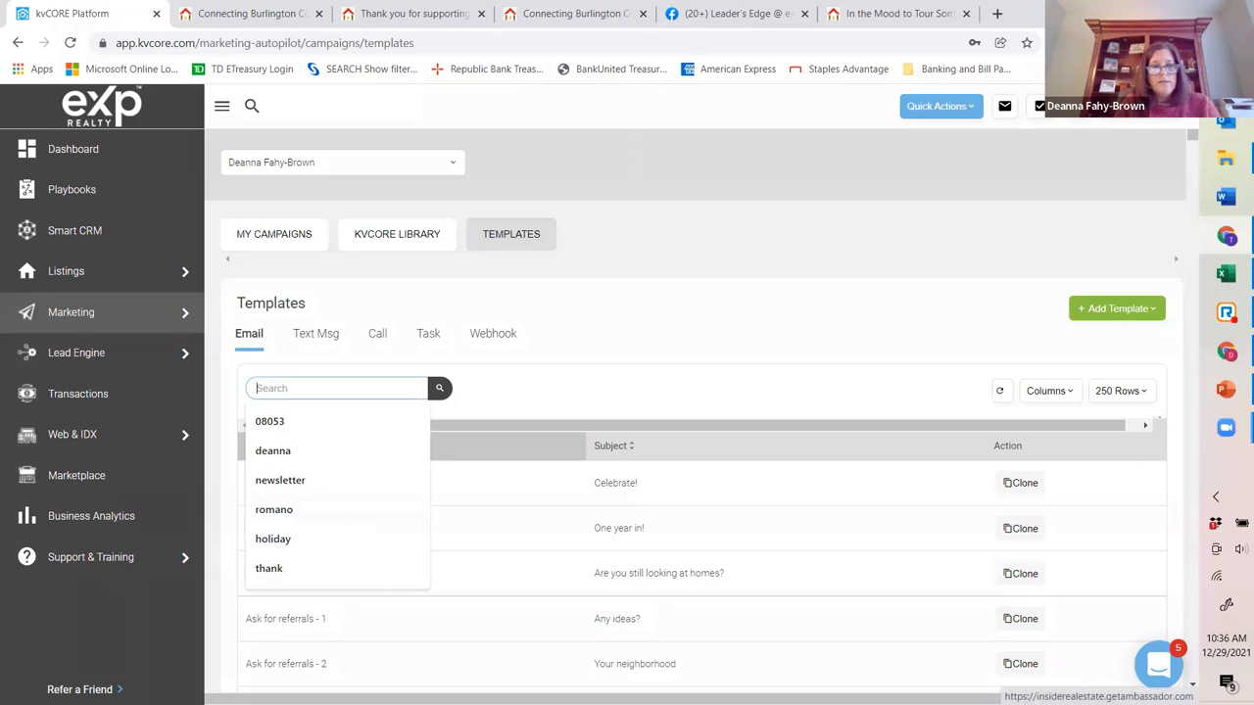
{"action": "type", "text": "thank"}
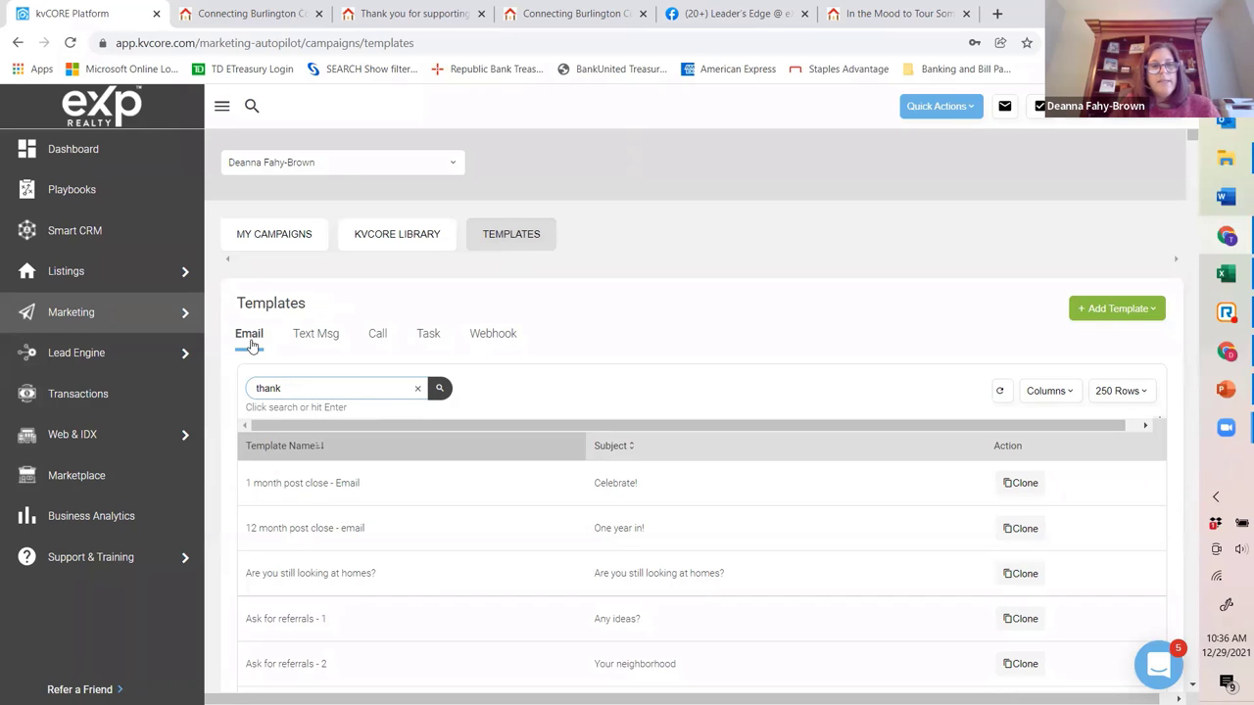
{"action": "left_click", "coordinate": [439, 389]}
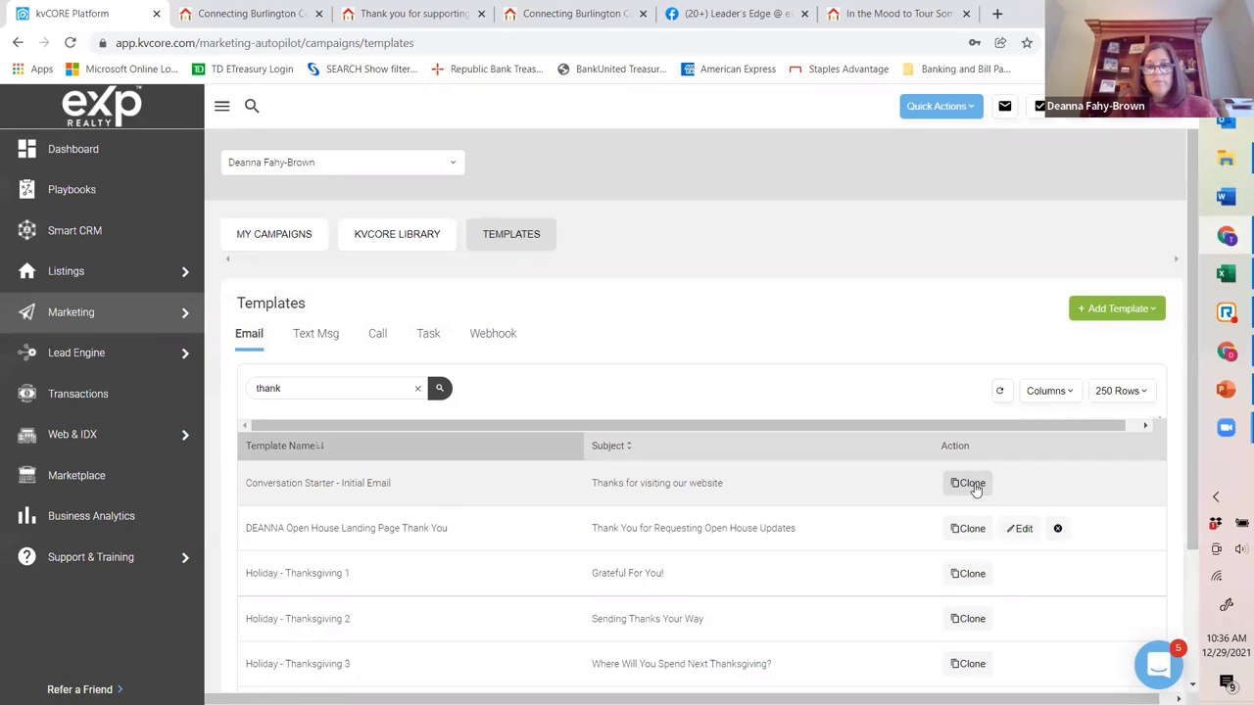
{"action": "left_click", "coordinate": [974, 487]}
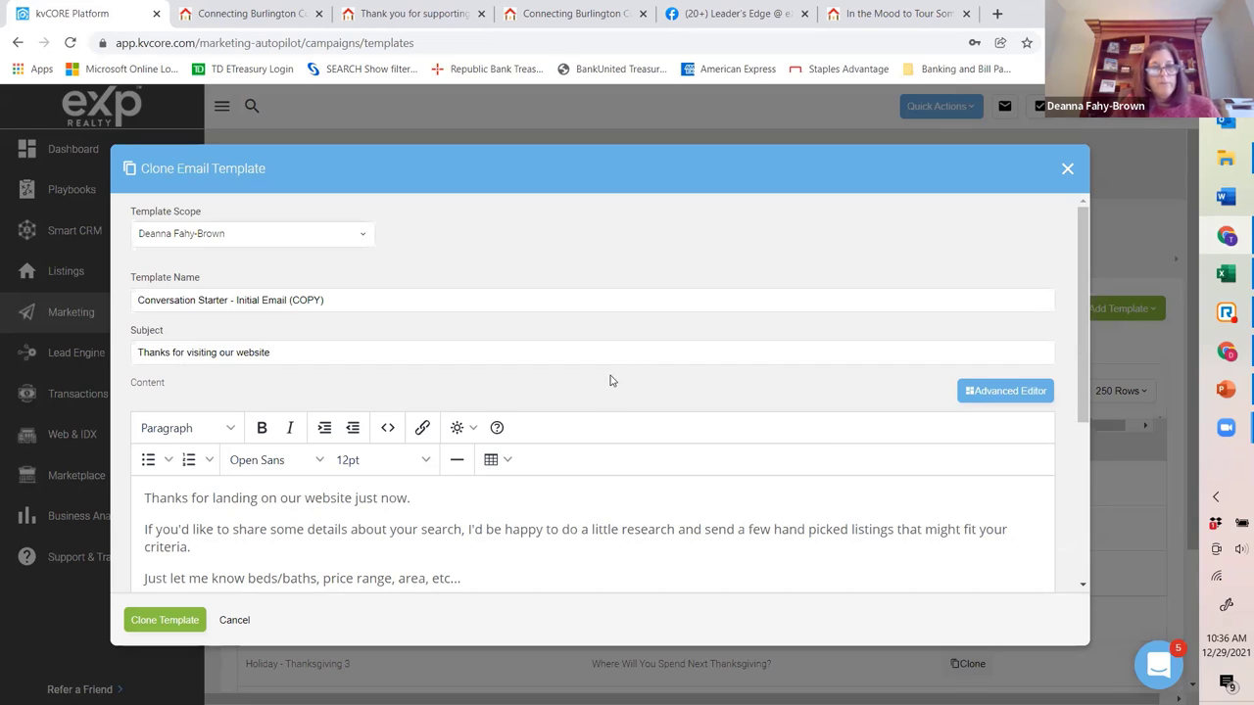
{"action": "scroll", "coordinate": [610, 377], "scroll_direction": "down", "scroll_amount": 1}
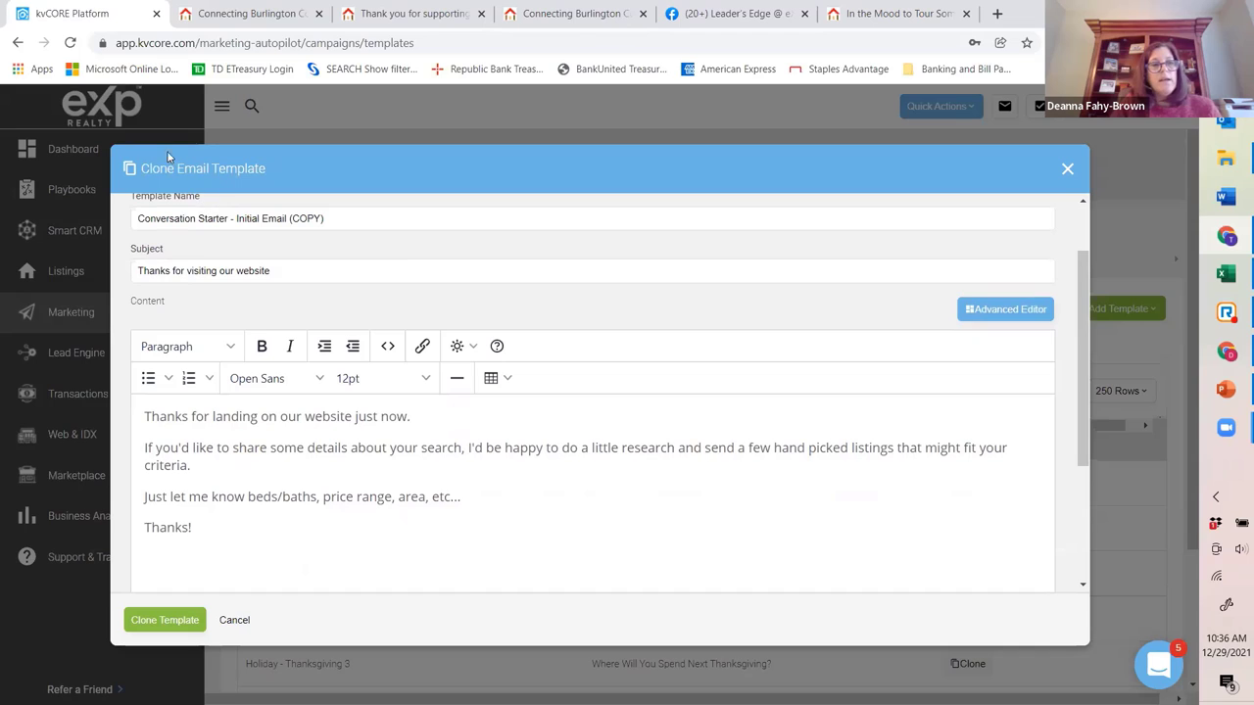
{"action": "scroll", "coordinate": [179, 205], "scroll_direction": "up", "scroll_amount": 1}
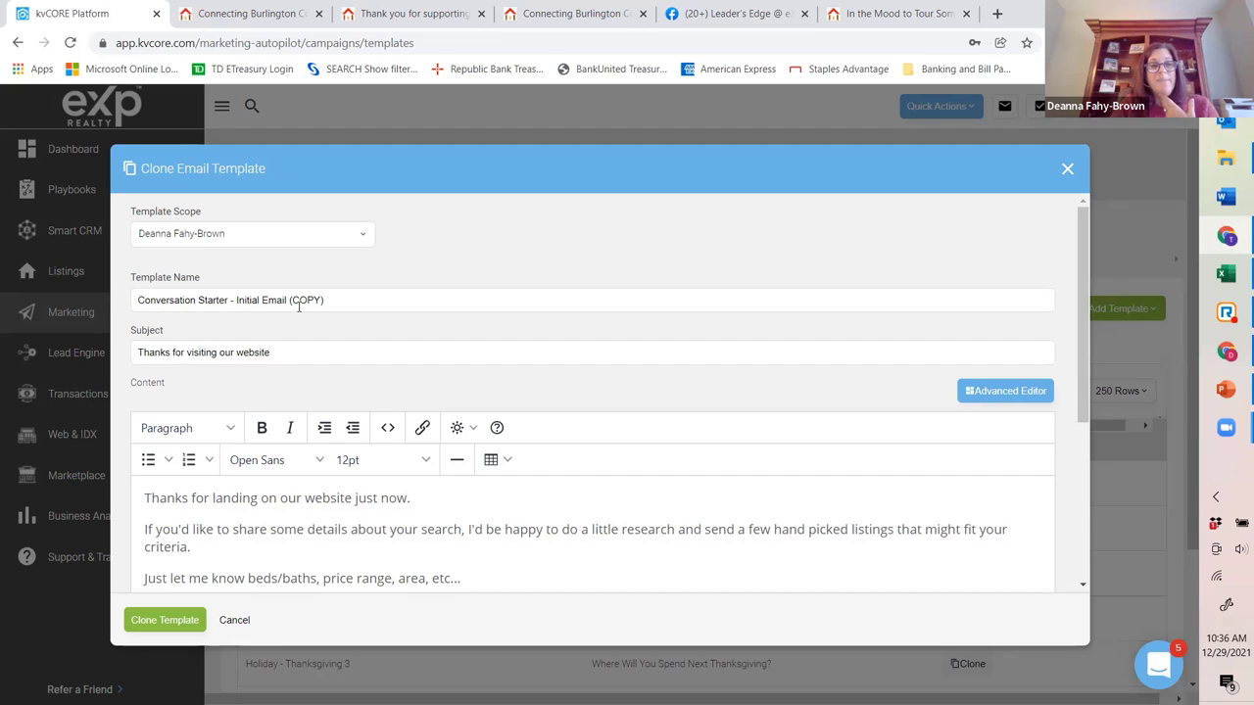
{"action": "left_click", "coordinate": [335, 304]}
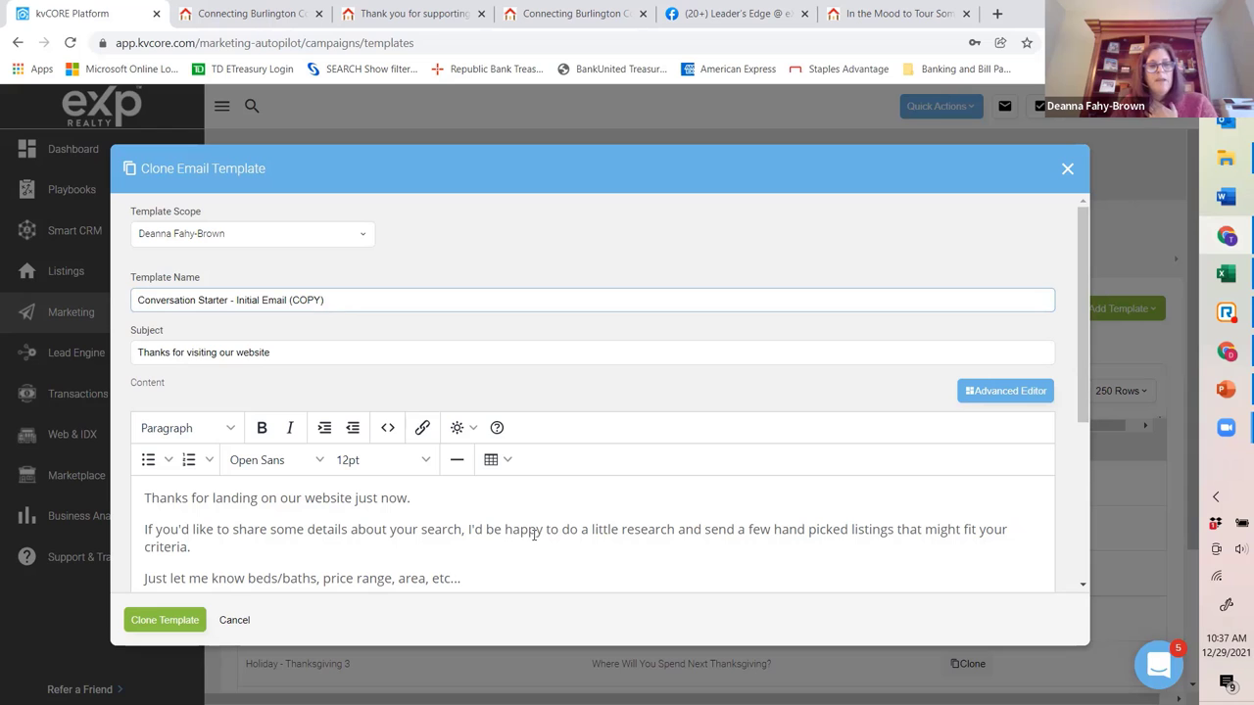
{"action": "scroll", "coordinate": [522, 522], "scroll_direction": "down", "scroll_amount": 2}
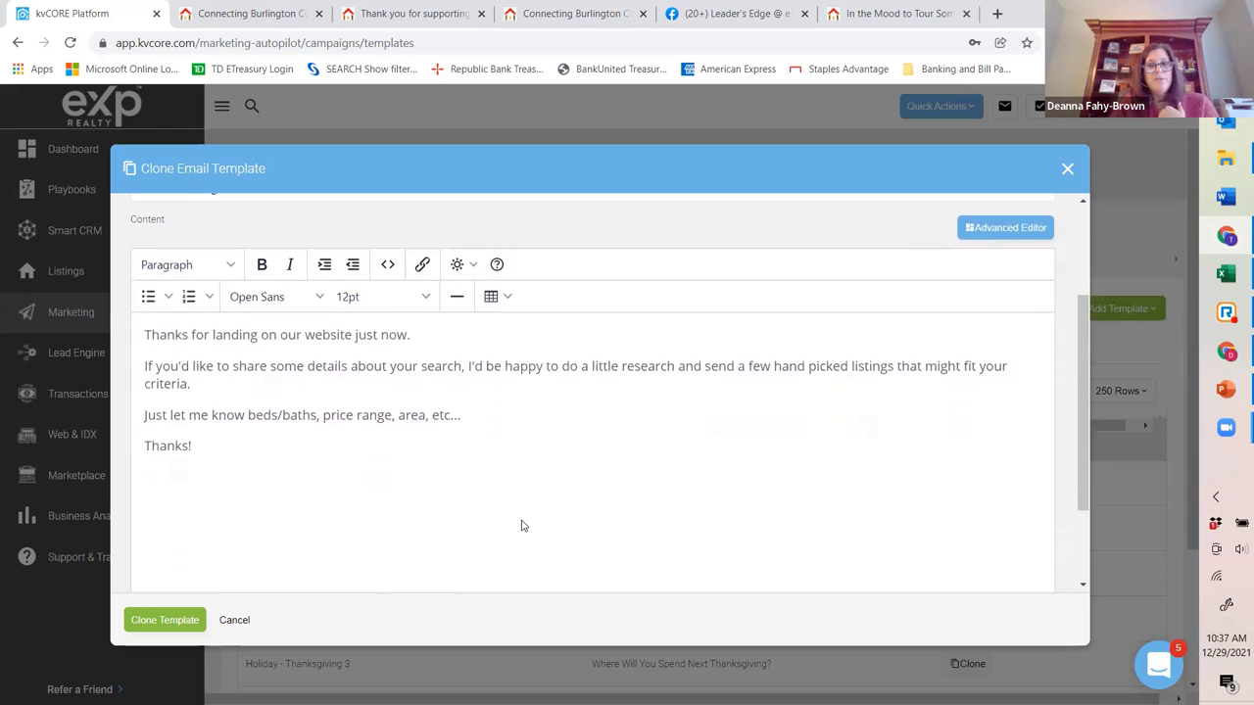
{"action": "scroll", "coordinate": [520, 523], "scroll_direction": "up", "scroll_amount": 2}
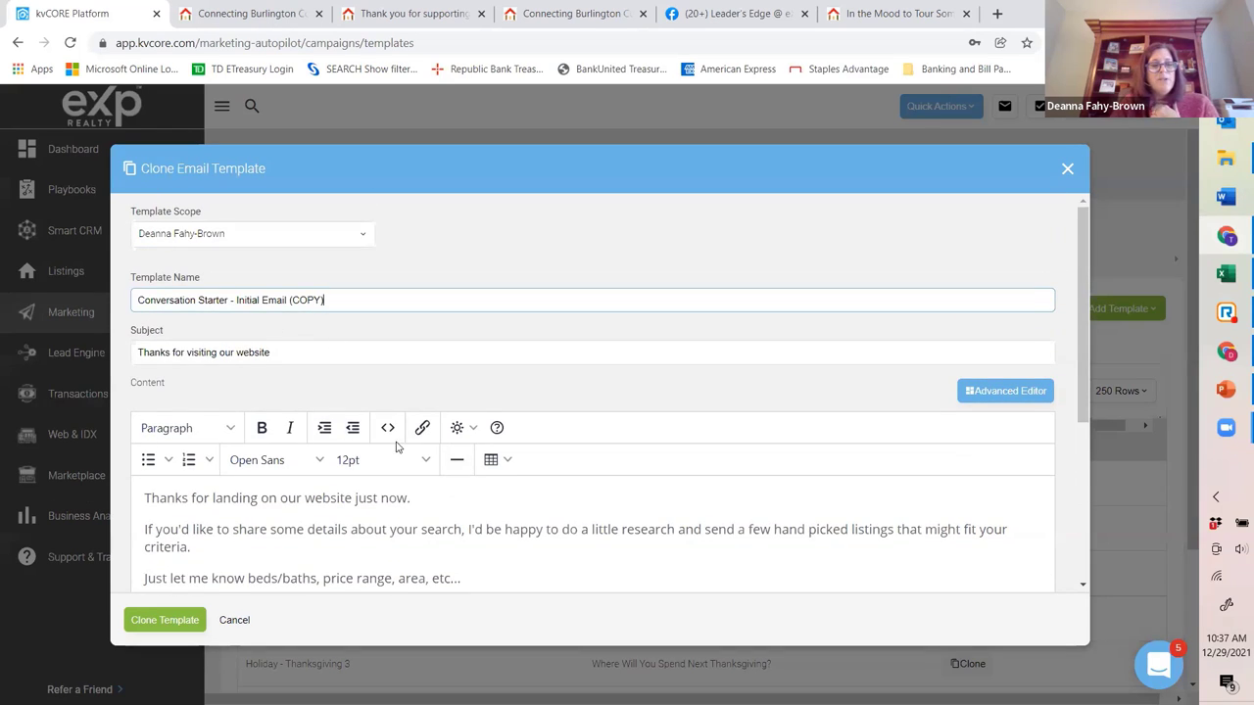
{"action": "scroll", "coordinate": [686, 468], "scroll_direction": "down", "scroll_amount": 1}
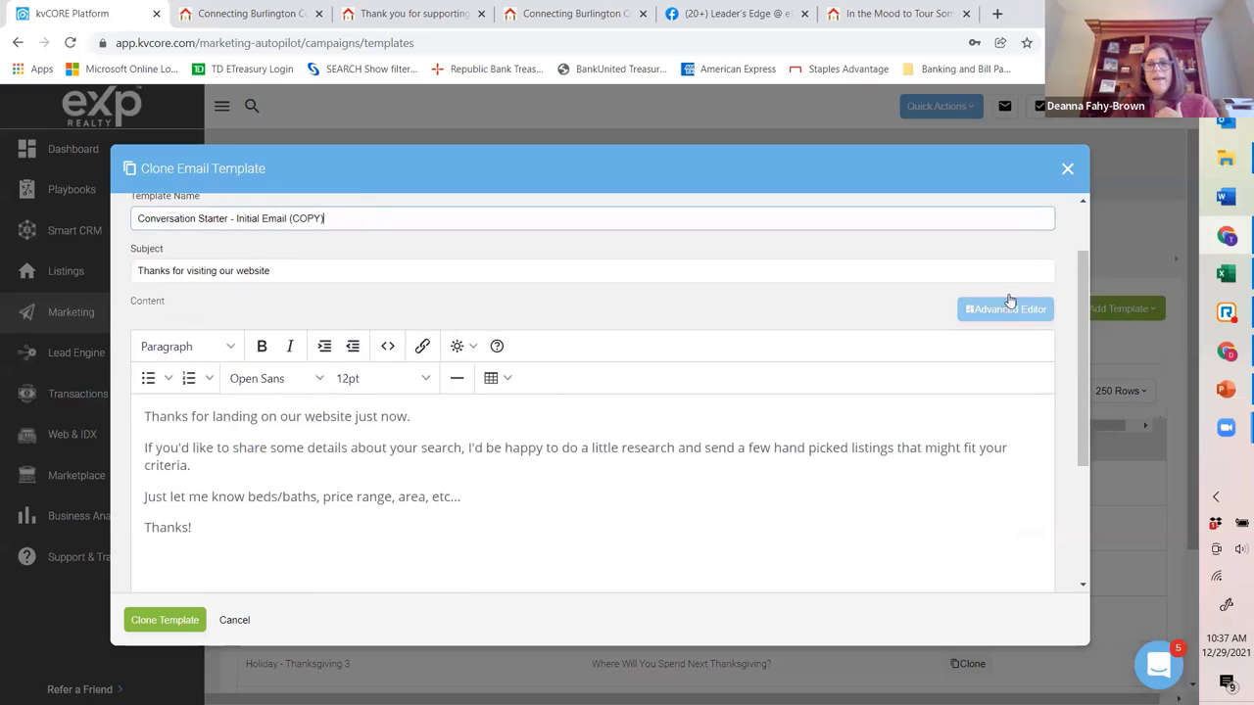
{"action": "scroll", "coordinate": [980, 328], "scroll_direction": "up", "scroll_amount": 1}
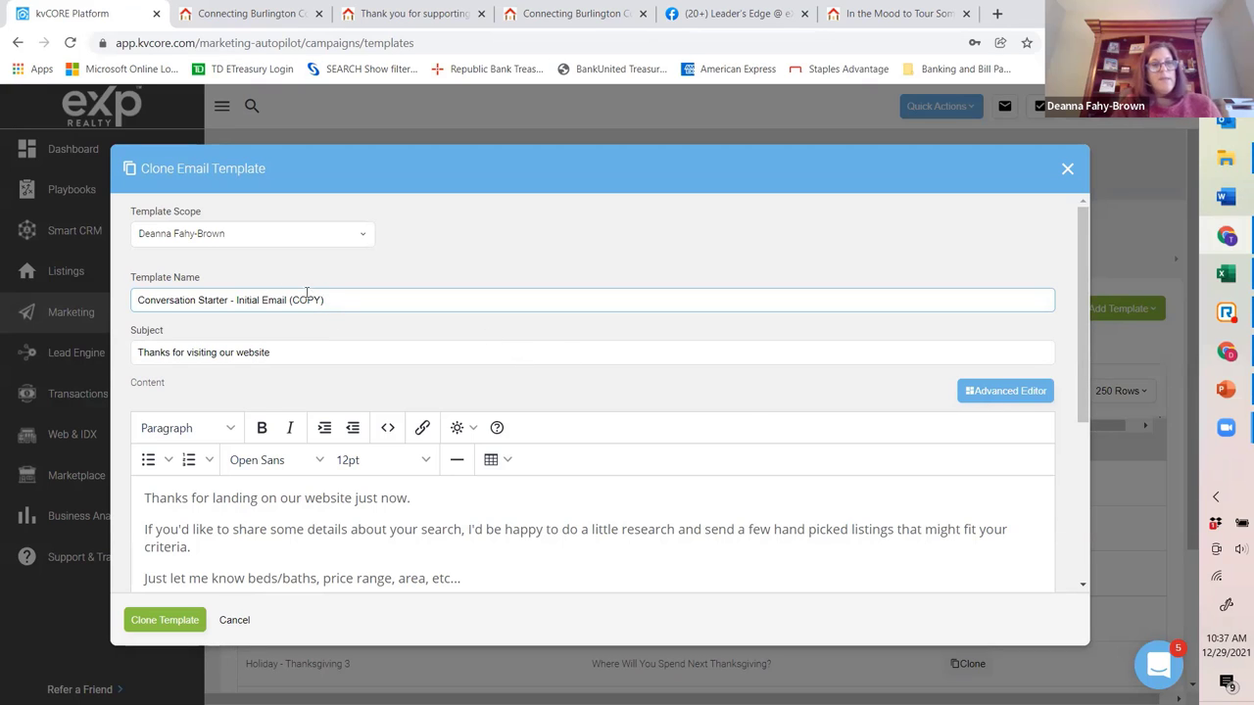
{"action": "left_click_drag", "start_coordinate": [331, 304], "coordinate": [2, 335]}
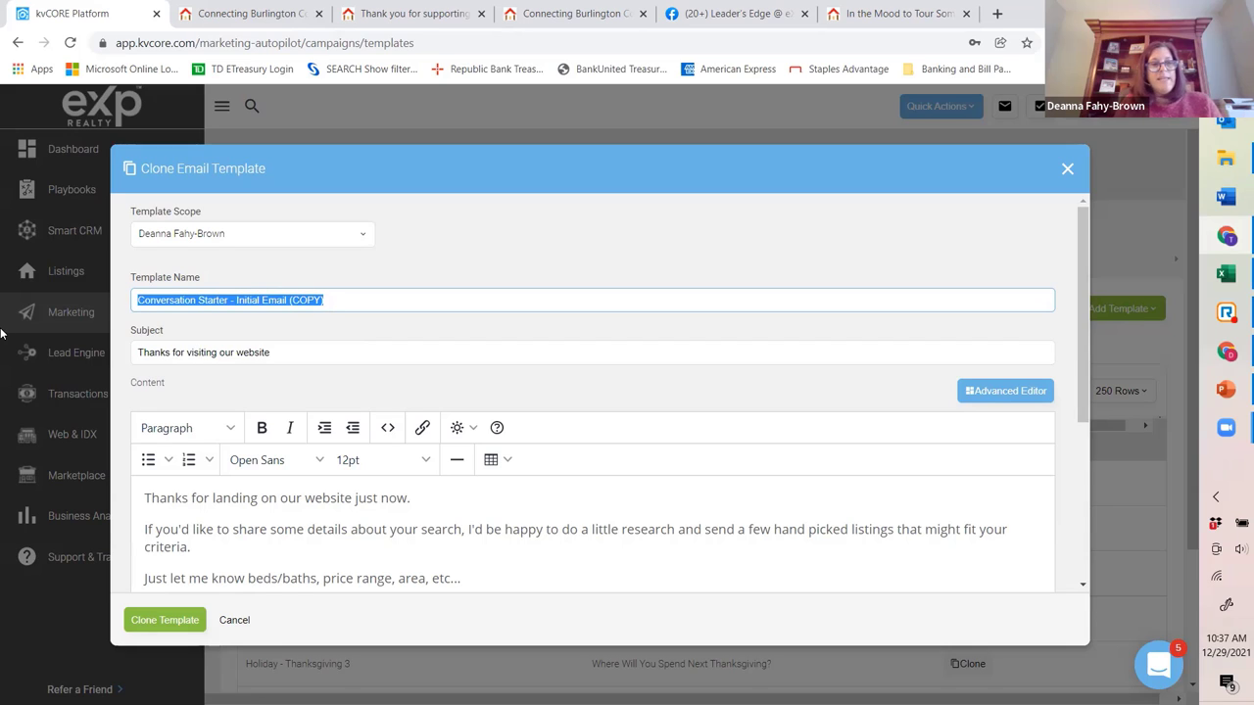
Step: Name the template after the agent plus 'Ice Cream Thank You' with subject 'Thank You for Supporting Marlton Baseball!'
{"action": "type", "text": "DEANNA"}
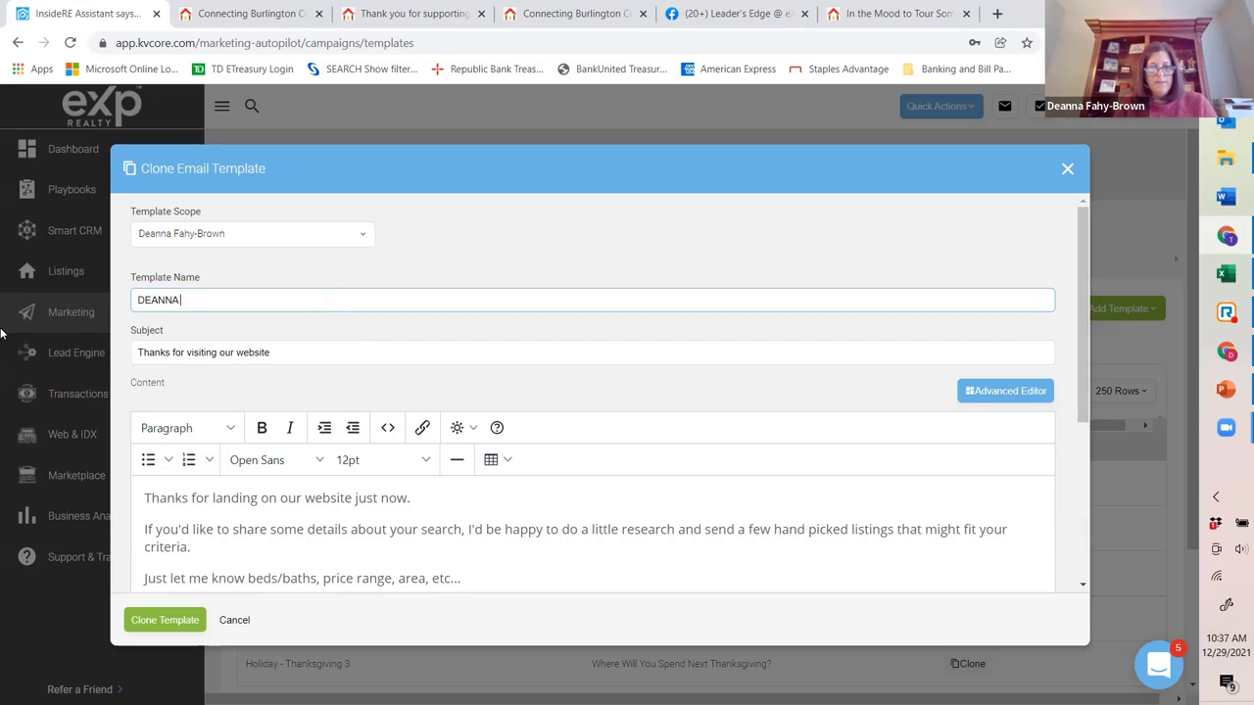
{"action": "type", "text": "Ice Cea"}
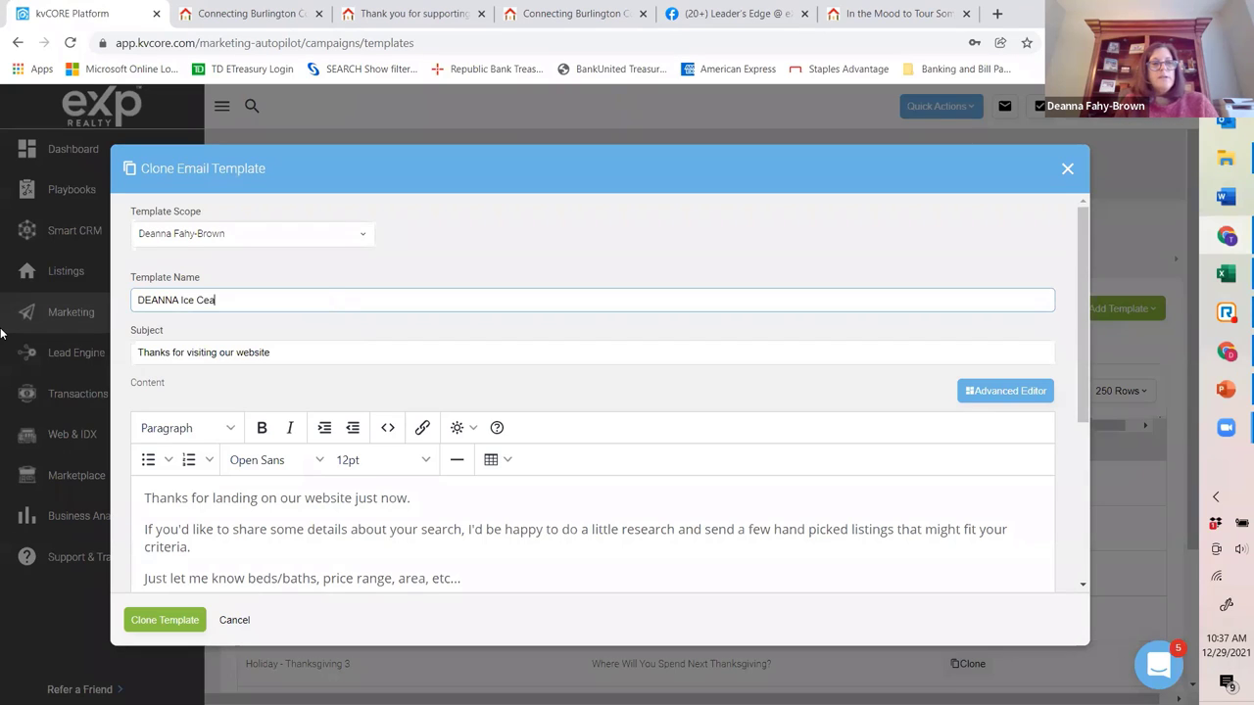
{"action": "key", "text": "BackSpace"}
{"action": "key", "text": "BackSpace"}
{"action": "type", "text": "ream Tah"}
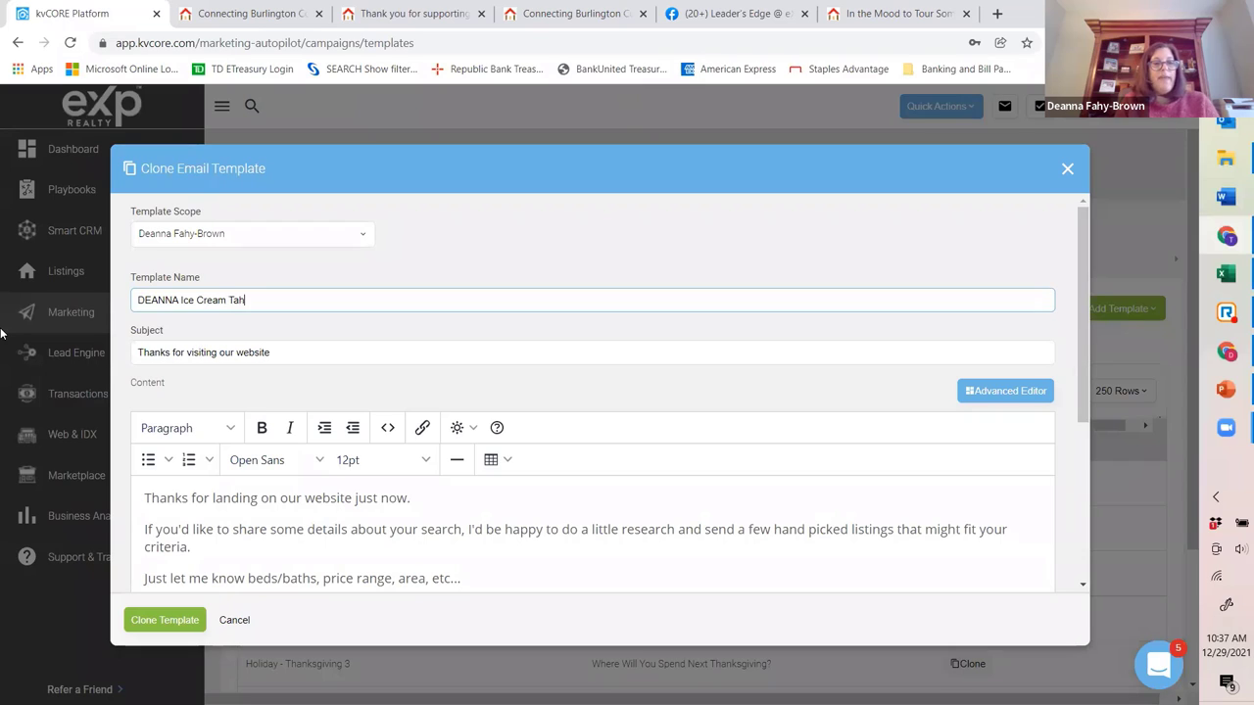
{"action": "type", "text": "nk han"}
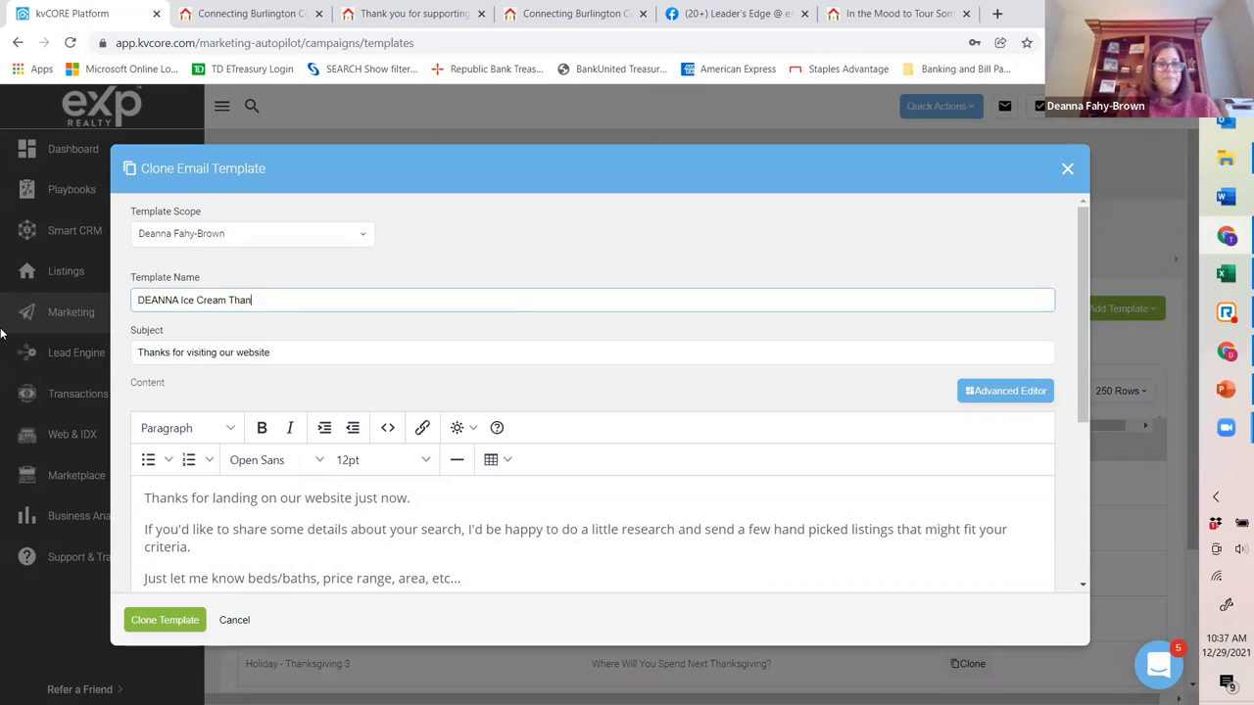
{"action": "type", "text": "k You"}
{"action": "left_click_drag", "start_coordinate": [280, 351], "coordinate": [110, 355]}
{"action": "type", "text": "Thank"}
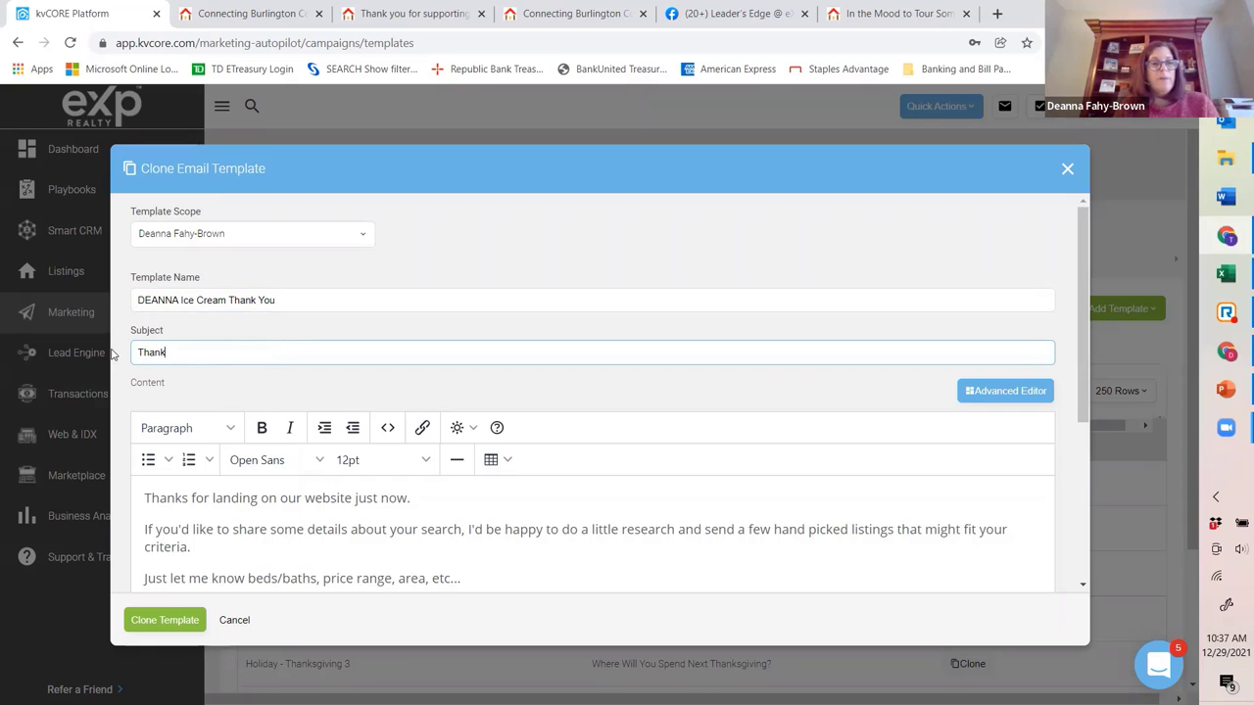
{"action": "type", "text": " Yo"}
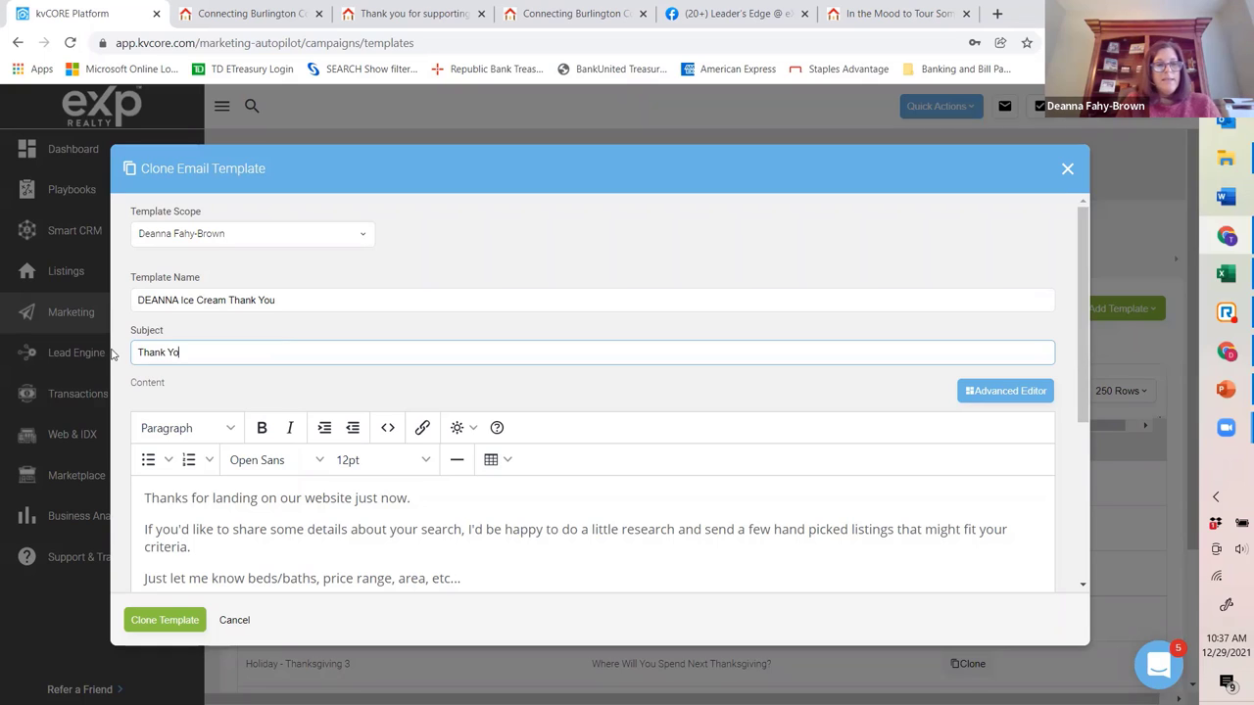
{"action": "type", "text": "u for Supporting Marlton Baseball"}
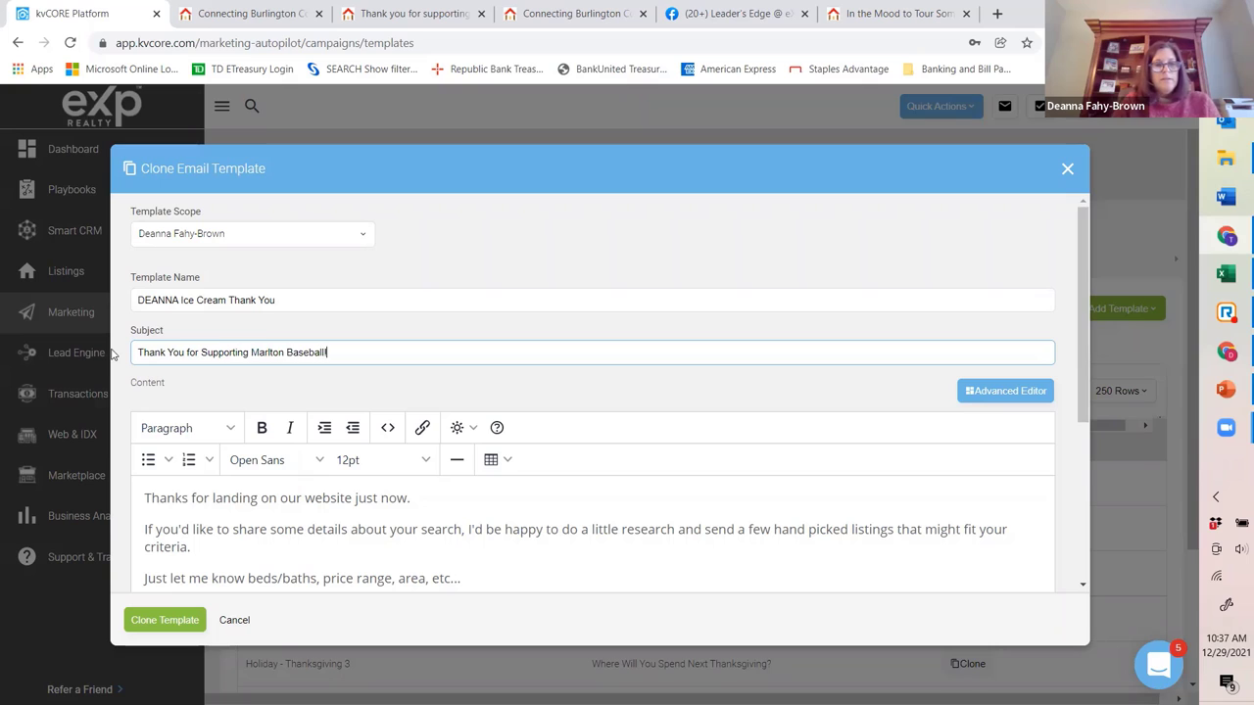
{"action": "scroll", "coordinate": [780, 338], "scroll_direction": "down", "scroll_amount": 2}
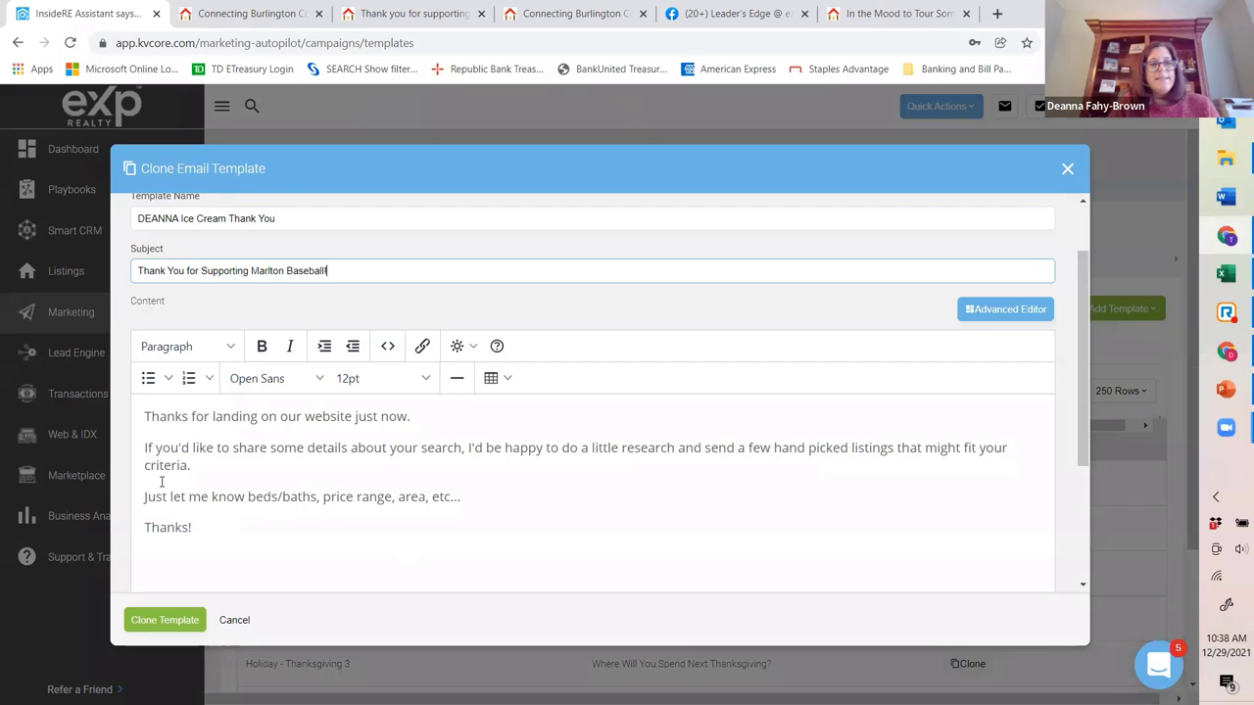
{"action": "left_click_drag", "start_coordinate": [253, 529], "coordinate": [137, 421]}
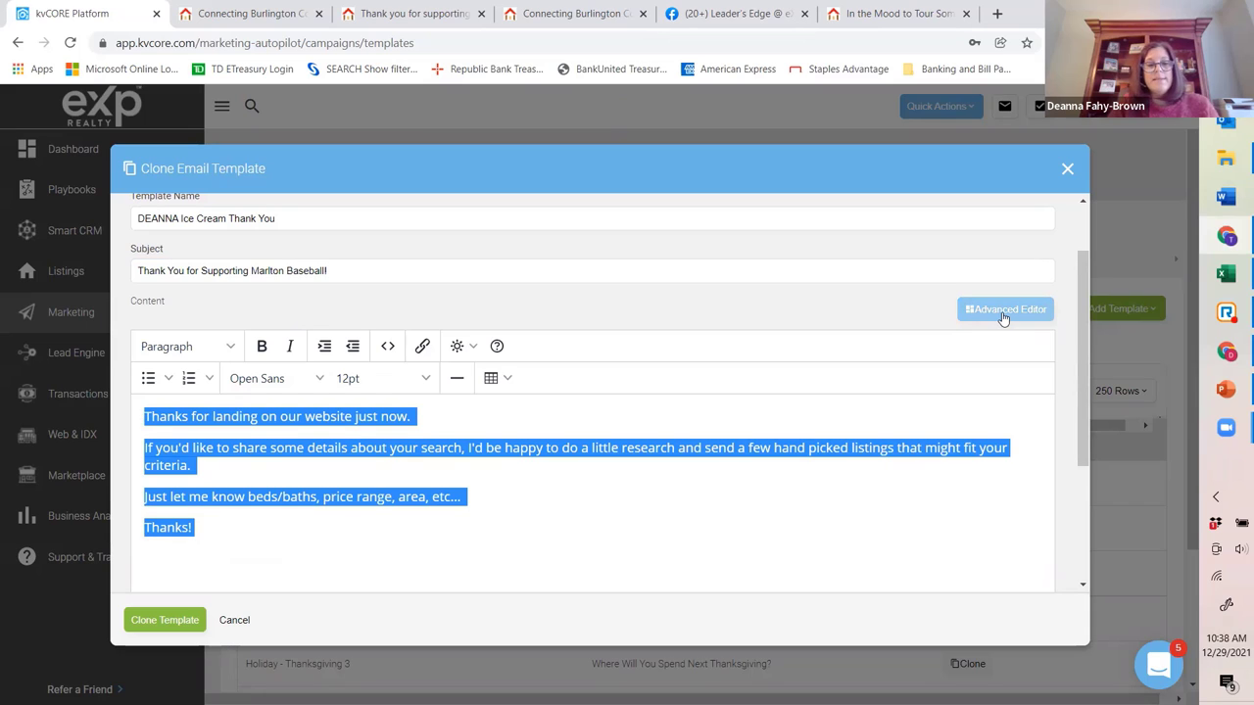
Step: Copy the old email body and switch the template to the Advanced drag-and-drop editor
{"action": "right_click", "coordinate": [203, 456]}
{"action": "left_click", "coordinate": [183, 263]}
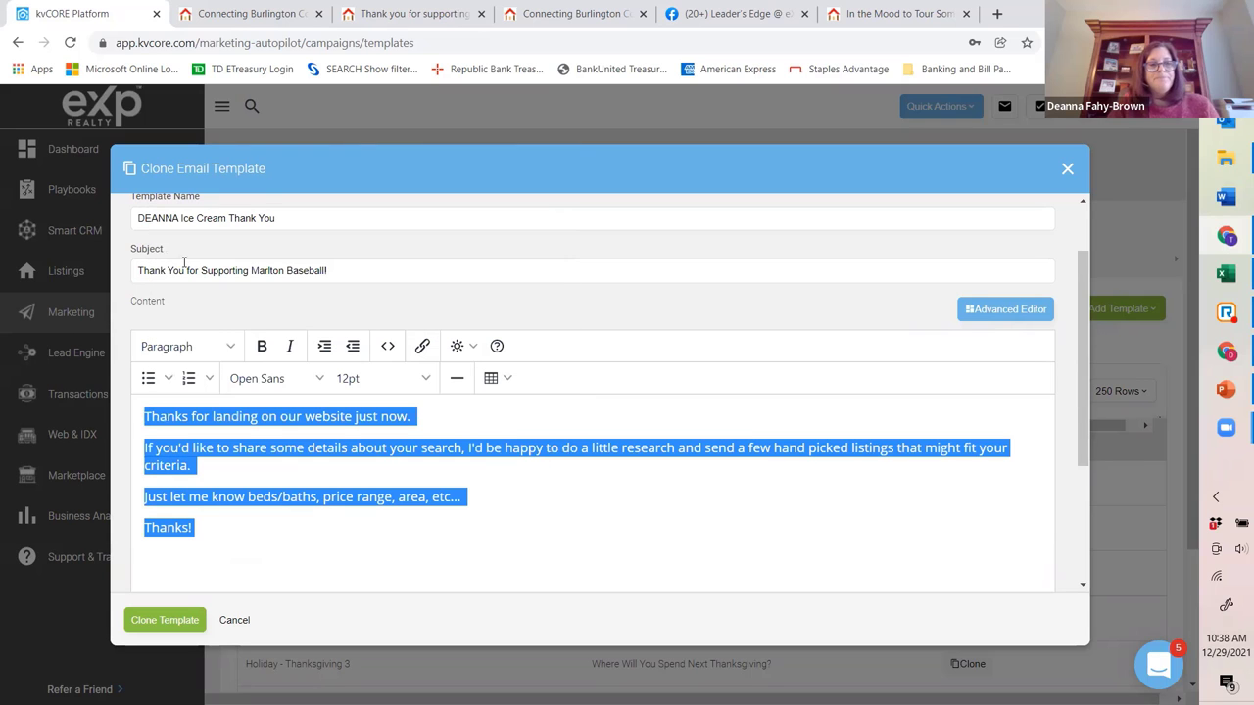
{"action": "left_click", "coordinate": [1009, 312]}
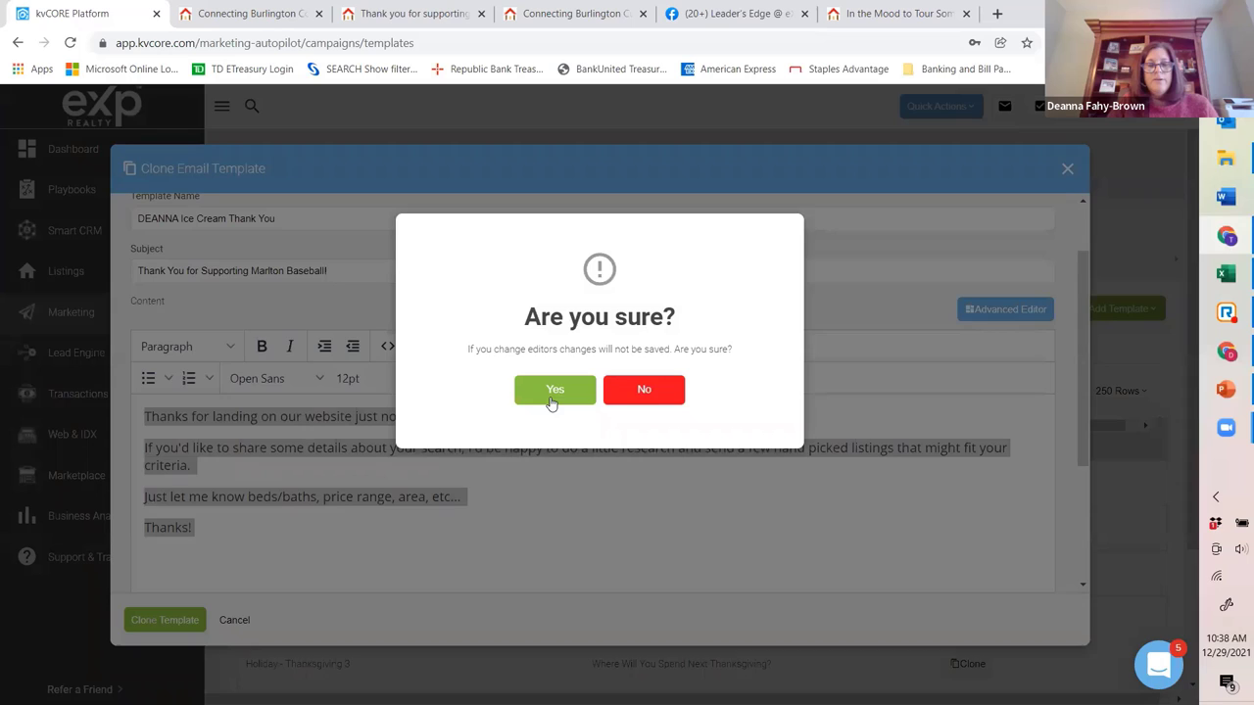
{"action": "left_click", "coordinate": [550, 394]}
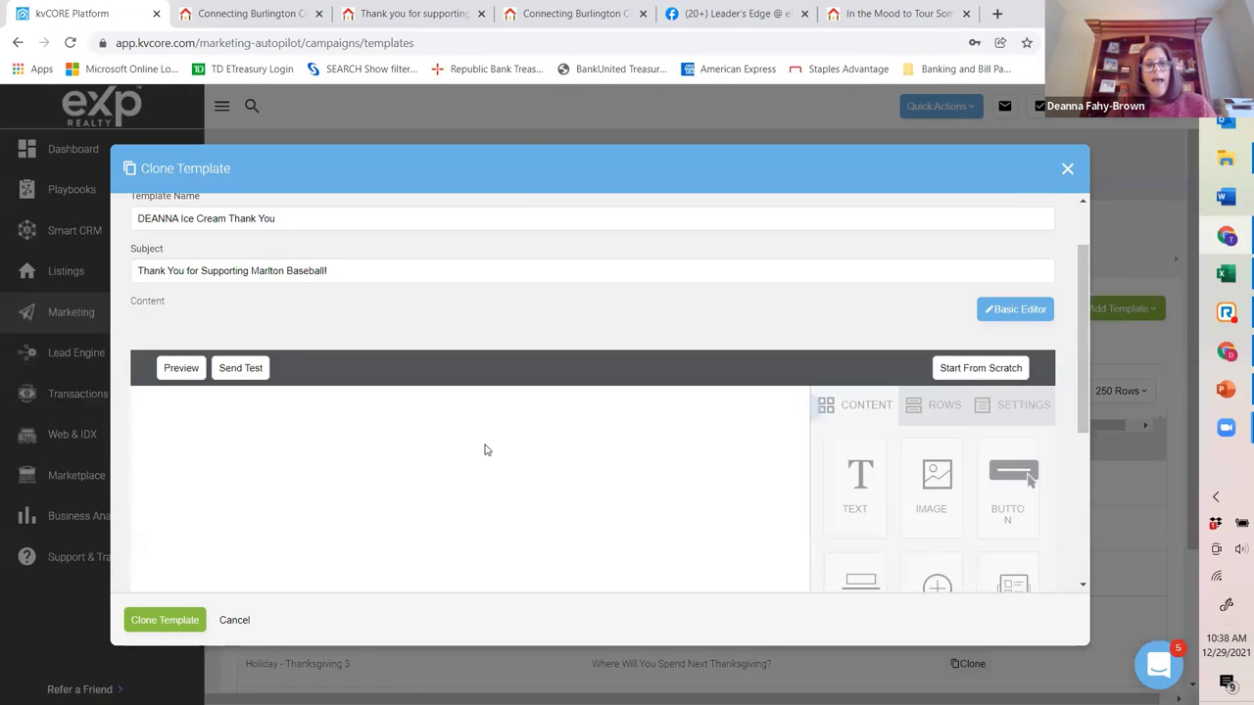
Step: Place an image block at the top of the blank email
{"action": "scroll", "coordinate": [250, 276], "scroll_direction": "up", "scroll_amount": 1}
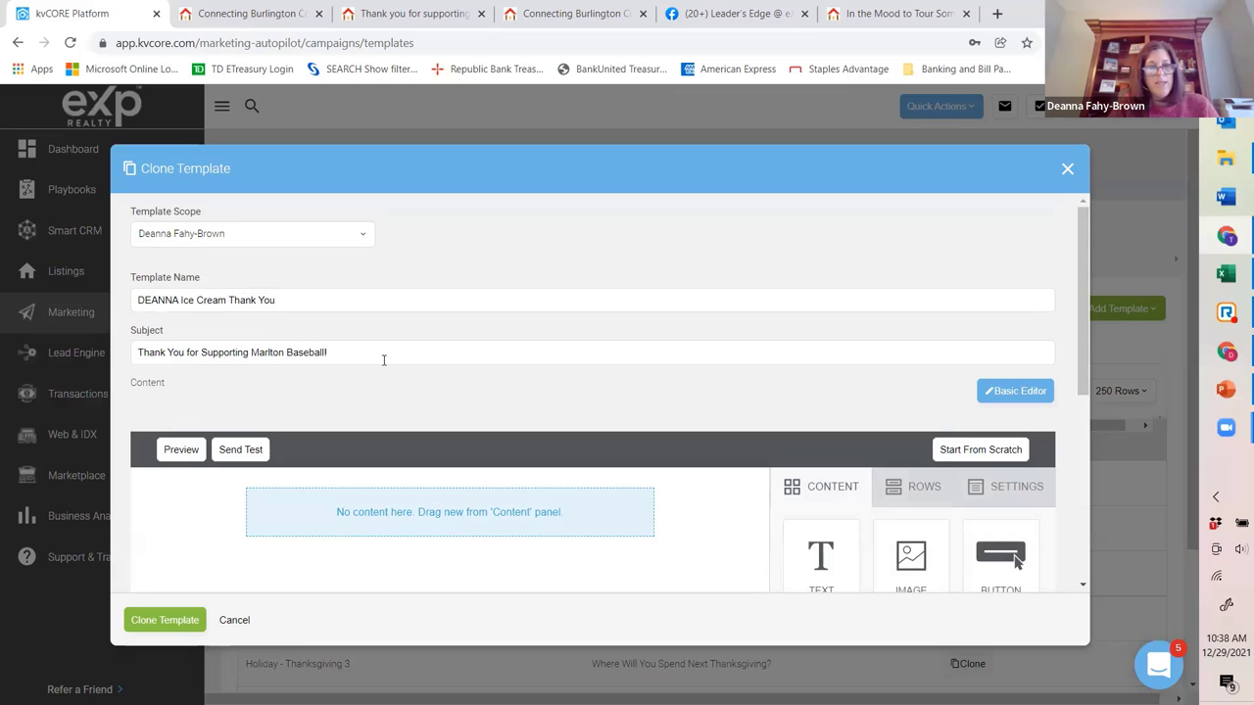
{"action": "scroll", "coordinate": [420, 447], "scroll_direction": "down", "scroll_amount": 2}
{"action": "scroll", "coordinate": [496, 461], "scroll_direction": "down", "scroll_amount": 1}
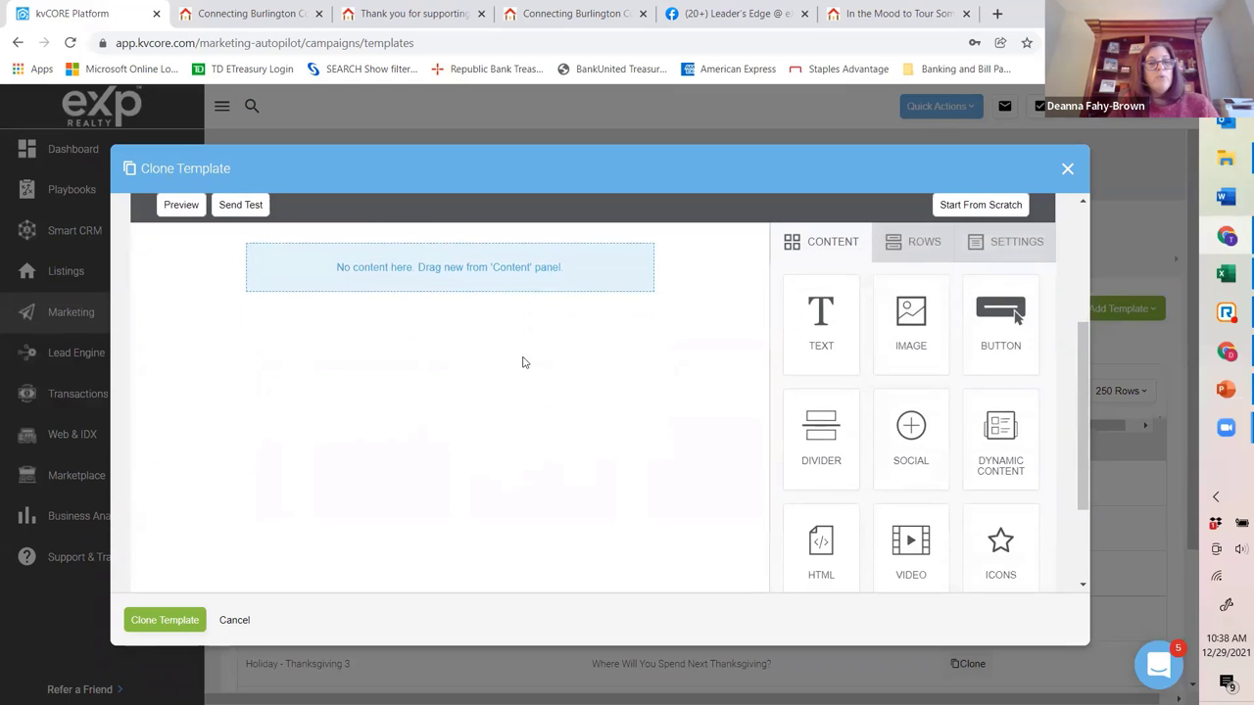
{"action": "scroll", "coordinate": [535, 437], "scroll_direction": "down", "scroll_amount": 2}
{"action": "scroll", "coordinate": [526, 442], "scroll_direction": "up", "scroll_amount": 3}
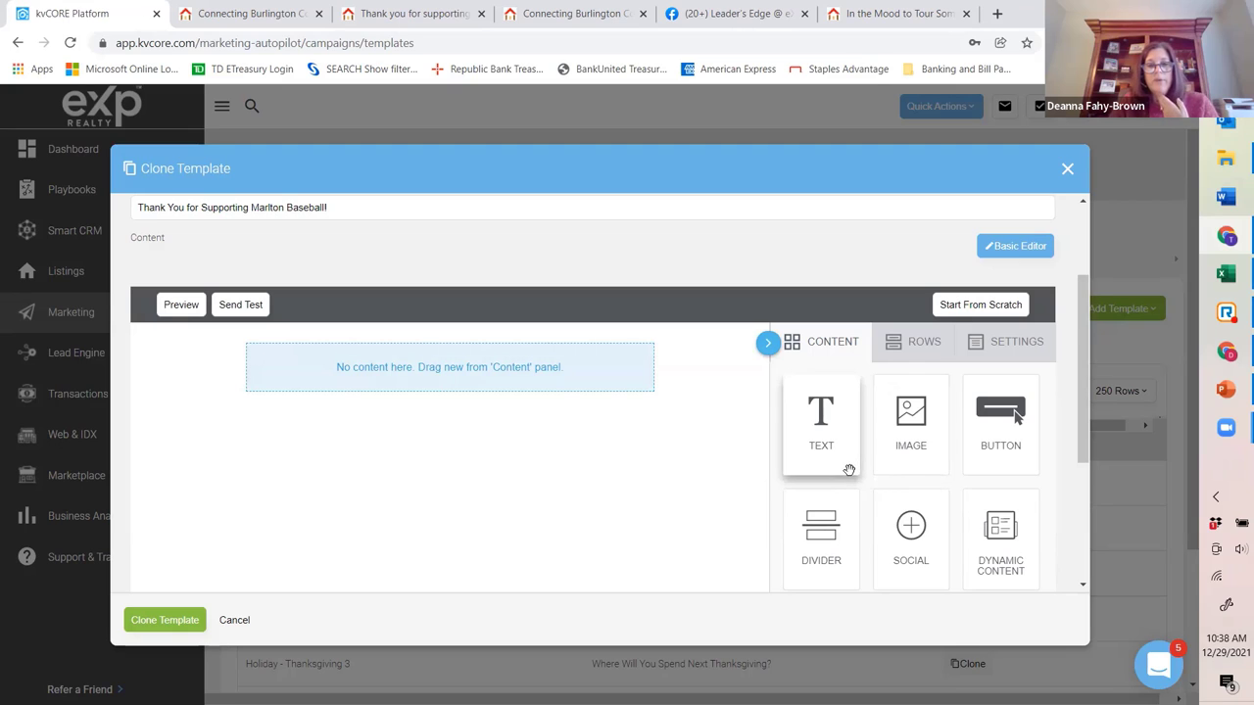
{"action": "left_click_drag", "start_coordinate": [898, 453], "coordinate": [384, 317]}
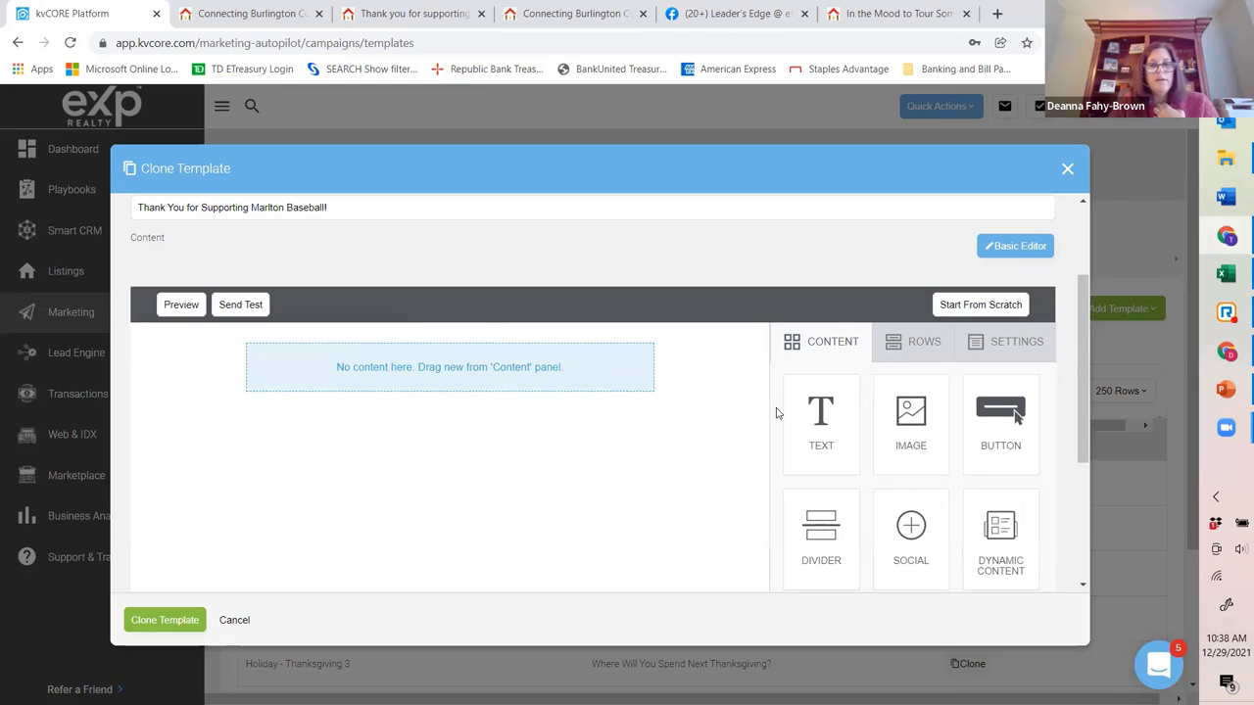
{"action": "left_click_drag", "start_coordinate": [910, 442], "coordinate": [405, 347]}
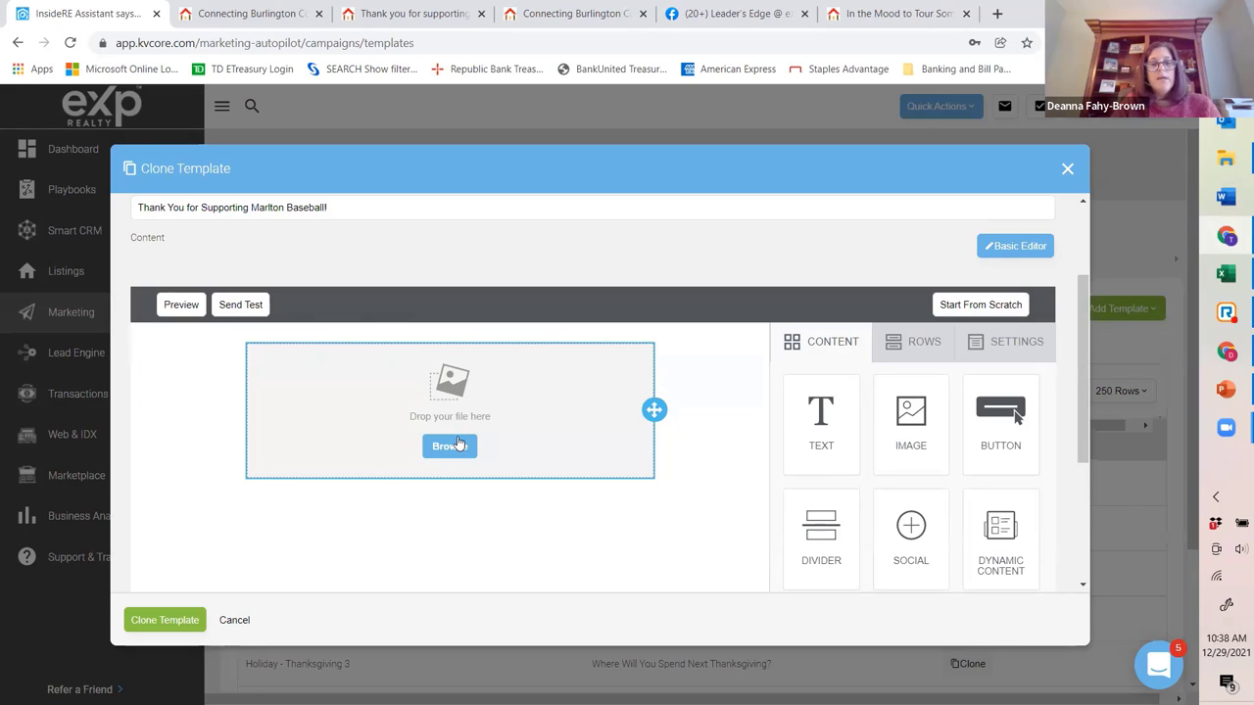
Step: Add a text block below the image and paste the copied message over its placeholder text
{"action": "left_click_drag", "start_coordinate": [827, 437], "coordinate": [399, 477]}
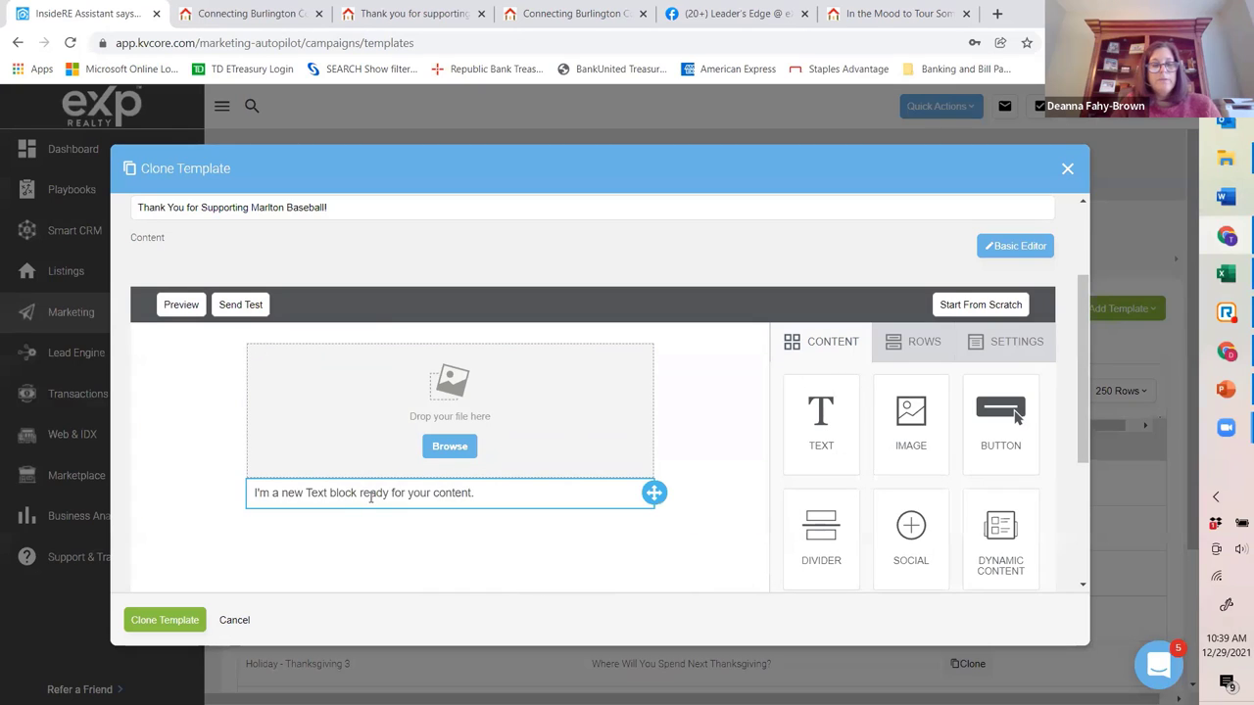
{"action": "left_click", "coordinate": [361, 493]}
{"action": "left_click_drag", "start_coordinate": [480, 494], "coordinate": [252, 493]}
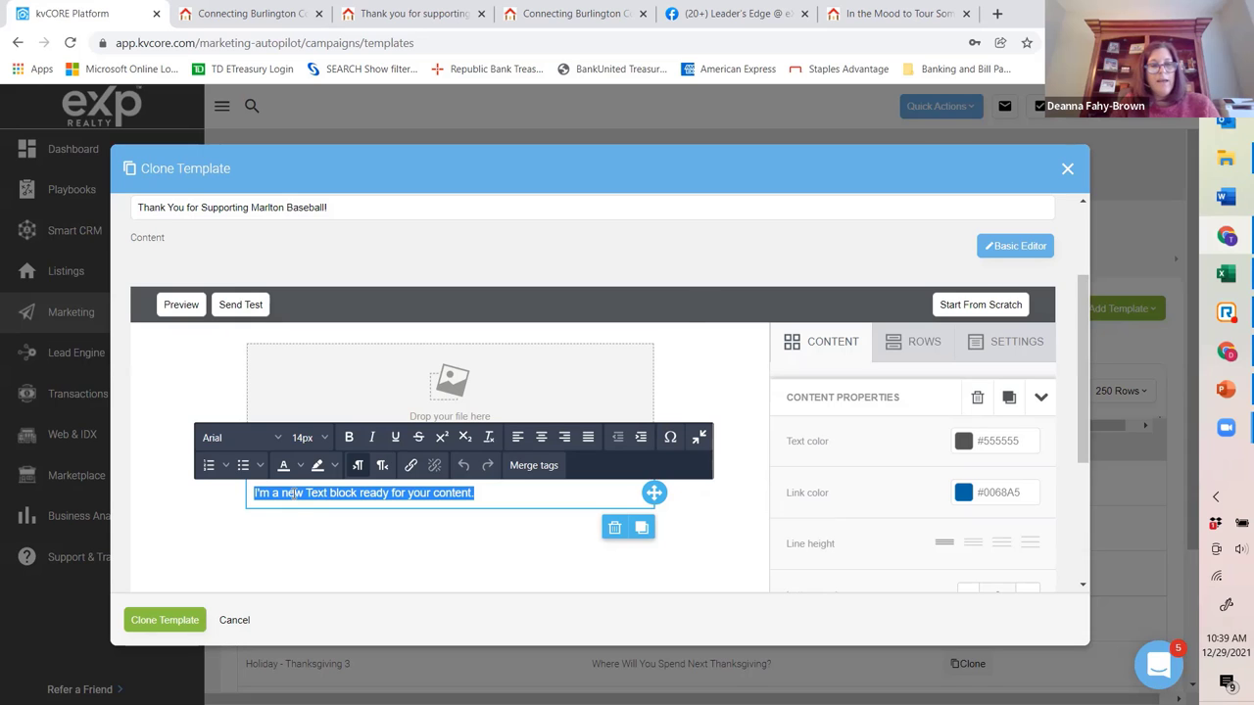
{"action": "right_click", "coordinate": [295, 493]}
{"action": "left_click", "coordinate": [316, 316]}
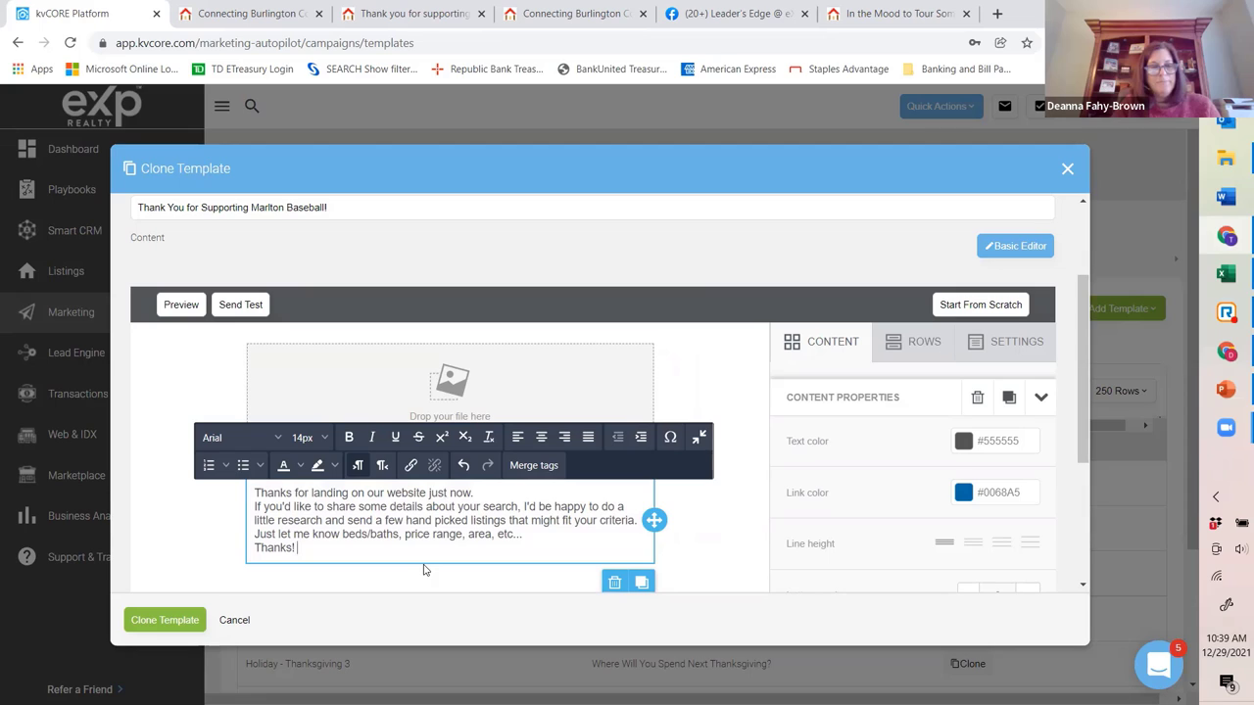
{"action": "left_click", "coordinate": [519, 397]}
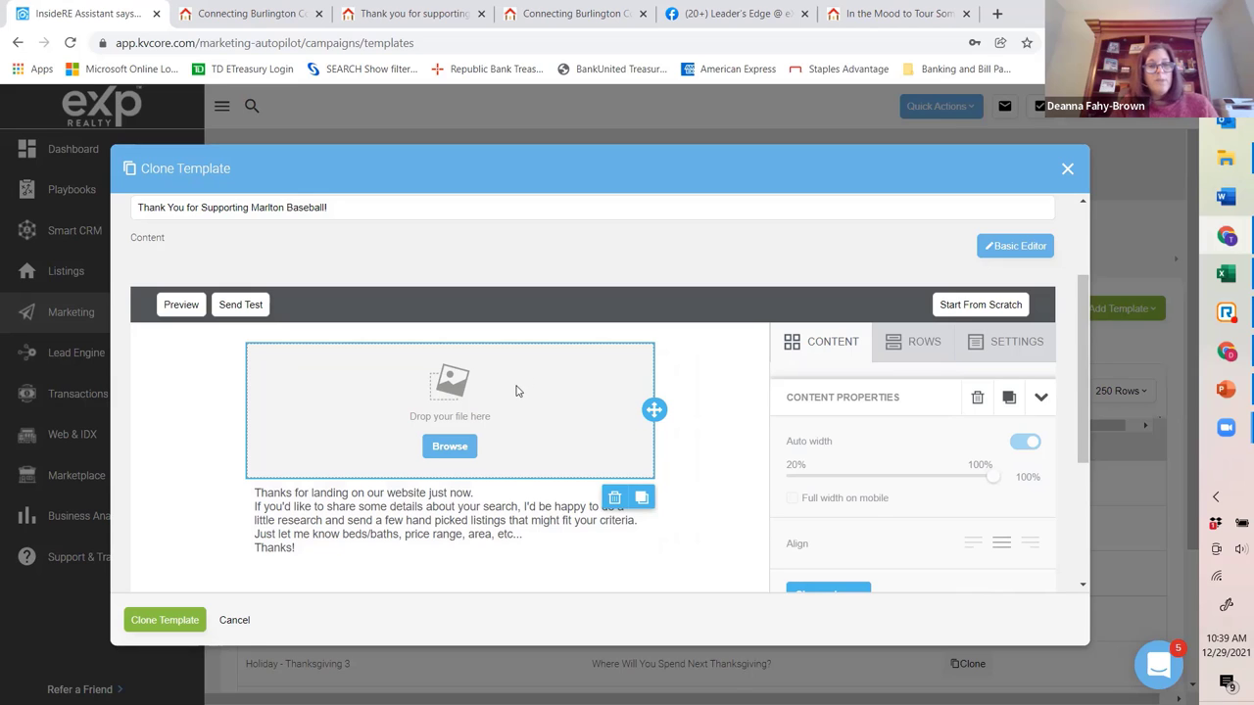
Step: Upload shutterstock_505106287.jpg from Downloads and insert it into the email's image block
{"action": "left_click", "coordinate": [450, 446]}
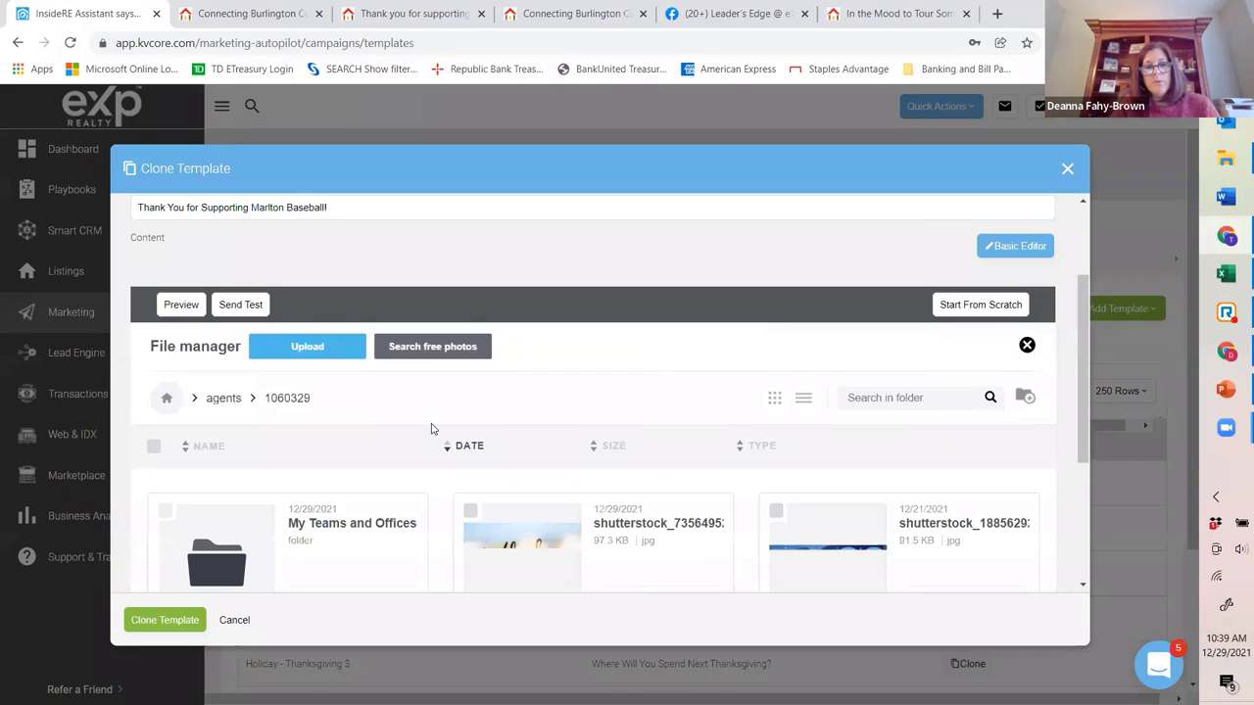
{"action": "scroll", "coordinate": [434, 462], "scroll_direction": "down", "scroll_amount": 2}
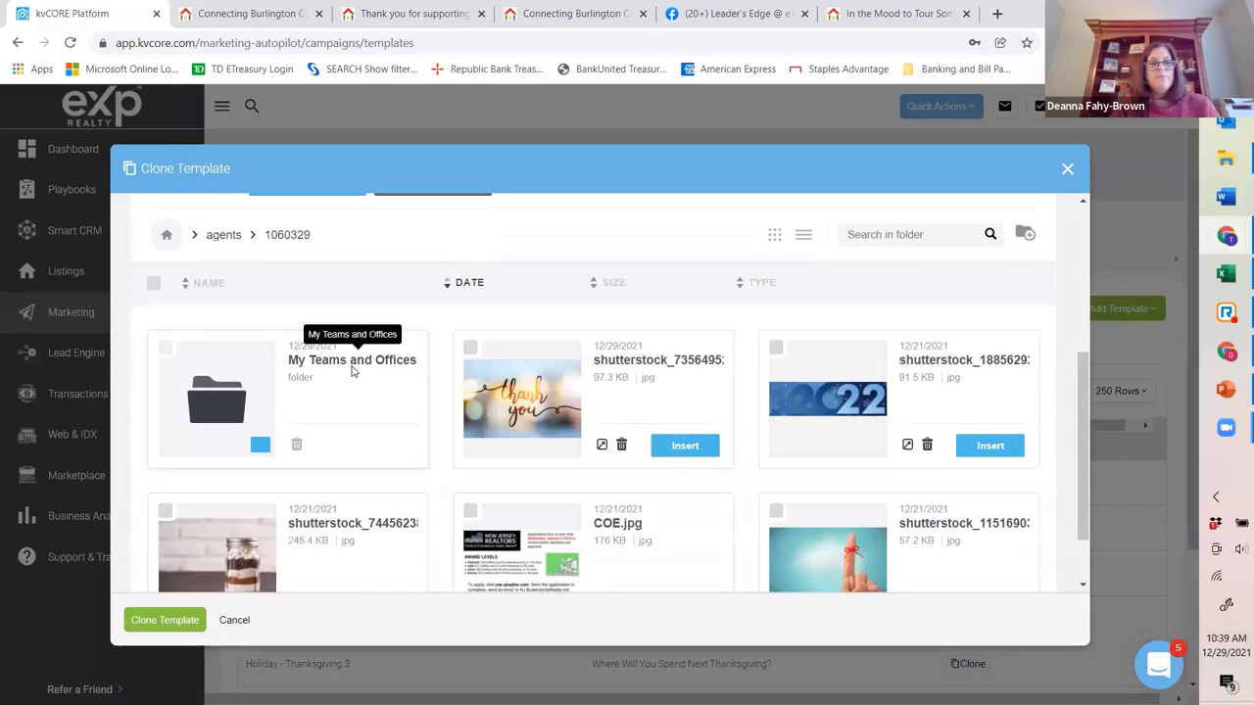
{"action": "scroll", "coordinate": [349, 369], "scroll_direction": "up", "scroll_amount": 2}
{"action": "left_click", "coordinate": [305, 354]}
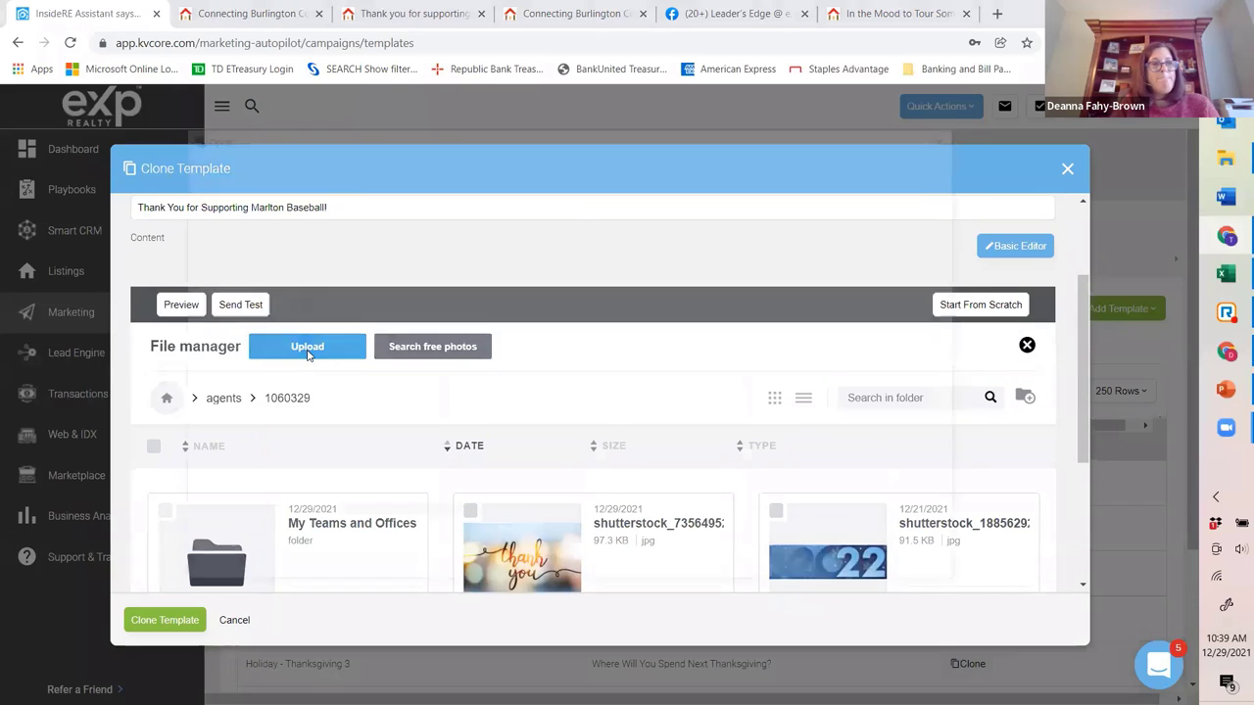
{"action": "left_click", "coordinate": [392, 260]}
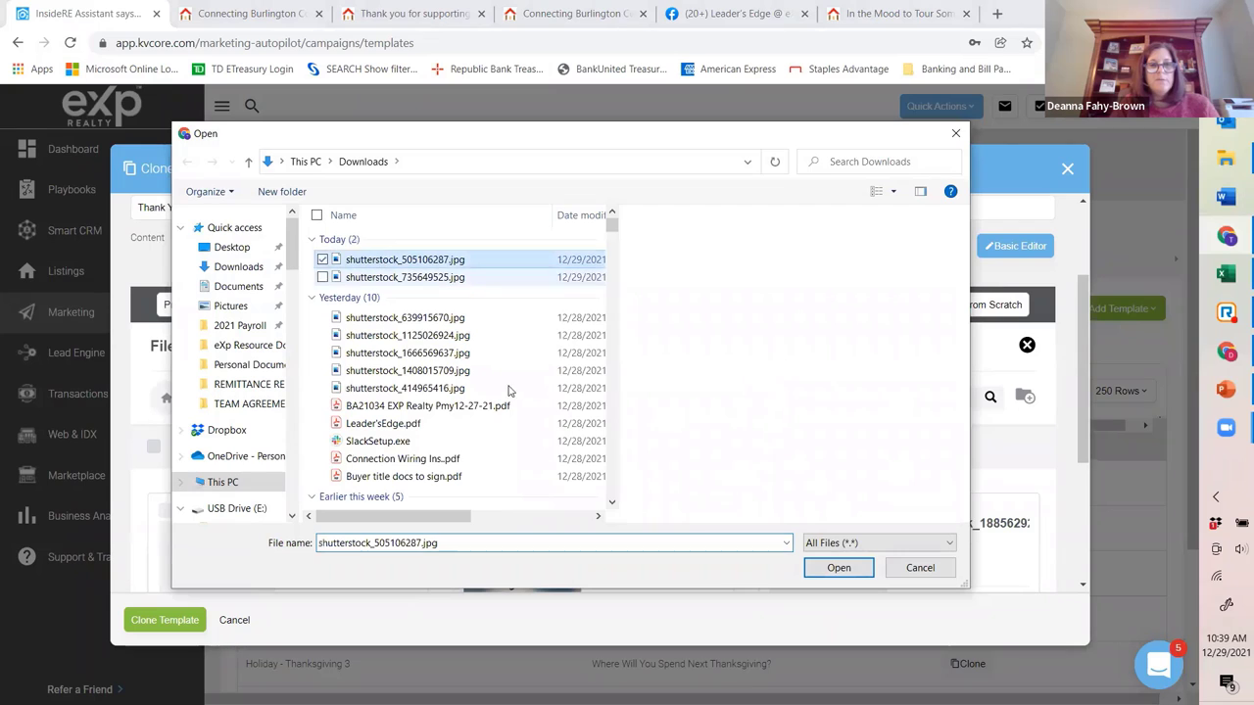
{"action": "left_click", "coordinate": [839, 568]}
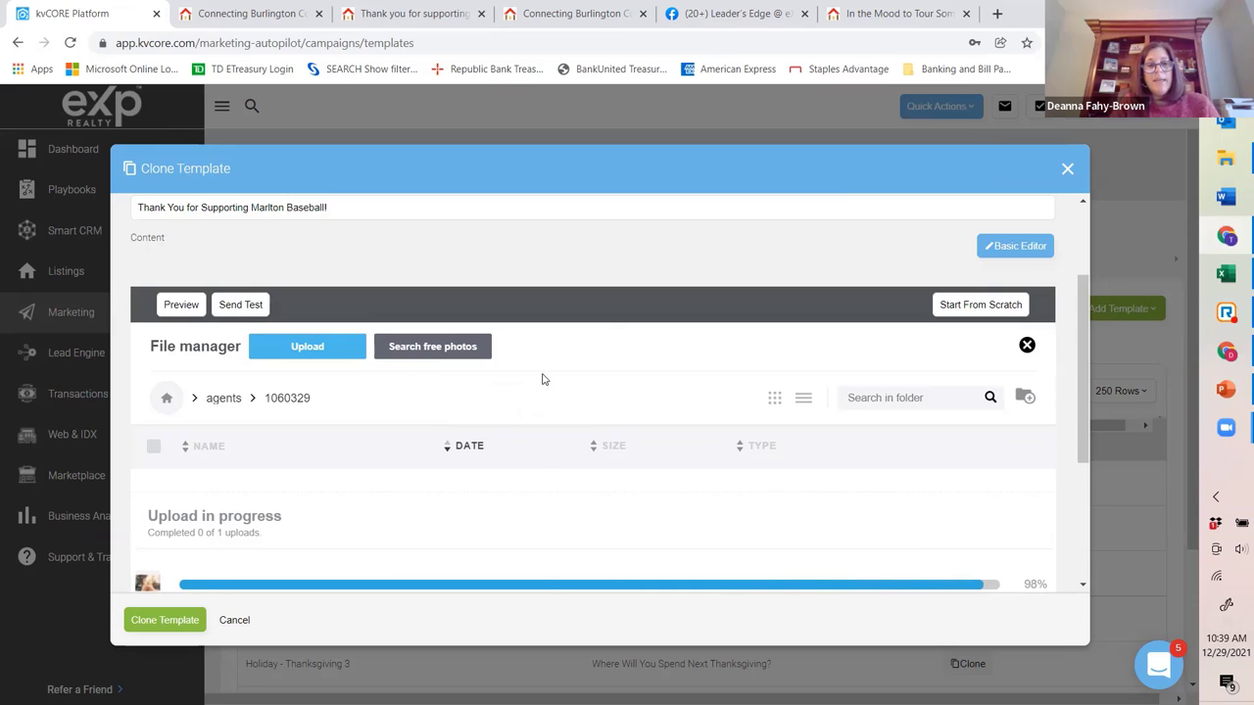
{"action": "scroll", "coordinate": [544, 379], "scroll_direction": "down", "scroll_amount": 1}
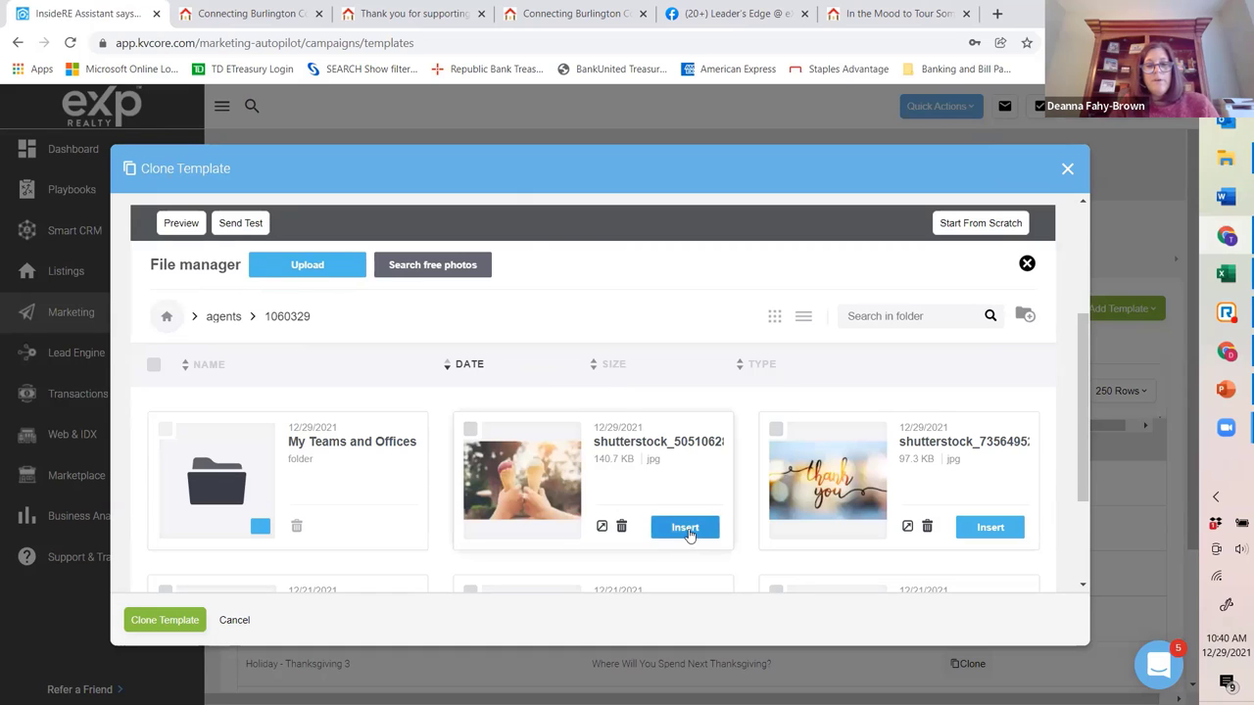
{"action": "left_click", "coordinate": [685, 528]}
{"action": "scroll", "coordinate": [554, 422], "scroll_direction": "down", "scroll_amount": 1}
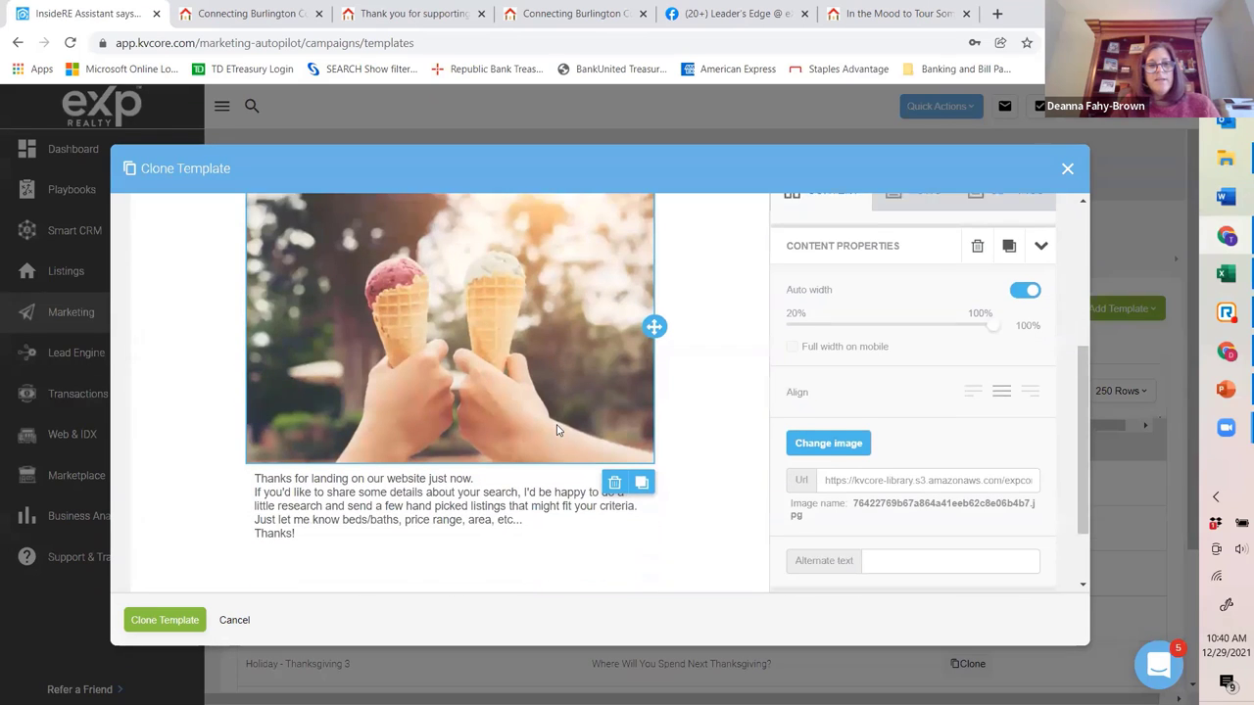
Step: Replace the text with a Marlton Baseball thank-you offering a free cone from the Mr. Softee vendor
{"action": "left_click_drag", "start_coordinate": [329, 525], "coordinate": [253, 468]}
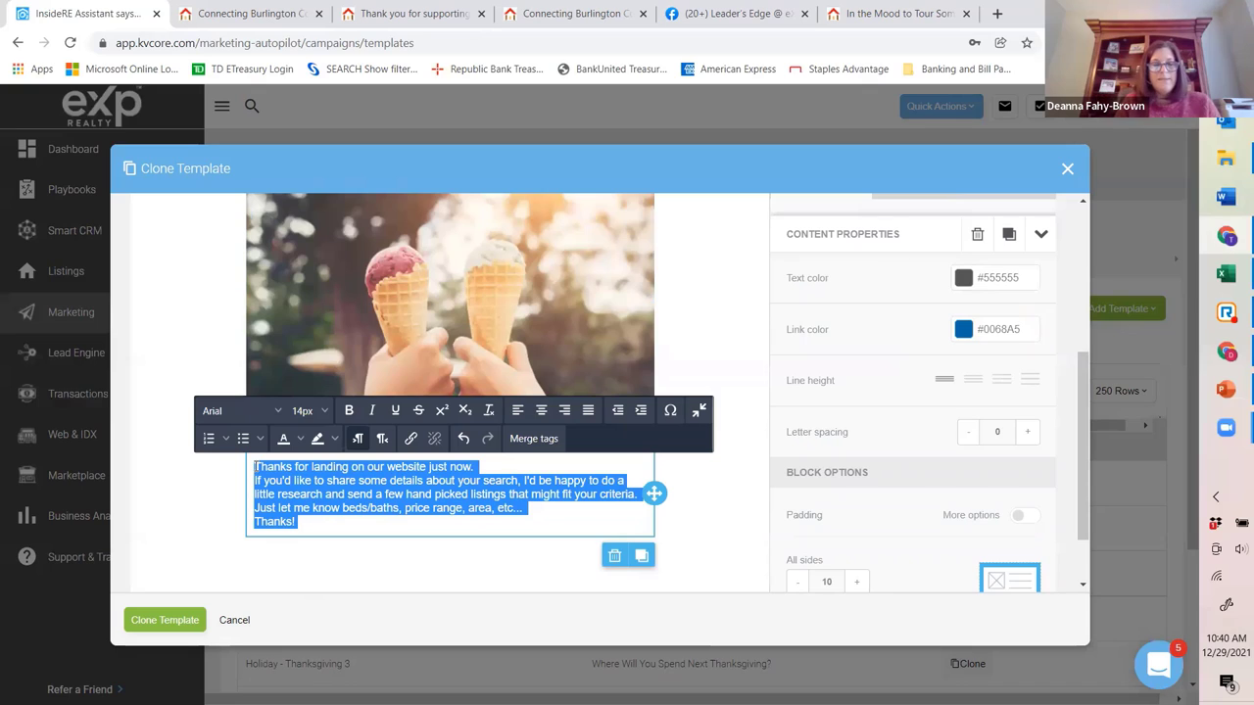
{"action": "type", "text": "Thank "}
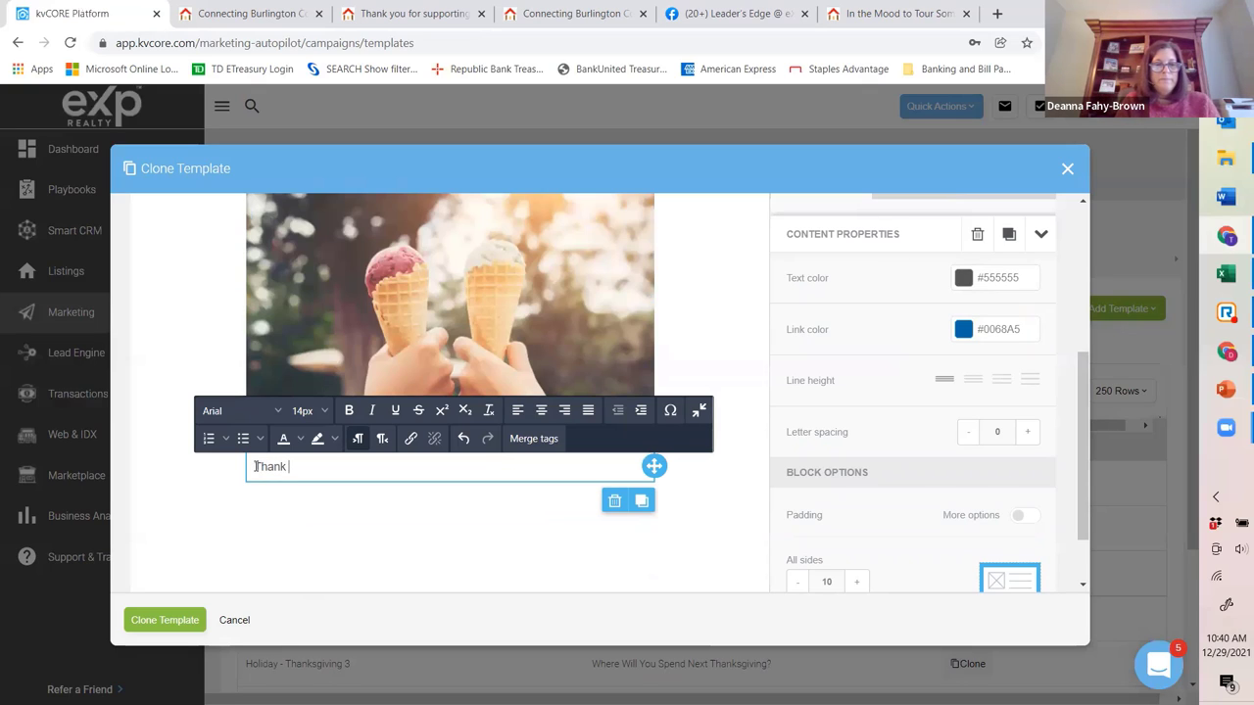
{"action": "type", "text": "you for your"}
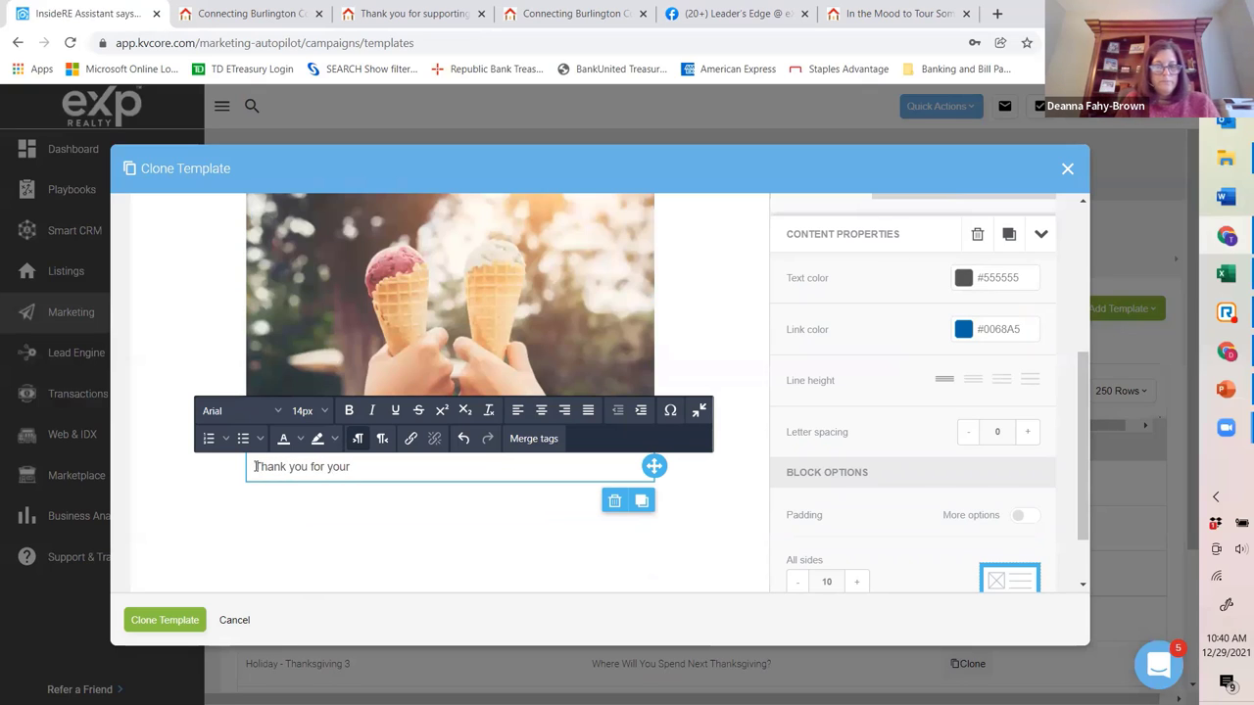
{"action": "type", "text": " support of MA"}
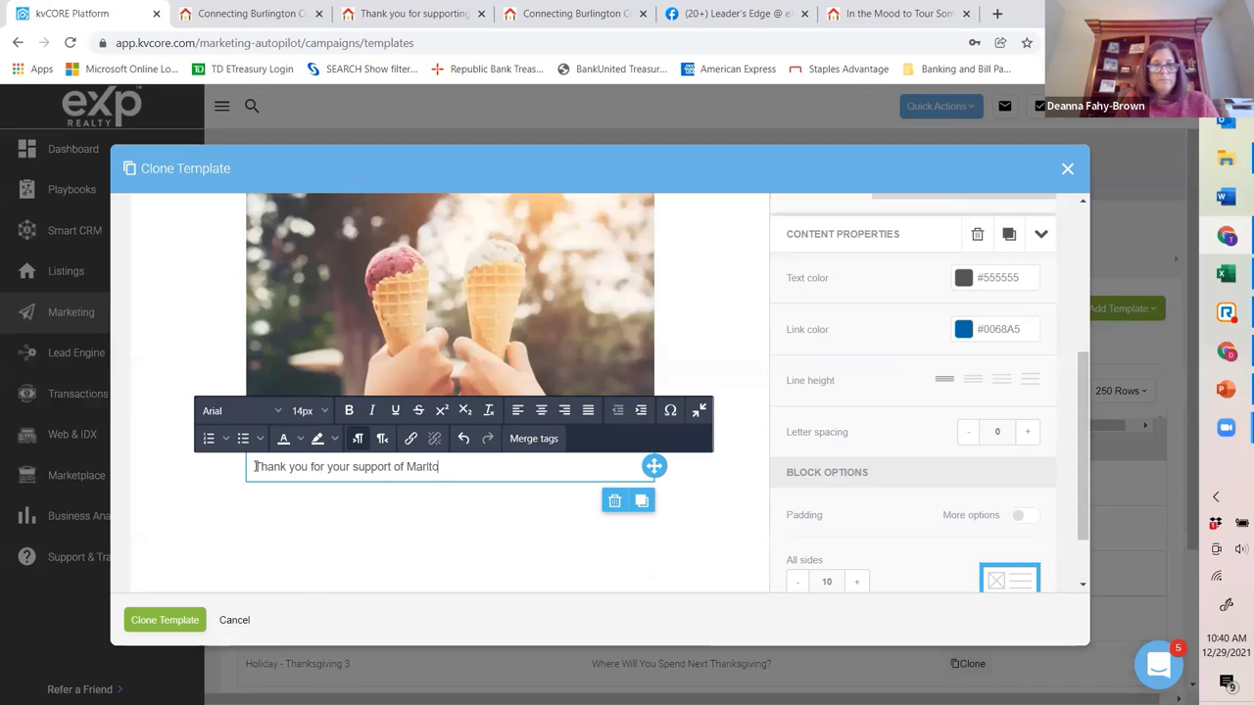
{"action": "type", "text": "rlton Baseball.  P"}
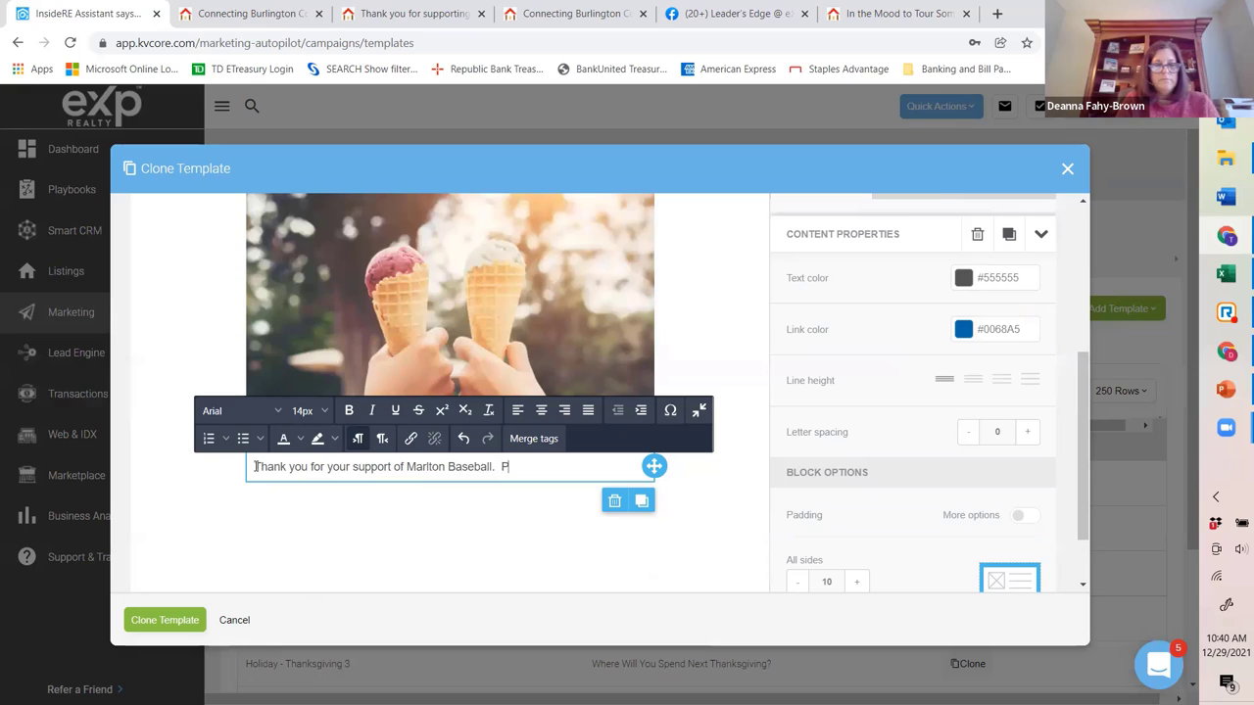
{"action": "type", "text": "lease print this e"}
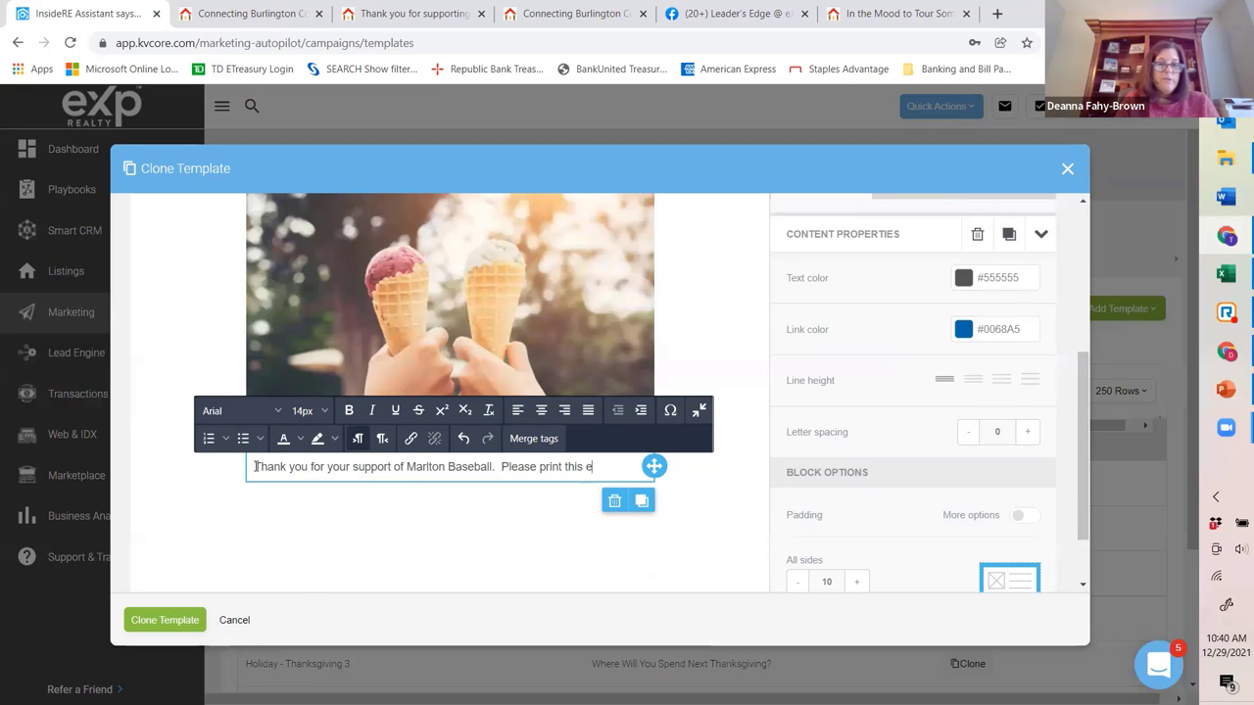
{"action": "type", "text": "mail and provide"}
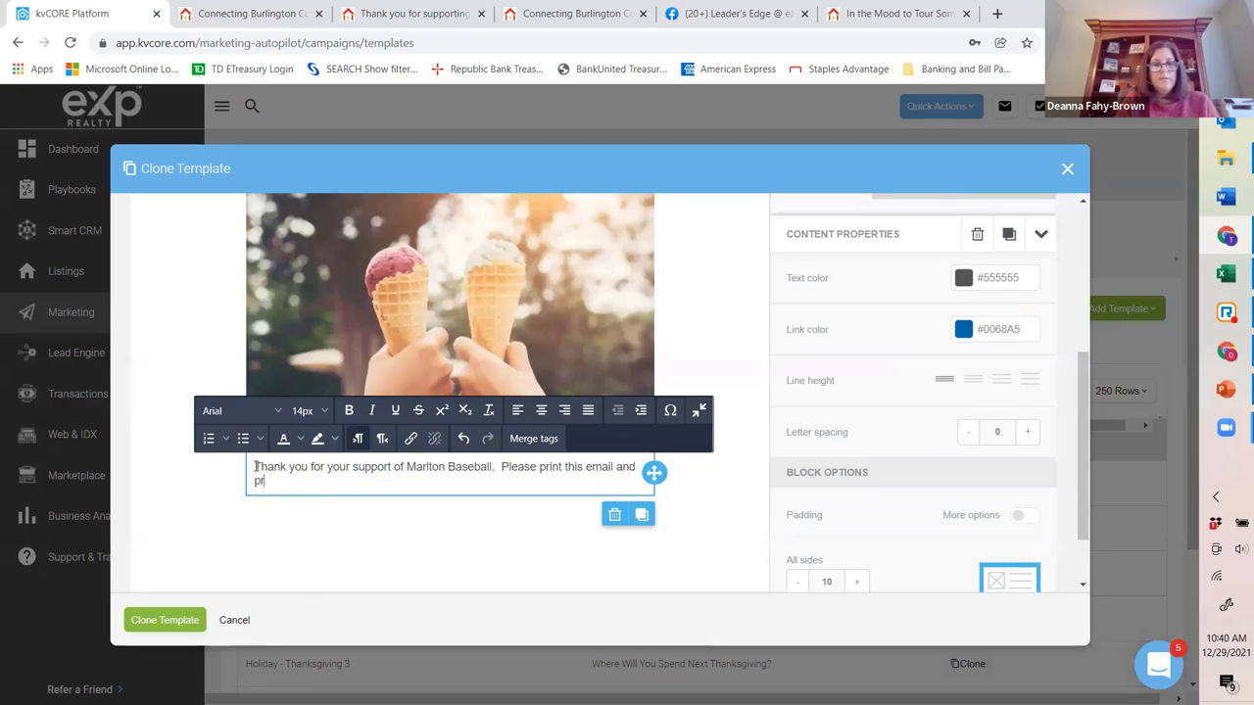
{"action": "type", "text": " to our Mr. Soft"}
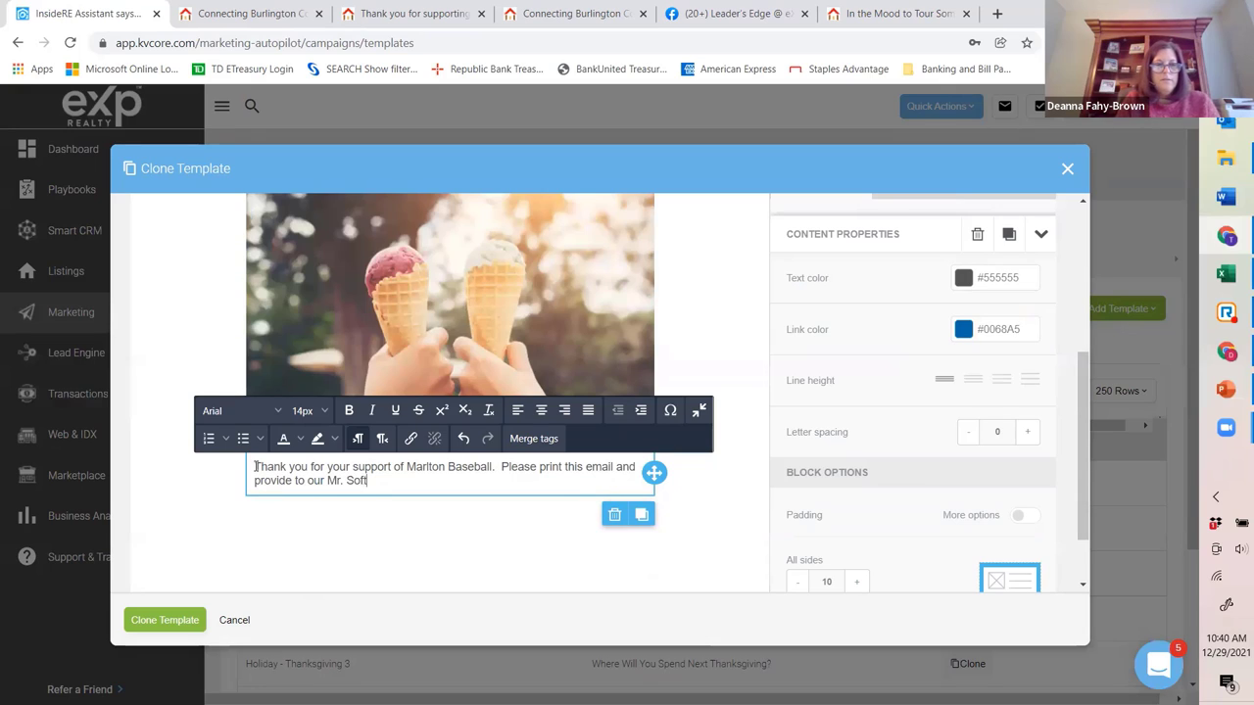
{"action": "type", "text": "ee sup"}
{"action": "key", "text": "BackSpace"}
{"action": "key", "text": "BackSpace"}
{"action": "key", "text": "BackSpace"}
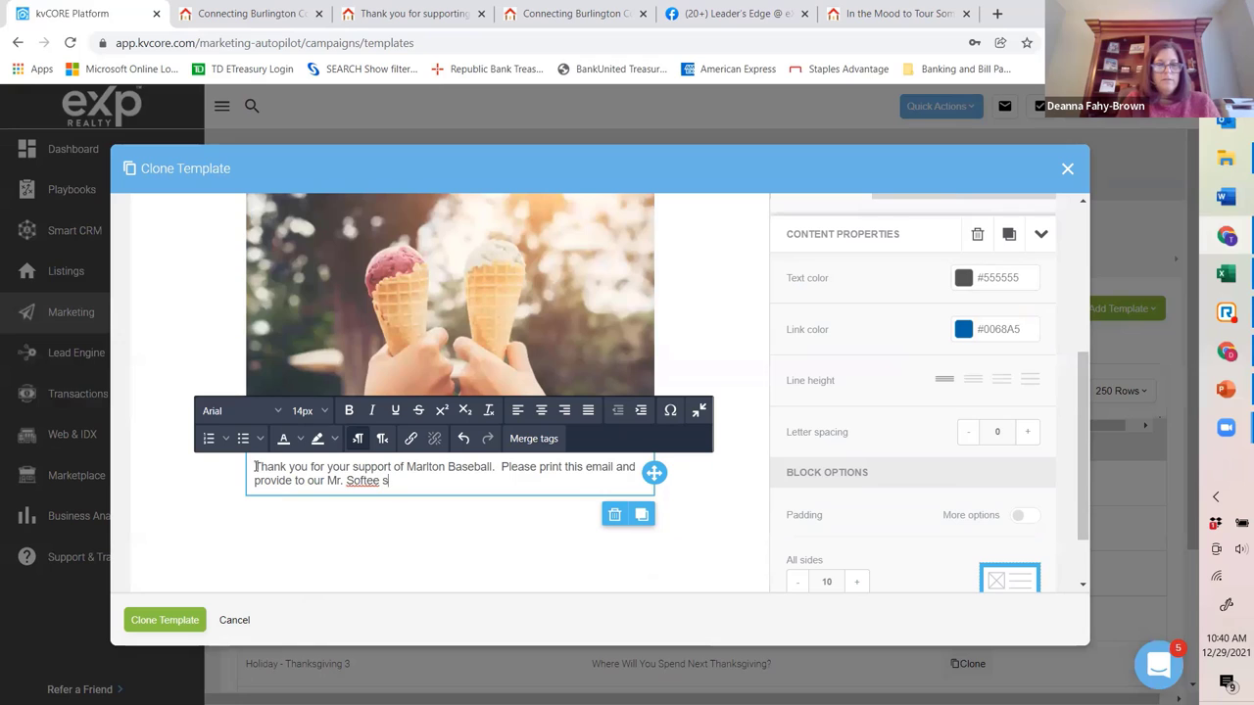
{"action": "type", "text": "verndor on "}
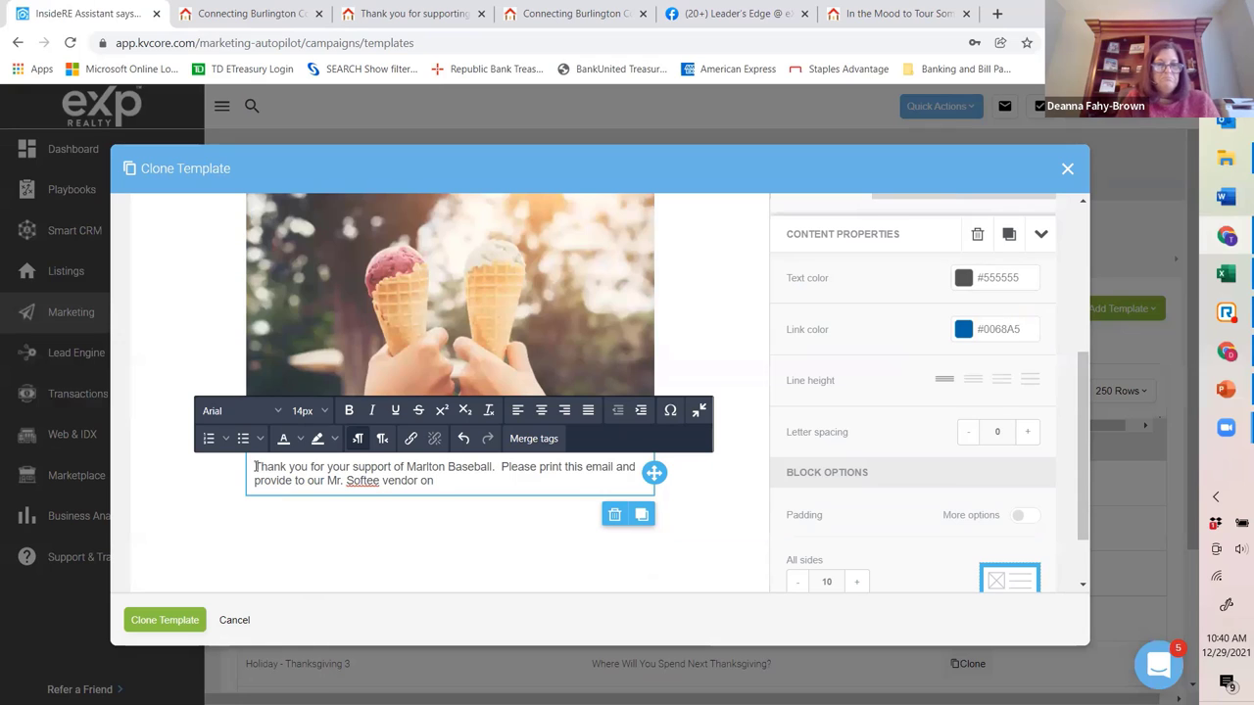
{"action": "type", "text": "at the last game"}
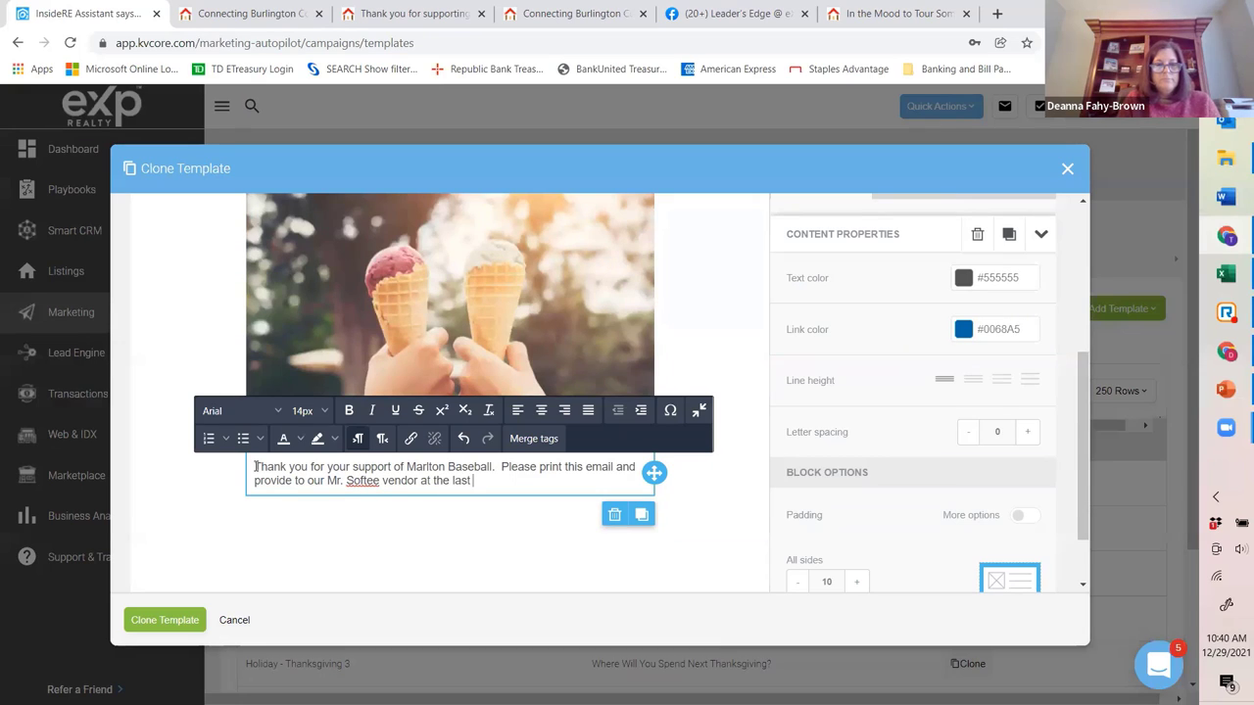
{"action": "key", "text": "BackSpace"}
{"action": "key", "text": "BackSpace"}
{"action": "type", "text": "to re"}
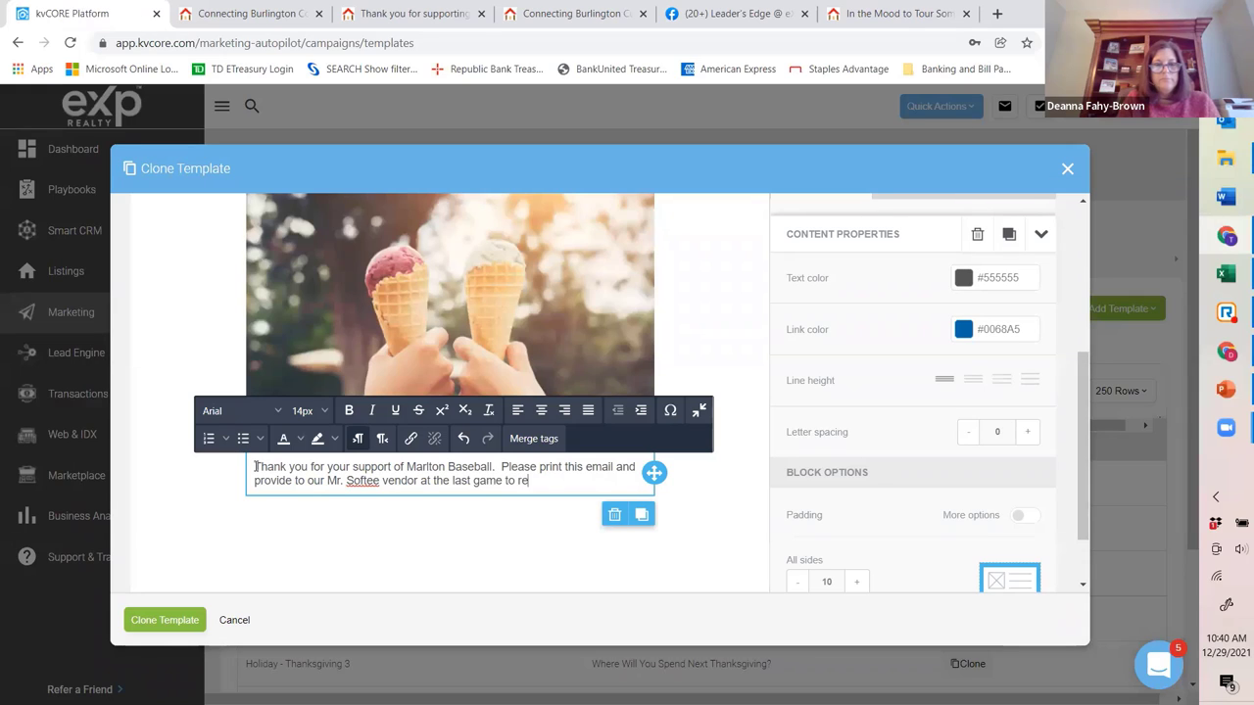
{"action": "type", "text": "ceive your free cone."}
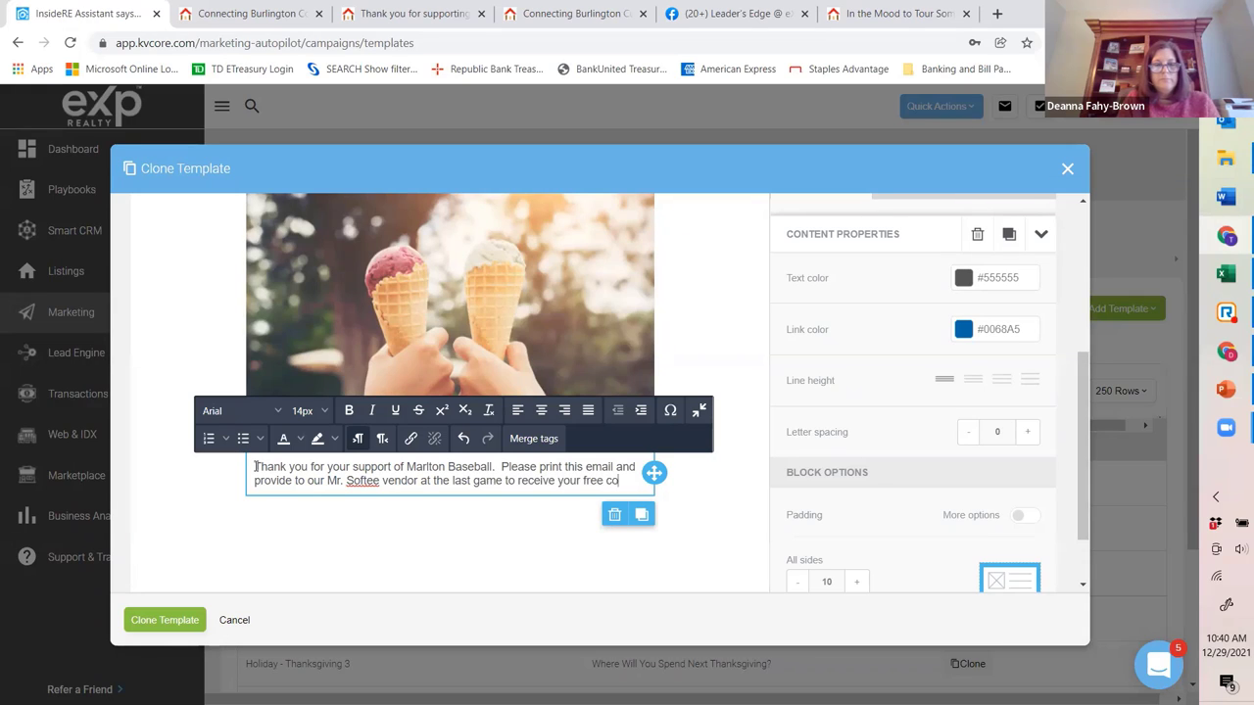
Step: Add 'Hats off to a great season, and have a great summer!' and begin the agent's signature
{"action": "key", "text": "Return"}
{"action": "key", "text": "Return"}
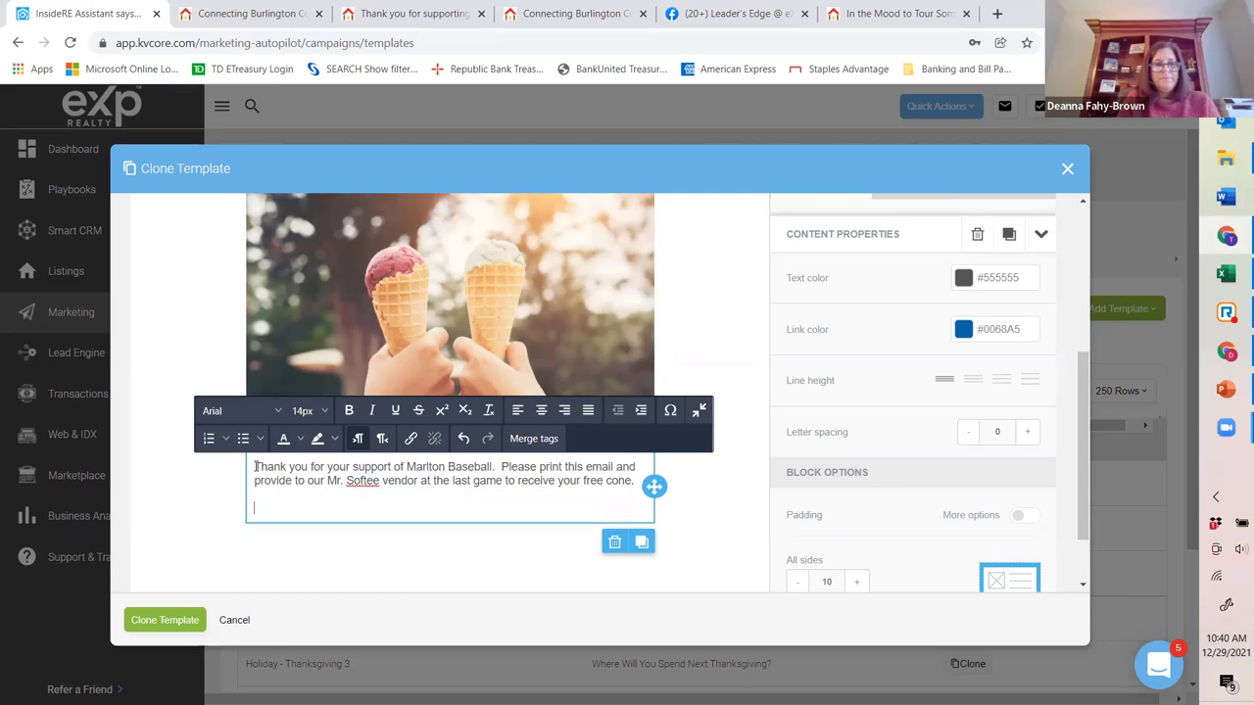
{"action": "type", "text": "Hats off to a grea"}
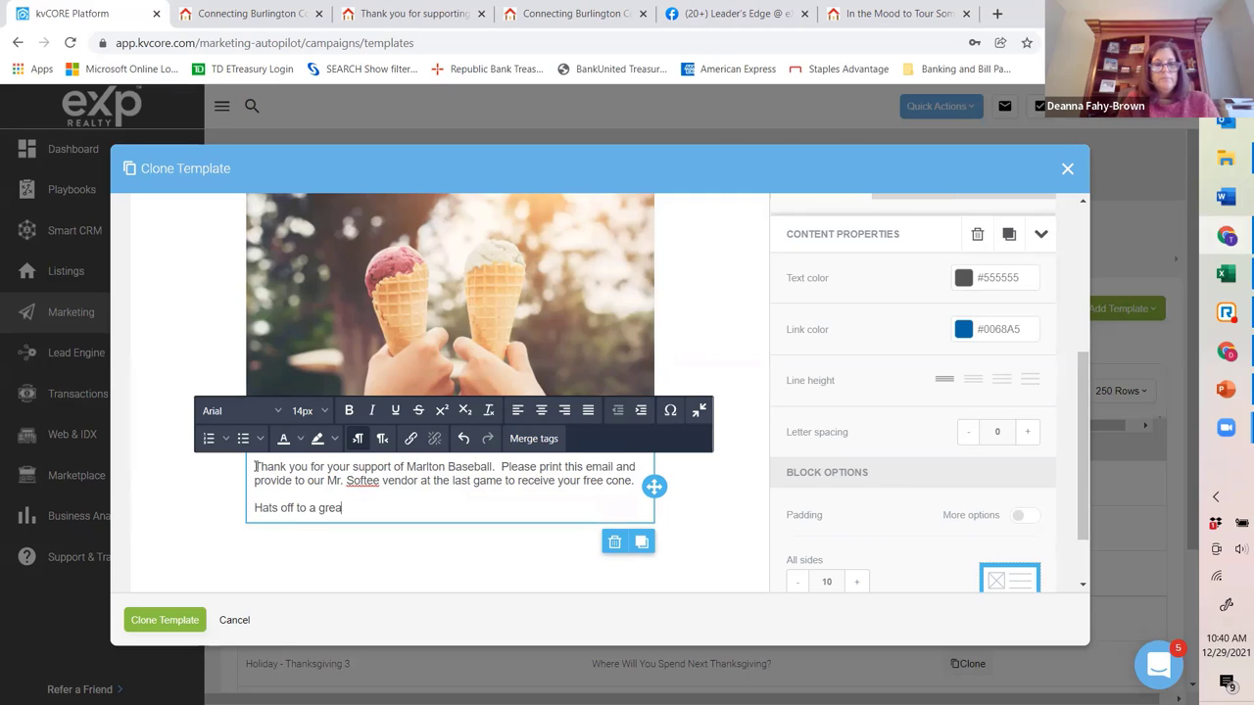
{"action": "type", "text": "t season, and "}
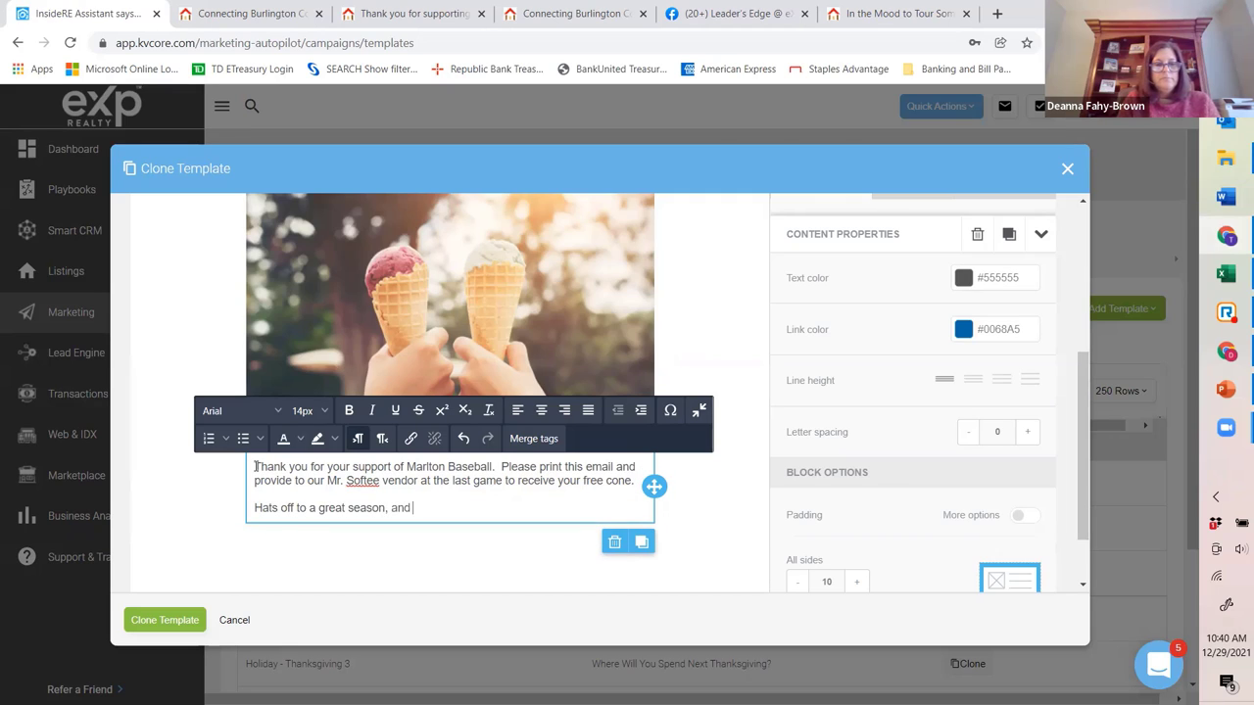
{"action": "type", "text": "have a great summer!"}
{"action": "key", "text": "Return"}
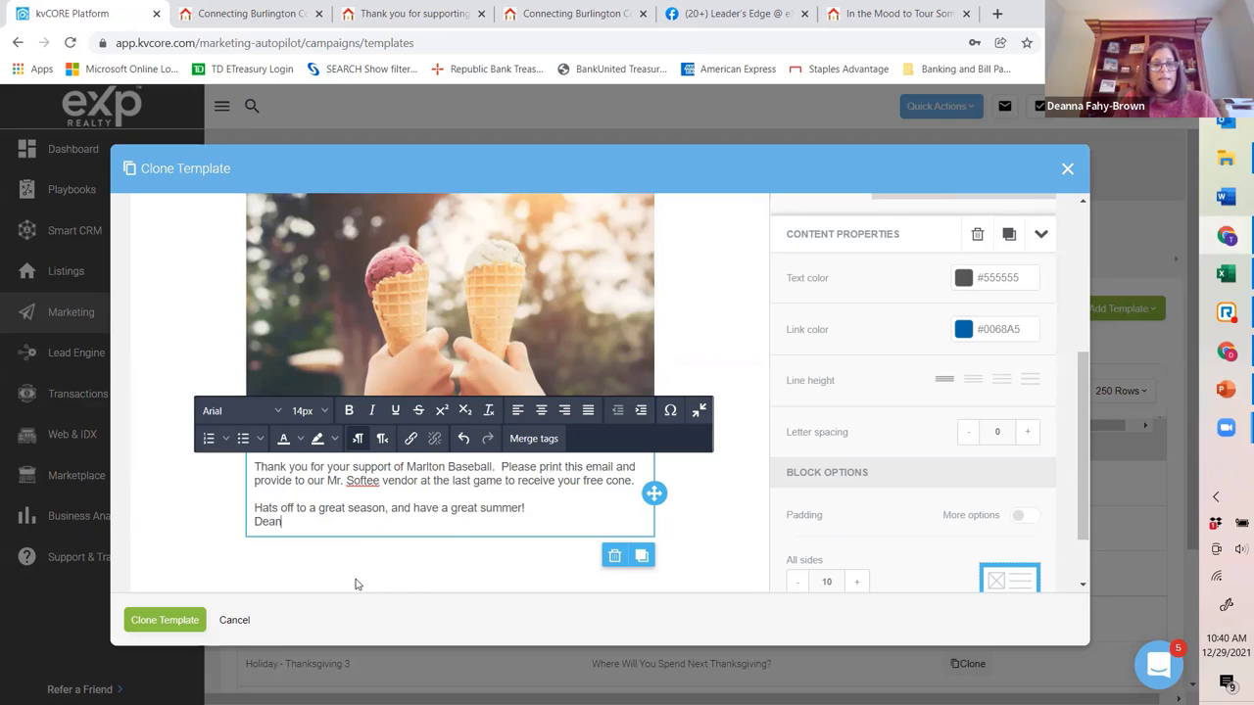
{"action": "type", "text": "na"}
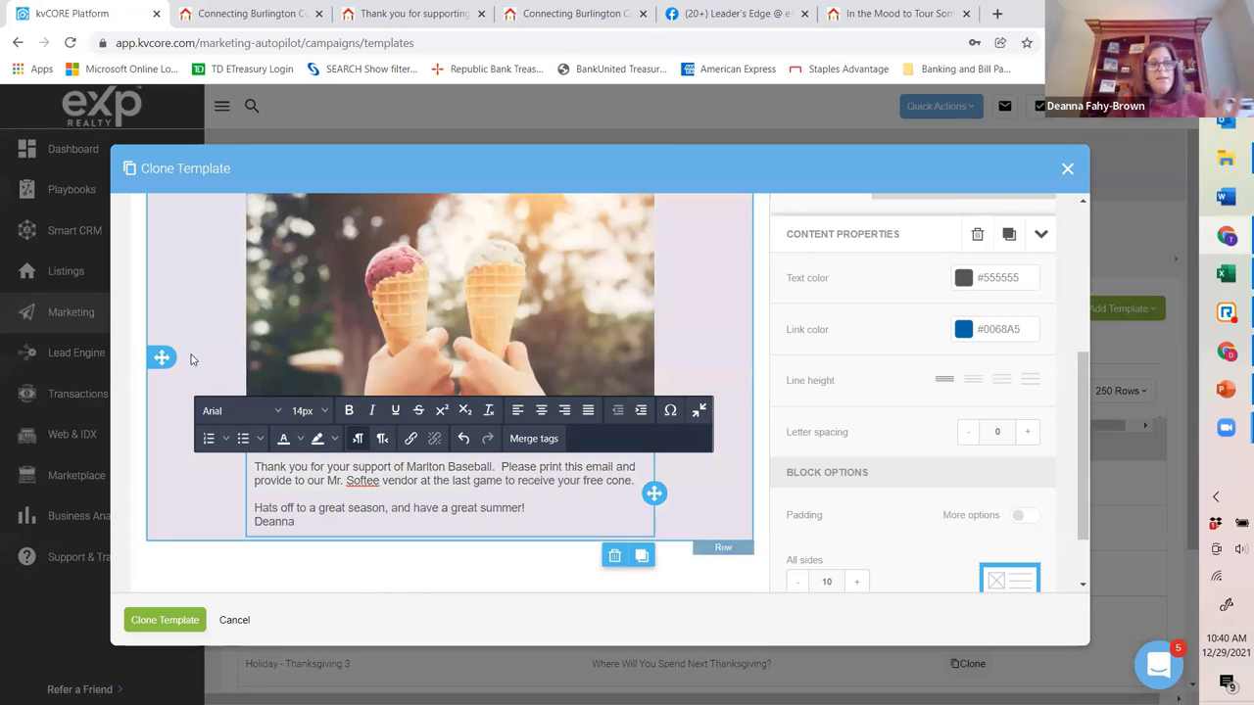
{"action": "left_click", "coordinate": [313, 560]}
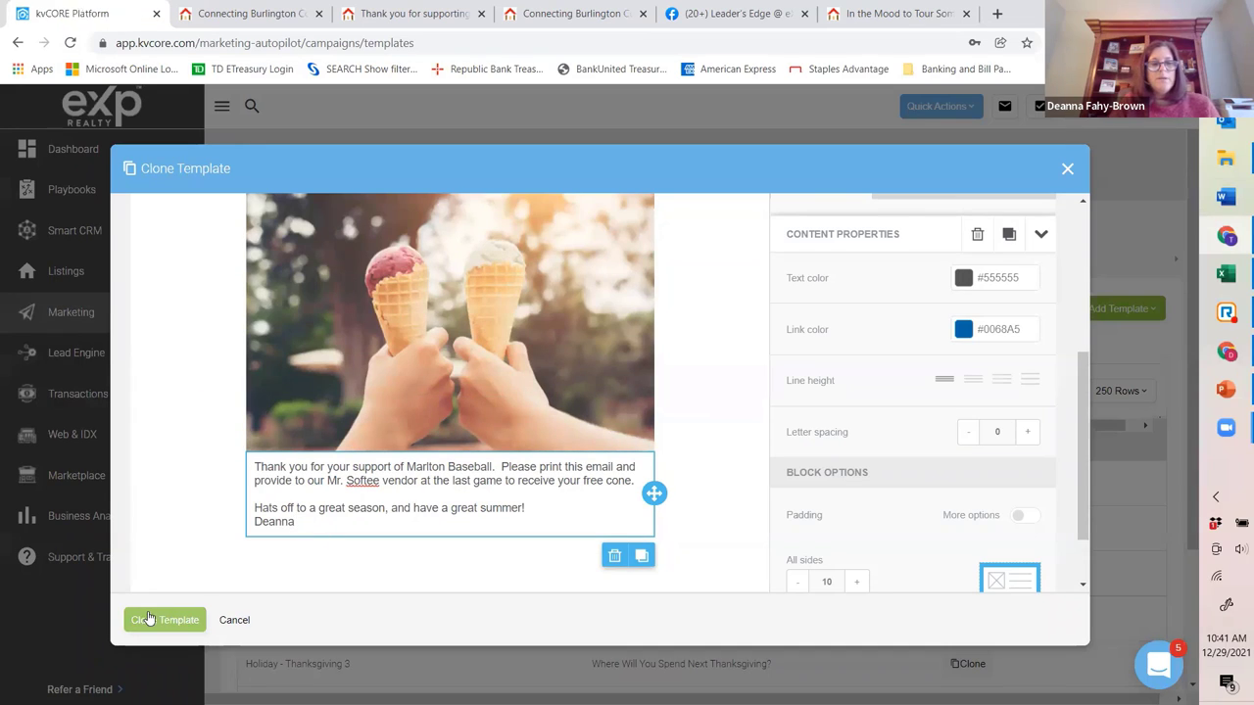
{"action": "scroll", "coordinate": [162, 442], "scroll_direction": "down", "scroll_amount": 1}
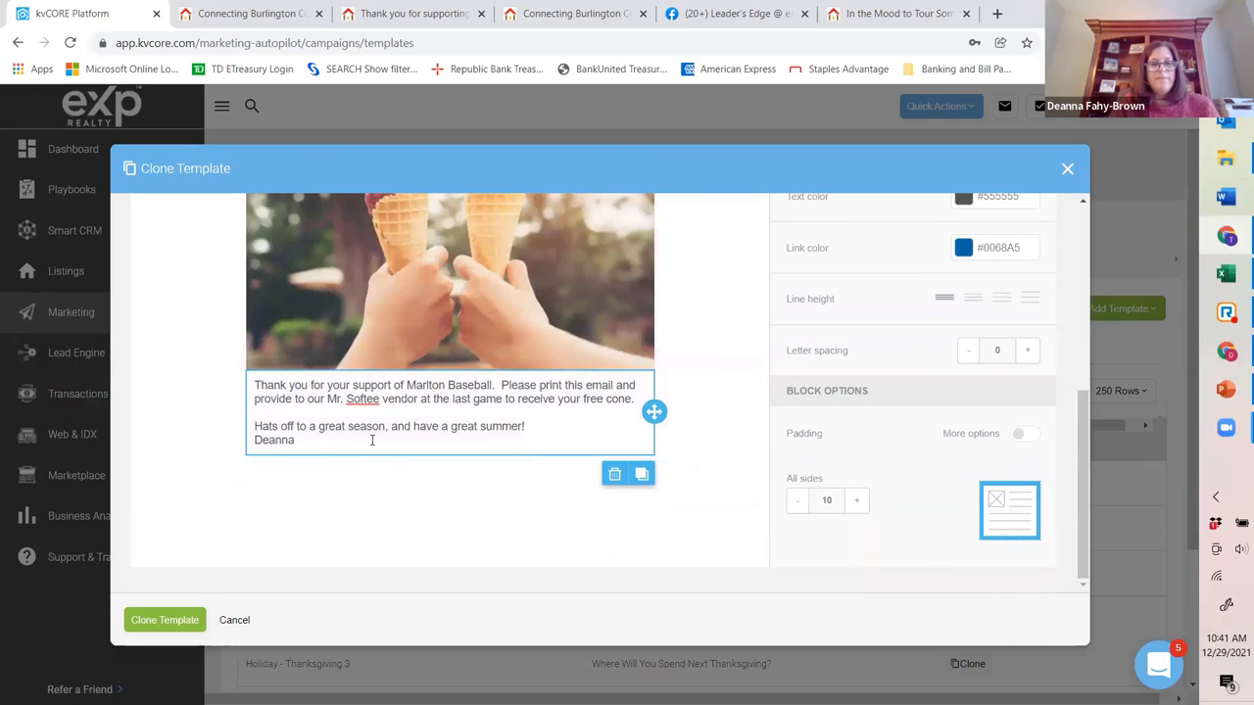
Step: Finish the agent's surname in the signature and save the email as a cloned template
{"action": "left_click", "coordinate": [373, 440]}
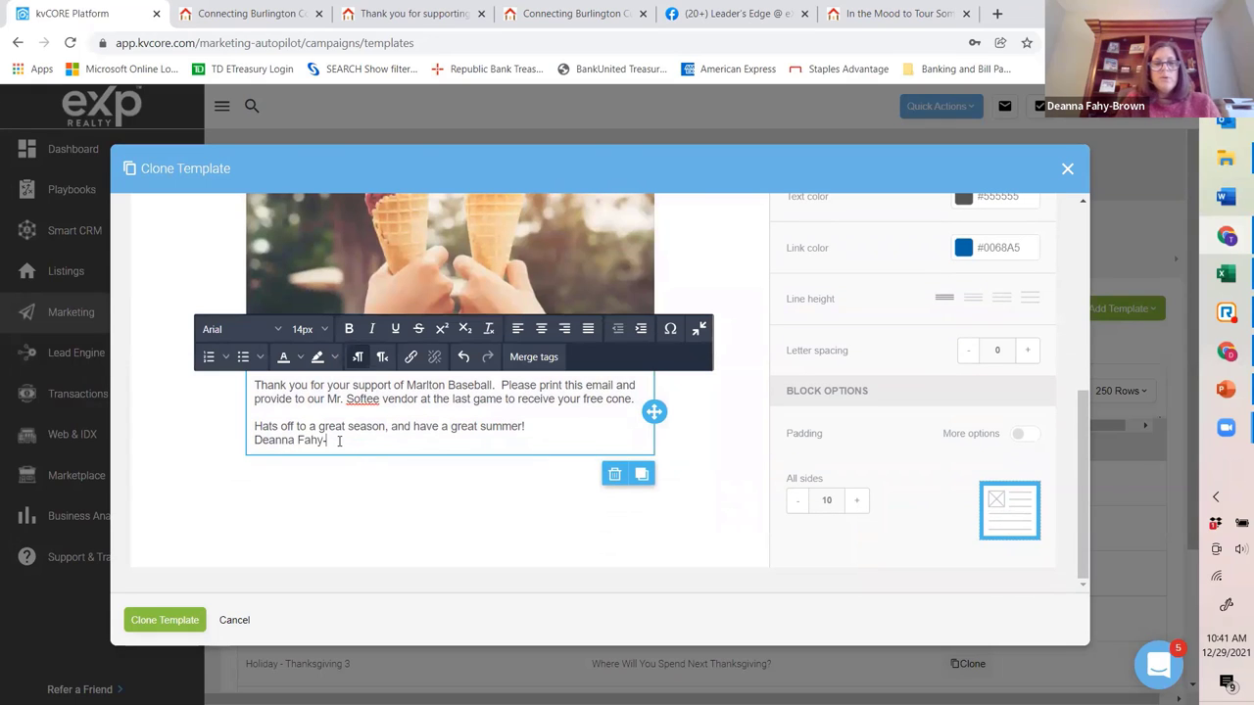
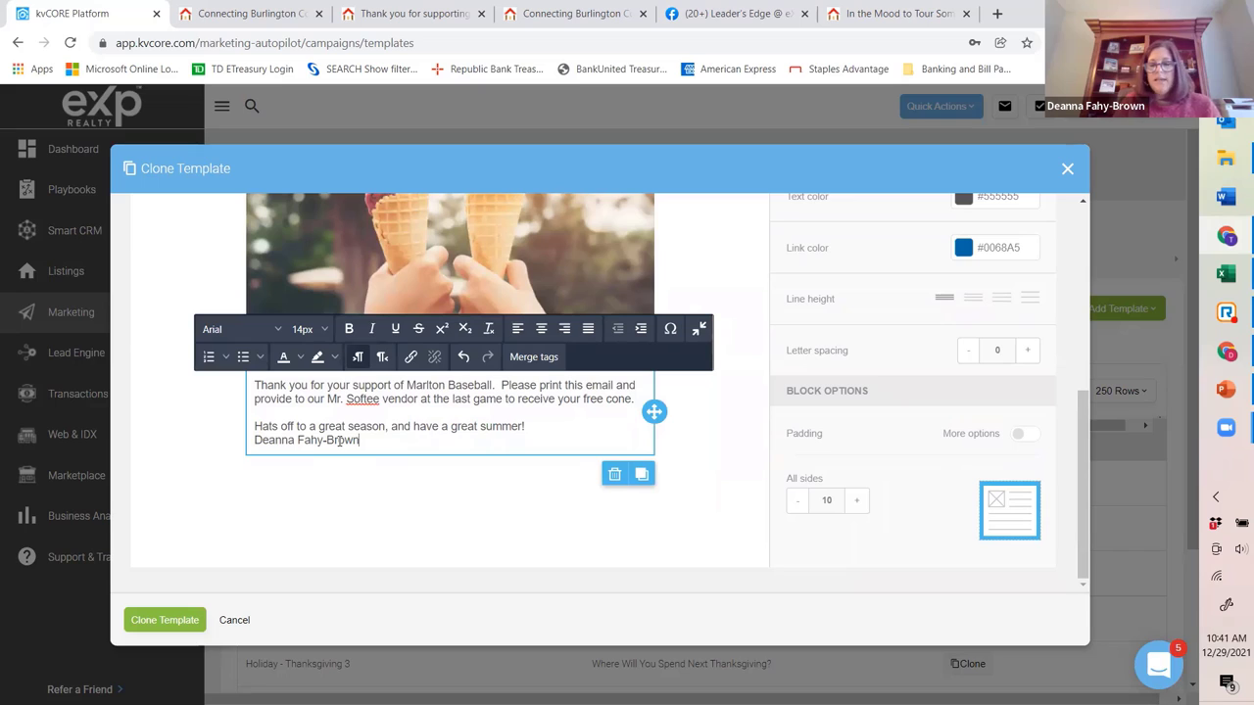
{"action": "key", "text": "Return"}
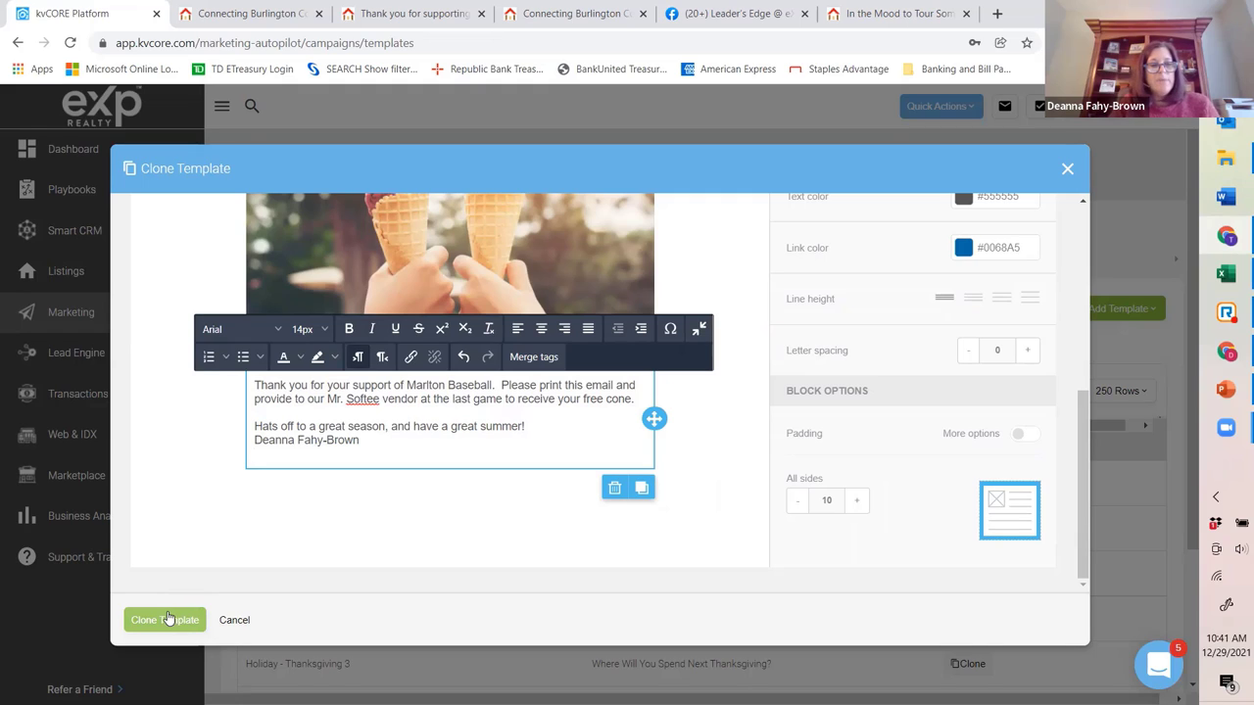
{"action": "left_click", "coordinate": [164, 618]}
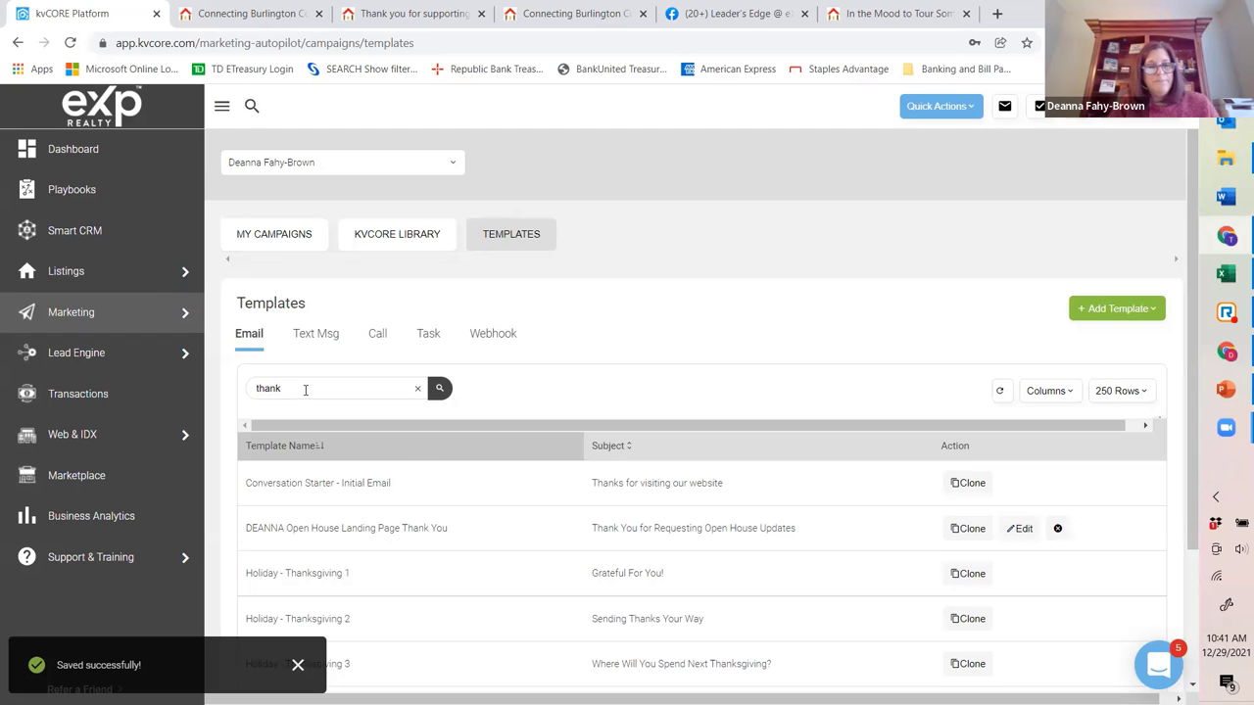
Step: Filter the email templates by the agent's name and open Ice Cream Thank You for editing
{"action": "double_click", "coordinate": [306, 390]}
{"action": "type", "text": "DE"}
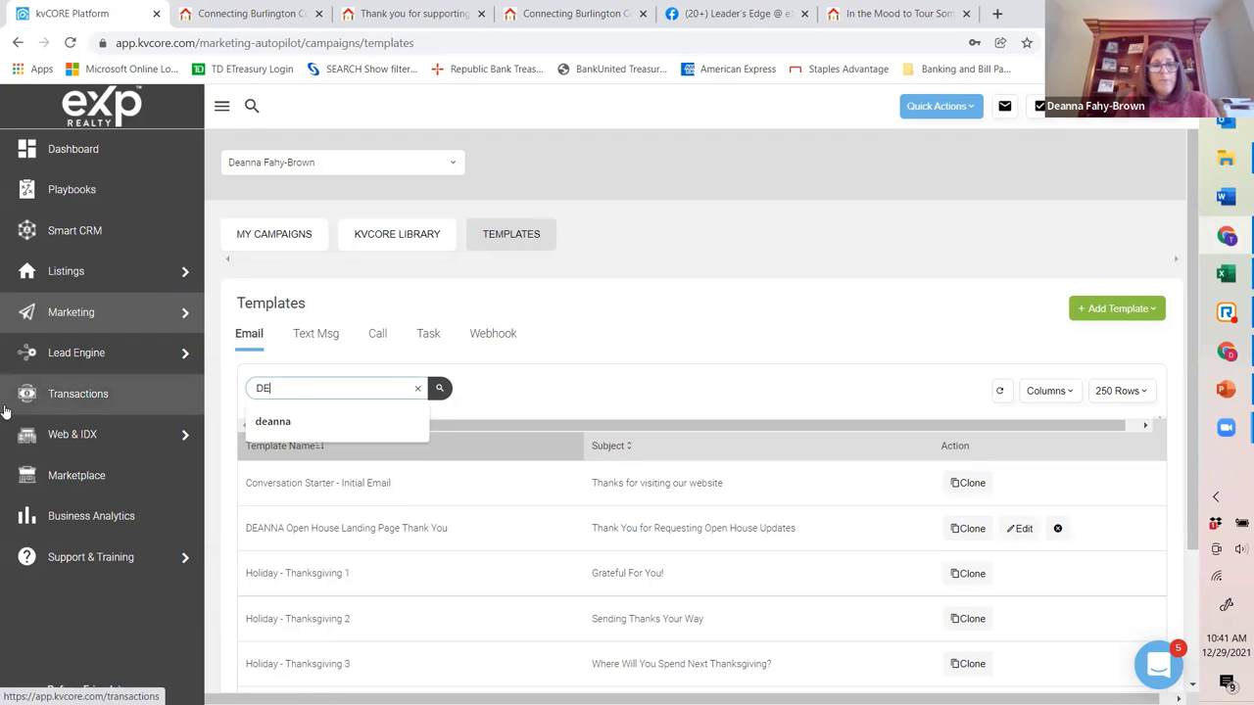
{"action": "type", "text": "ANNA"}
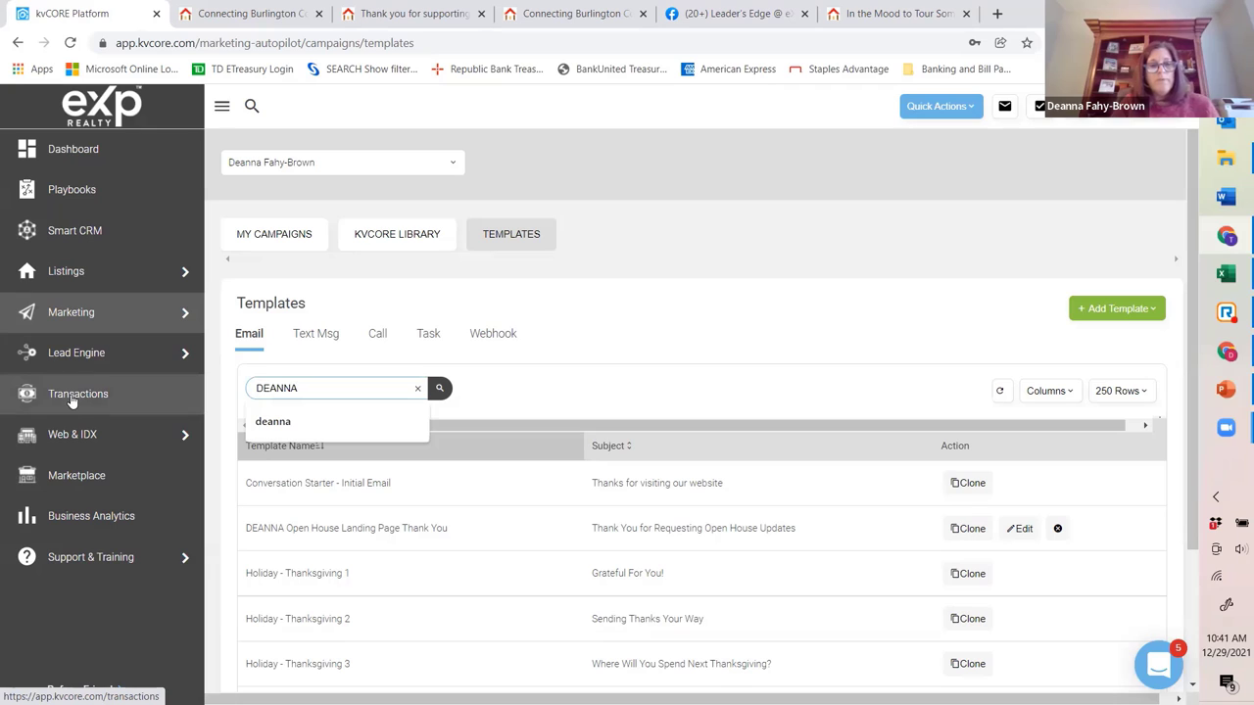
{"action": "left_click", "coordinate": [437, 390]}
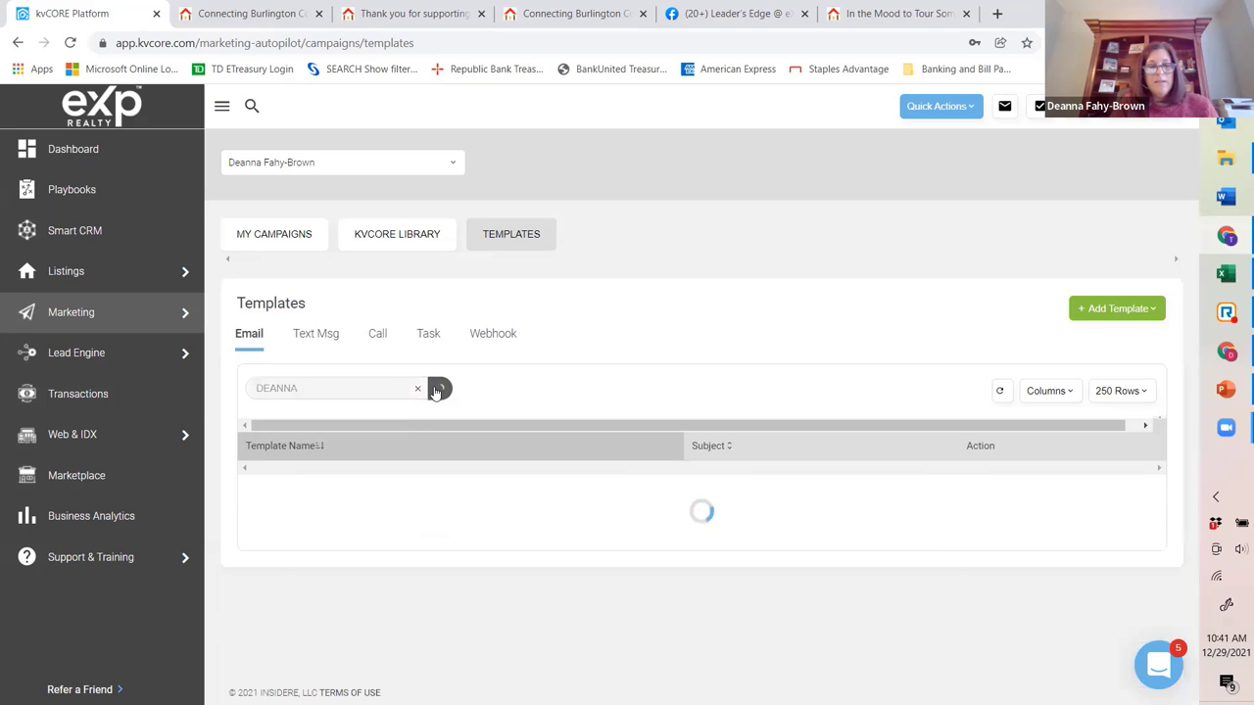
{"action": "scroll", "coordinate": [436, 392], "scroll_direction": "down", "scroll_amount": 2}
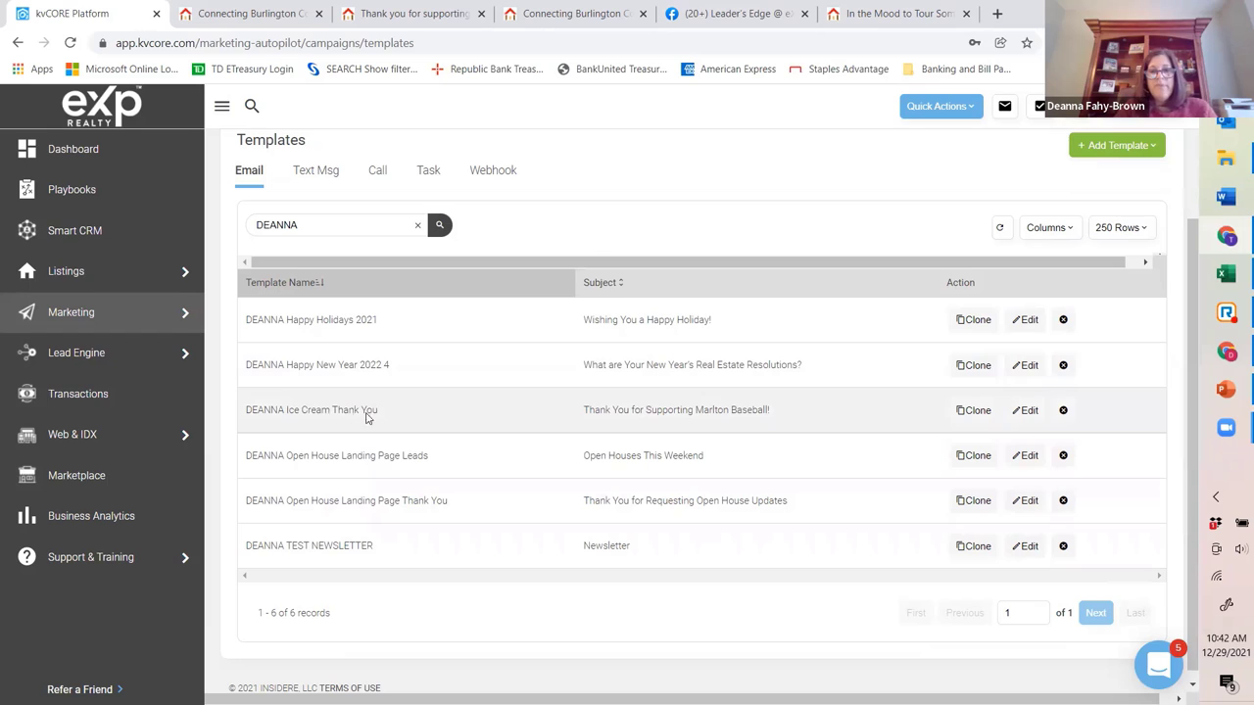
{"action": "left_click", "coordinate": [1022, 412]}
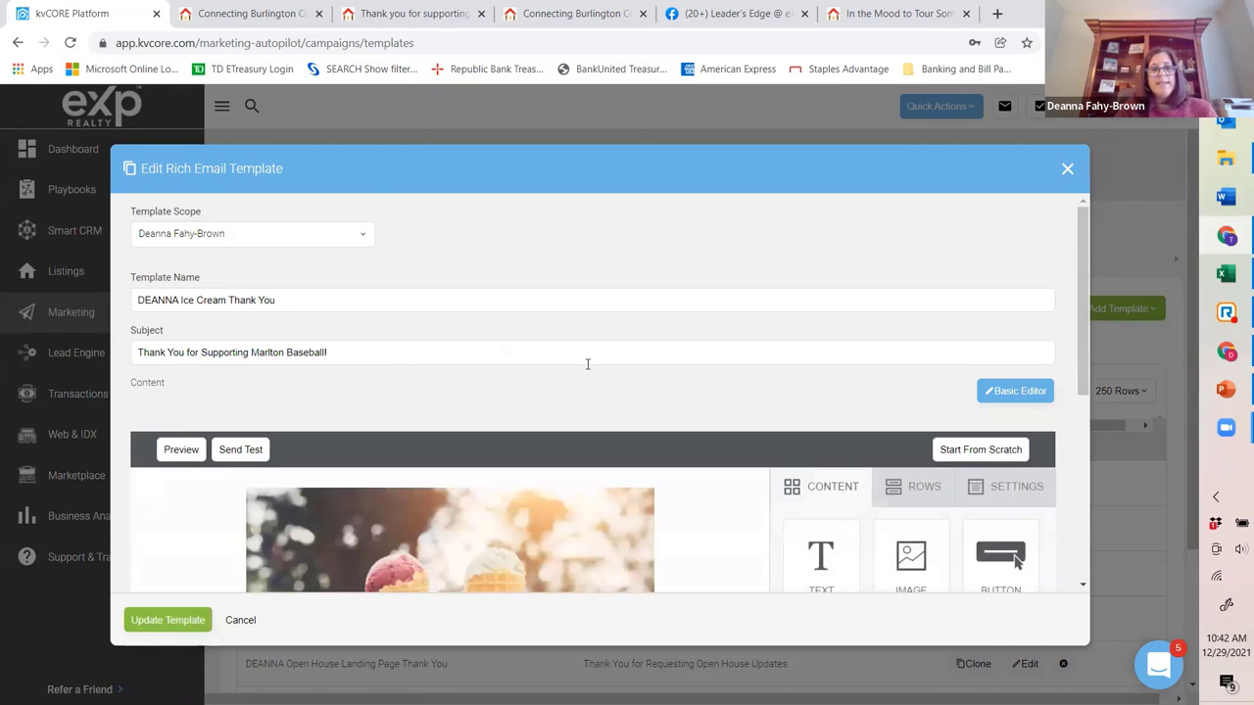
Step: Review the cone photo and Mr. Softee free-cone message, then update the template
{"action": "scroll", "coordinate": [588, 363], "scroll_direction": "down", "scroll_amount": 2}
{"action": "scroll", "coordinate": [610, 376], "scroll_direction": "down", "scroll_amount": 3}
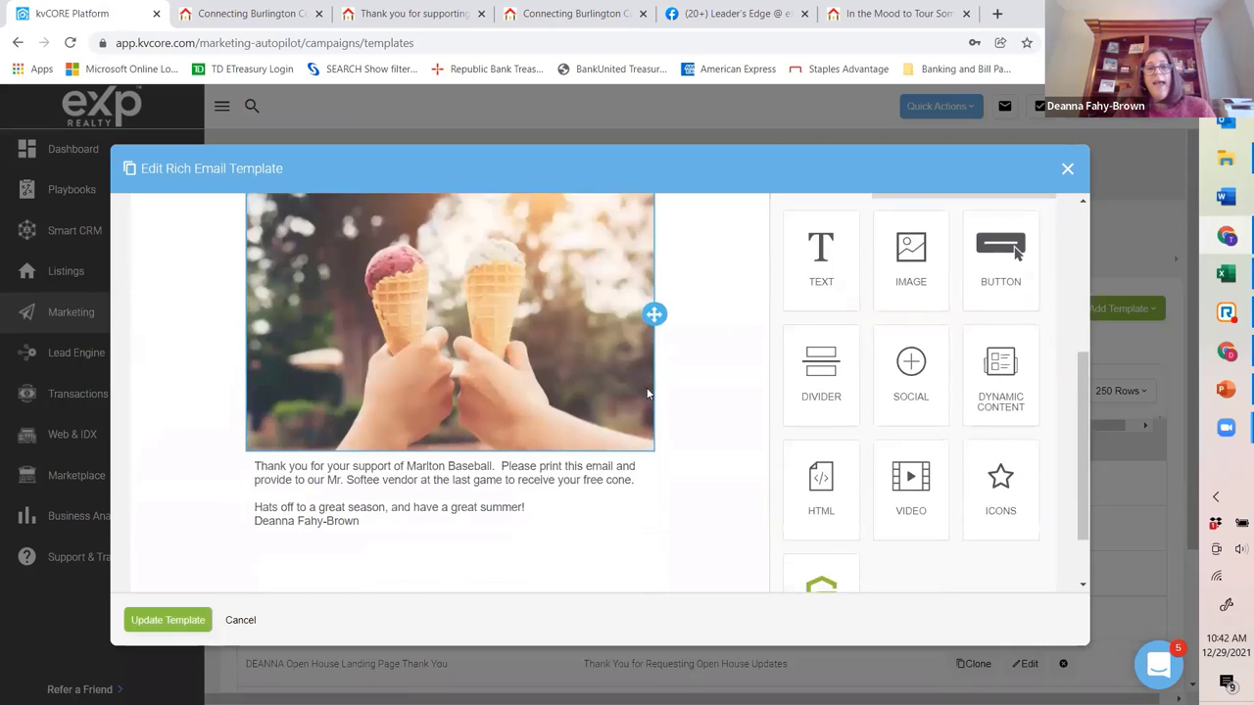
{"action": "scroll", "coordinate": [618, 451], "scroll_direction": "up", "scroll_amount": 5}
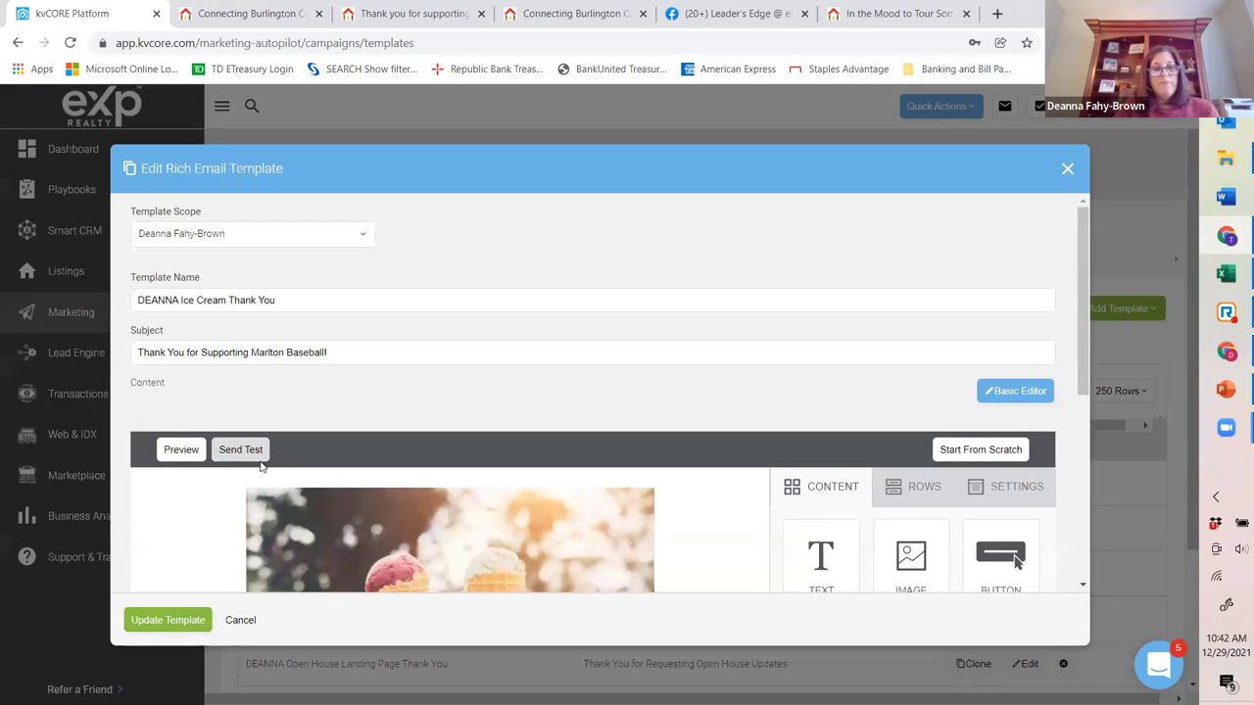
{"action": "scroll", "coordinate": [535, 512], "scroll_direction": "down", "scroll_amount": 2}
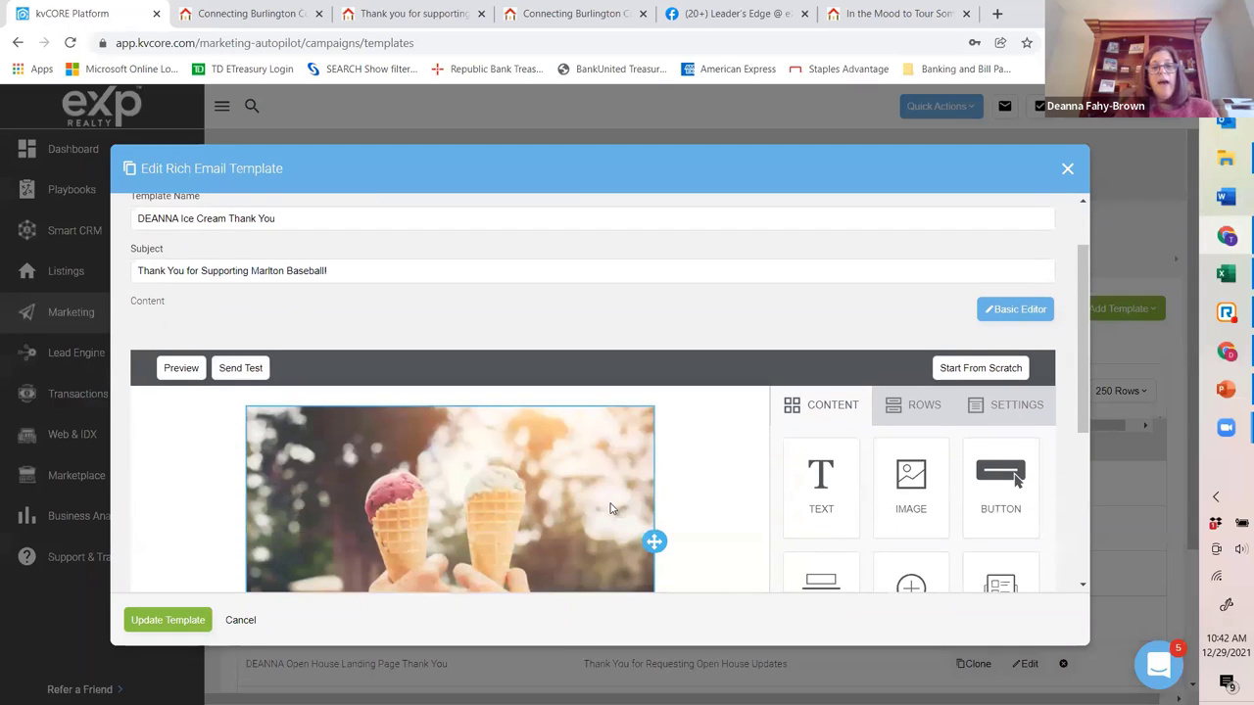
{"action": "scroll", "coordinate": [612, 507], "scroll_direction": "down", "scroll_amount": 1}
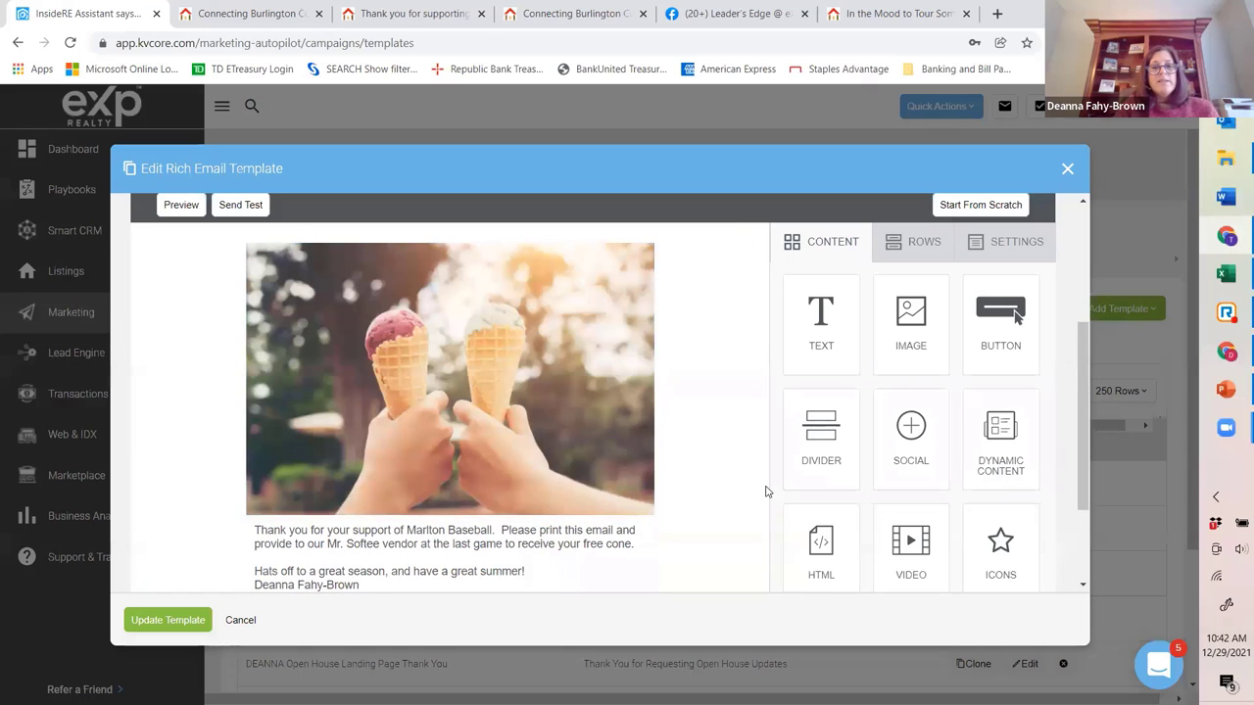
{"action": "scroll", "coordinate": [766, 491], "scroll_direction": "up", "scroll_amount": 3}
{"action": "scroll", "coordinate": [716, 425], "scroll_direction": "down", "scroll_amount": 3}
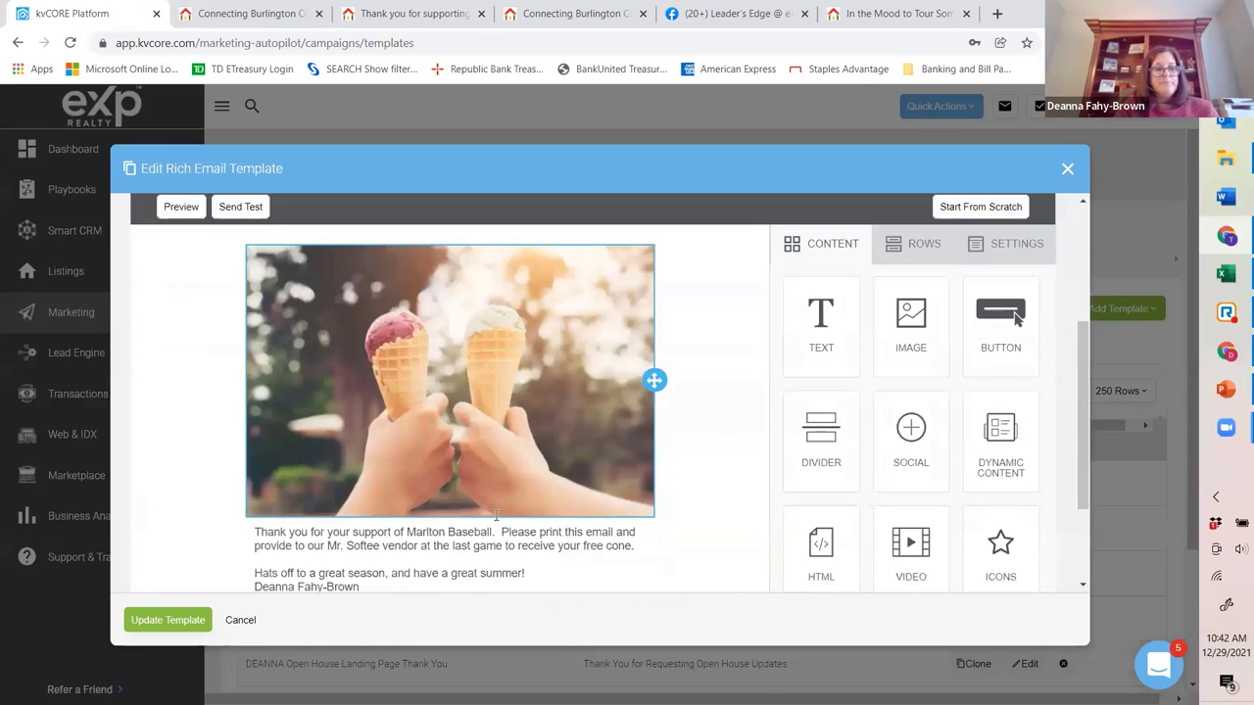
{"action": "left_click", "coordinate": [169, 620]}
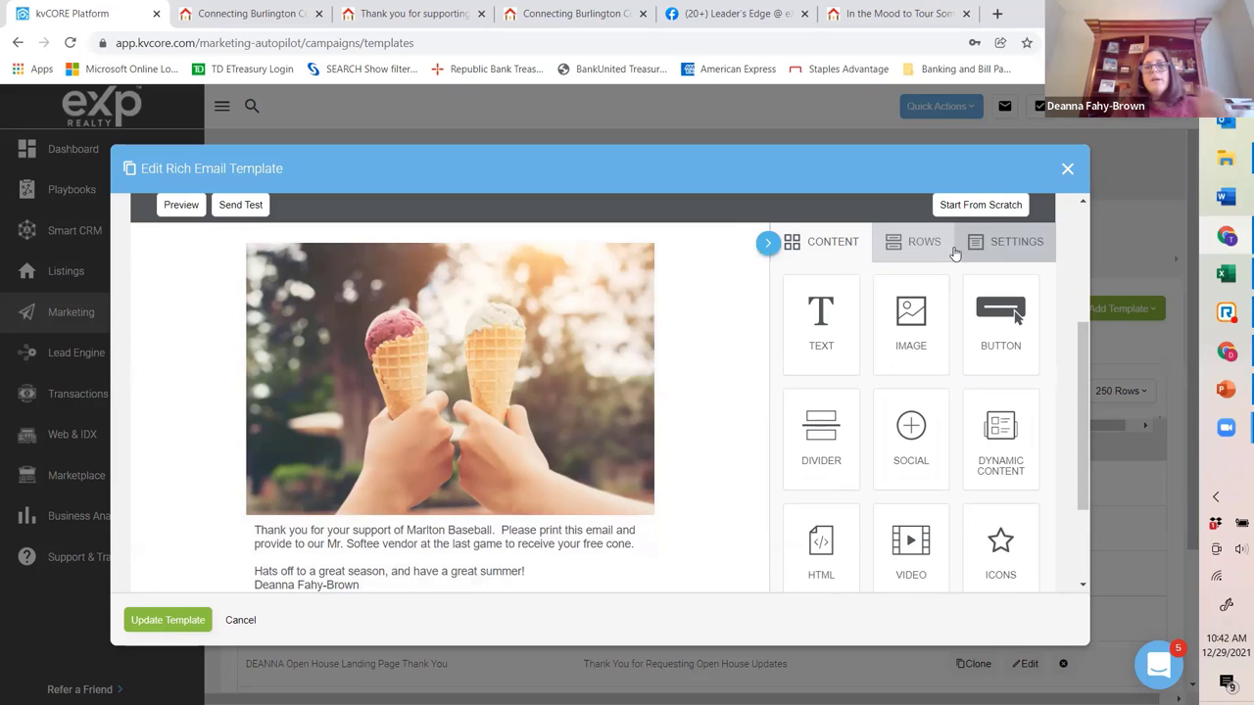
Step: Close the Ice Cream Thank You template editor, discarding unsaved changes
{"action": "left_click", "coordinate": [1066, 174]}
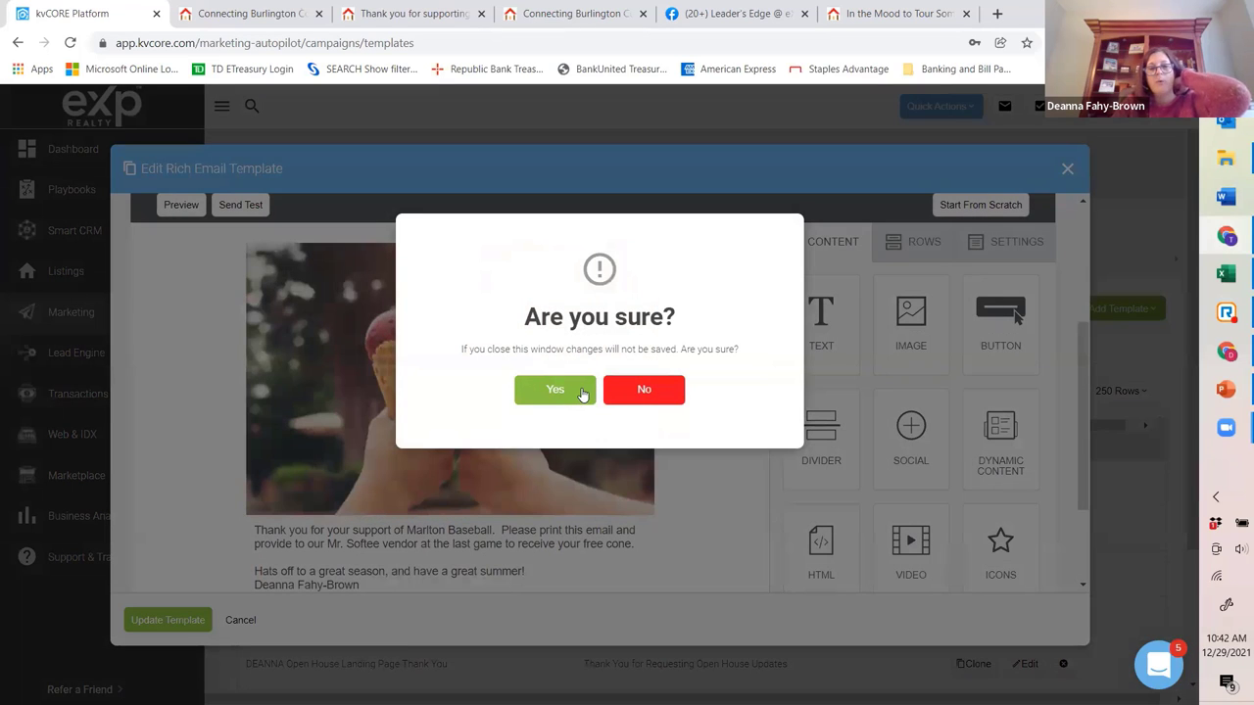
{"action": "left_click", "coordinate": [581, 392]}
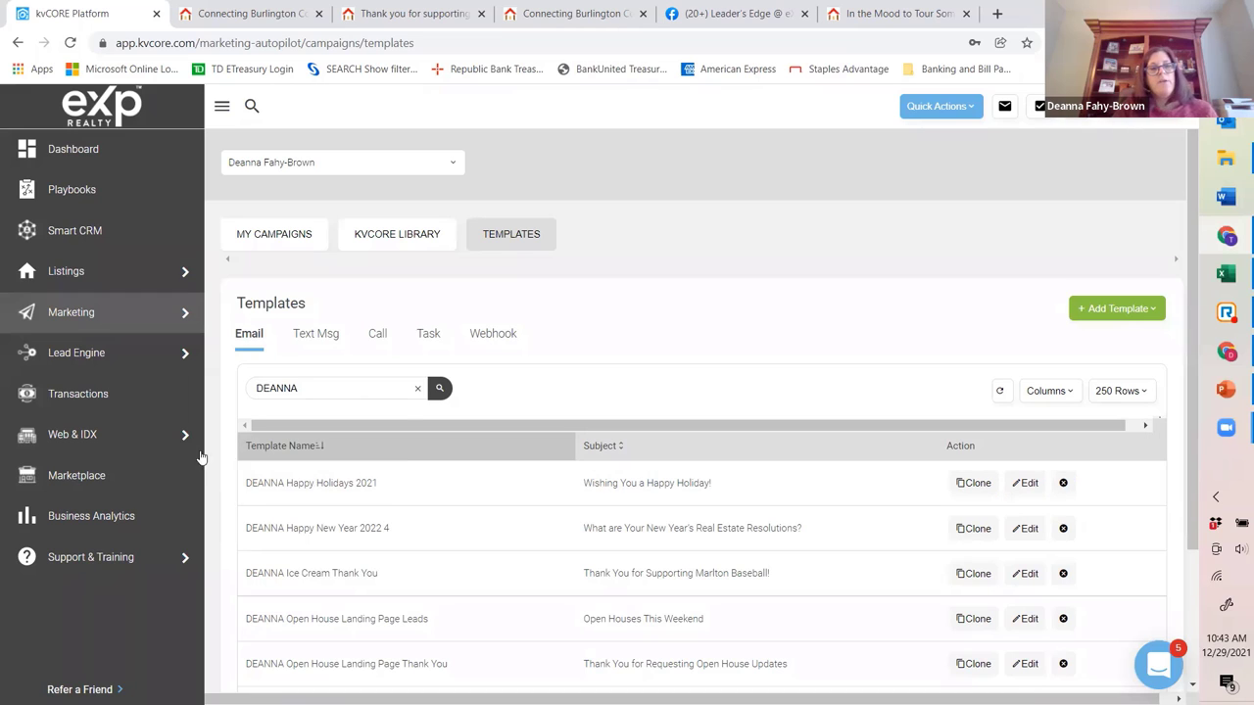
Step: Go to Marketing > Smart Campaigns and begin adding a new campaign
{"action": "mouse_move", "coordinate": [147, 318]}
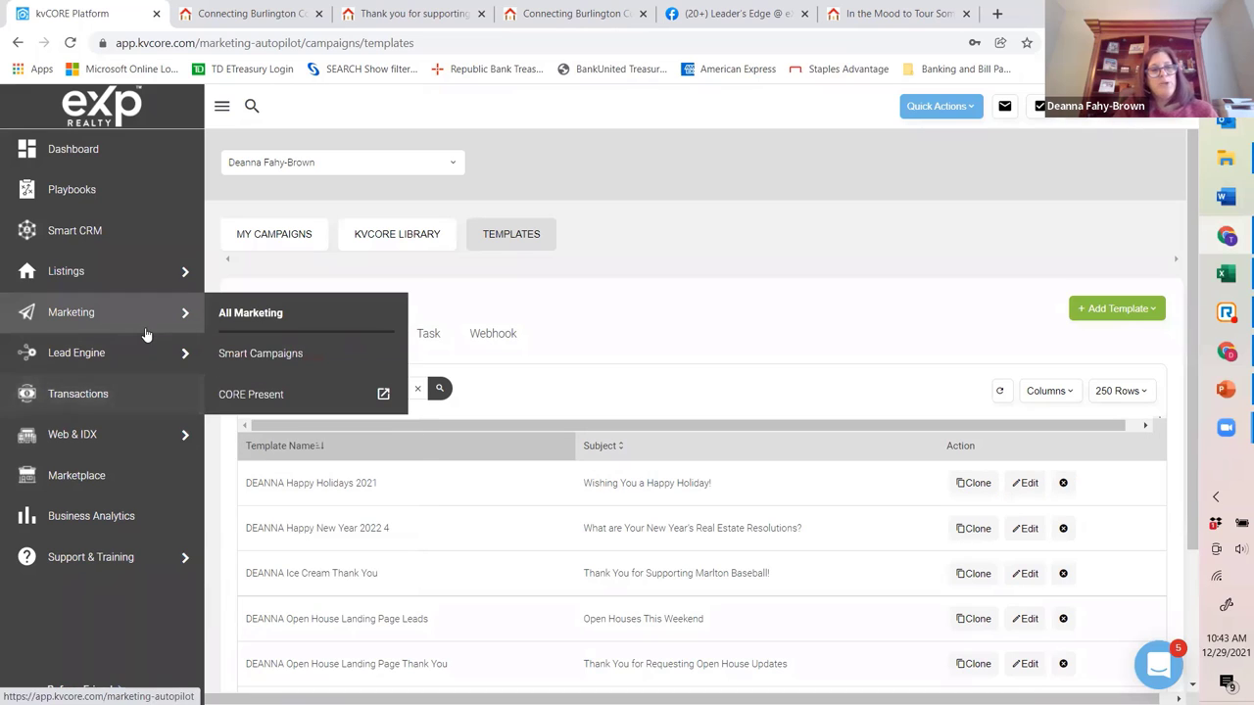
{"action": "left_click", "coordinate": [266, 355]}
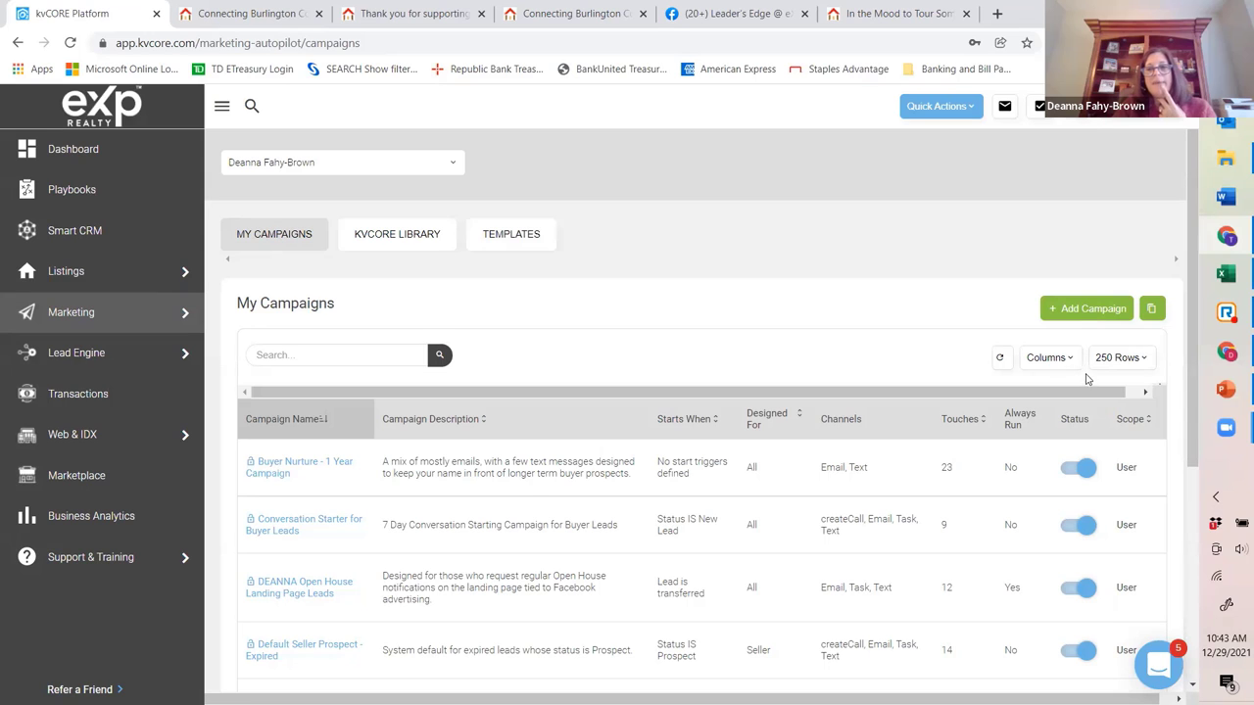
{"action": "left_click", "coordinate": [1084, 311]}
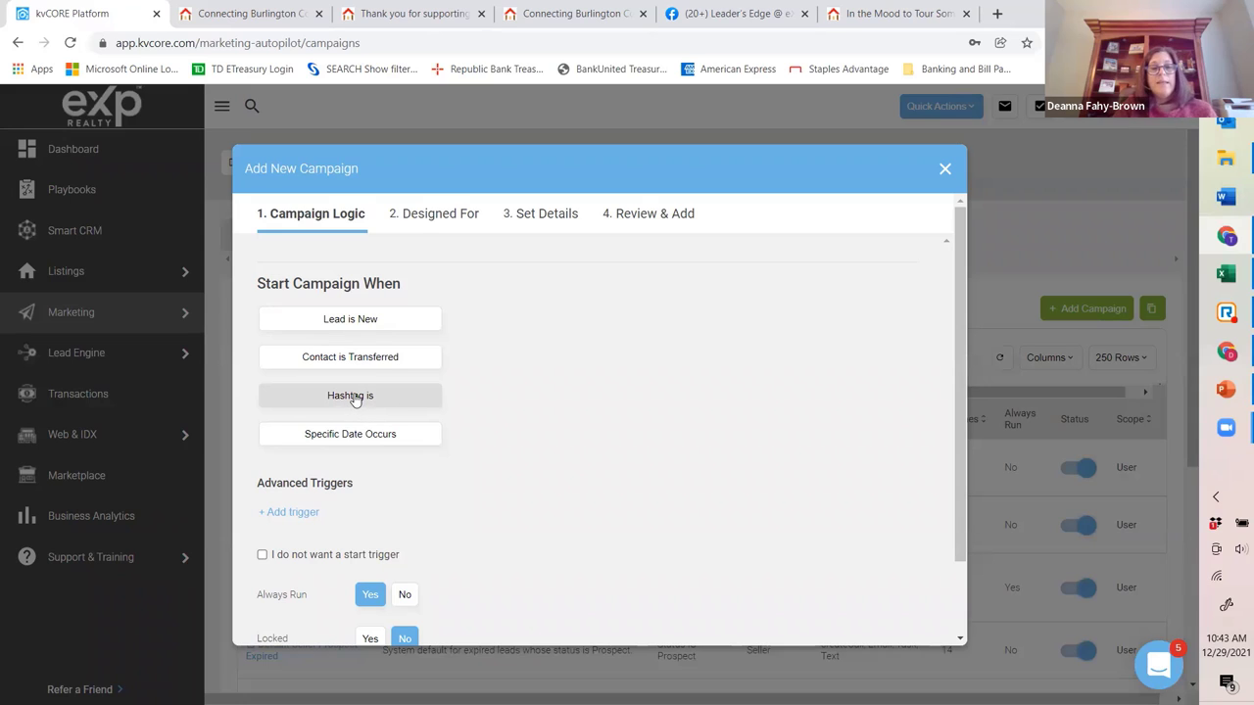
Step: Make the hashtag icecream the campaign's start trigger
{"action": "left_click", "coordinate": [355, 397]}
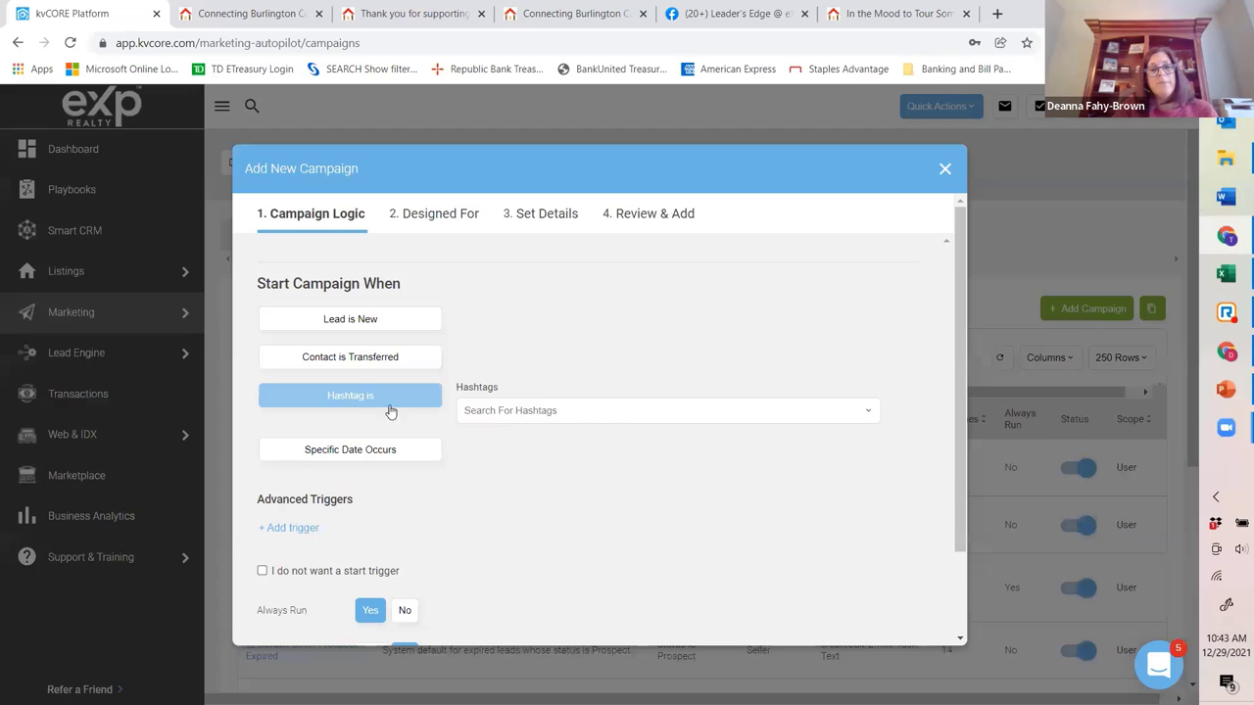
{"action": "left_click", "coordinate": [514, 408]}
{"action": "type", "text": "inc"}
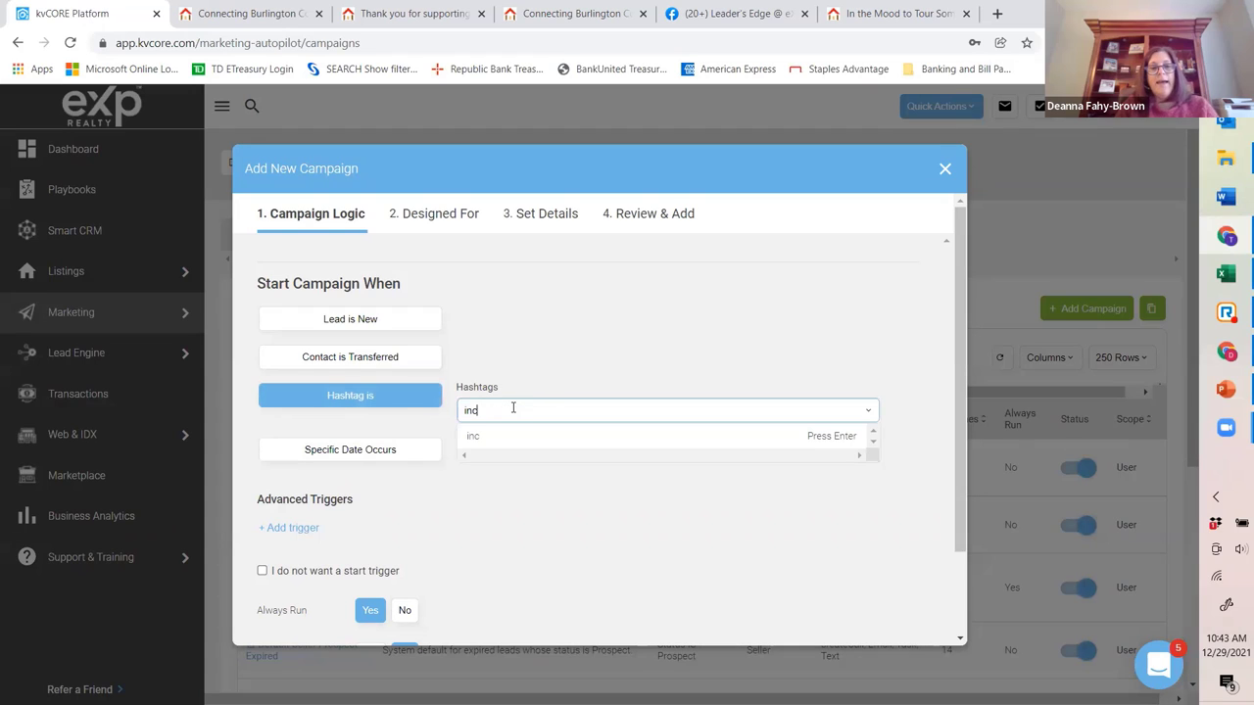
{"action": "type", "text": "cream"}
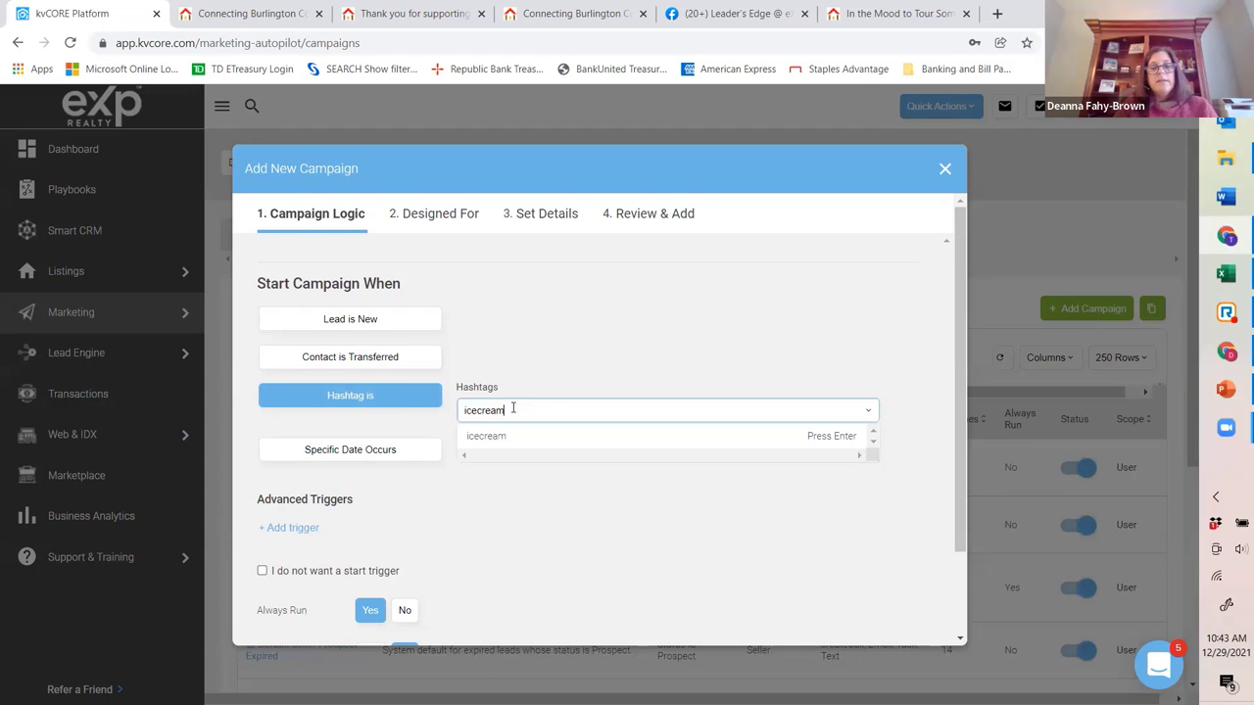
{"action": "left_click", "coordinate": [500, 444]}
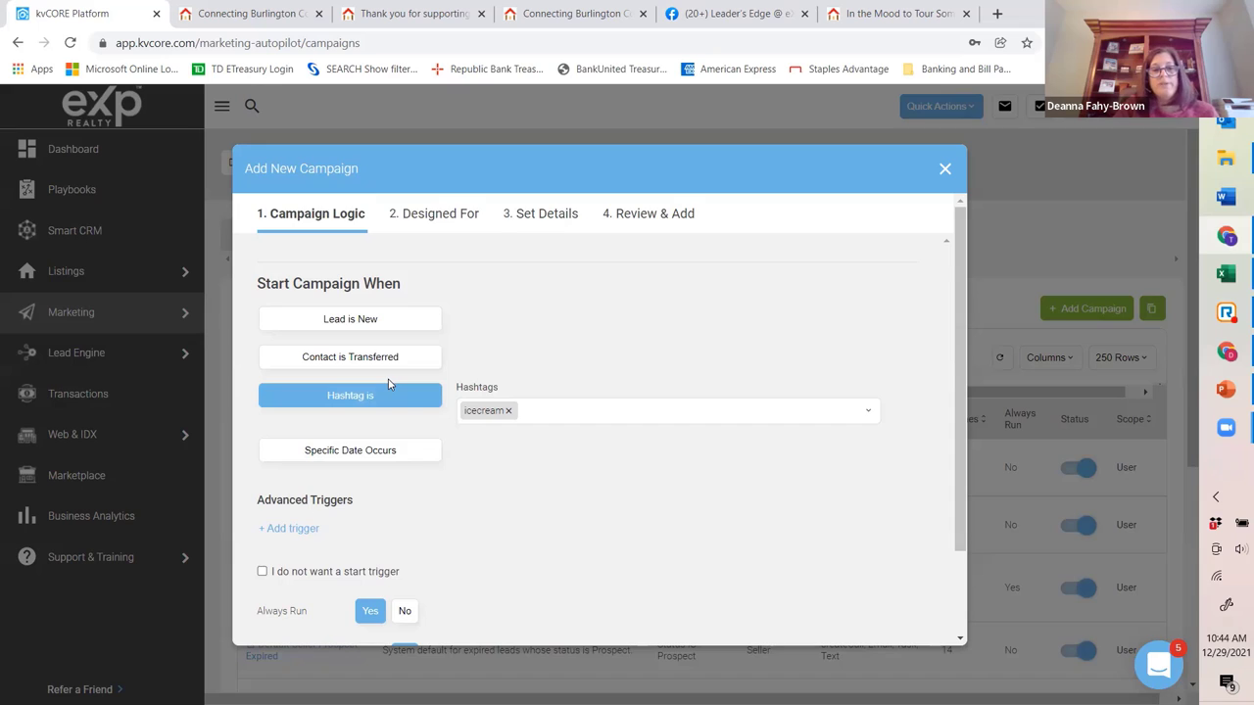
{"action": "scroll", "coordinate": [388, 392], "scroll_direction": "down", "scroll_amount": 1}
Step: Add an advanced trigger condition requiring the Hashtag field to be icecream
{"action": "left_click", "coordinate": [298, 448]}
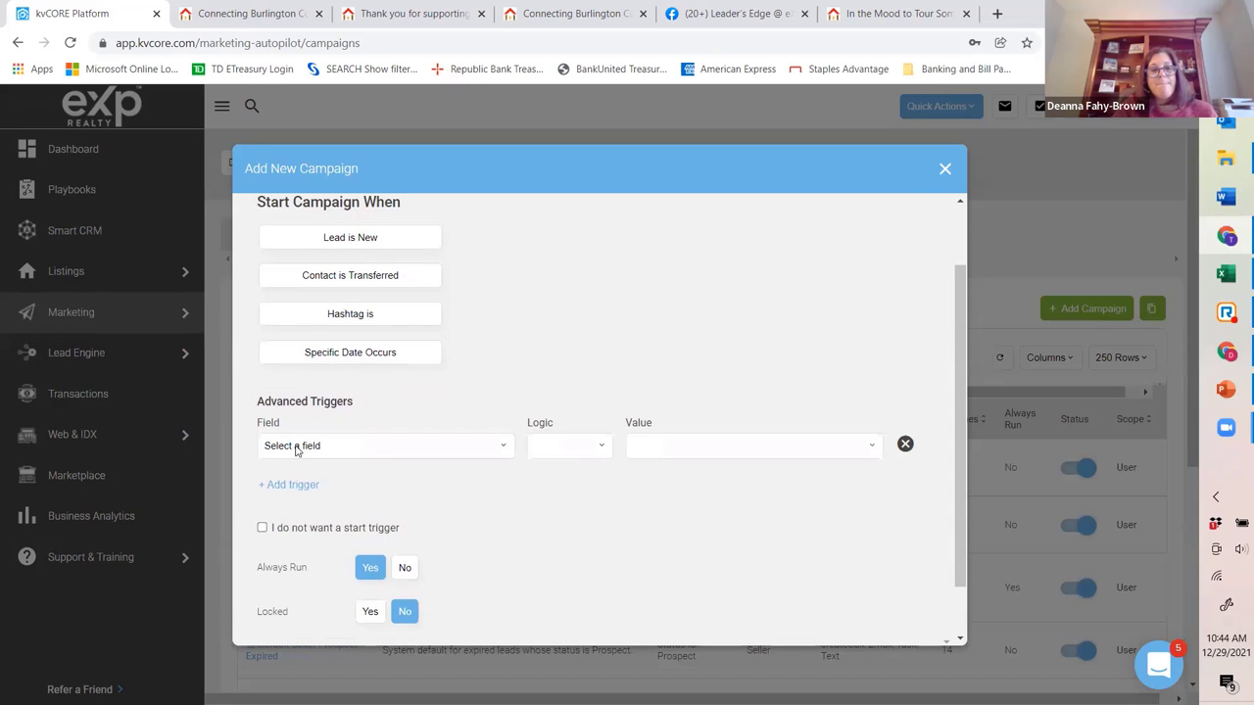
{"action": "left_click", "coordinate": [323, 446]}
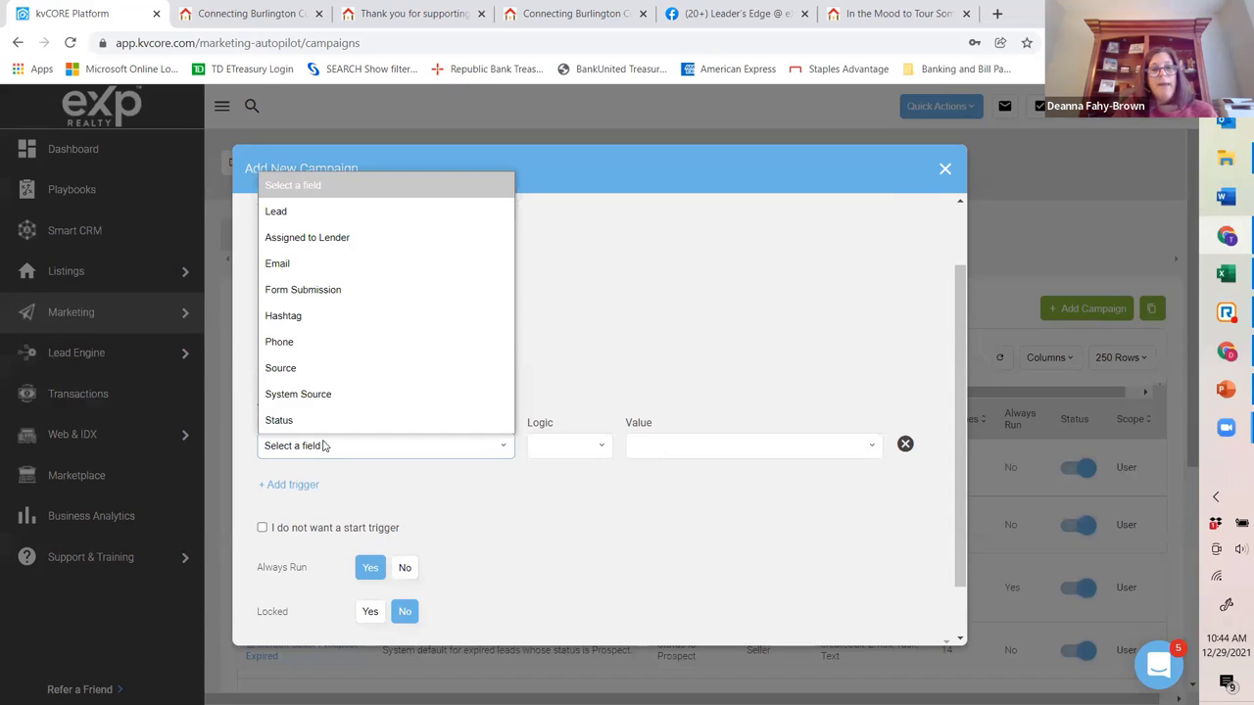
{"action": "left_click", "coordinate": [288, 315]}
{"action": "left_click", "coordinate": [672, 465]}
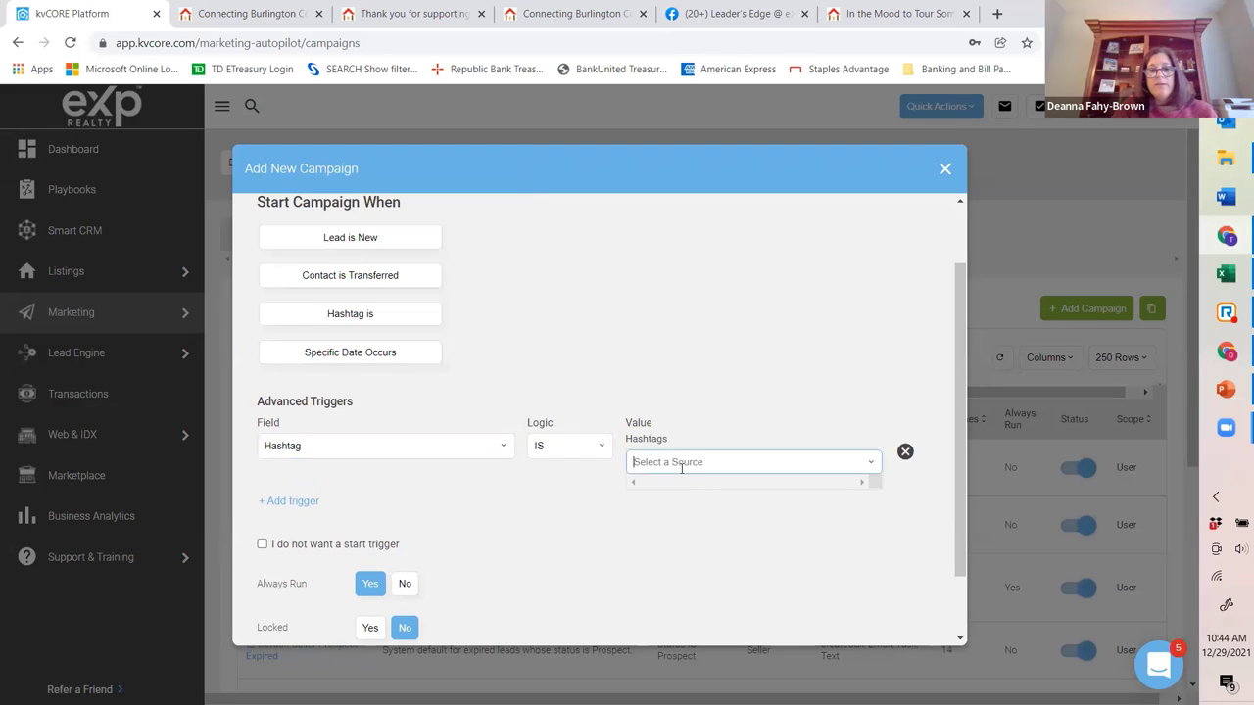
{"action": "type", "text": "icecream"}
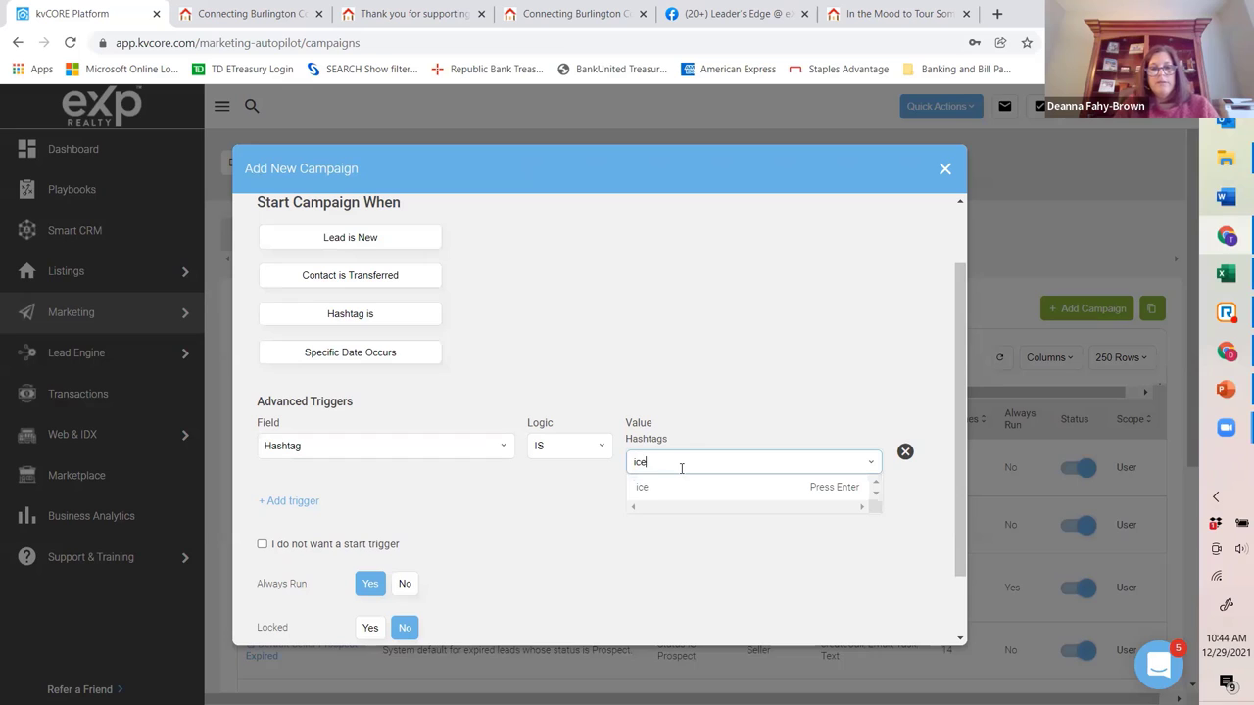
{"action": "left_click", "coordinate": [672, 490]}
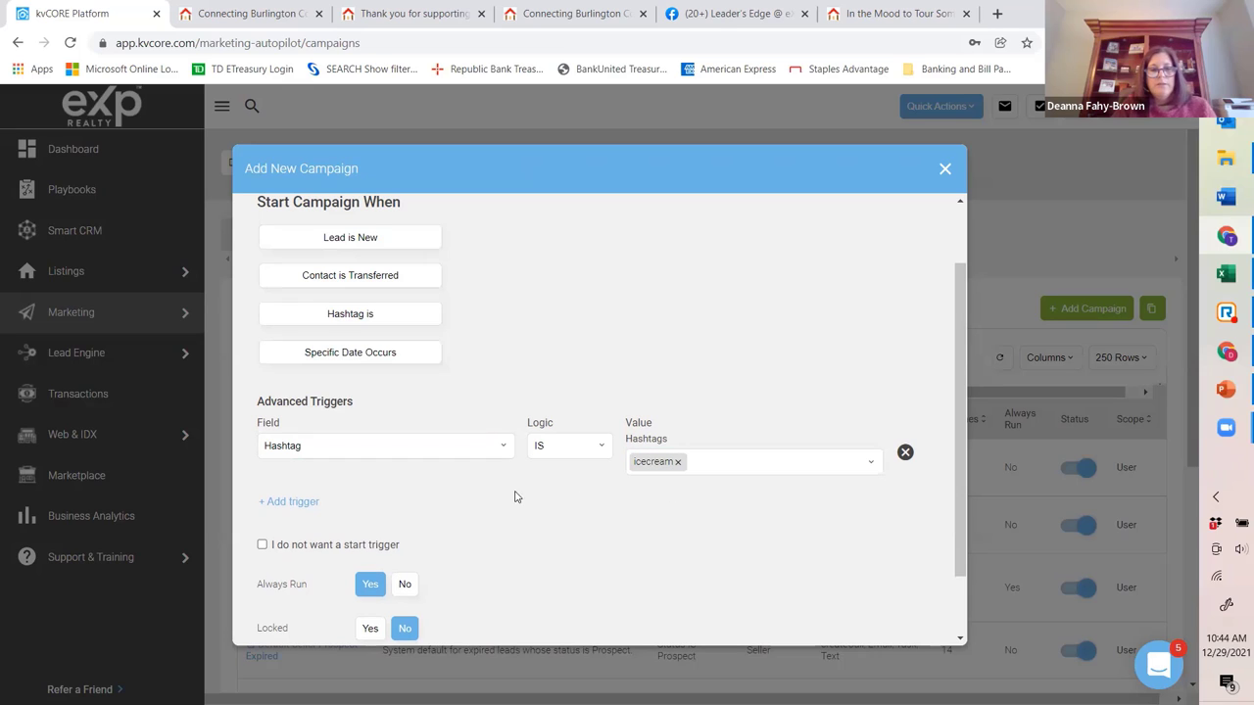
{"action": "scroll", "coordinate": [345, 538], "scroll_direction": "down", "scroll_amount": 2}
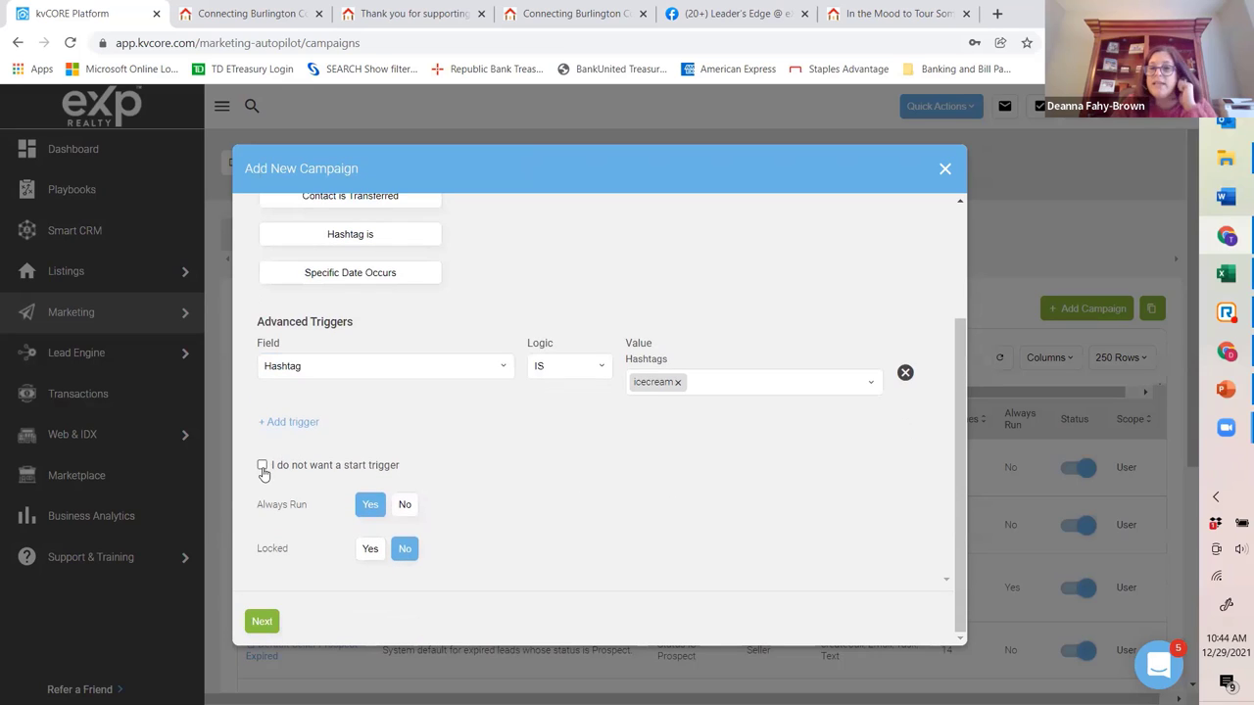
{"action": "scroll", "coordinate": [503, 407], "scroll_direction": "up", "scroll_amount": 2}
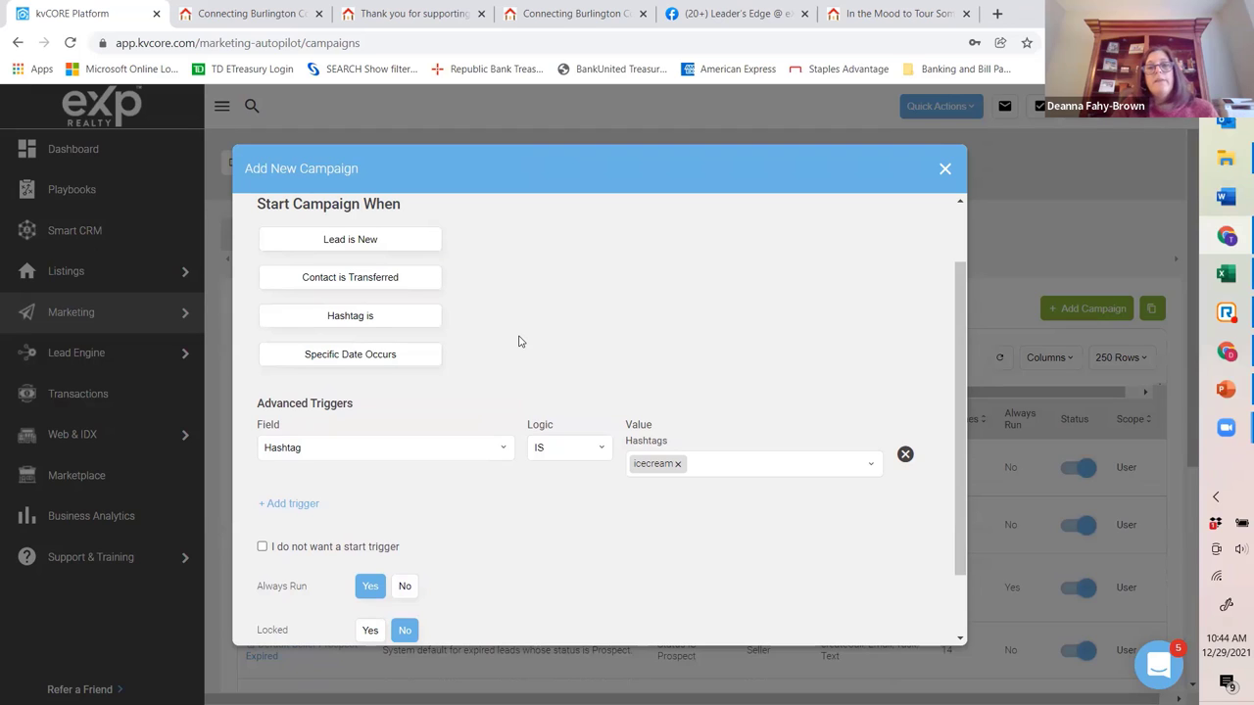
{"action": "scroll", "coordinate": [584, 334], "scroll_direction": "down", "scroll_amount": 1}
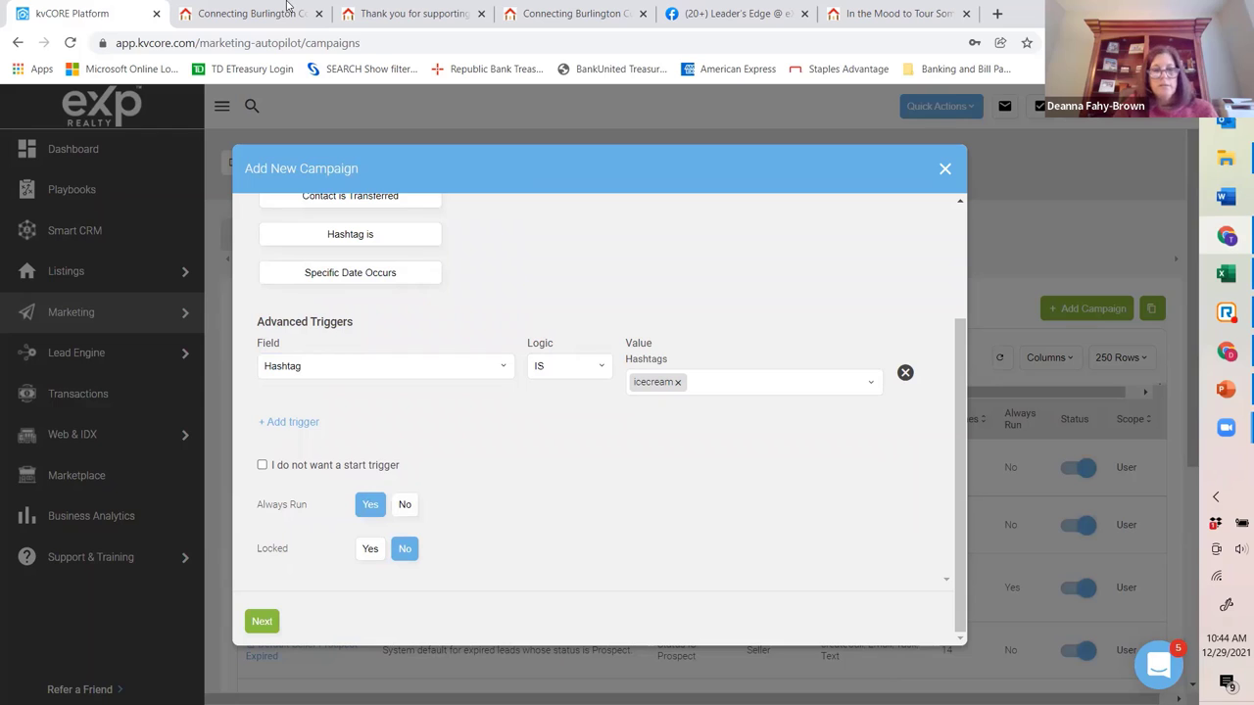
Step: Set the campaign as Designed For All audiences and continue to details
{"action": "left_click", "coordinate": [262, 621]}
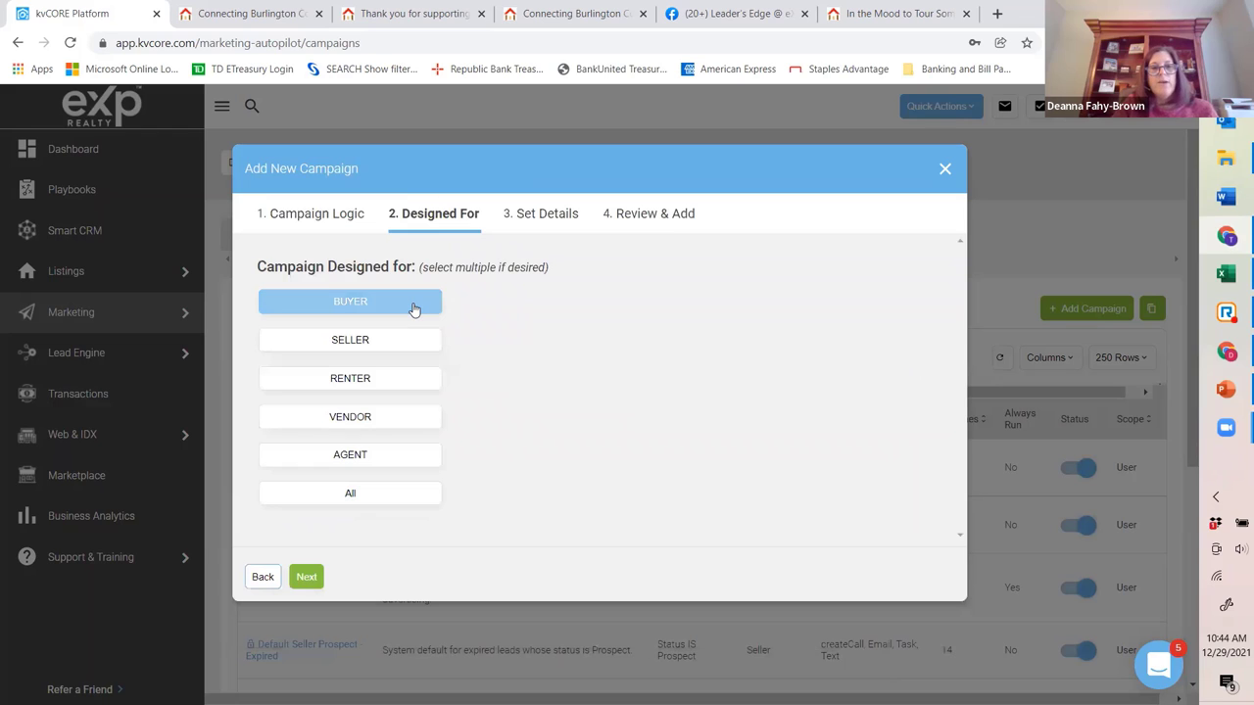
{"action": "left_click", "coordinate": [352, 497]}
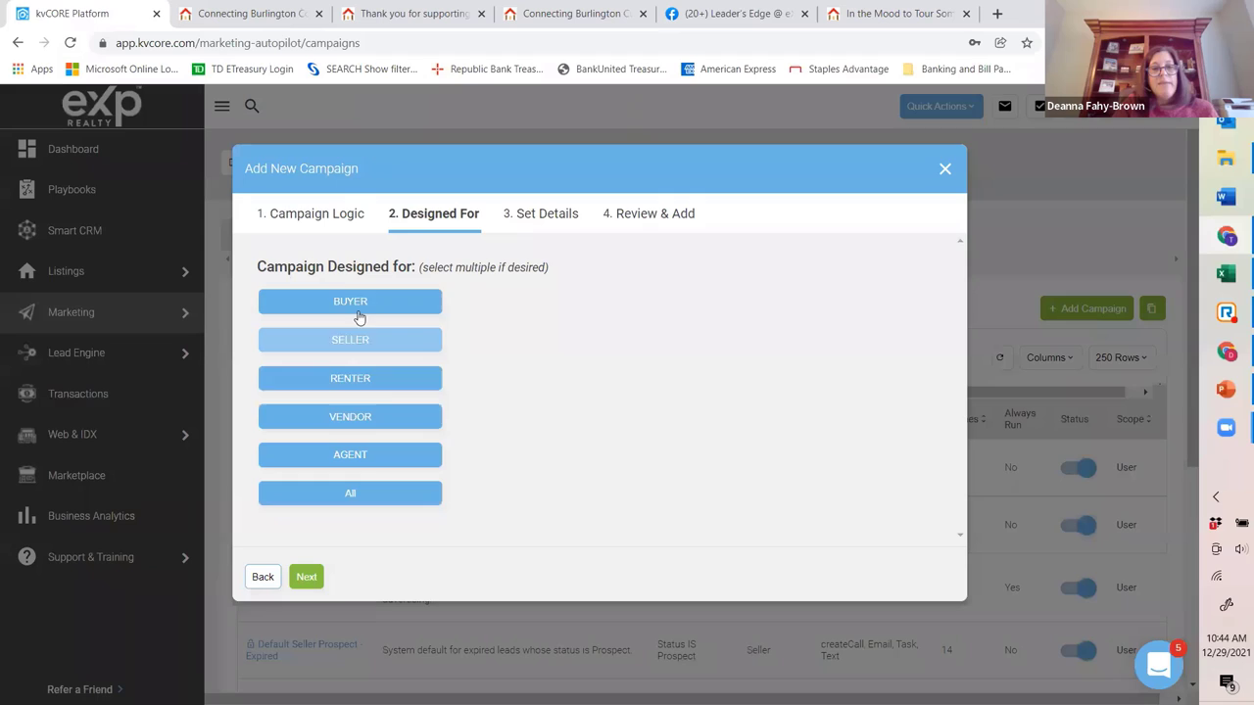
{"action": "left_click", "coordinate": [310, 578]}
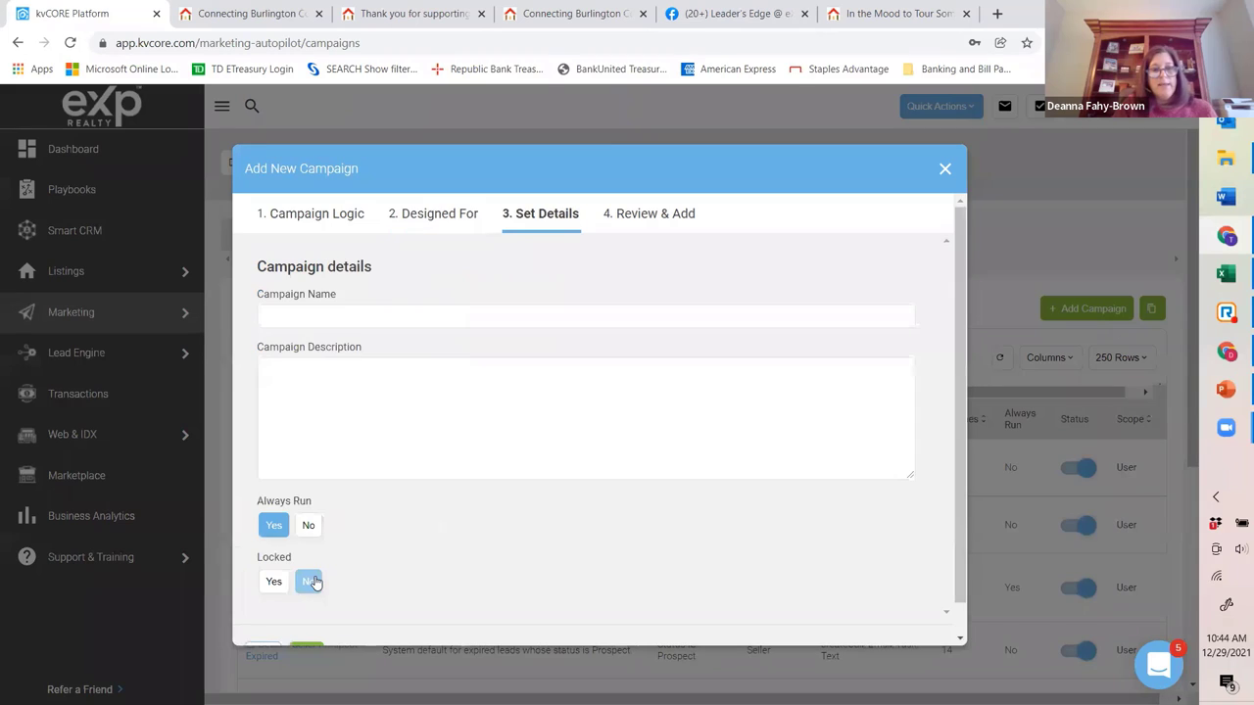
Step: Name the campaign 'Ice Cream for Marlton Baseball'
{"action": "left_click", "coordinate": [320, 314]}
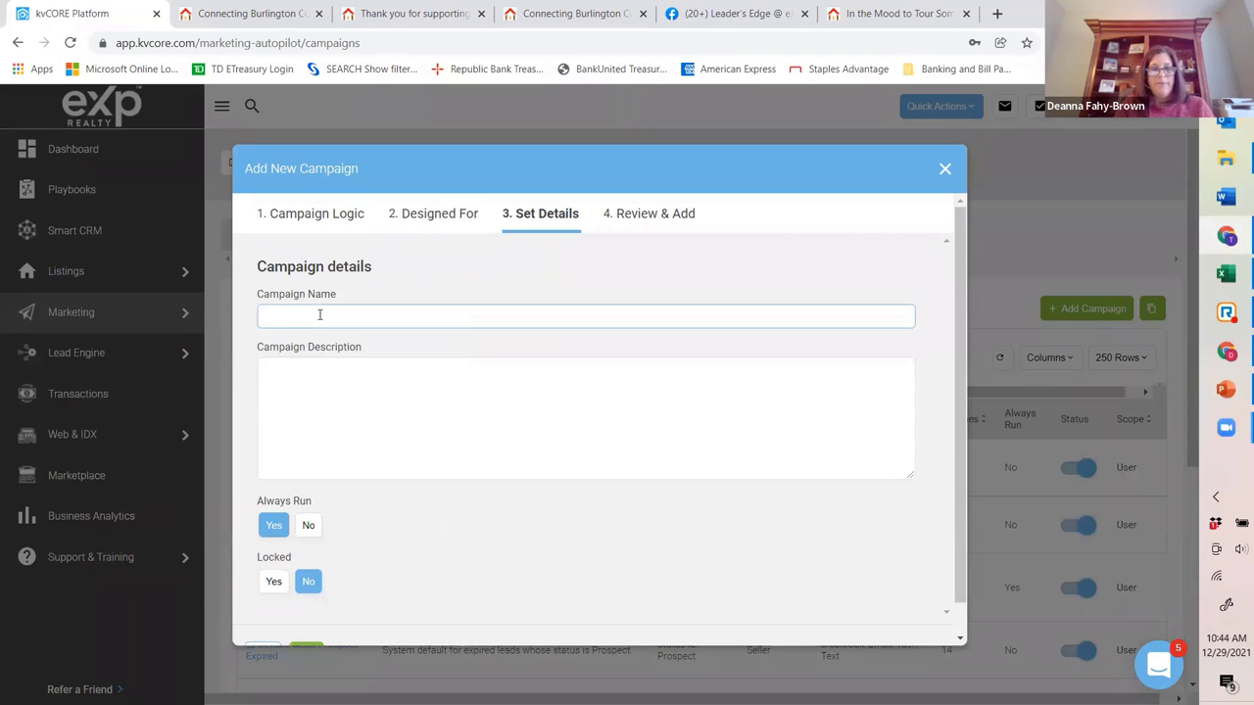
{"action": "type", "text": "vi"}
{"action": "key", "text": "BackSpace"}
{"action": "key", "text": "BackSpace"}
{"action": "type", "text": "Ice"}
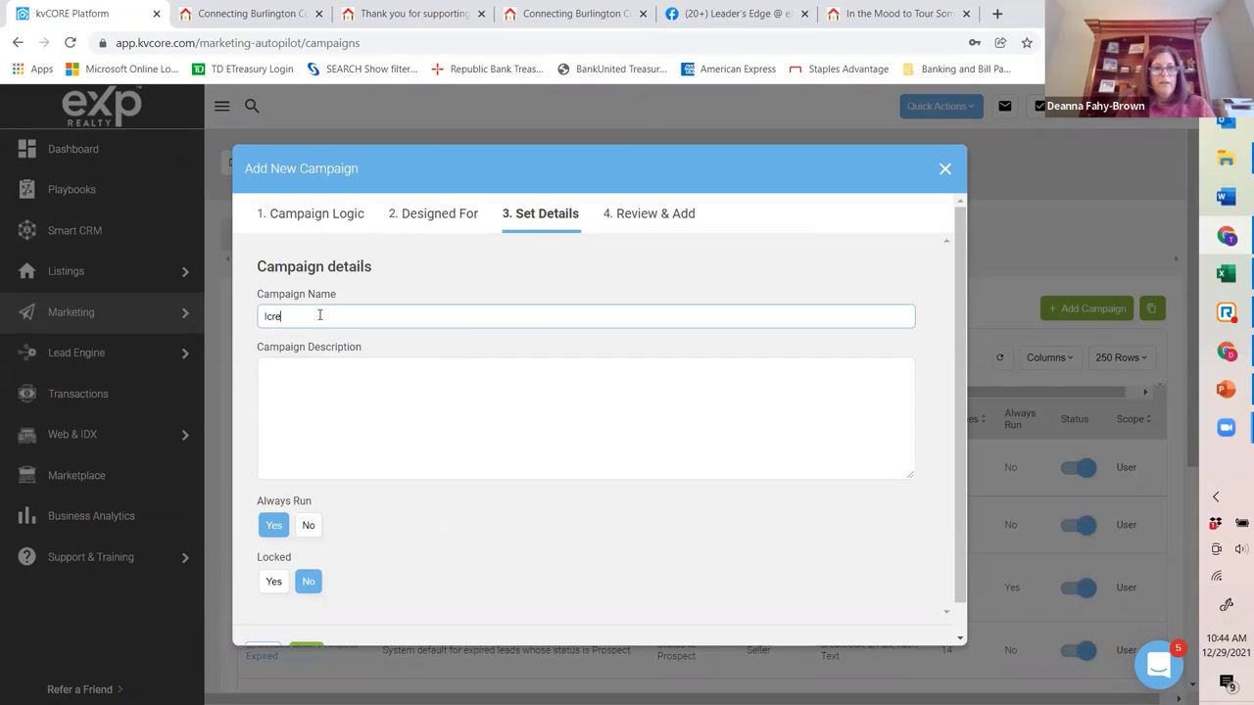
{"action": "type", "text": "e Cream"}
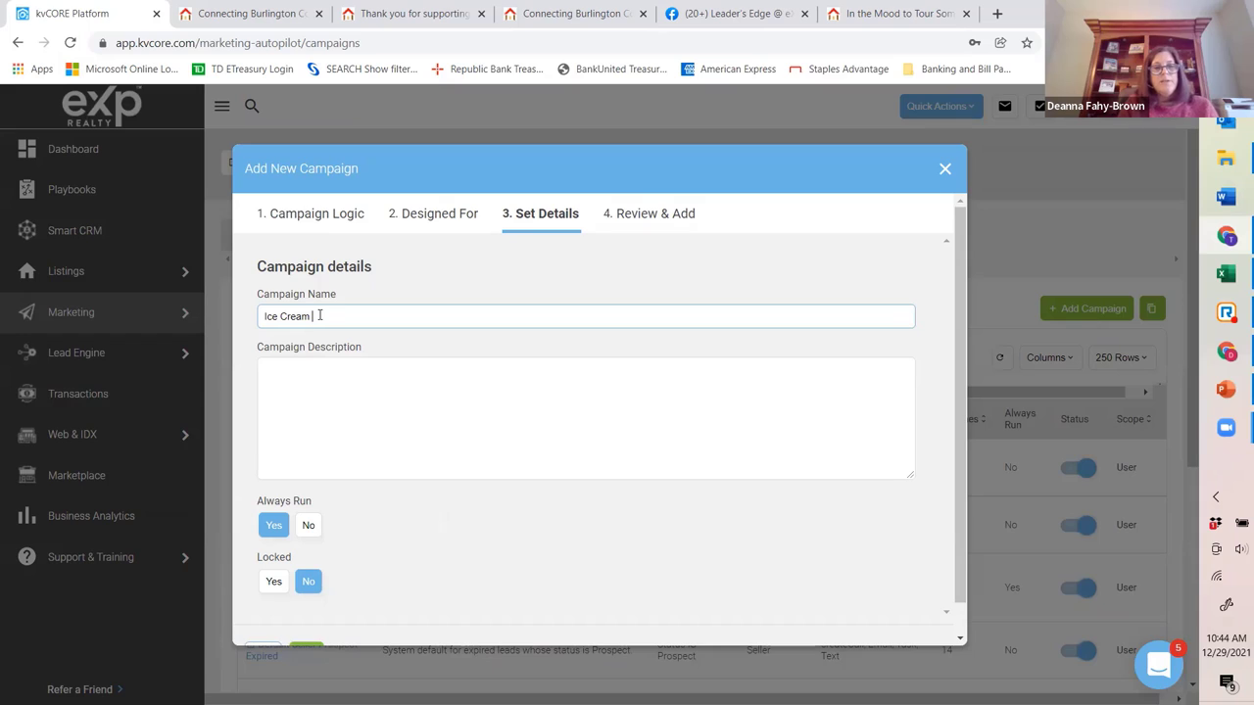
{"action": "type", "text": "for MArit"}
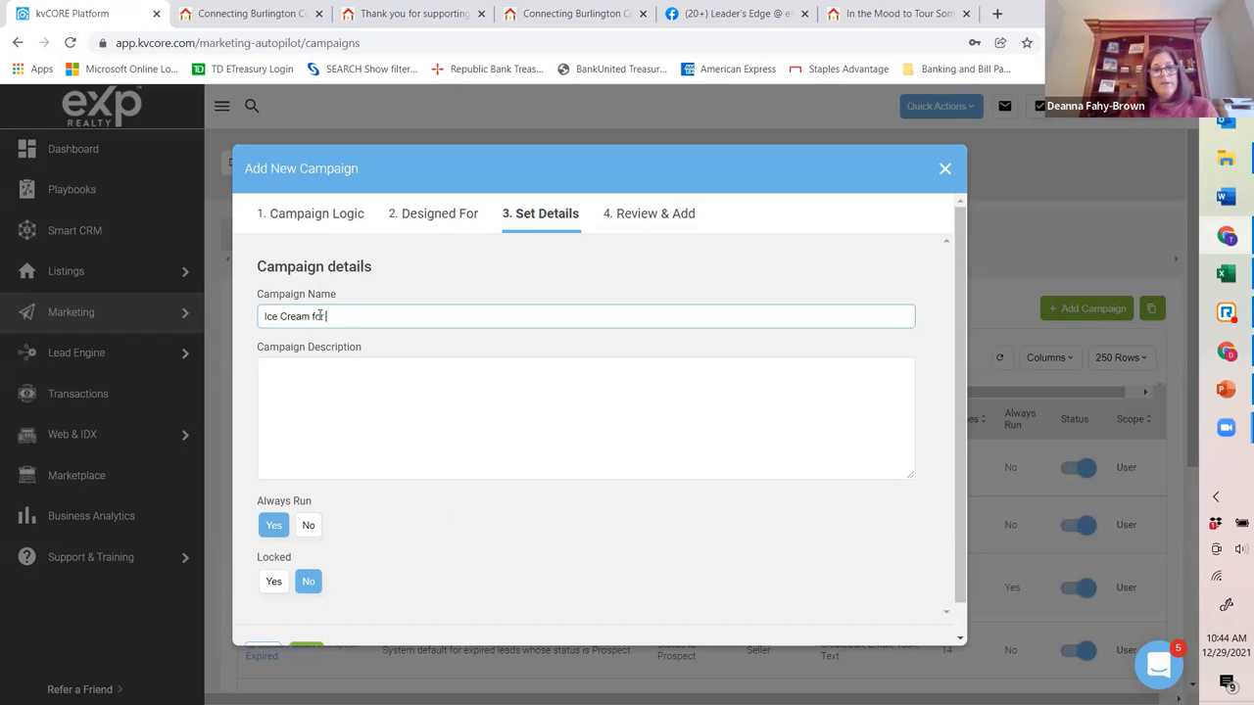
{"action": "key", "text": "BackSpace"}
{"action": "type", "text": "arlton Baseball"}
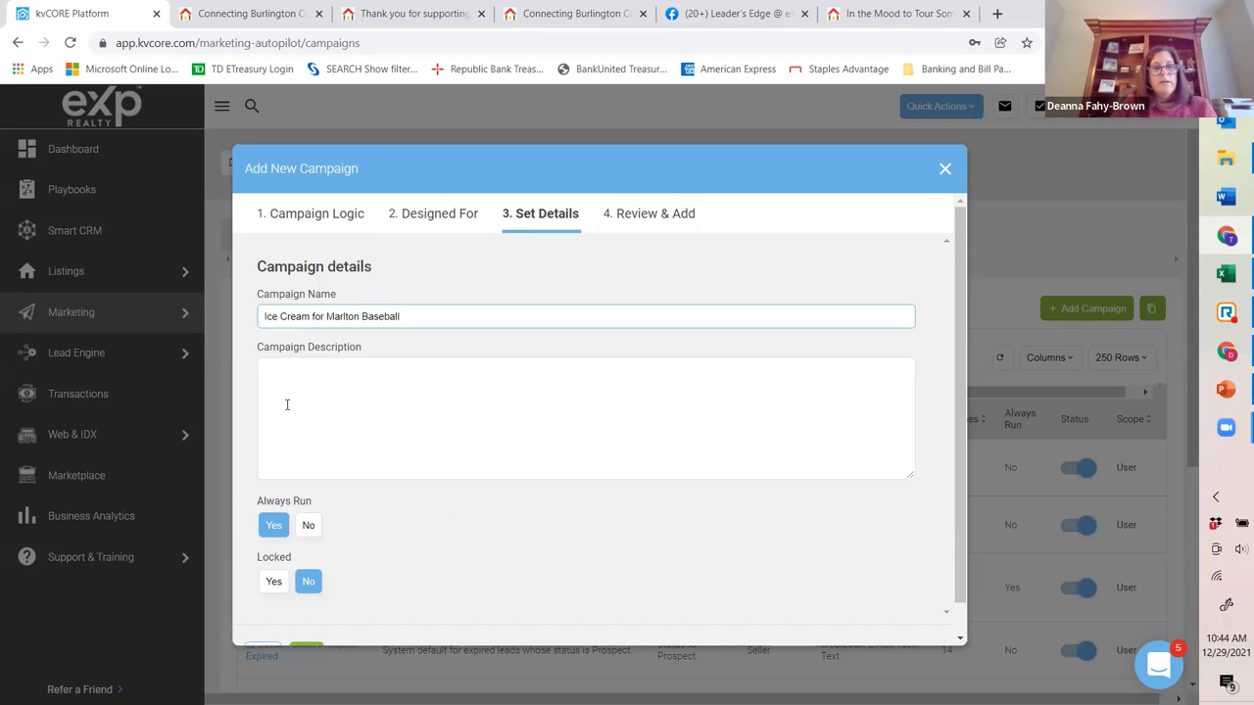
Step: Describe the Mr Softee coupons at the season's last game and the sponsored 10 year old team, then continue
{"action": "left_click", "coordinate": [292, 369]}
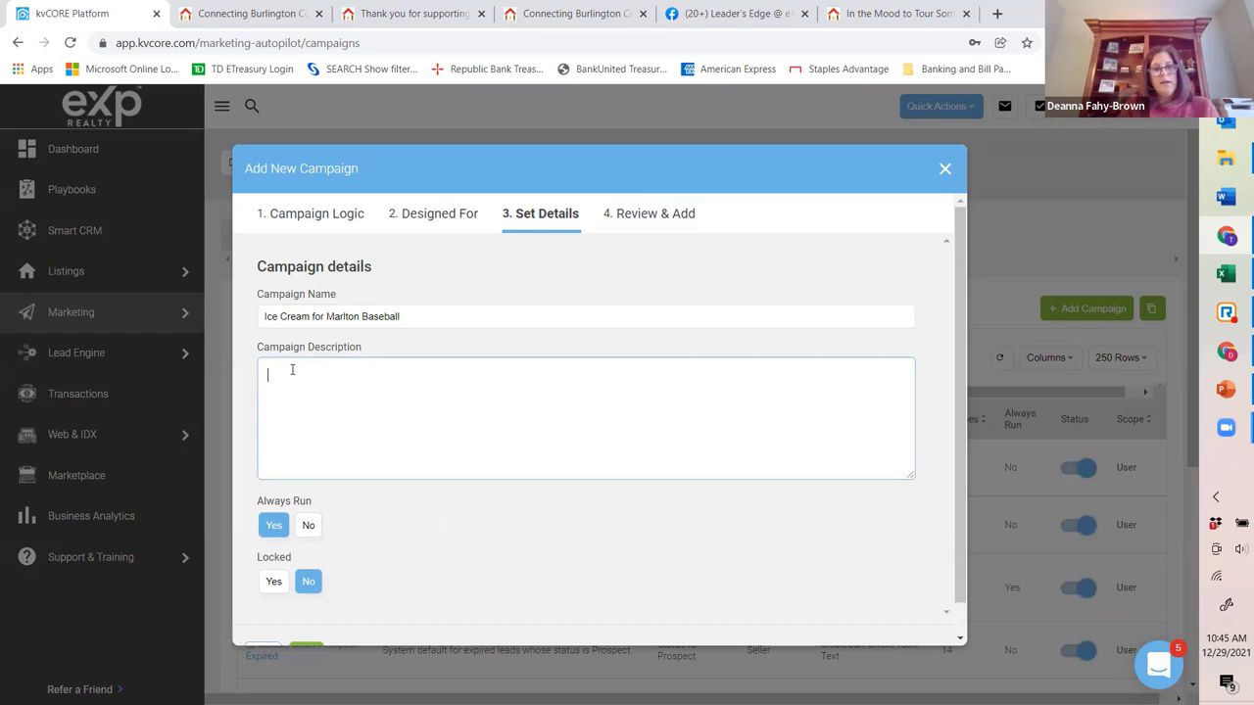
{"action": "type", "text": "Provided coup"}
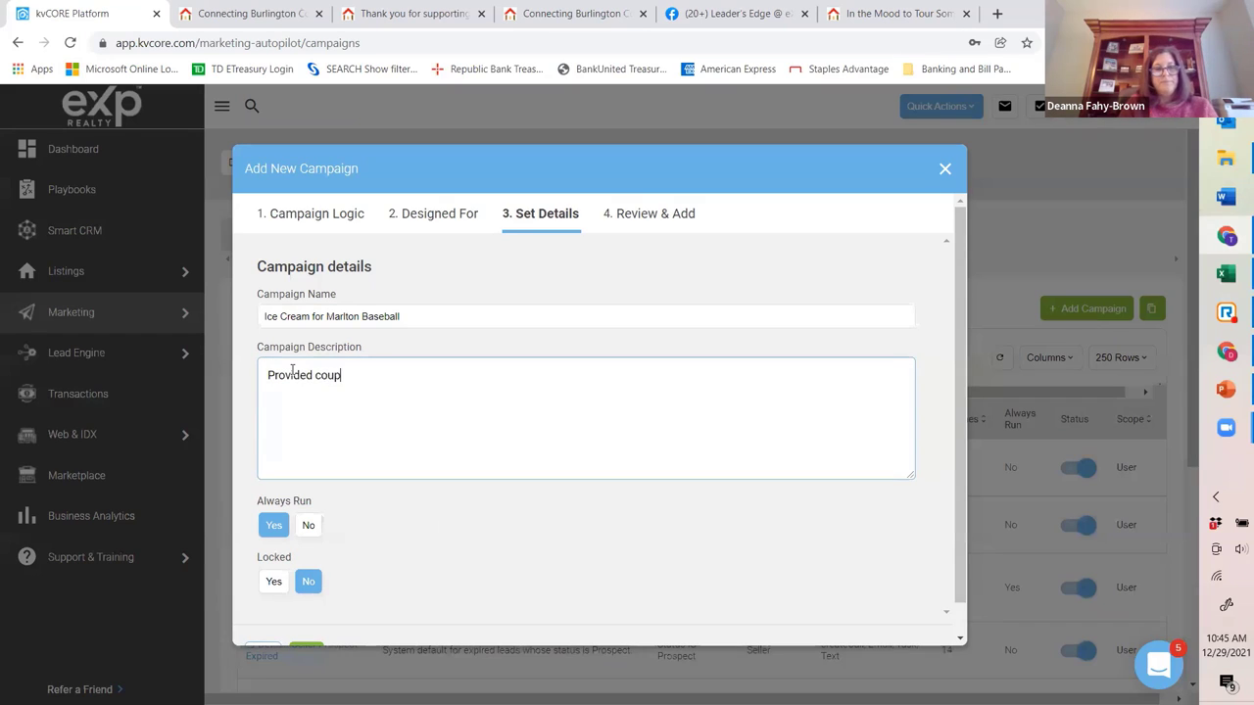
{"action": "type", "text": "ons for Mr Softe"}
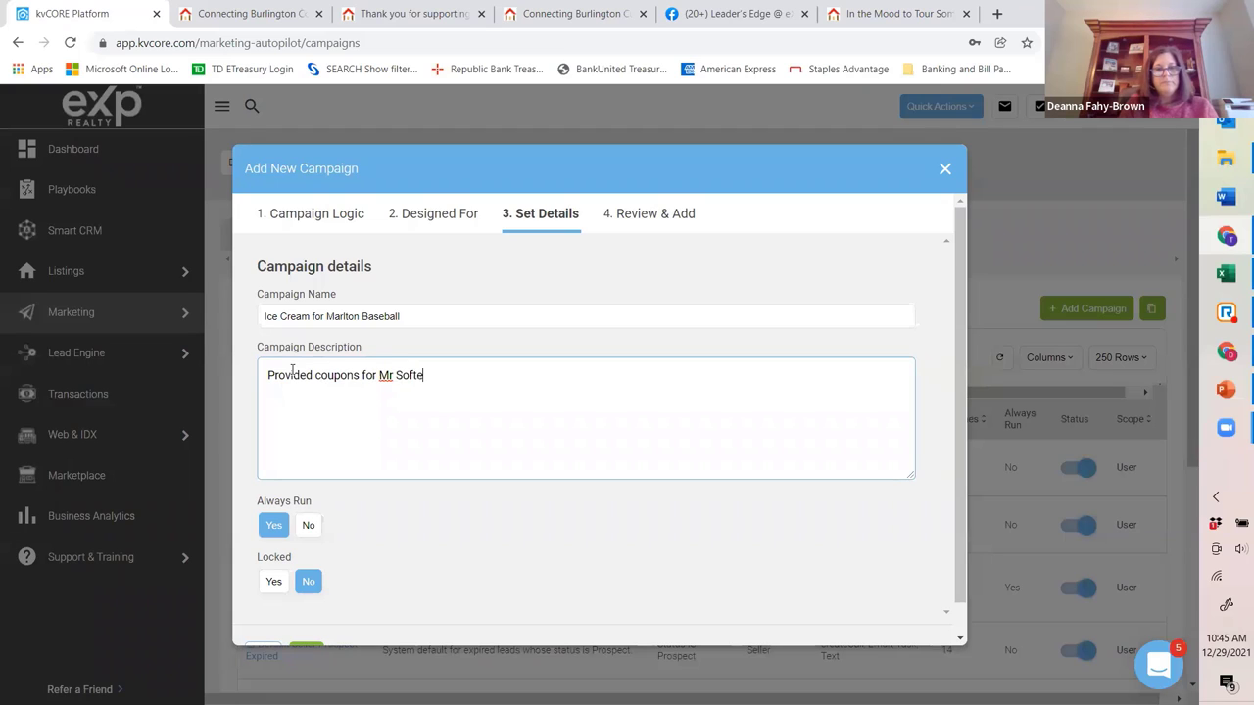
{"action": "type", "text": "e on the last gam"}
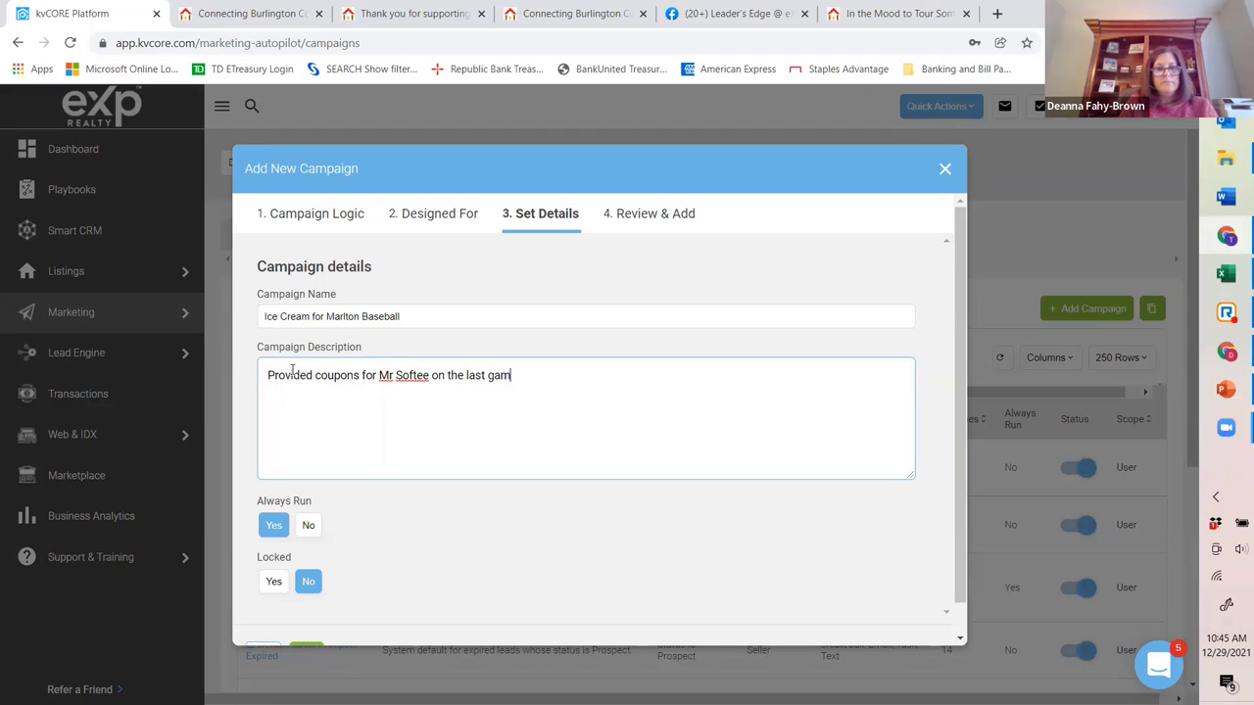
{"action": "type", "text": "e of the season.  SPons"}
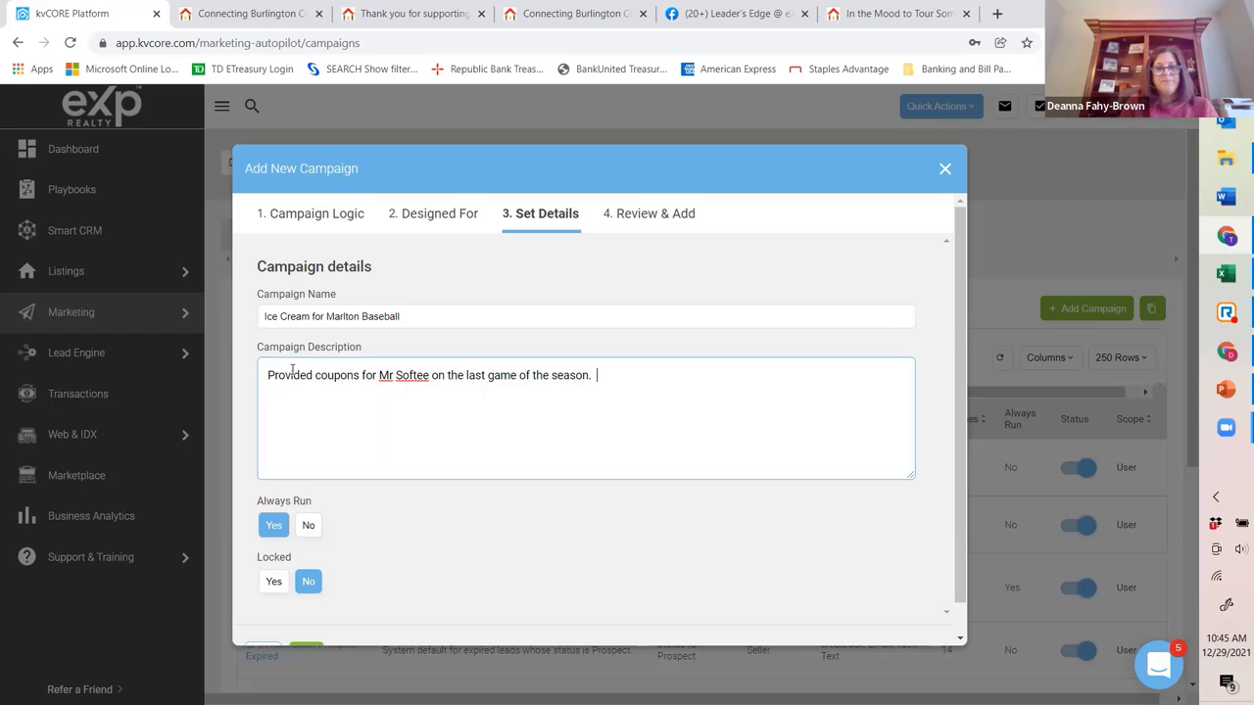
{"action": "key", "text": "BackSpace"}
{"action": "key", "text": "BackSpace"}
{"action": "key", "text": "BackSpace"}
{"action": "key", "text": "BackSpace"}
{"action": "type", "text": "pon"}
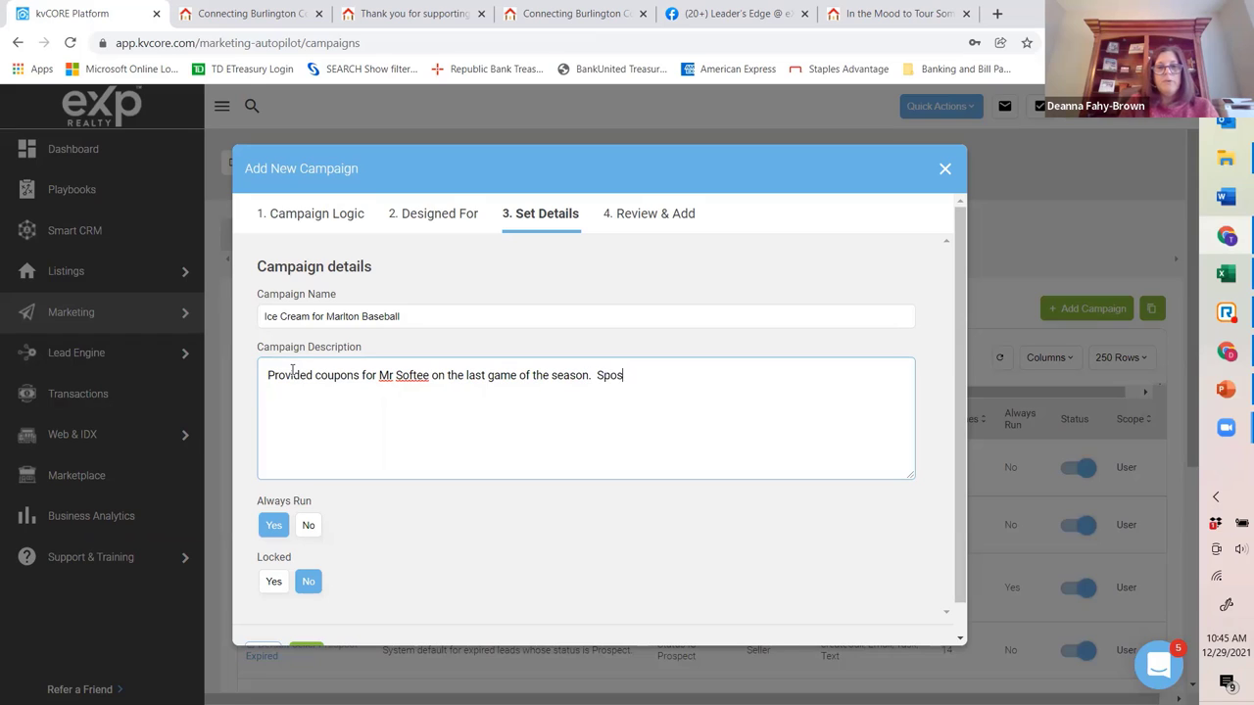
{"action": "type", "text": "s"}
{"action": "key", "text": "BackSpace"}
{"action": "key", "text": "BackSpace"}
{"action": "type", "text": "n"}
{"action": "key", "text": "BackSpace"}
{"action": "type", "text": "nsored 10 yea"}
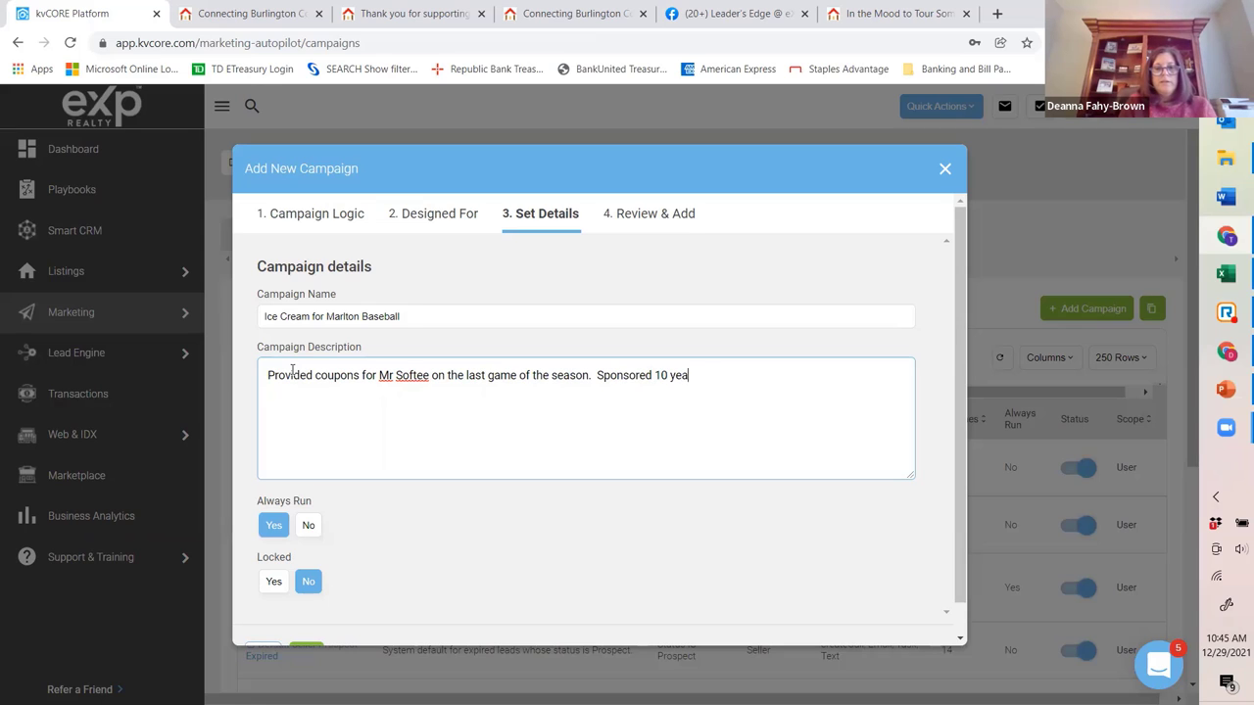
{"action": "type", "text": "r old team."}
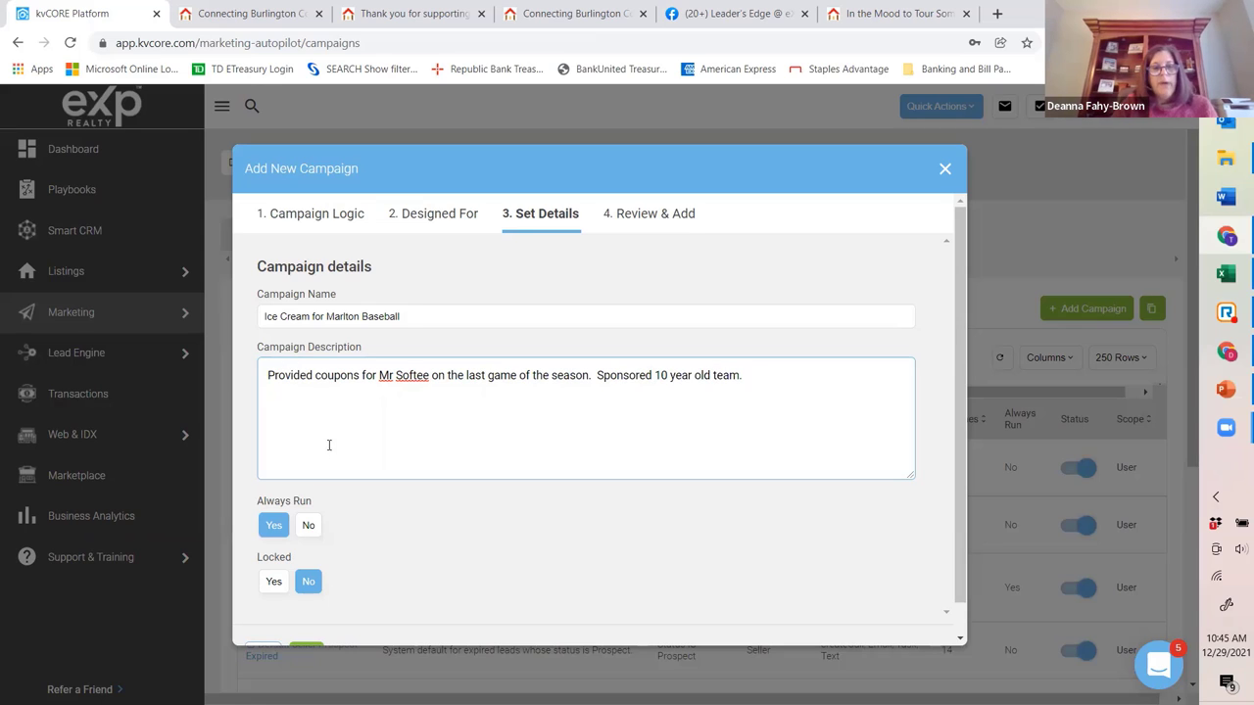
{"action": "scroll", "coordinate": [327, 442], "scroll_direction": "down", "scroll_amount": 1}
{"action": "left_click", "coordinate": [307, 619]}
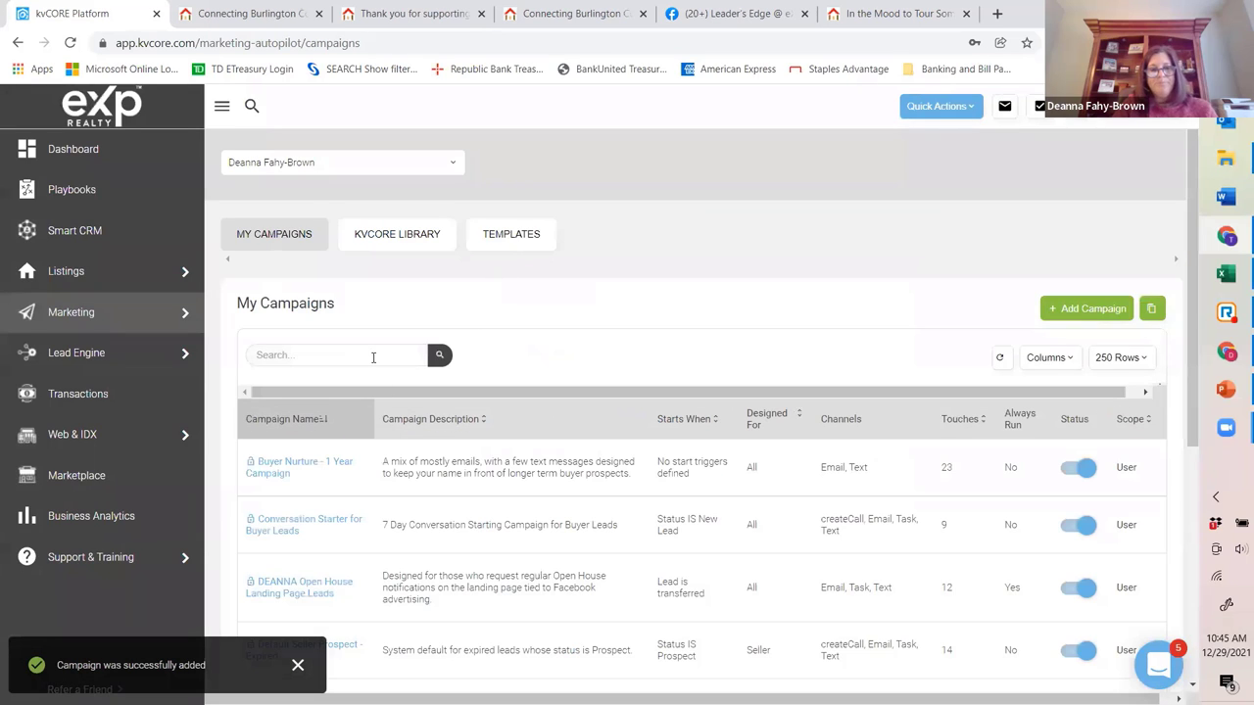
Step: Finish the campaign and filter My Campaigns by 'ice'
{"action": "scroll", "coordinate": [434, 347], "scroll_direction": "down", "scroll_amount": 1}
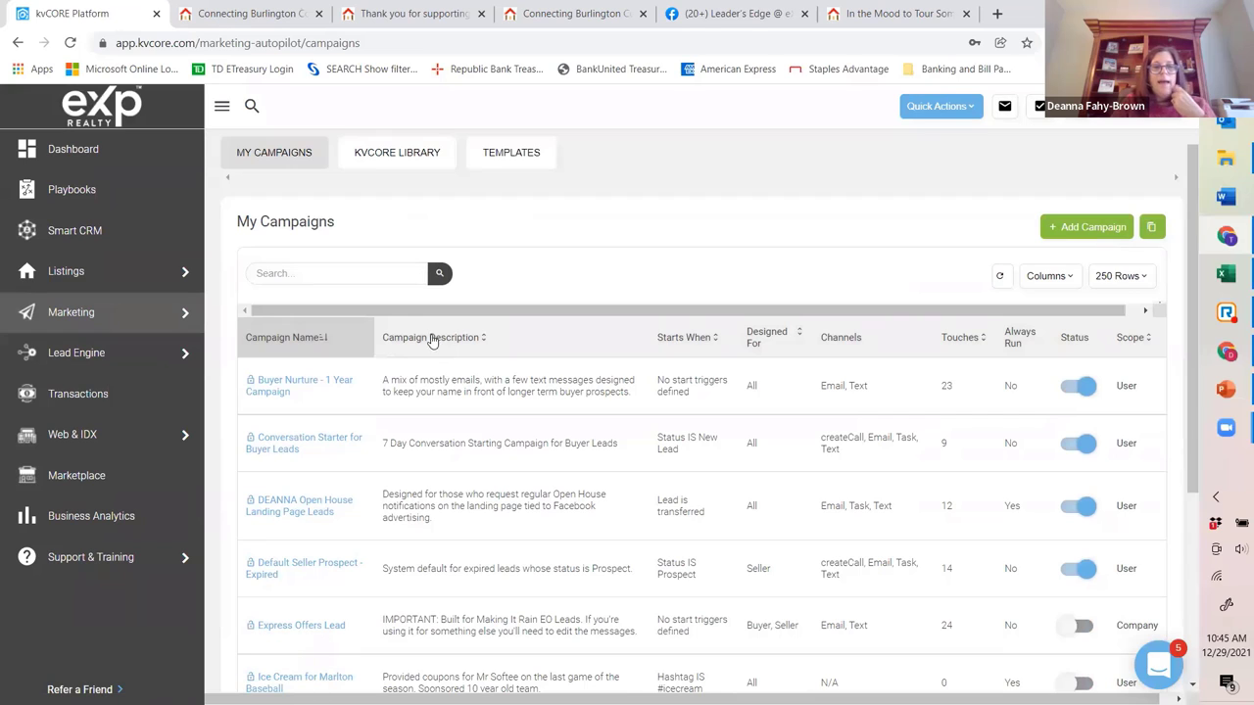
{"action": "left_click", "coordinate": [320, 277]}
{"action": "type", "text": "ice"}
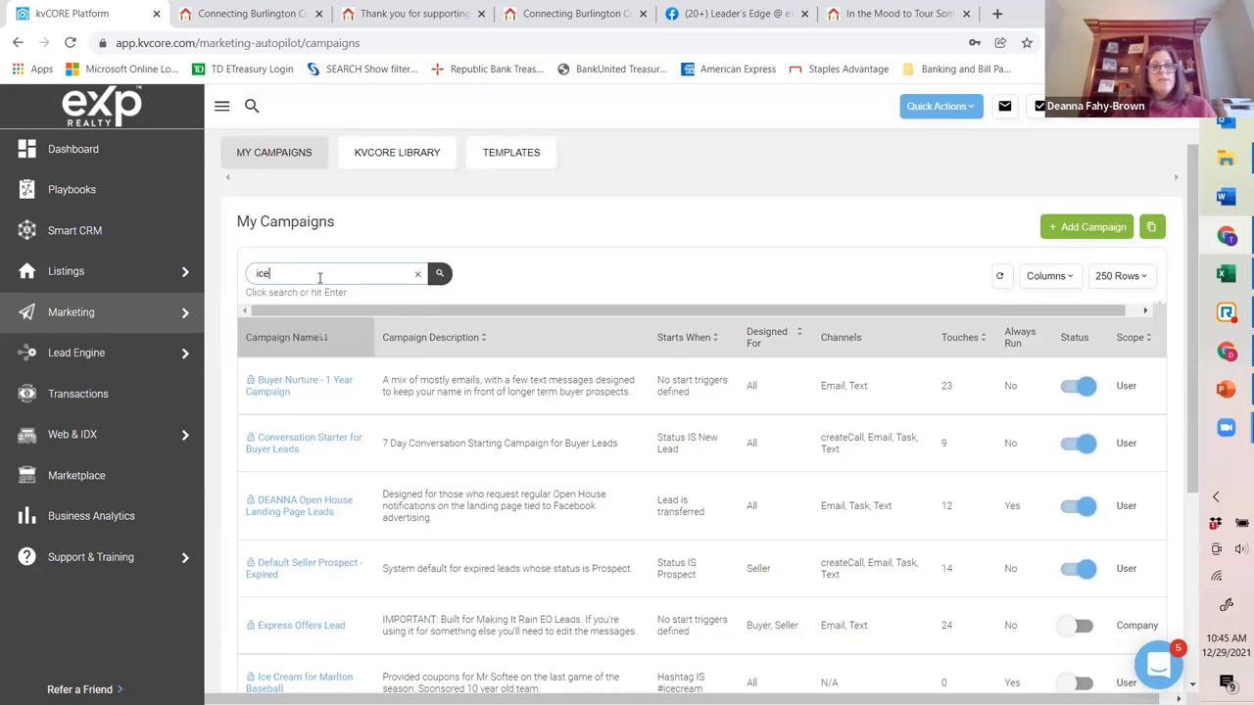
{"action": "left_click", "coordinate": [439, 274]}
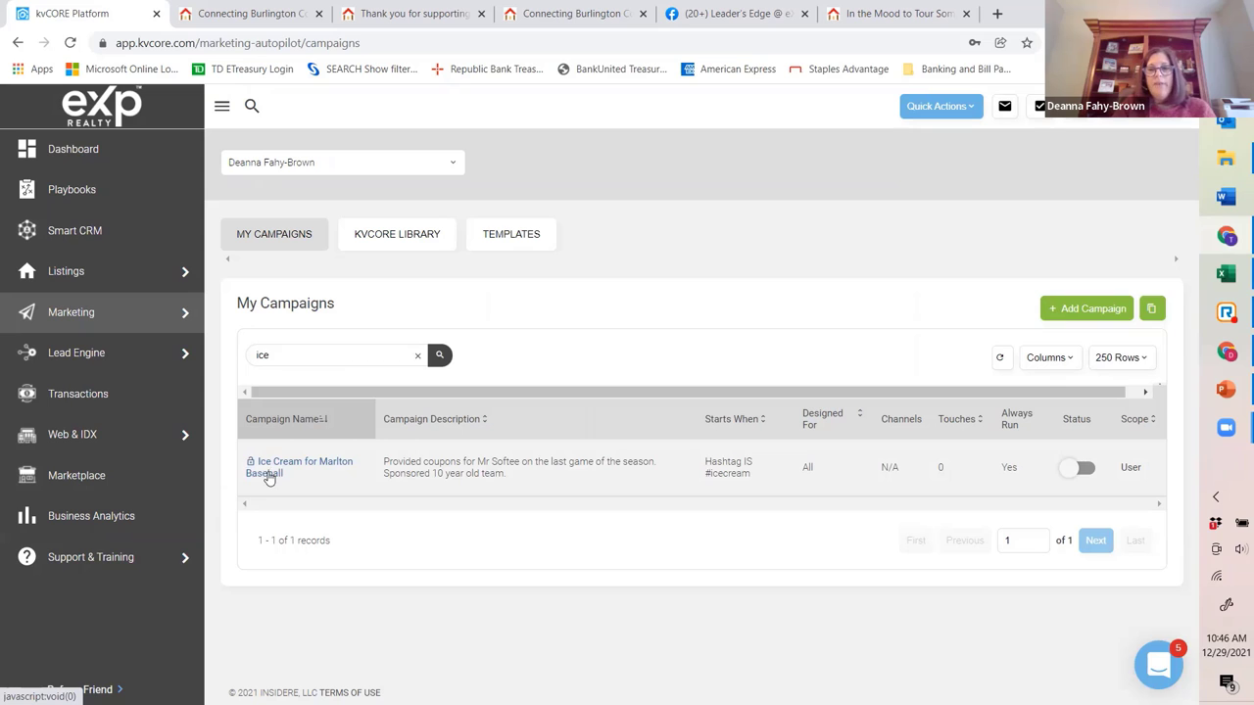
Step: Open the Ice Cream for Marlton Baseball campaign and show the Add Action choices
{"action": "left_click", "coordinate": [270, 475]}
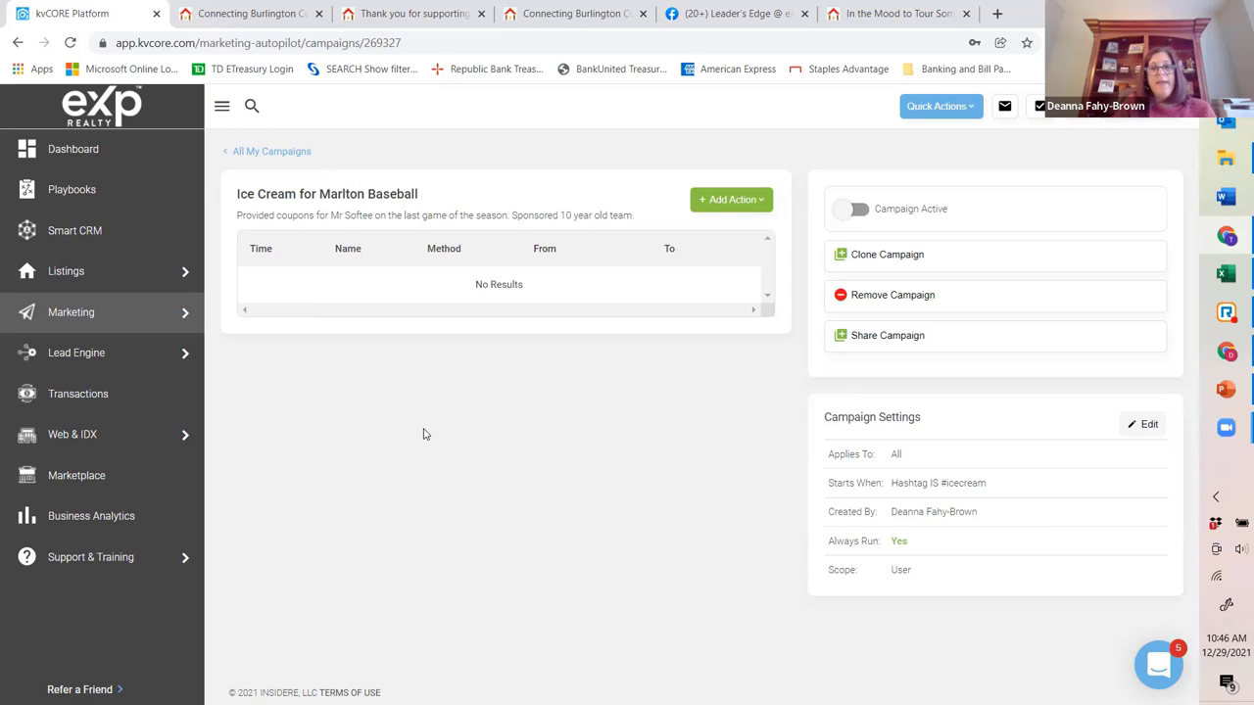
{"action": "left_click", "coordinate": [723, 201]}
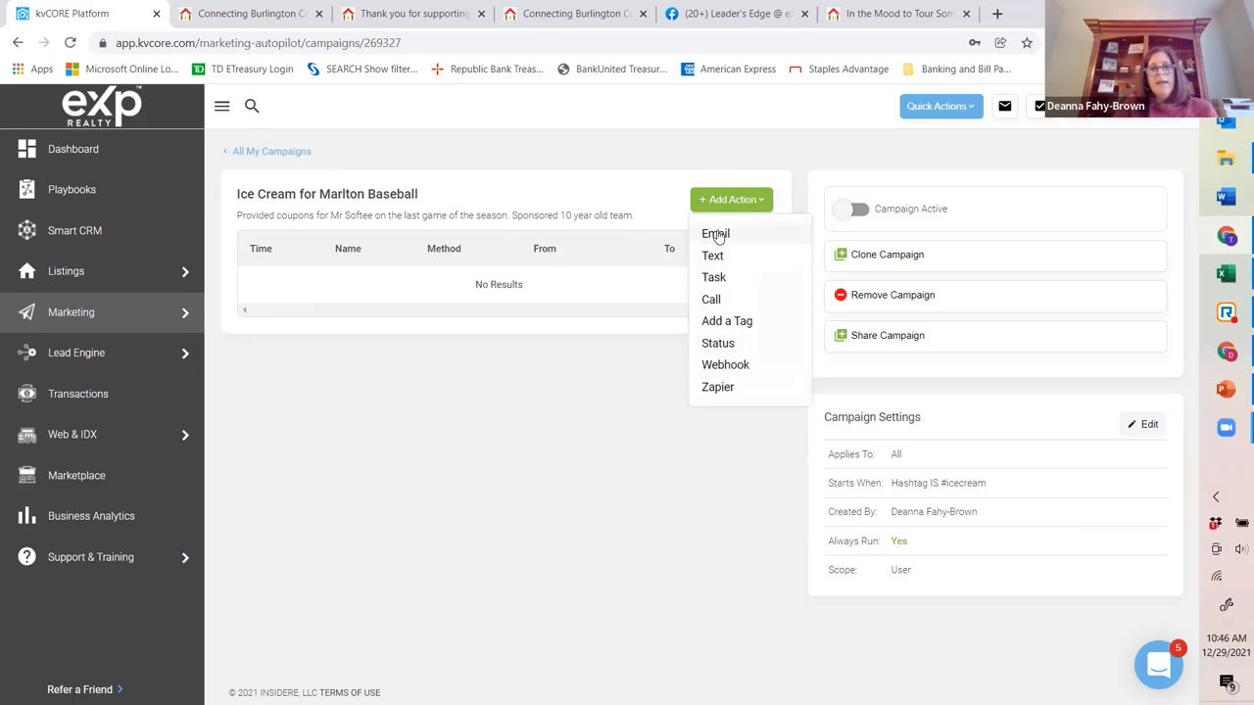
Step: Add an 'Ice Cream Coupon' email action using the Ice Cream Thank You template, running immediately
{"action": "left_click", "coordinate": [719, 237]}
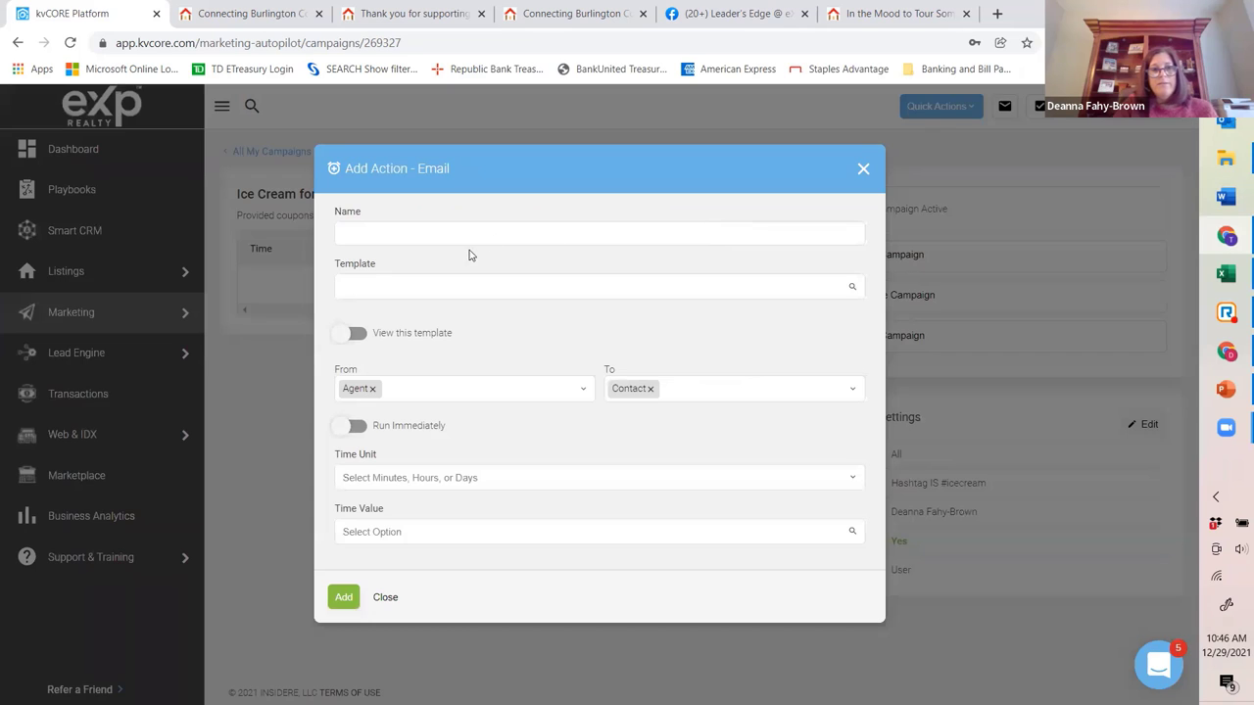
{"action": "left_click", "coordinate": [436, 231]}
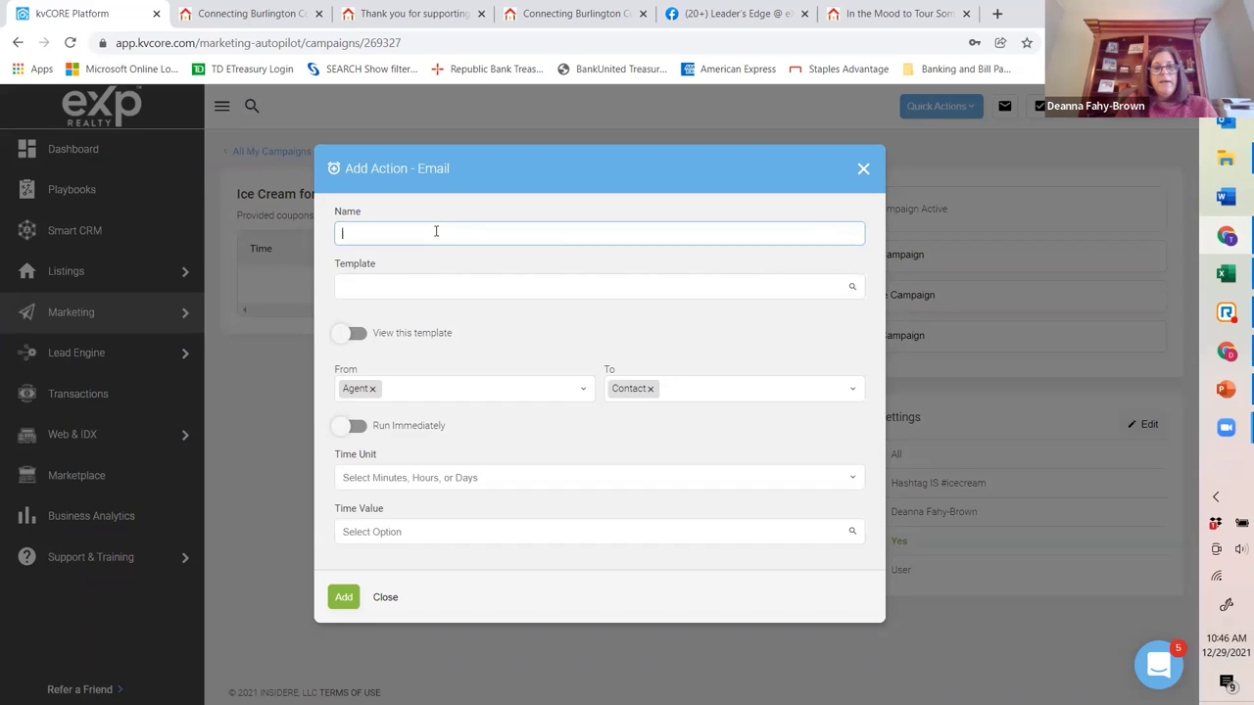
{"action": "type", "text": "Icea"}
{"action": "type", "text": "Cream Coupon"}
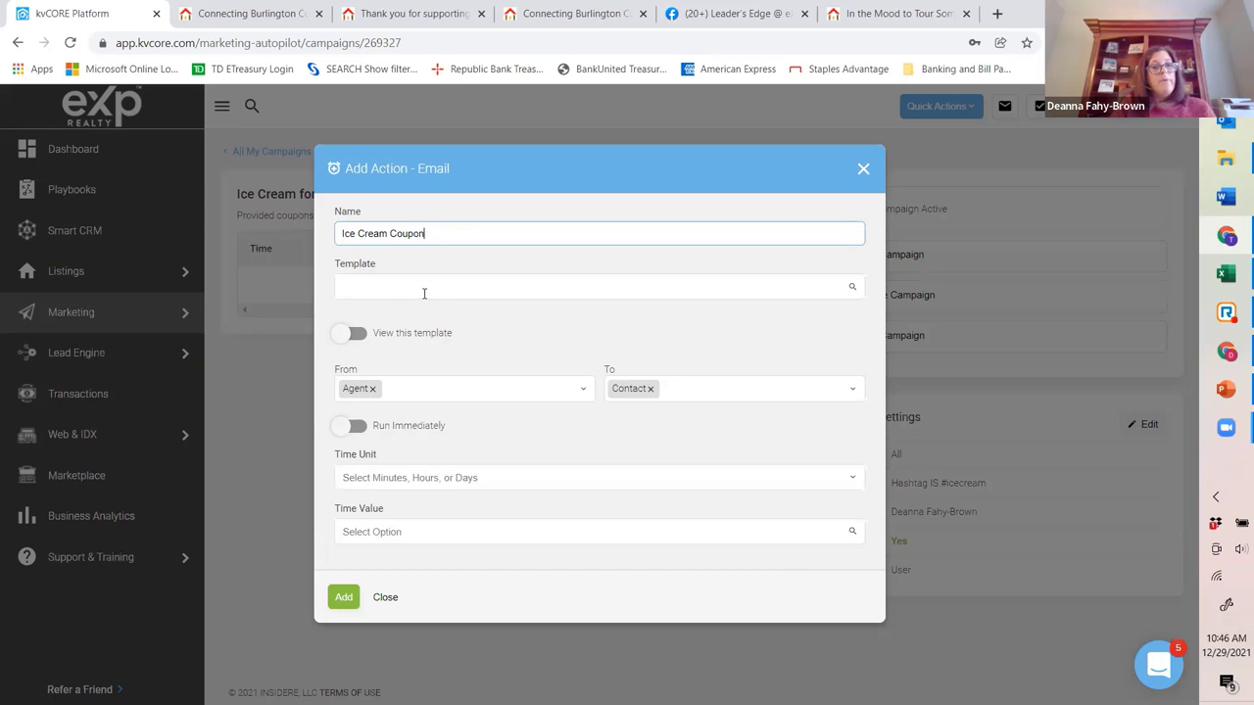
{"action": "left_click", "coordinate": [423, 291]}
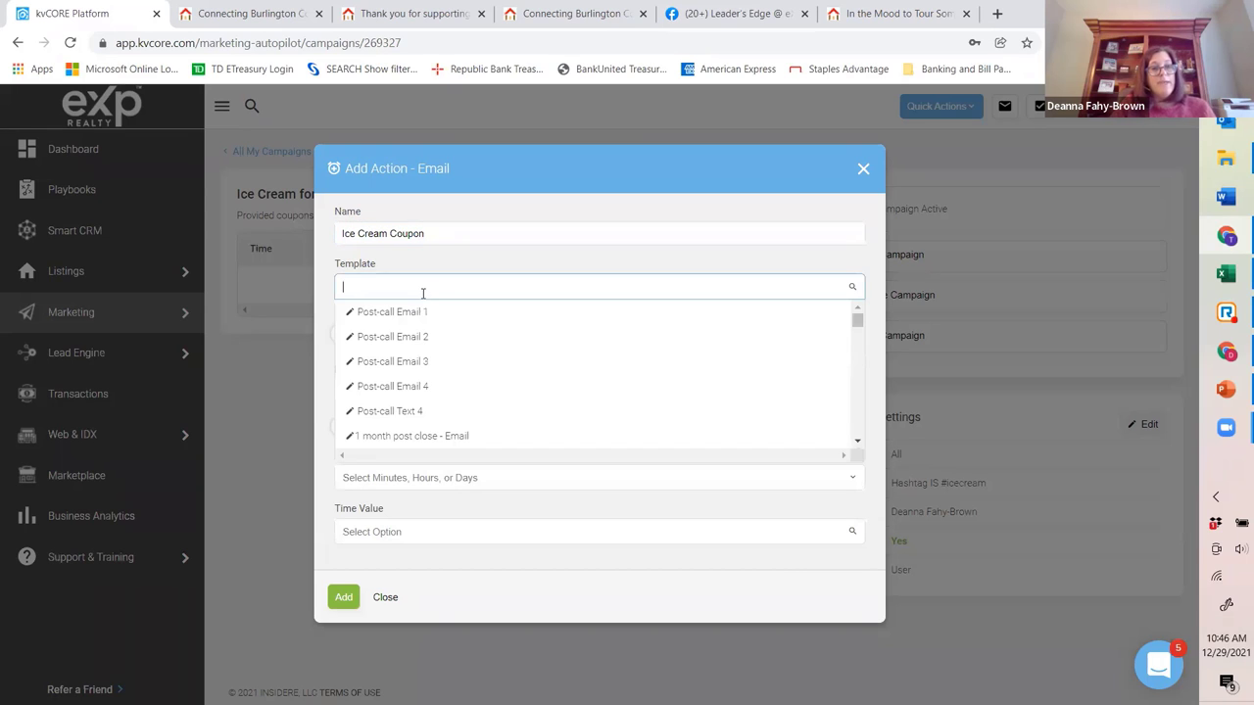
{"action": "type", "text": "deanna"}
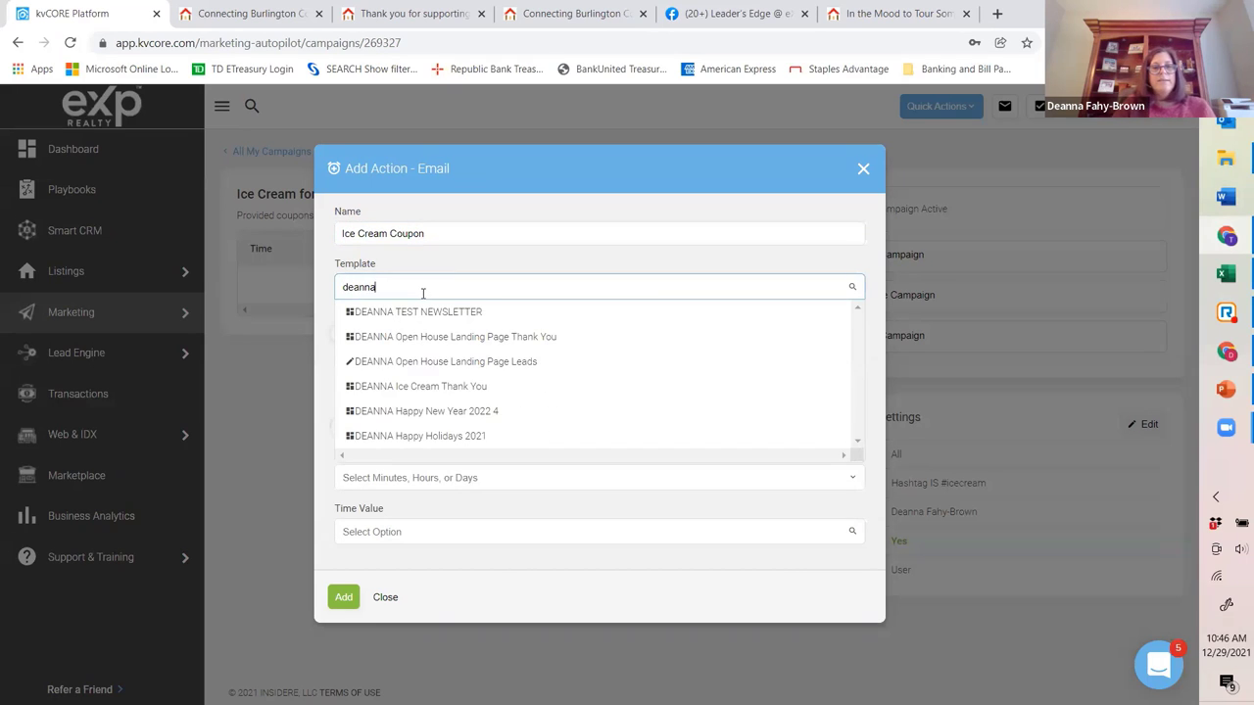
{"action": "left_click", "coordinate": [417, 387]}
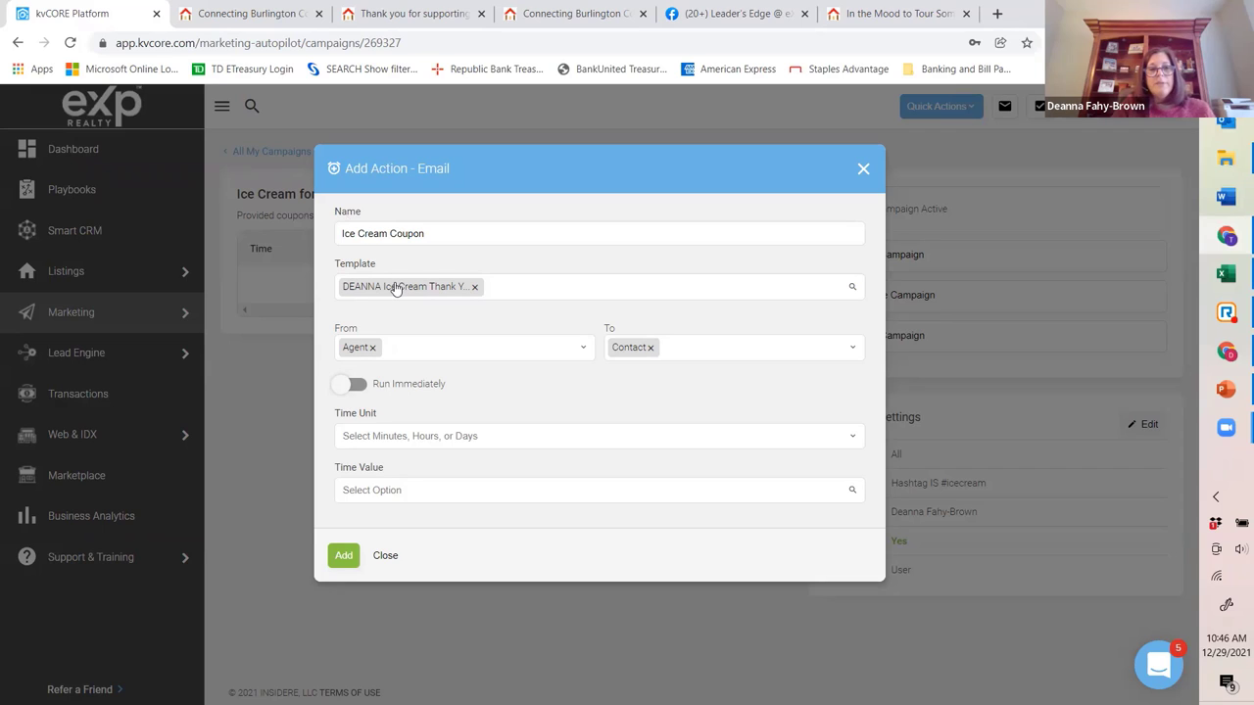
{"action": "left_click", "coordinate": [351, 385]}
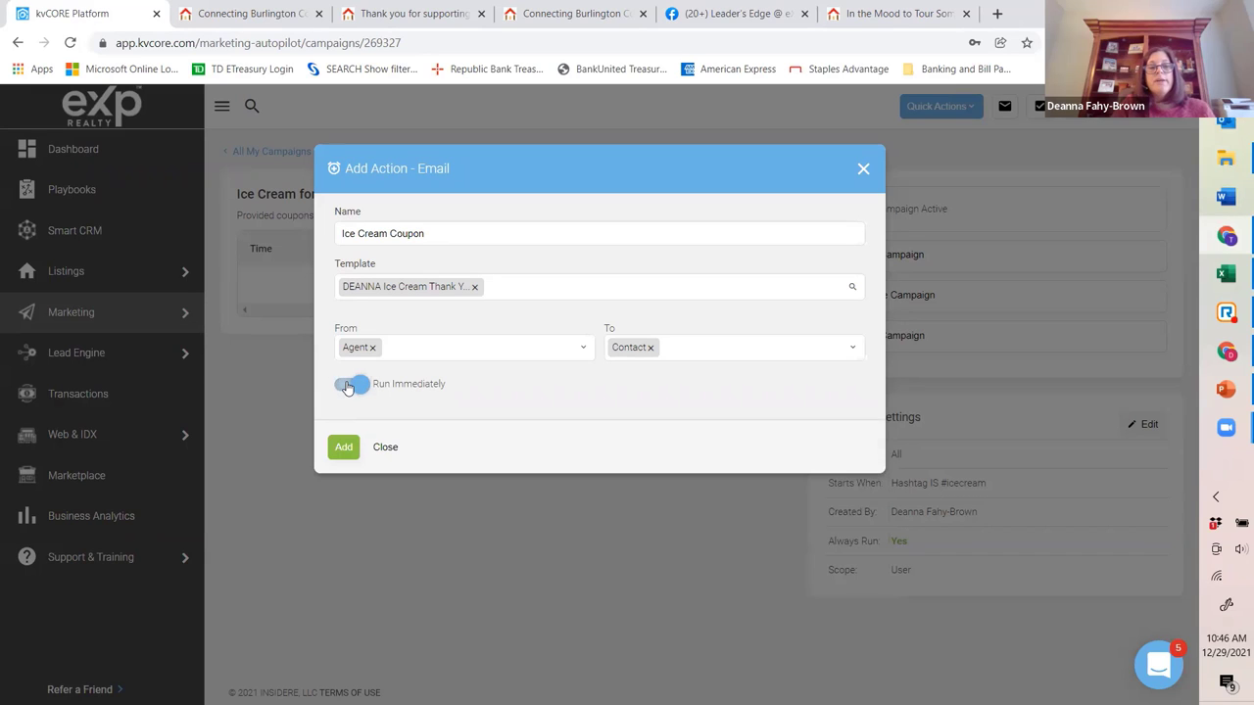
{"action": "left_click", "coordinate": [349, 385]}
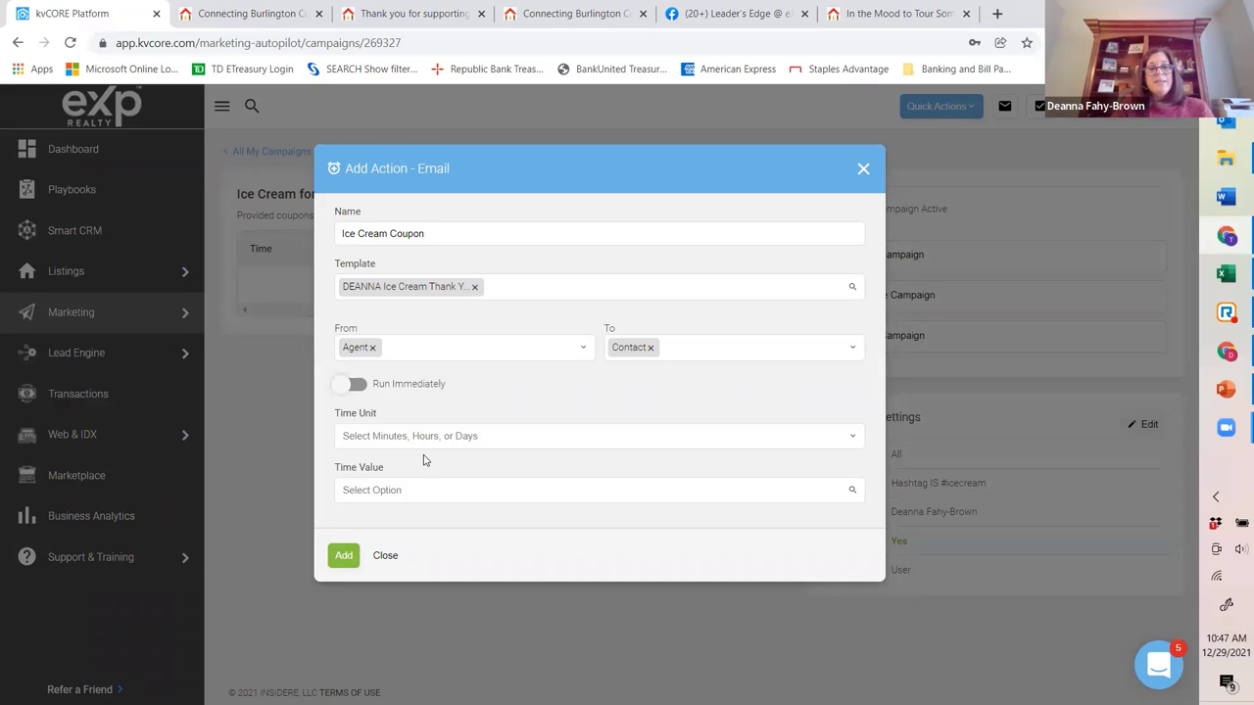
{"action": "left_click", "coordinate": [344, 385]}
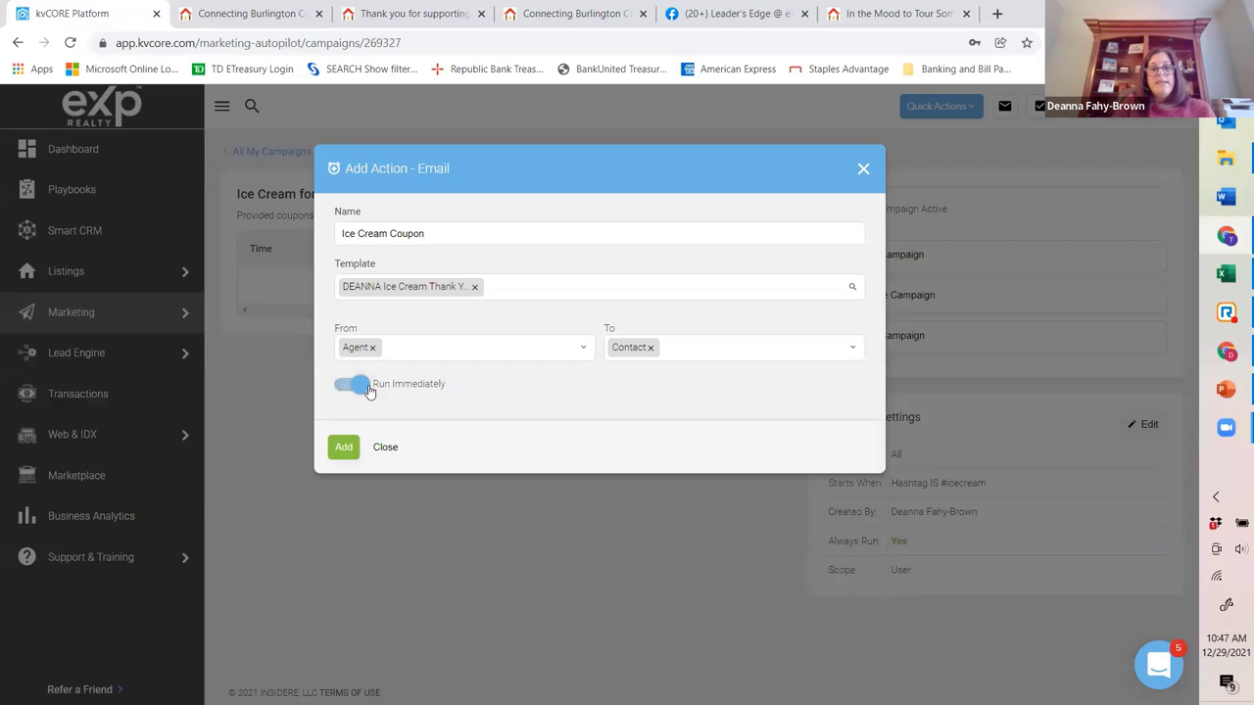
{"action": "left_click", "coordinate": [334, 450]}
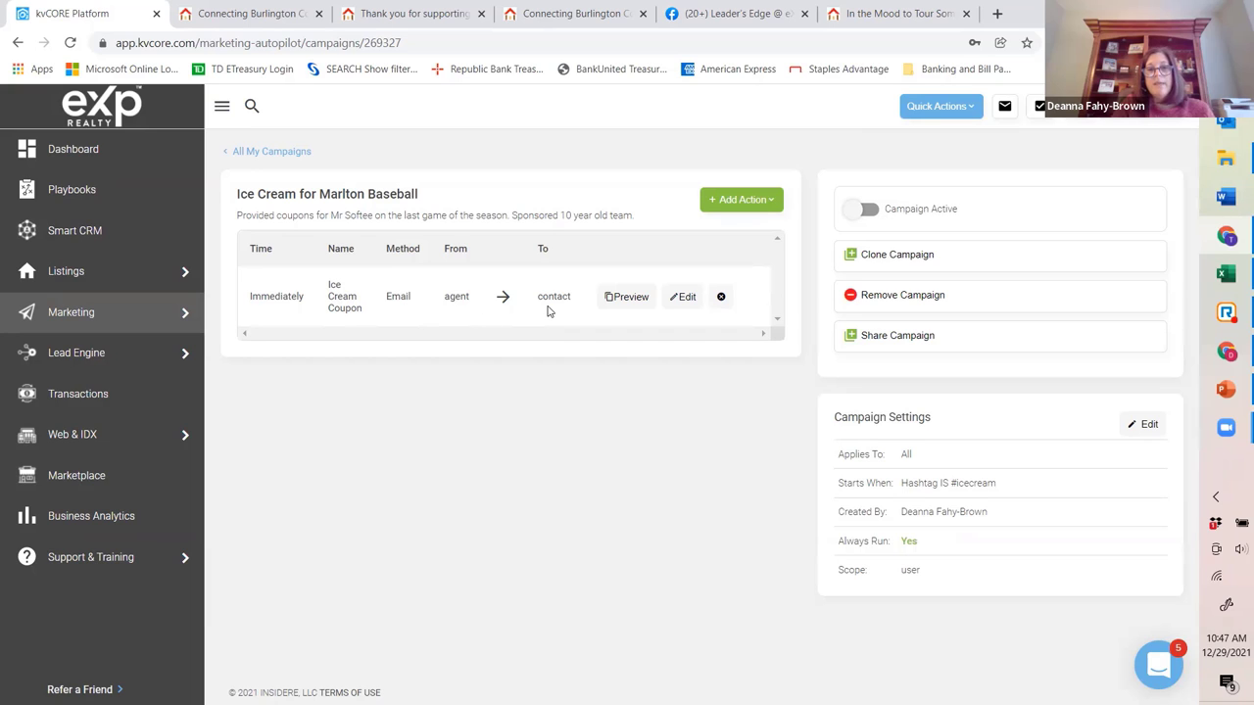
{"action": "left_click", "coordinate": [627, 297]}
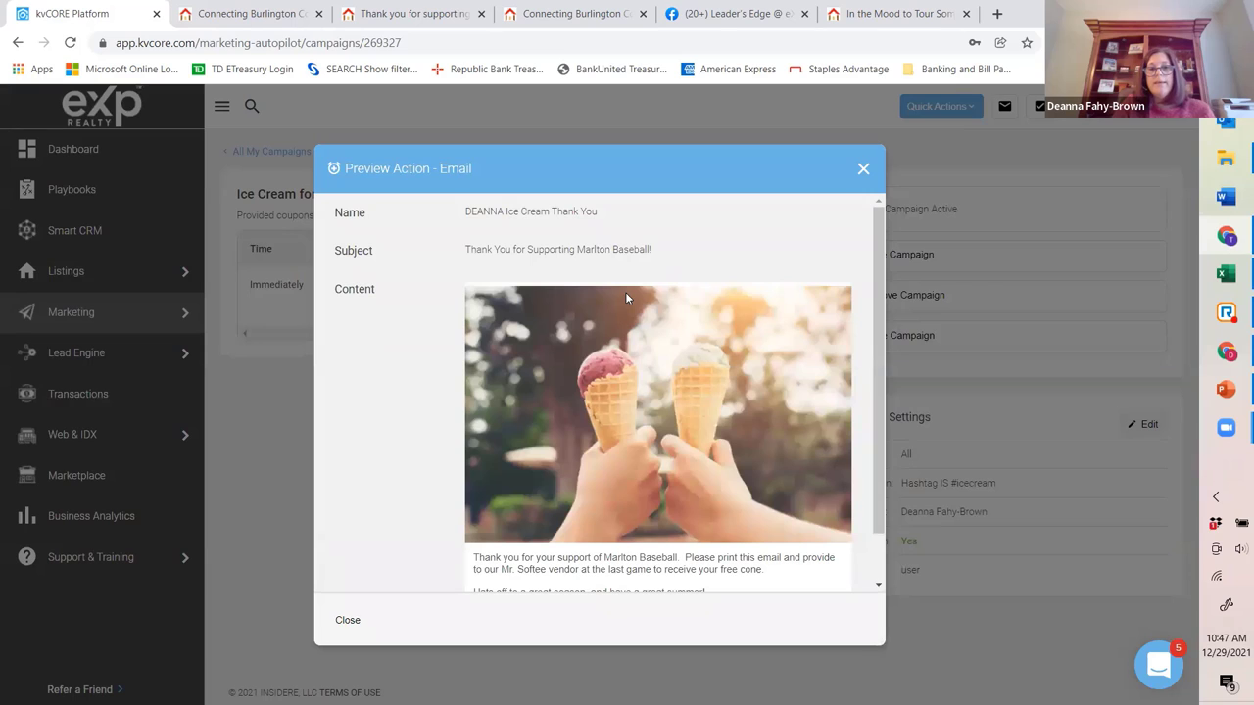
{"action": "scroll", "coordinate": [625, 292], "scroll_direction": "down", "scroll_amount": 1}
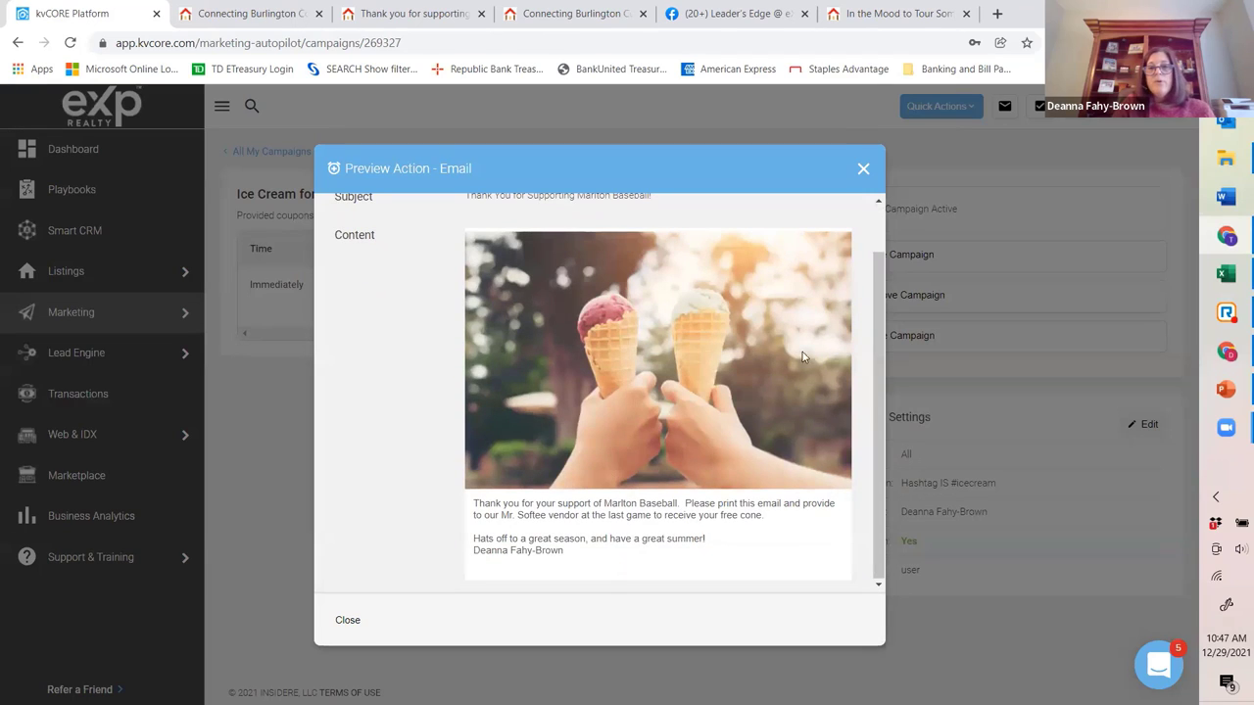
{"action": "left_click", "coordinate": [863, 169]}
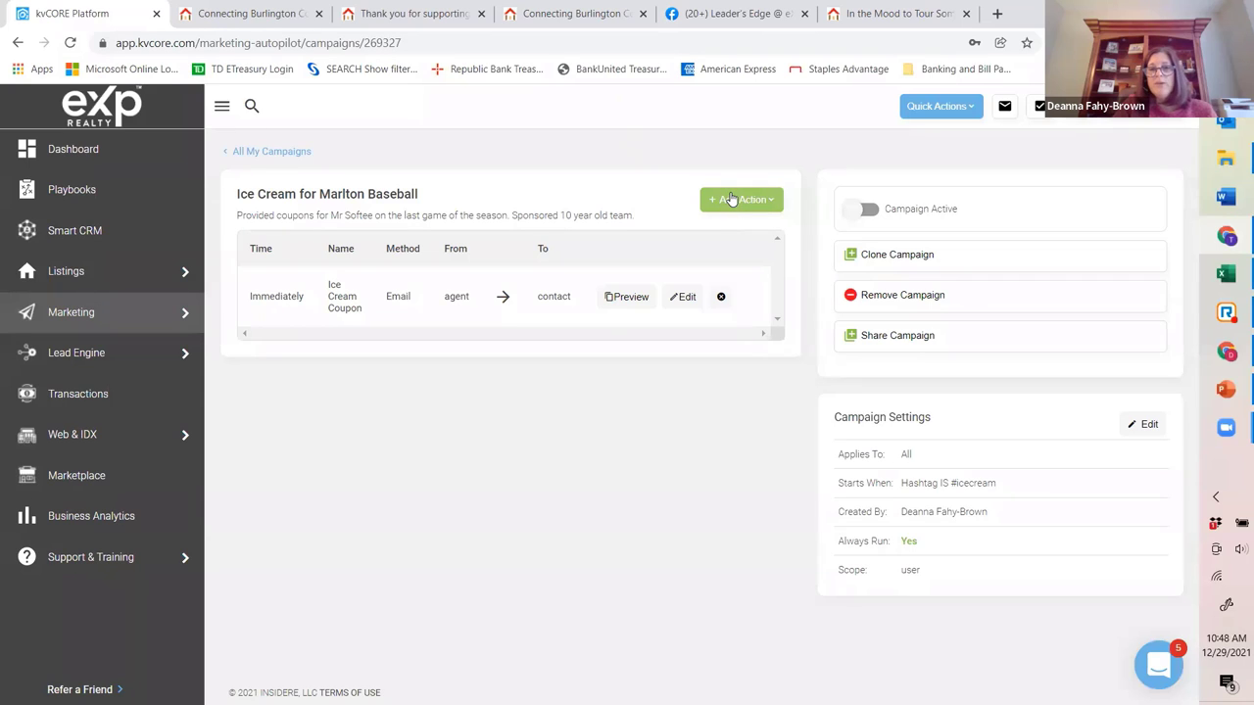
{"action": "left_click", "coordinate": [731, 200]}
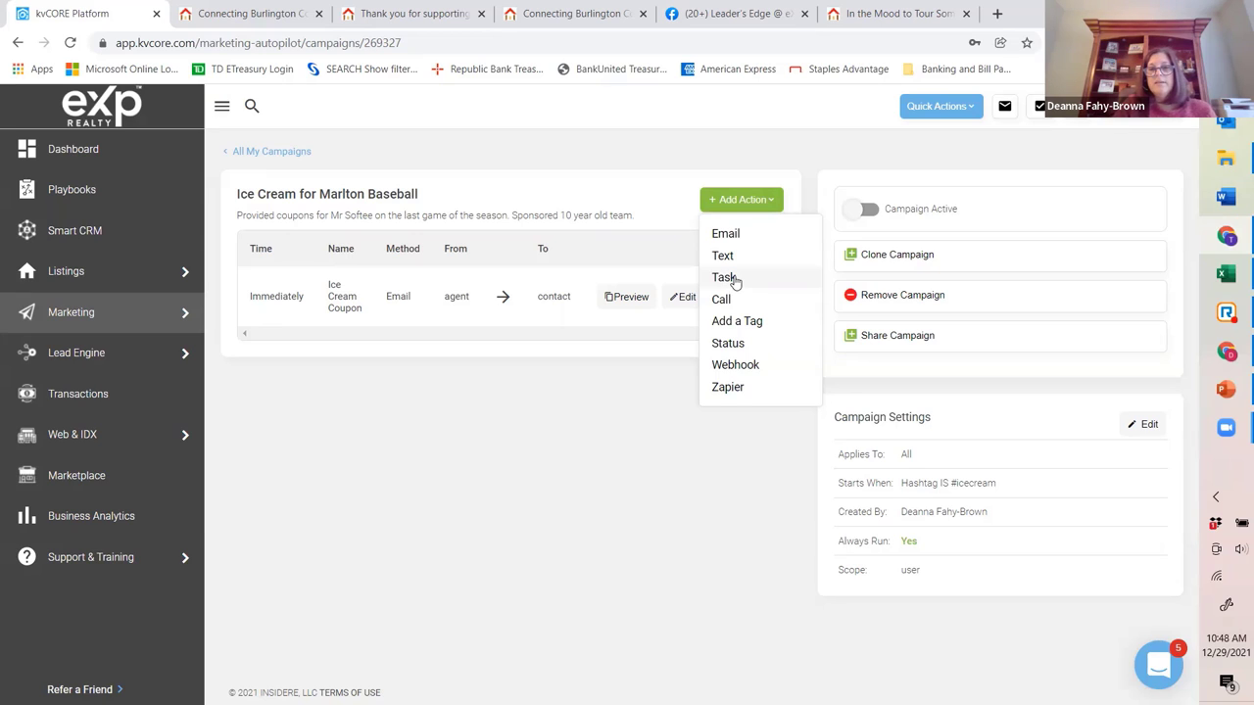
{"action": "left_click", "coordinate": [740, 236]}
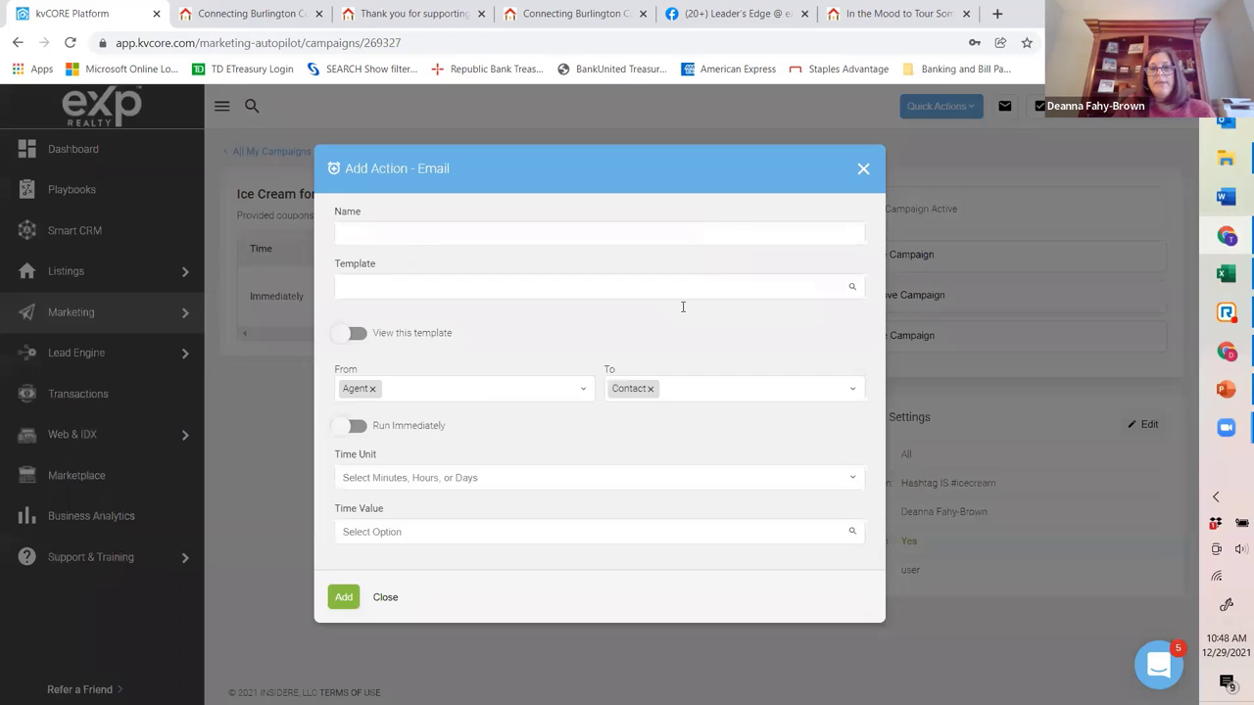
{"action": "left_click", "coordinate": [389, 233]}
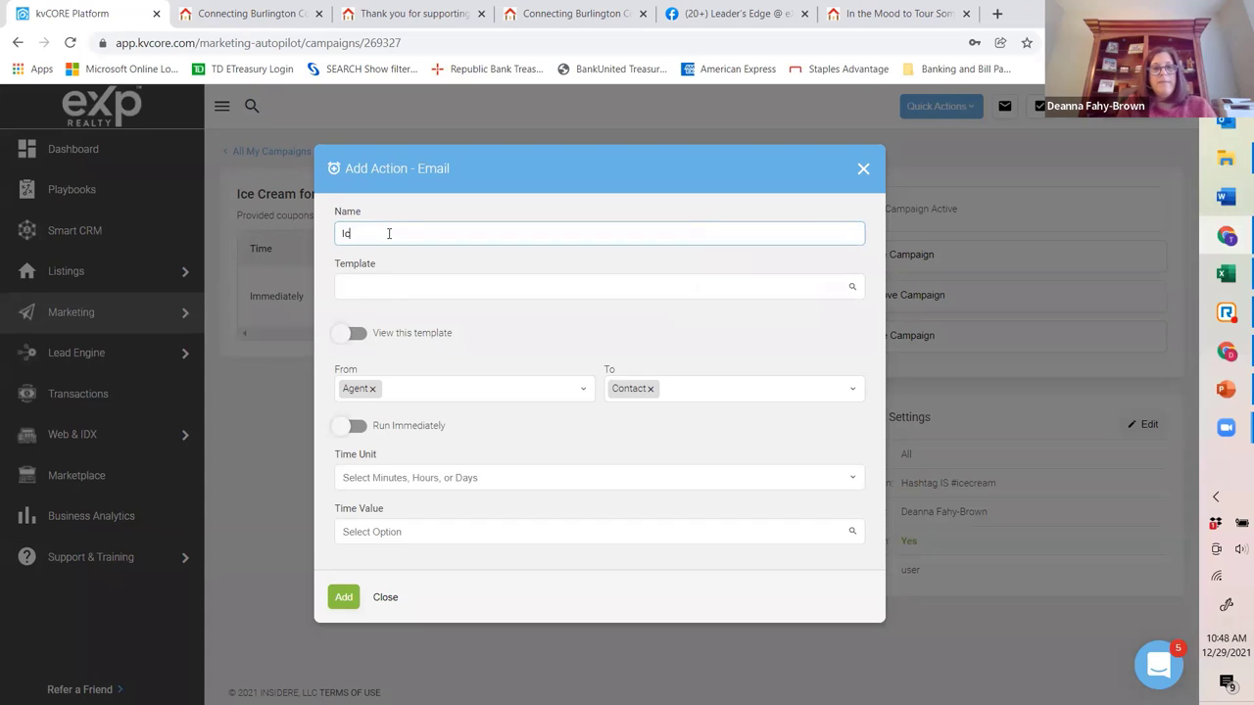
{"action": "type", "text": "Ice Cream Follow Up"}
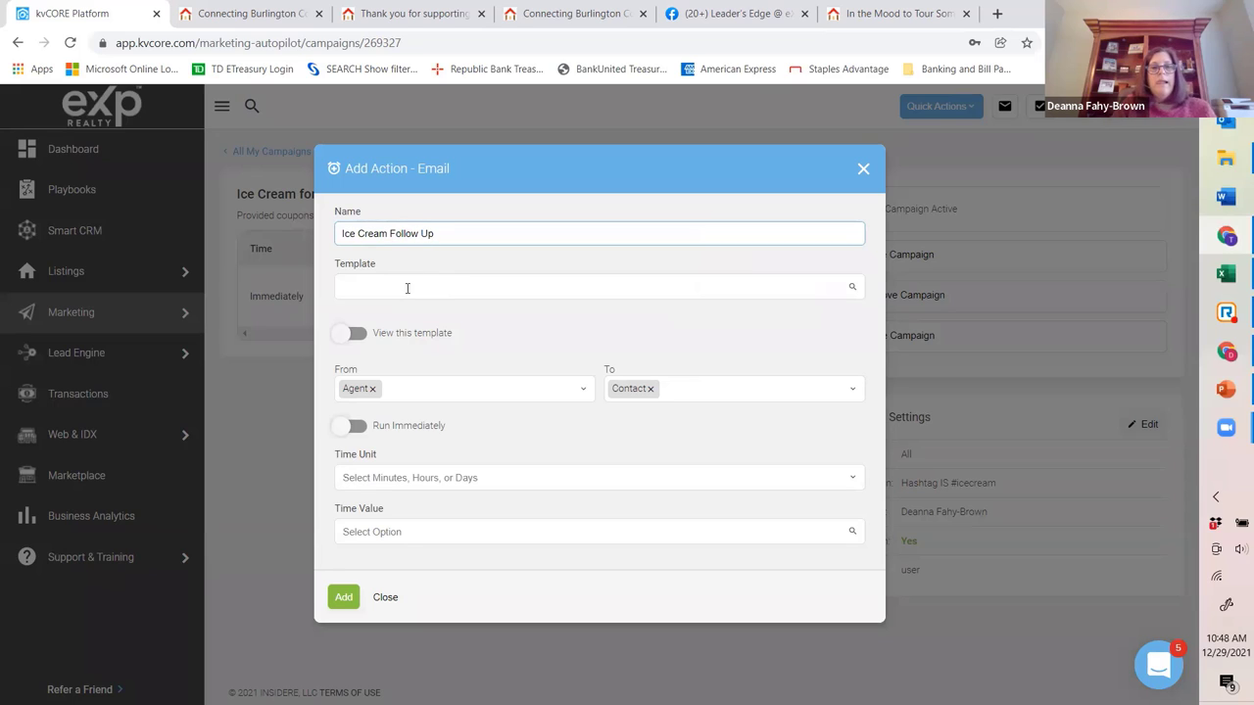
{"action": "left_click", "coordinate": [406, 289]}
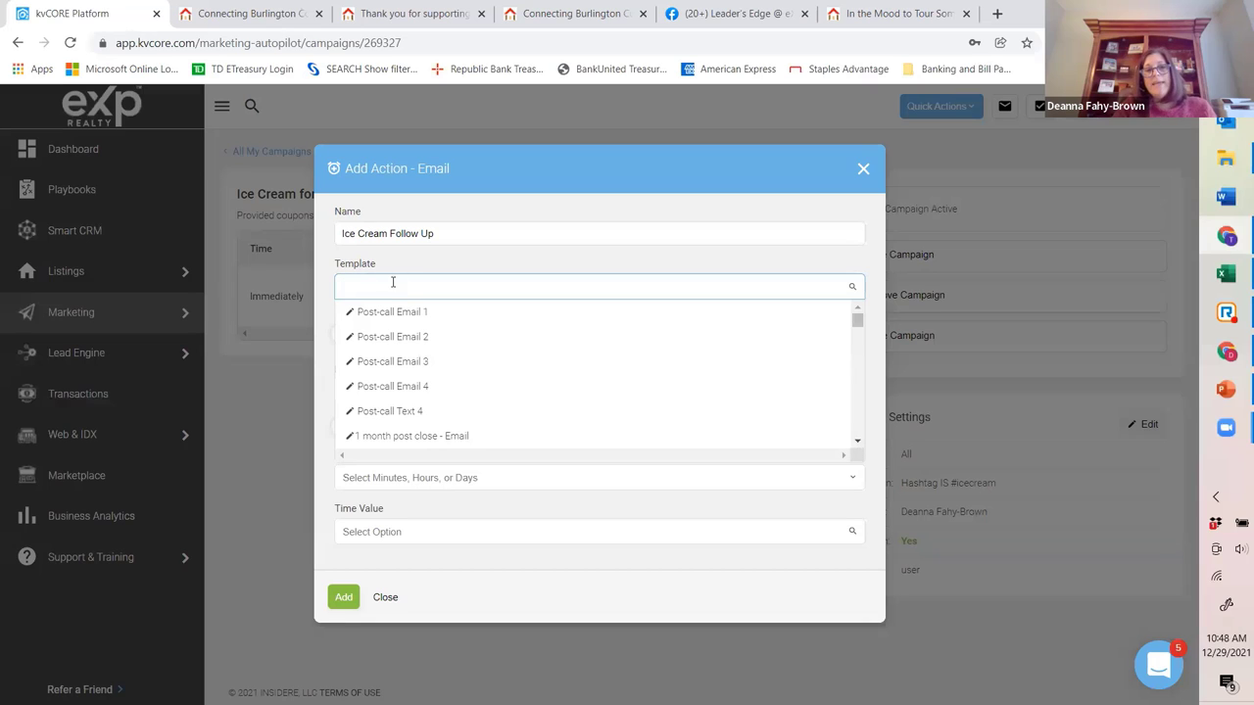
{"action": "scroll", "coordinate": [432, 342], "scroll_direction": "down", "scroll_amount": 3}
{"action": "scroll", "coordinate": [431, 343], "scroll_direction": "down", "scroll_amount": 3}
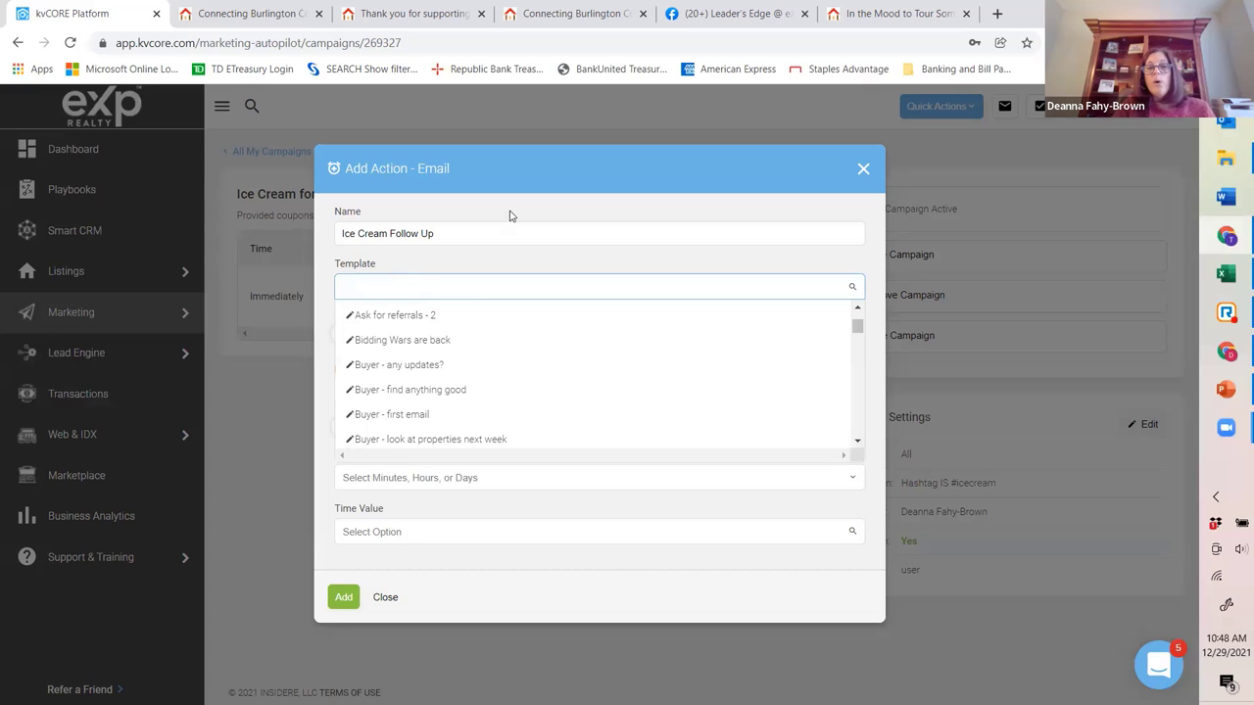
{"action": "left_click", "coordinate": [863, 170]}
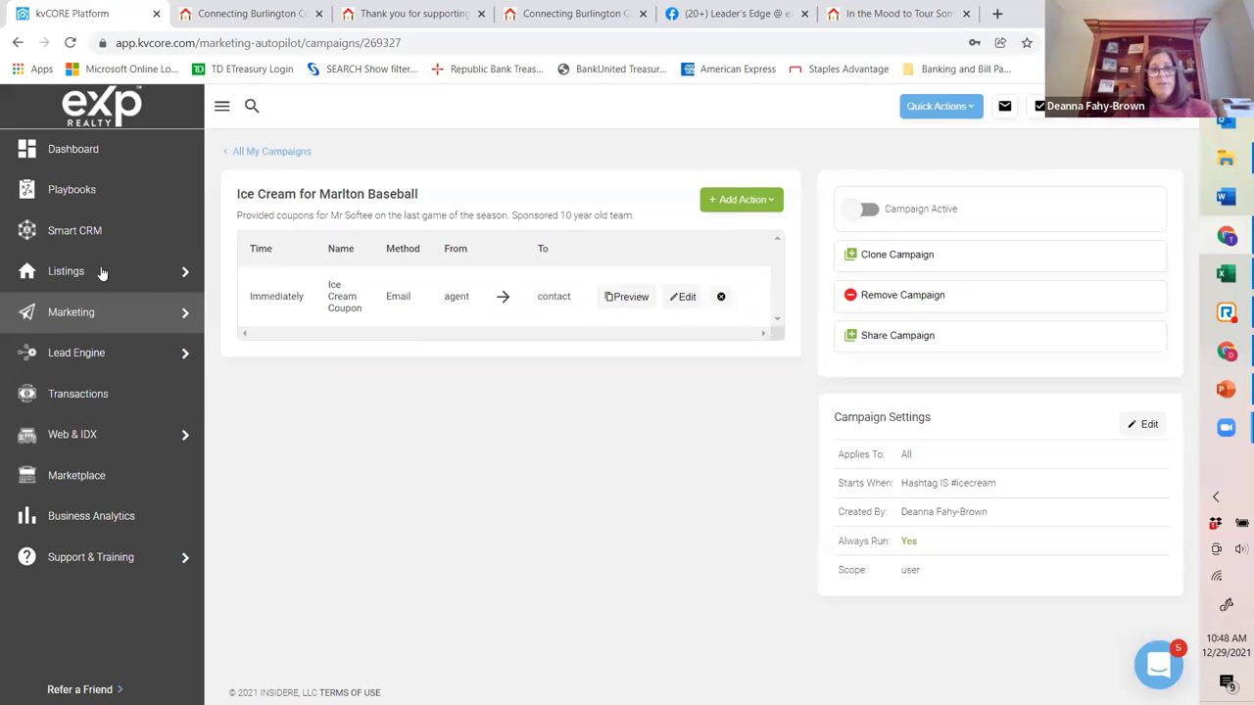
Step: Return to All My Campaigns and bring up the saved message templates
{"action": "mouse_move", "coordinate": [80, 284]}
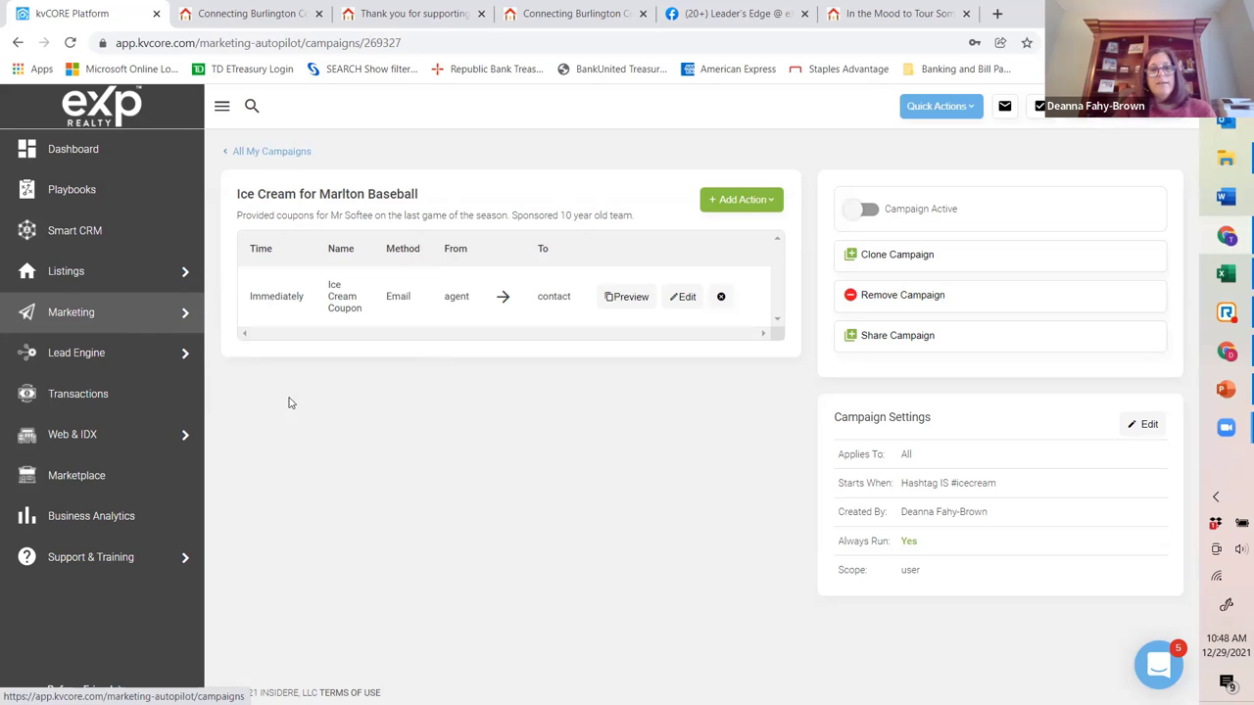
{"action": "left_click", "coordinate": [253, 154]}
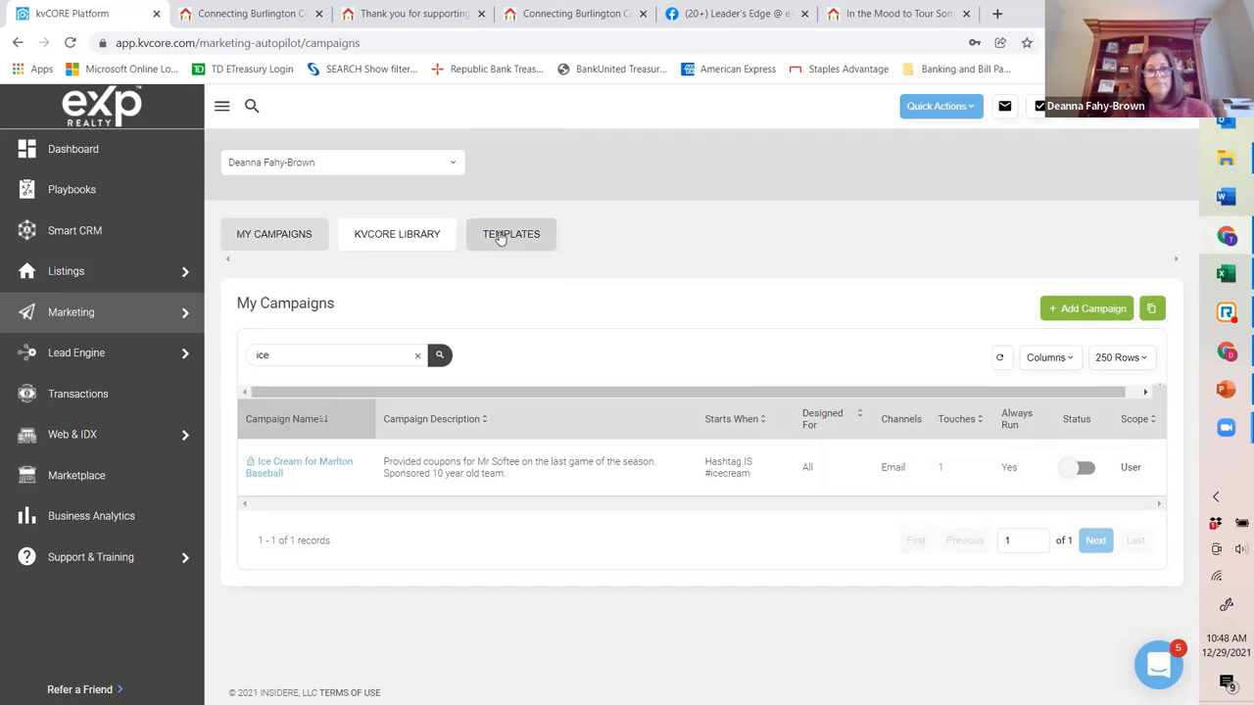
{"action": "left_click", "coordinate": [504, 235]}
Step: Search templates for 'welcome', start cloning KV-Welcome Seller, then go back to My Campaigns
{"action": "left_click", "coordinate": [308, 389]}
{"action": "mouse_move", "coordinate": [85, 321]}
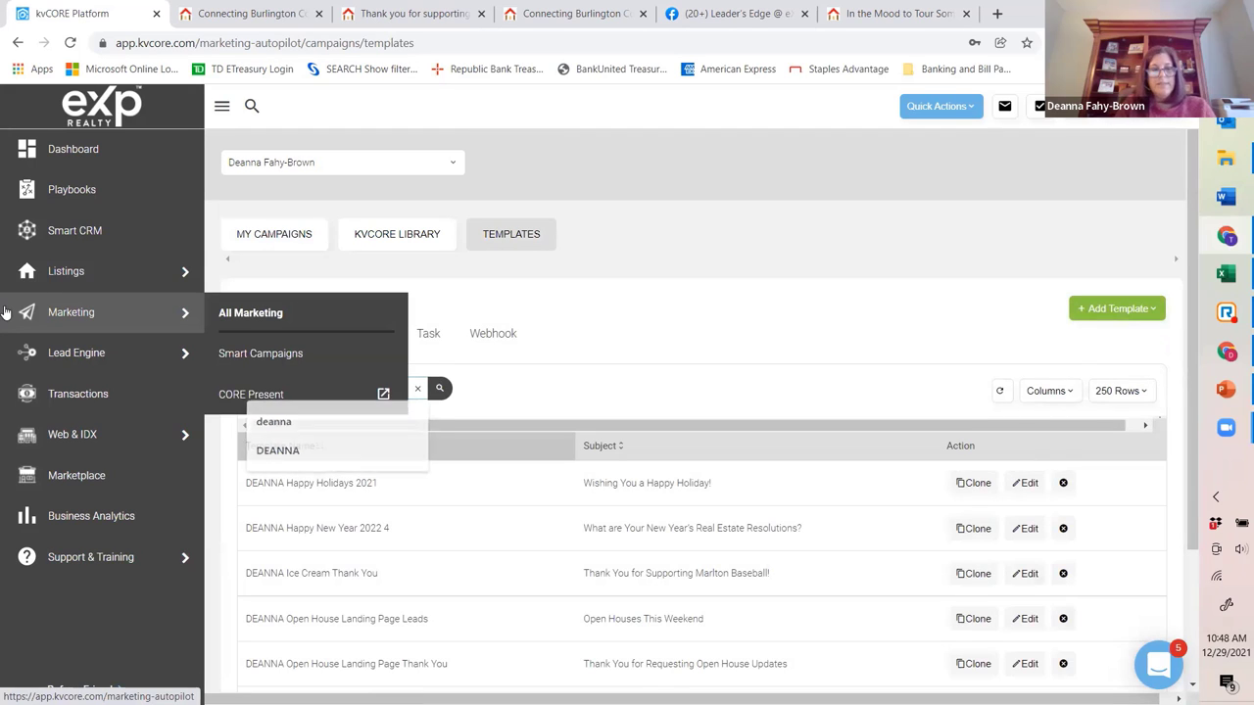
{"action": "left_click", "coordinate": [308, 389]}
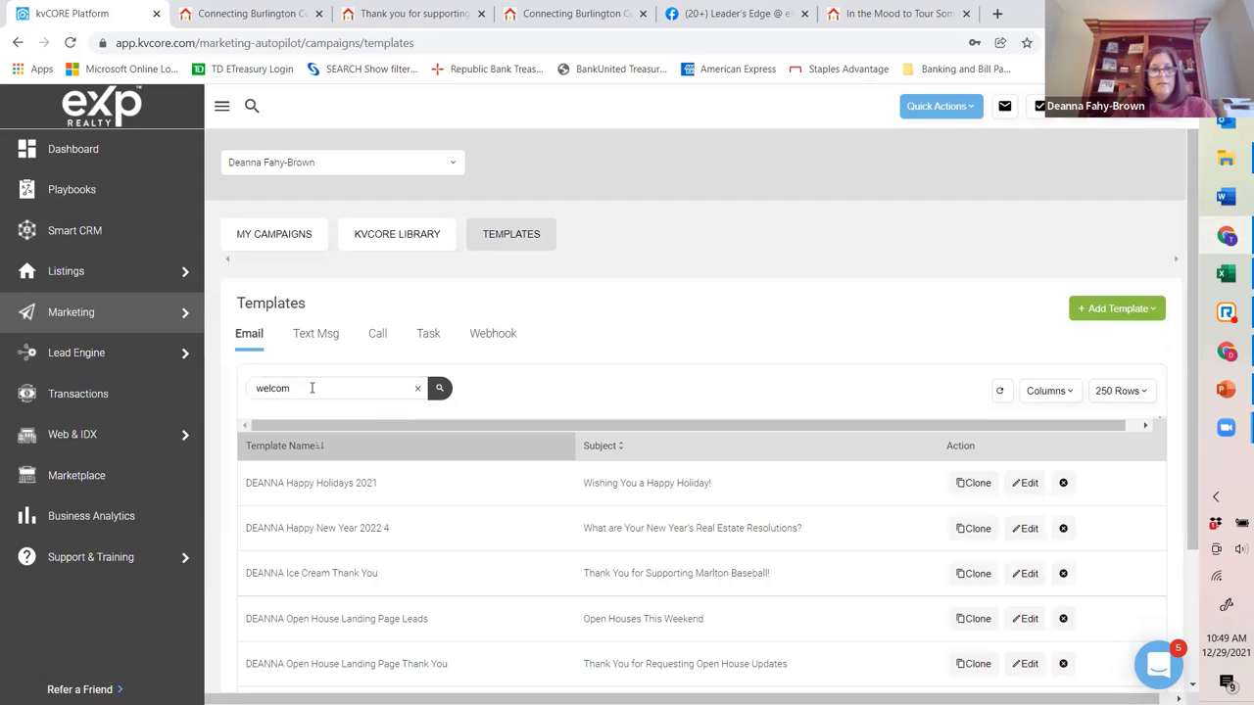
{"action": "left_click", "coordinate": [439, 388]}
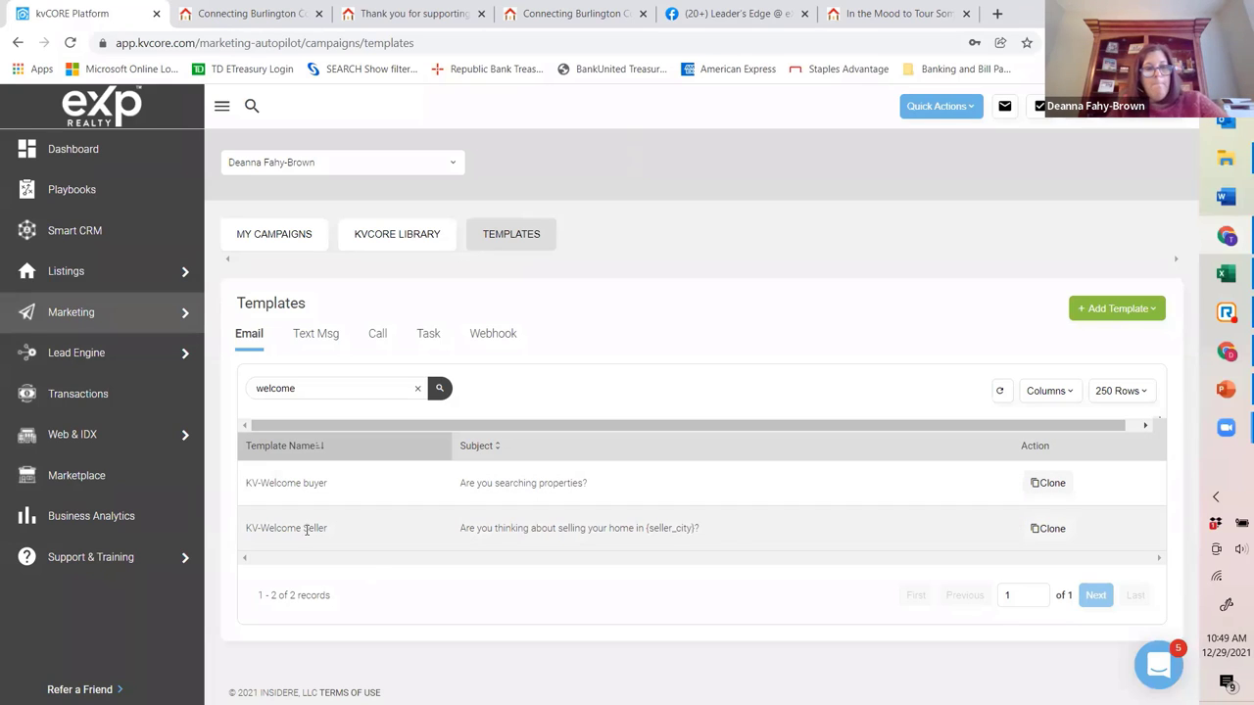
{"action": "left_click", "coordinate": [1046, 530]}
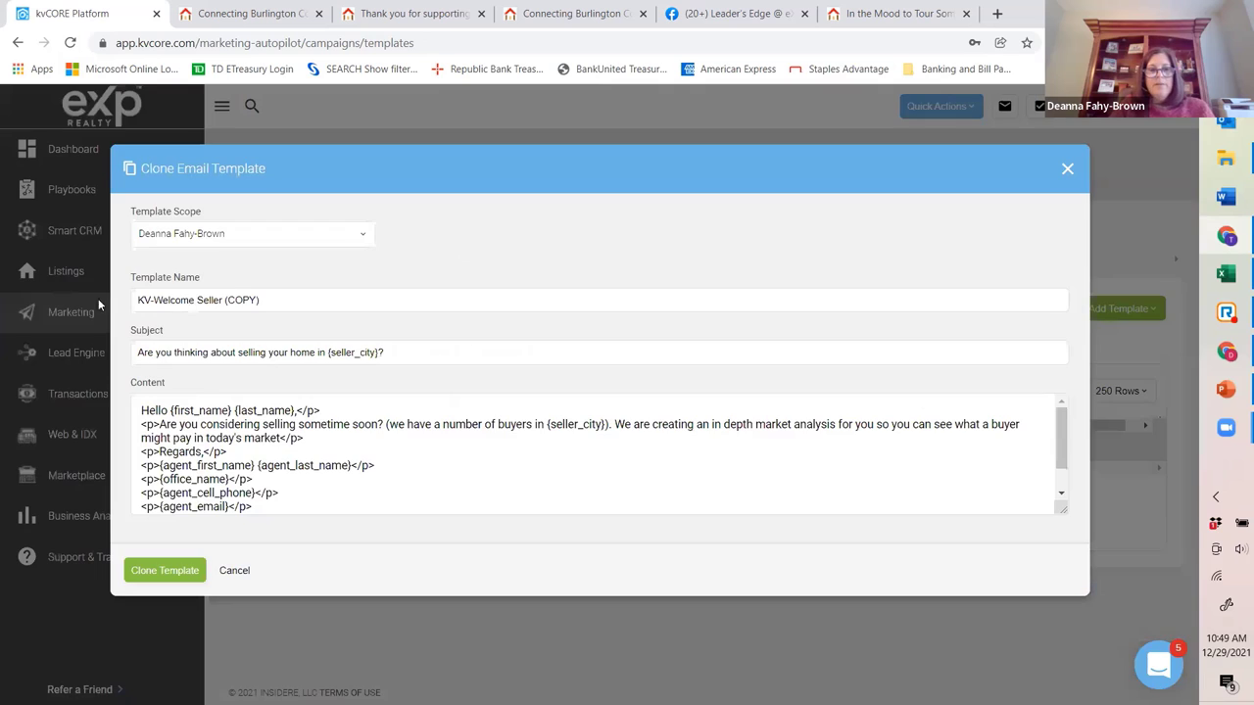
{"action": "scroll", "coordinate": [334, 447], "scroll_direction": "down", "scroll_amount": 2}
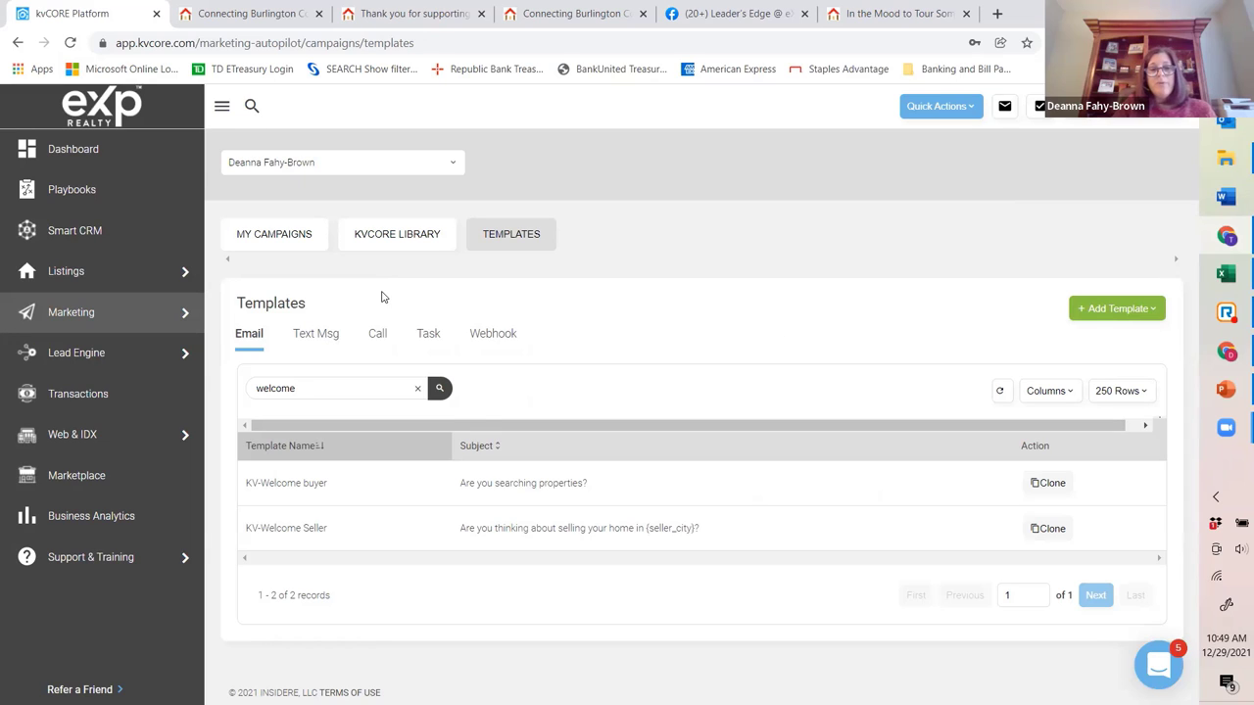
{"action": "left_click", "coordinate": [295, 245]}
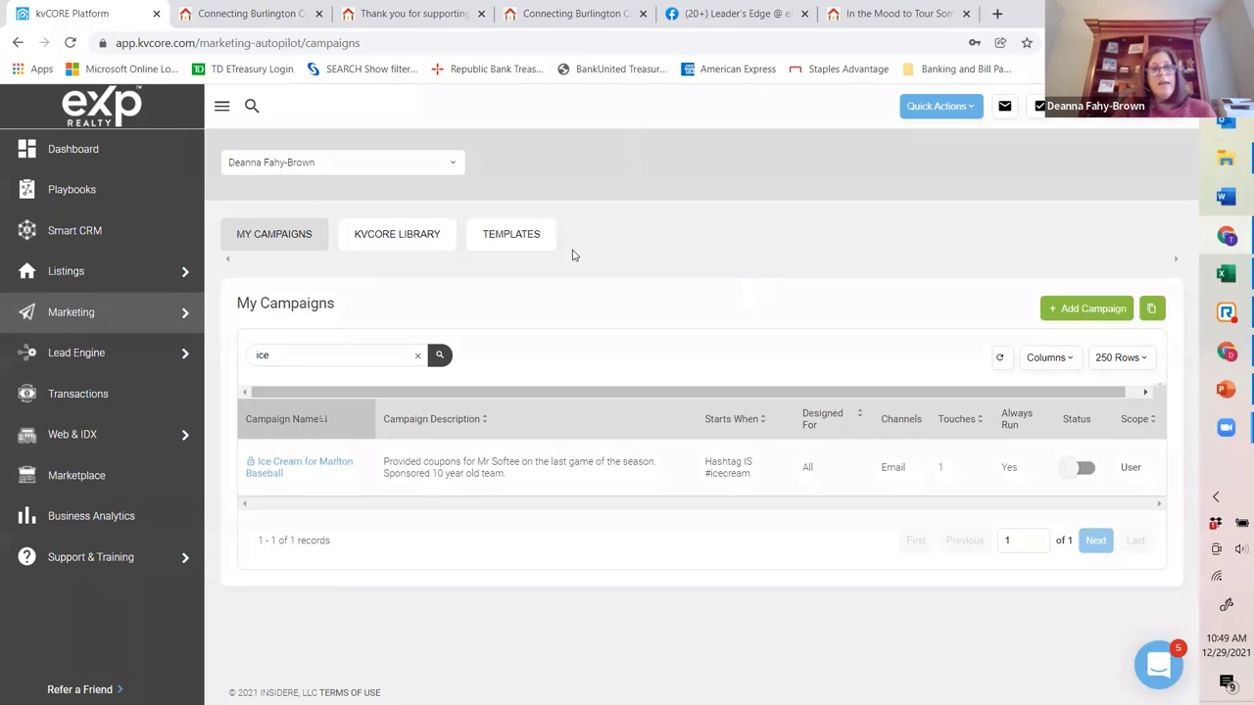
Step: Revisit the Ice Cream campaign, return to All My Campaigns, then view the Marlton Baseball landing page
{"action": "left_click", "coordinate": [277, 476]}
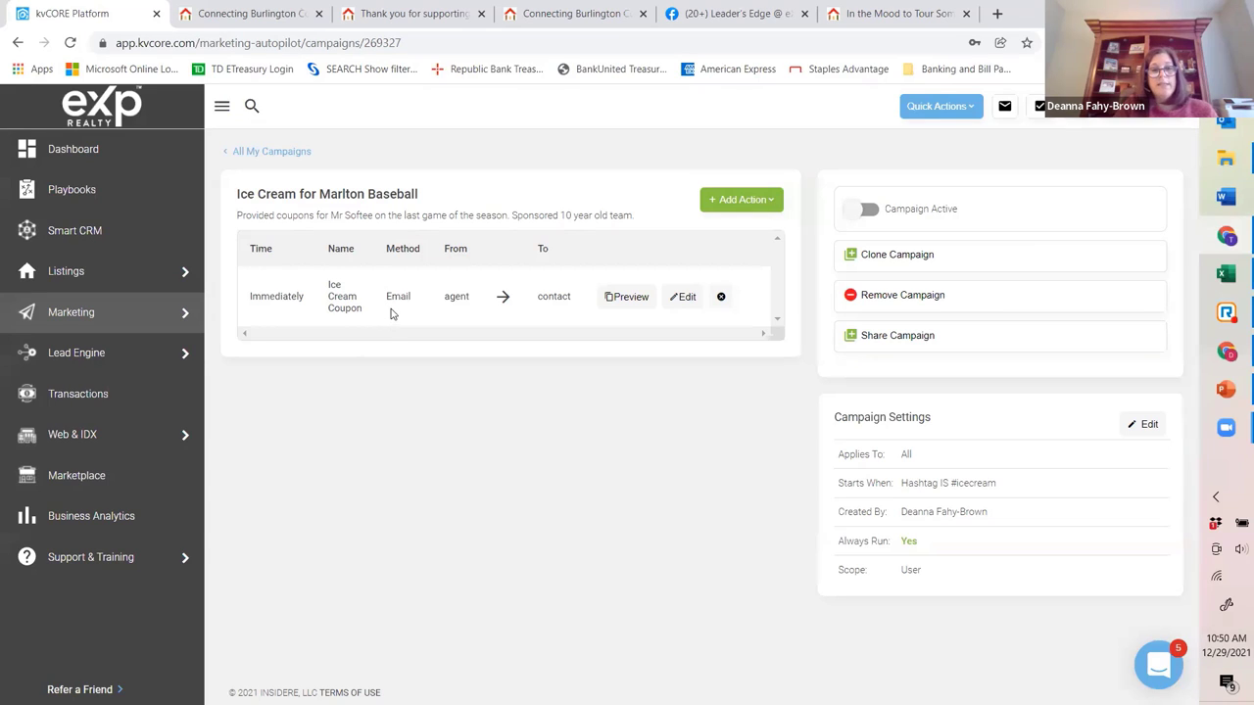
{"action": "left_click", "coordinate": [298, 152]}
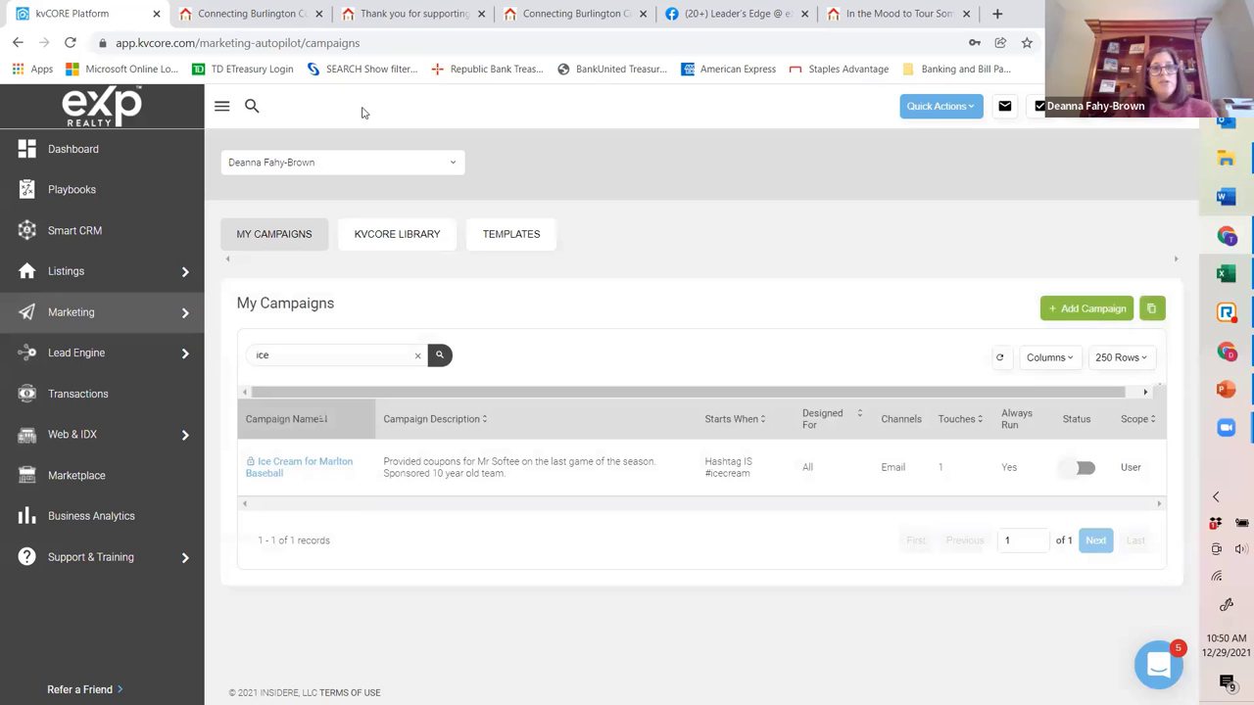
{"action": "left_click", "coordinate": [382, 14]}
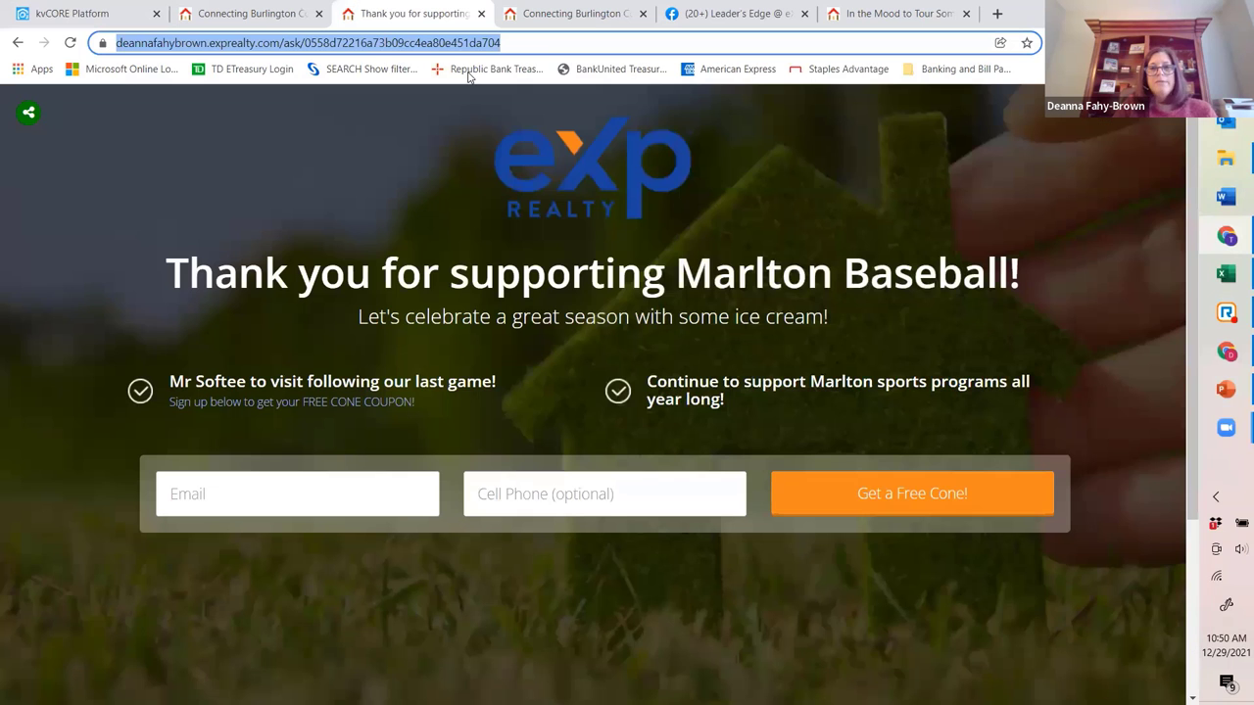
Step: Close the thank-you landing page, check the open-house and map pages, and return to the home page
{"action": "key", "text": "ctrl+w"}
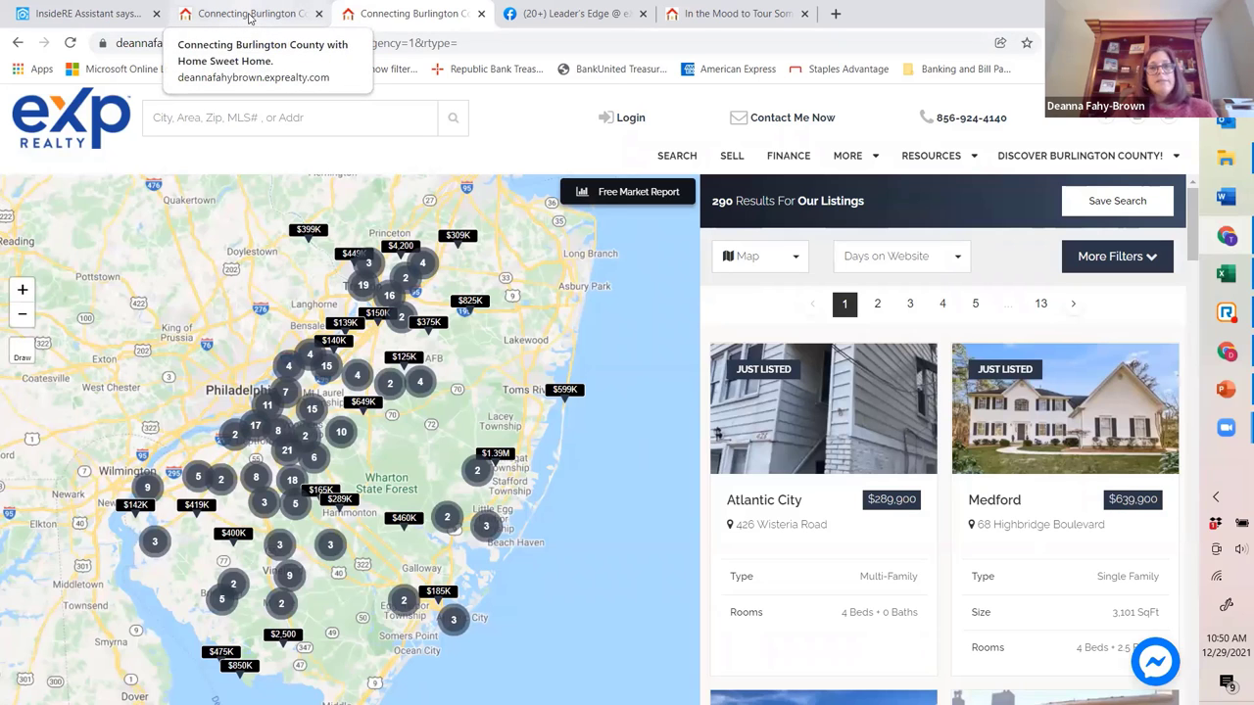
{"action": "left_click", "coordinate": [248, 19]}
{"action": "left_click", "coordinate": [759, 15]}
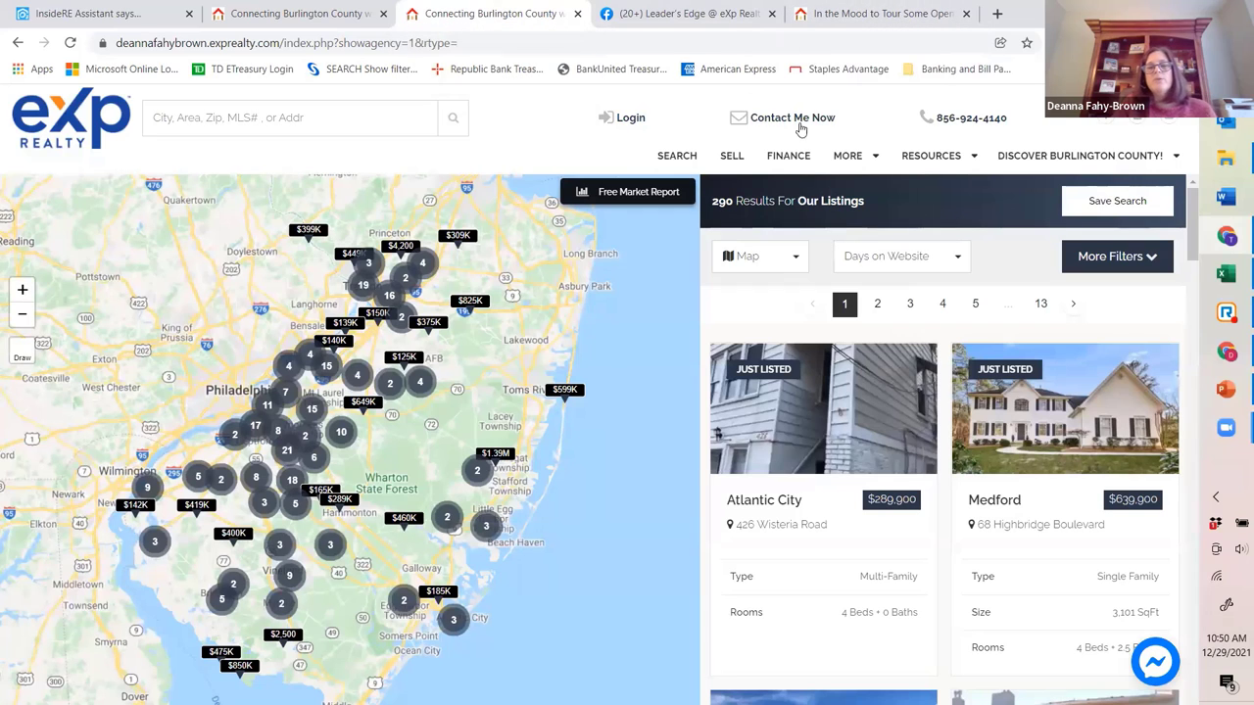
{"action": "left_click", "coordinate": [866, 14]}
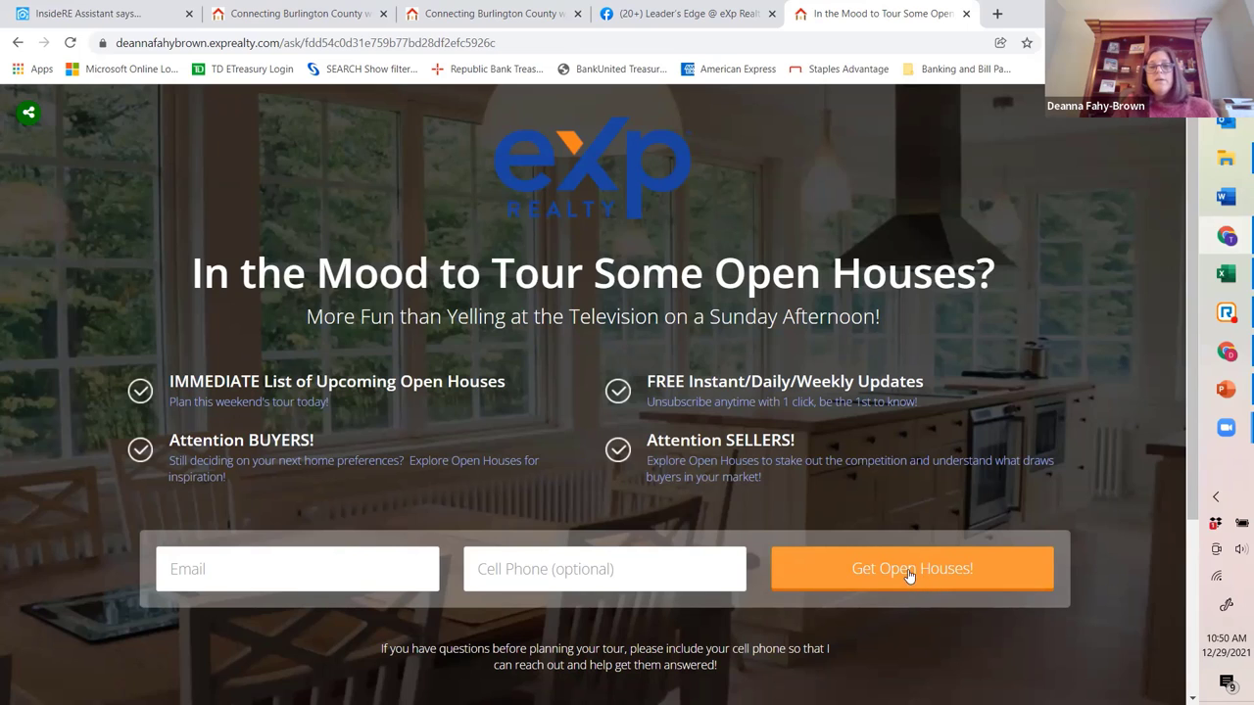
{"action": "left_click", "coordinate": [456, 16]}
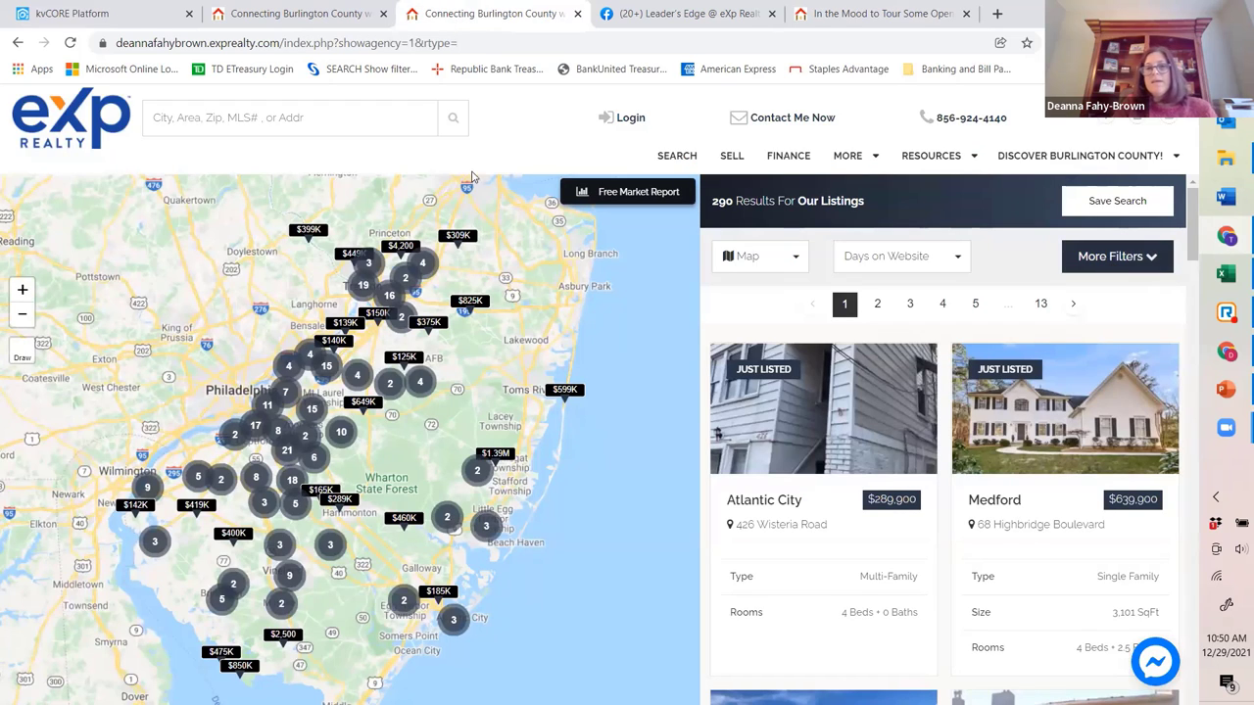
{"action": "left_click", "coordinate": [96, 133]}
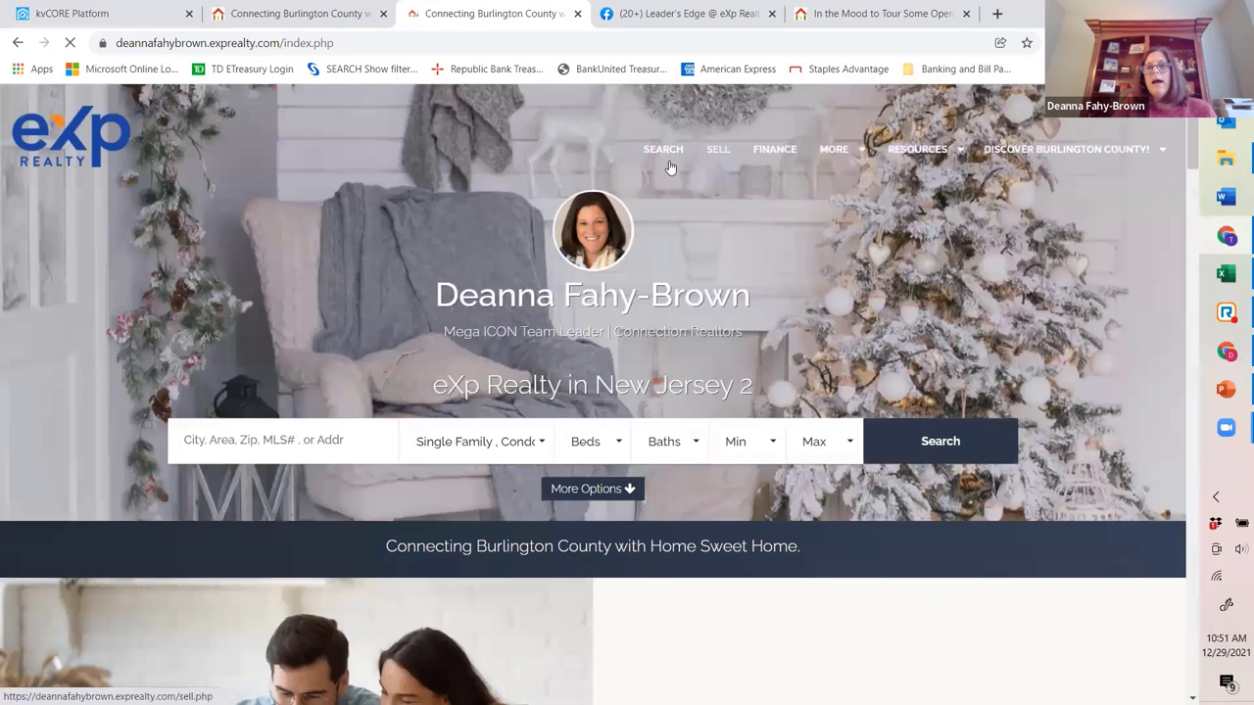
Step: On the property search map, turn on the Open House filter under General Options
{"action": "left_click", "coordinate": [670, 155]}
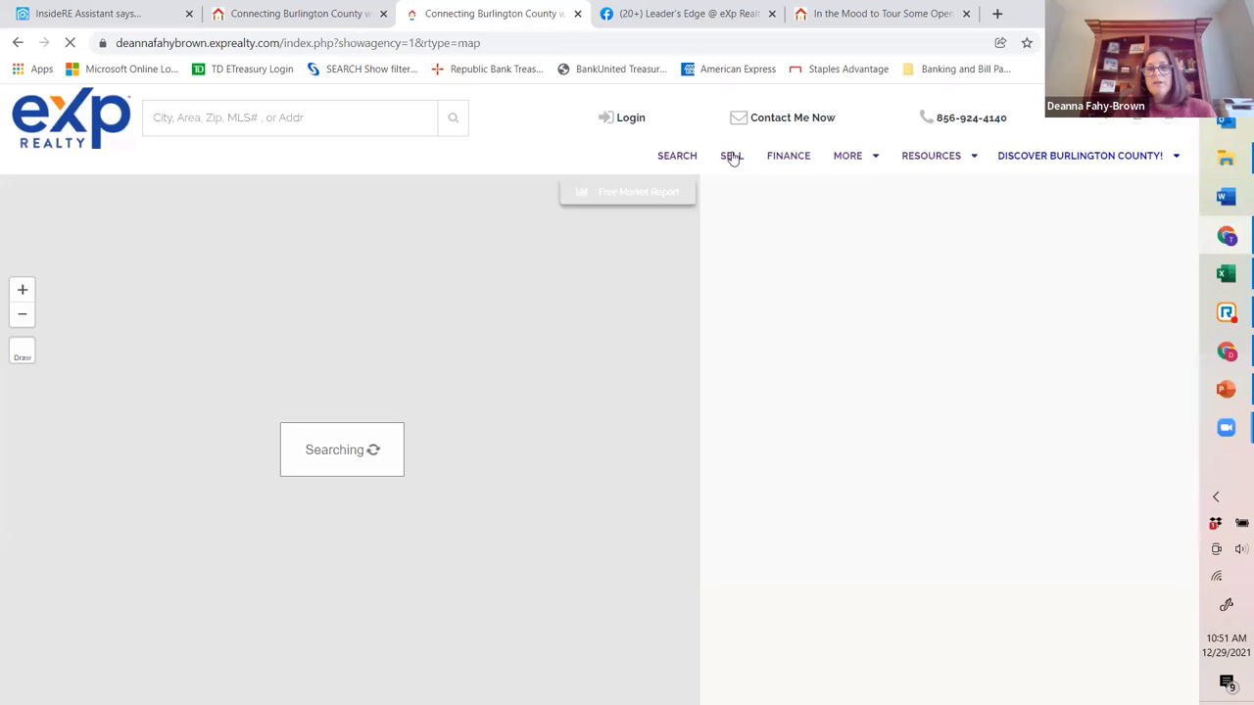
{"action": "mouse_move", "coordinate": [1019, 163]}
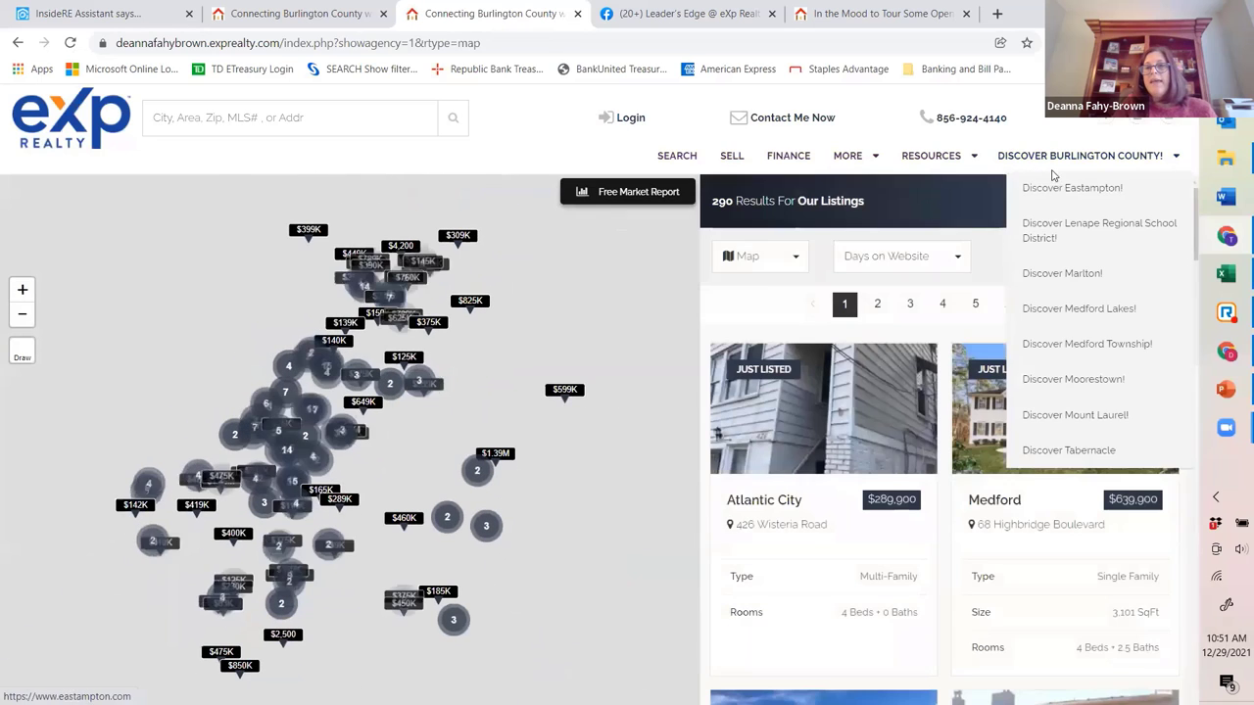
{"action": "left_click", "coordinate": [1117, 271]}
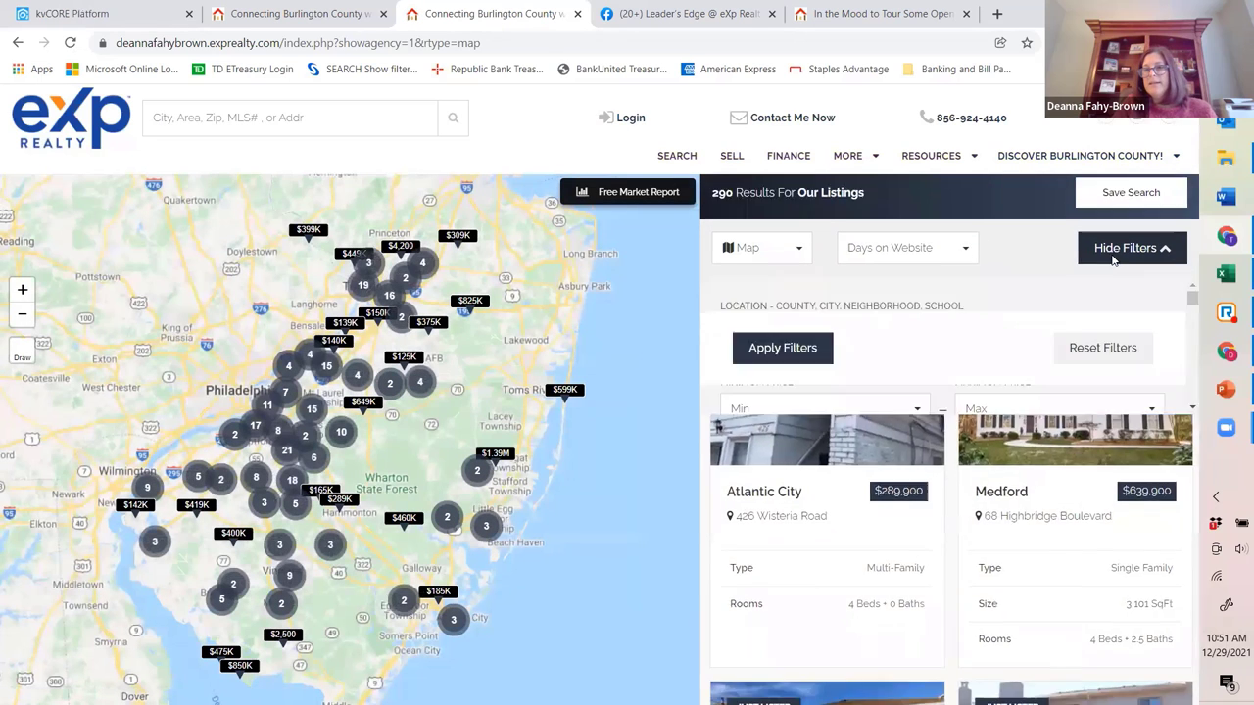
{"action": "scroll", "coordinate": [882, 275], "scroll_direction": "down", "scroll_amount": 5}
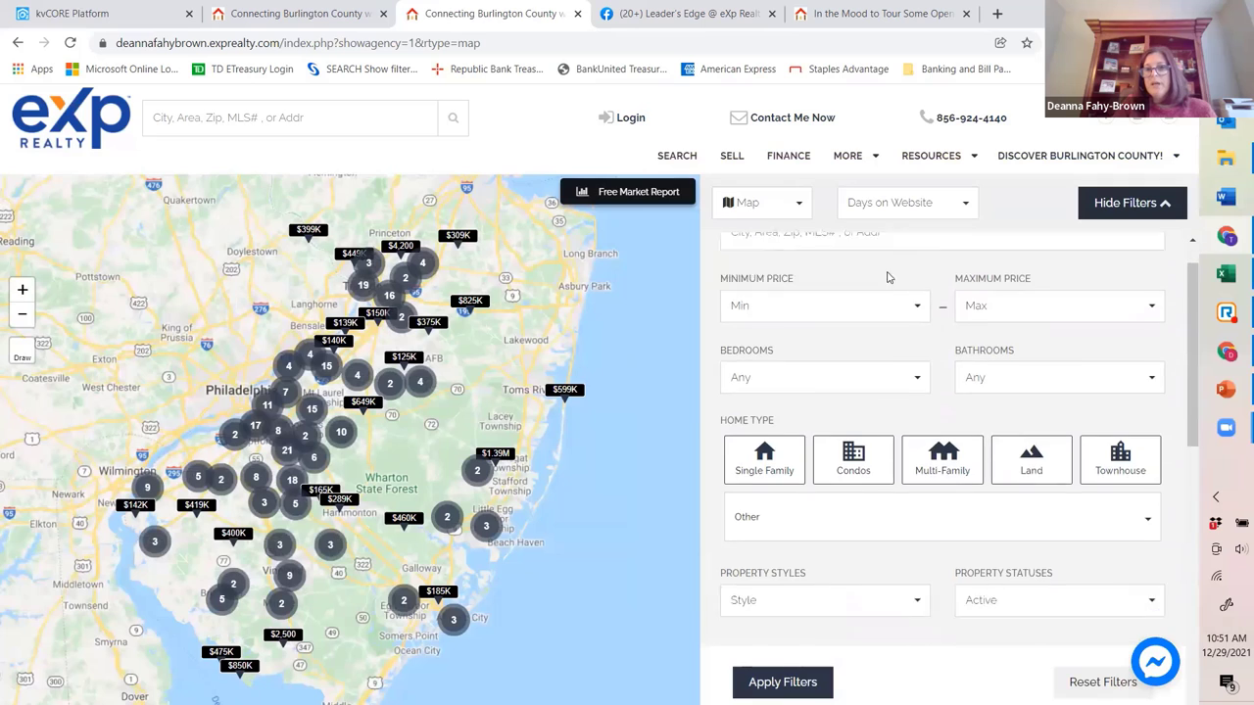
{"action": "scroll", "coordinate": [879, 271], "scroll_direction": "down", "scroll_amount": 8}
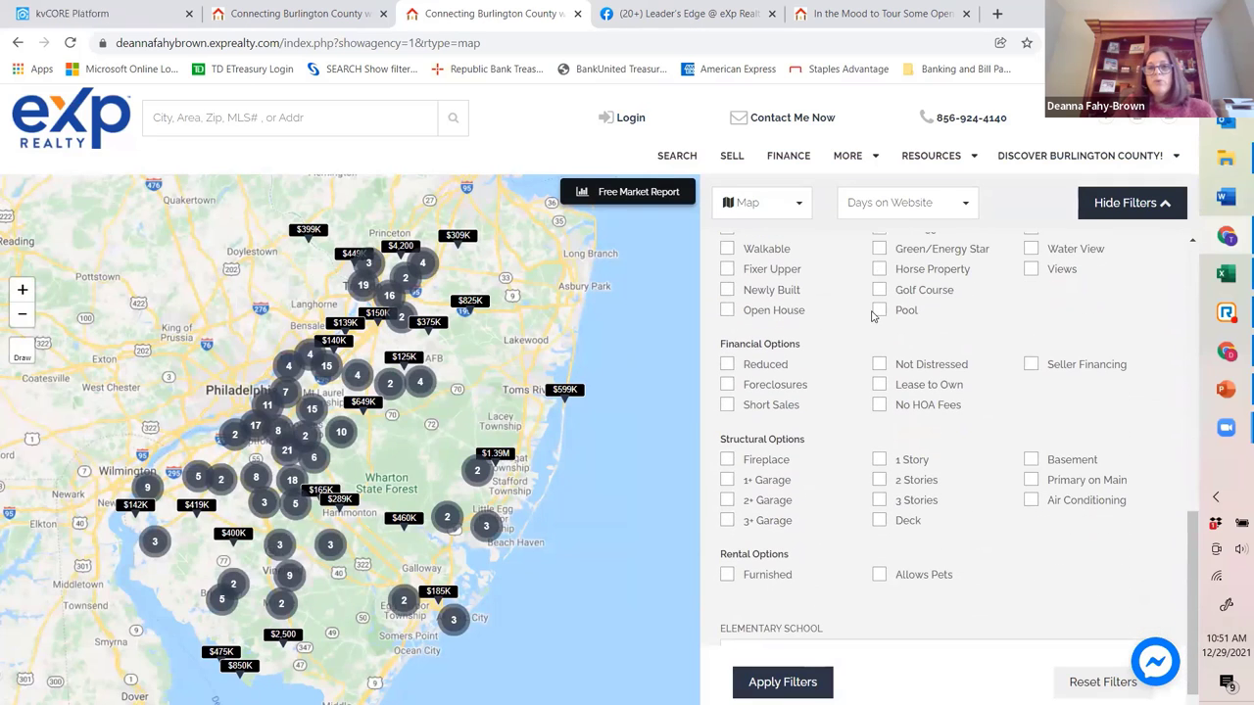
{"action": "scroll", "coordinate": [734, 330], "scroll_direction": "up", "scroll_amount": 1}
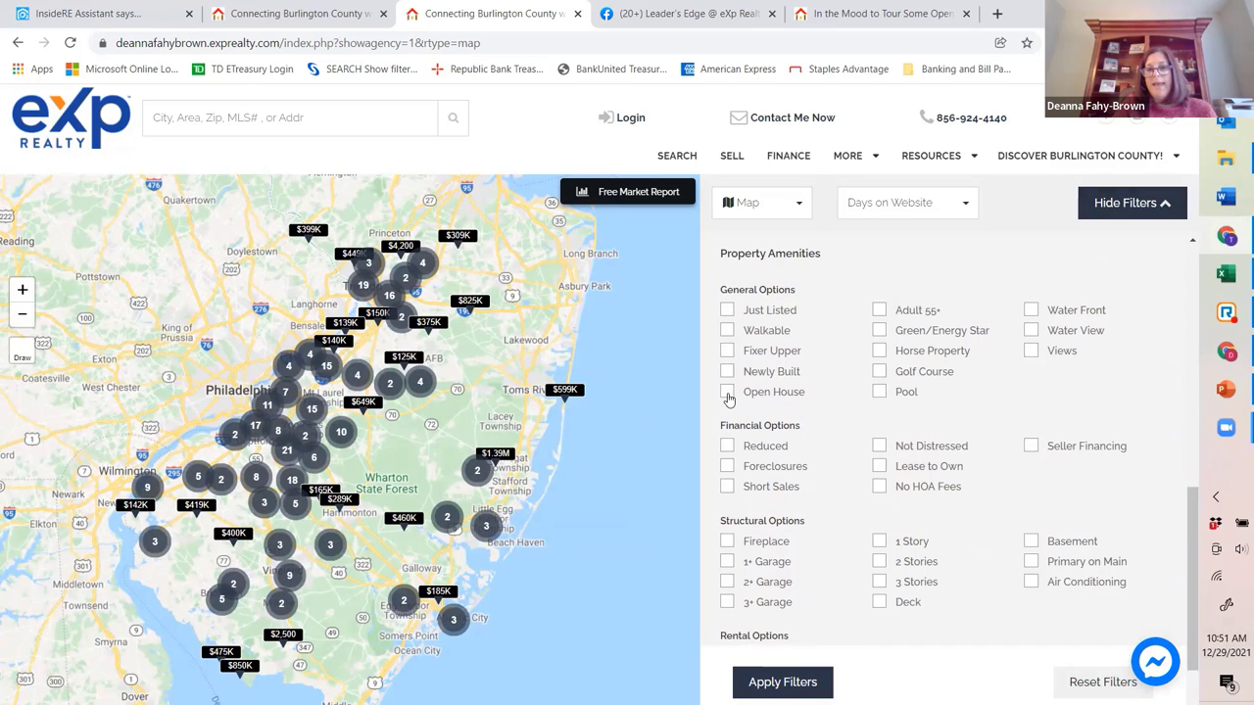
{"action": "left_click", "coordinate": [728, 394]}
Step: Uncheck Active under Property Statuses and apply the filters, leaving 4 results
{"action": "scroll", "coordinate": [988, 356], "scroll_direction": "up", "scroll_amount": 5}
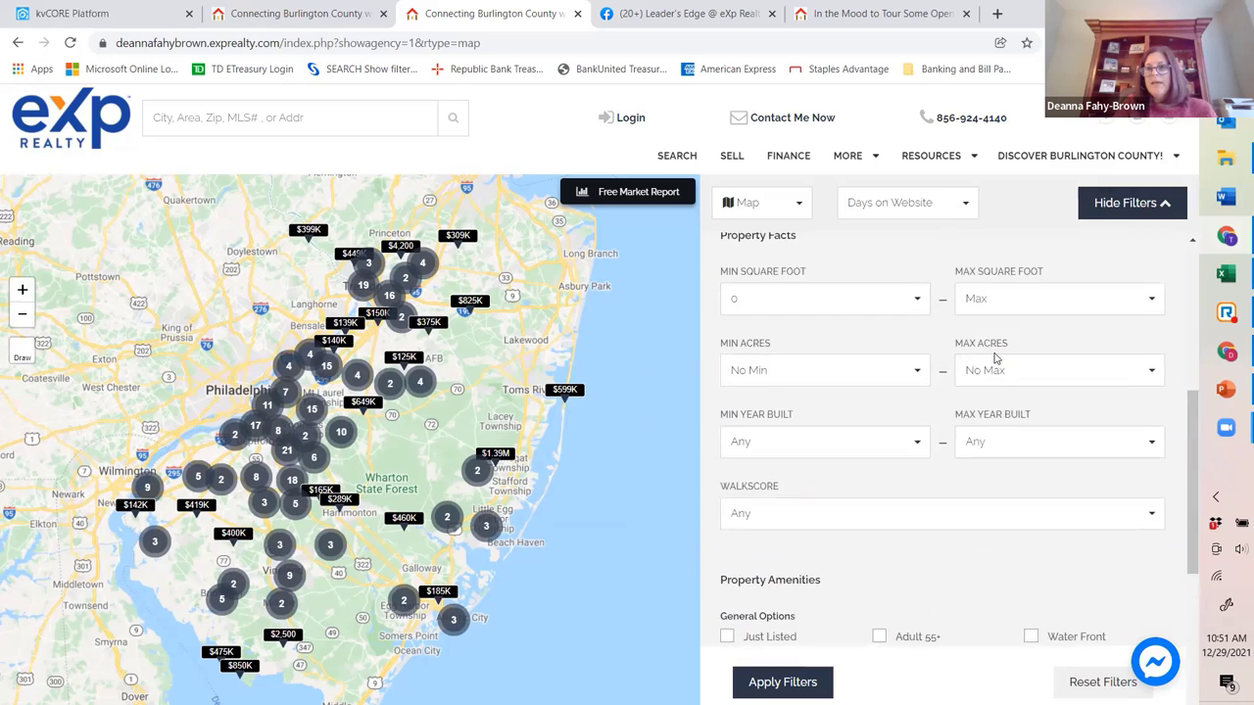
{"action": "scroll", "coordinate": [997, 357], "scroll_direction": "up", "scroll_amount": 1}
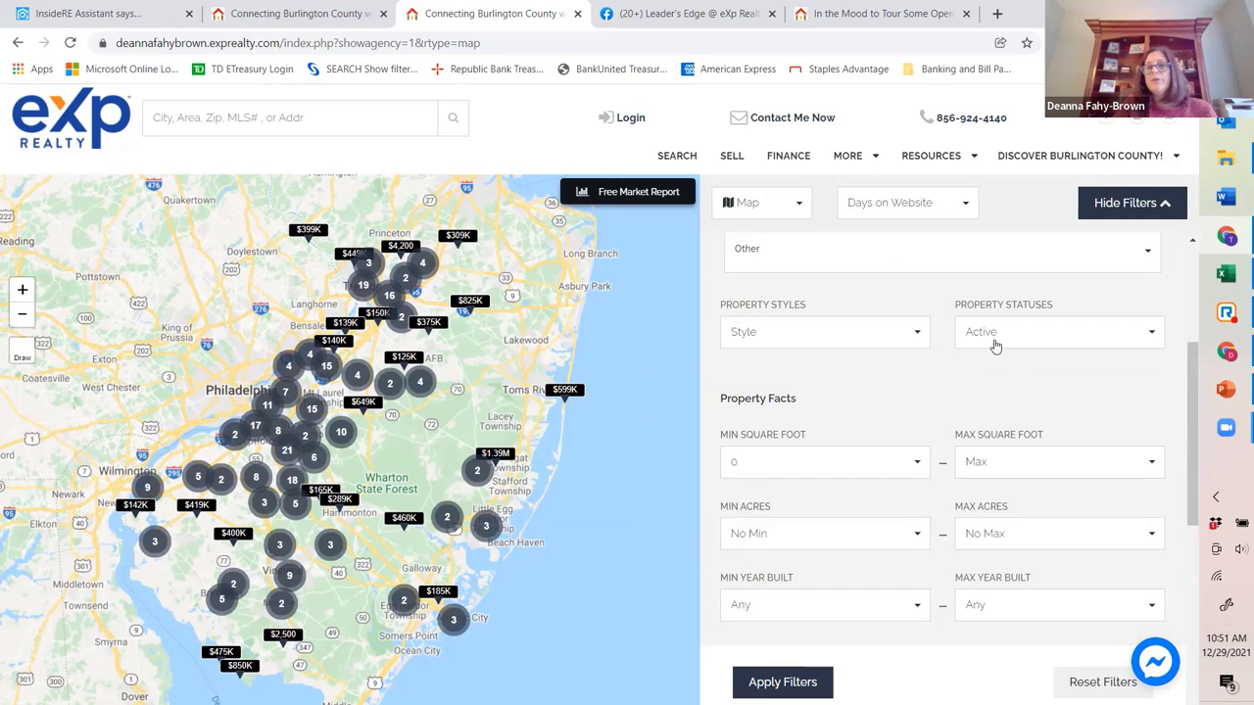
{"action": "left_click", "coordinate": [996, 344]}
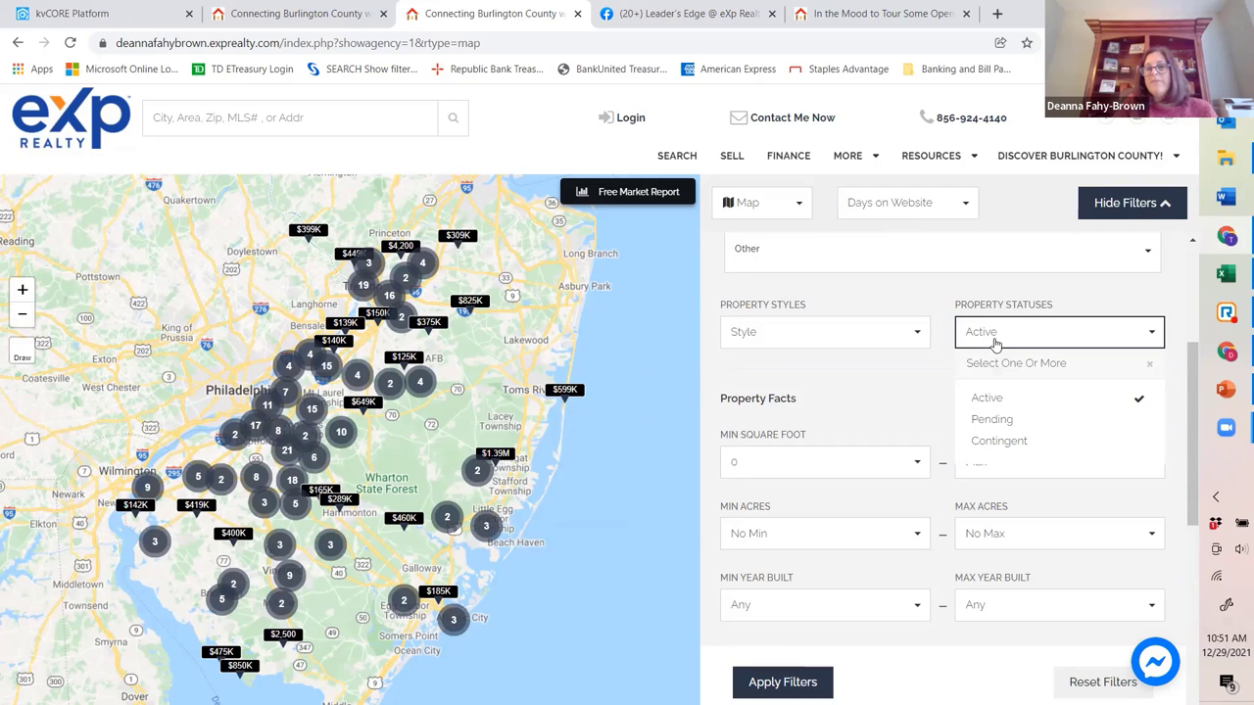
{"action": "left_click", "coordinate": [1013, 401]}
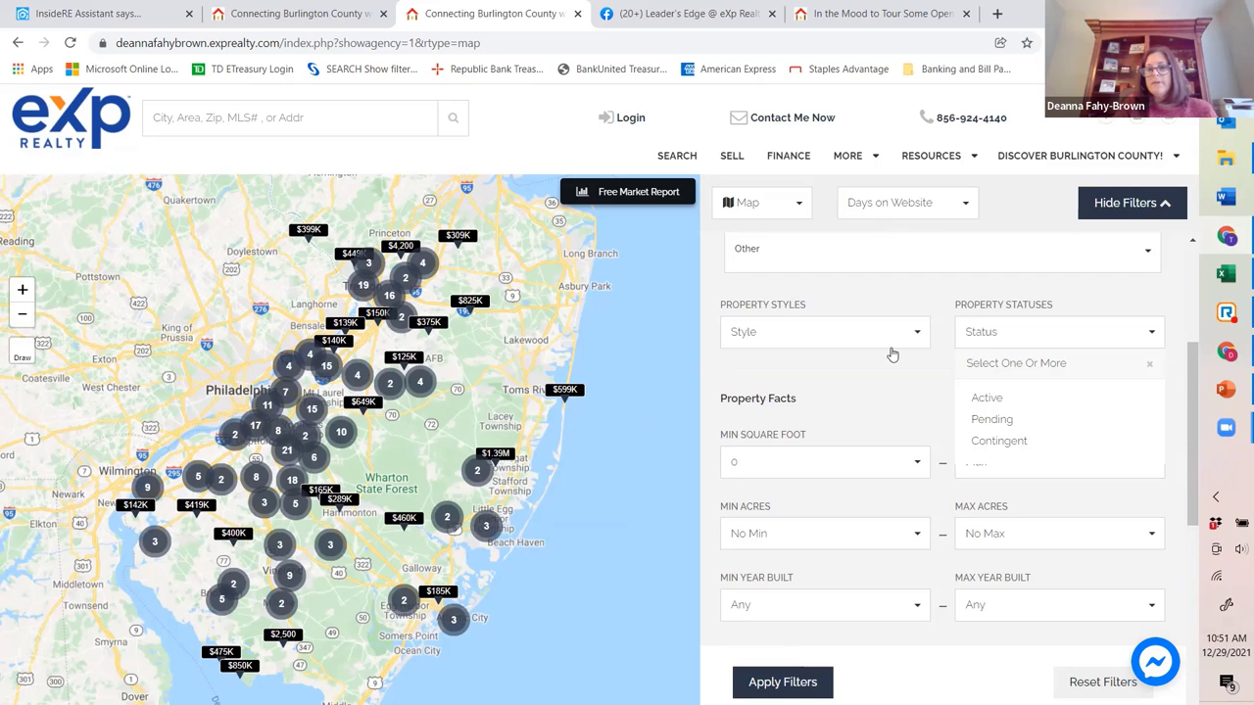
{"action": "left_click", "coordinate": [889, 635]}
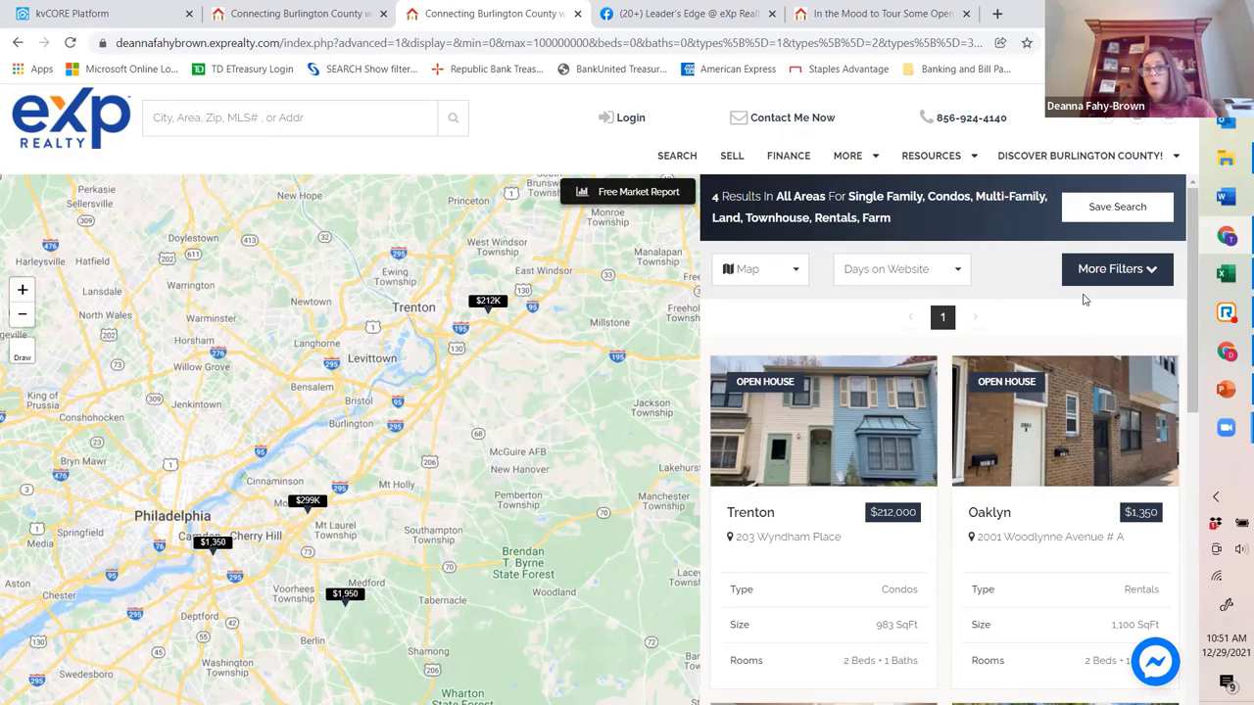
Step: Sort the open-house results by price, highest first (Price $$-$)
{"action": "scroll", "coordinate": [1058, 284], "scroll_direction": "down", "scroll_amount": 1}
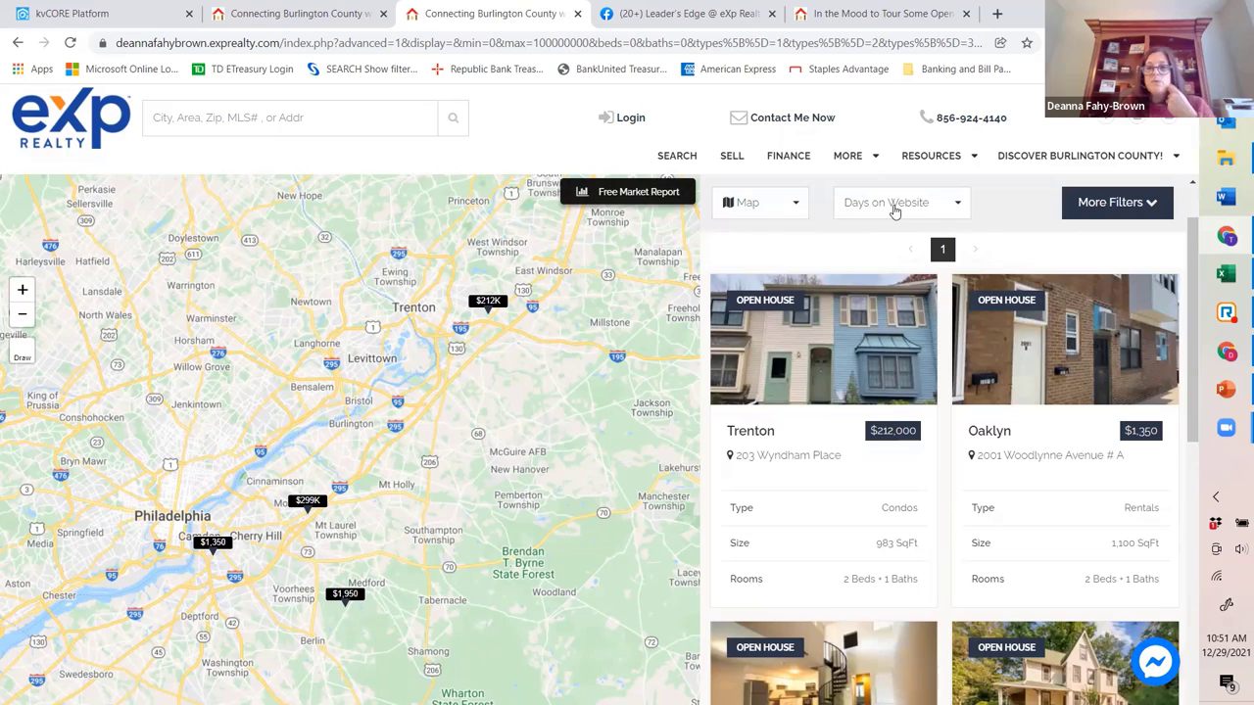
{"action": "scroll", "coordinate": [945, 318], "scroll_direction": "up", "scroll_amount": 1}
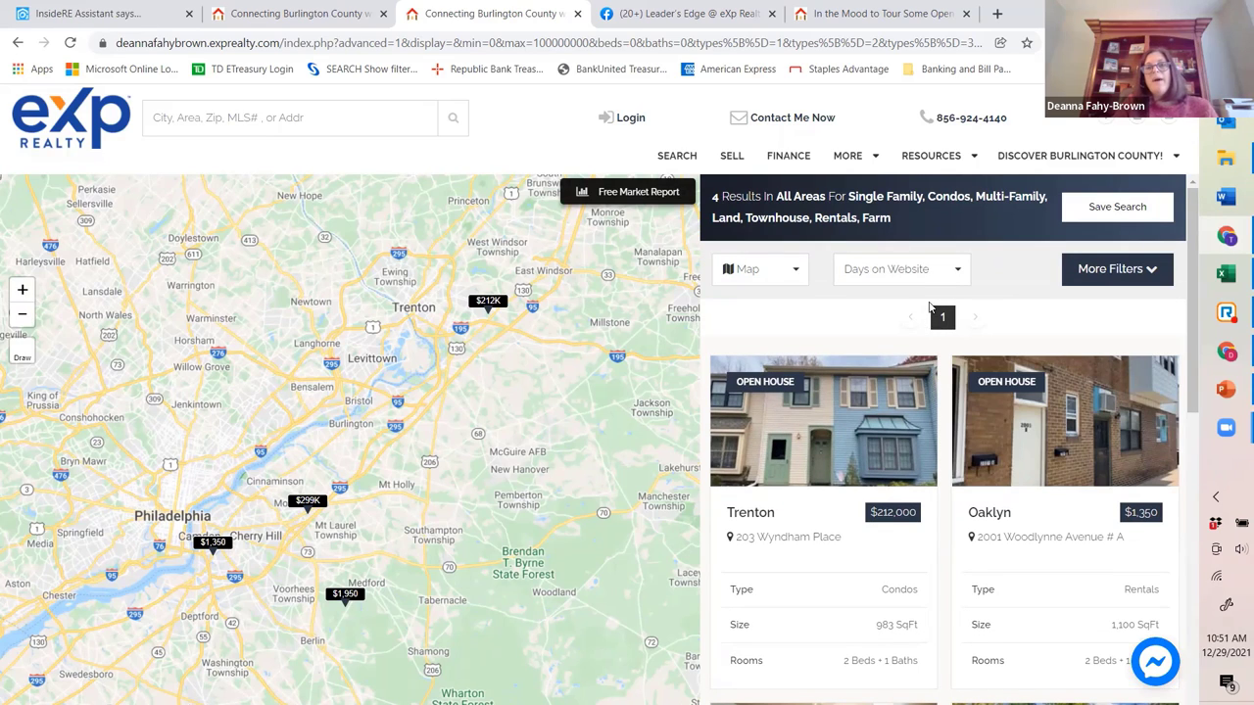
{"action": "left_click", "coordinate": [884, 269]}
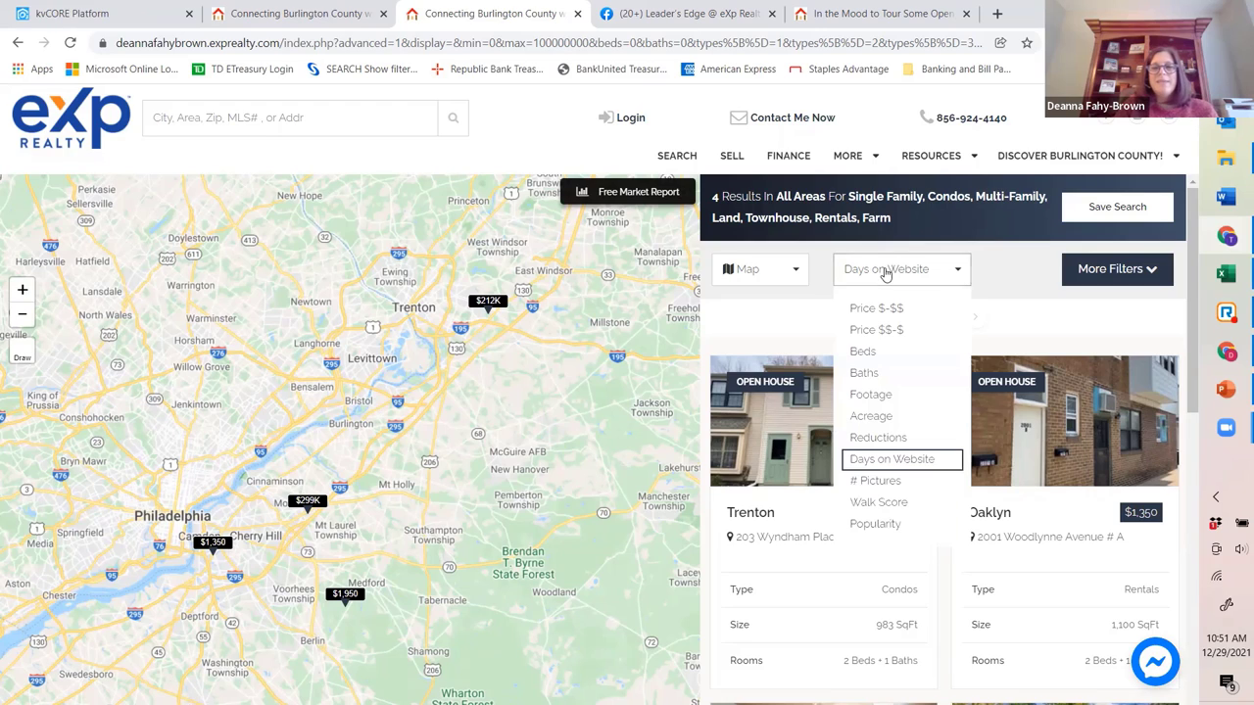
{"action": "left_click", "coordinate": [885, 330]}
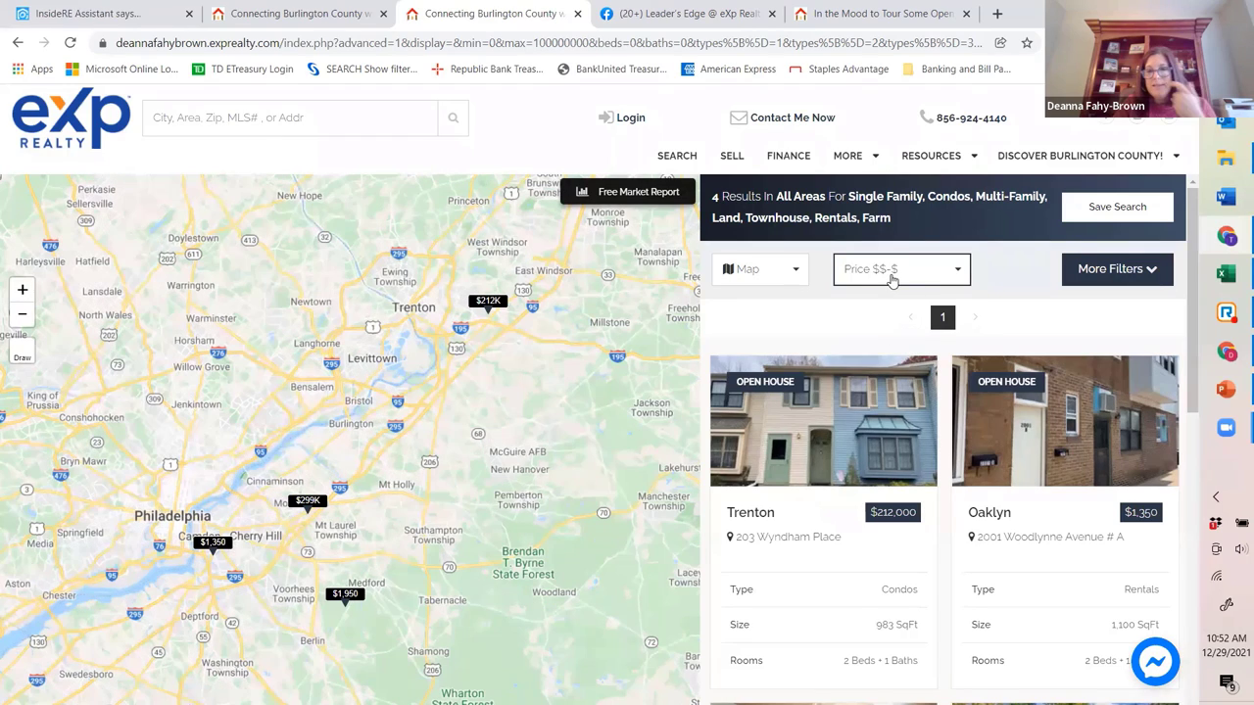
Step: In More Filters, clear the Active property status restriction
{"action": "left_click", "coordinate": [1098, 282]}
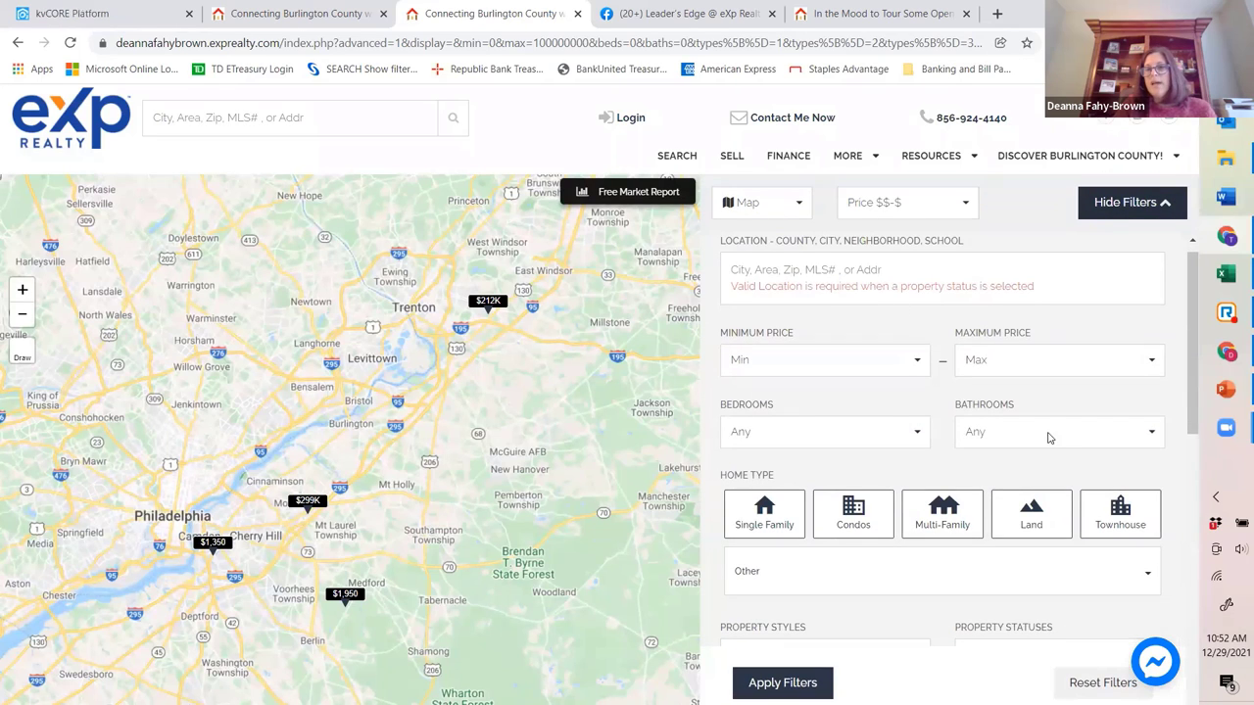
{"action": "scroll", "coordinate": [1049, 446], "scroll_direction": "down", "scroll_amount": 3}
{"action": "left_click", "coordinate": [996, 330]}
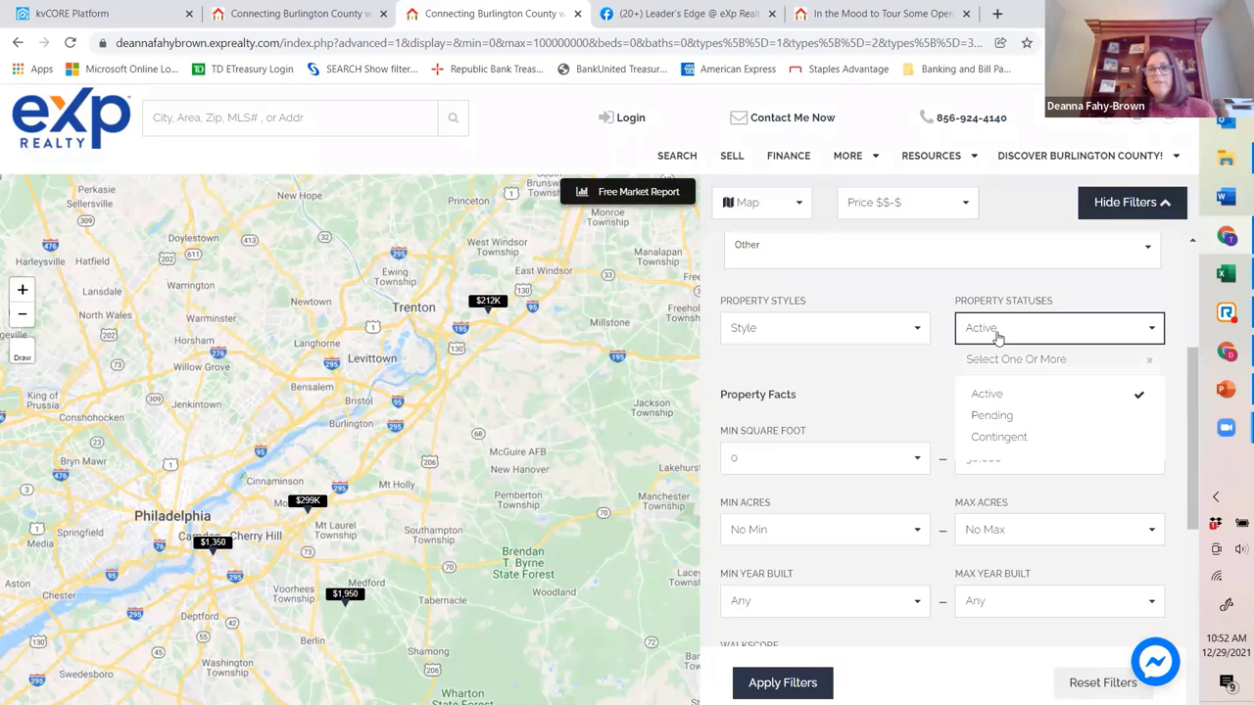
{"action": "left_click", "coordinate": [1033, 396]}
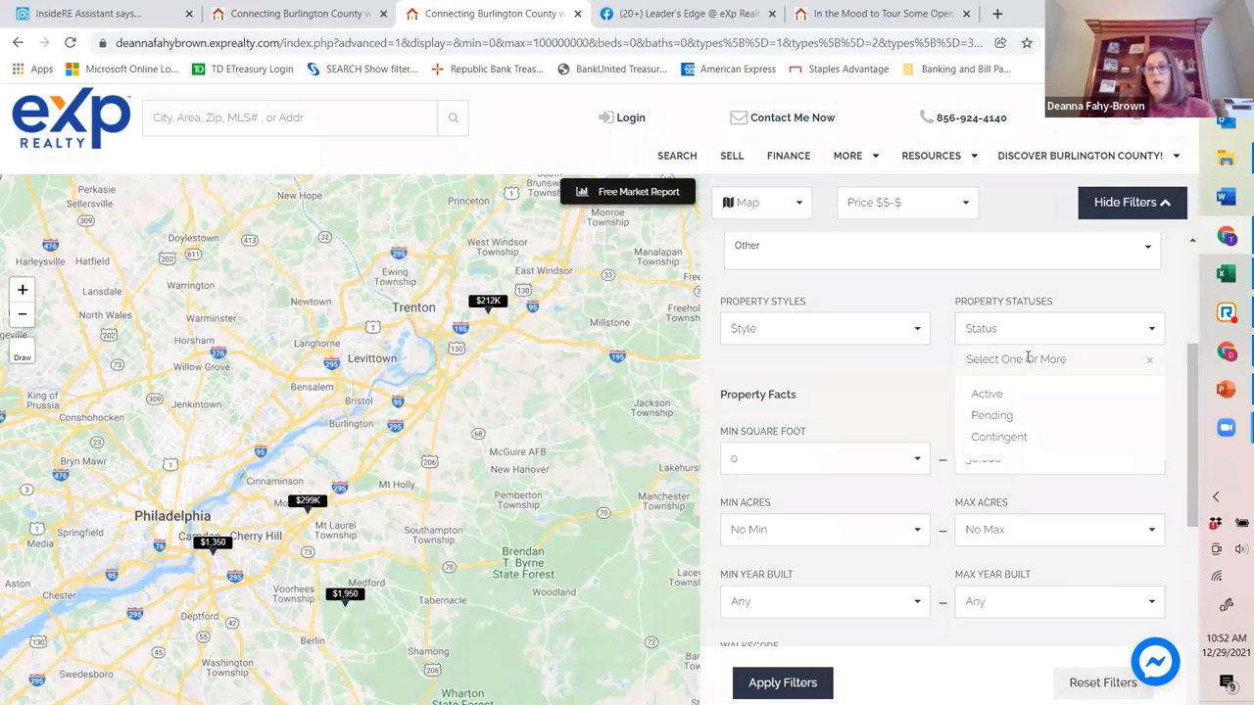
Step: Review the results, then select the whole results-page URL in the address bar
{"action": "scroll", "coordinate": [860, 394], "scroll_direction": "down", "scroll_amount": 5}
{"action": "scroll", "coordinate": [852, 395], "scroll_direction": "down", "scroll_amount": 1}
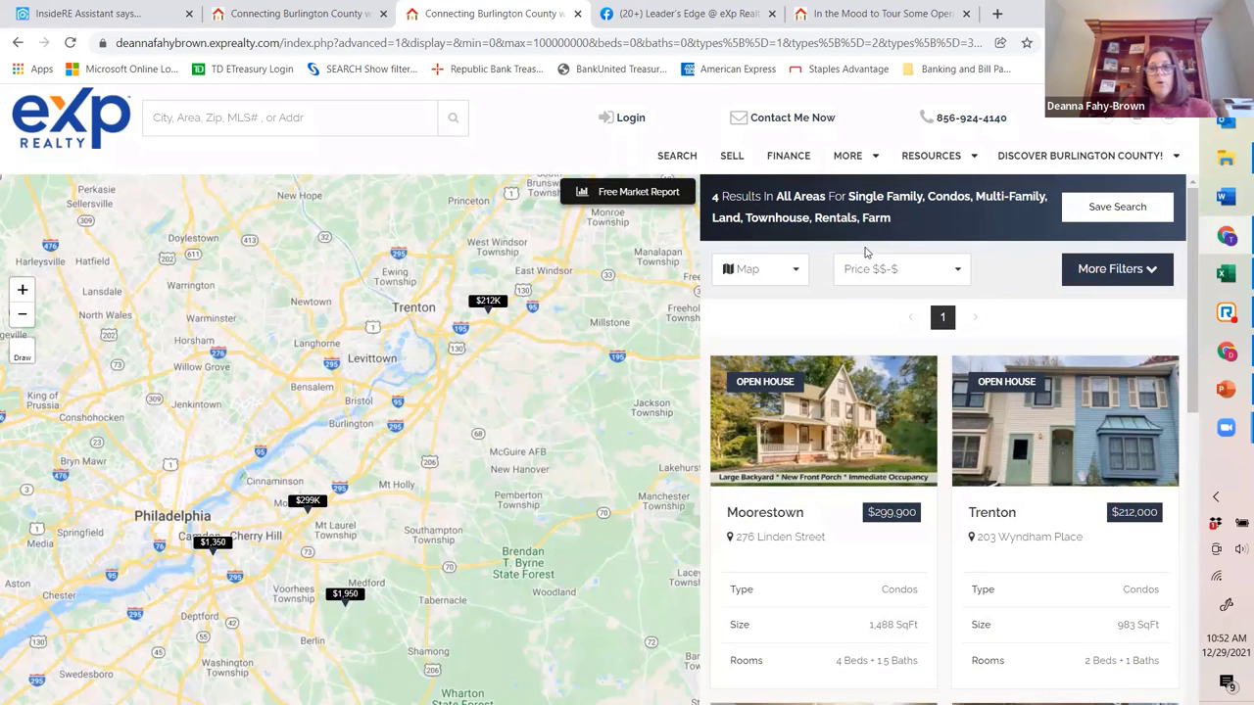
{"action": "scroll", "coordinate": [888, 494], "scroll_direction": "down", "scroll_amount": 1}
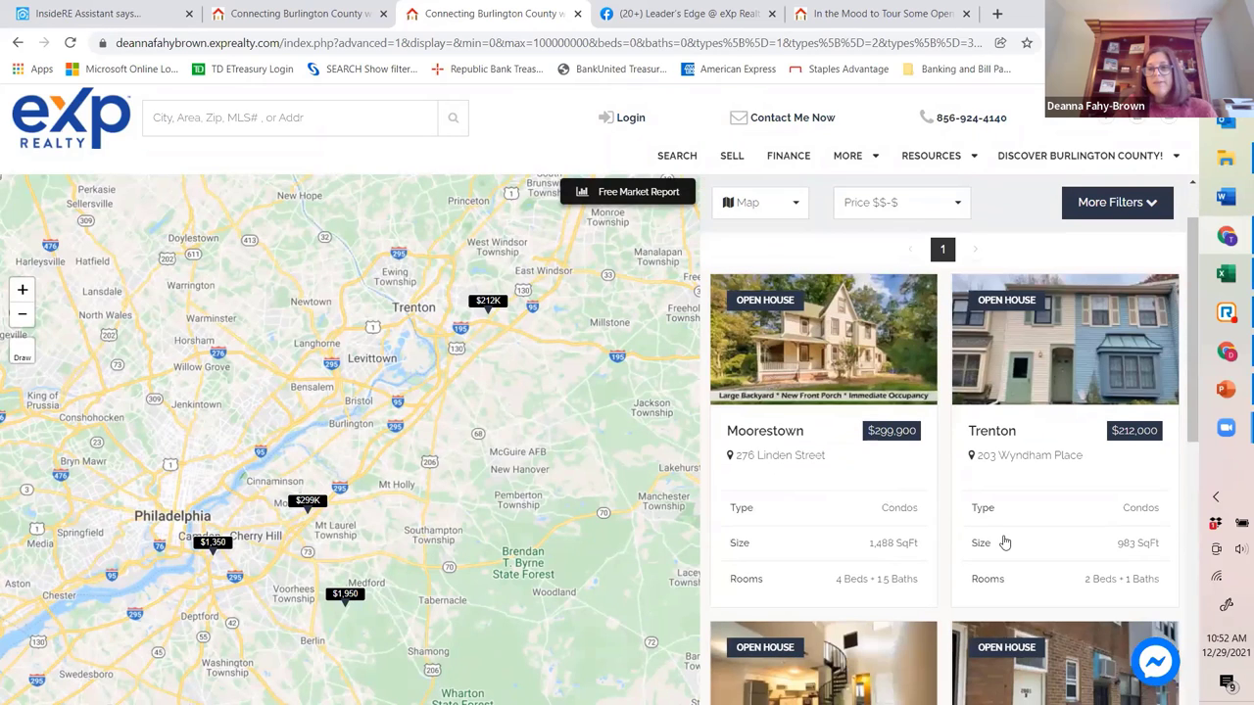
{"action": "scroll", "coordinate": [1014, 519], "scroll_direction": "down", "scroll_amount": 1}
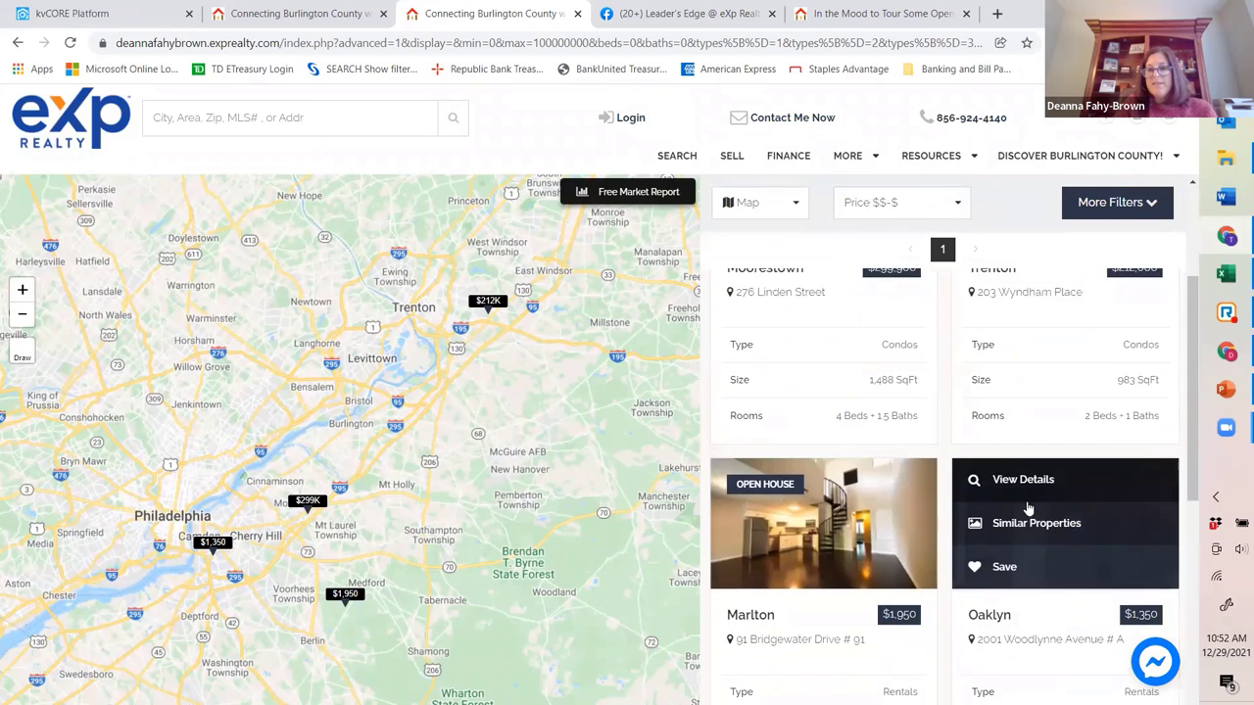
{"action": "scroll", "coordinate": [1027, 506], "scroll_direction": "up", "scroll_amount": 2}
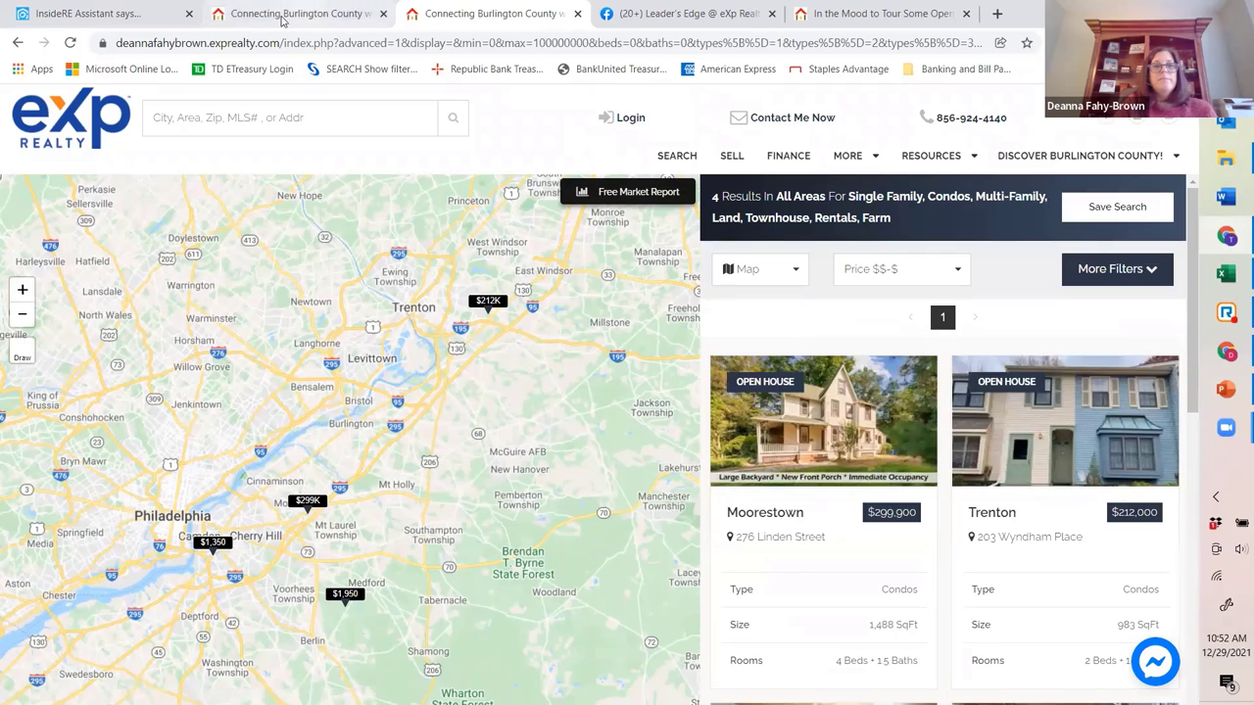
{"action": "left_click", "coordinate": [116, 43]}
{"action": "left_click_drag", "start_coordinate": [117, 43], "coordinate": [979, 43]}
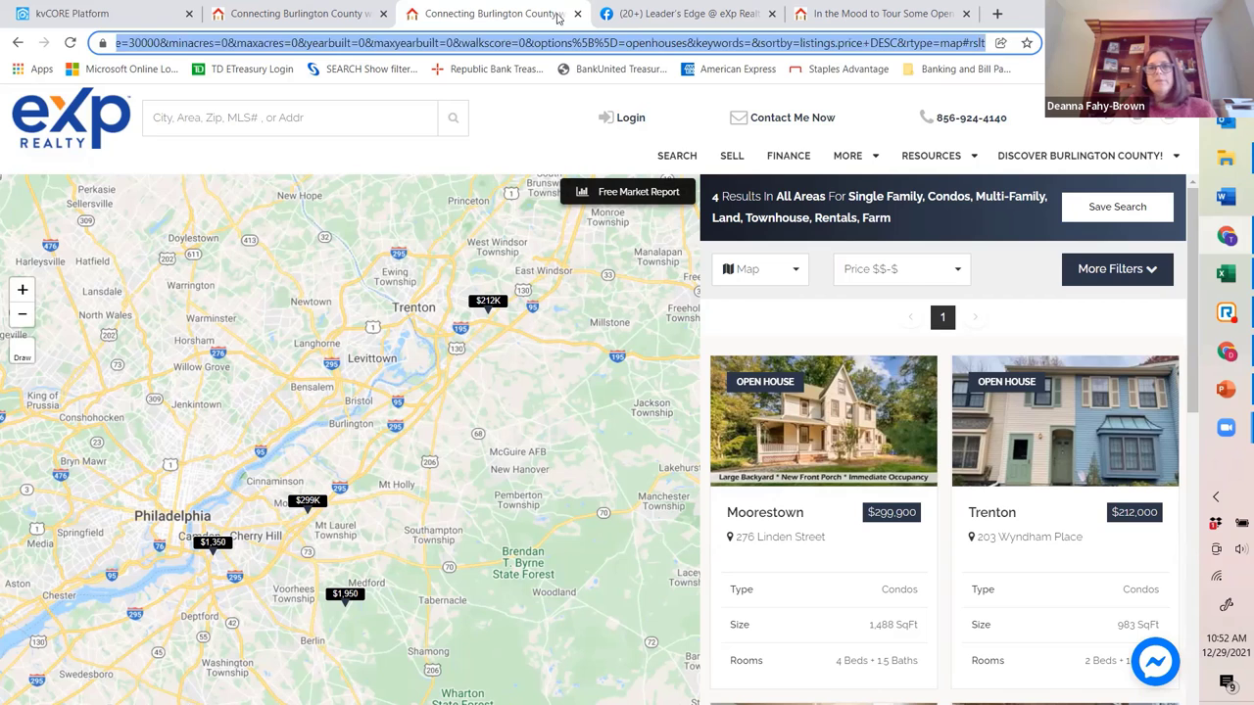
Step: Copy the open-house search results URL and return to the kvCORE campaigns page
{"action": "right_click", "coordinate": [562, 43]}
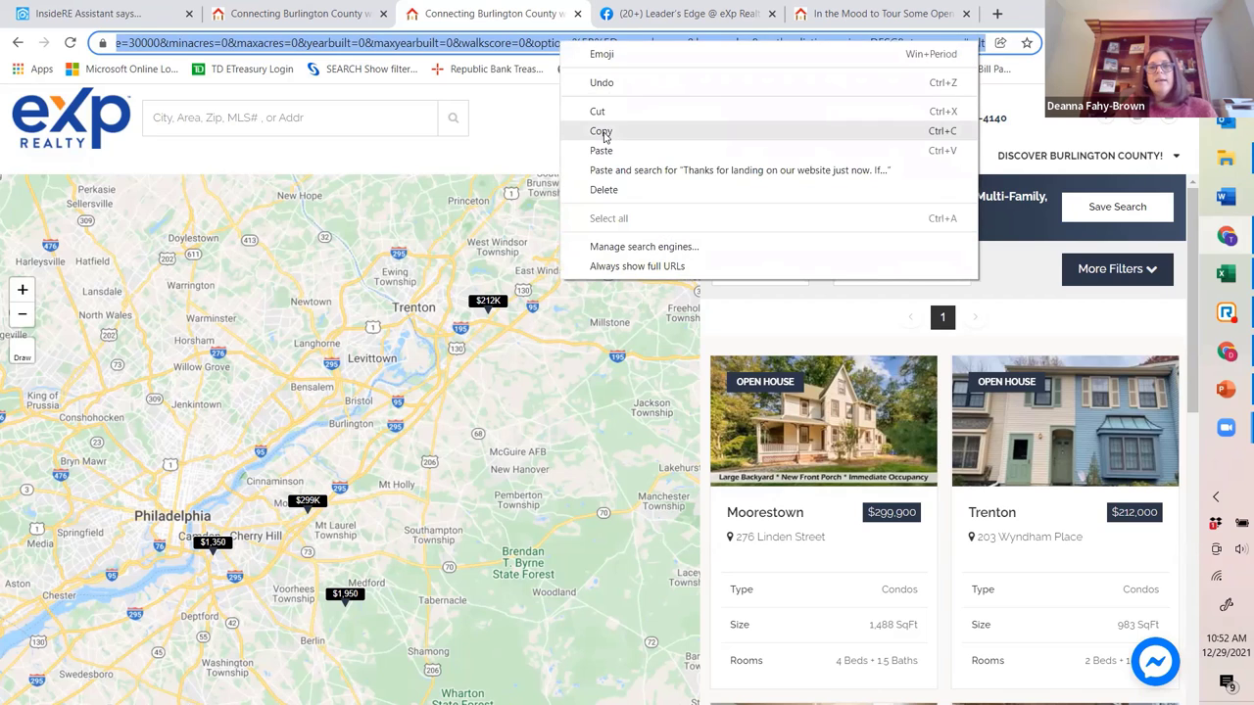
{"action": "left_click", "coordinate": [603, 134]}
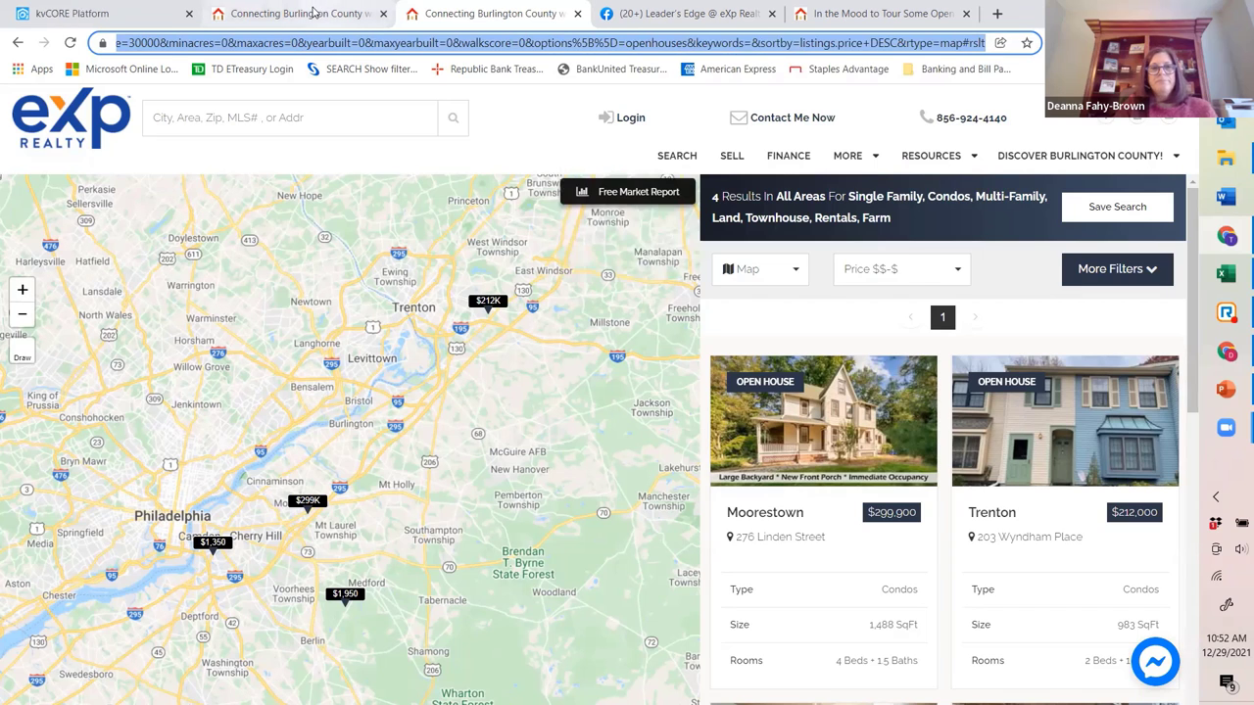
{"action": "left_click", "coordinate": [313, 12]}
{"action": "left_click", "coordinate": [93, 17]}
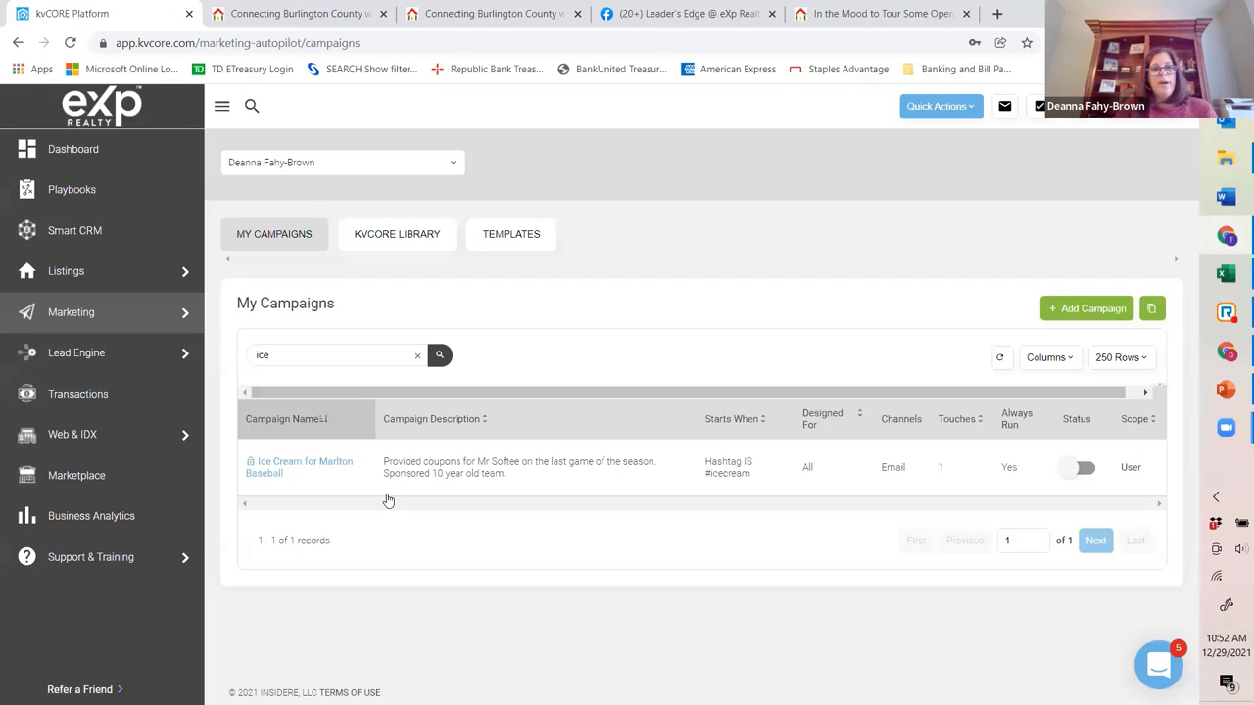
Step: Start a new Lead Engine landing page with the copied URL as its URL After Login
{"action": "left_click", "coordinate": [93, 353]}
{"action": "left_click", "coordinate": [275, 395]}
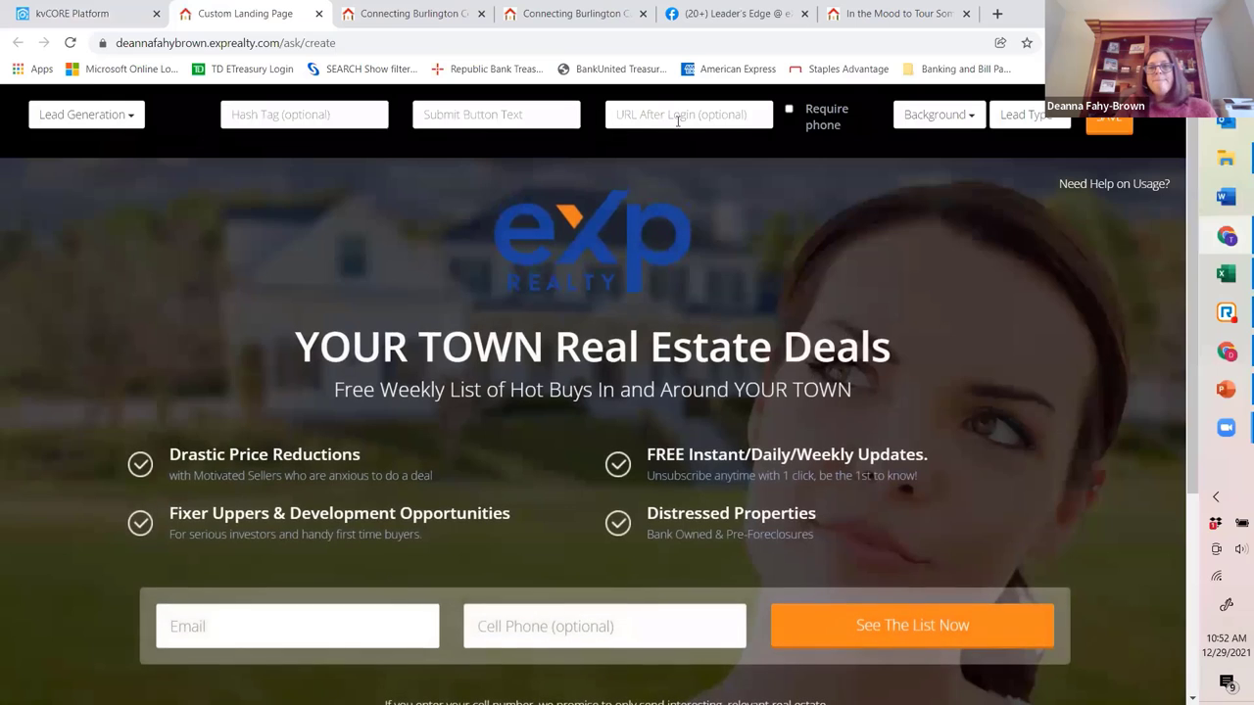
{"action": "right_click", "coordinate": [657, 109]}
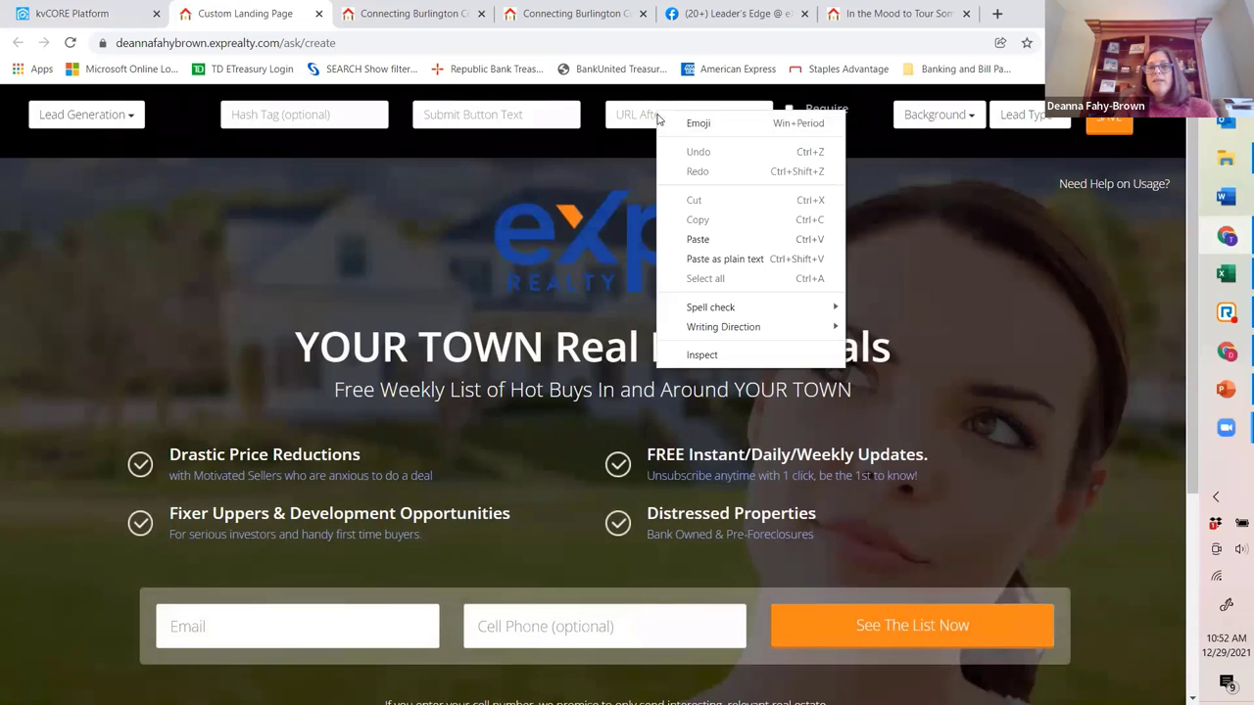
{"action": "left_click", "coordinate": [701, 239]}
{"action": "key", "text": "Tab"}
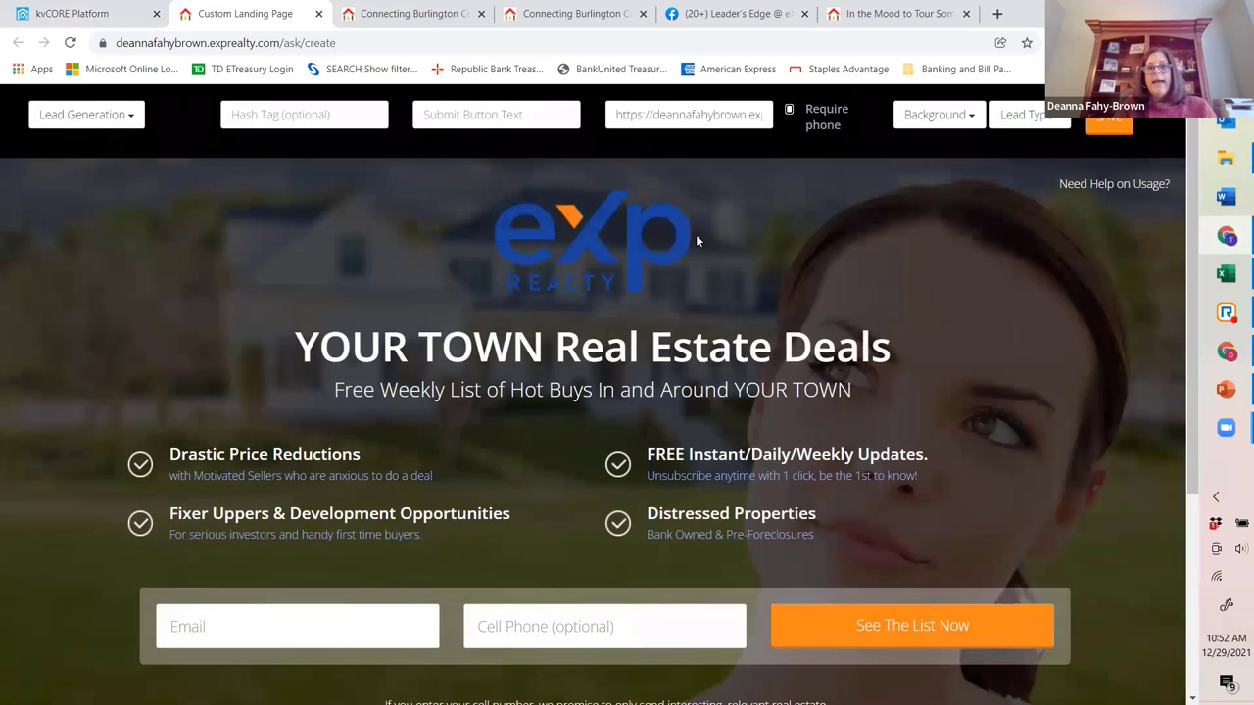
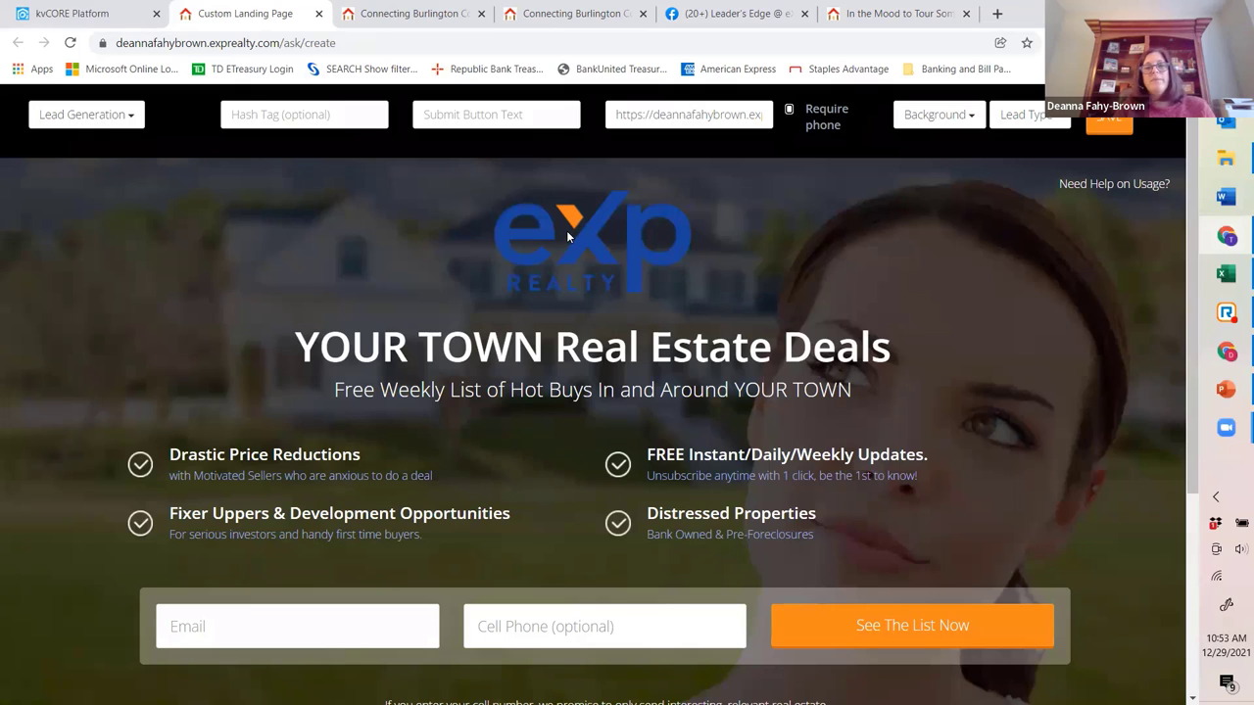
Step: Compare the Connecting Burlington County site with the open-house map search, then open Smart CRM contacts
{"action": "left_click", "coordinate": [409, 21]}
{"action": "left_click", "coordinate": [553, 22]}
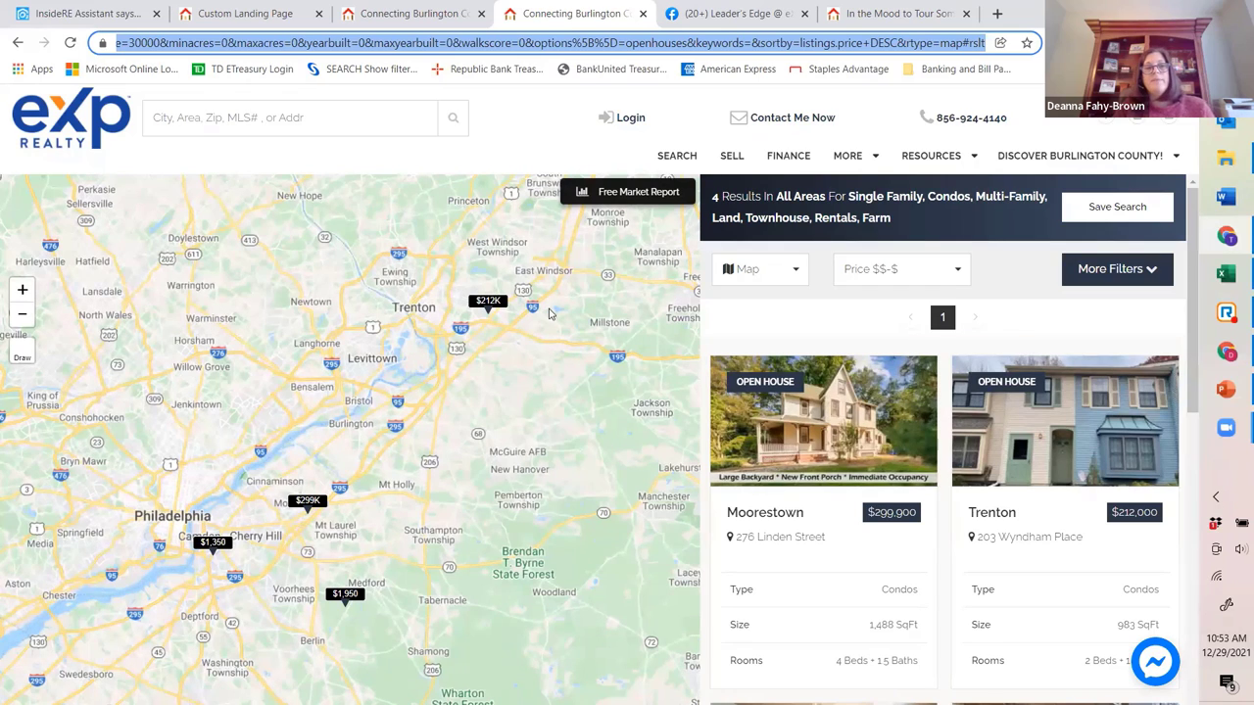
{"action": "left_click", "coordinate": [110, 18]}
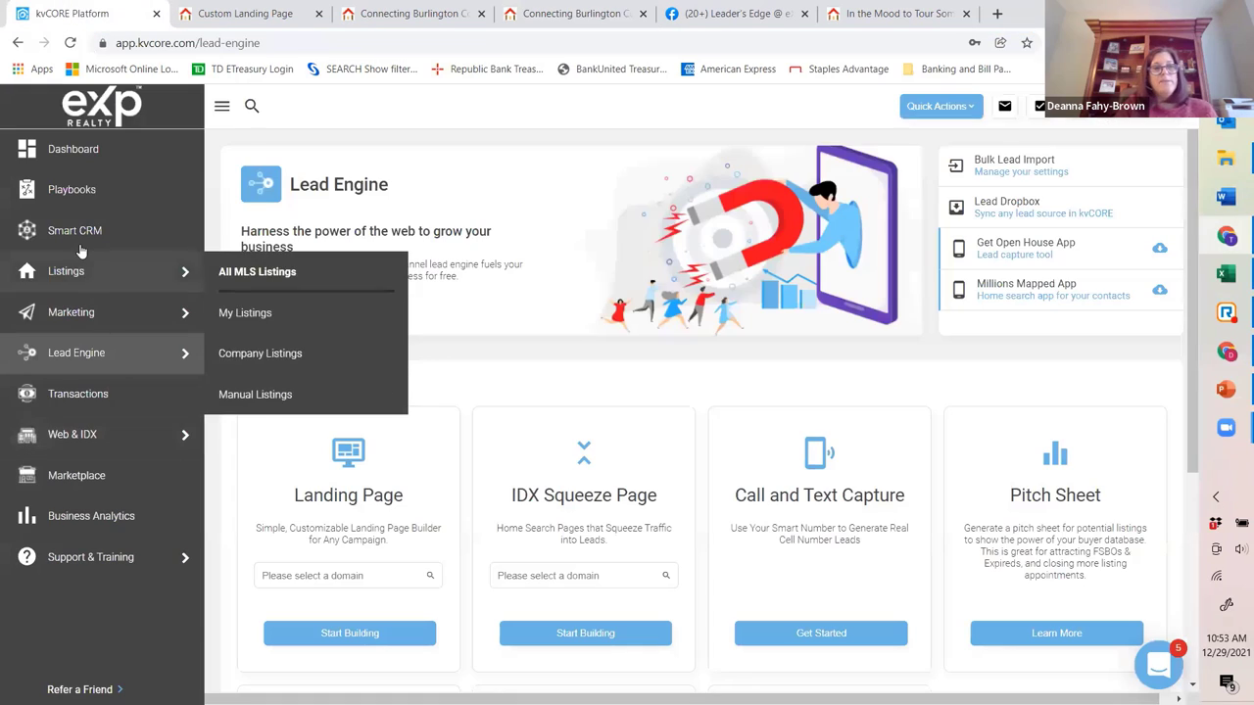
{"action": "left_click", "coordinate": [80, 233]}
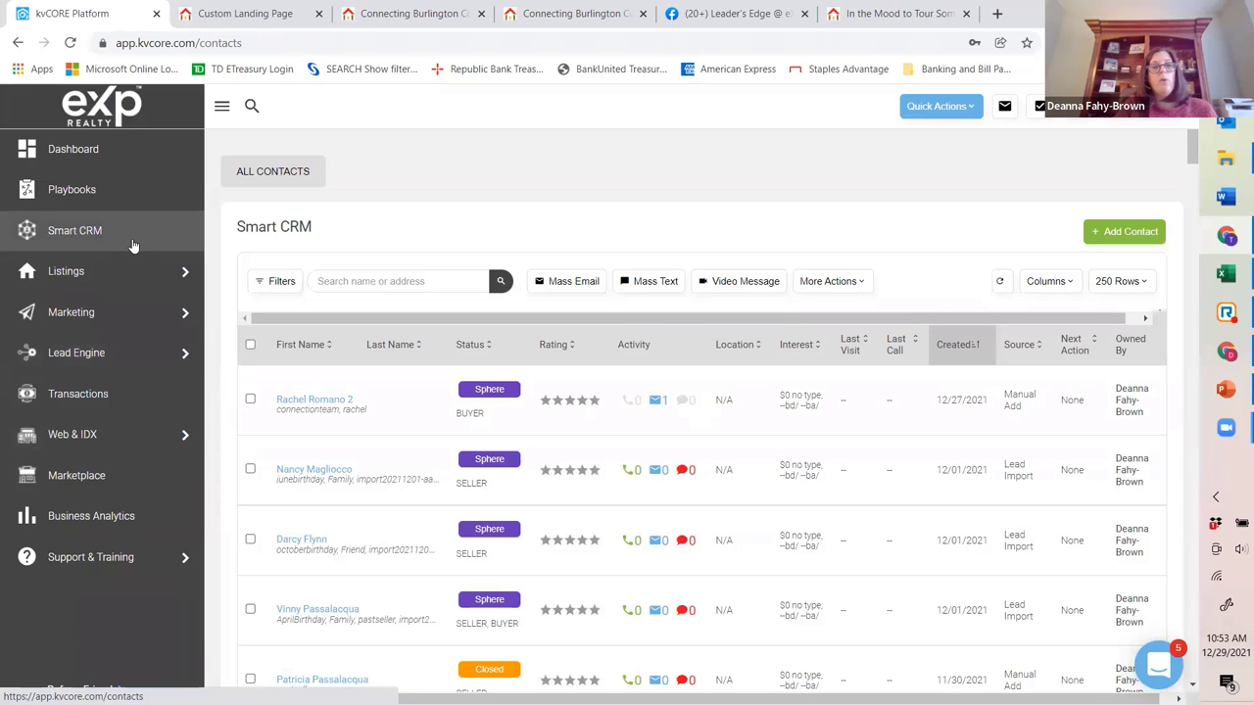
Step: Compare the open house landing page with the open-house map listings, then return to kvCORE contacts
{"action": "left_click", "coordinate": [899, 15]}
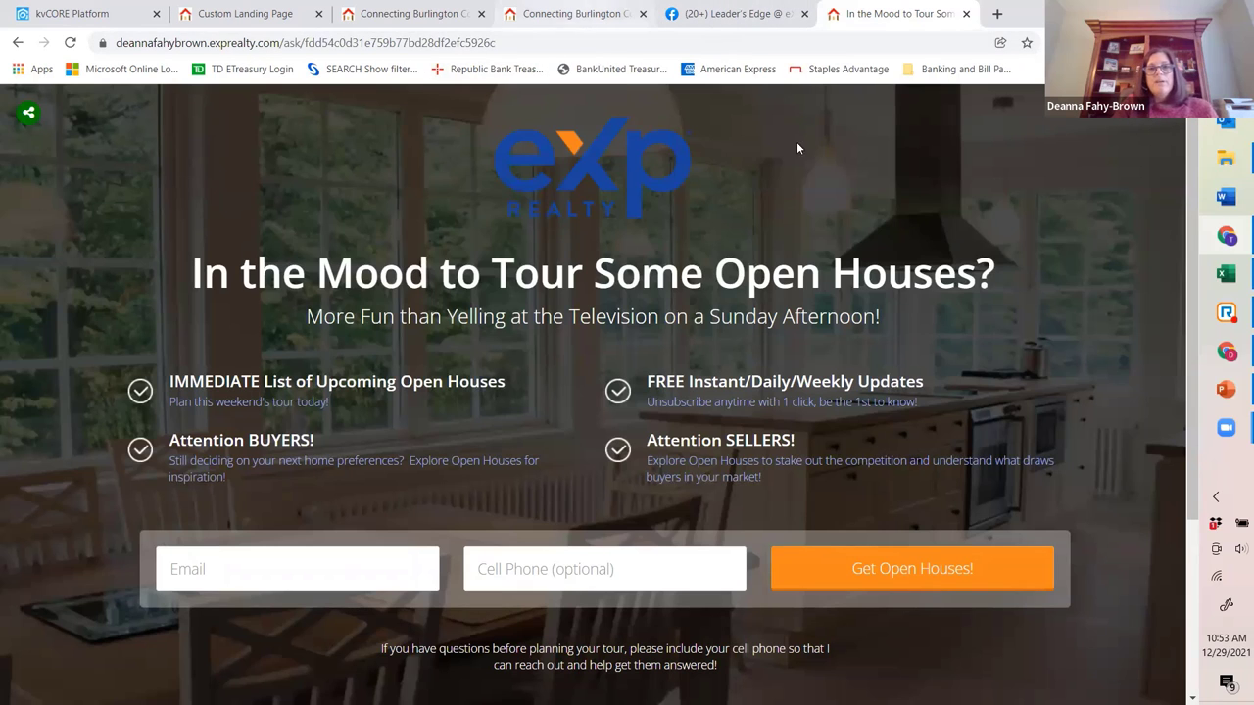
{"action": "key", "text": "ctrl+4"}
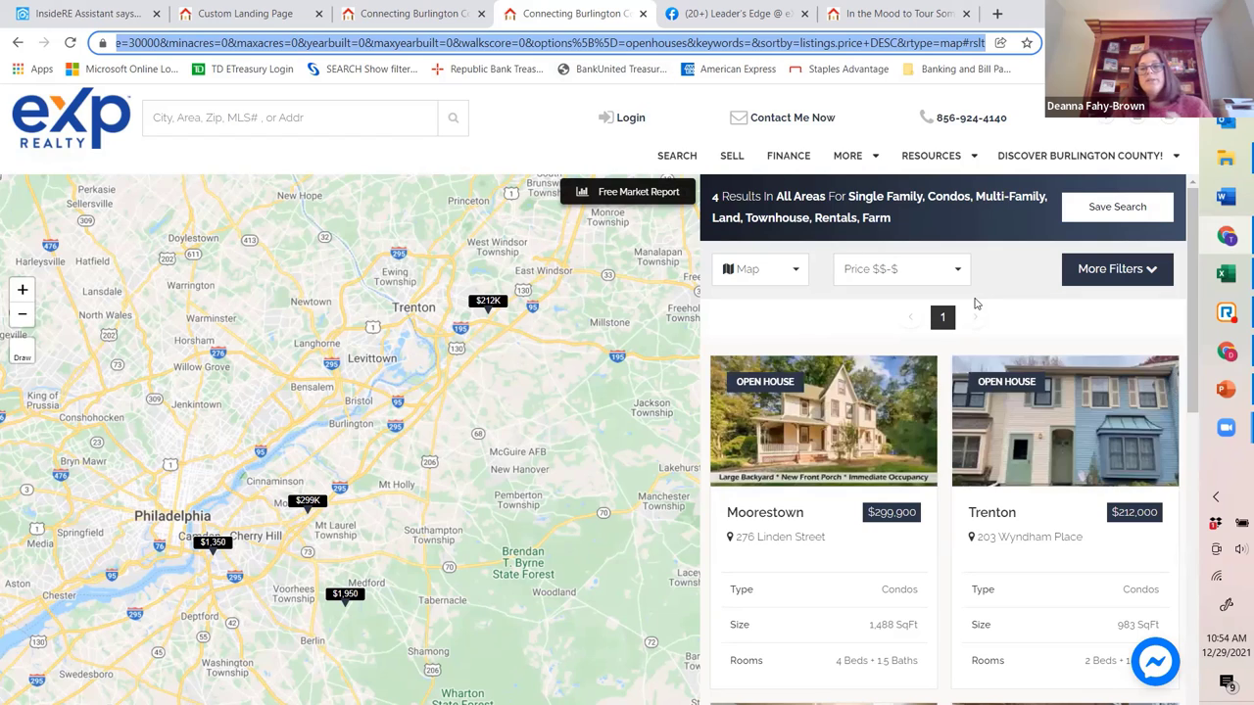
{"action": "mouse_move", "coordinate": [887, 380]}
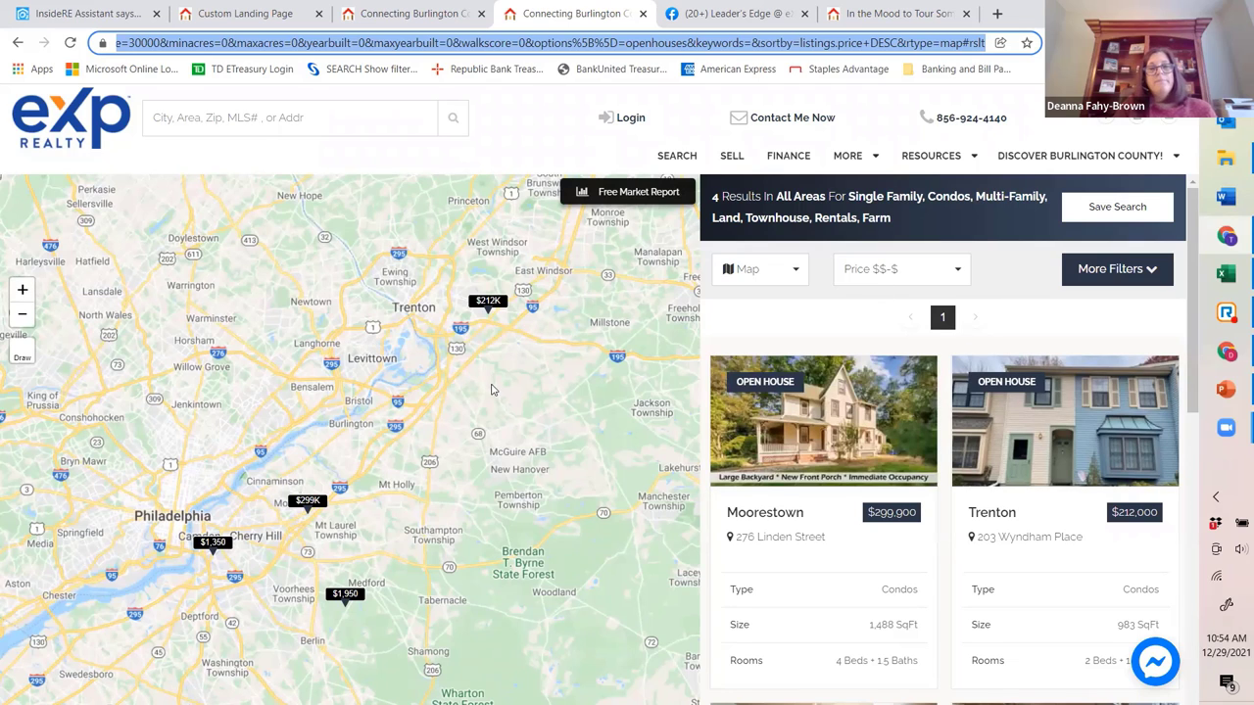
{"action": "left_click", "coordinate": [75, 17]}
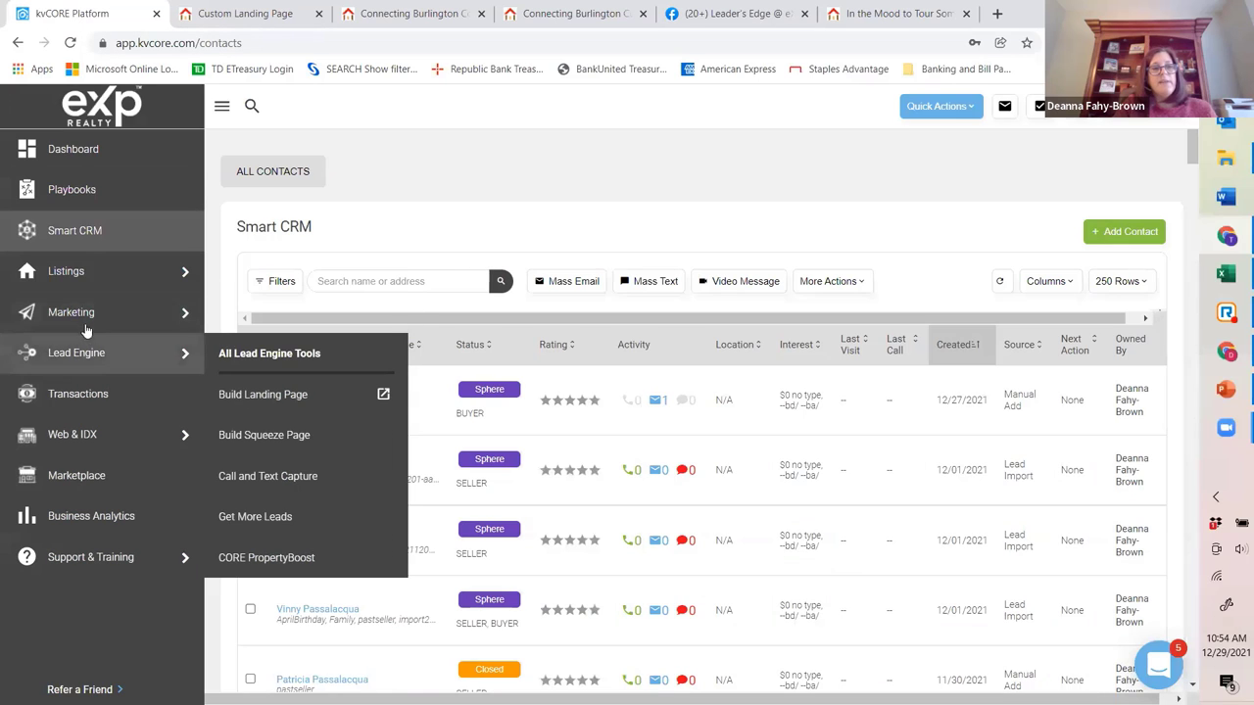
Step: Go from the Marketing overview to the Smart Campaigns list
{"action": "mouse_move", "coordinate": [98, 313]}
{"action": "left_click", "coordinate": [257, 327]}
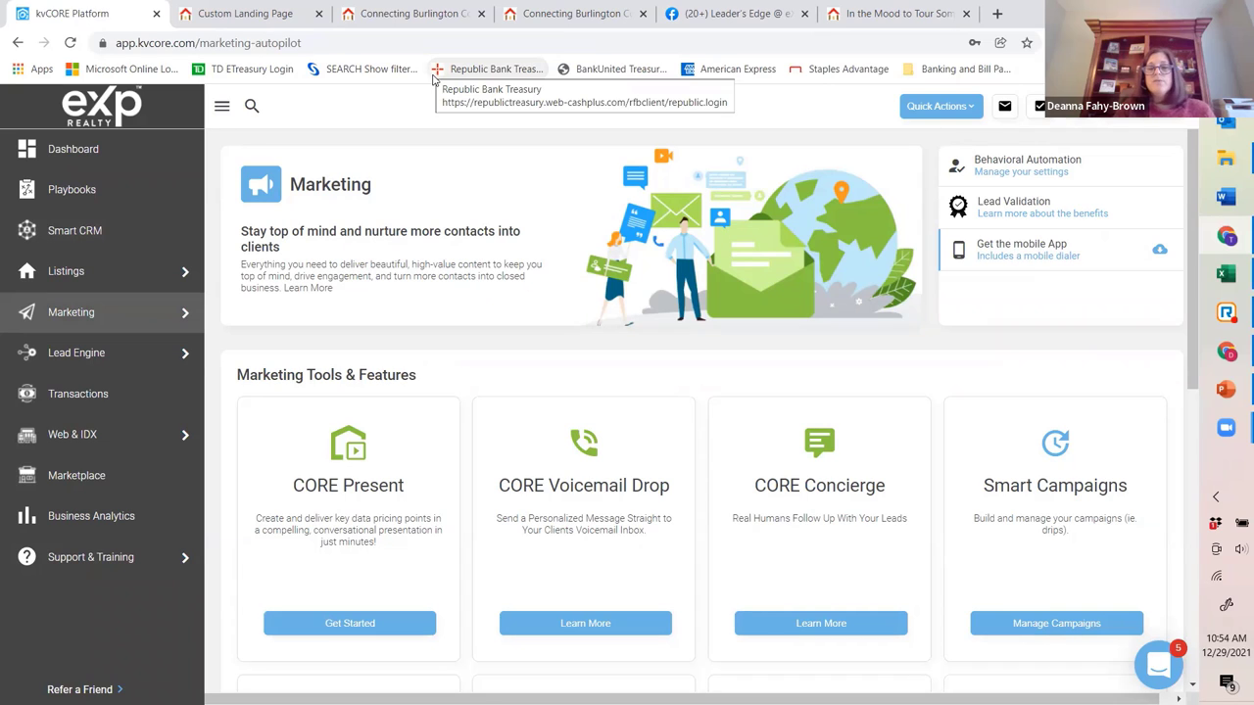
{"action": "mouse_move", "coordinate": [113, 343]}
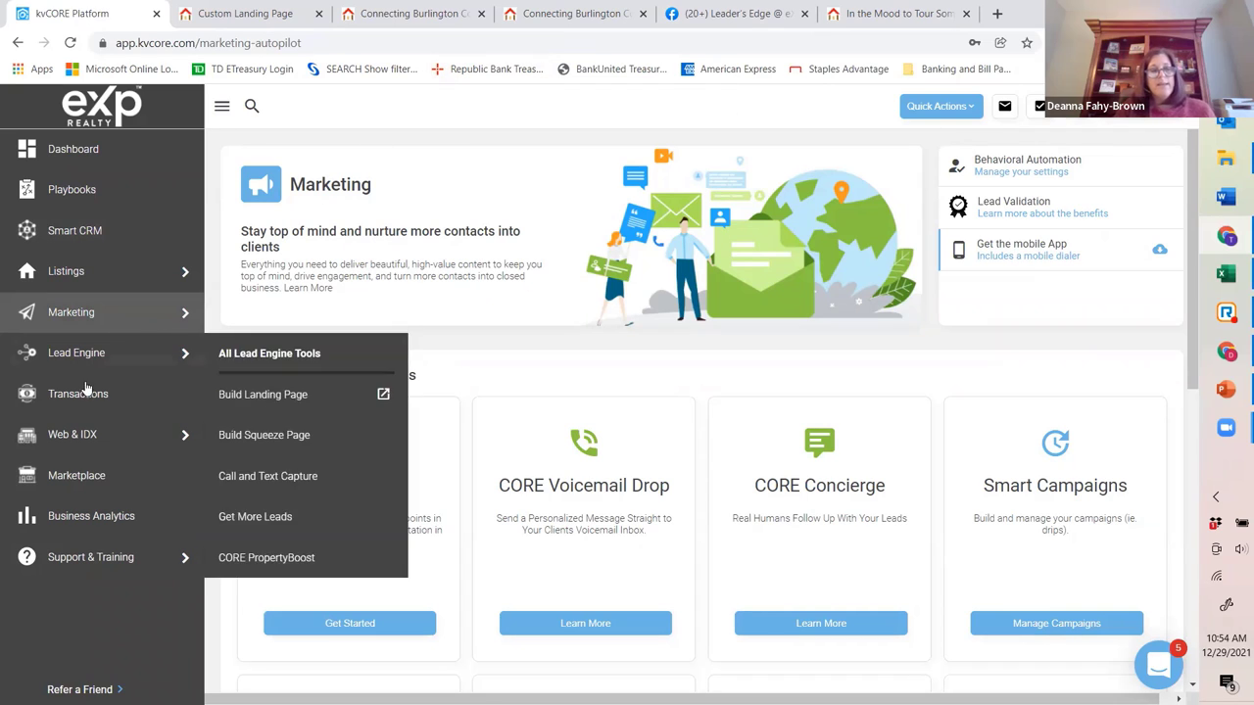
{"action": "mouse_move", "coordinate": [106, 280]}
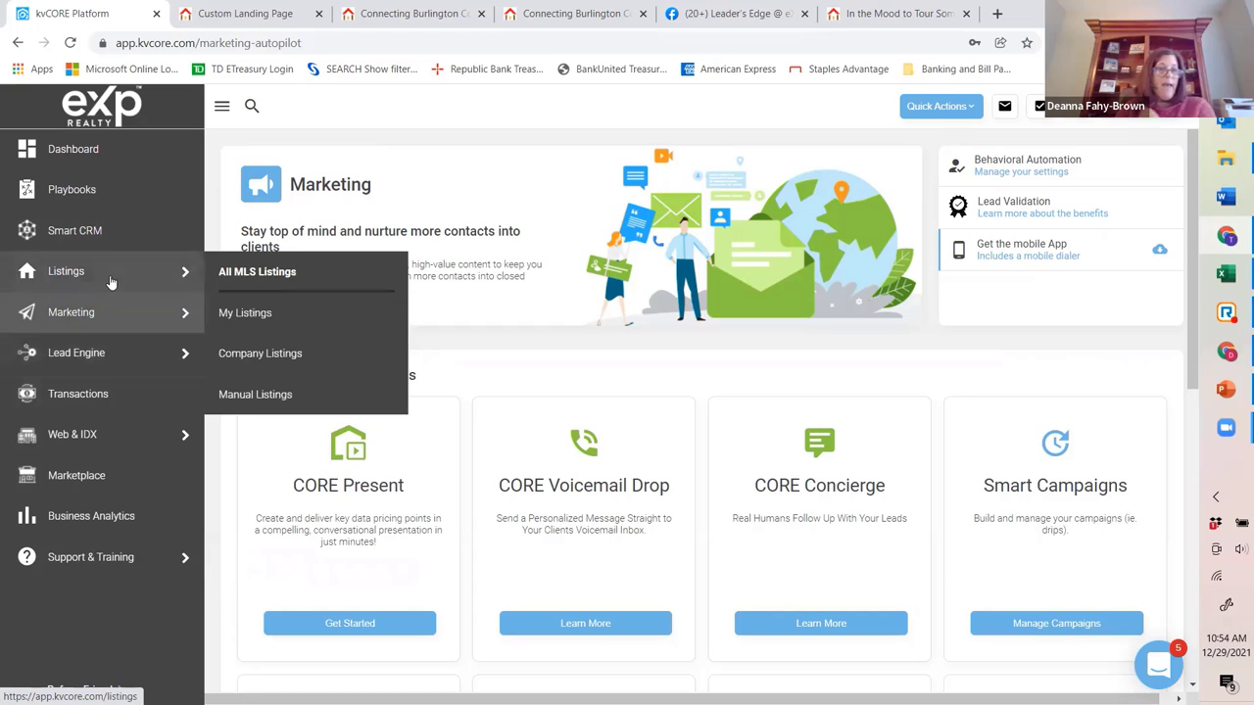
{"action": "mouse_move", "coordinate": [107, 304]}
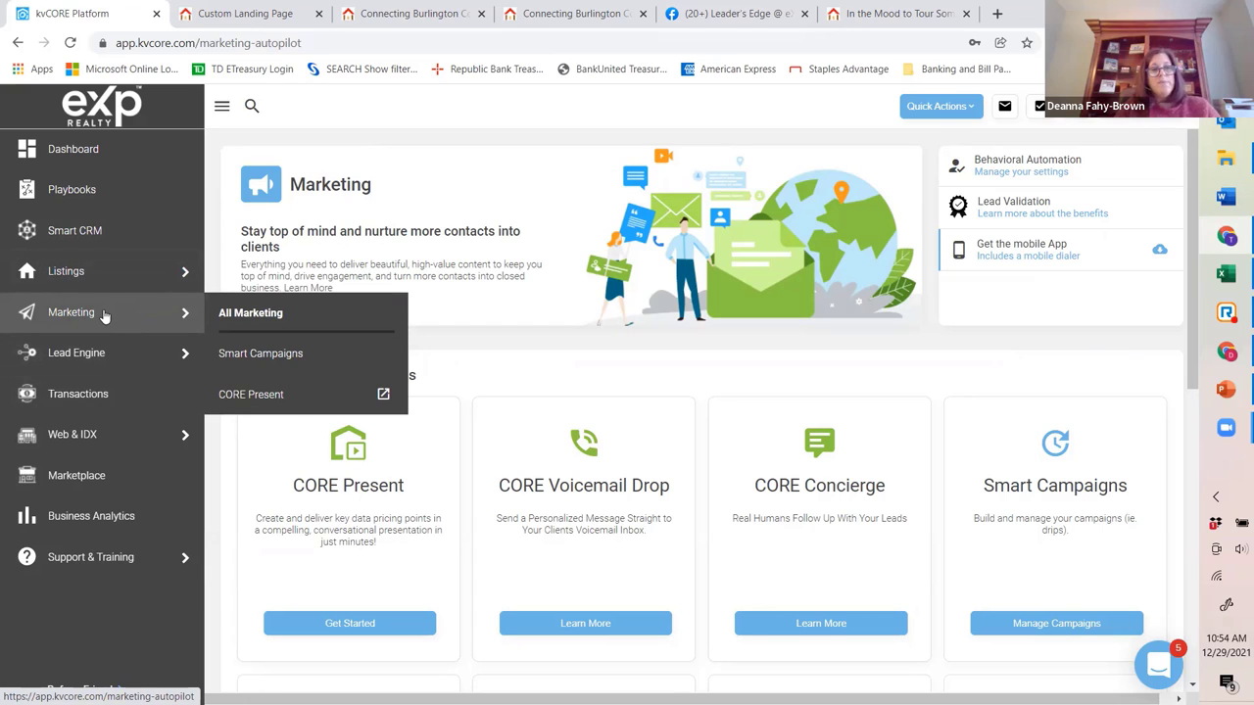
{"action": "left_click", "coordinate": [278, 355]}
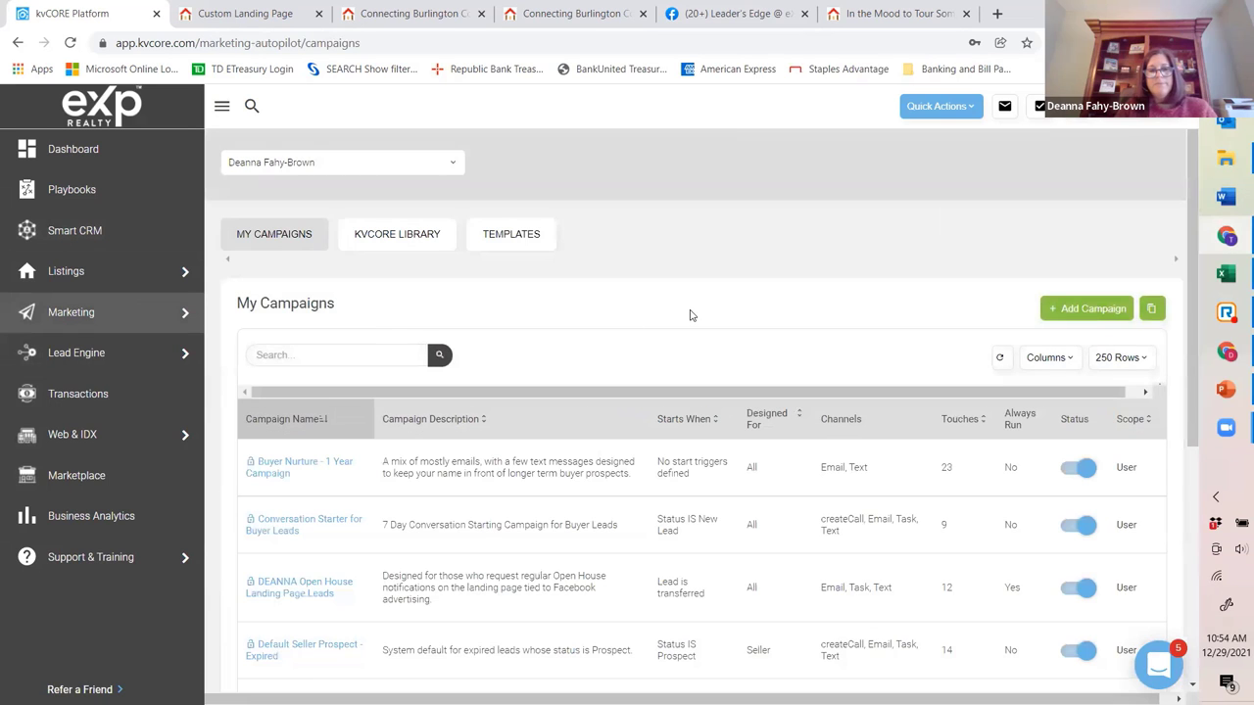
{"action": "scroll", "coordinate": [686, 316], "scroll_direction": "down", "scroll_amount": 1}
{"action": "scroll", "coordinate": [532, 301], "scroll_direction": "up", "scroll_amount": 1}
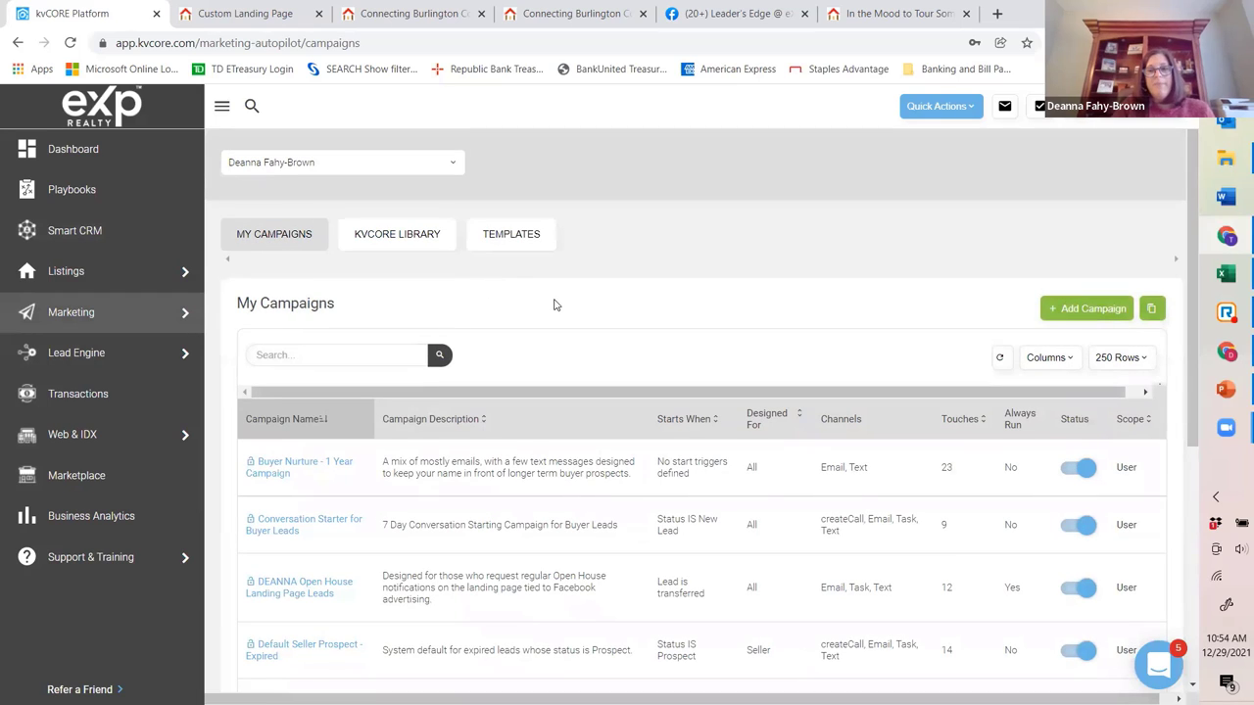
Step: Search campaigns by the agent's name and open the Open House Landing Page Leads campaign
{"action": "left_click", "coordinate": [300, 354]}
{"action": "type", "text": "deanna"}
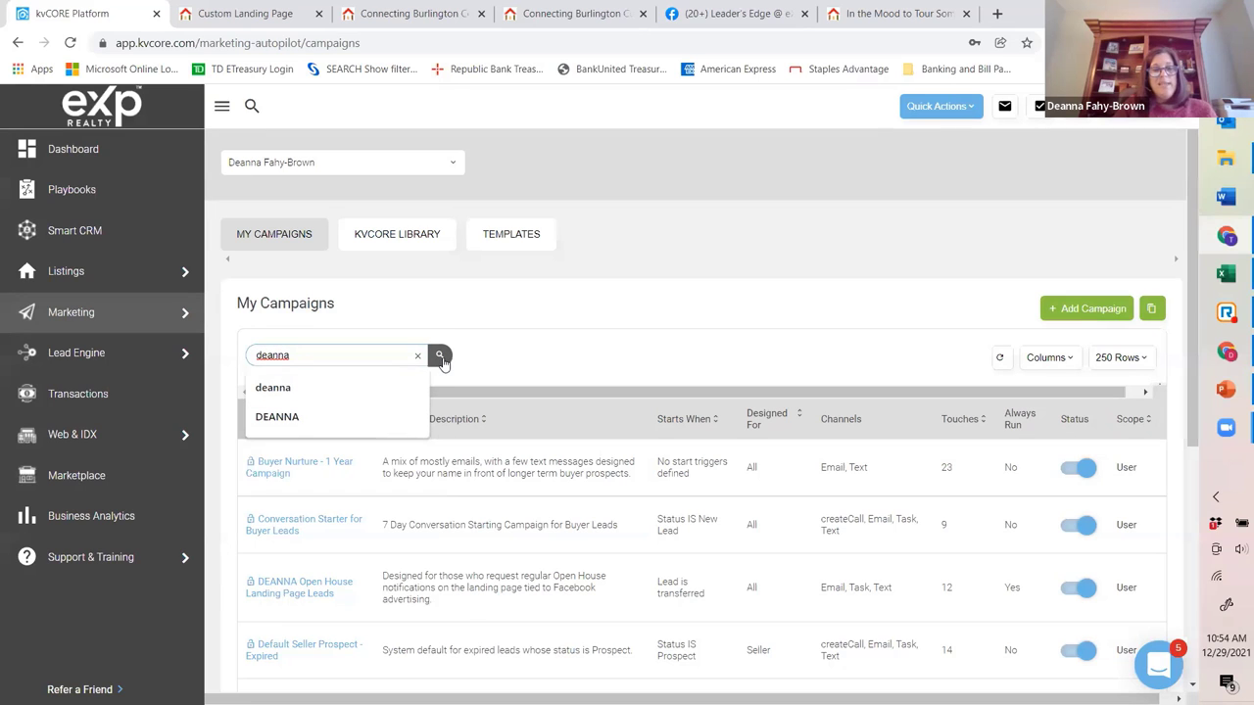
{"action": "left_click", "coordinate": [439, 356]}
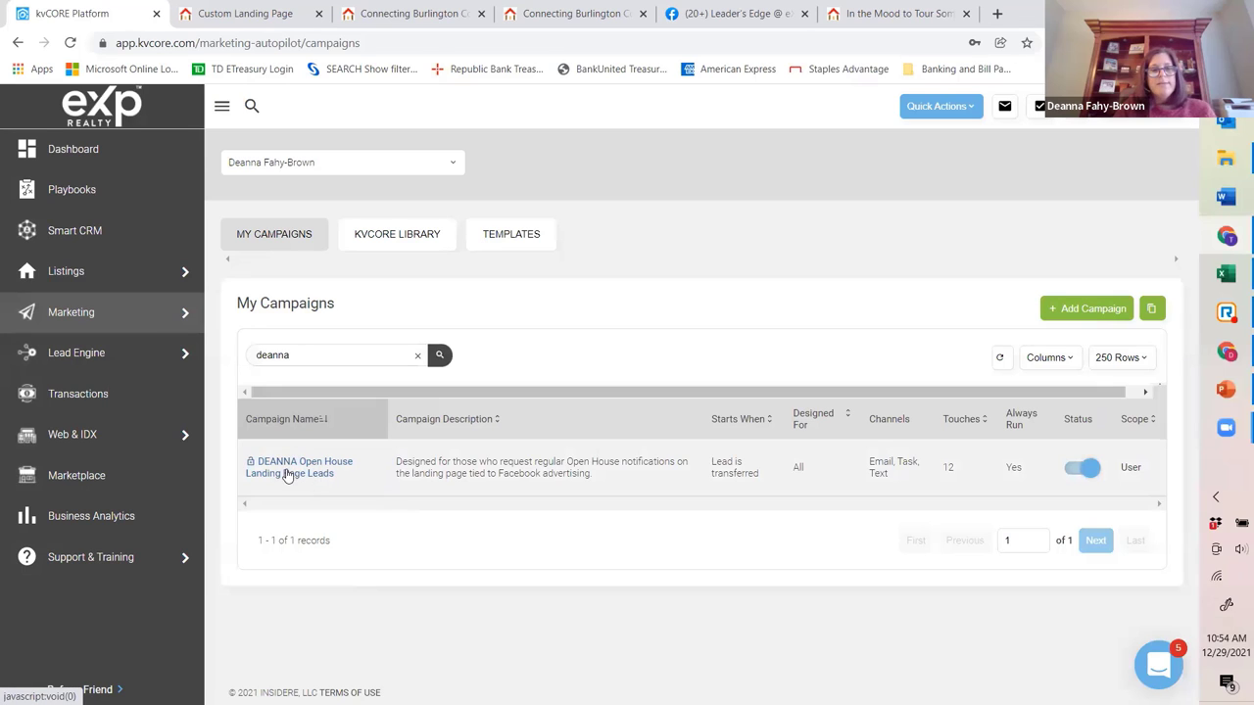
{"action": "left_click", "coordinate": [285, 476]}
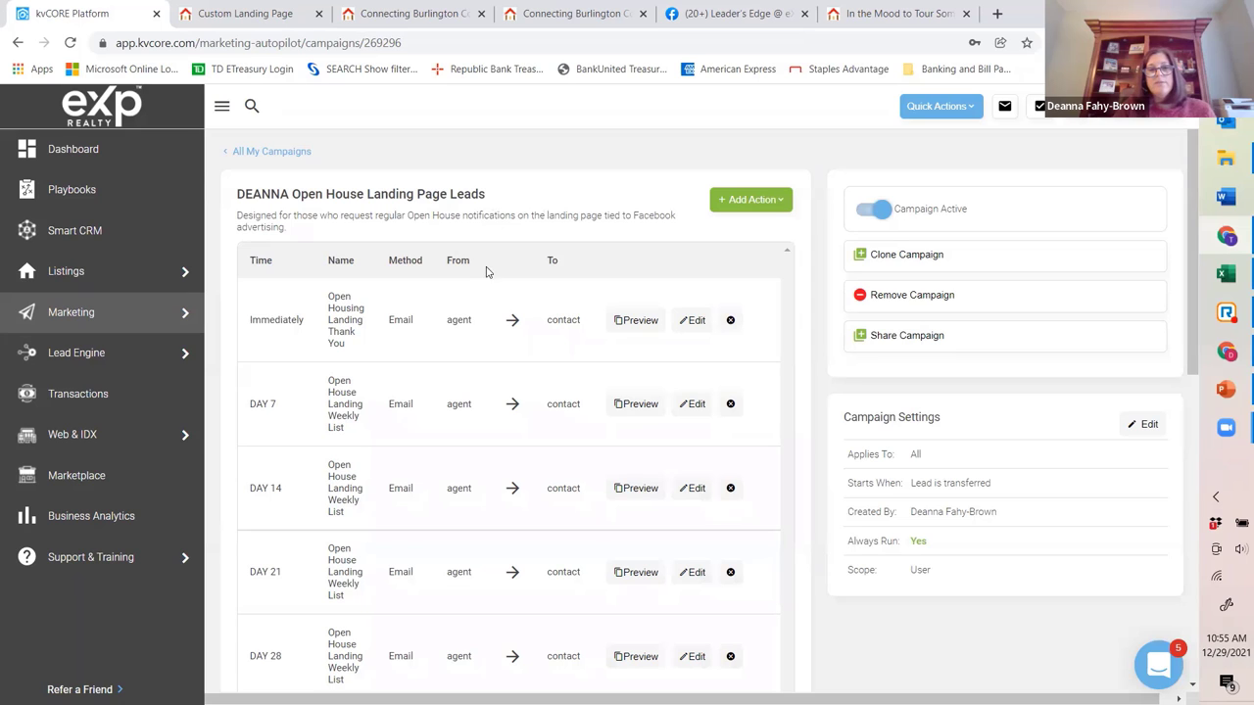
Step: Scroll through the campaign's follow-up actions, then preview the Immediately thank-you email
{"action": "scroll", "coordinate": [401, 308], "scroll_direction": "down", "scroll_amount": 3}
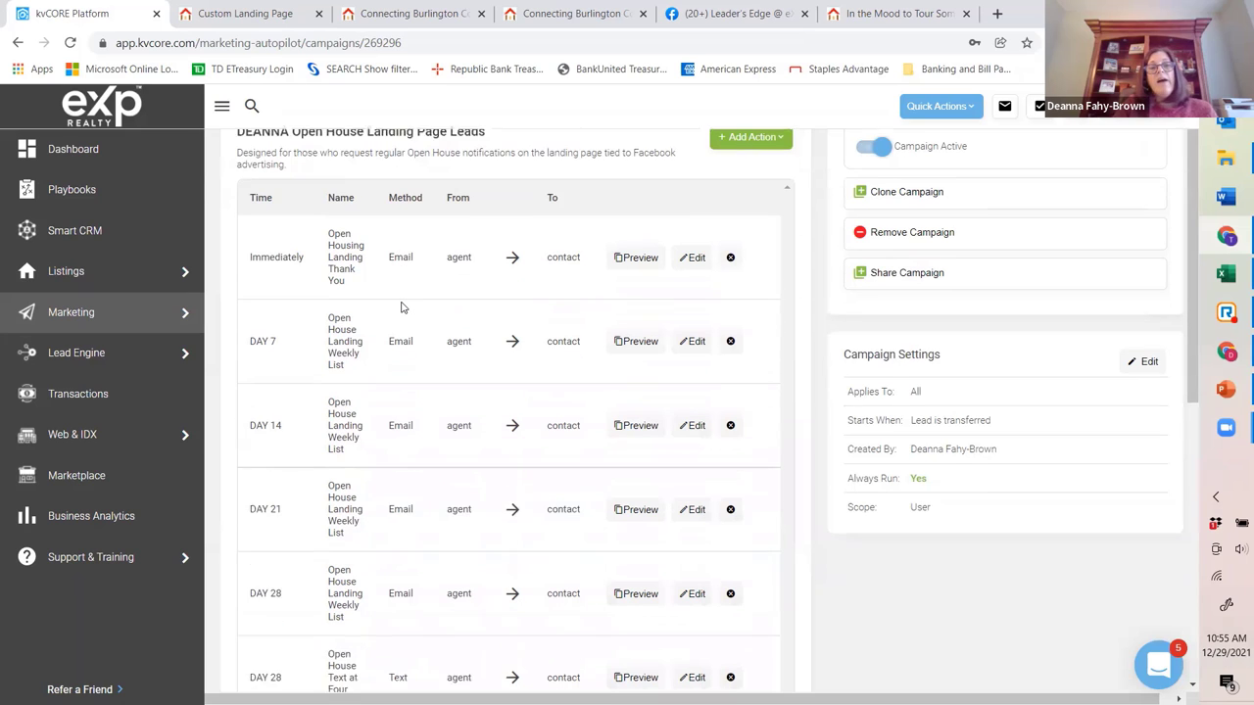
{"action": "scroll", "coordinate": [400, 307], "scroll_direction": "down", "scroll_amount": 3}
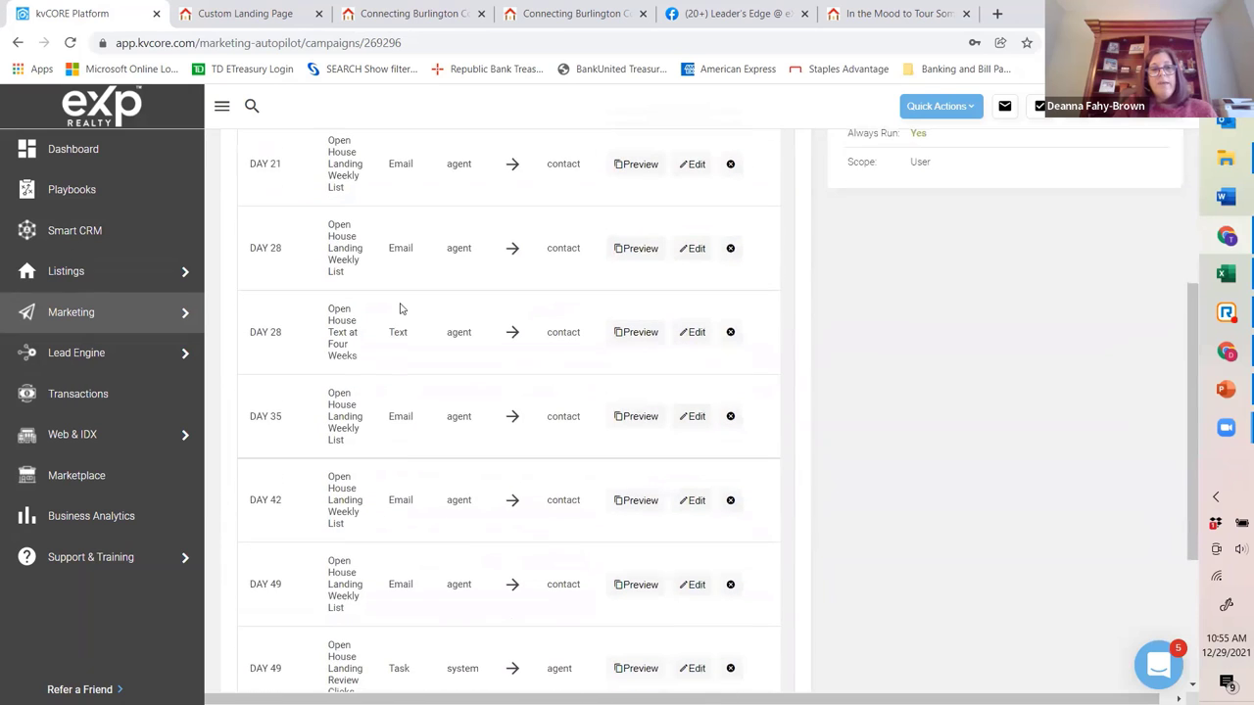
{"action": "scroll", "coordinate": [313, 326], "scroll_direction": "down", "scroll_amount": 2}
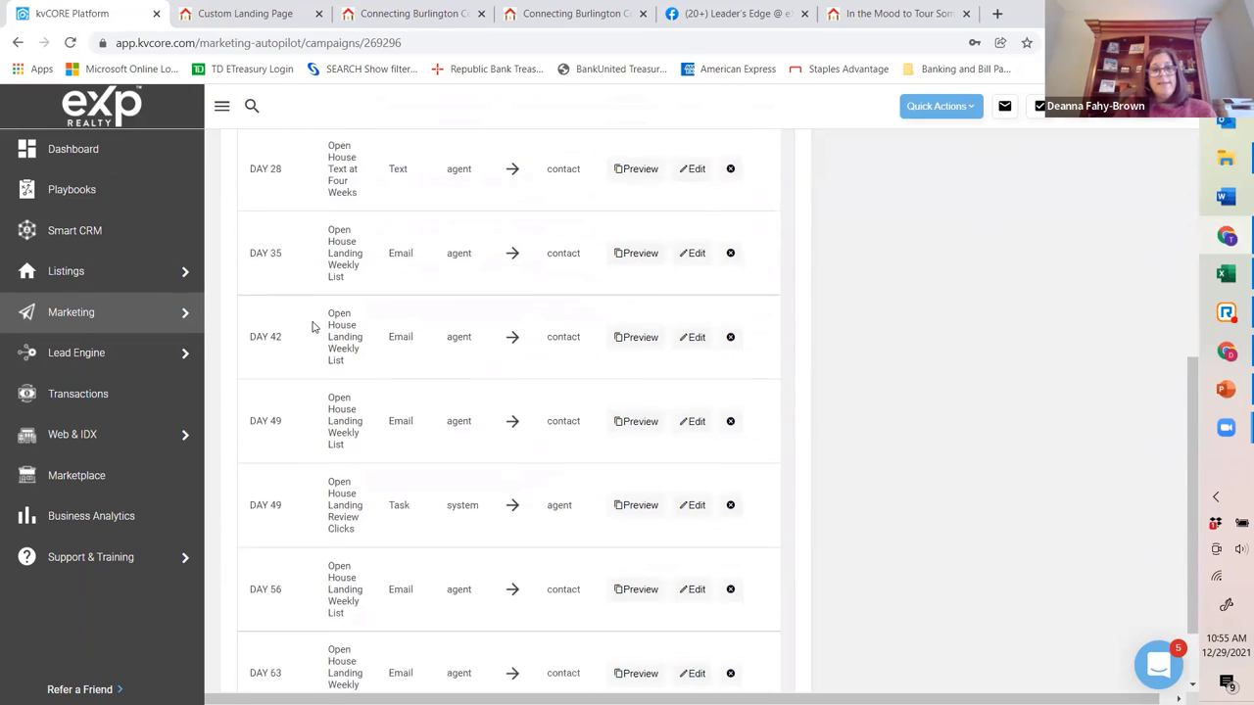
{"action": "scroll", "coordinate": [334, 324], "scroll_direction": "up", "scroll_amount": 8}
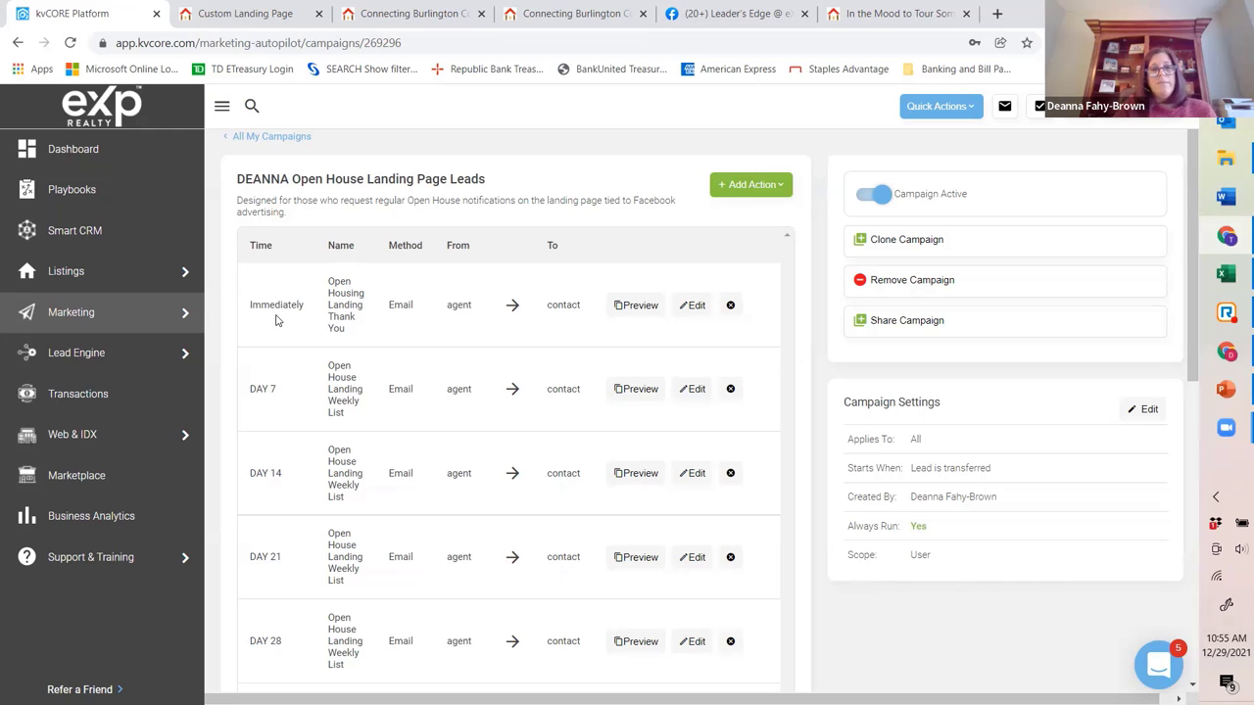
{"action": "left_click", "coordinate": [633, 307]}
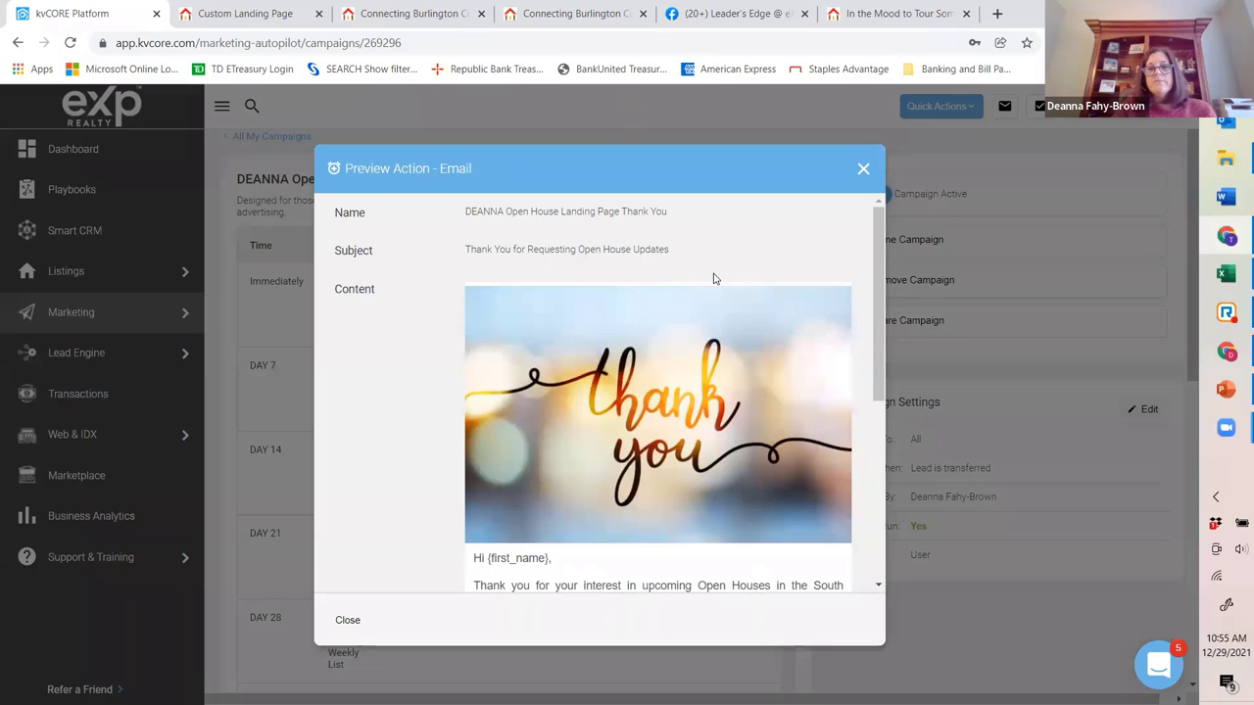
Step: Read the thank-you email preview down to the signature, then close it
{"action": "scroll", "coordinate": [669, 277], "scroll_direction": "down", "scroll_amount": 1}
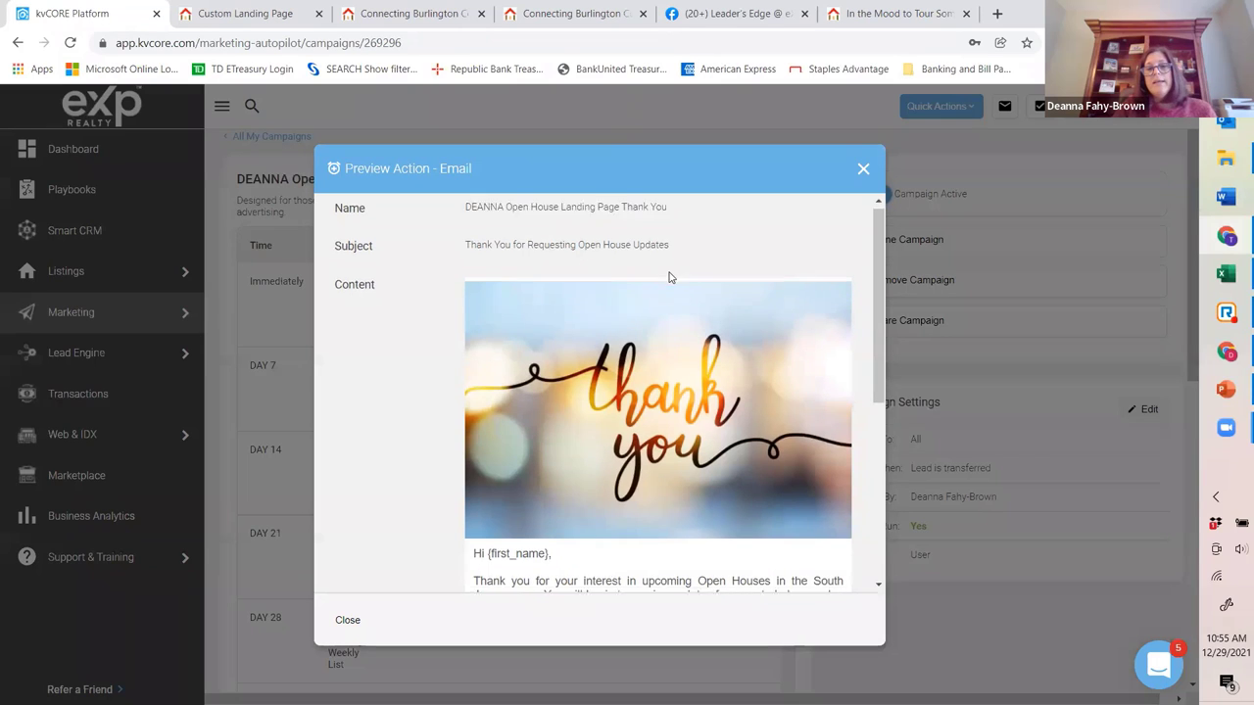
{"action": "scroll", "coordinate": [670, 279], "scroll_direction": "down", "scroll_amount": 3}
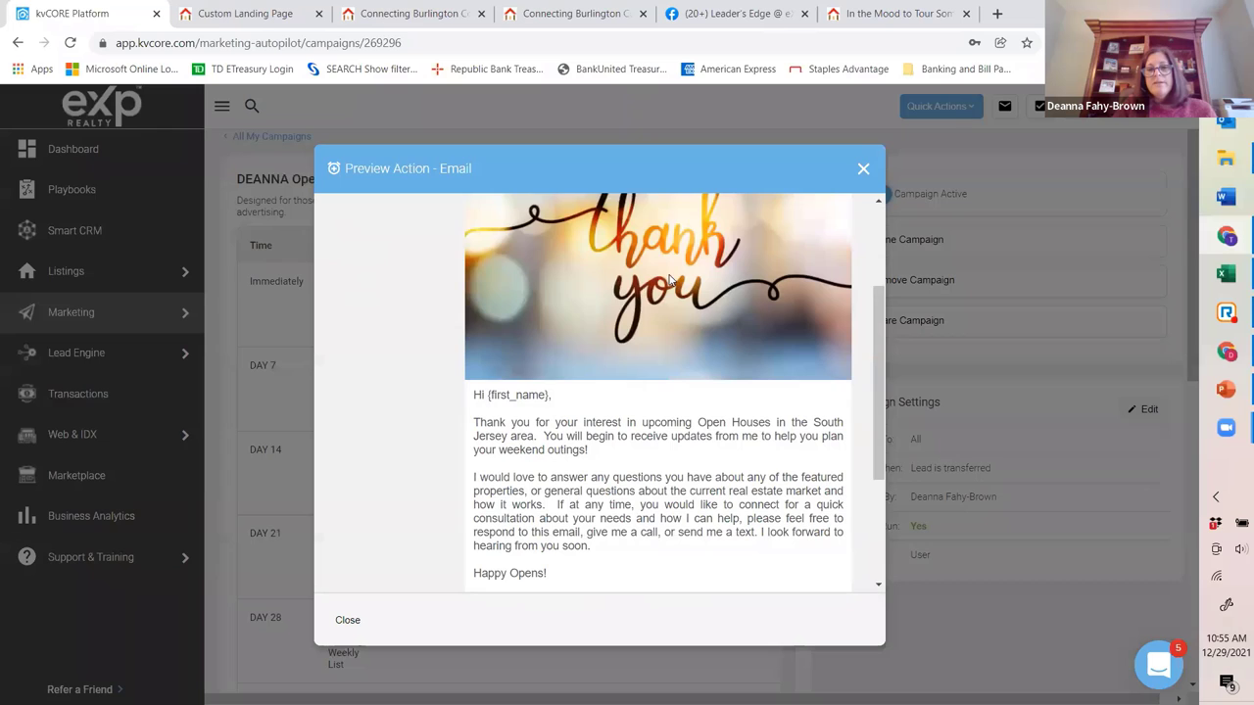
{"action": "scroll", "coordinate": [661, 278], "scroll_direction": "down", "scroll_amount": 4}
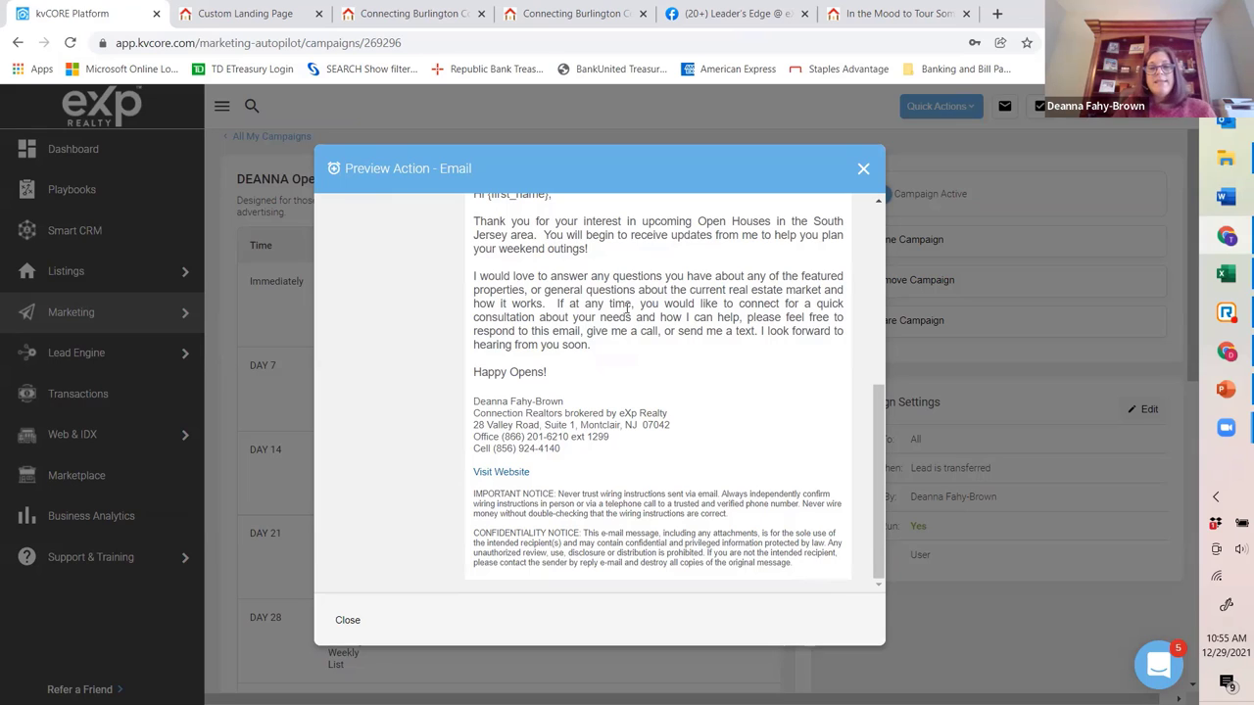
{"action": "left_click", "coordinate": [863, 171]}
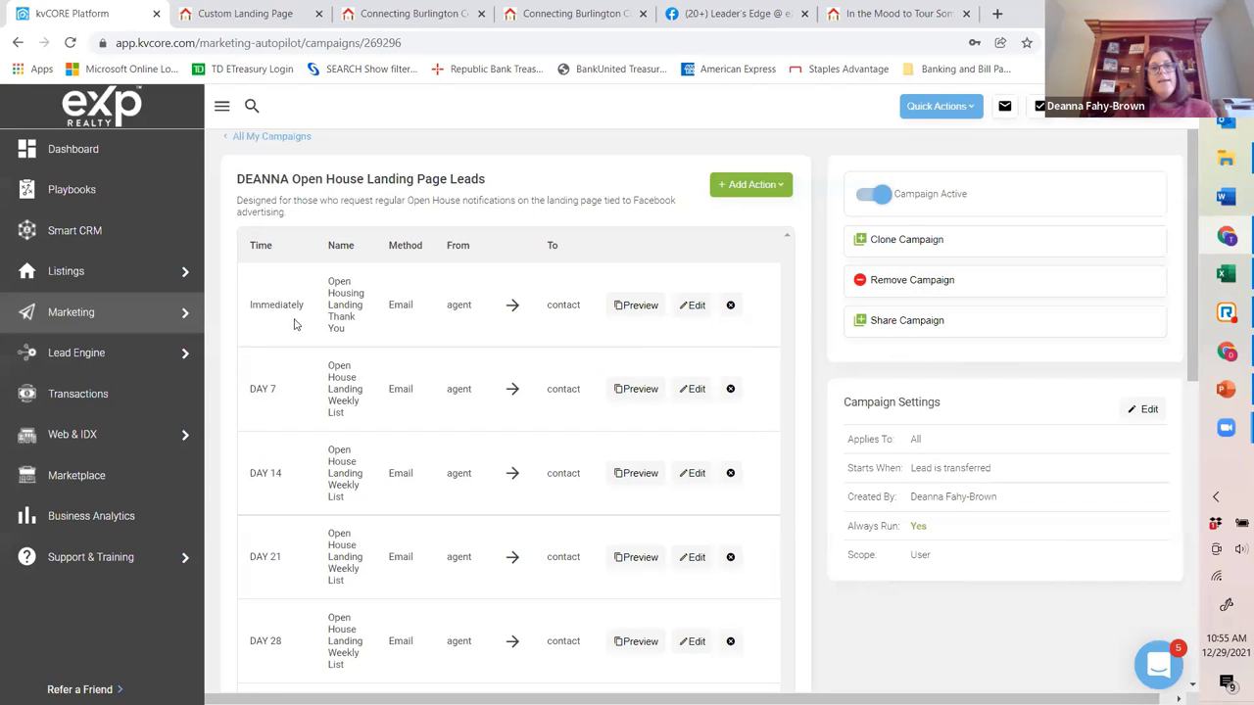
Step: Preview the Day 7 weekly list email and close it
{"action": "scroll", "coordinate": [292, 307], "scroll_direction": "down", "scroll_amount": 1}
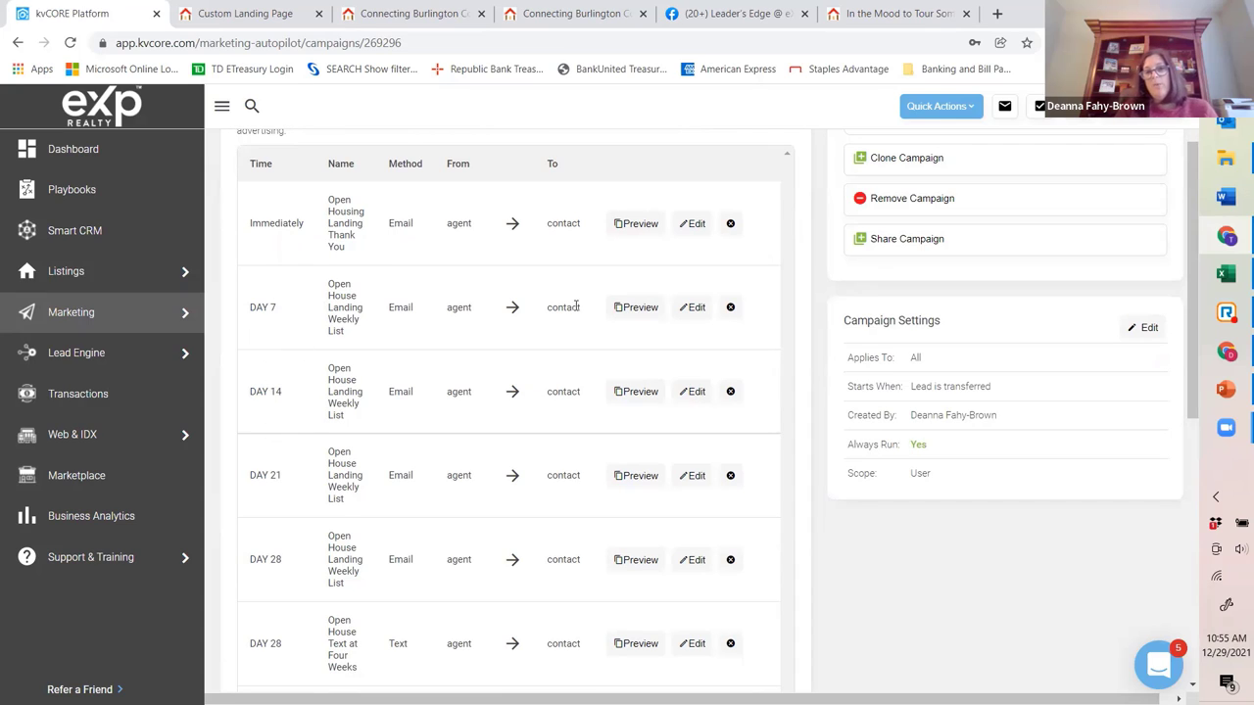
{"action": "left_click", "coordinate": [632, 310]}
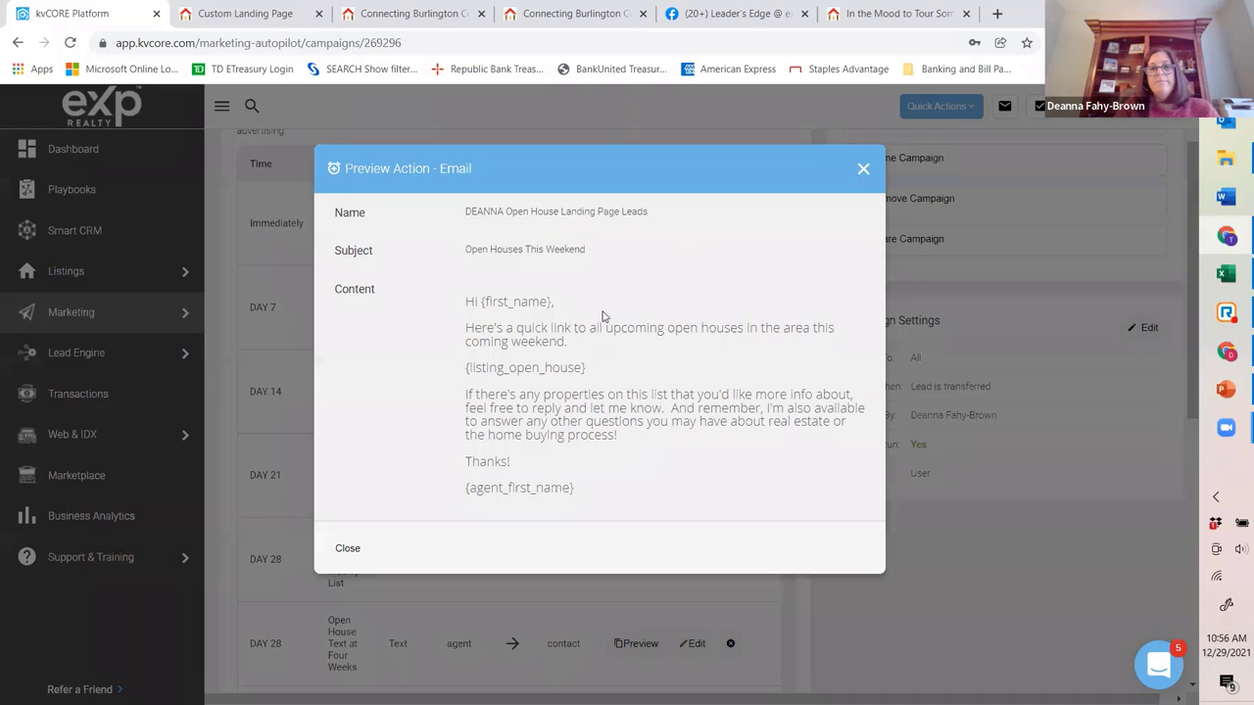
{"action": "key", "text": "Escape"}
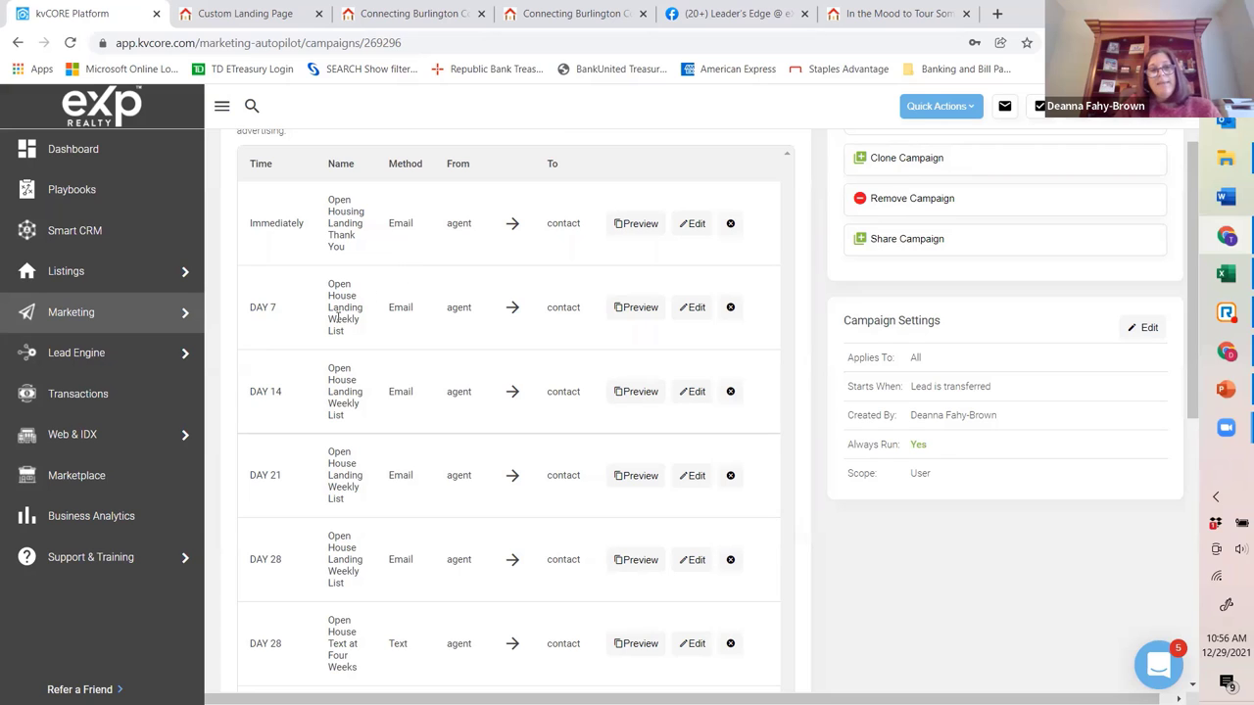
Step: Scan the action schedule and preview the four-week 'Buyer - which properties you like' text
{"action": "scroll", "coordinate": [357, 299], "scroll_direction": "down", "scroll_amount": 1}
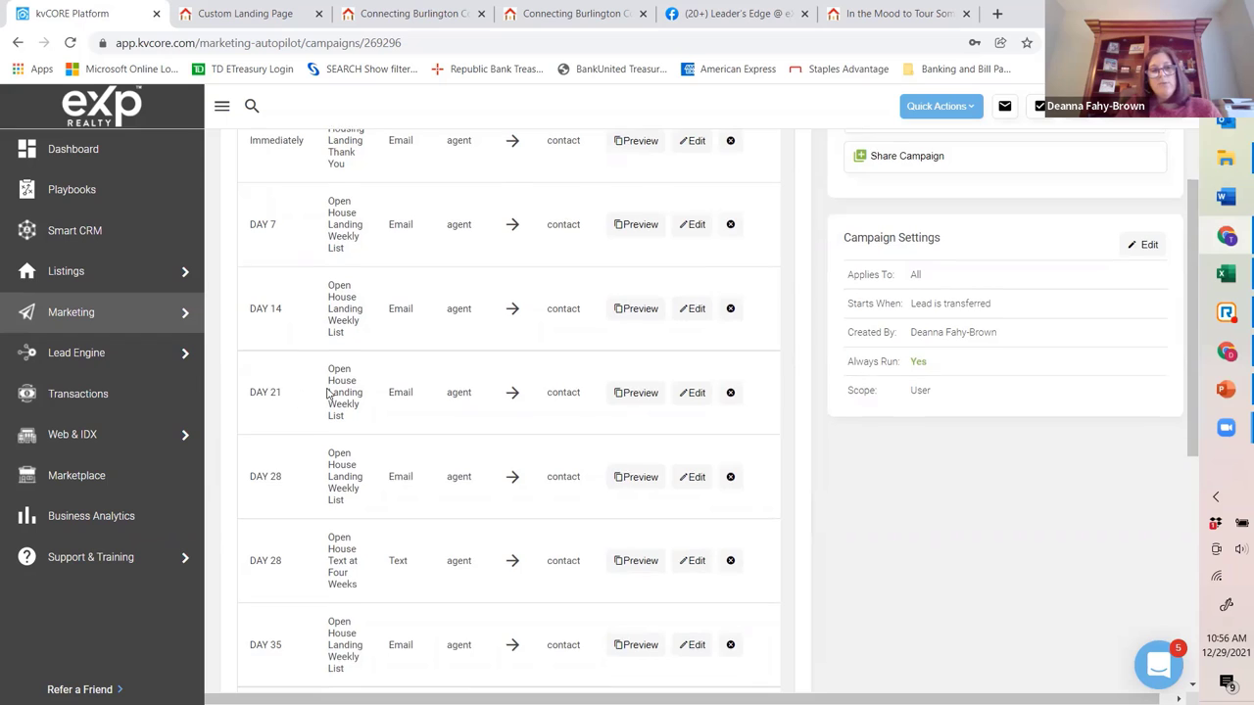
{"action": "scroll", "coordinate": [327, 392], "scroll_direction": "down", "scroll_amount": 1}
{"action": "scroll", "coordinate": [327, 386], "scroll_direction": "down", "scroll_amount": 3}
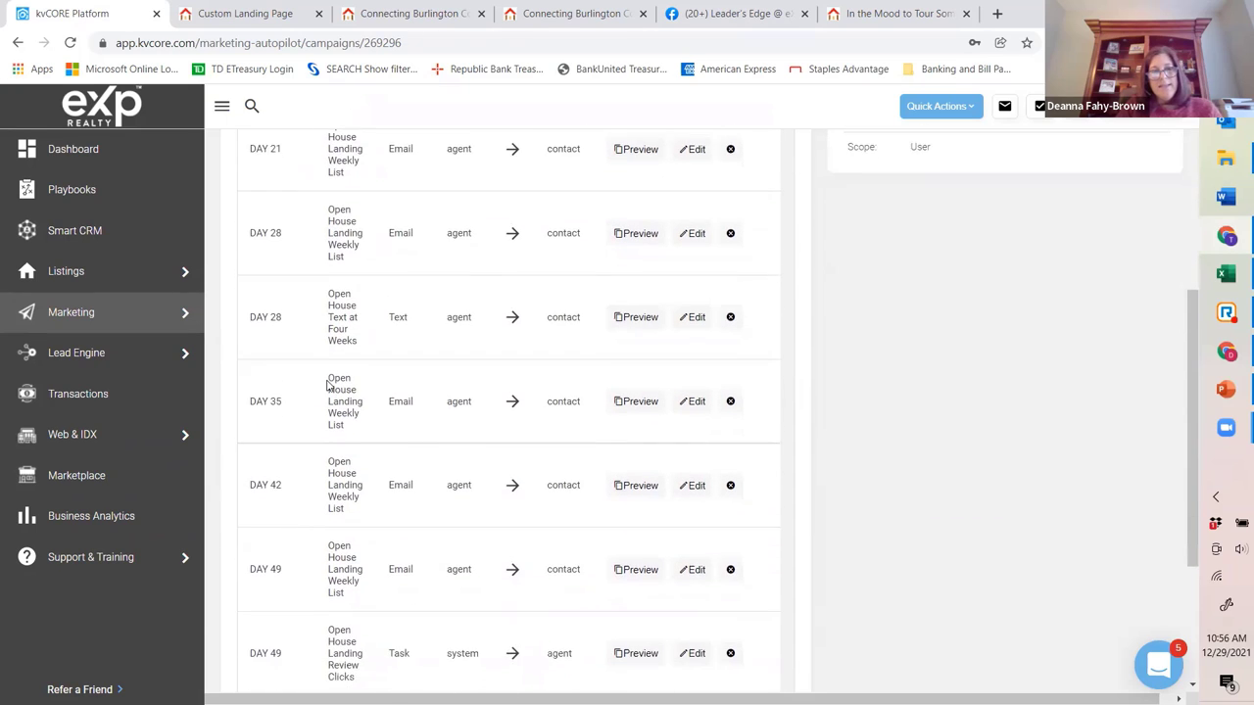
{"action": "scroll", "coordinate": [327, 386], "scroll_direction": "down", "scroll_amount": 1}
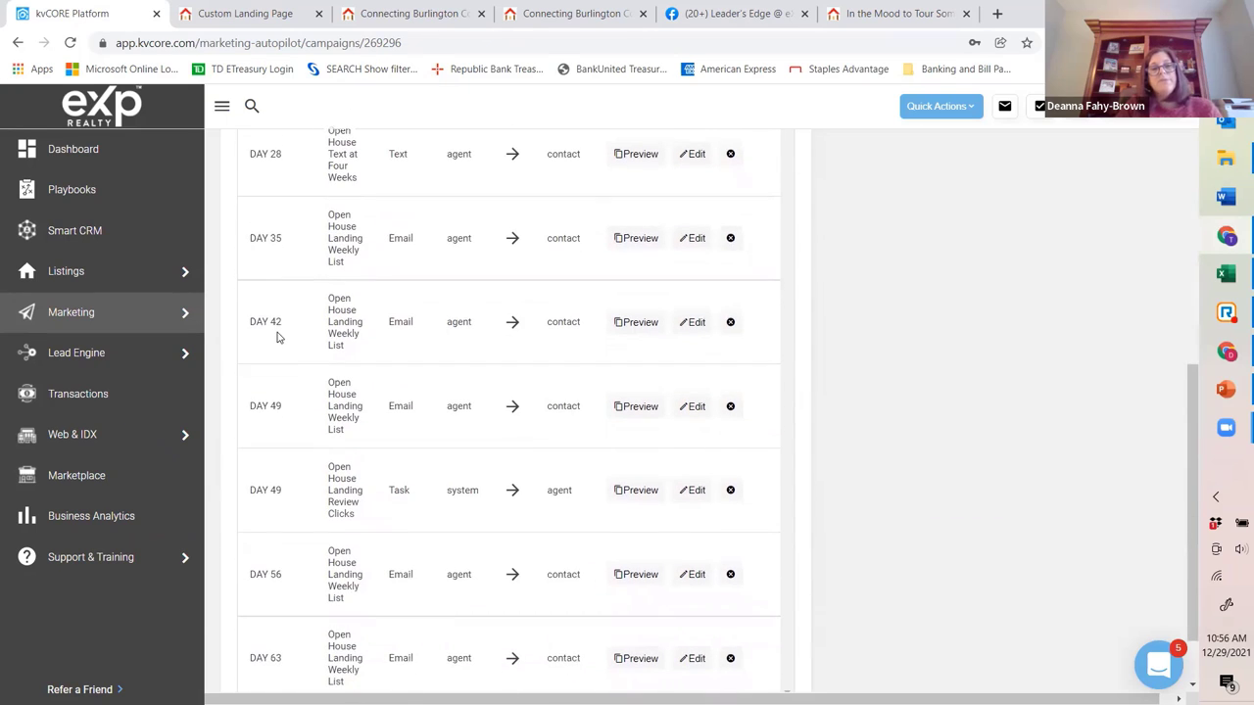
{"action": "scroll", "coordinate": [277, 337], "scroll_direction": "down", "scroll_amount": 1}
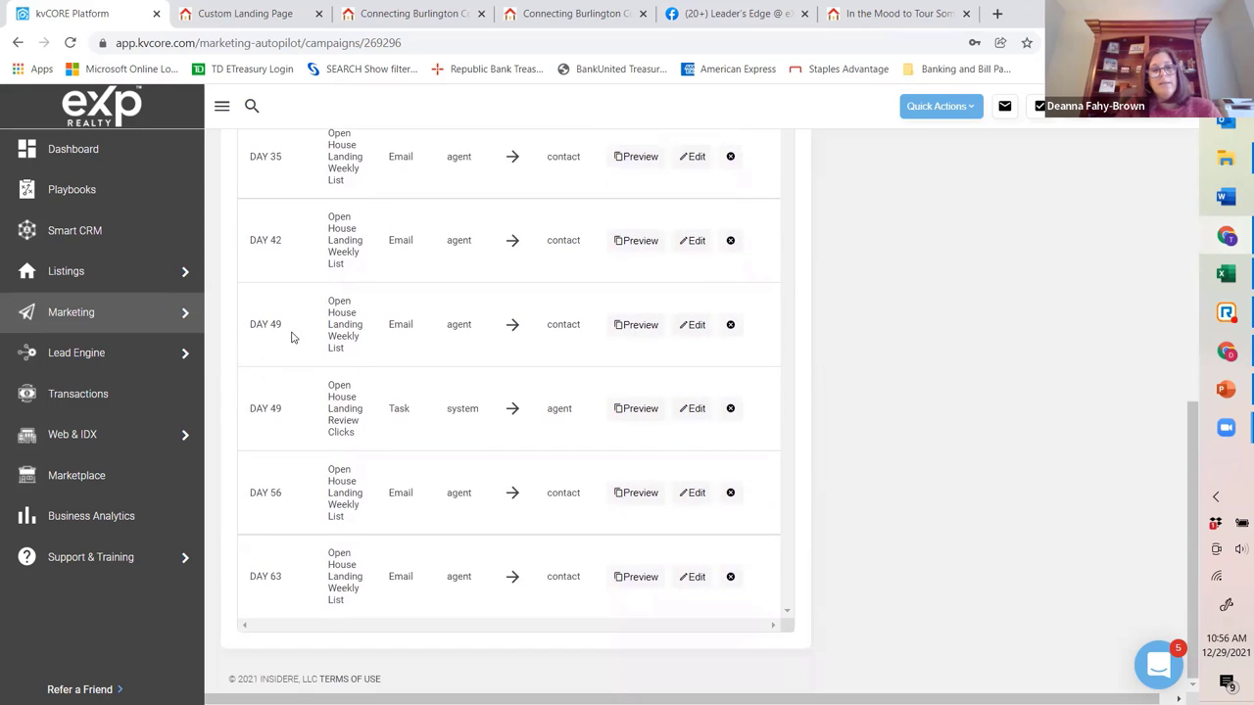
{"action": "scroll", "coordinate": [397, 360], "scroll_direction": "up", "scroll_amount": 2}
{"action": "scroll", "coordinate": [391, 360], "scroll_direction": "up", "scroll_amount": 2}
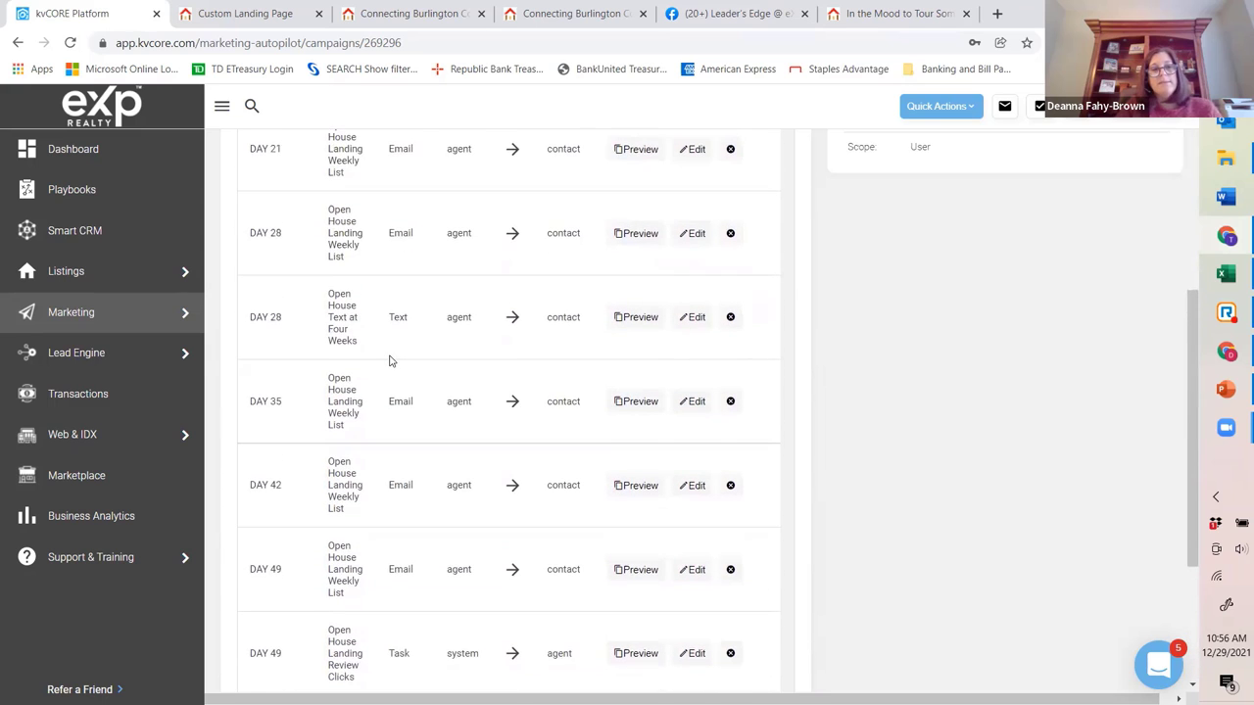
{"action": "scroll", "coordinate": [415, 216], "scroll_direction": "up", "scroll_amount": 2}
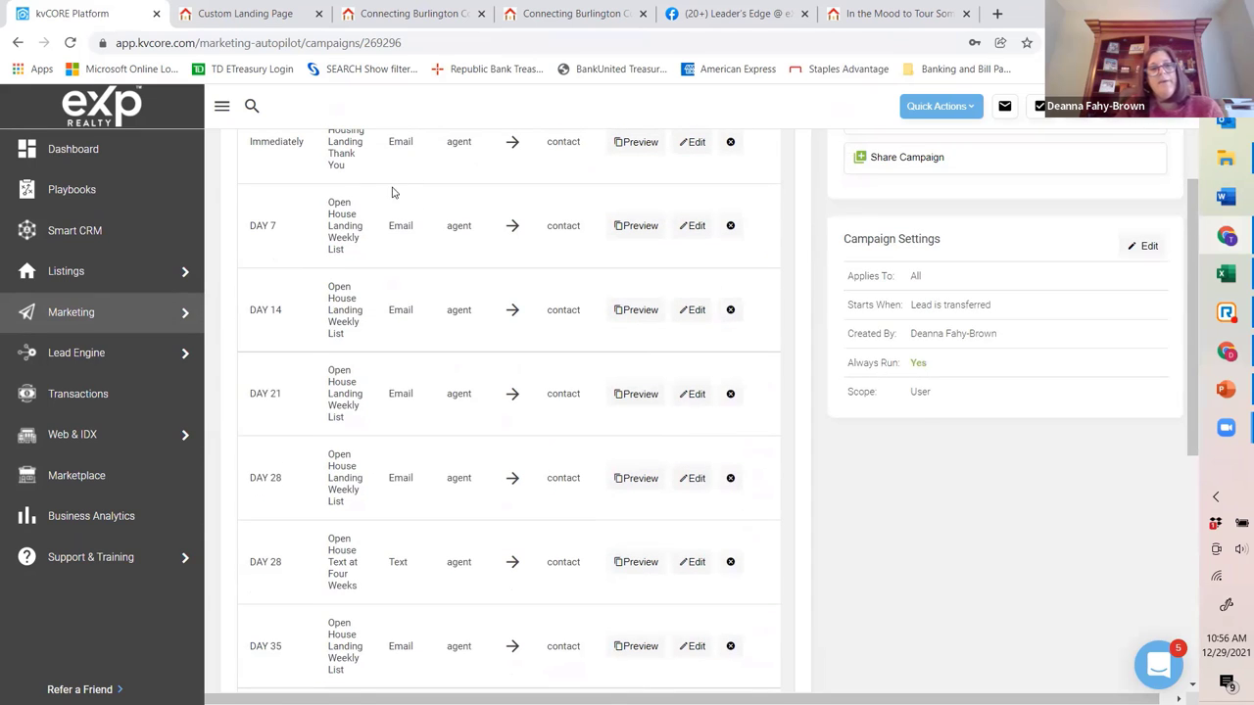
{"action": "scroll", "coordinate": [400, 217], "scroll_direction": "down", "scroll_amount": 2}
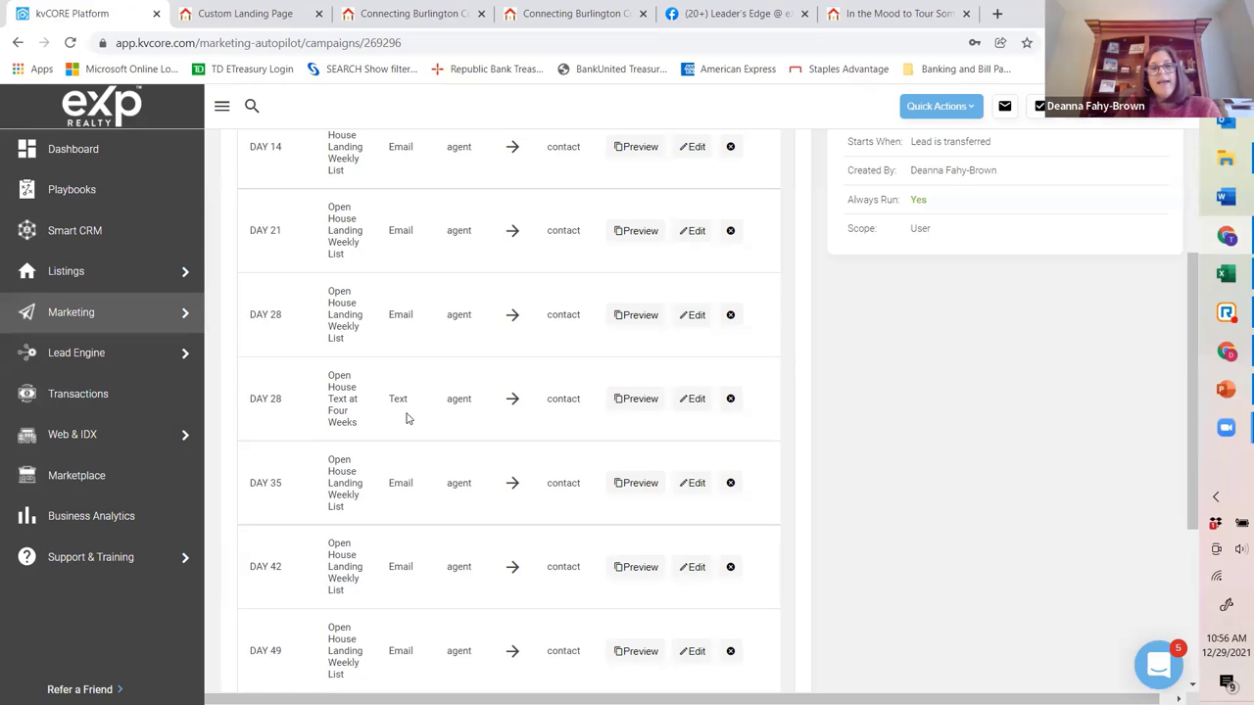
{"action": "left_click", "coordinate": [632, 404]}
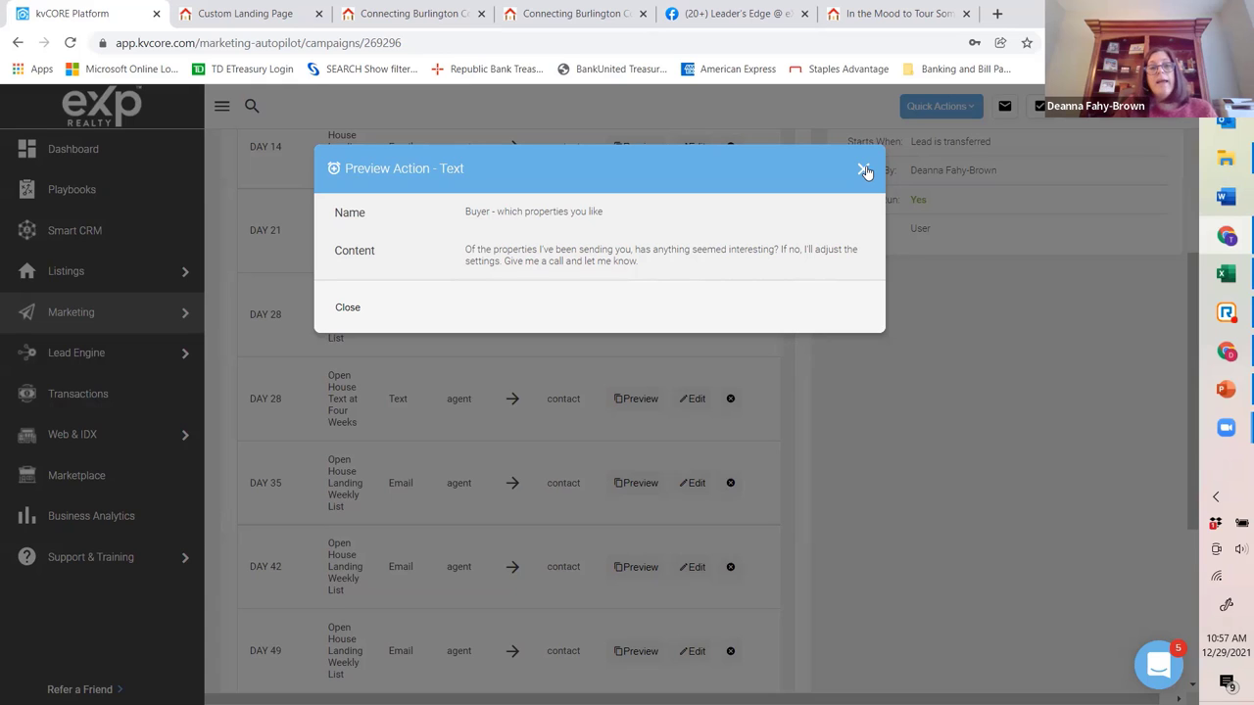
{"action": "left_click", "coordinate": [864, 169]}
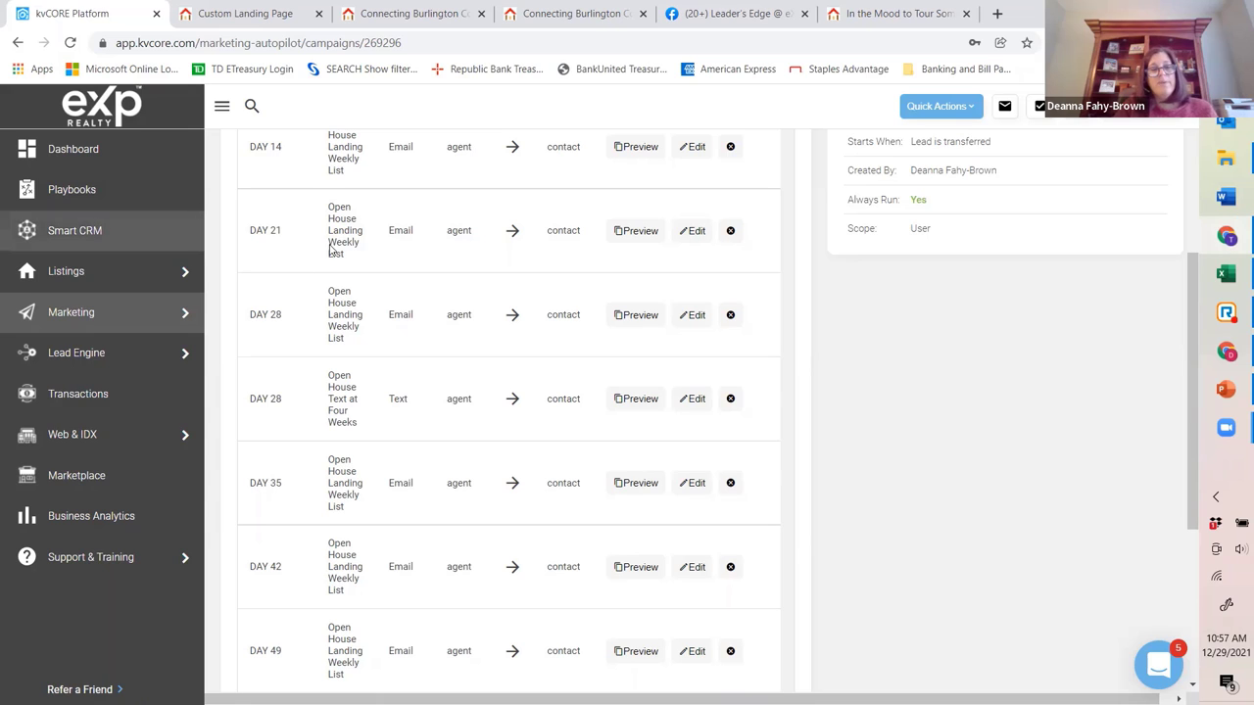
{"action": "scroll", "coordinate": [450, 276], "scroll_direction": "up", "scroll_amount": 1}
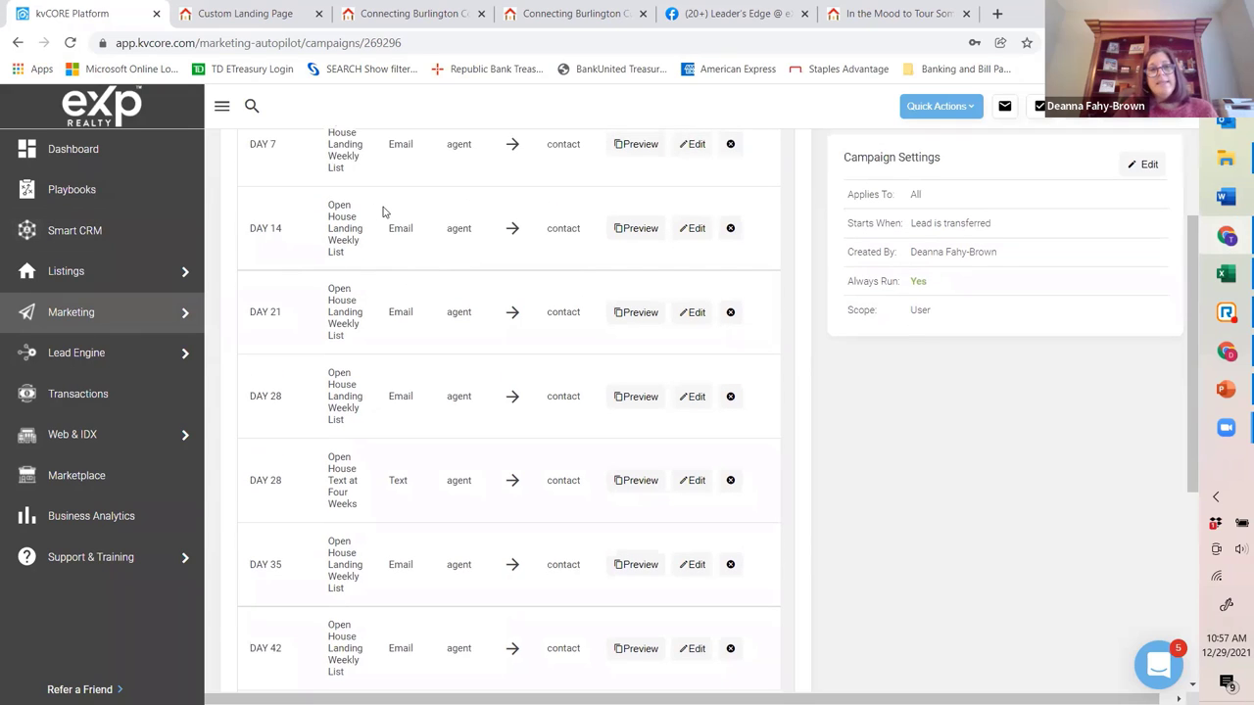
{"action": "scroll", "coordinate": [412, 276], "scroll_direction": "up", "scroll_amount": 1}
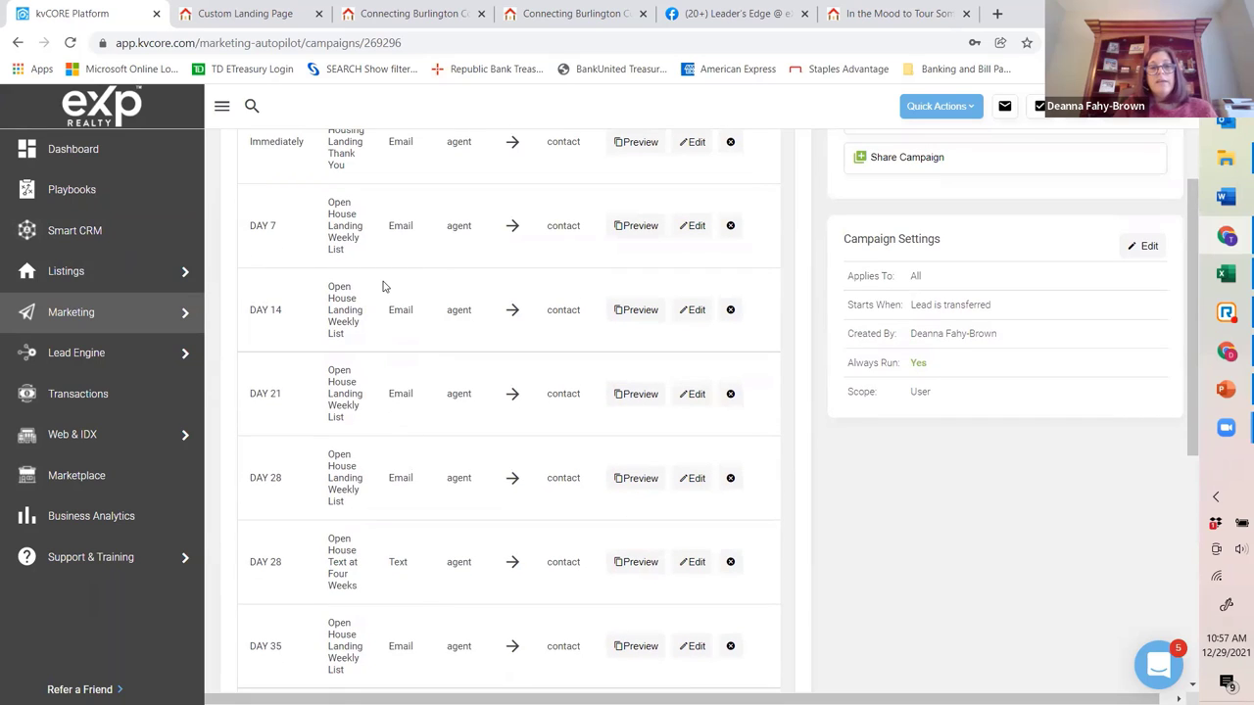
{"action": "scroll", "coordinate": [383, 286], "scroll_direction": "up", "scroll_amount": 2}
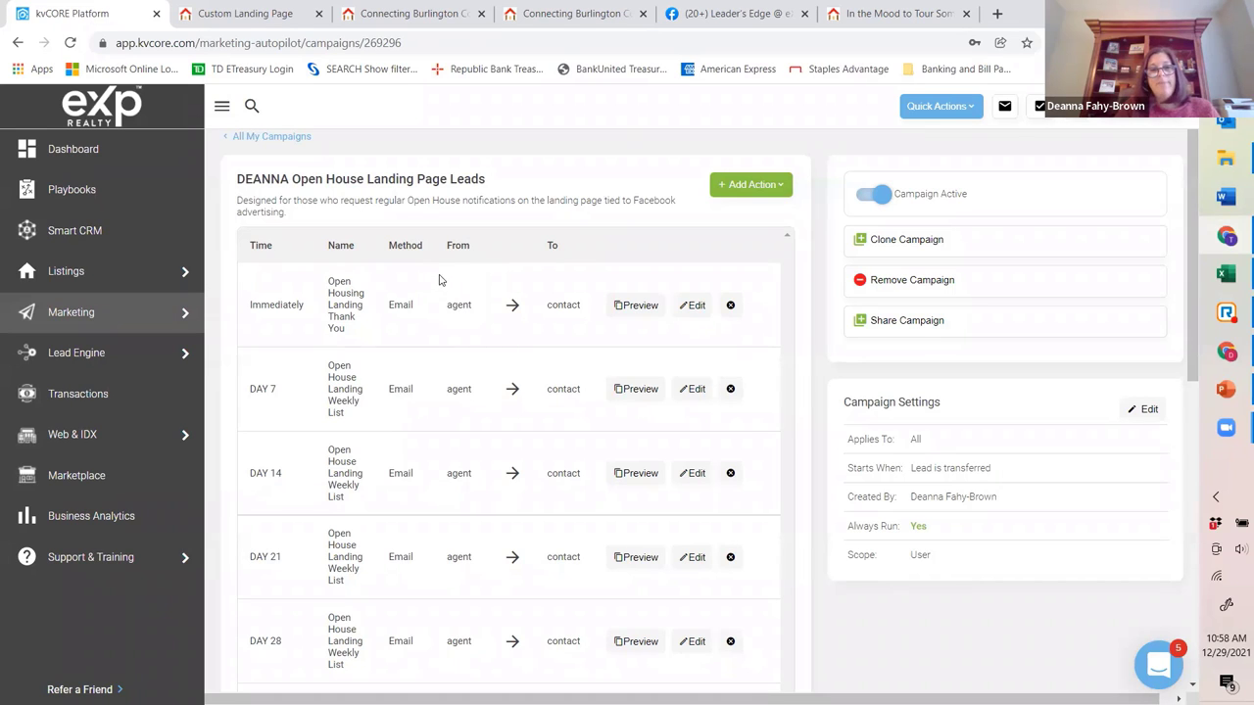
{"action": "mouse_move", "coordinate": [108, 316]}
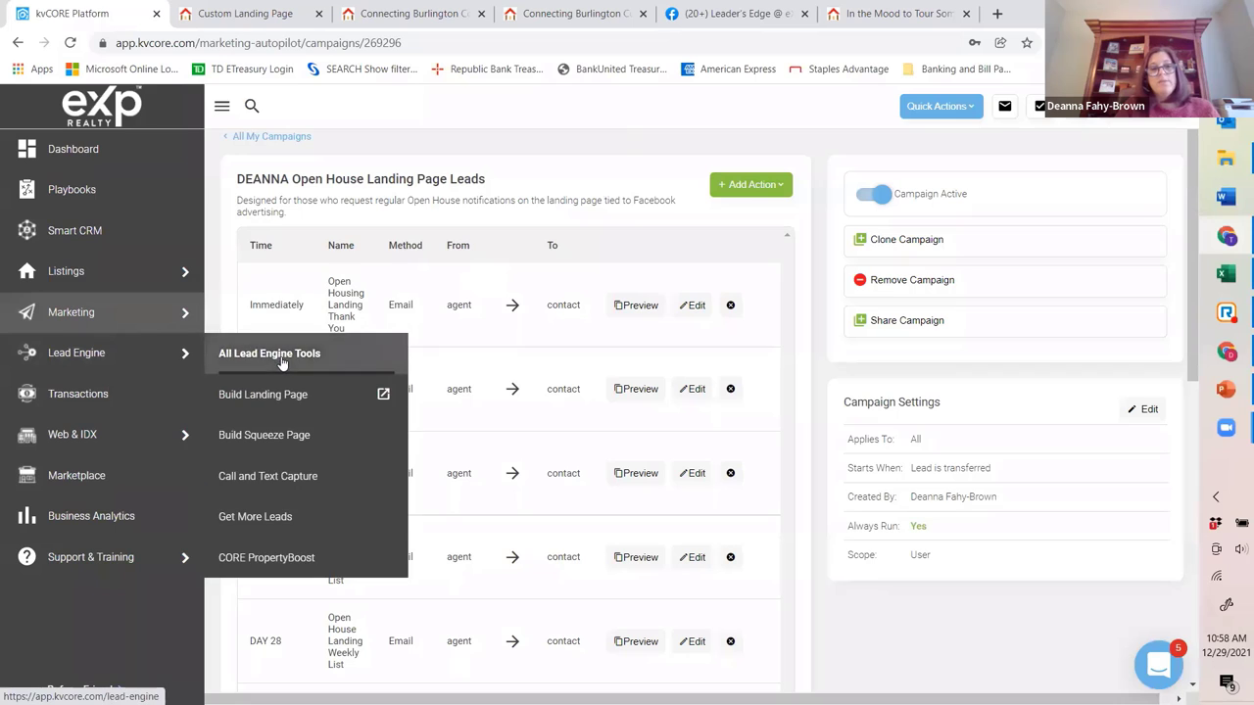
Step: Go back to My Campaigns, showing only the Open House Landing Page Leads campaign
{"action": "left_click", "coordinate": [261, 359]}
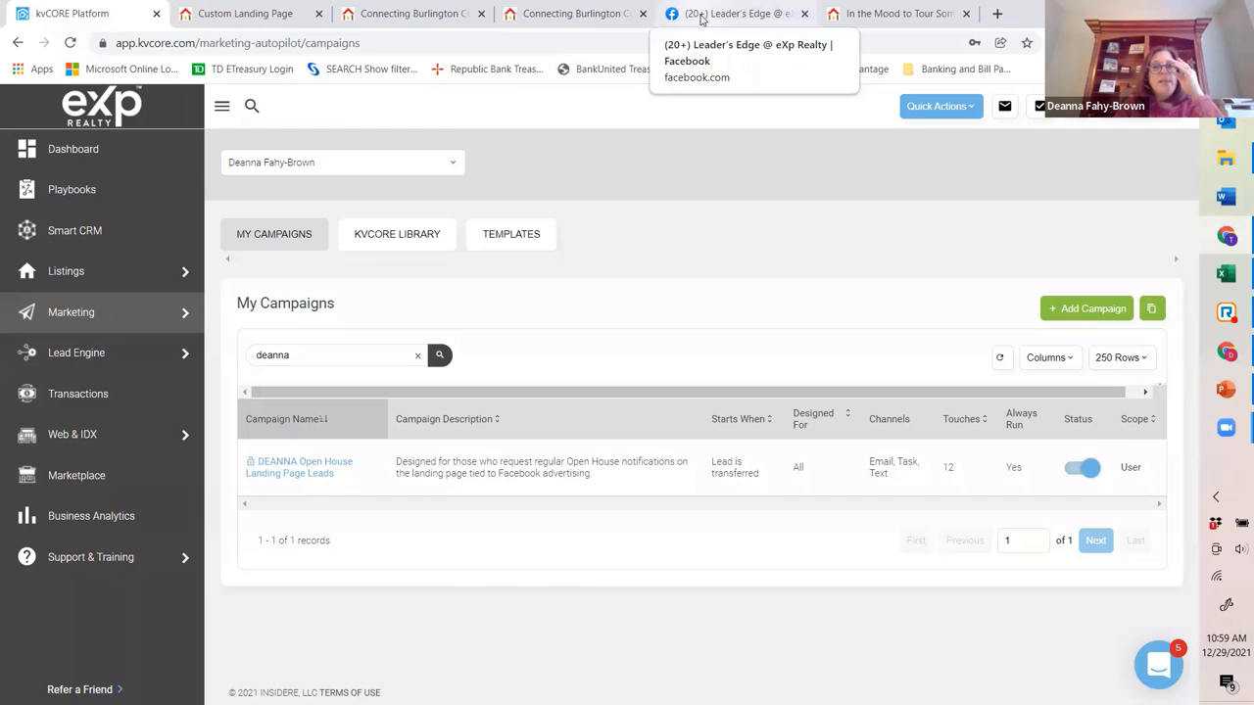
Step: Switch to Facebook, go to the home feed, and open the agent's real estate business Page
{"action": "left_click", "coordinate": [702, 15]}
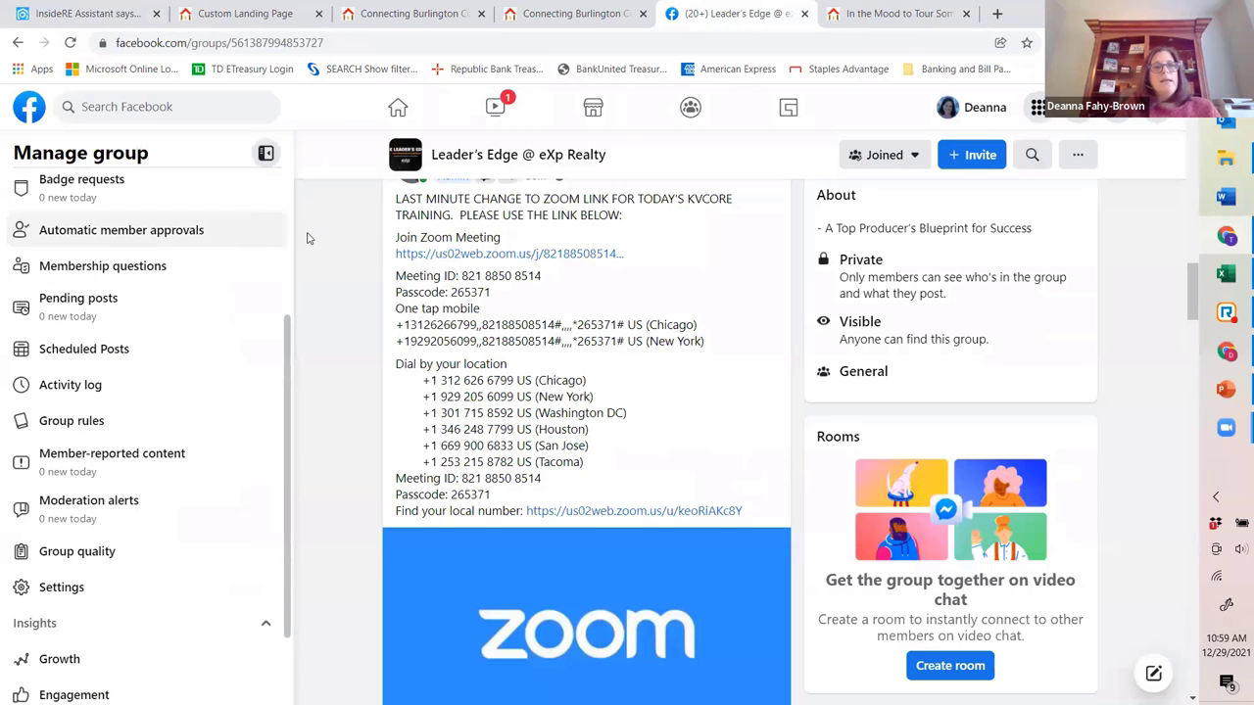
{"action": "scroll", "coordinate": [333, 256], "scroll_direction": "up", "scroll_amount": 5}
{"action": "scroll", "coordinate": [191, 250], "scroll_direction": "up", "scroll_amount": 3}
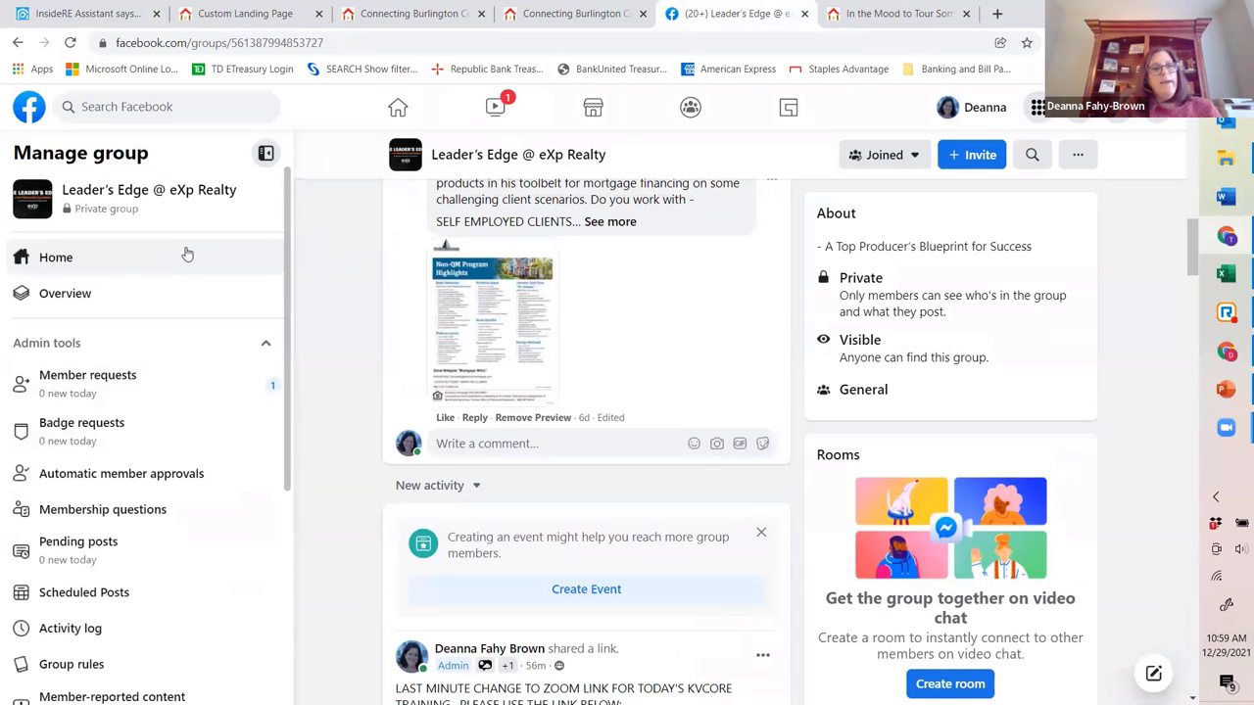
{"action": "left_click", "coordinate": [24, 110]}
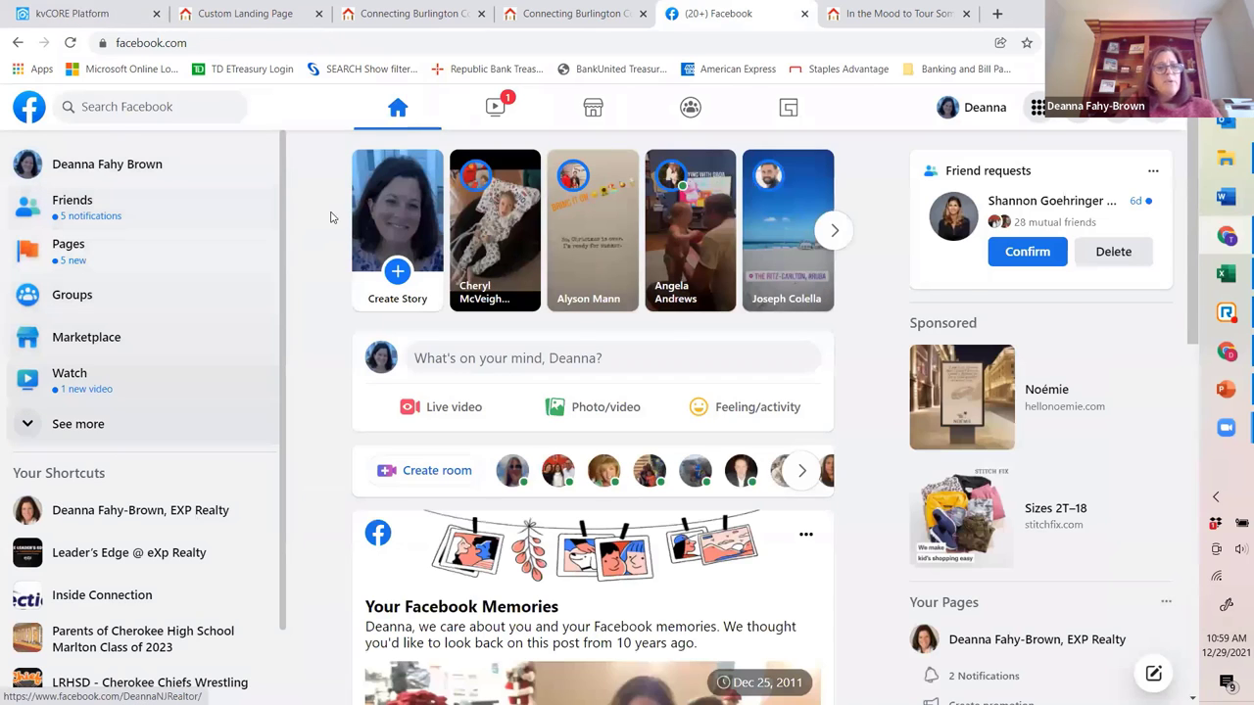
{"action": "left_click", "coordinate": [120, 508]}
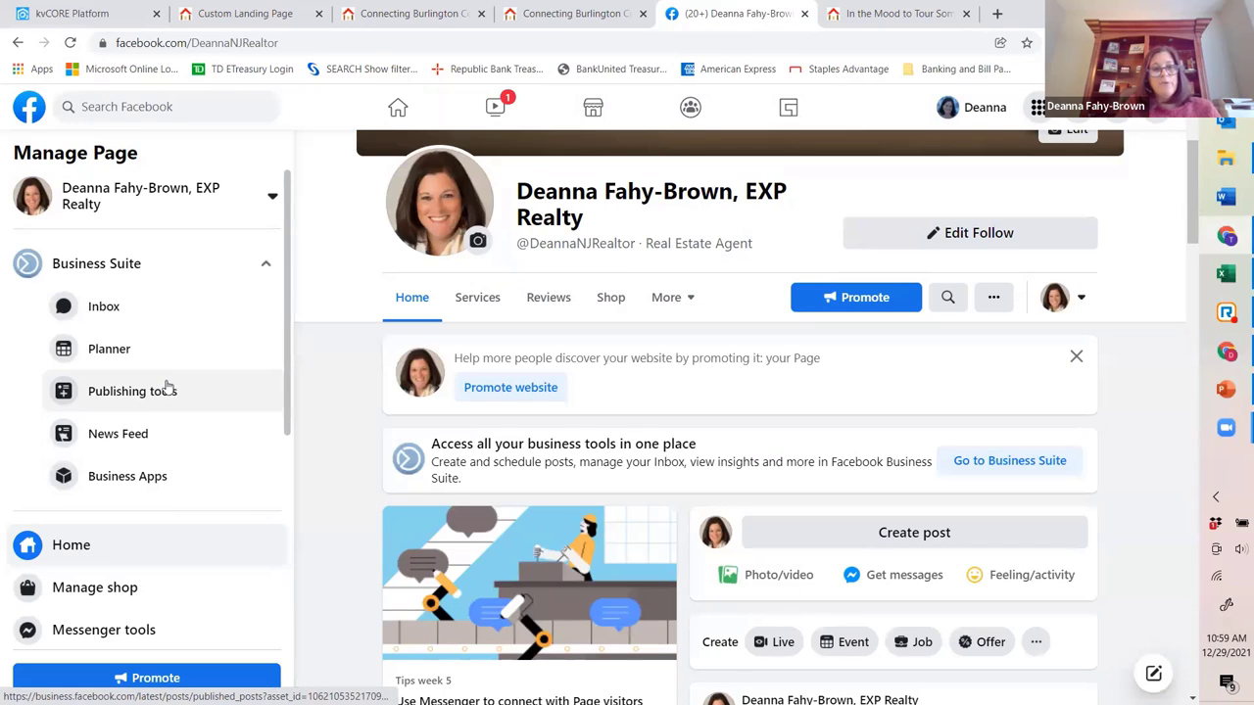
{"action": "scroll", "coordinate": [161, 389], "scroll_direction": "down", "scroll_amount": 1}
{"action": "scroll", "coordinate": [162, 388], "scroll_direction": "down", "scroll_amount": 2}
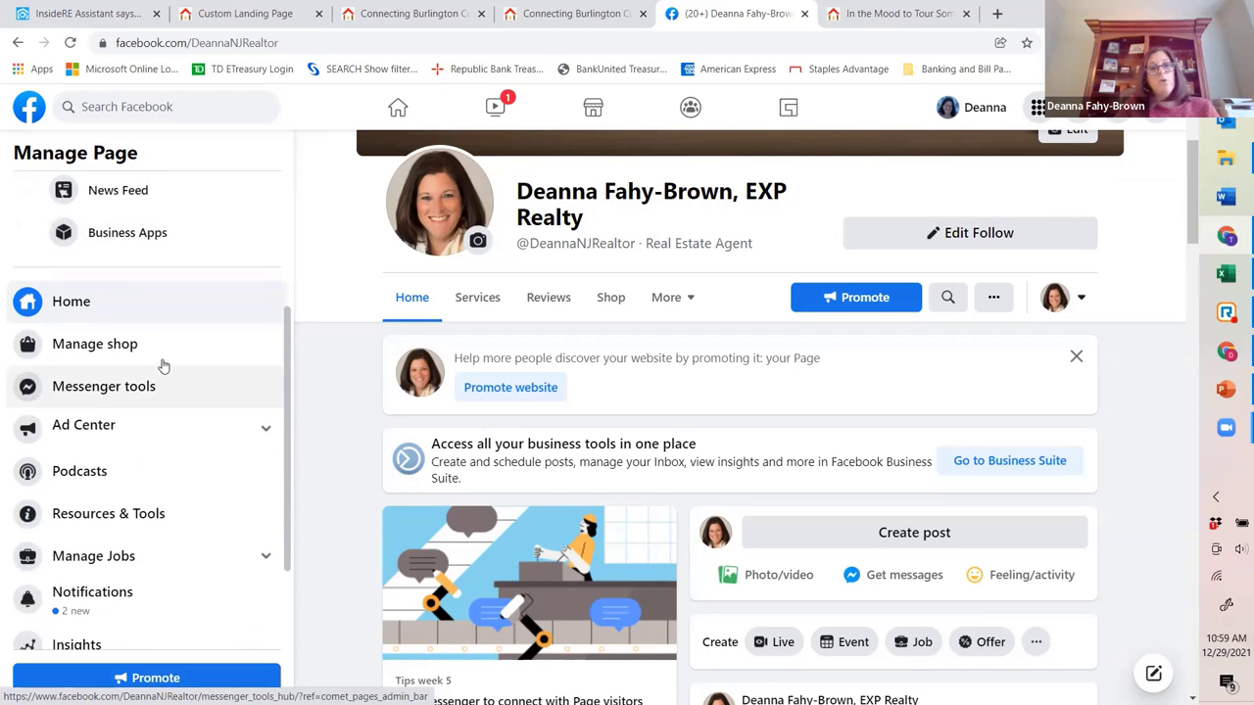
Step: Review the Page's Ad Center summary ($0.24 spent, one ad reaching 29 people), then start a new ad
{"action": "left_click", "coordinate": [128, 438]}
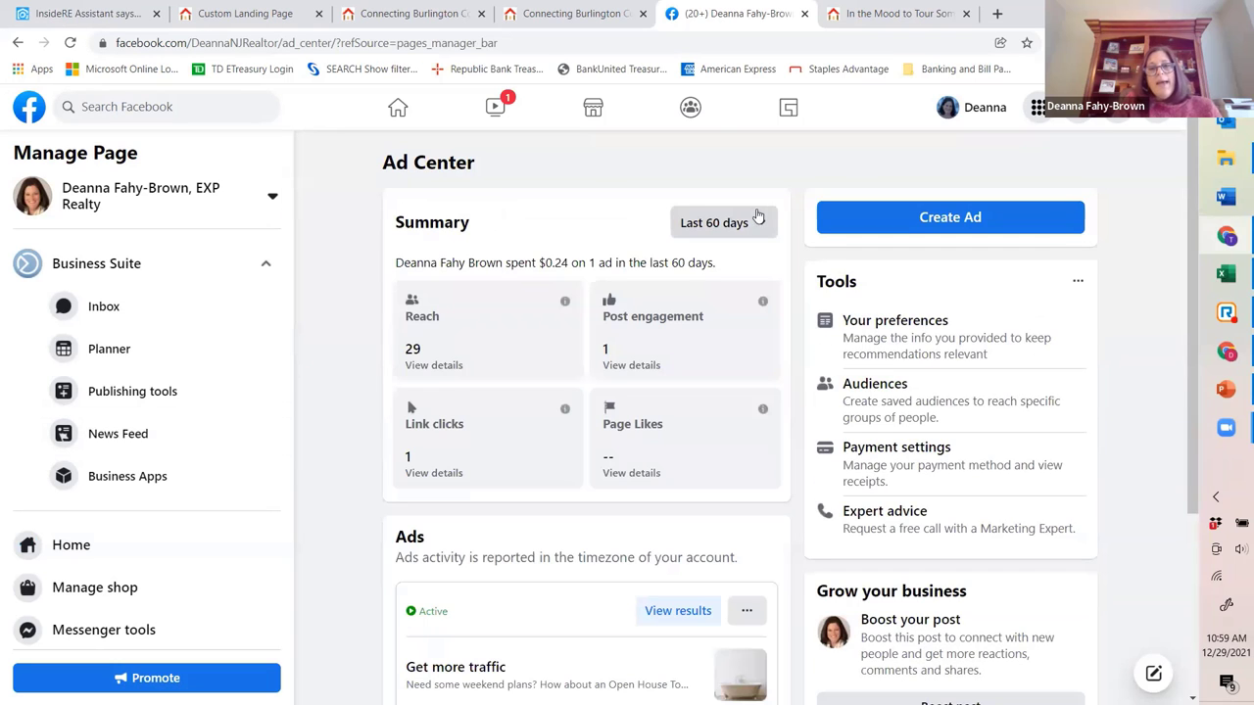
{"action": "scroll", "coordinate": [756, 219], "scroll_direction": "down", "scroll_amount": 3}
{"action": "scroll", "coordinate": [762, 253], "scroll_direction": "up", "scroll_amount": 3}
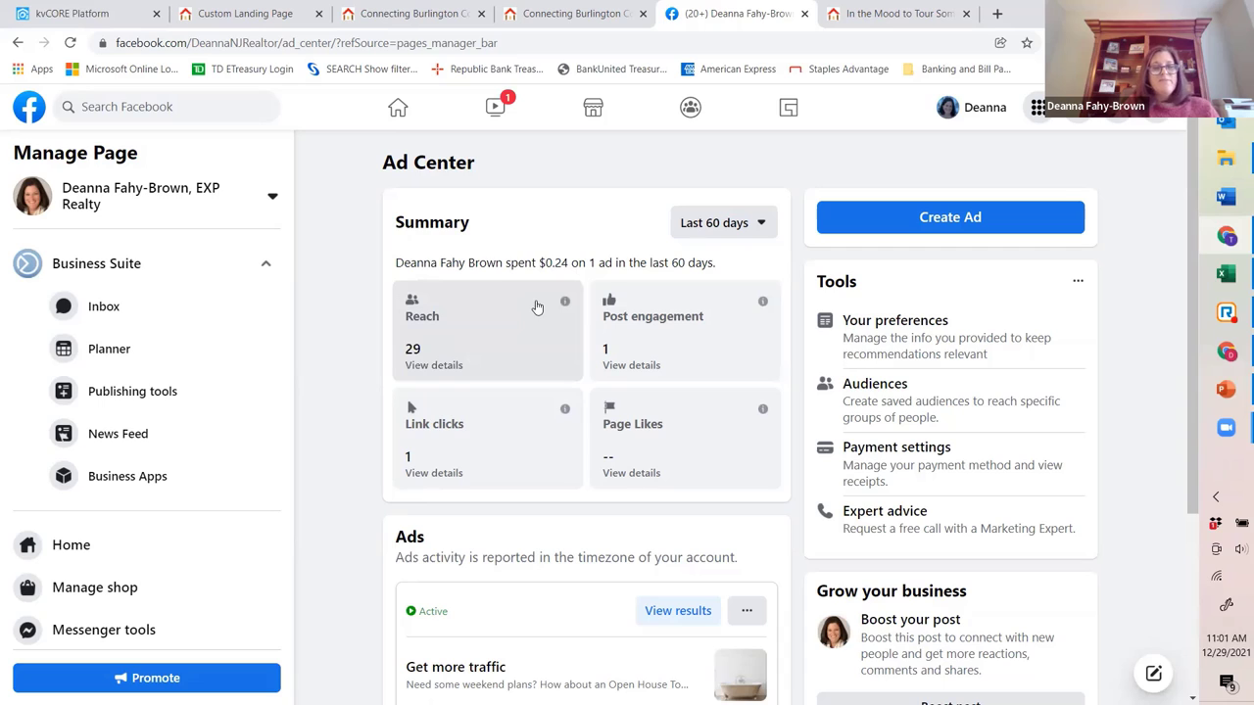
{"action": "scroll", "coordinate": [509, 314], "scroll_direction": "down", "scroll_amount": 1}
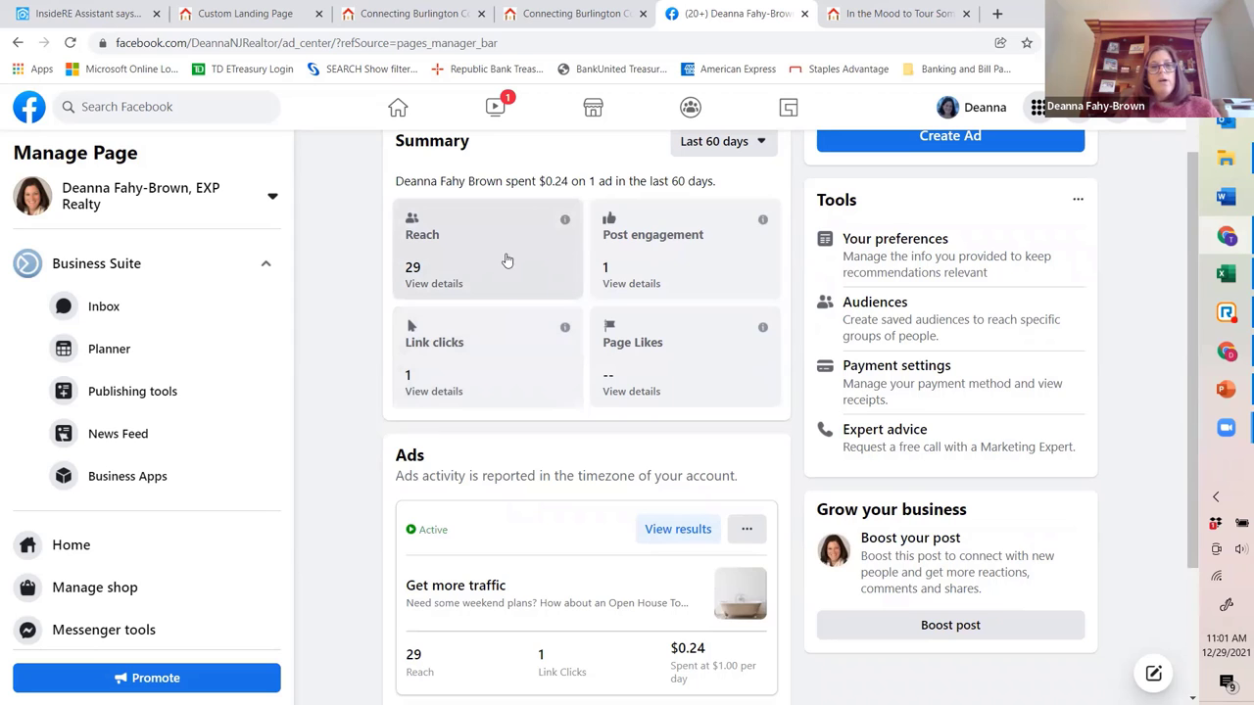
{"action": "scroll", "coordinate": [525, 285], "scroll_direction": "up", "scroll_amount": 1}
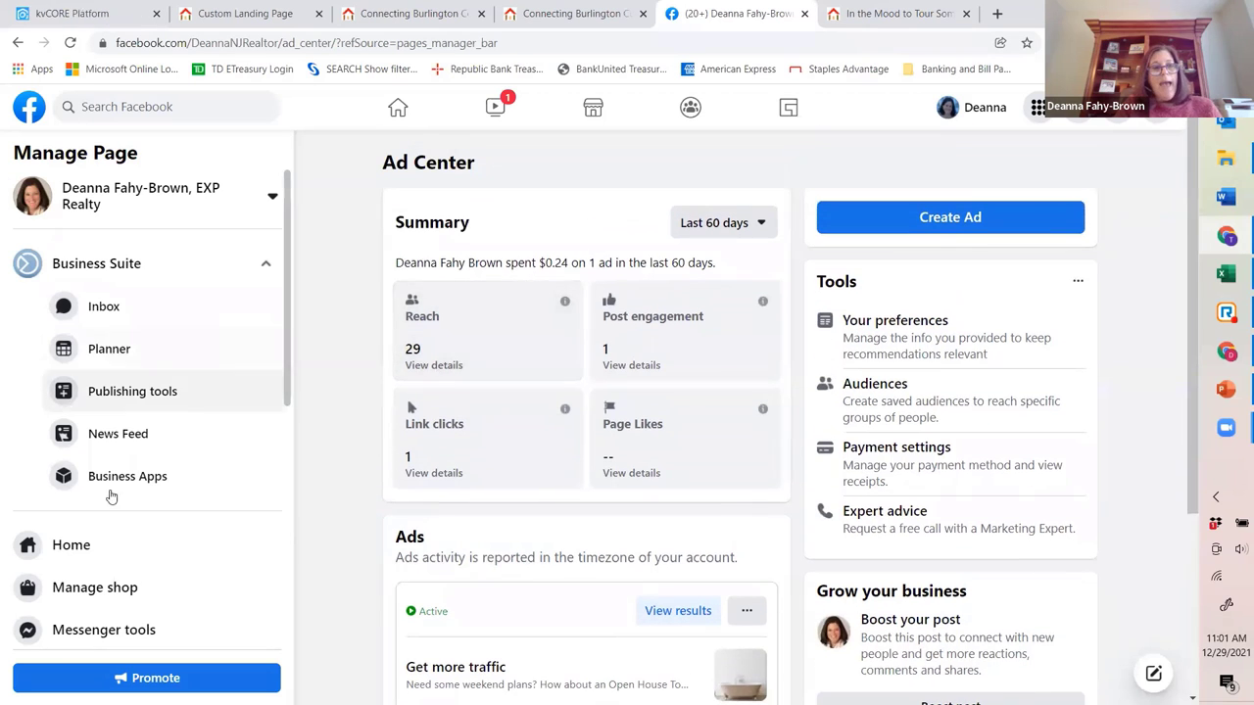
{"action": "scroll", "coordinate": [599, 329], "scroll_direction": "down", "scroll_amount": 3}
{"action": "scroll", "coordinate": [924, 281], "scroll_direction": "up", "scroll_amount": 3}
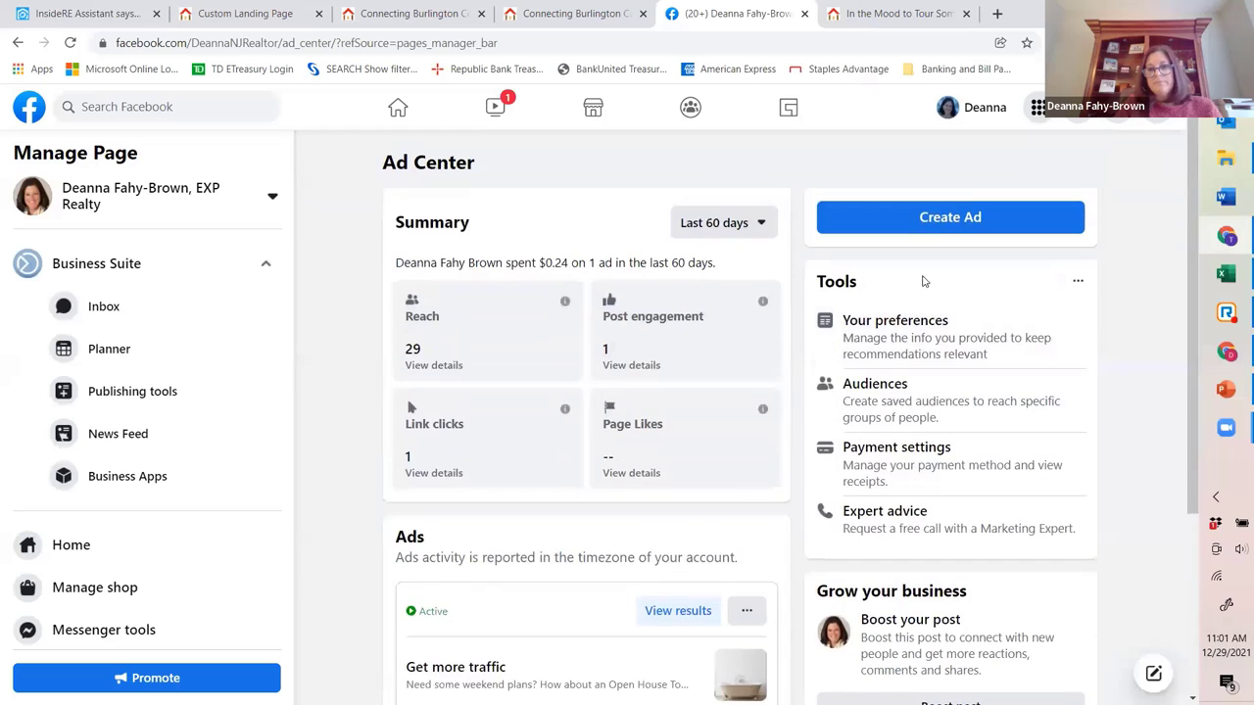
{"action": "left_click", "coordinate": [948, 219]}
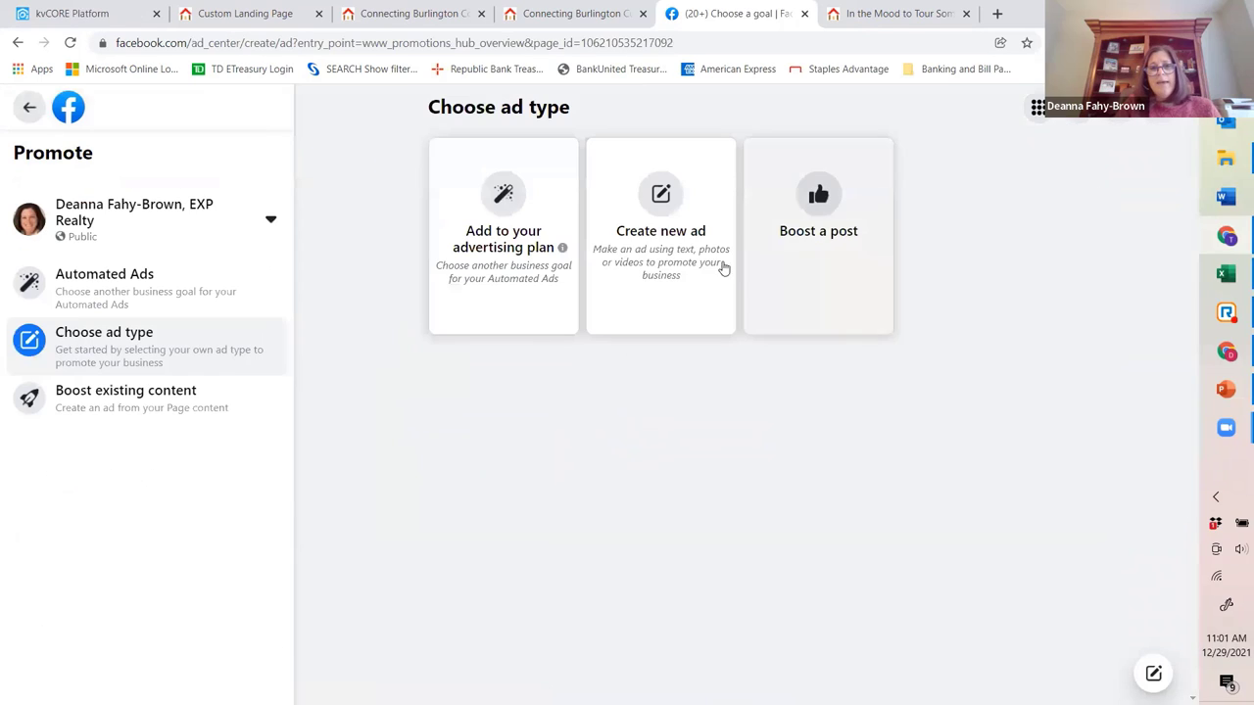
{"action": "left_click", "coordinate": [684, 311]}
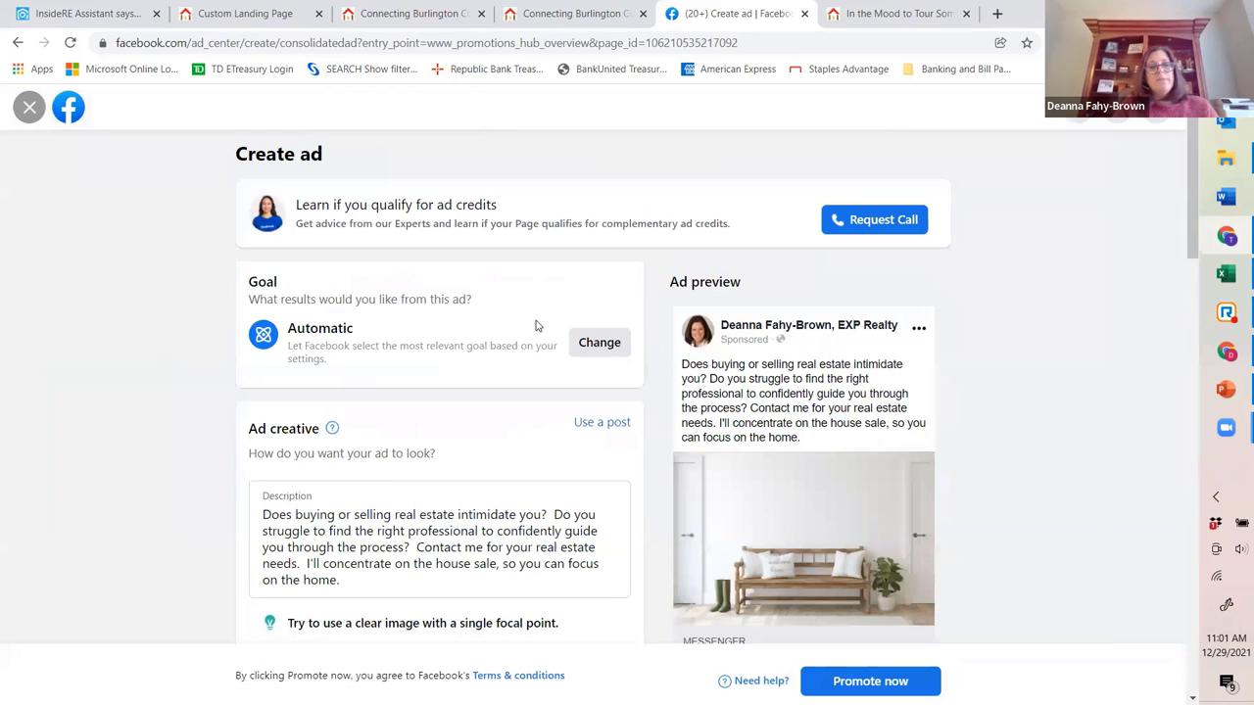
{"action": "scroll", "coordinate": [593, 272], "scroll_direction": "down", "scroll_amount": 1}
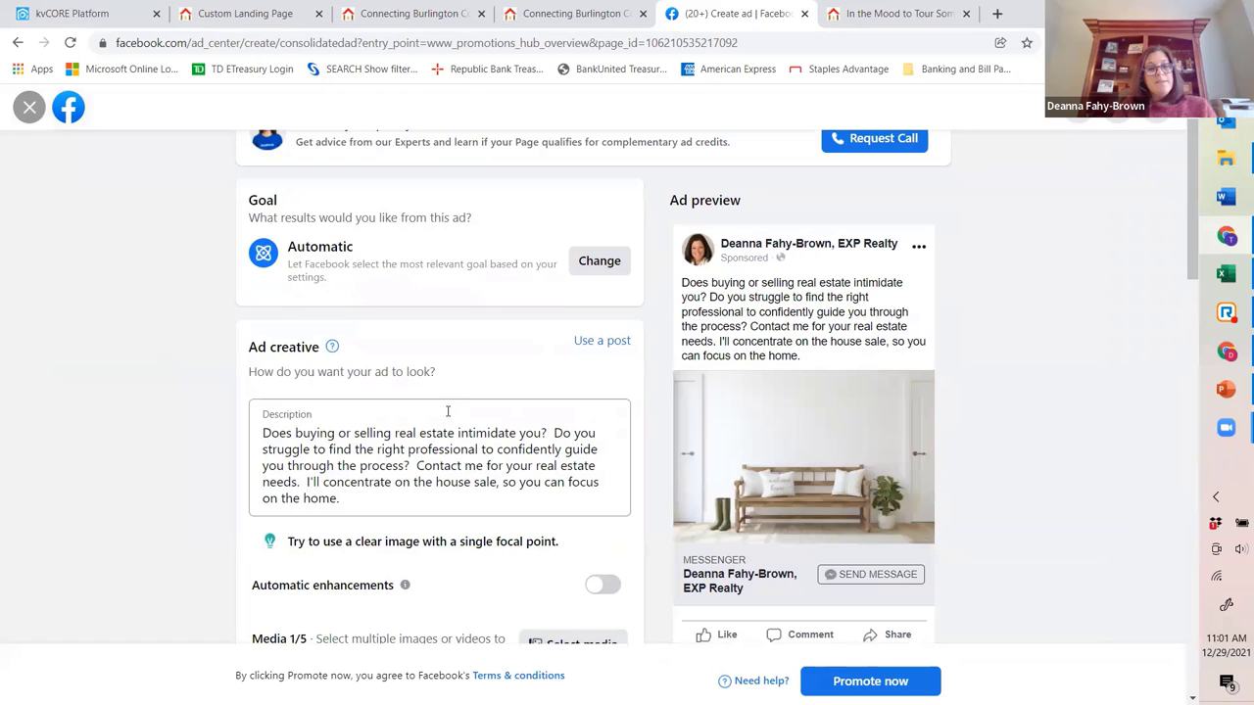
{"action": "scroll", "coordinate": [323, 402], "scroll_direction": "down", "scroll_amount": 1}
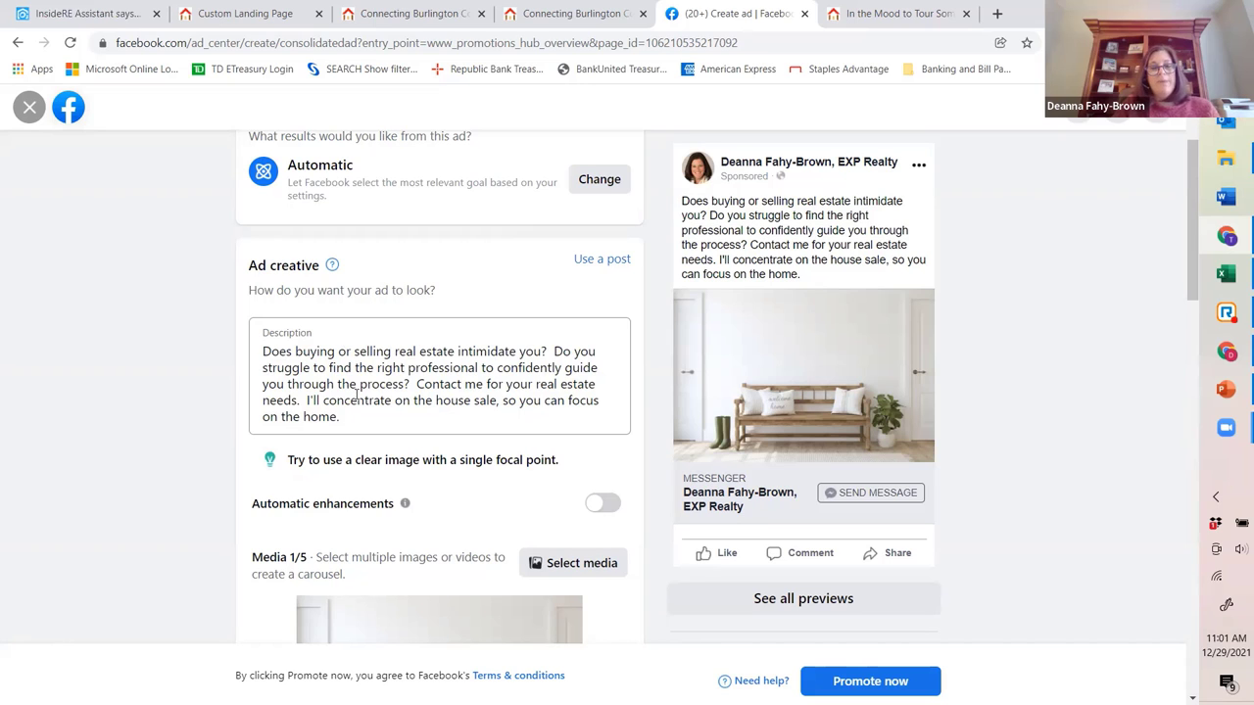
{"action": "scroll", "coordinate": [356, 392], "scroll_direction": "up", "scroll_amount": 1}
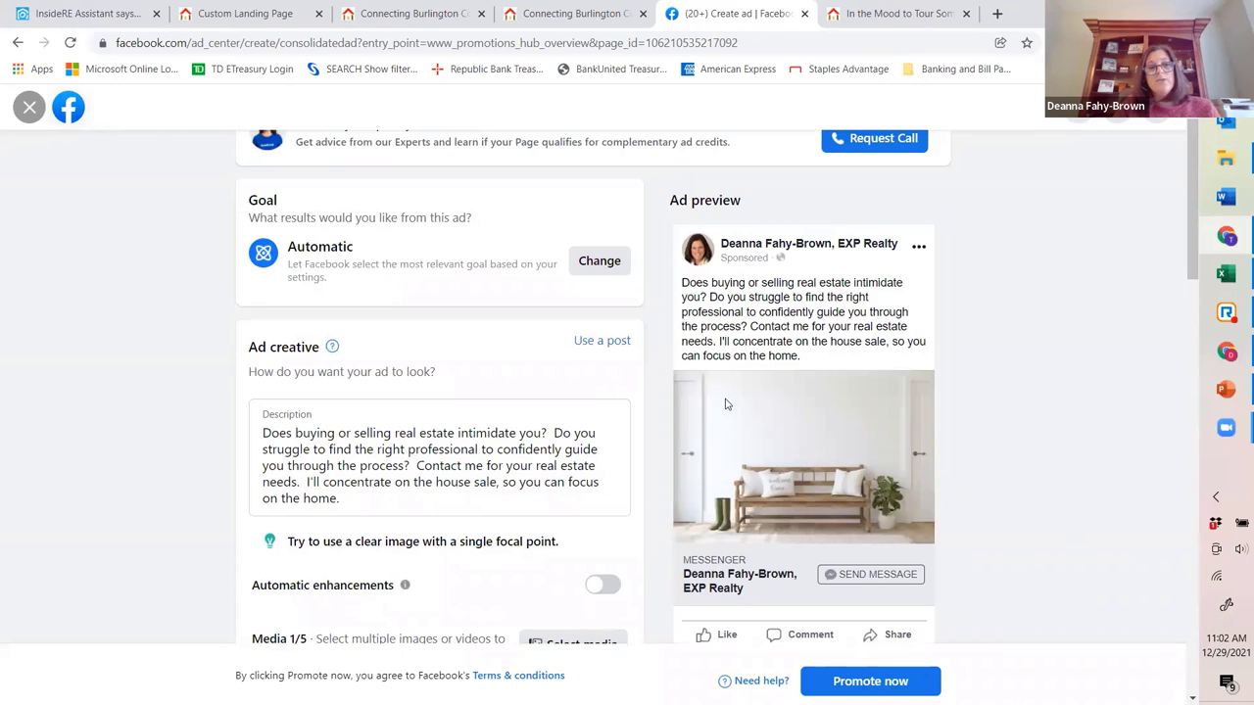
Step: Switch the ad goal from Automatic to Get more website visitors and save
{"action": "left_click", "coordinate": [600, 265]}
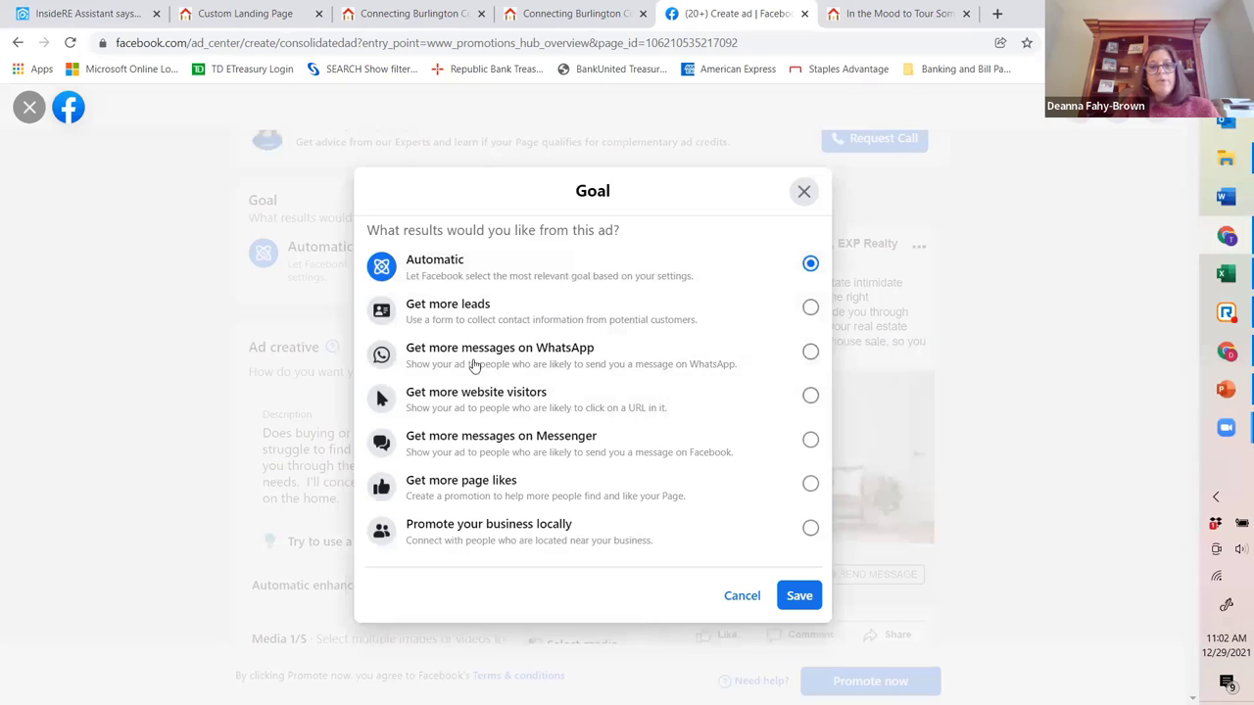
{"action": "left_click", "coordinate": [810, 396]}
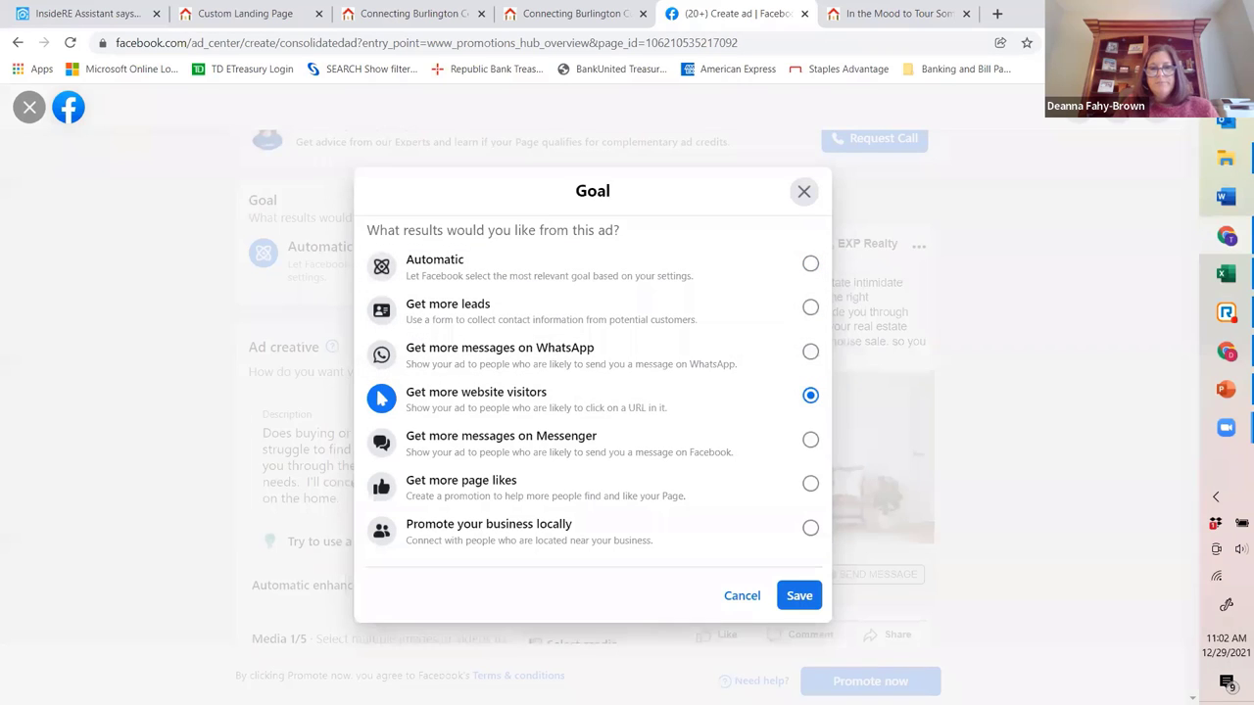
{"action": "left_click", "coordinate": [799, 596]}
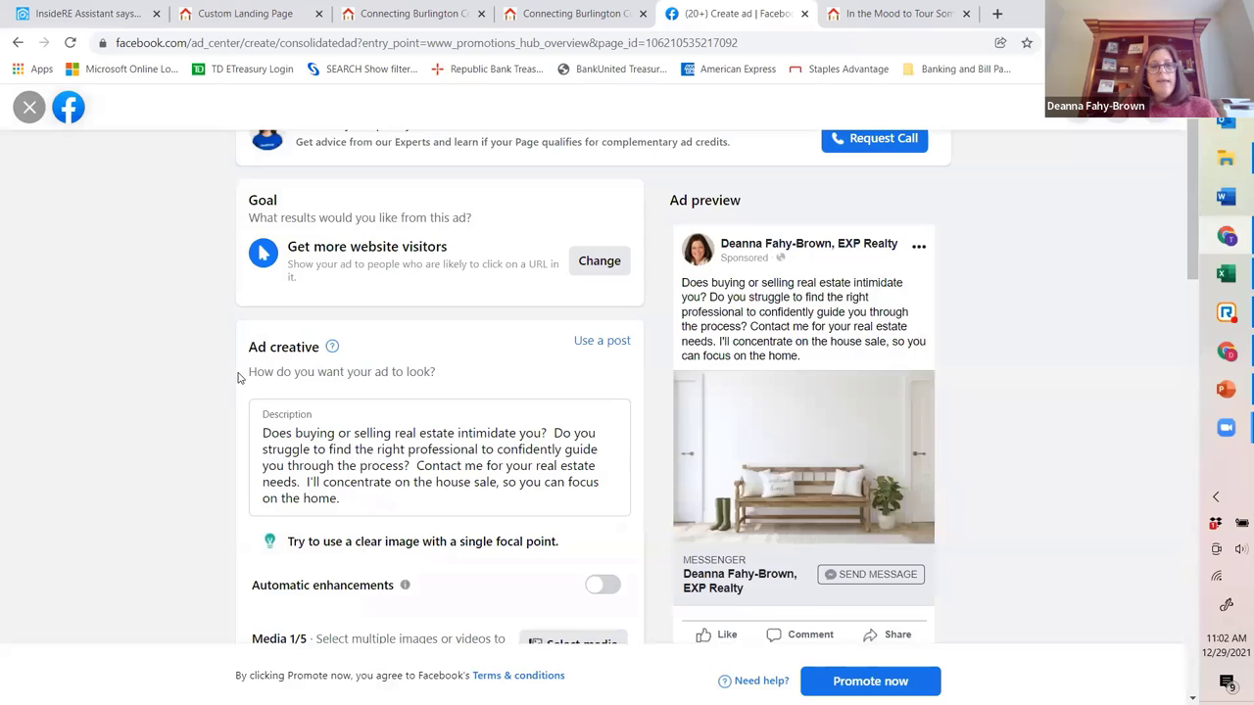
Step: Check the ad's media, headline and website URL, then bring up the eXp Landing Page Tracking workbook
{"action": "scroll", "coordinate": [229, 342], "scroll_direction": "down", "scroll_amount": 5}
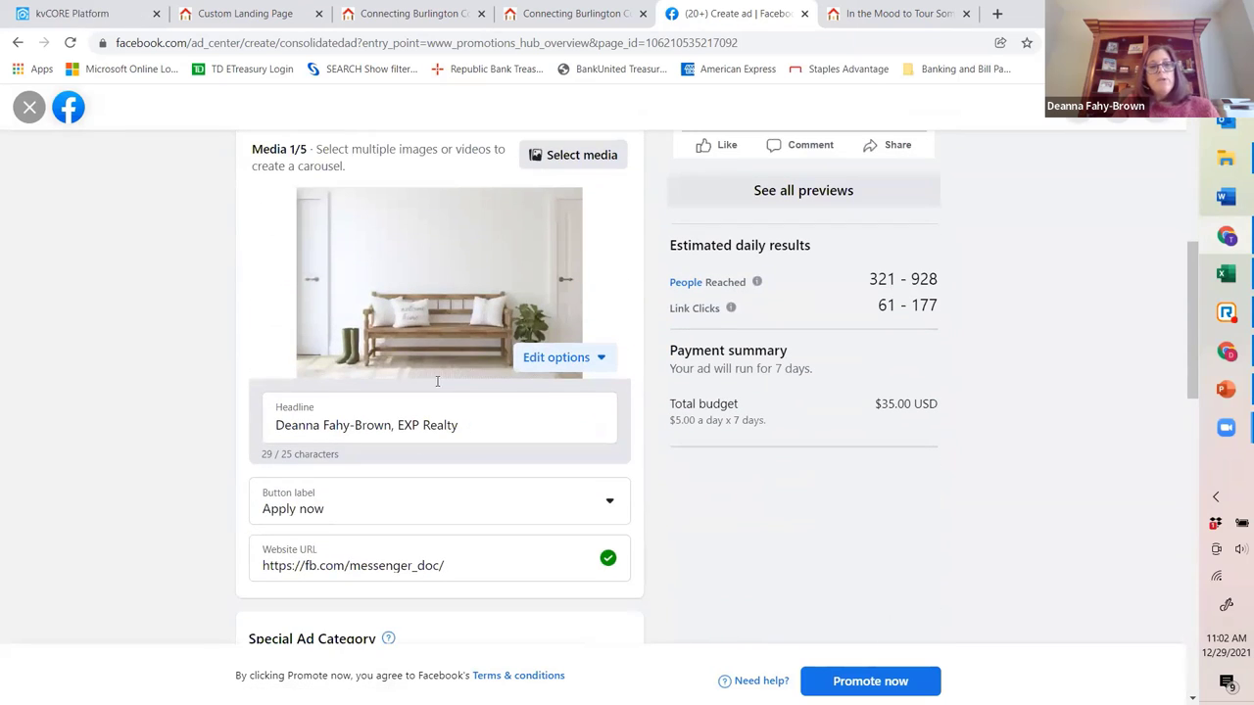
{"action": "scroll", "coordinate": [373, 343], "scroll_direction": "up", "scroll_amount": 2}
{"action": "scroll", "coordinate": [419, 340], "scroll_direction": "down", "scroll_amount": 2}
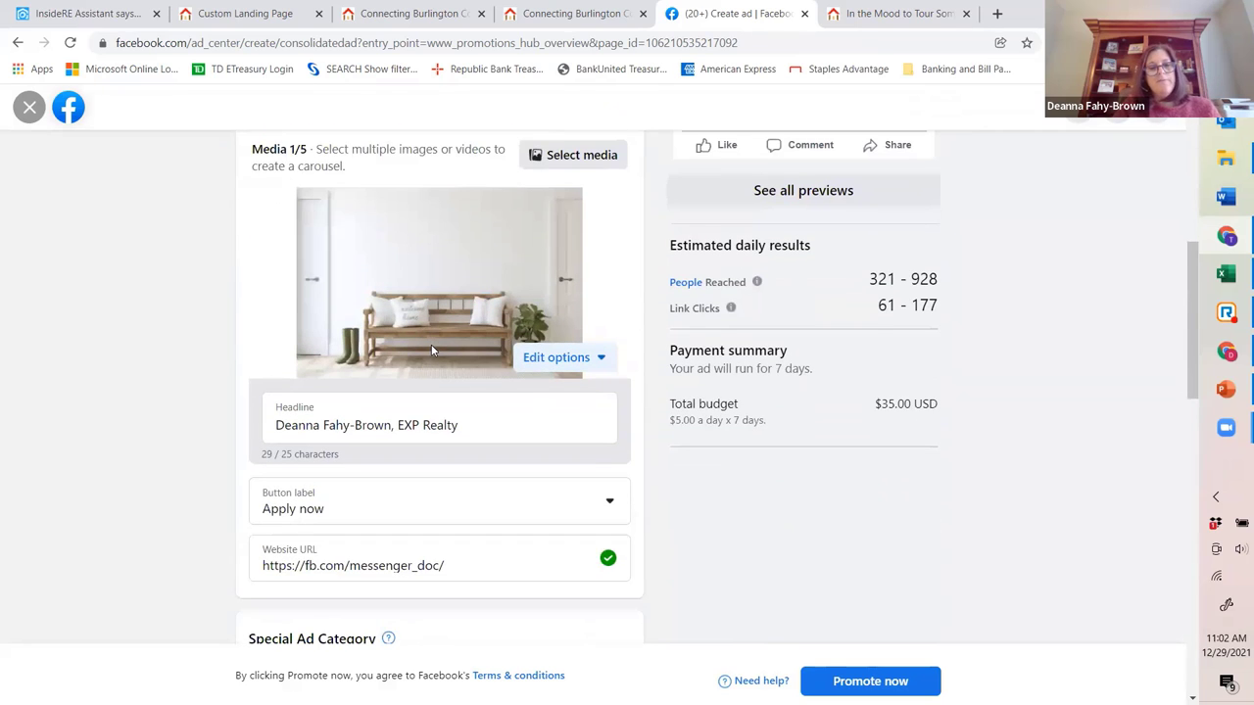
{"action": "scroll", "coordinate": [433, 351], "scroll_direction": "down", "scroll_amount": 2}
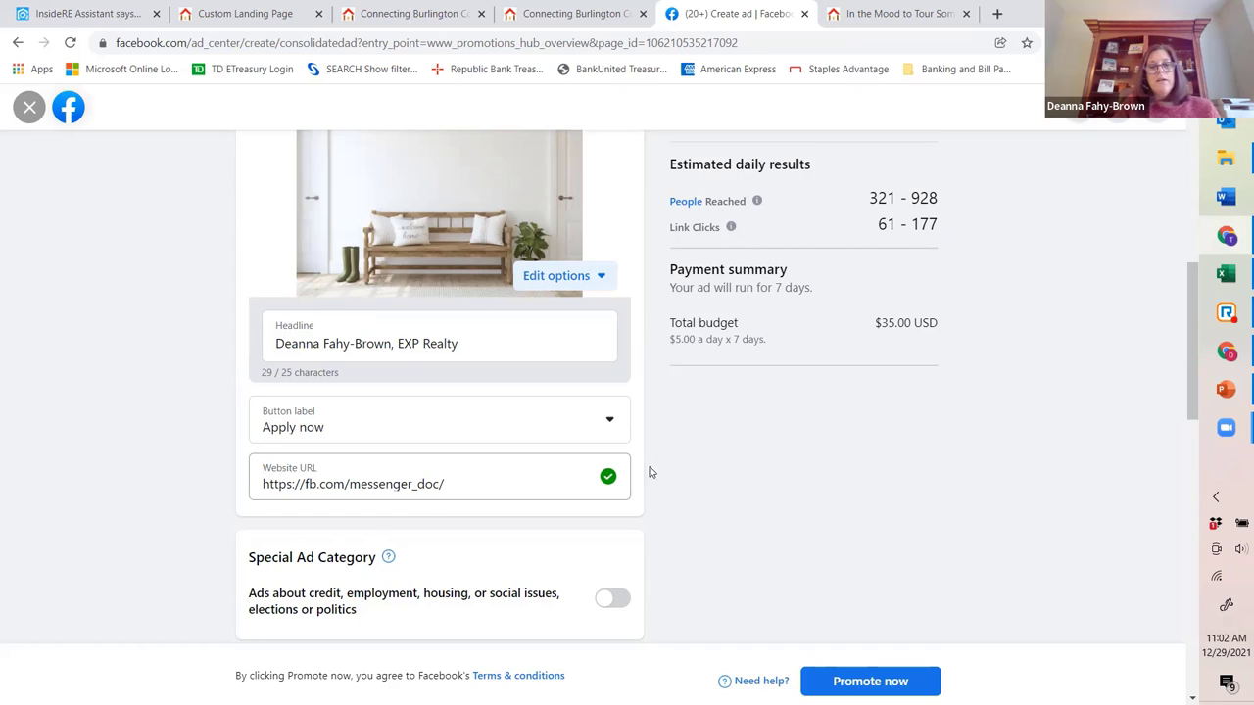
{"action": "left_click", "coordinate": [1225, 274]}
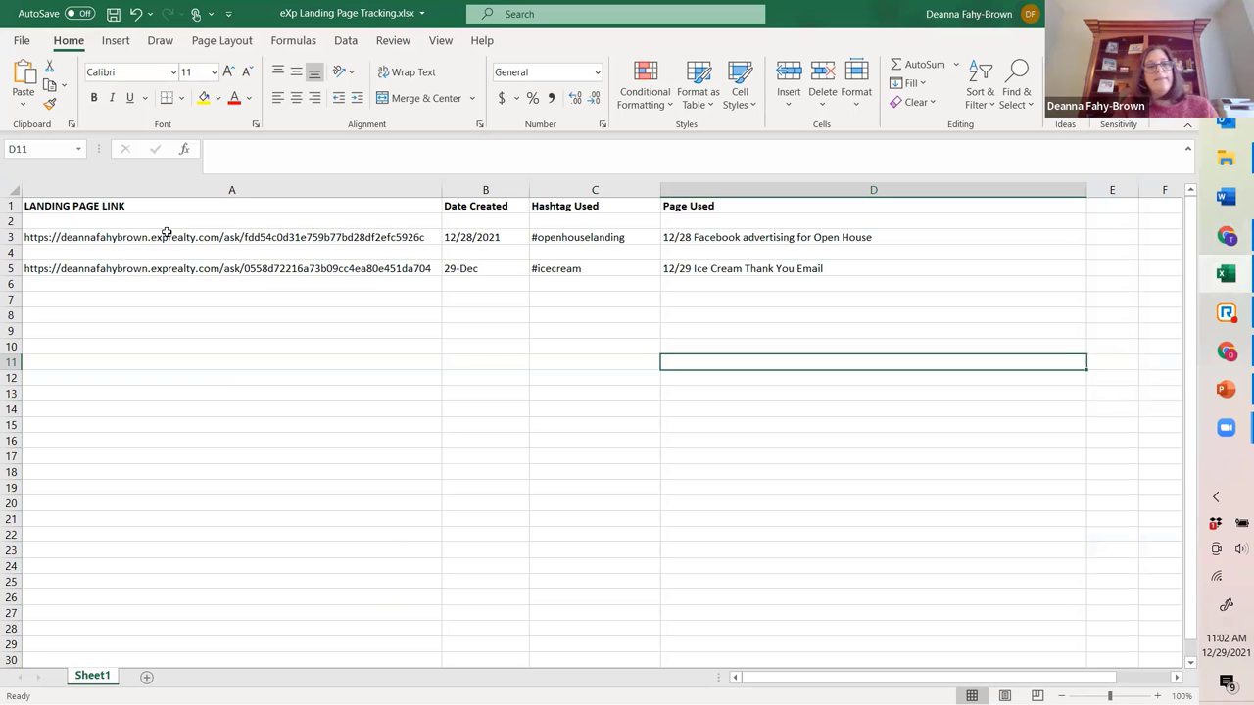
{"action": "left_click", "coordinate": [160, 238]}
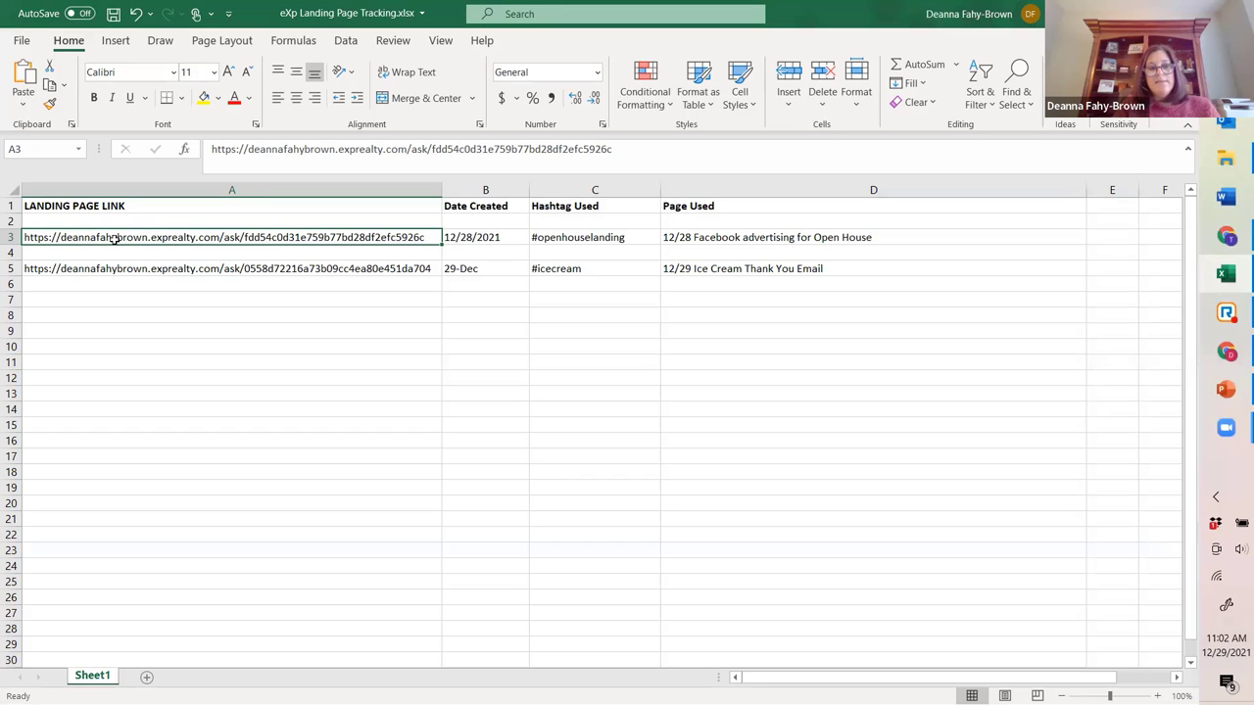
{"action": "left_click", "coordinate": [1234, 363]}
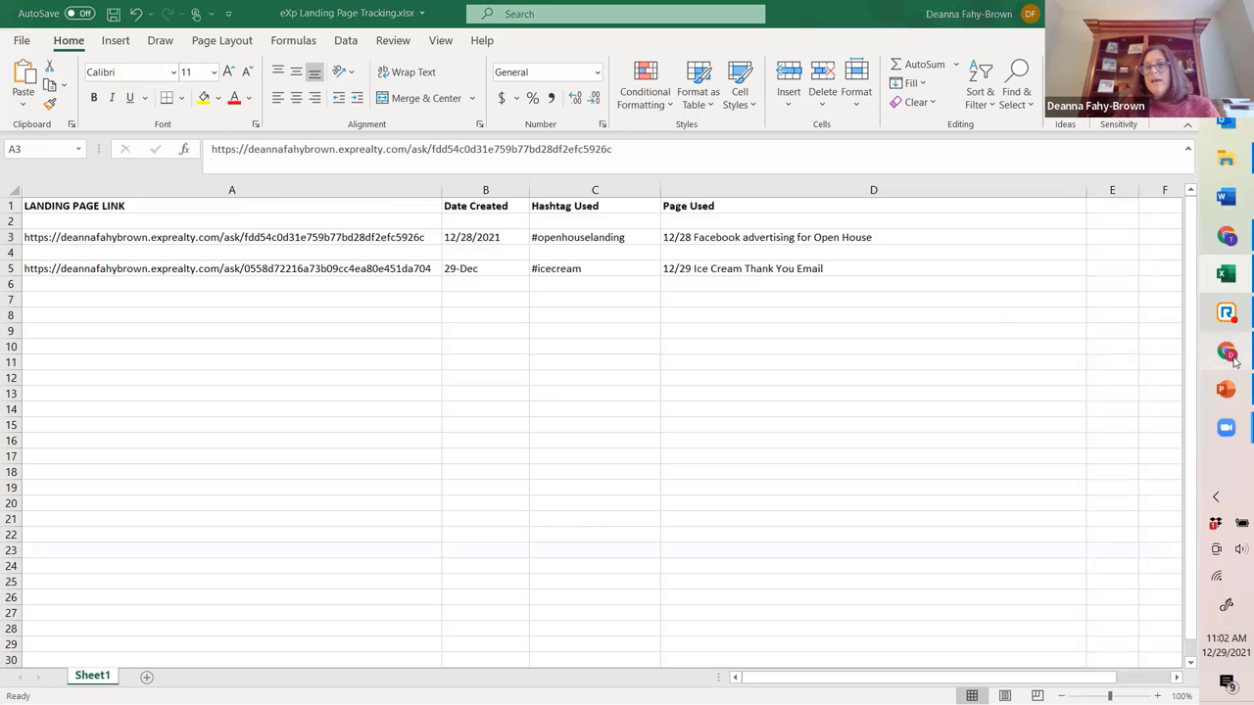
Step: Discard the unfinished Facebook ad draft and return to kvCORE's My Campaigns list
{"action": "left_click", "coordinate": [1225, 236]}
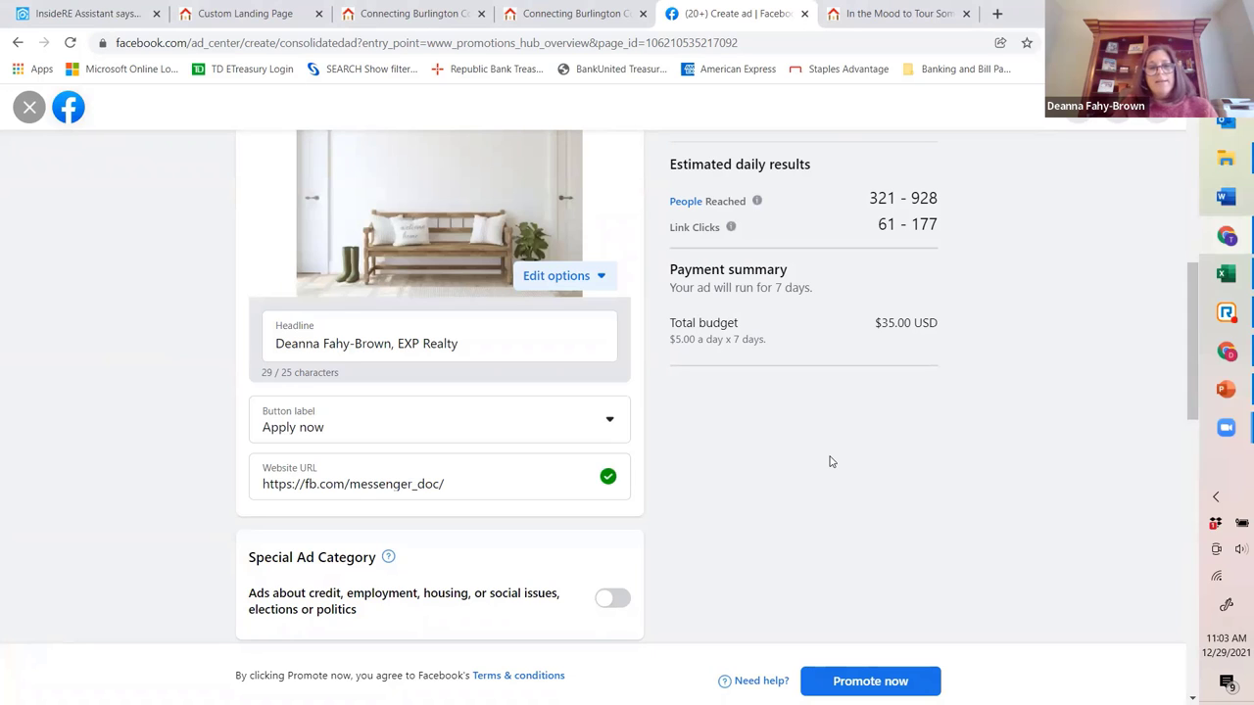
{"action": "scroll", "coordinate": [824, 465], "scroll_direction": "down", "scroll_amount": 1}
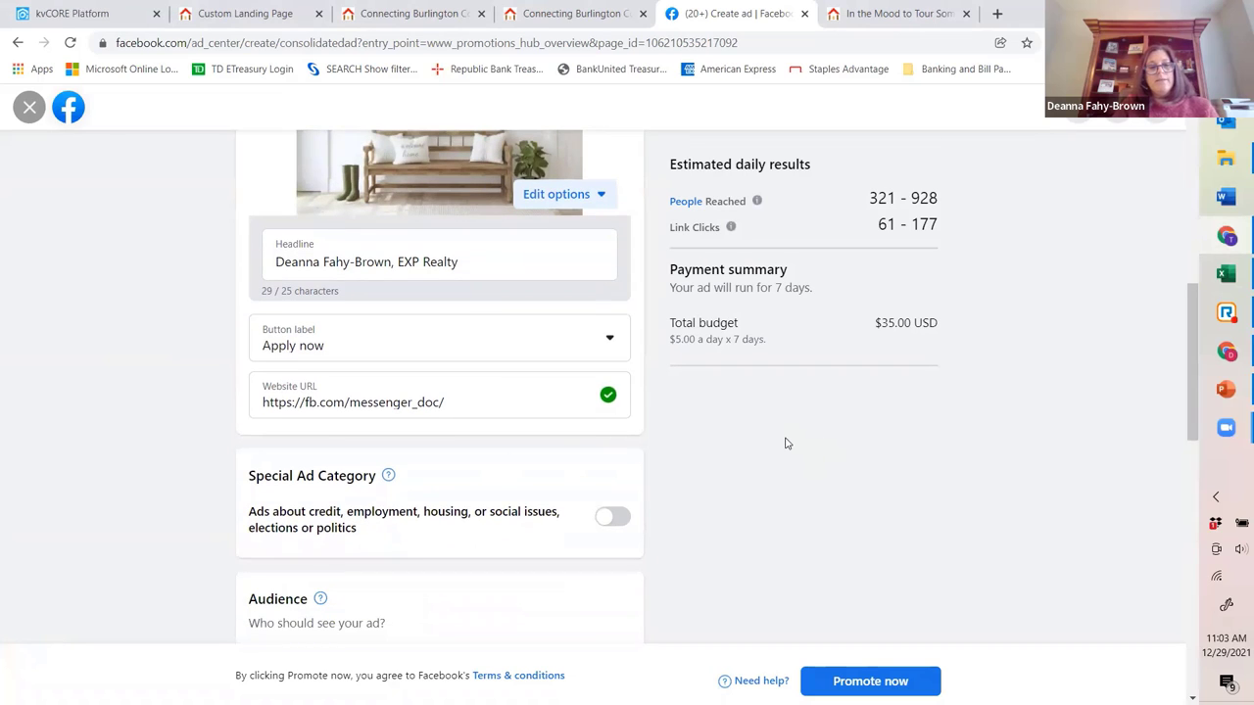
{"action": "scroll", "coordinate": [781, 441], "scroll_direction": "down", "scroll_amount": 2}
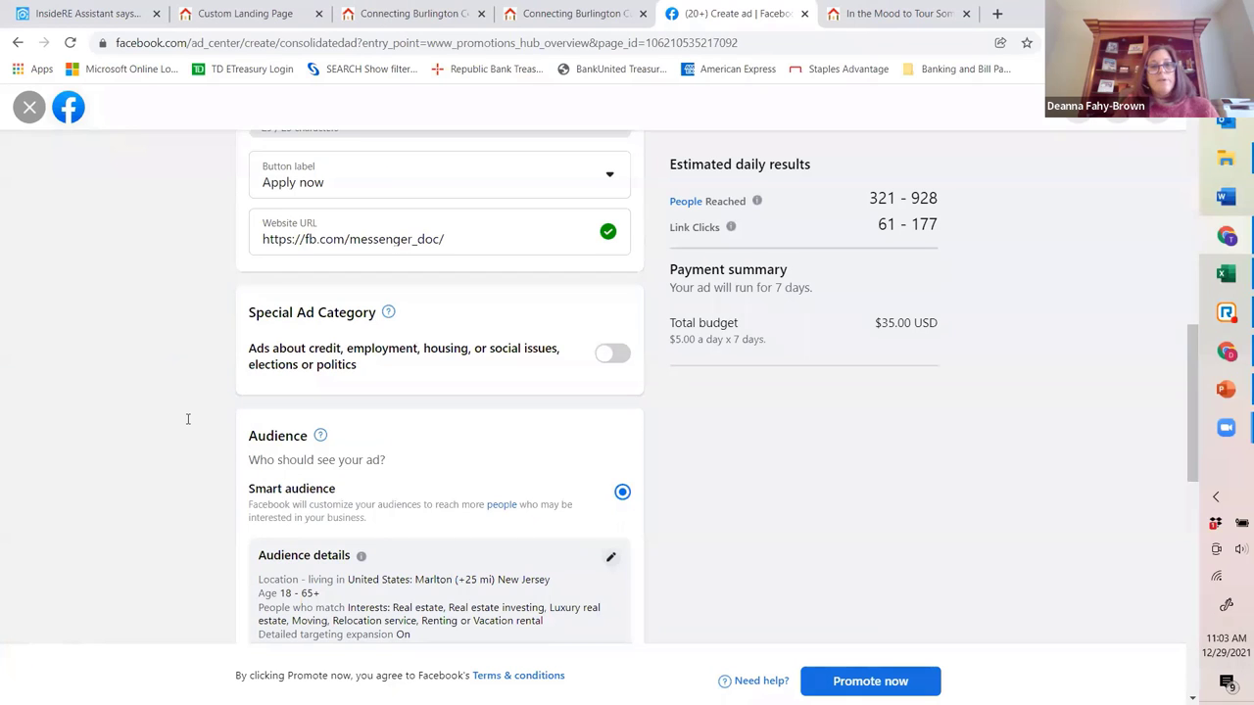
{"action": "scroll", "coordinate": [578, 216], "scroll_direction": "up", "scroll_amount": 5}
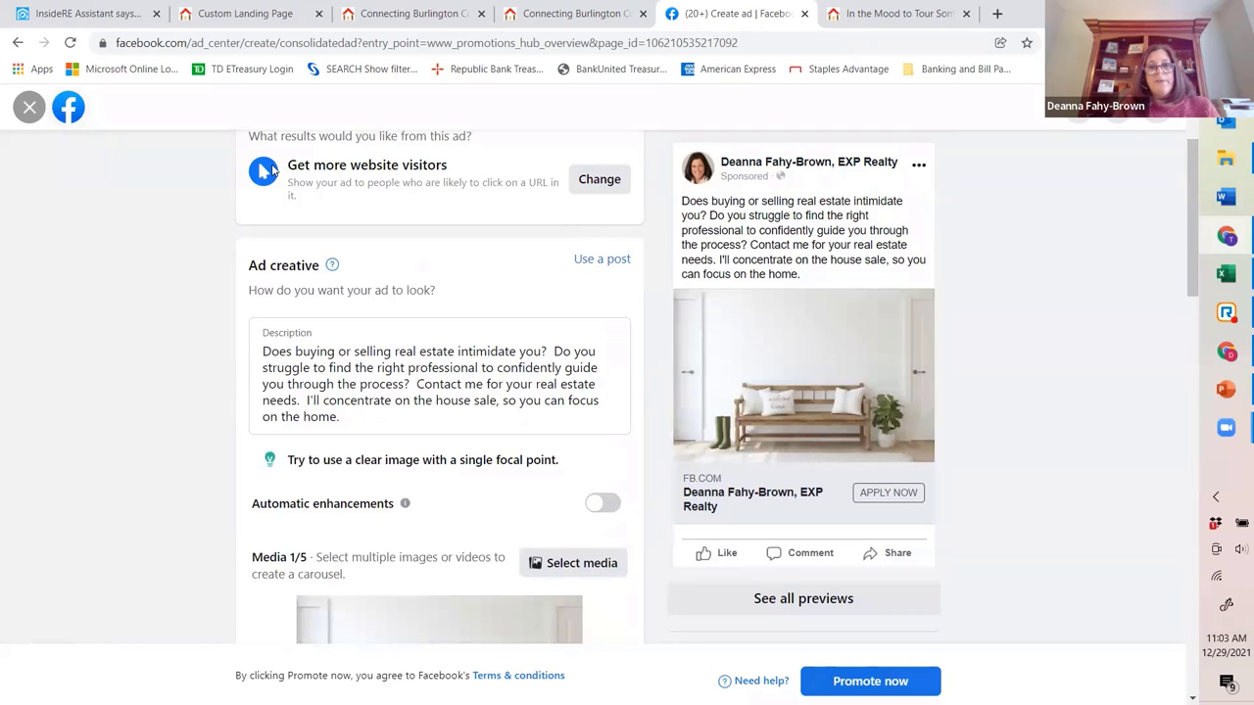
{"action": "scroll", "coordinate": [358, 218], "scroll_direction": "up", "scroll_amount": 2}
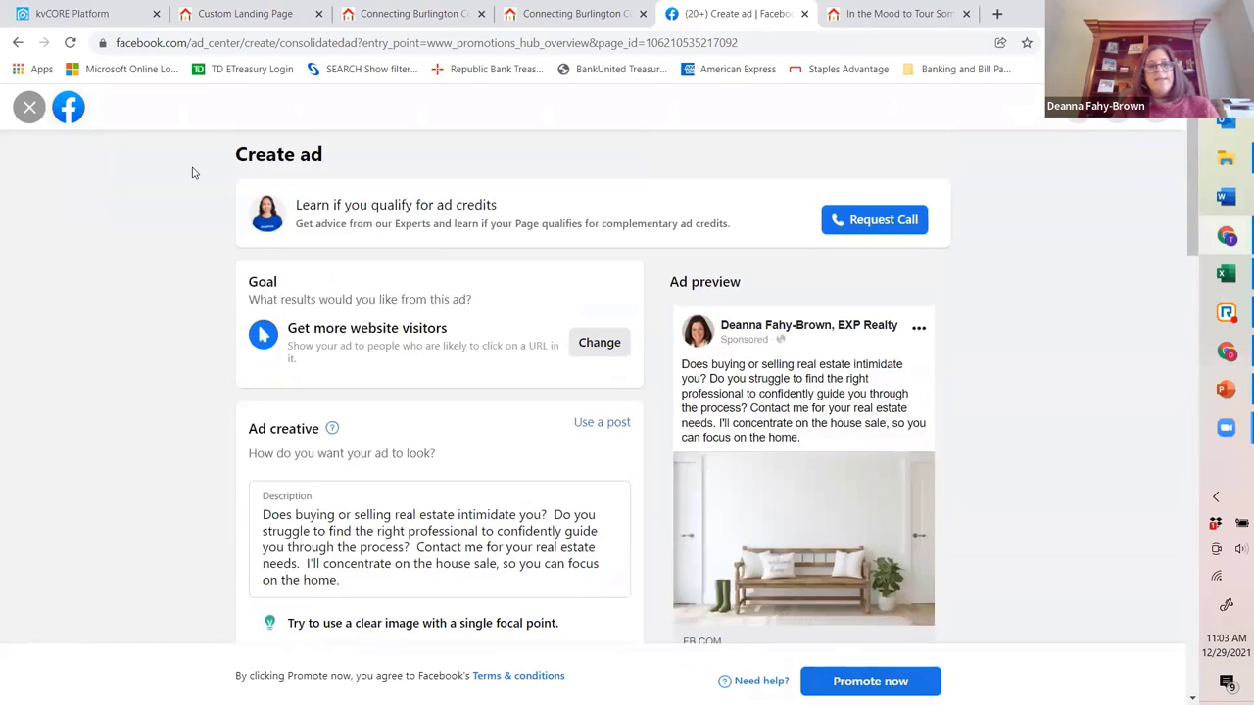
{"action": "left_click", "coordinate": [30, 110]}
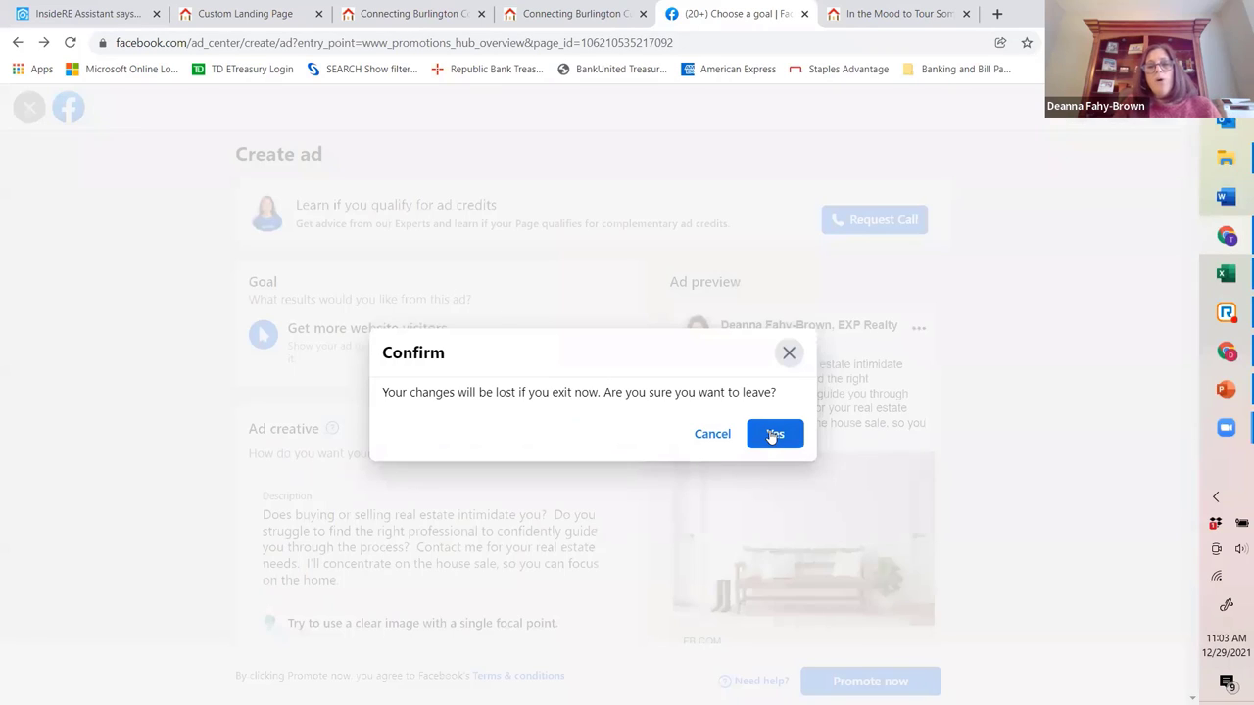
{"action": "left_click", "coordinate": [774, 434]}
{"action": "left_click", "coordinate": [77, 17]}
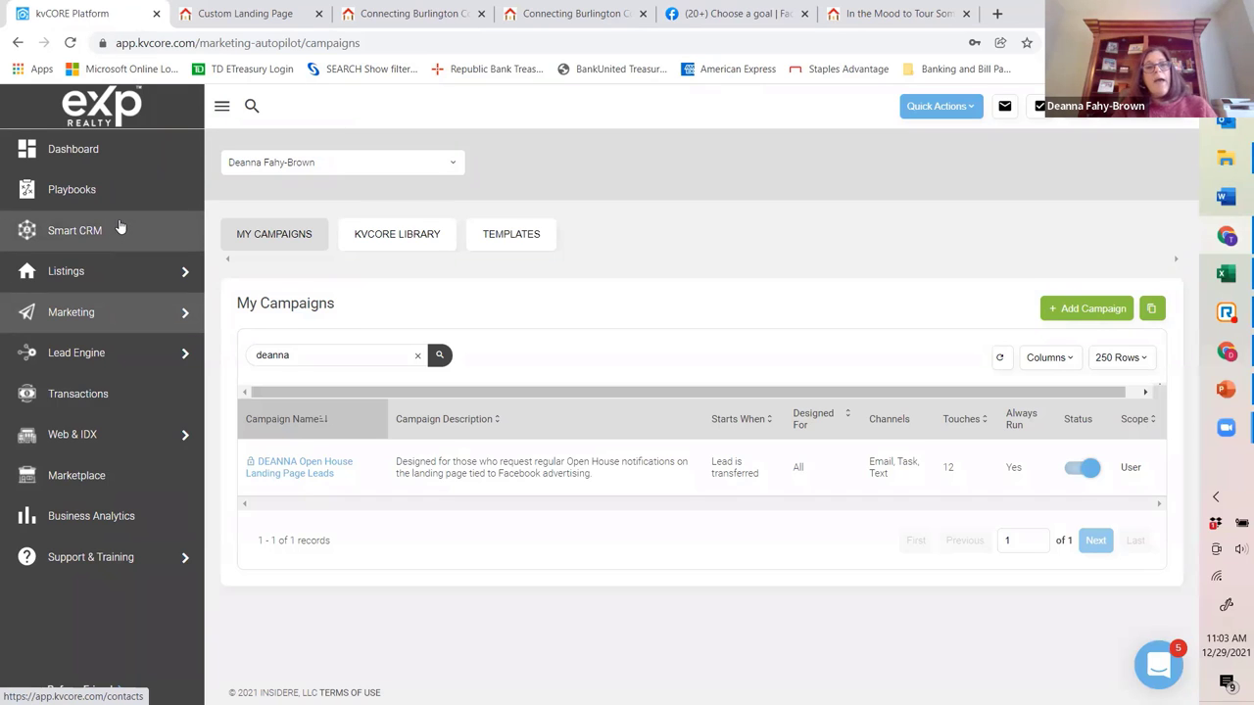
{"action": "left_click", "coordinate": [1226, 273]}
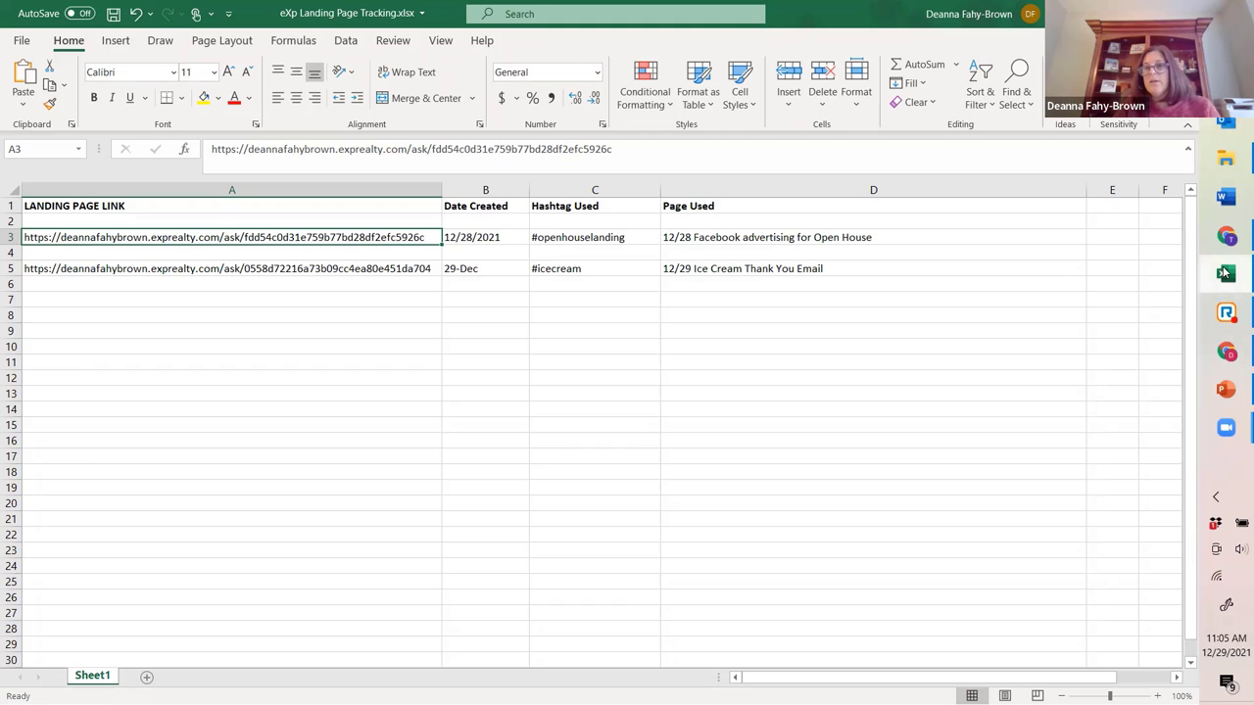
{"action": "left_click", "coordinate": [1226, 236]}
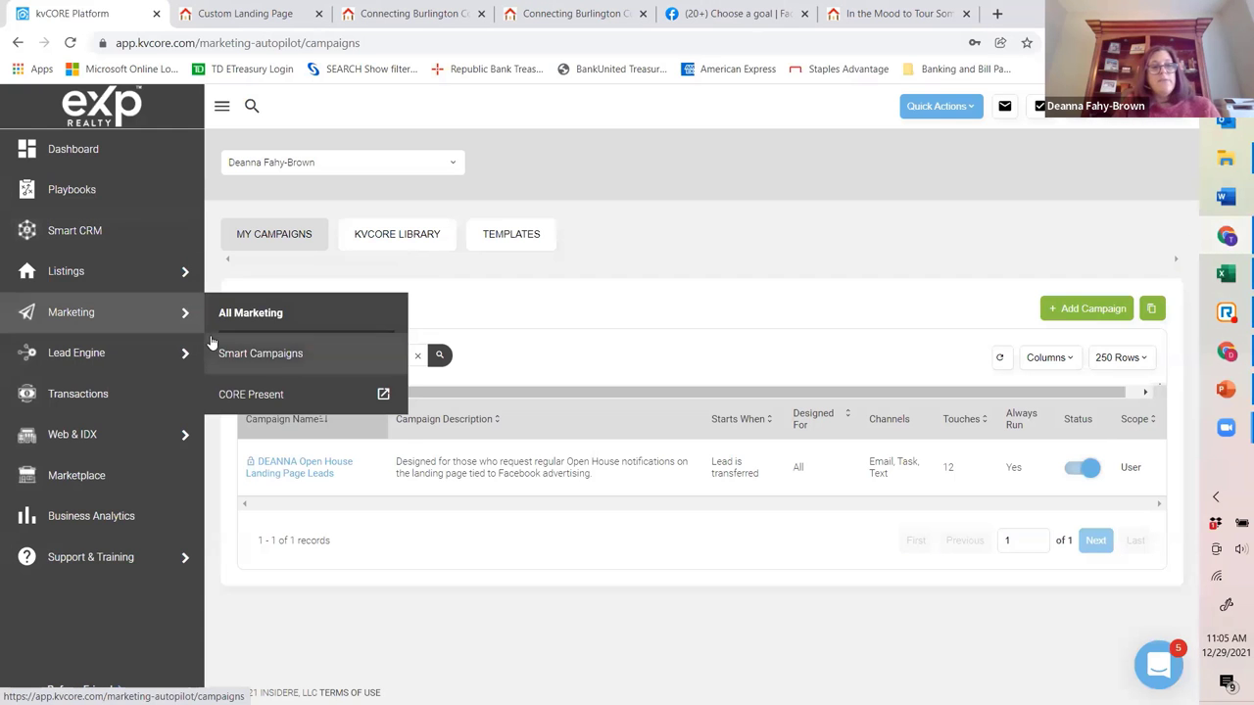
Step: Open Lead Engine's Build Squeeze Page and switch to the Single Property form
{"action": "mouse_move", "coordinate": [109, 312]}
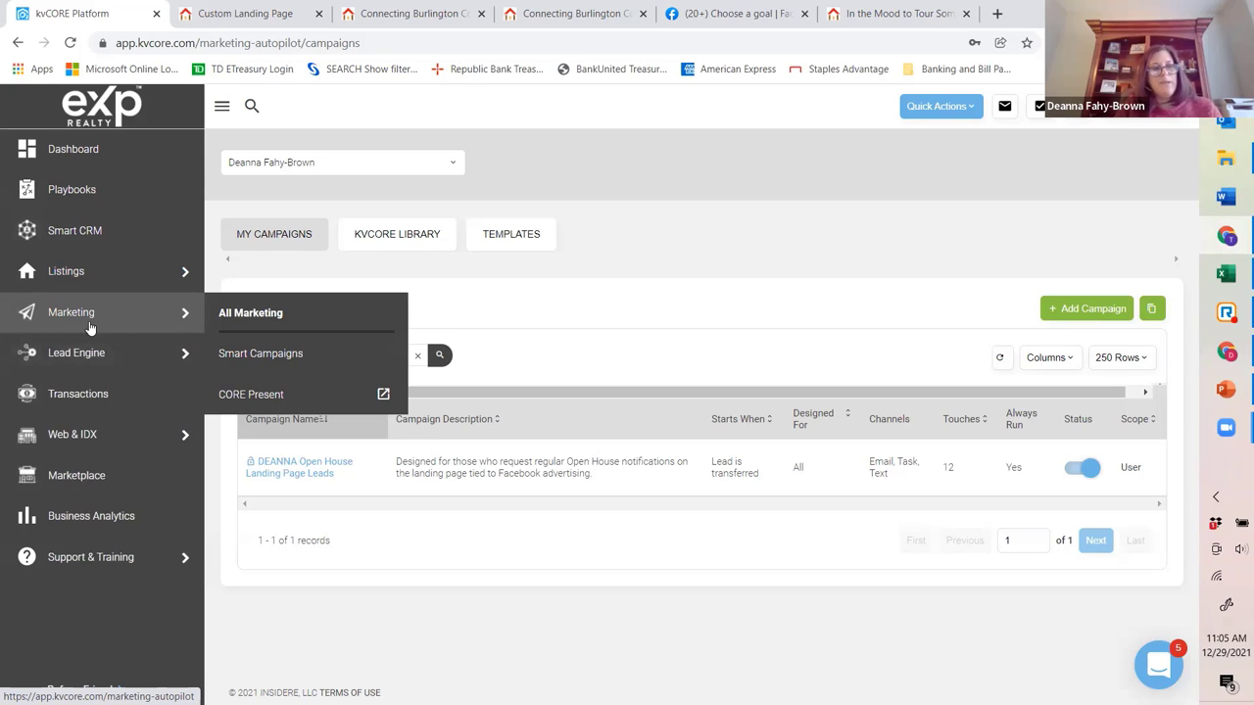
{"action": "mouse_move", "coordinate": [84, 360]}
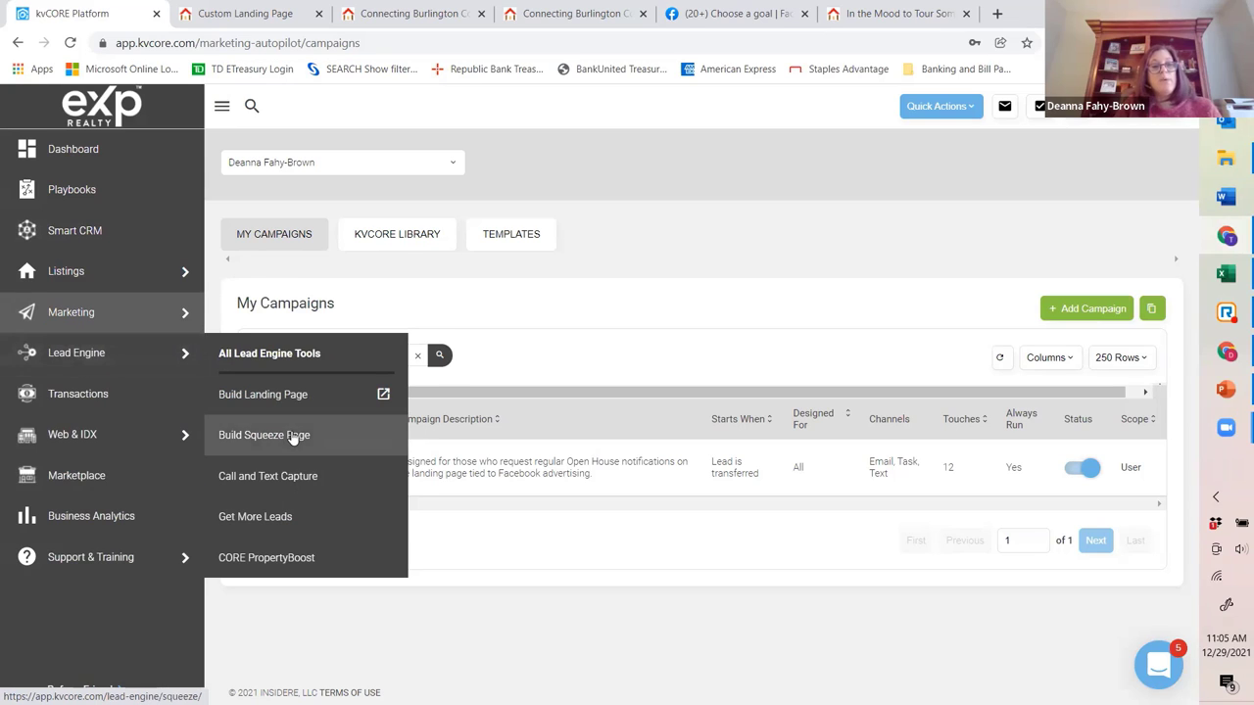
{"action": "left_click", "coordinate": [297, 435]}
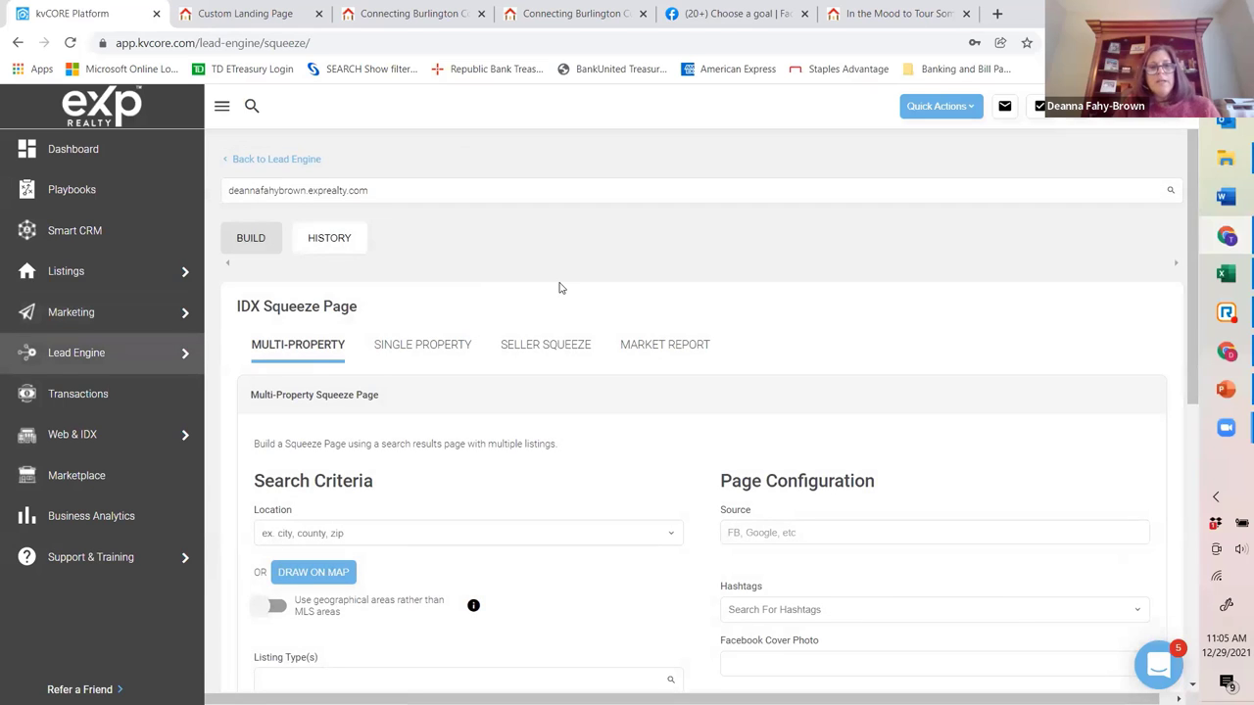
{"action": "scroll", "coordinate": [484, 290], "scroll_direction": "down", "scroll_amount": 1}
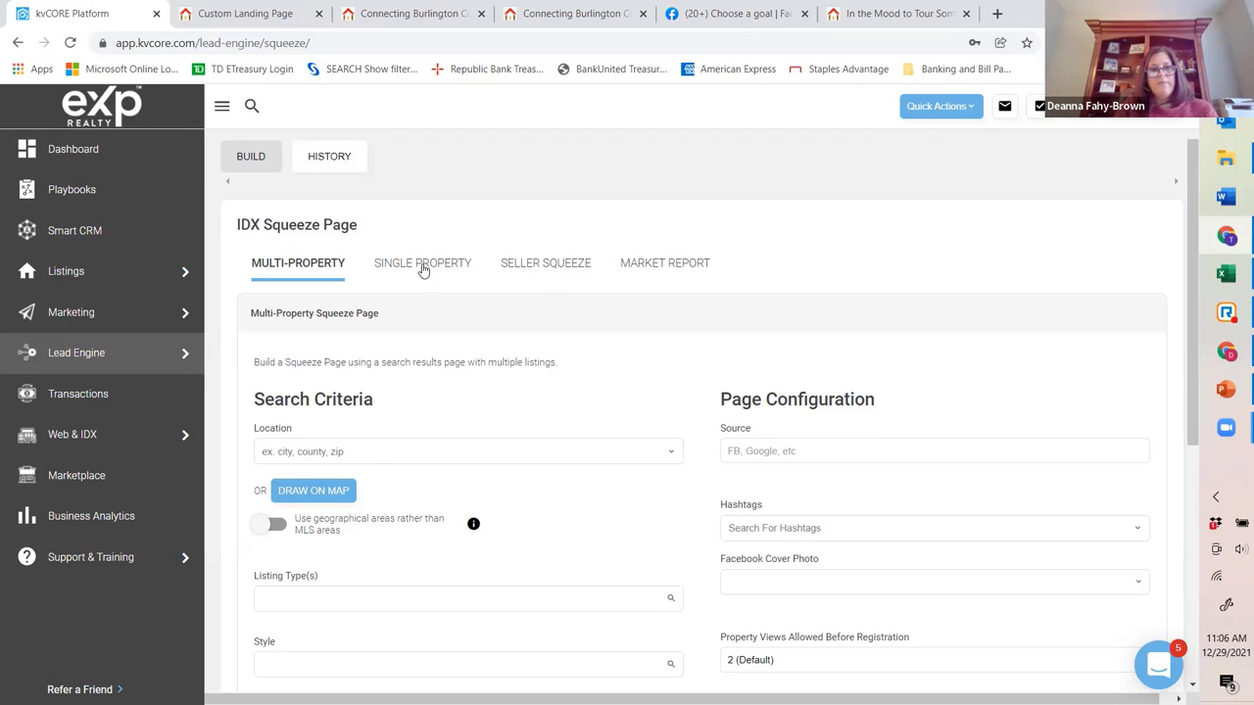
{"action": "left_click", "coordinate": [422, 272]}
{"action": "mouse_move", "coordinate": [180, 442]}
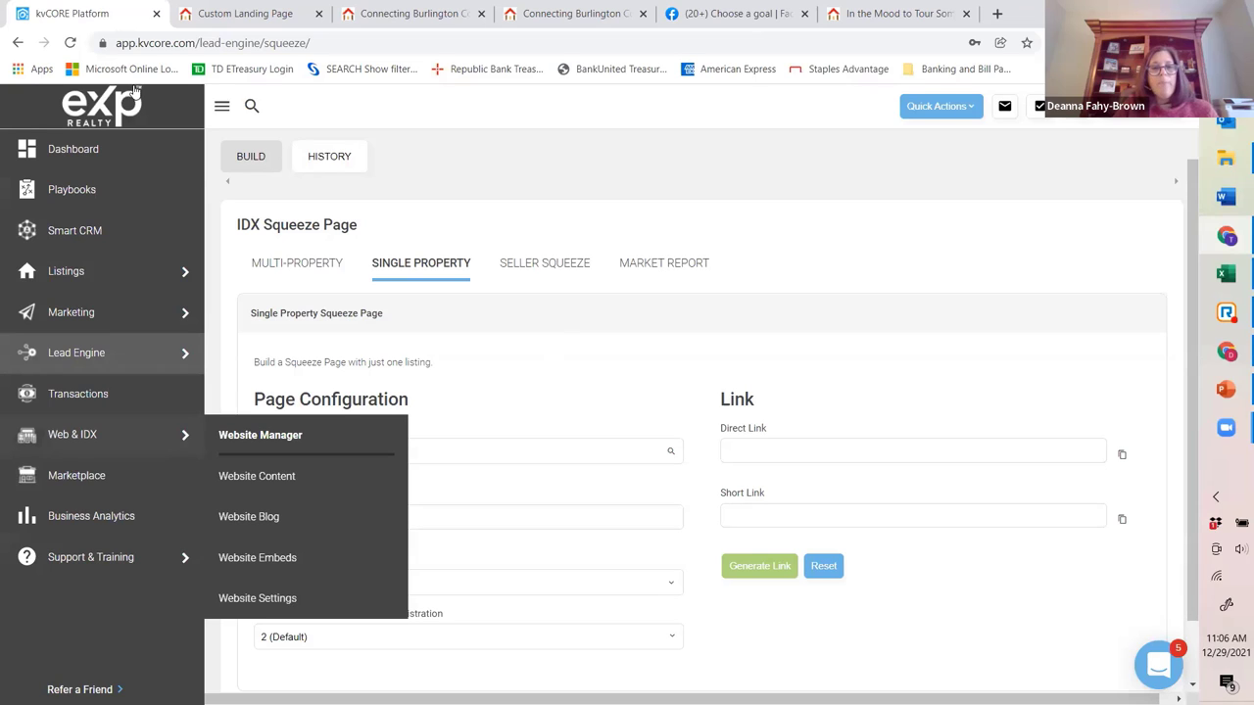
{"action": "left_click", "coordinate": [368, 450]}
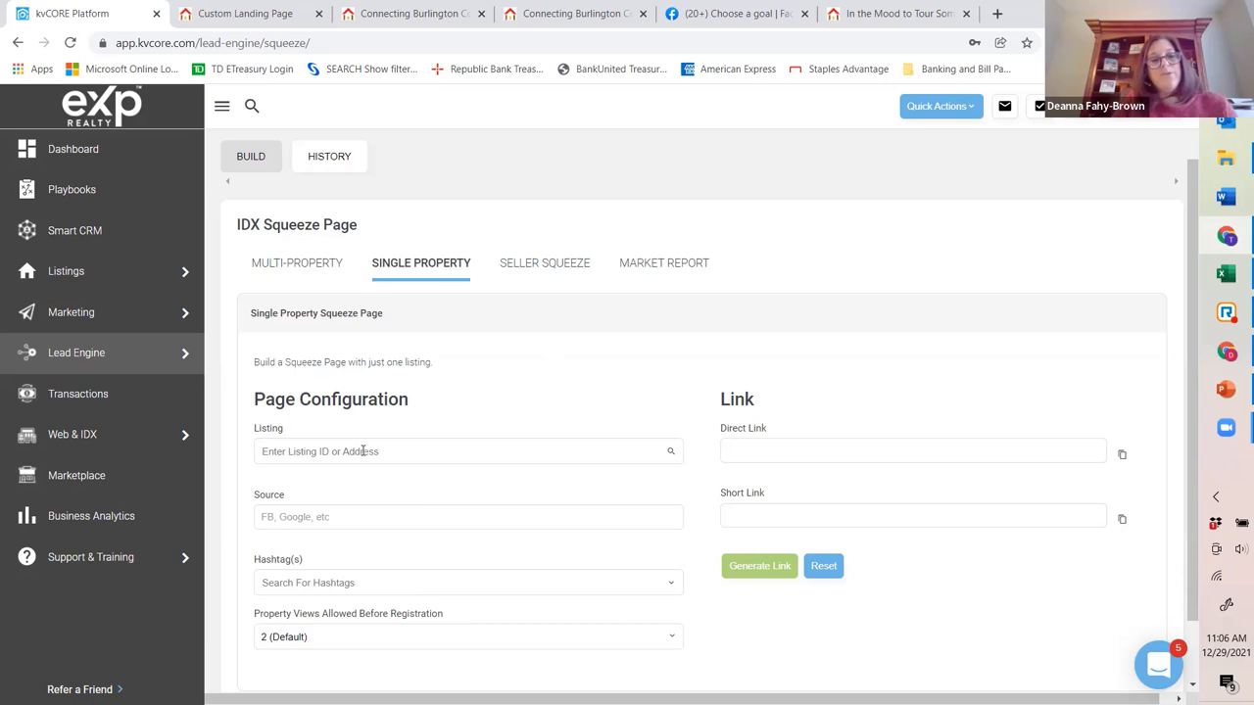
{"action": "left_click", "coordinate": [362, 451]}
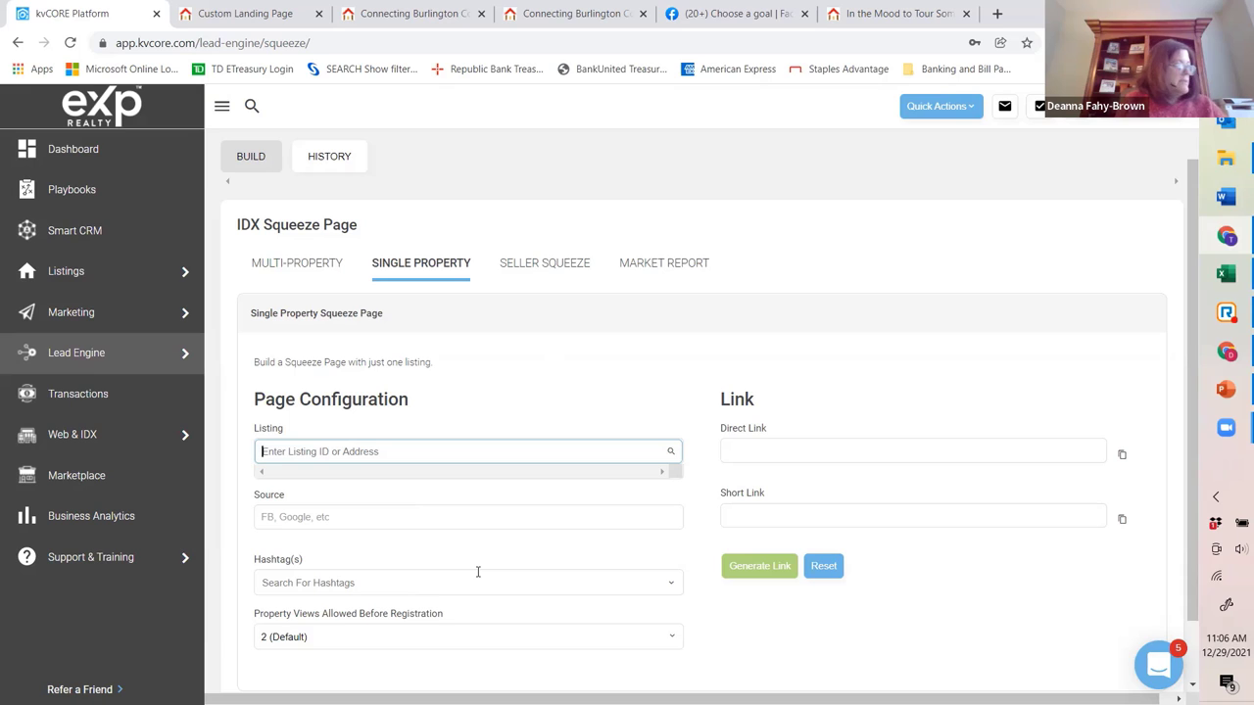
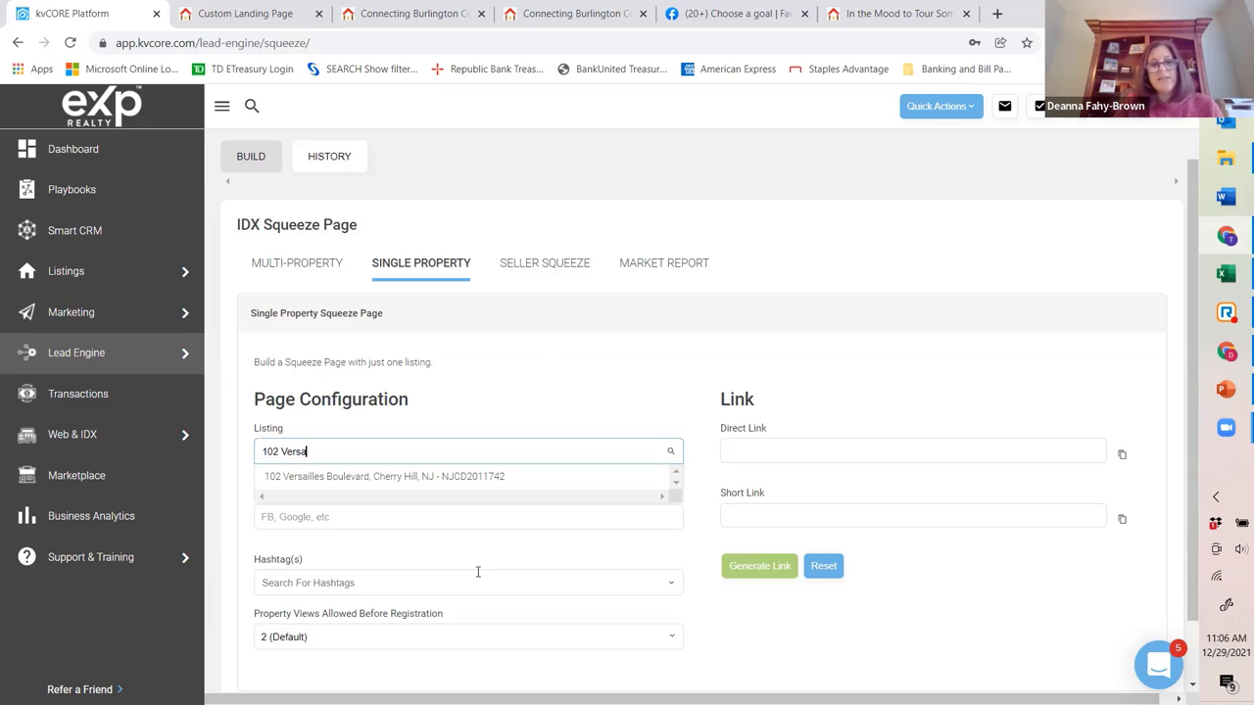
{"action": "left_click", "coordinate": [340, 479]}
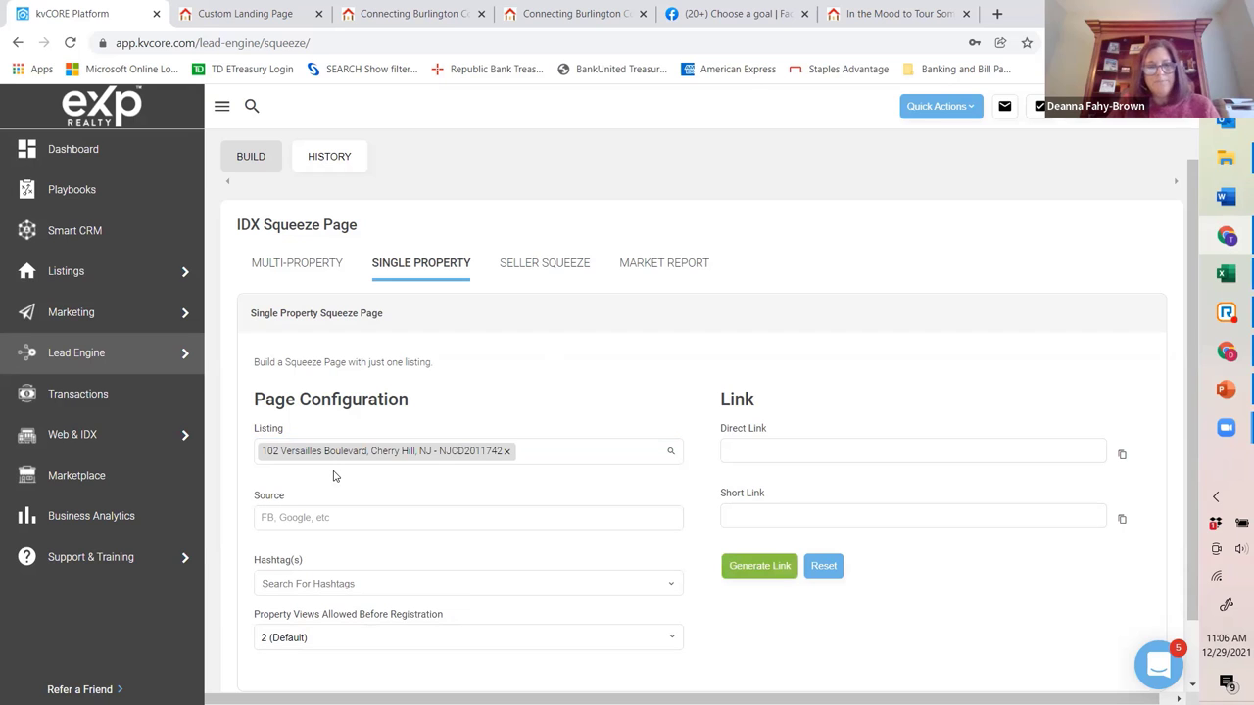
Step: Set the squeeze page Source to Facebook
{"action": "key", "text": "Tab"}
{"action": "scroll", "coordinate": [377, 464], "scroll_direction": "down", "scroll_amount": 1}
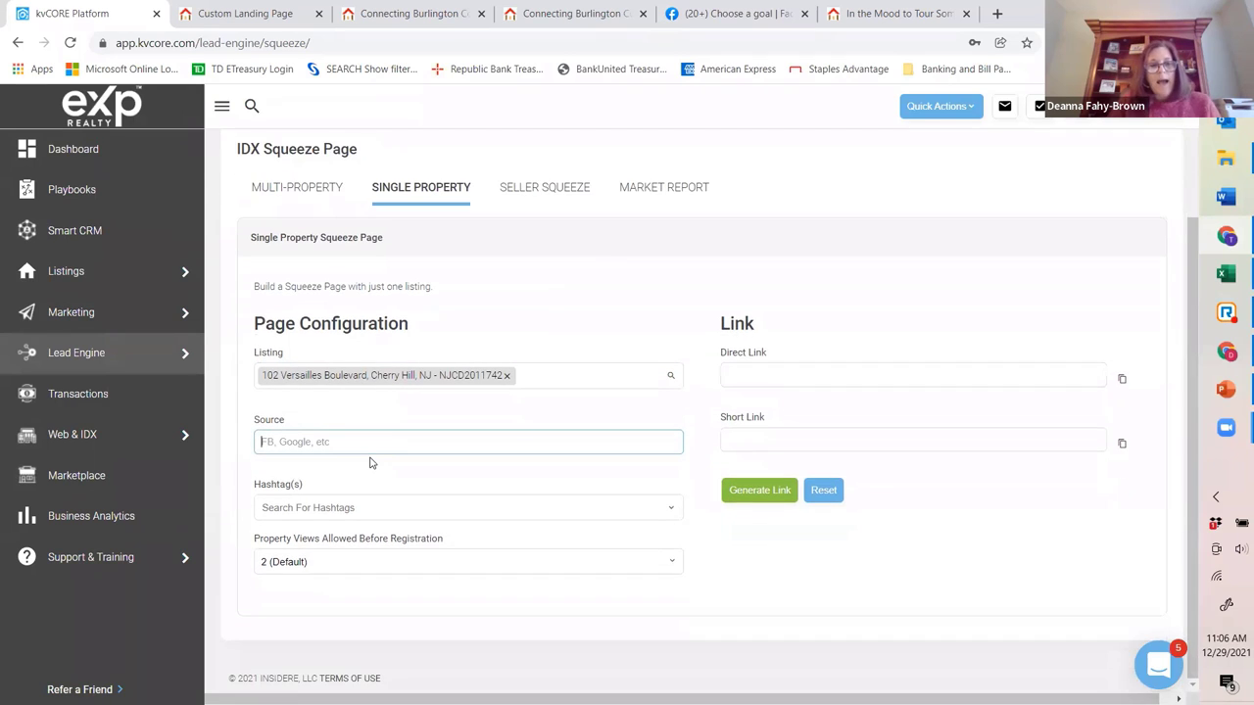
{"action": "type", "text": "F"}
{"action": "key", "text": "BackSpace"}
{"action": "key", "text": "BackSpace"}
{"action": "key", "text": "BackSpace"}
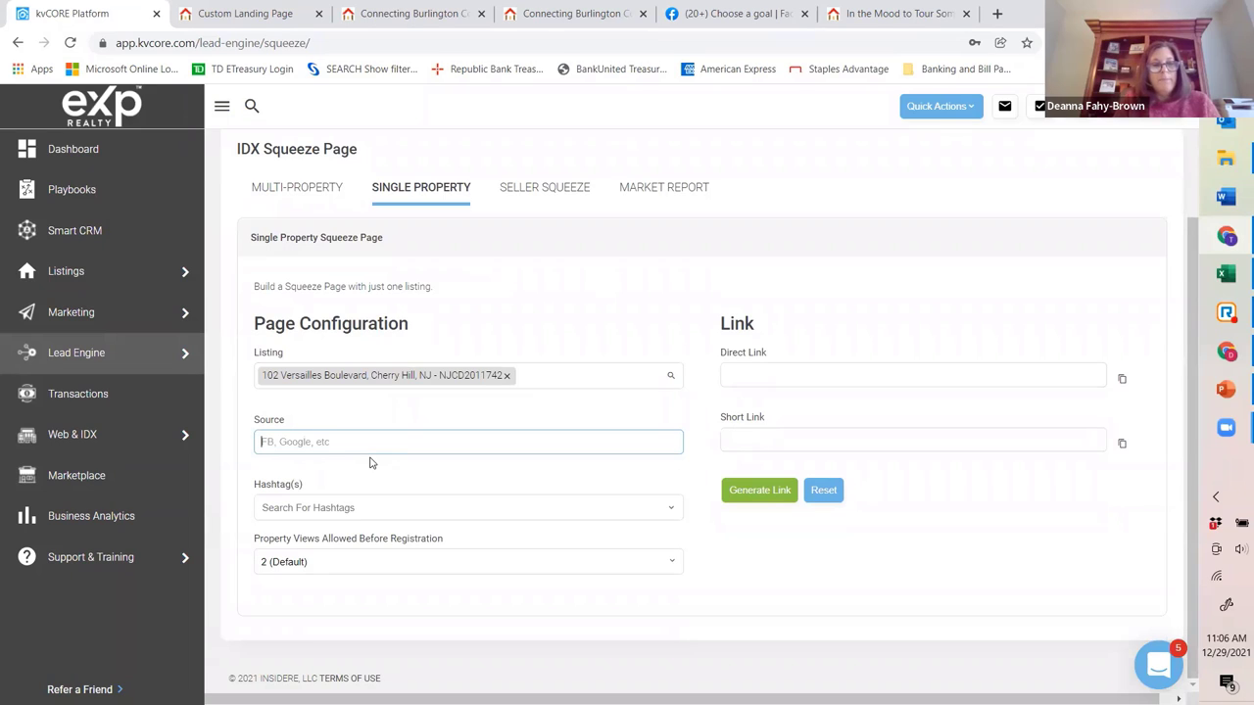
{"action": "type", "text": "Facebook"}
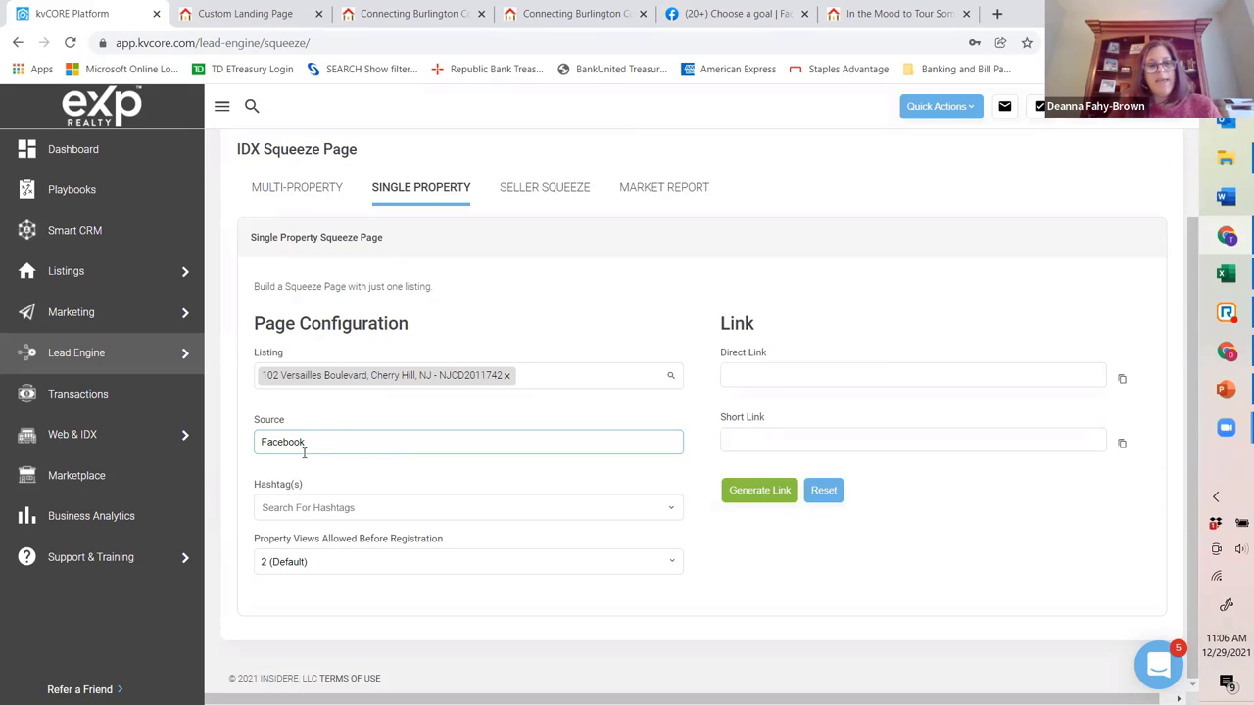
{"action": "left_click", "coordinate": [318, 506]}
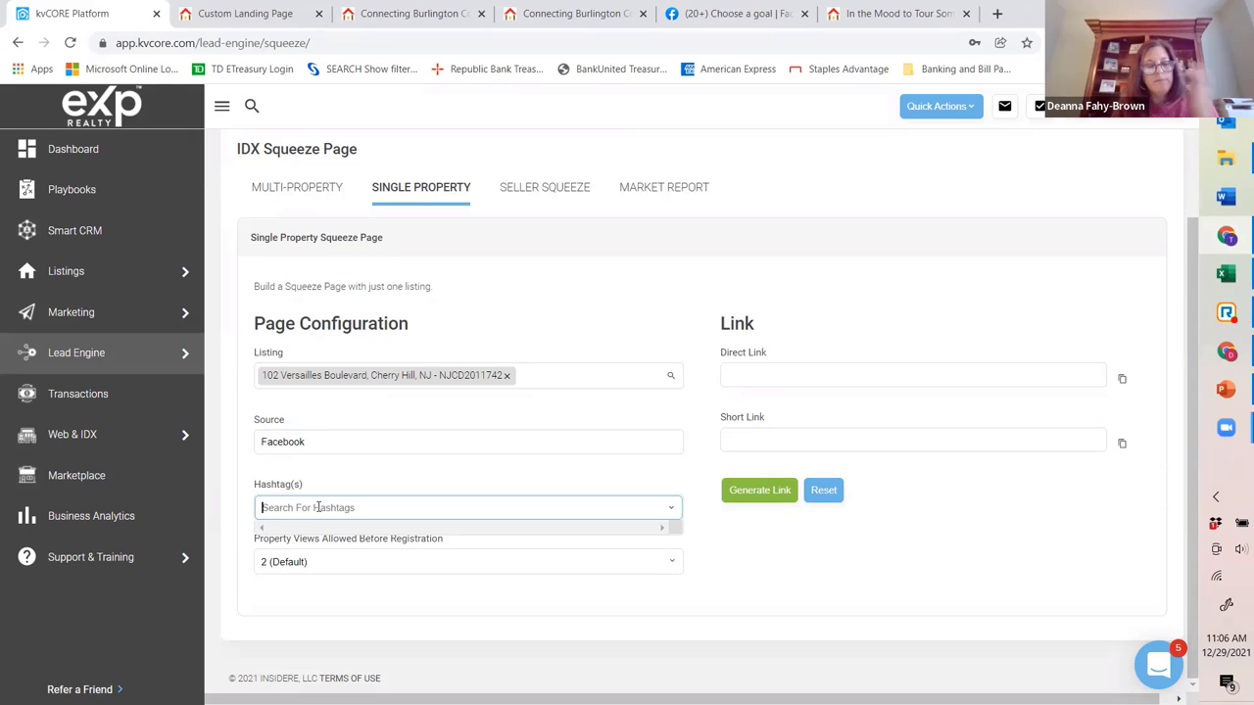
{"action": "type", "text": "#"}
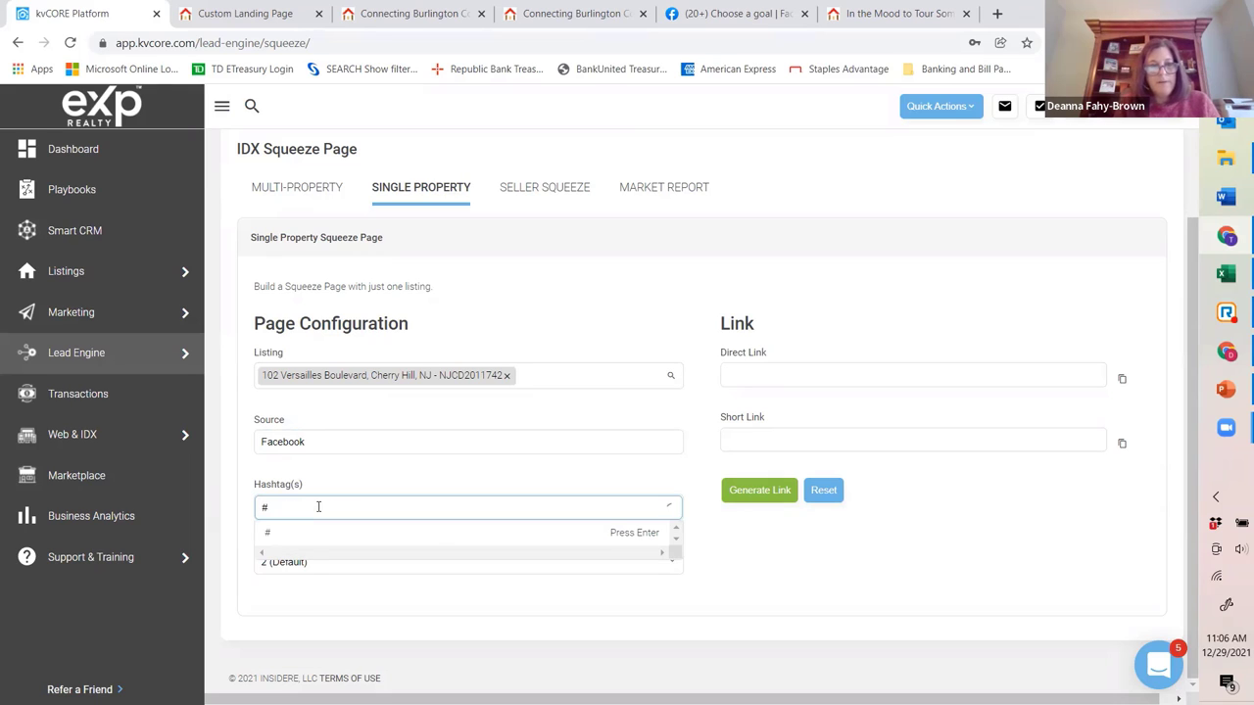
{"action": "key", "text": "BackSpace"}
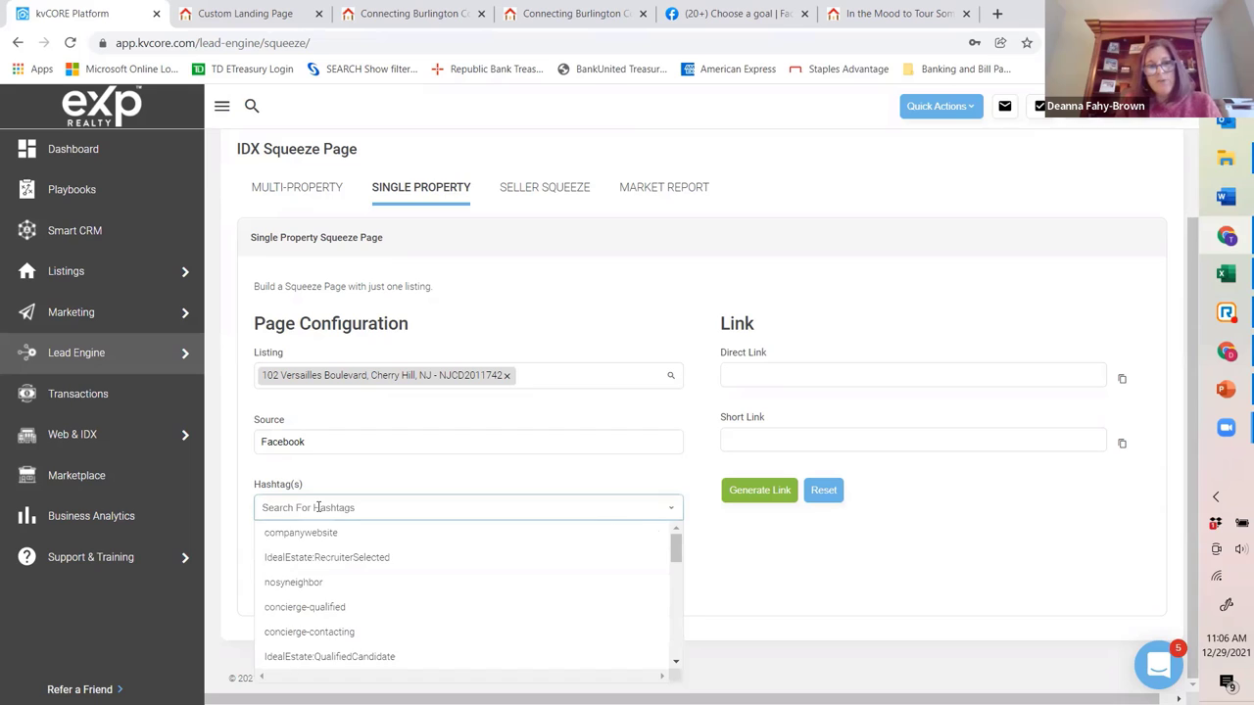
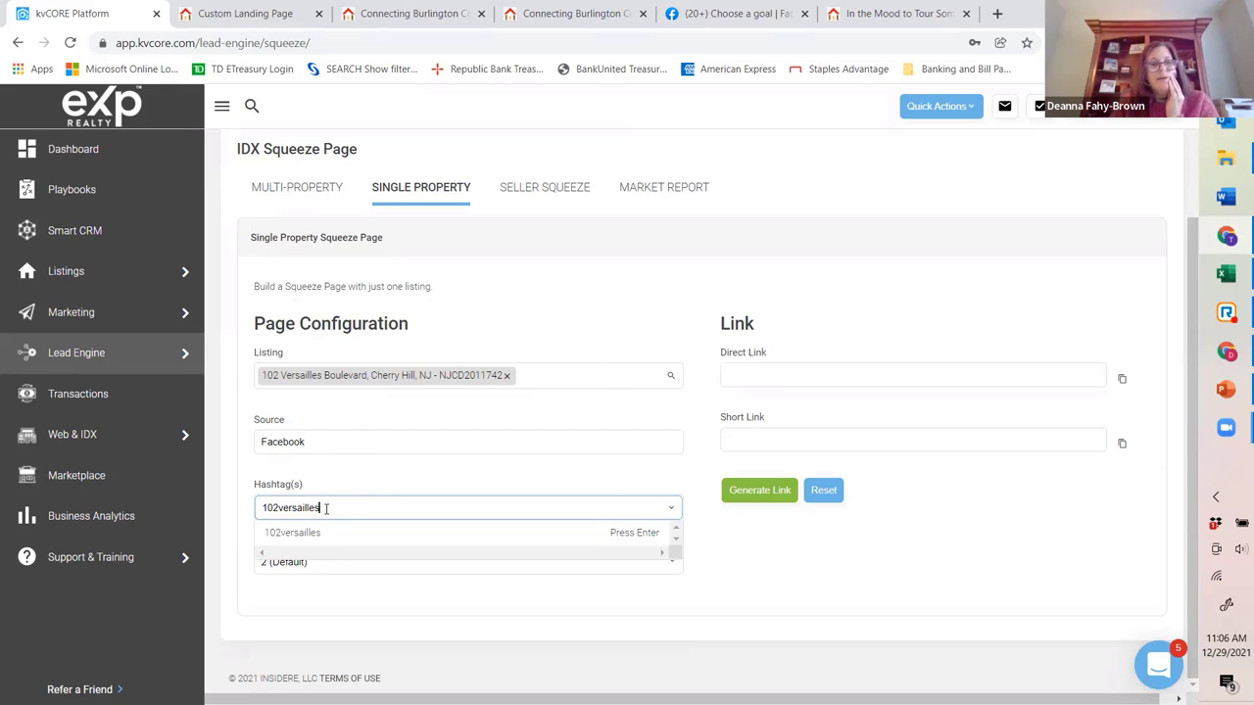
{"action": "left_click_drag", "start_coordinate": [324, 507], "coordinate": [235, 507]}
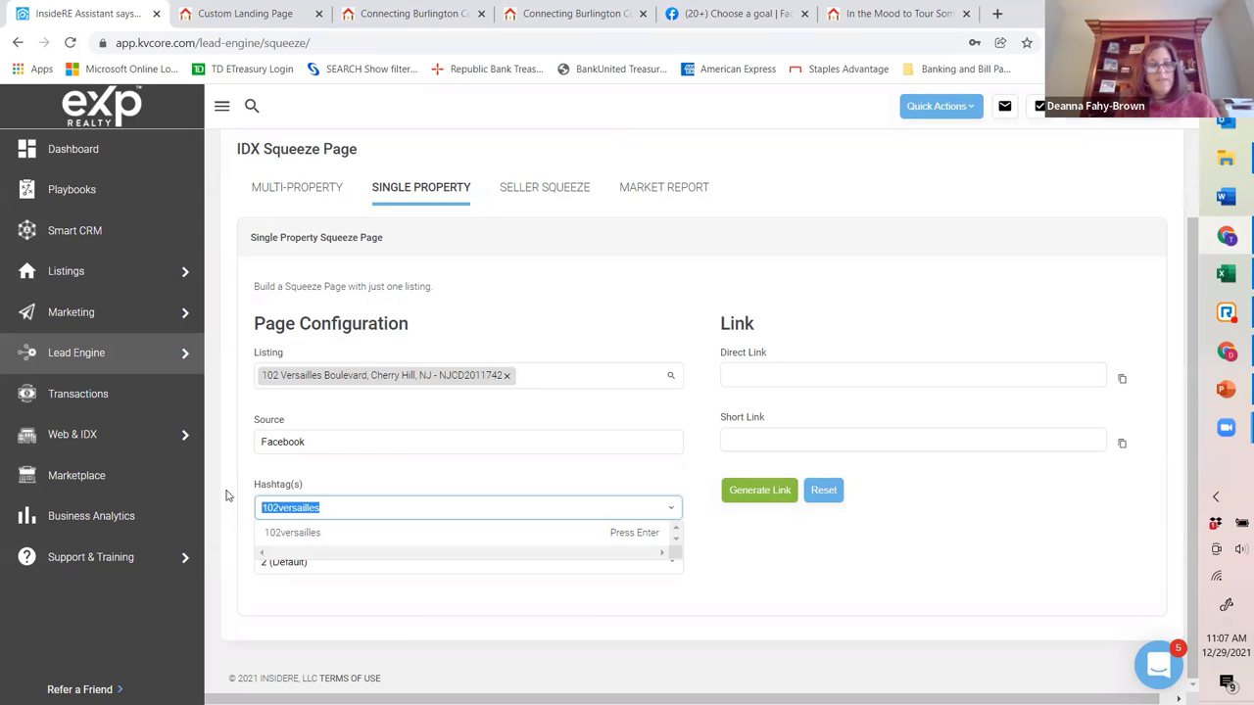
{"action": "type", "text": "weekl"}
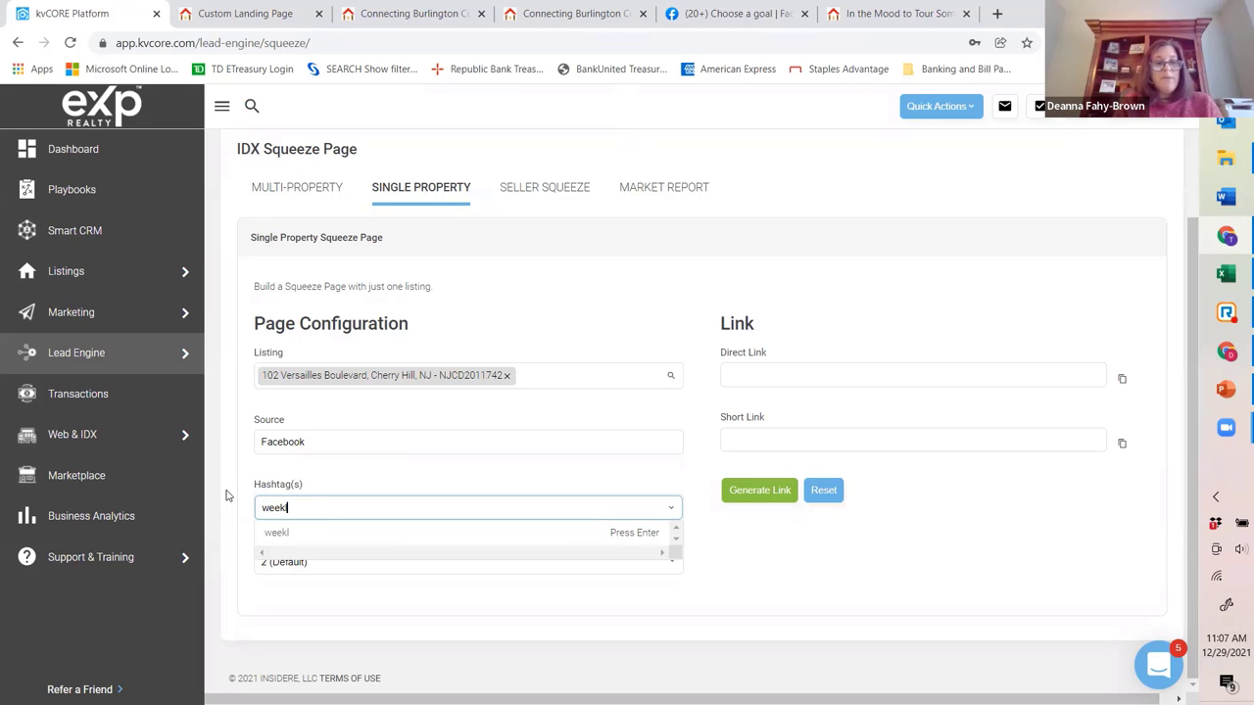
{"action": "type", "text": "ysqueeze"}
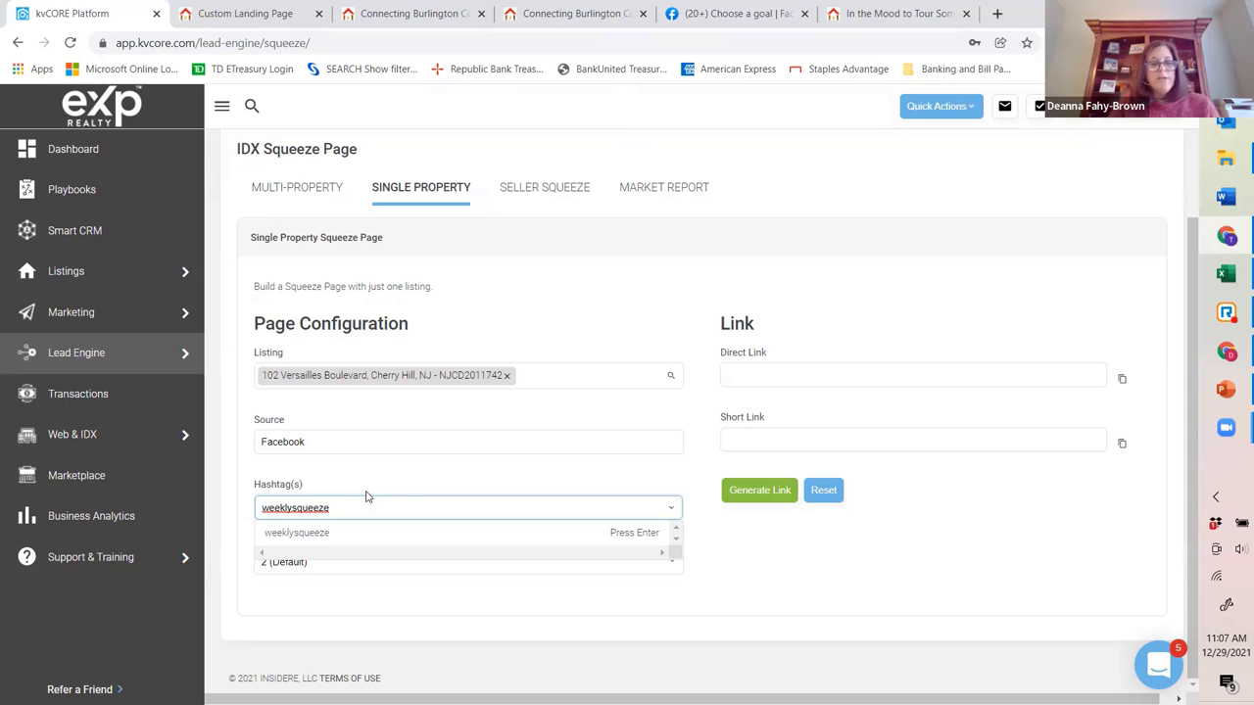
{"action": "left_click", "coordinate": [319, 534]}
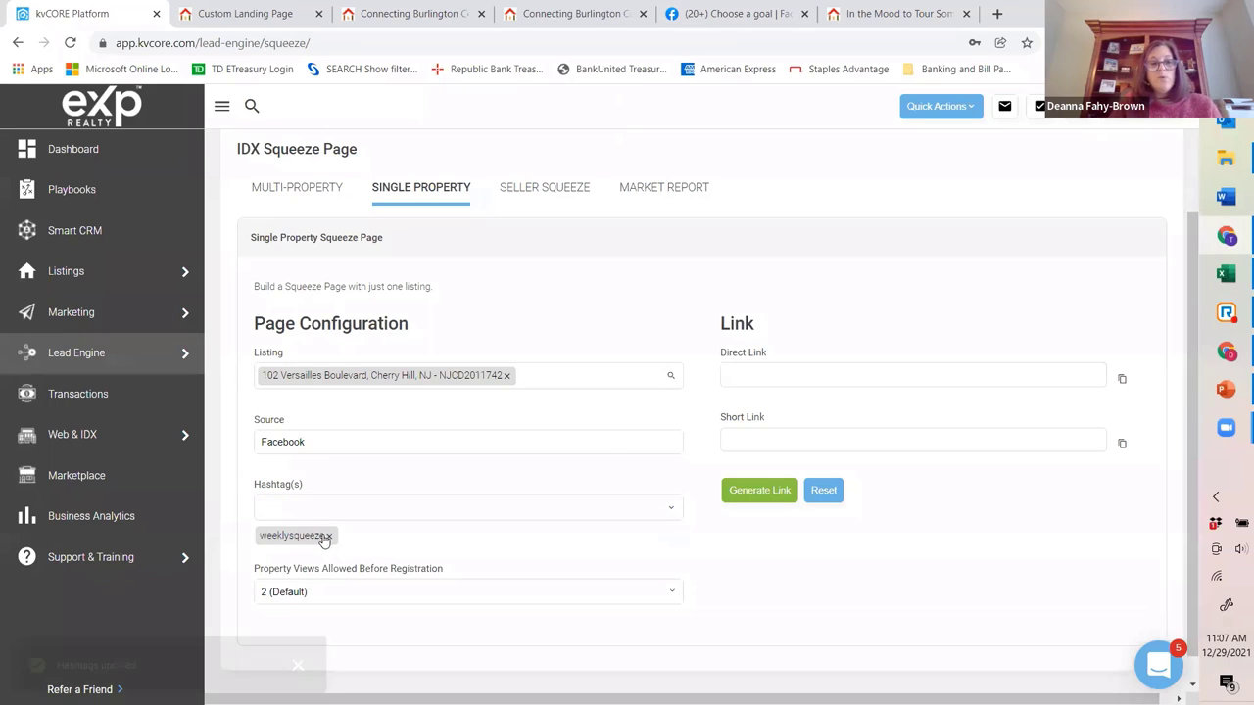
{"action": "scroll", "coordinate": [446, 500], "scroll_direction": "down", "scroll_amount": 1}
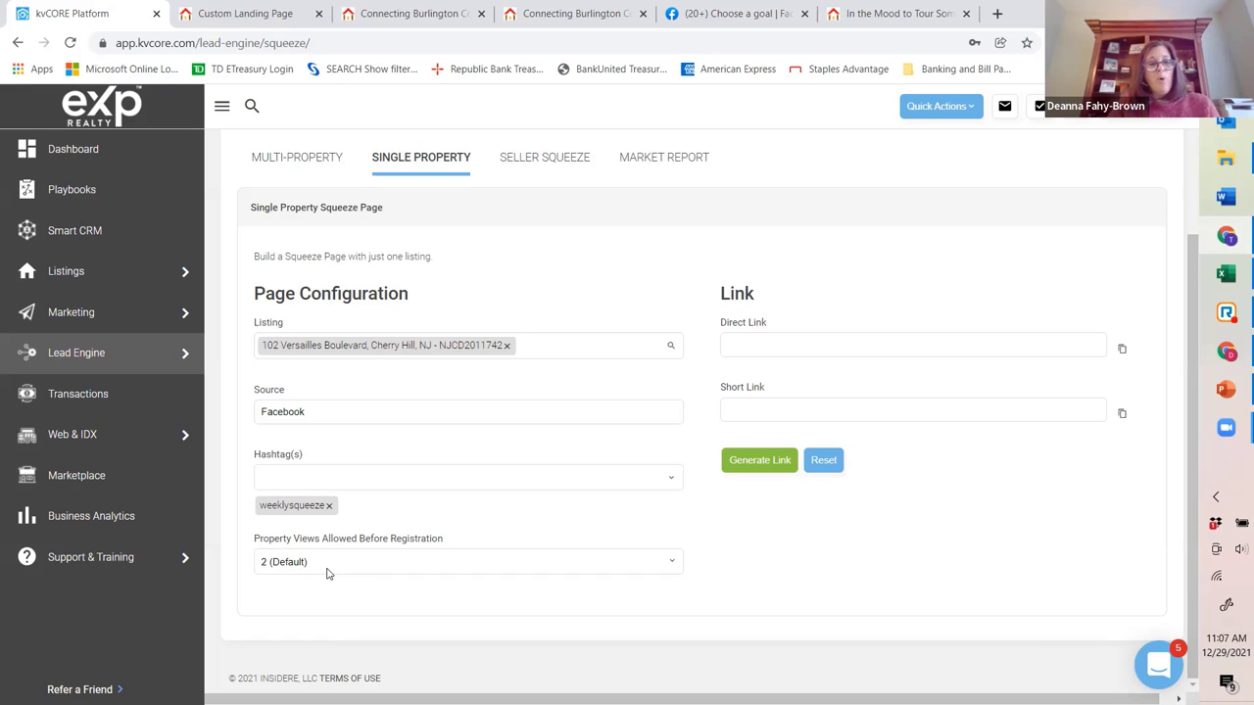
Step: Keep 2 (Default) property views and generate the direct and myre.io short links
{"action": "left_click", "coordinate": [325, 571]}
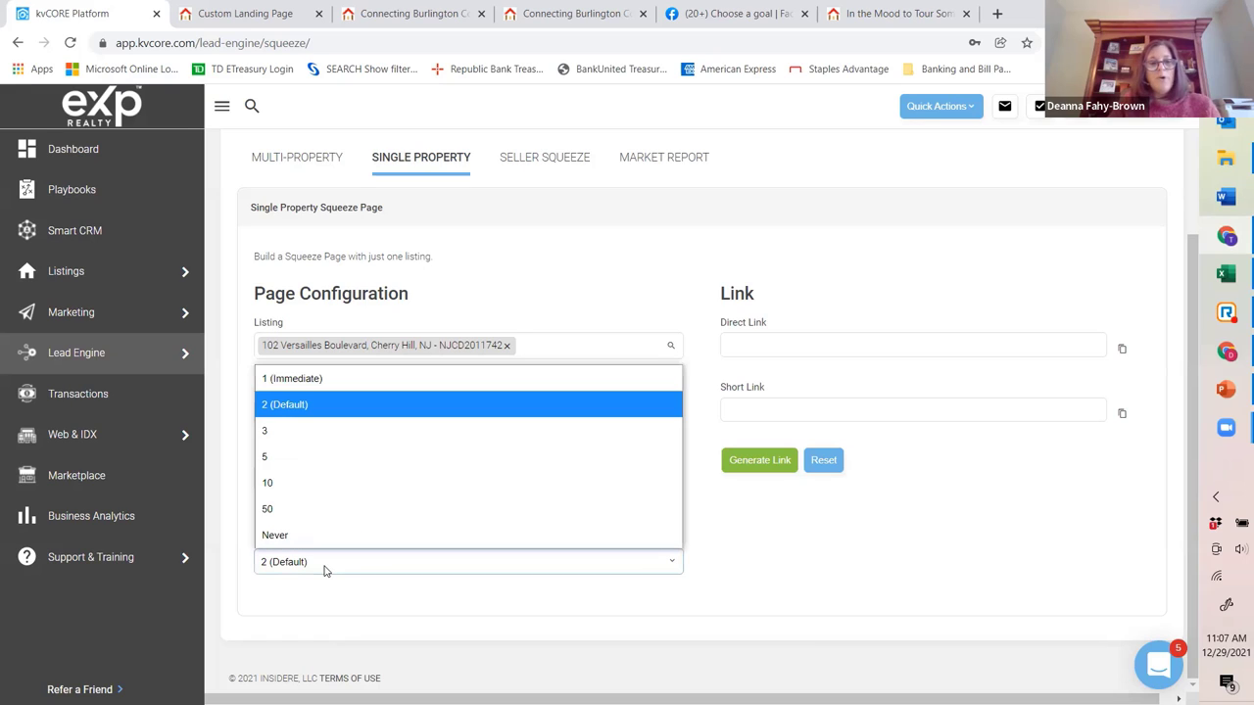
{"action": "left_click", "coordinate": [326, 571]}
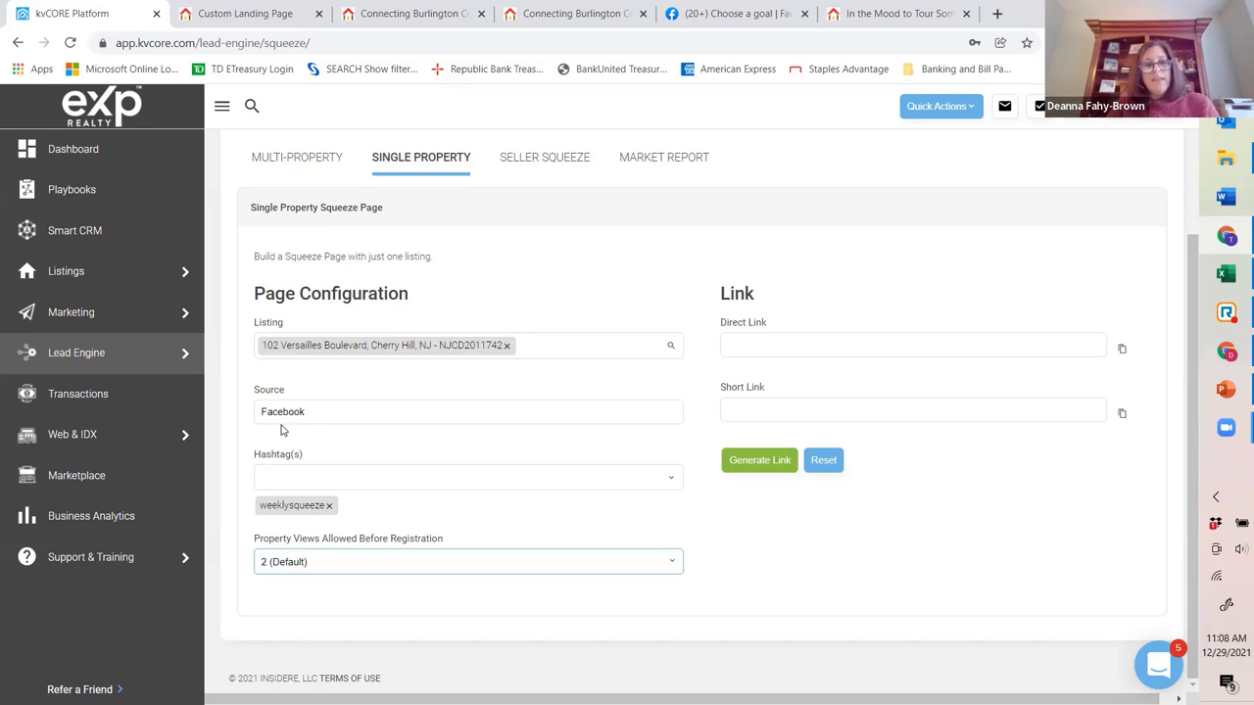
{"action": "left_click", "coordinate": [760, 468]}
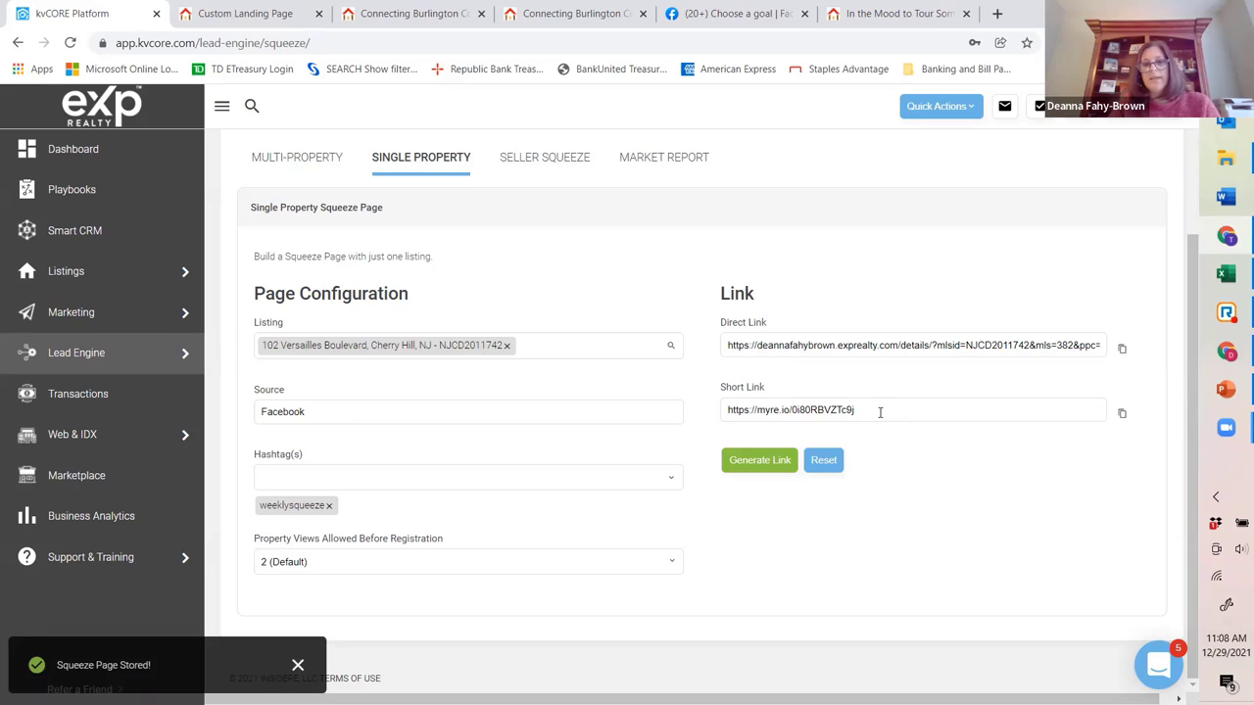
{"action": "left_click_drag", "start_coordinate": [880, 413], "coordinate": [726, 409]}
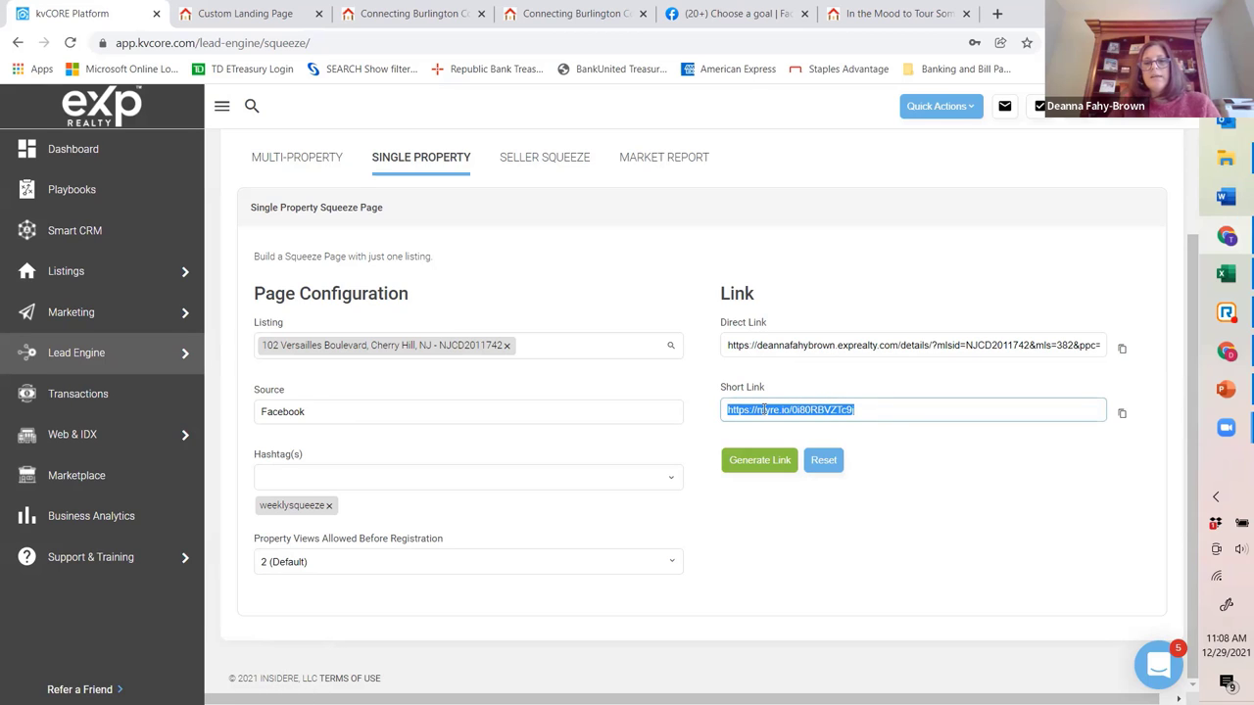
Step: Copy the myre.io short link and open a new blank browser tab
{"action": "right_click", "coordinate": [763, 409]}
{"action": "left_click", "coordinate": [795, 473]}
{"action": "left_click", "coordinate": [997, 14]}
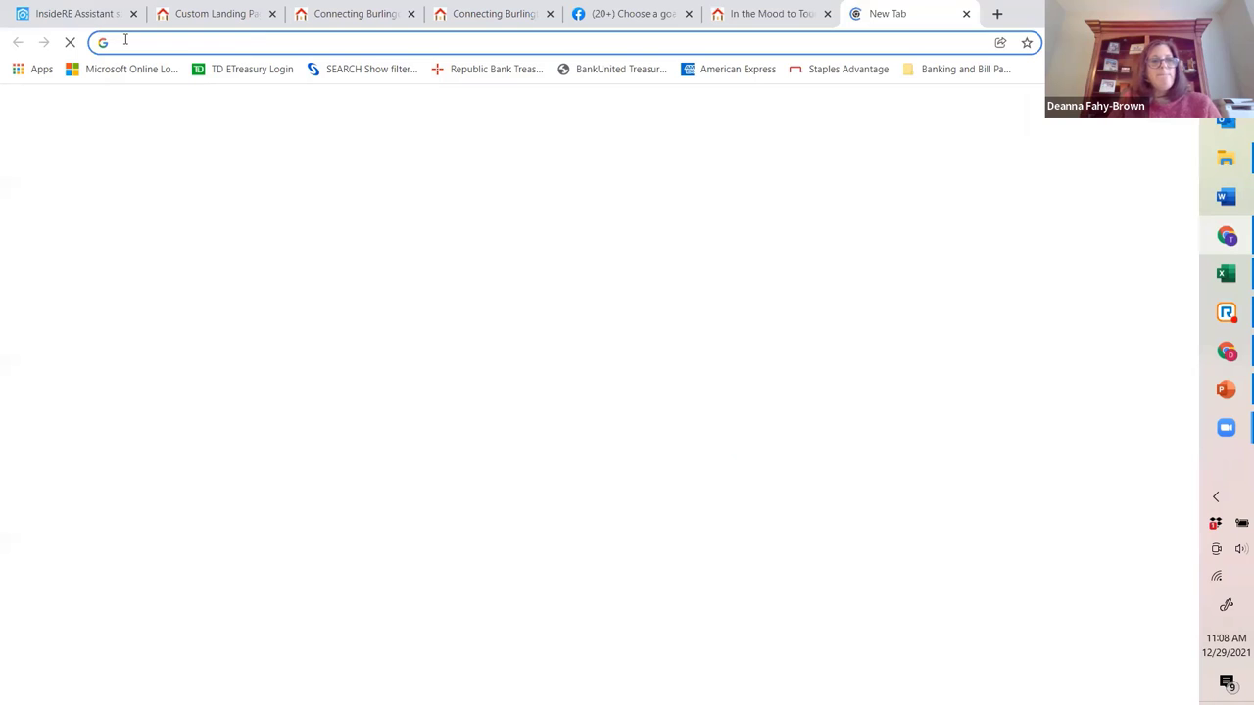
{"action": "key", "text": "ctrl+v"}
{"action": "key", "text": "Return"}
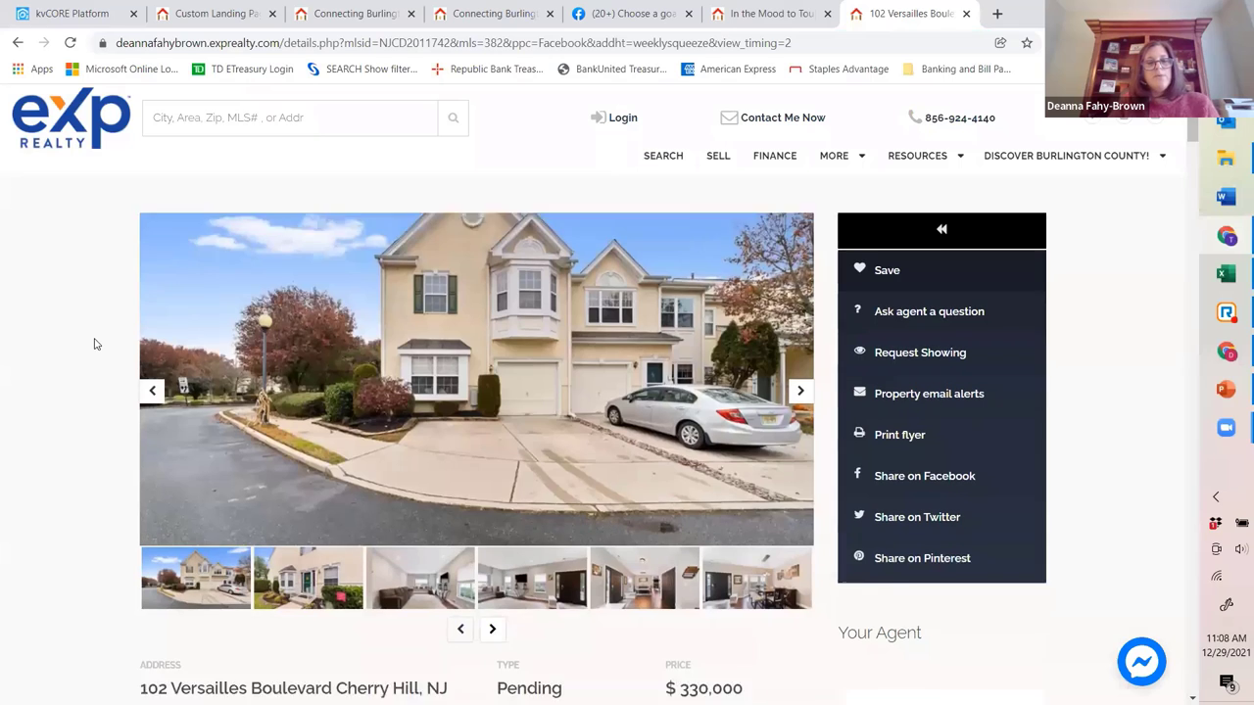
{"action": "scroll", "coordinate": [95, 344], "scroll_direction": "down", "scroll_amount": 2}
{"action": "scroll", "coordinate": [95, 344], "scroll_direction": "down", "scroll_amount": 2}
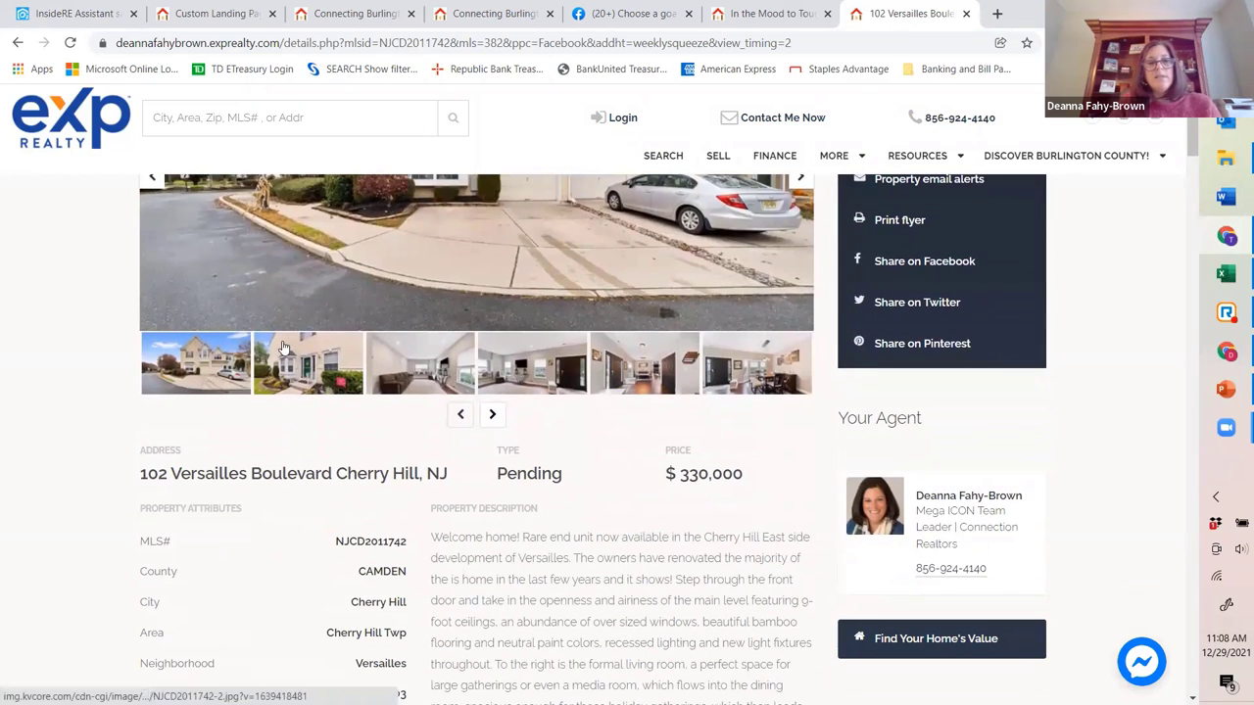
{"action": "scroll", "coordinate": [281, 341], "scroll_direction": "up", "scroll_amount": 4}
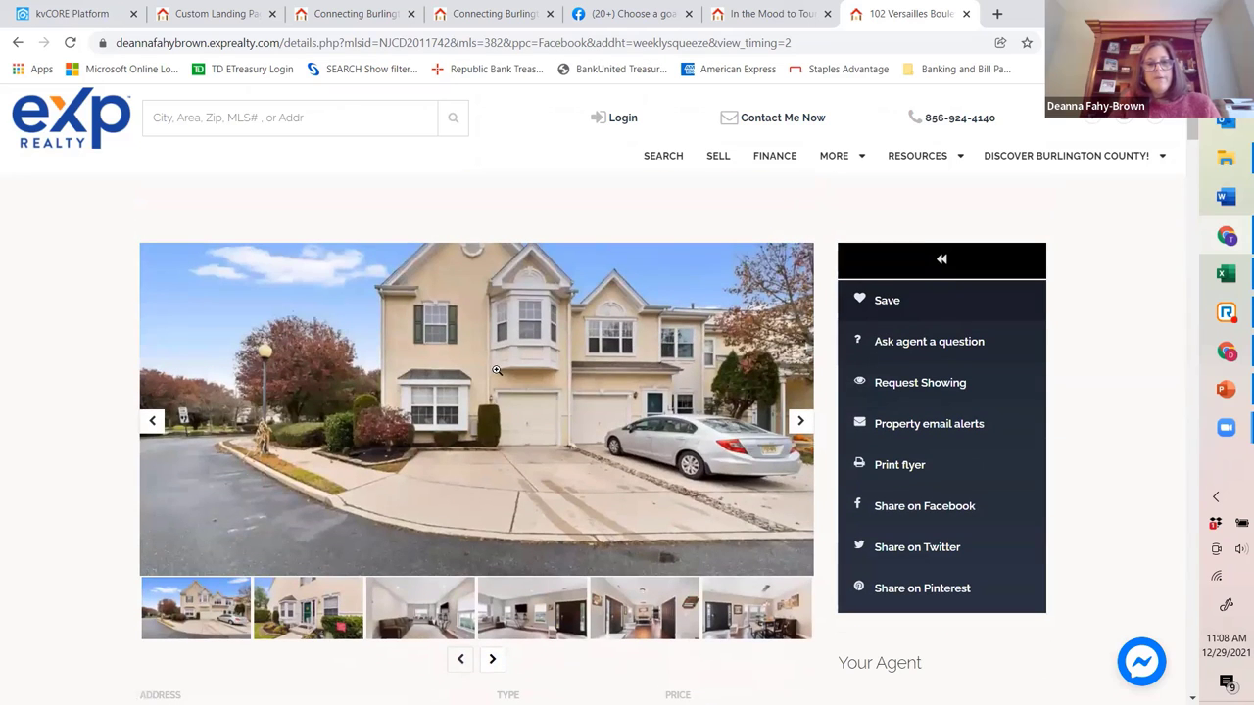
{"action": "scroll", "coordinate": [691, 412], "scroll_direction": "down", "scroll_amount": 1}
{"action": "scroll", "coordinate": [691, 411], "scroll_direction": "down", "scroll_amount": 5}
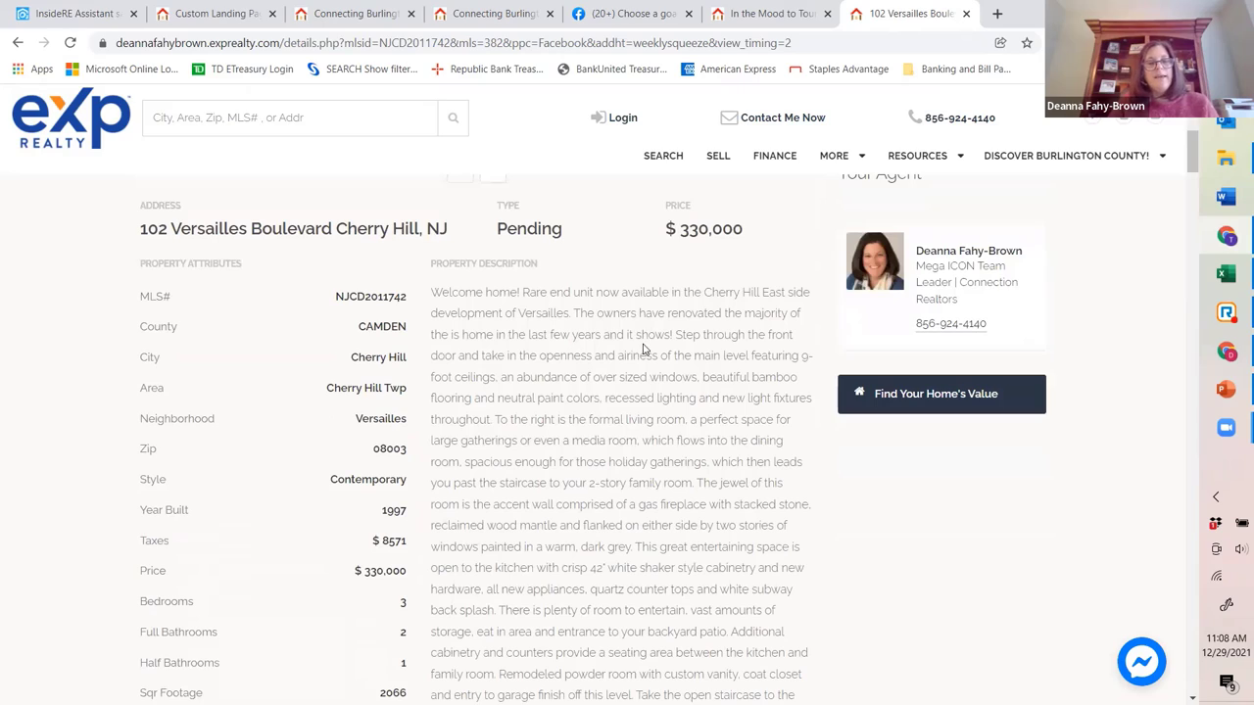
{"action": "scroll", "coordinate": [639, 350], "scroll_direction": "down", "scroll_amount": 1}
{"action": "scroll", "coordinate": [637, 350], "scroll_direction": "down", "scroll_amount": 12}
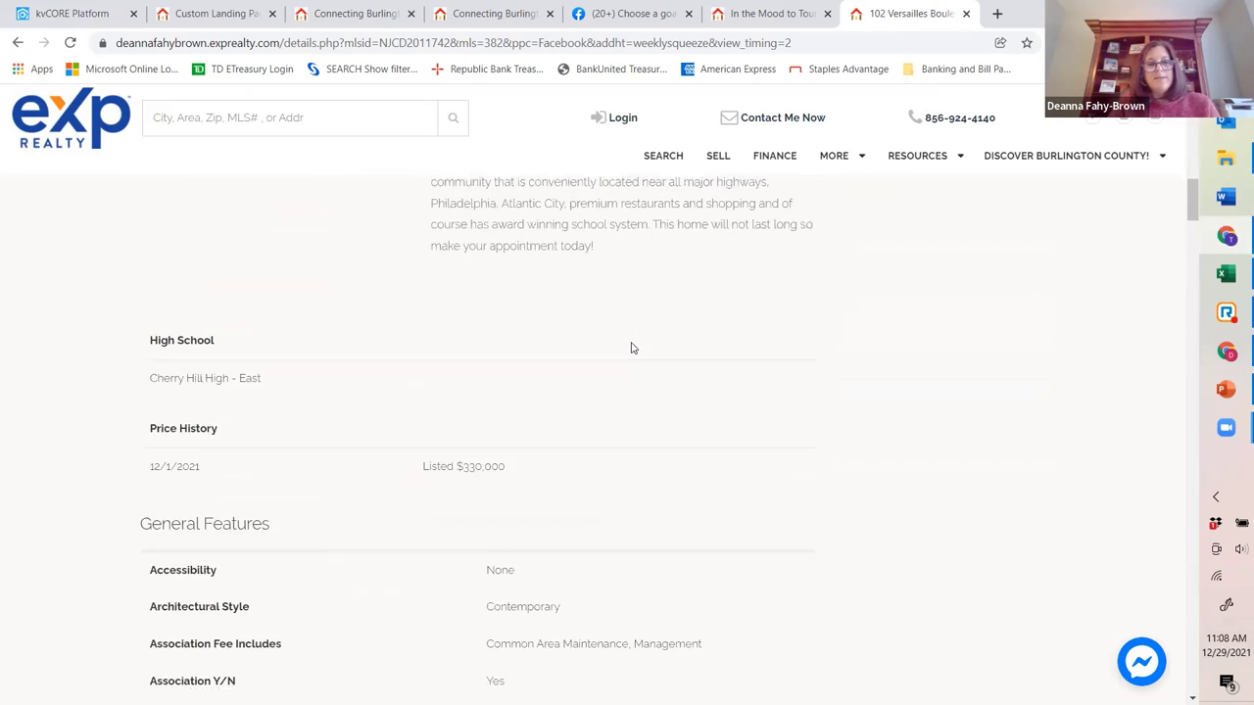
{"action": "scroll", "coordinate": [641, 347], "scroll_direction": "down", "scroll_amount": 3}
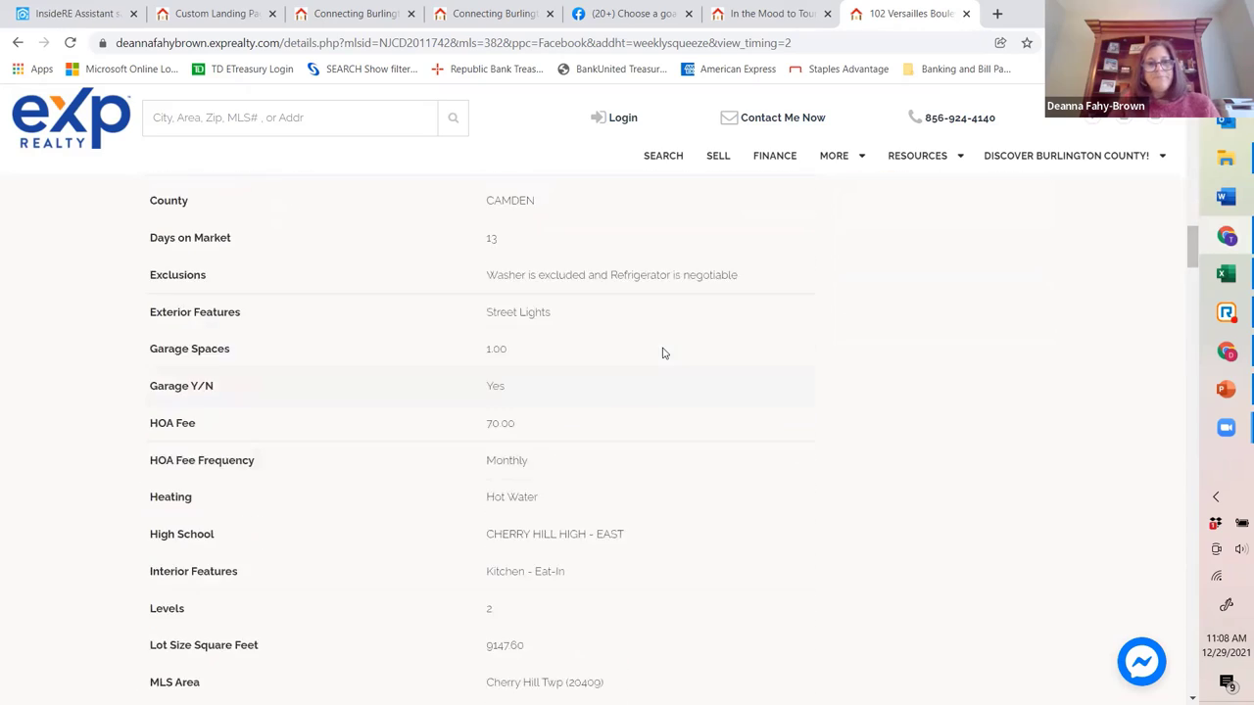
{"action": "scroll", "coordinate": [663, 355], "scroll_direction": "up", "scroll_amount": 10}
{"action": "scroll", "coordinate": [673, 301], "scroll_direction": "up", "scroll_amount": 3}
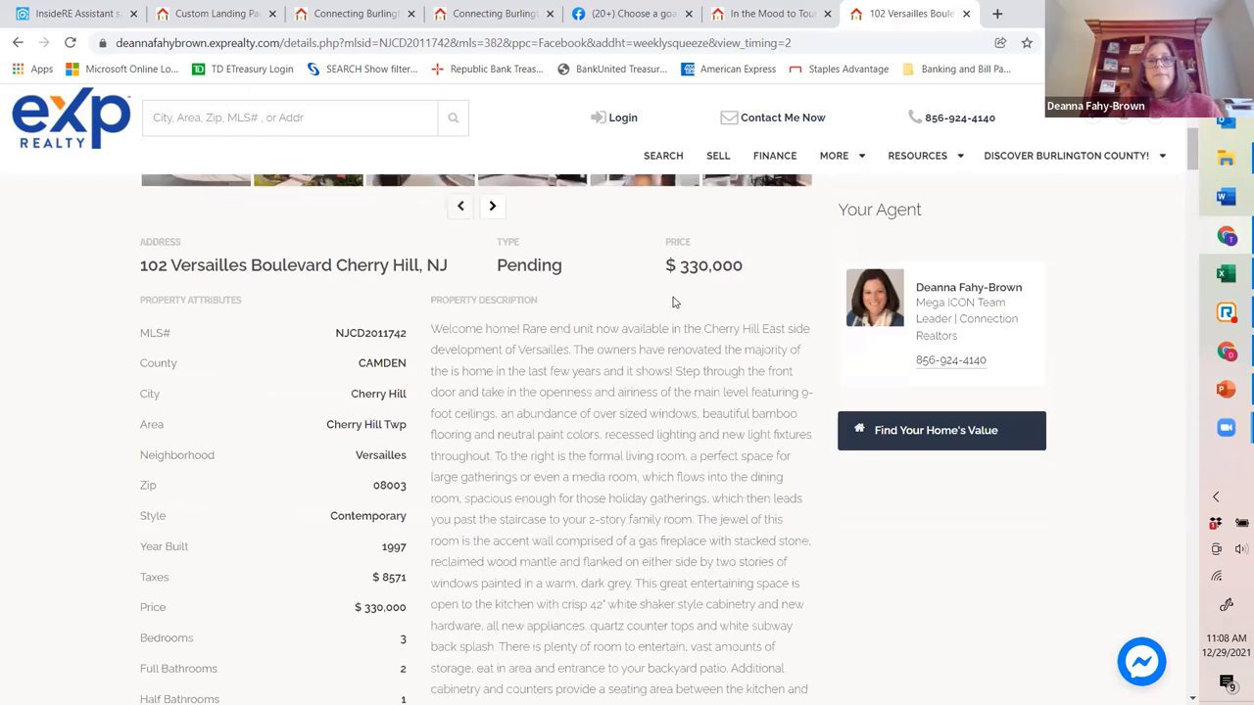
{"action": "left_click", "coordinate": [635, 14]}
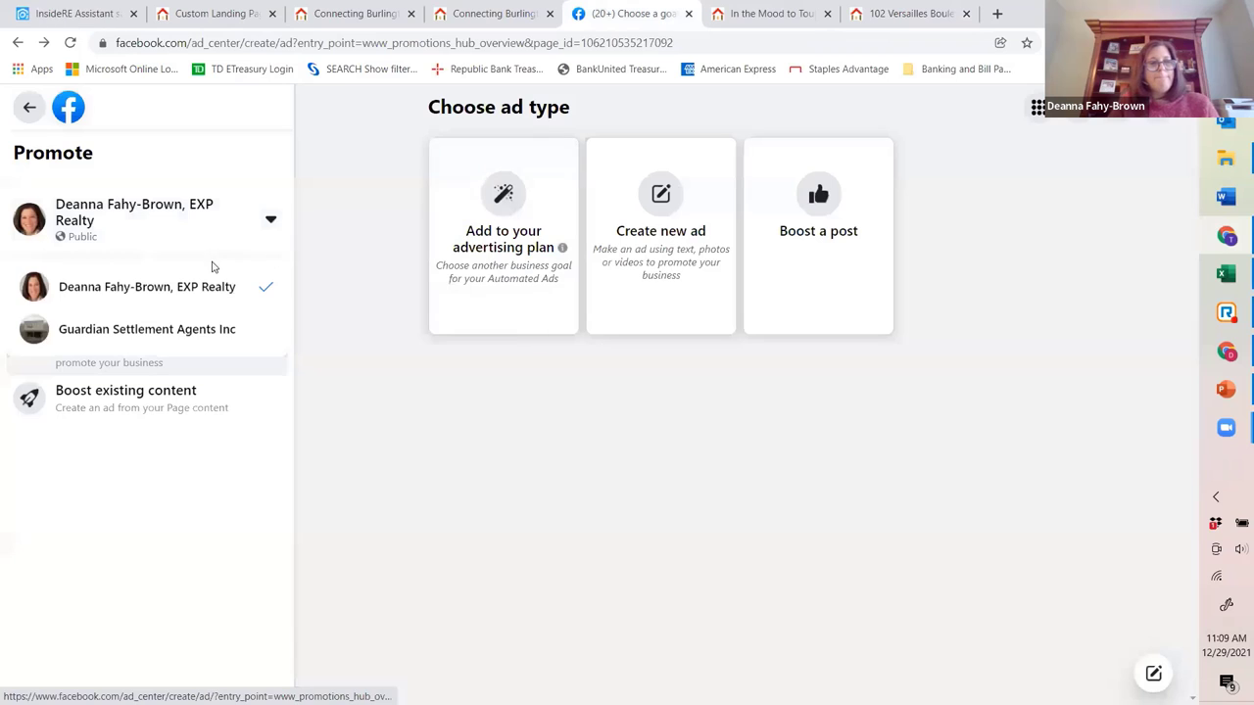
Step: Close the page chooser and open the EXP Realty business Page from the home feed
{"action": "left_click", "coordinate": [132, 297]}
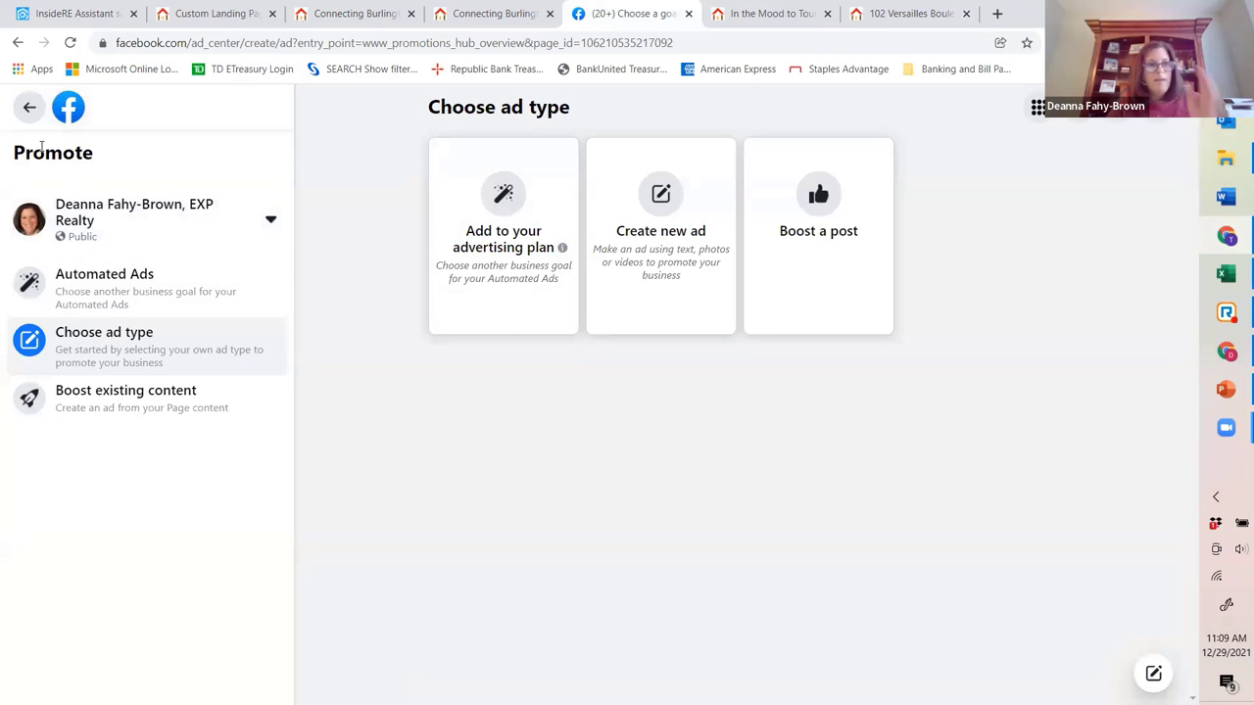
{"action": "left_click", "coordinate": [58, 121]}
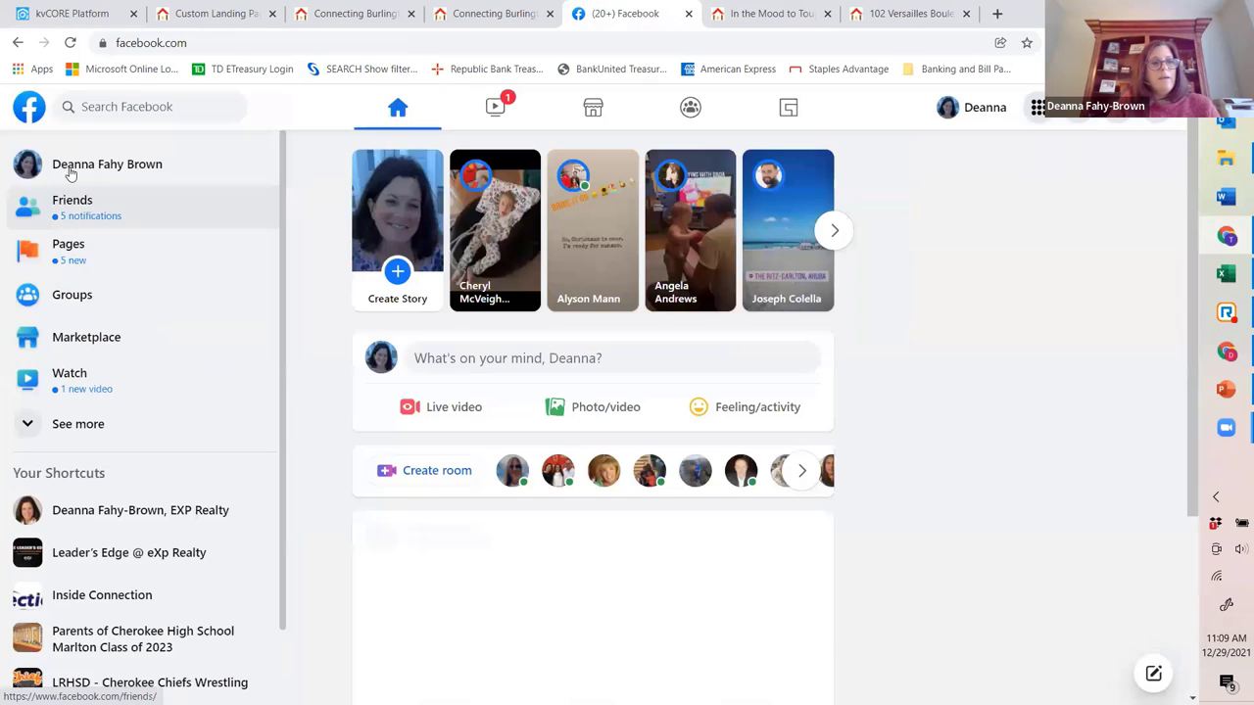
{"action": "left_click", "coordinate": [121, 519]}
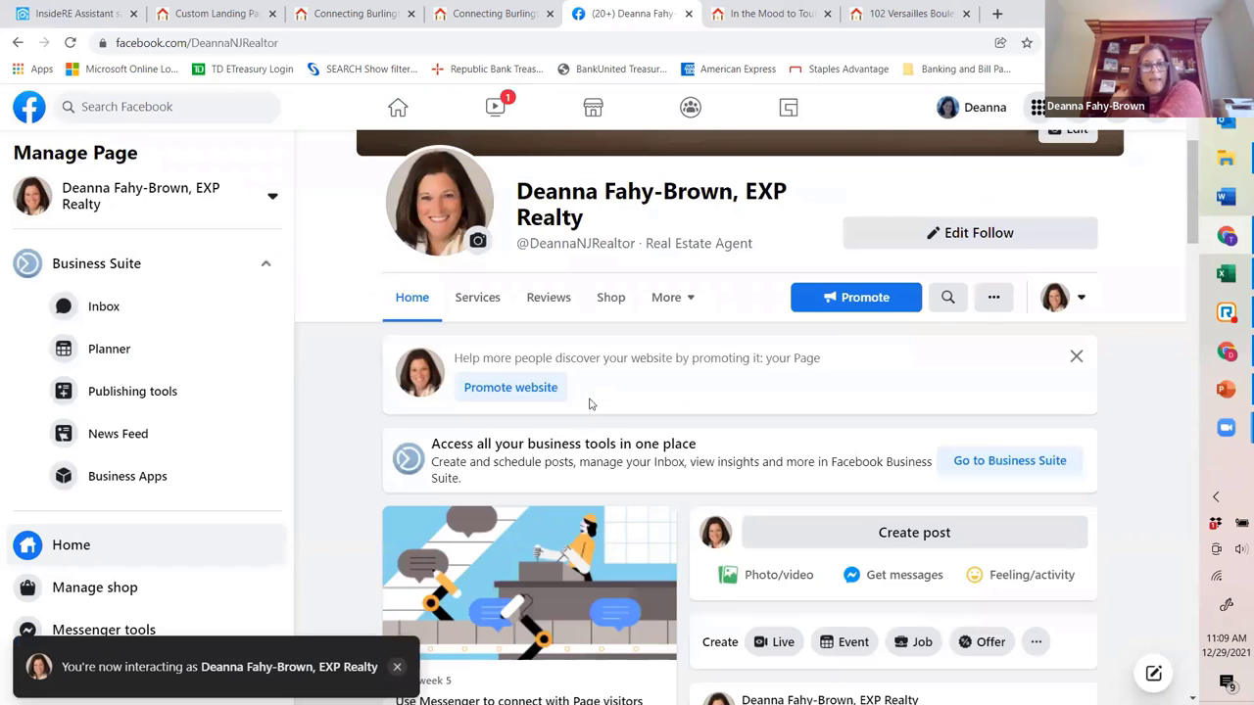
{"action": "scroll", "coordinate": [912, 548], "scroll_direction": "down", "scroll_amount": 1}
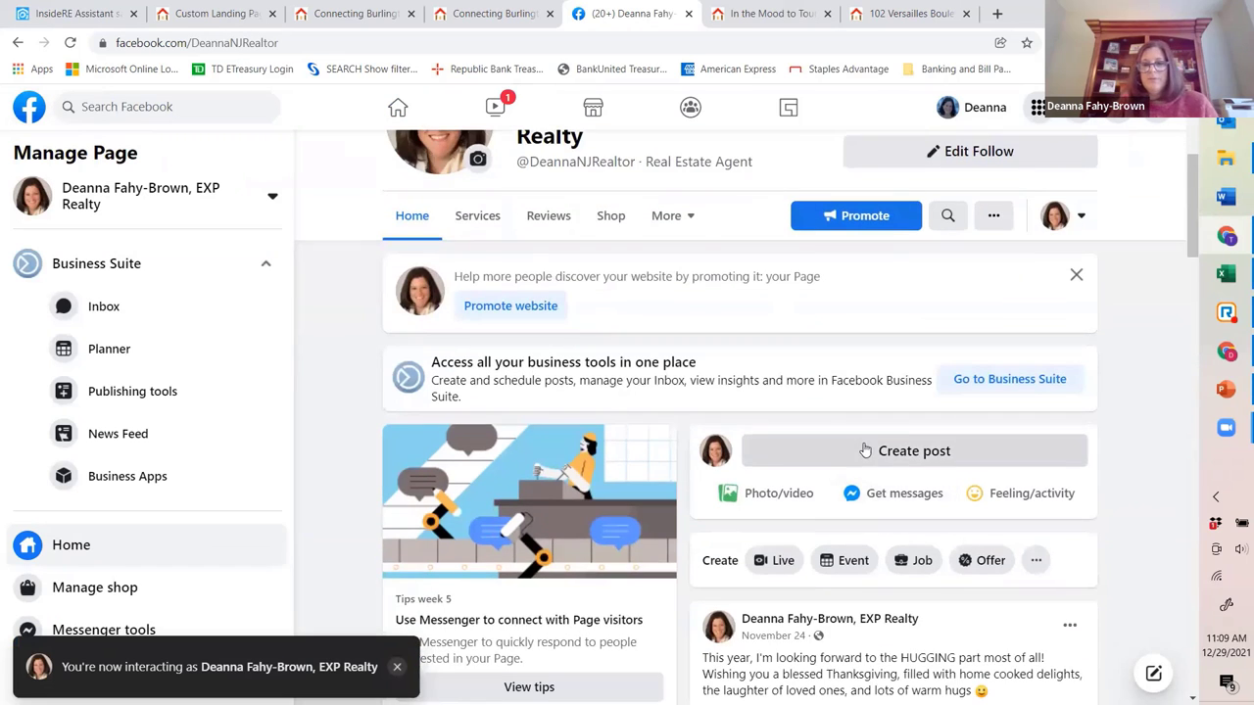
Step: Start a Page post reading 'Check out this awesome listing in Cherry Hill!'
{"action": "left_click", "coordinate": [892, 450]}
{"action": "type", "text": "Check i"}
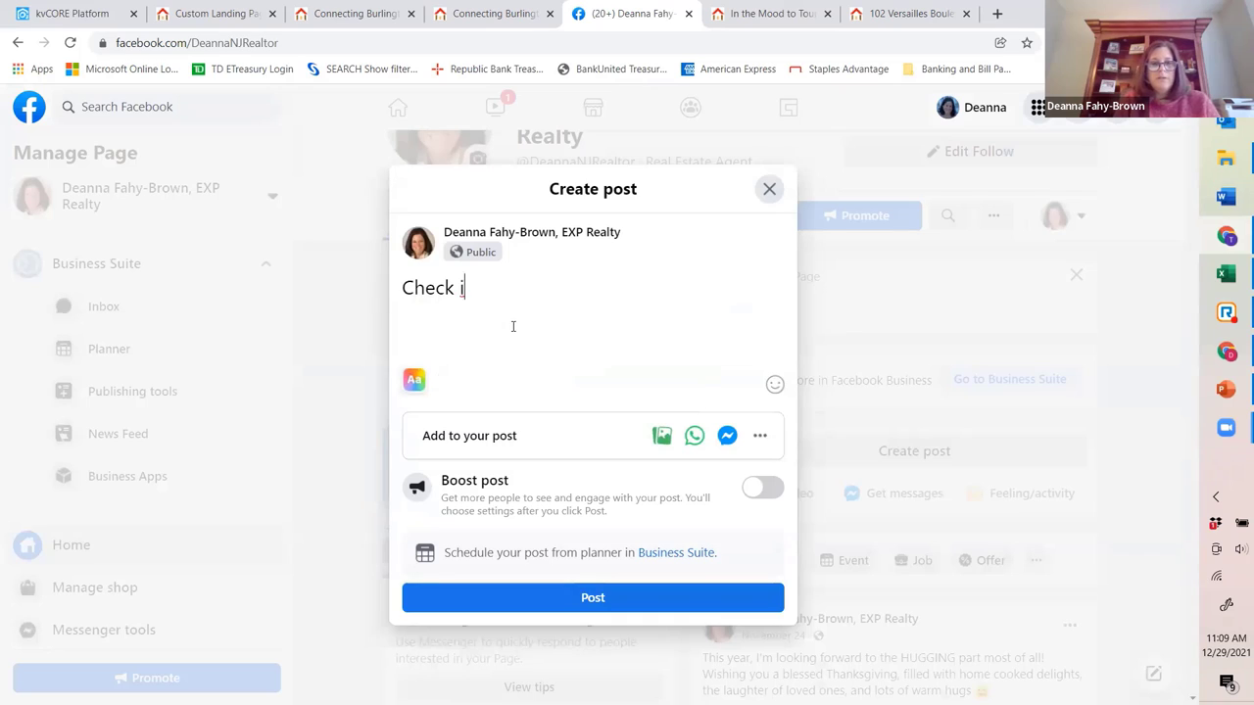
{"action": "key", "text": "BackSpace"}
{"action": "type", "text": "out this aswe"}
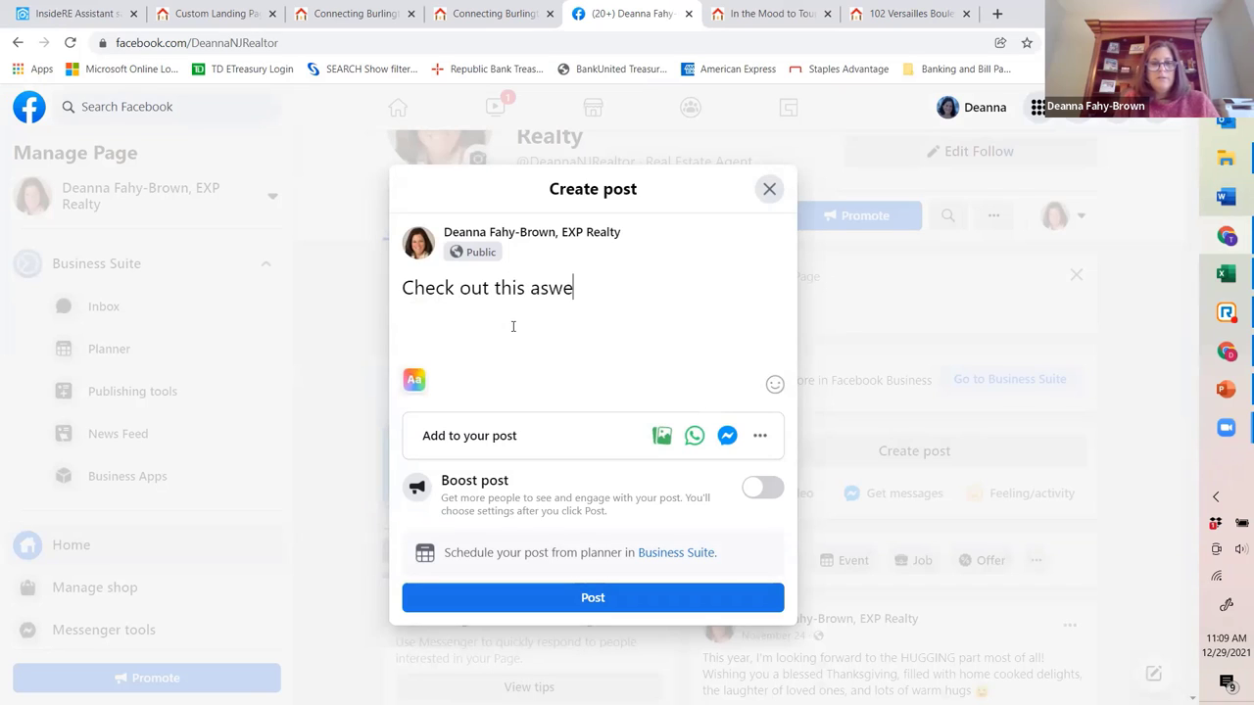
{"action": "key", "text": "BackSpace"}
{"action": "key", "text": "BackSpace"}
{"action": "key", "text": "BackSpace"}
{"action": "type", "text": "wesome lis"}
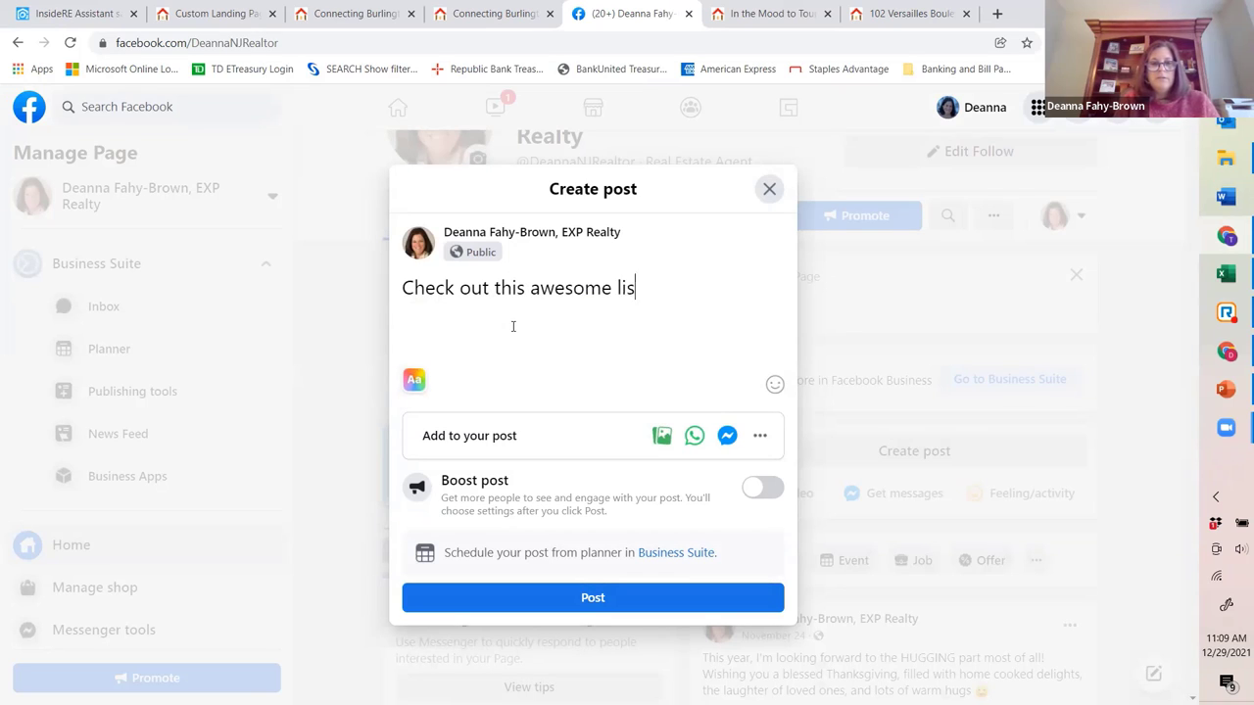
{"action": "type", "text": "ting in Cherry Hill!"}
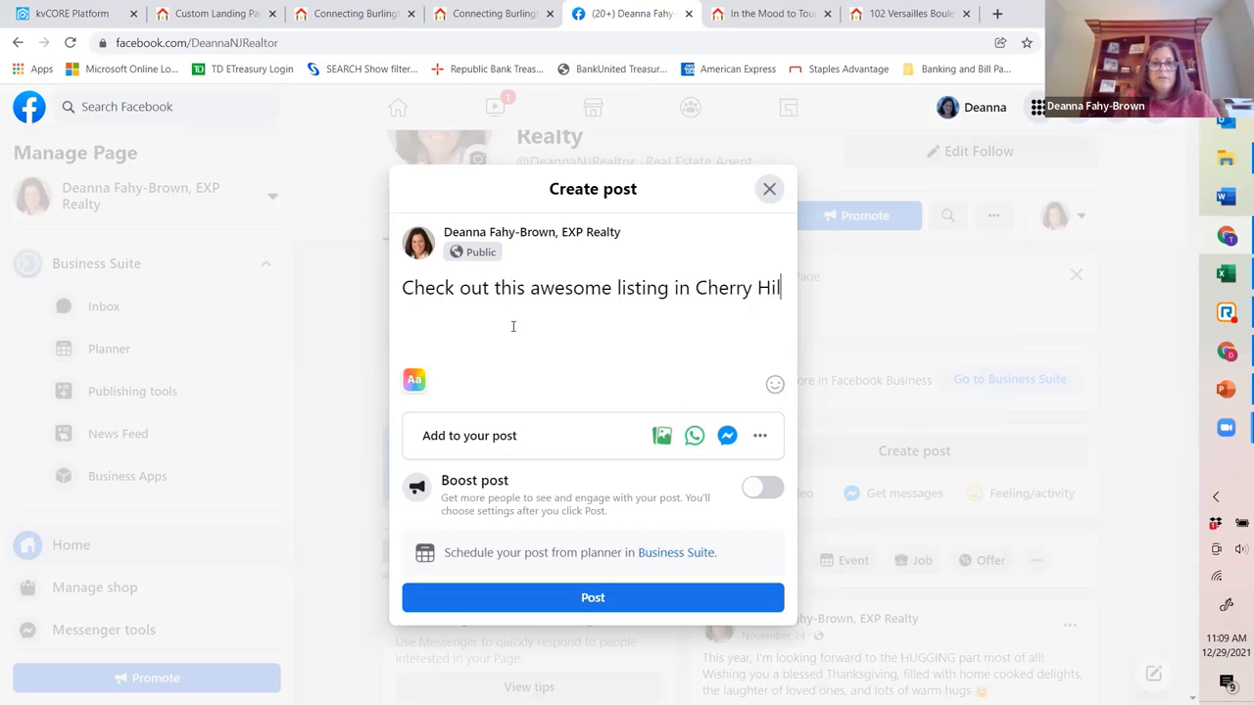
{"action": "key", "text": "Return"}
{"action": "key", "text": "Return"}
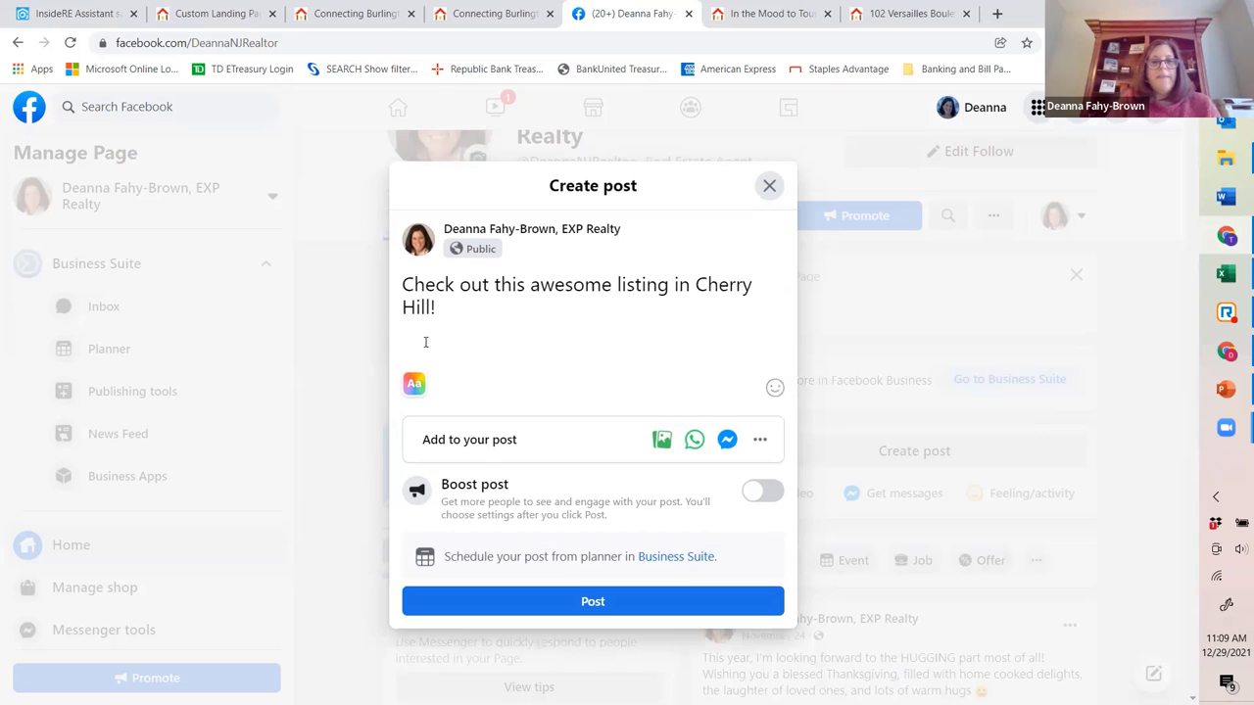
Step: Paste the listing's short link below the message and publish the post
{"action": "right_click", "coordinate": [414, 353]}
{"action": "left_click", "coordinate": [475, 484]}
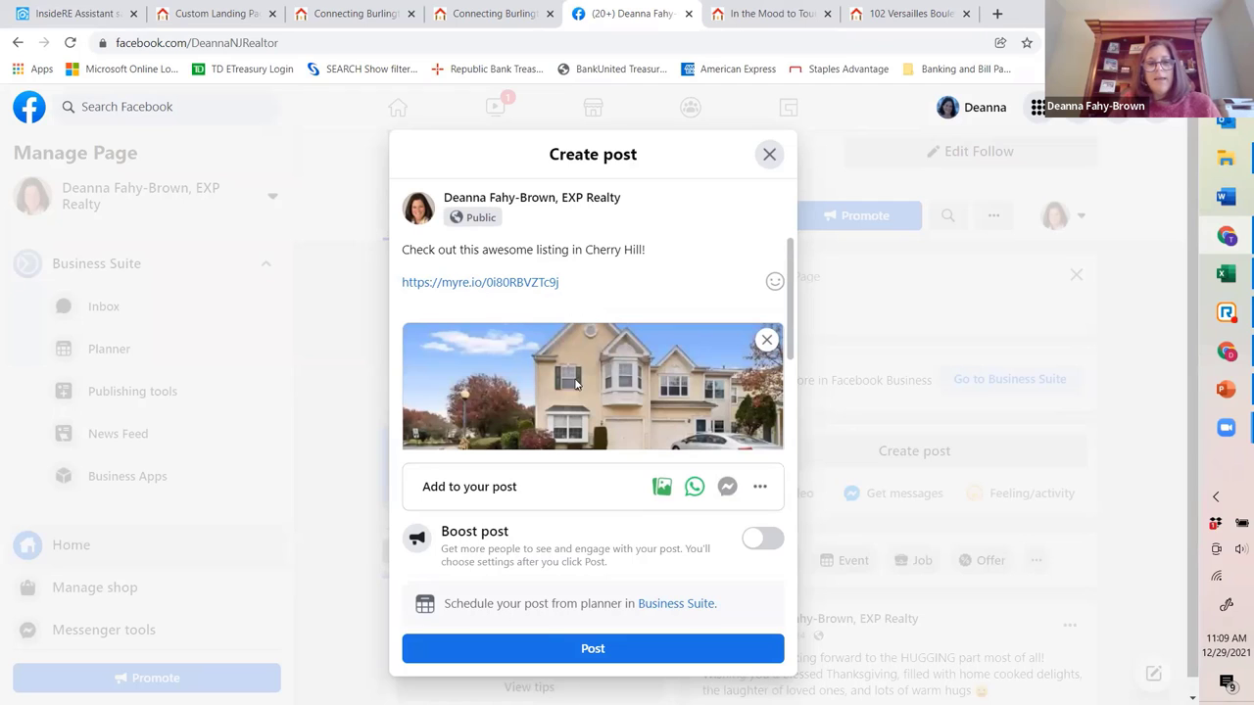
{"action": "mouse_move", "coordinate": [580, 395]}
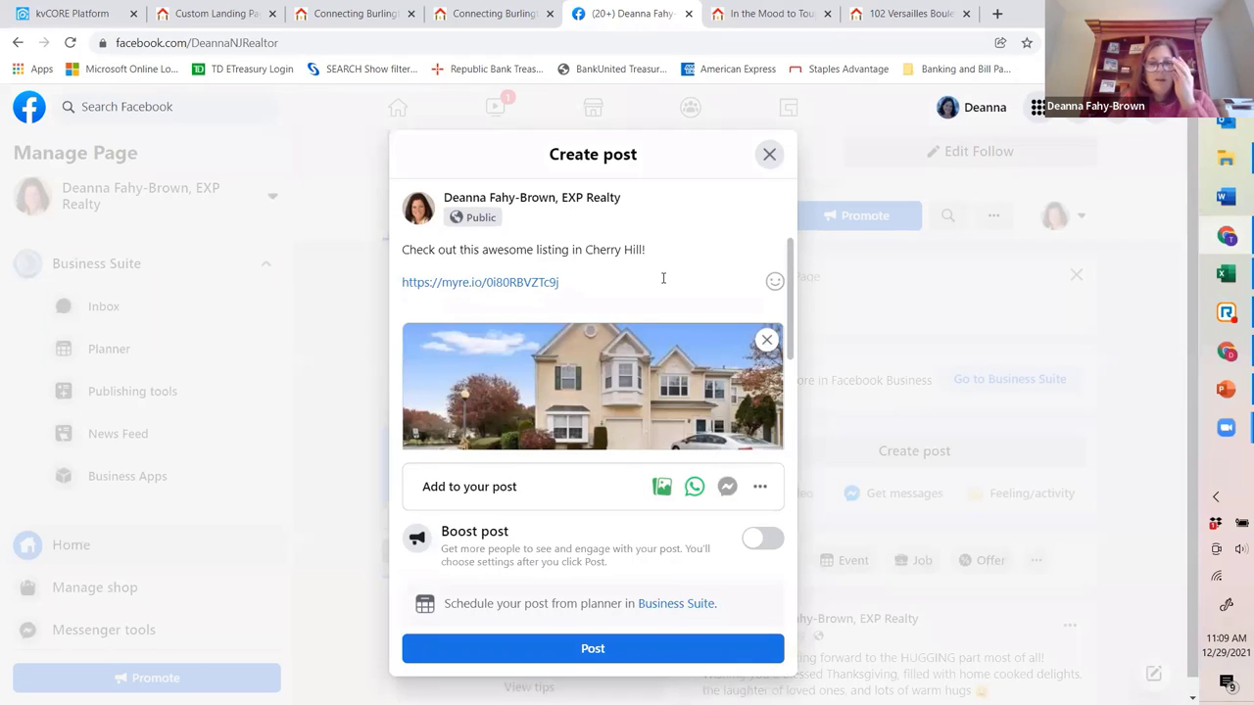
{"action": "scroll", "coordinate": [641, 534], "scroll_direction": "down", "scroll_amount": 1}
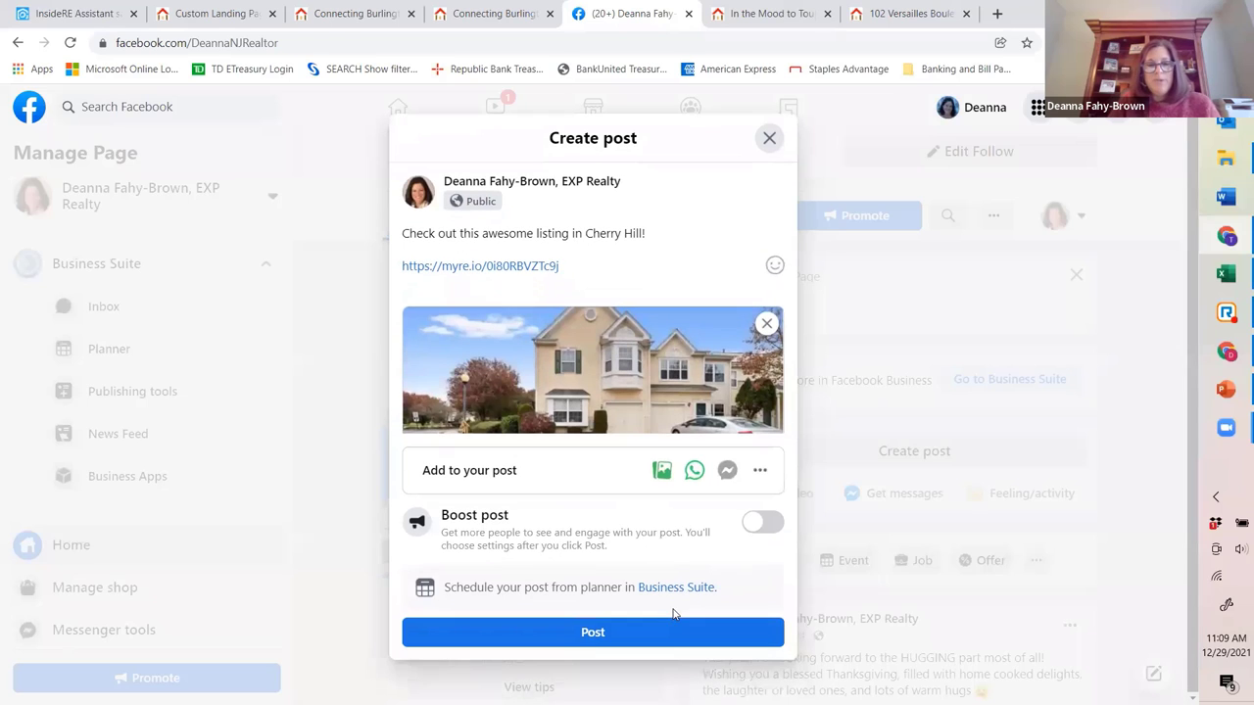
{"action": "left_click", "coordinate": [598, 633]}
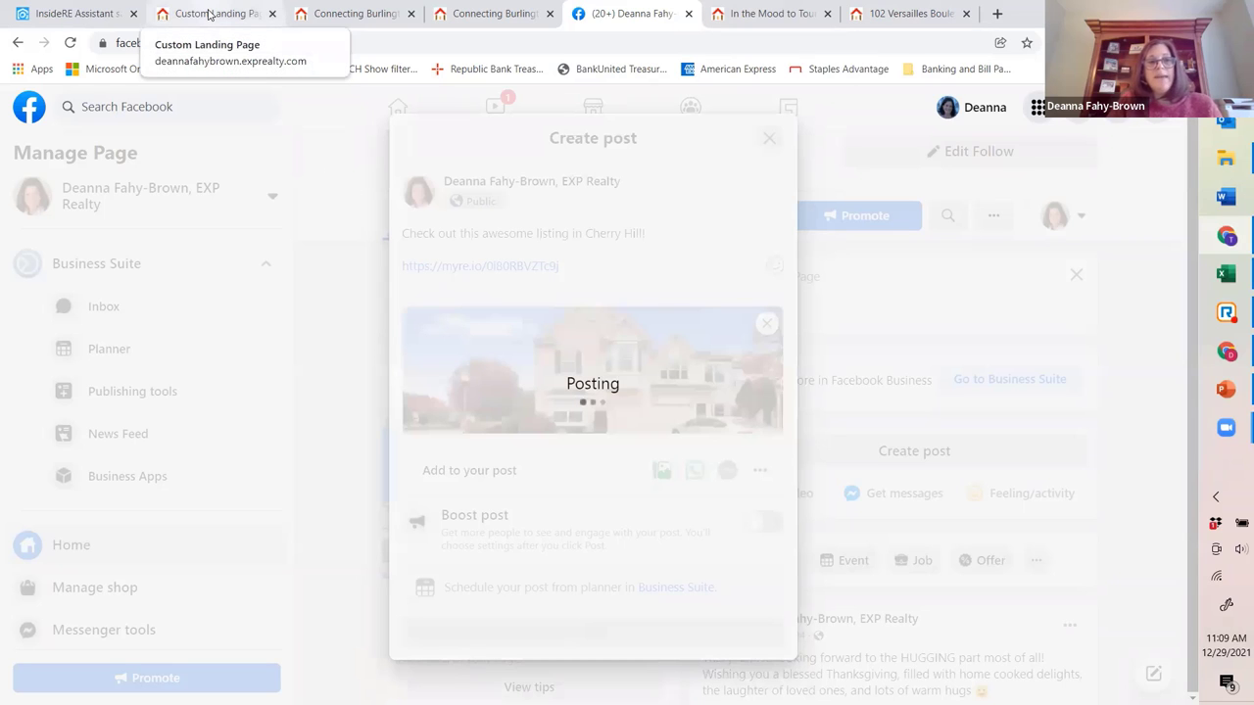
{"action": "left_click", "coordinate": [209, 14]}
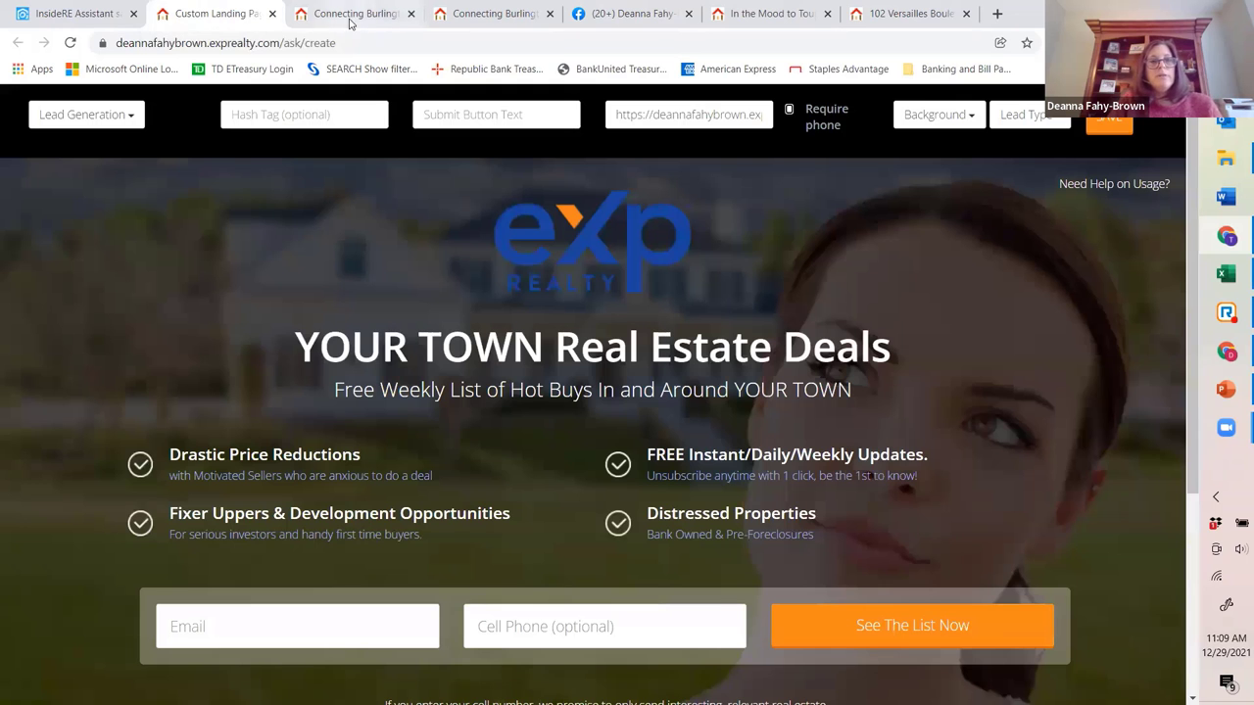
{"action": "left_click", "coordinate": [91, 16]}
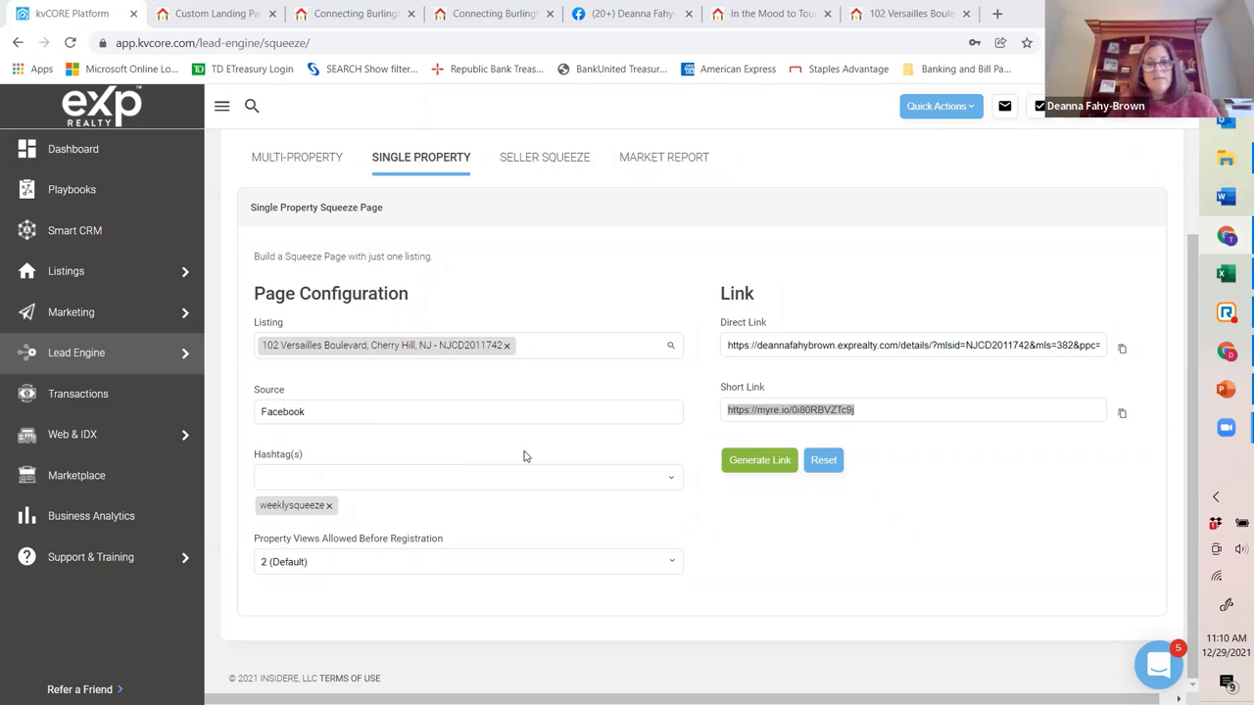
Step: Switch to the Multi-Property tab and look over its Search Criteria and Link sections
{"action": "scroll", "coordinate": [431, 299], "scroll_direction": "up", "scroll_amount": 1}
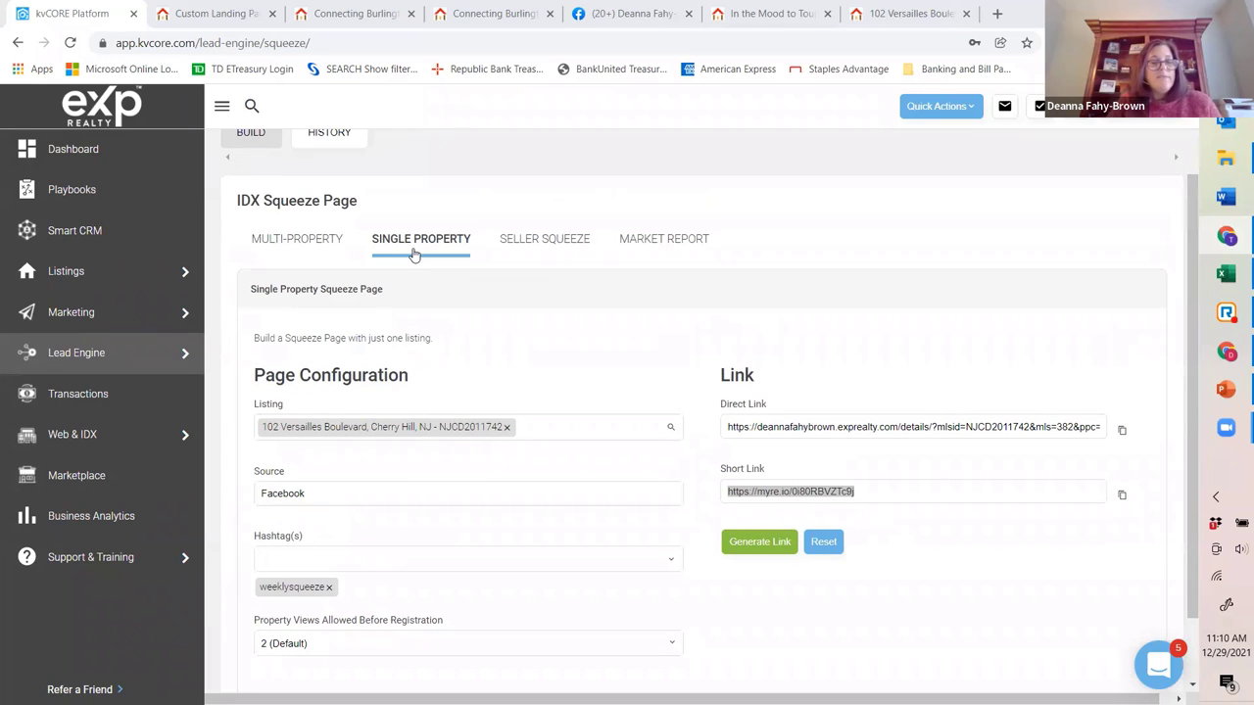
{"action": "left_click", "coordinate": [323, 242]}
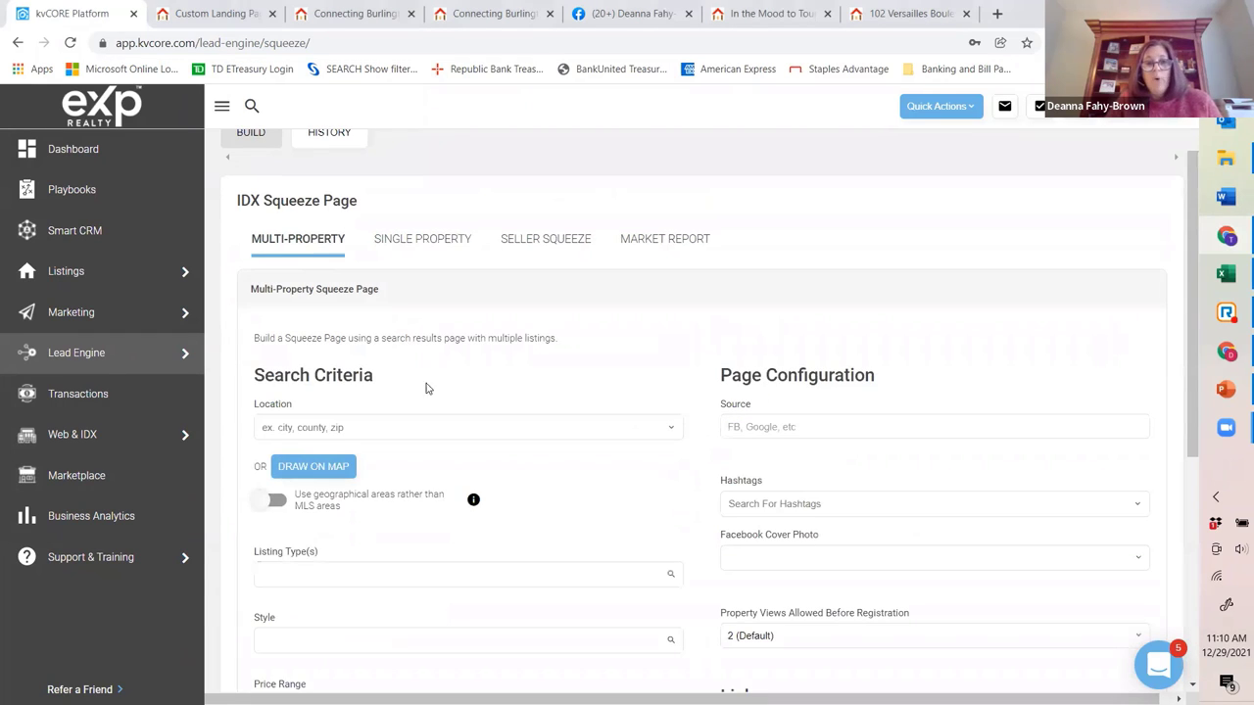
{"action": "scroll", "coordinate": [539, 399], "scroll_direction": "down", "scroll_amount": 3}
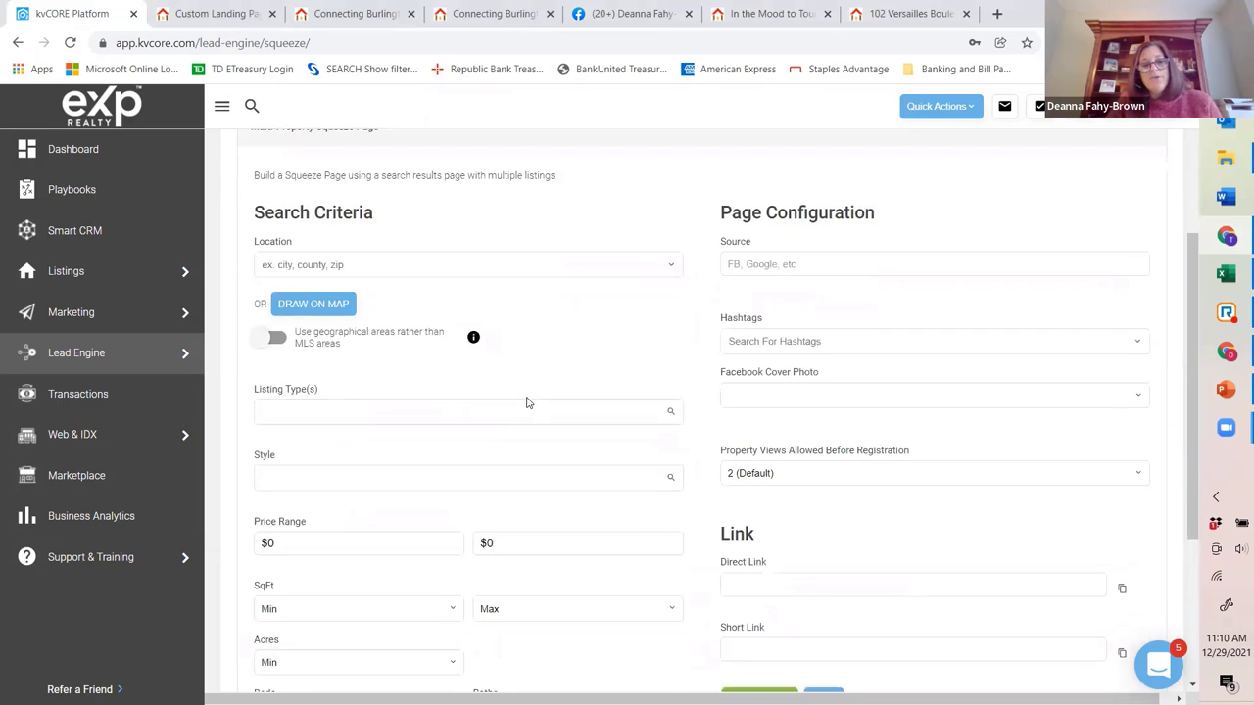
{"action": "scroll", "coordinate": [520, 409], "scroll_direction": "down", "scroll_amount": 3}
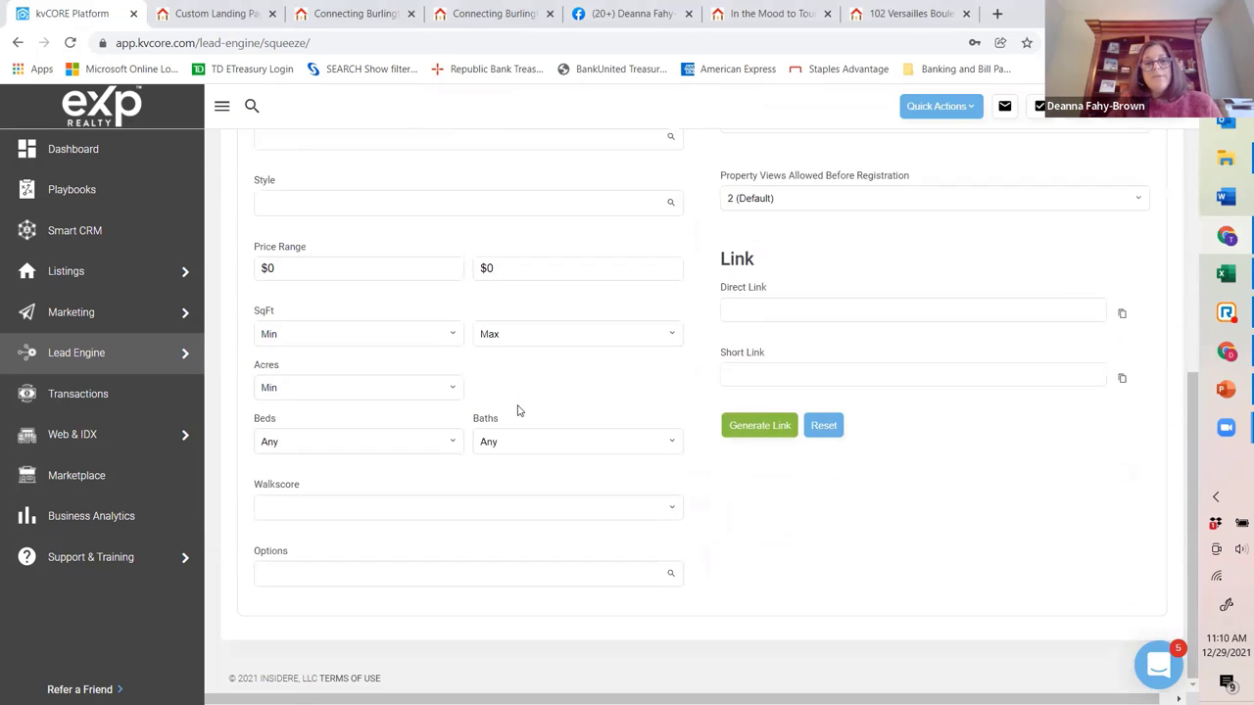
{"action": "scroll", "coordinate": [513, 422], "scroll_direction": "up", "scroll_amount": 5}
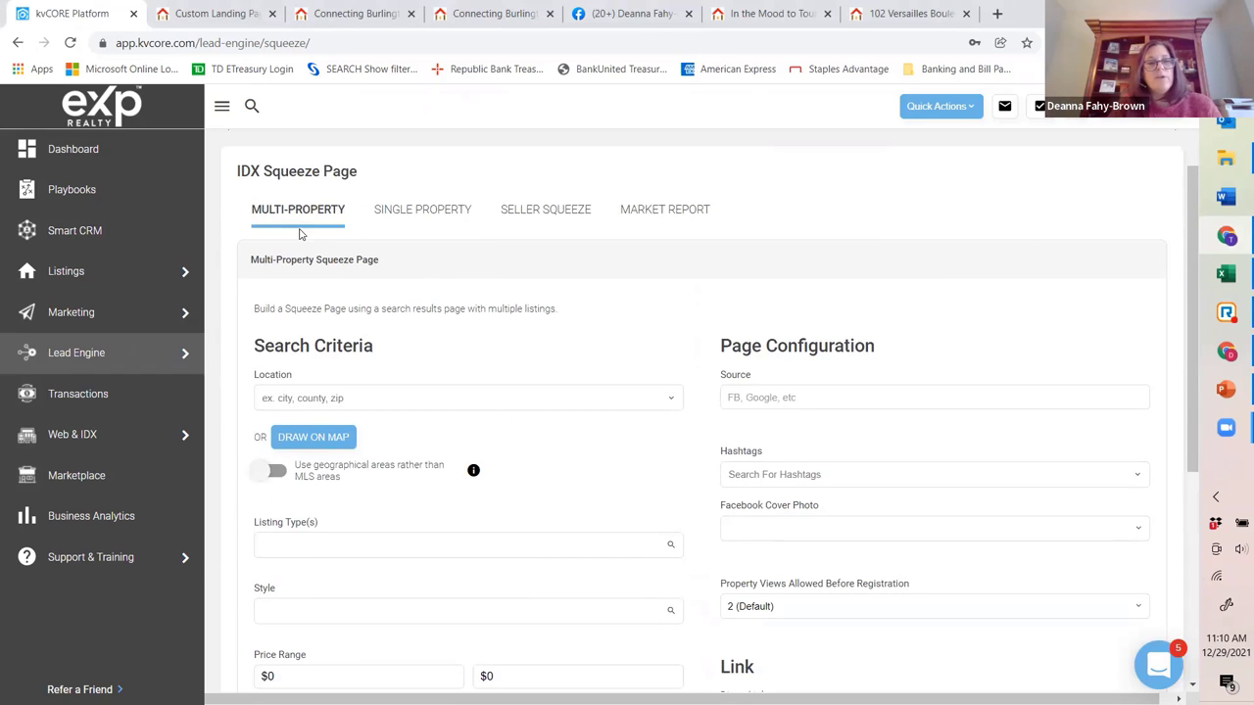
Step: Switch the IDX Squeeze Page builder to the Seller Squeeze form offering an instant market report
{"action": "left_click", "coordinate": [555, 211]}
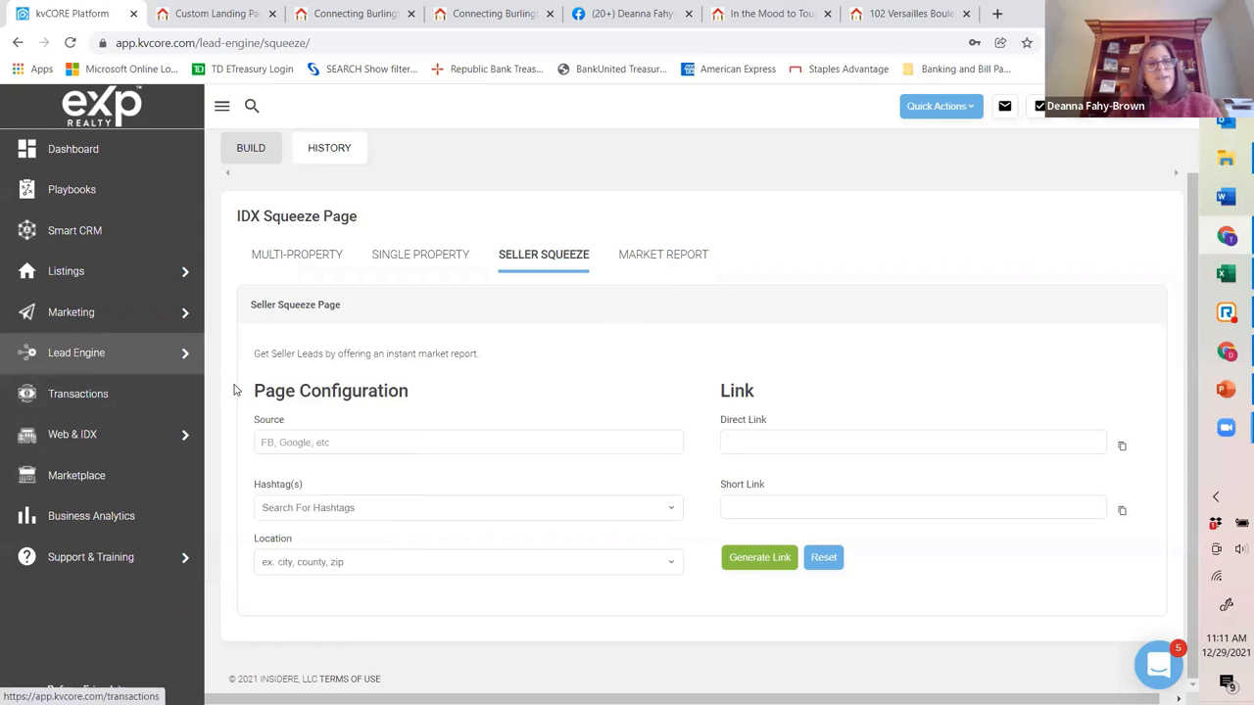
{"action": "mouse_move", "coordinate": [148, 367]}
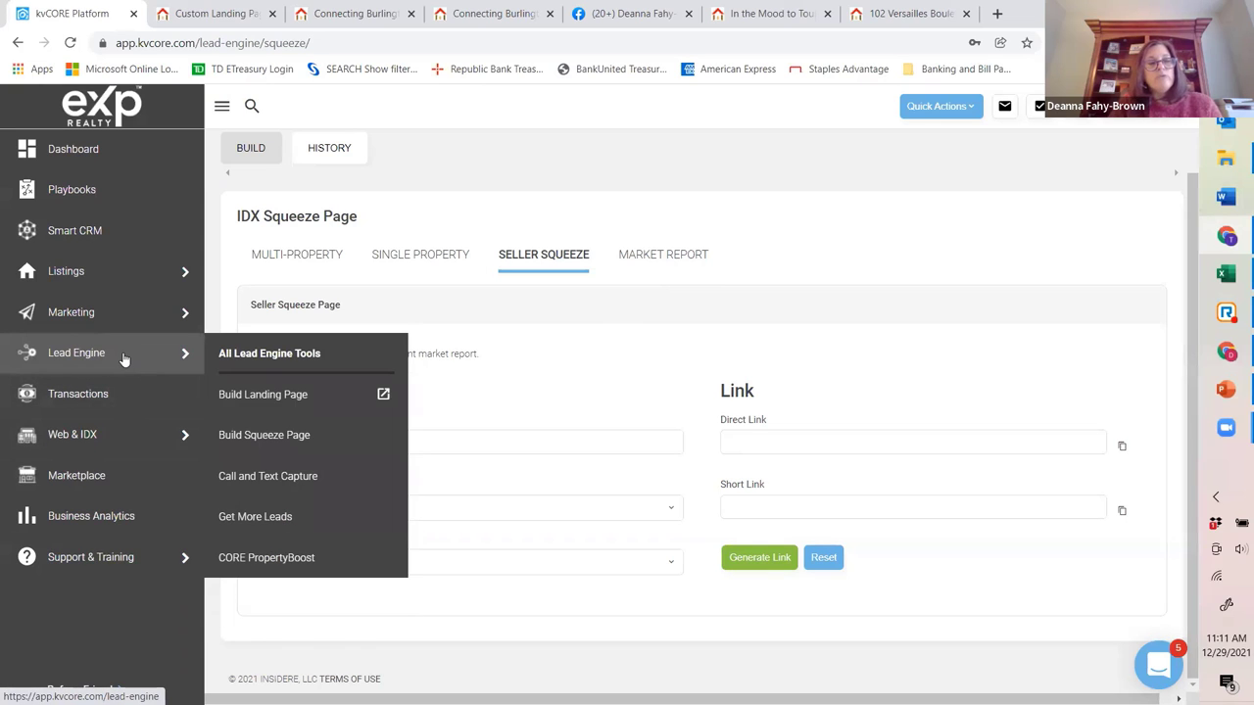